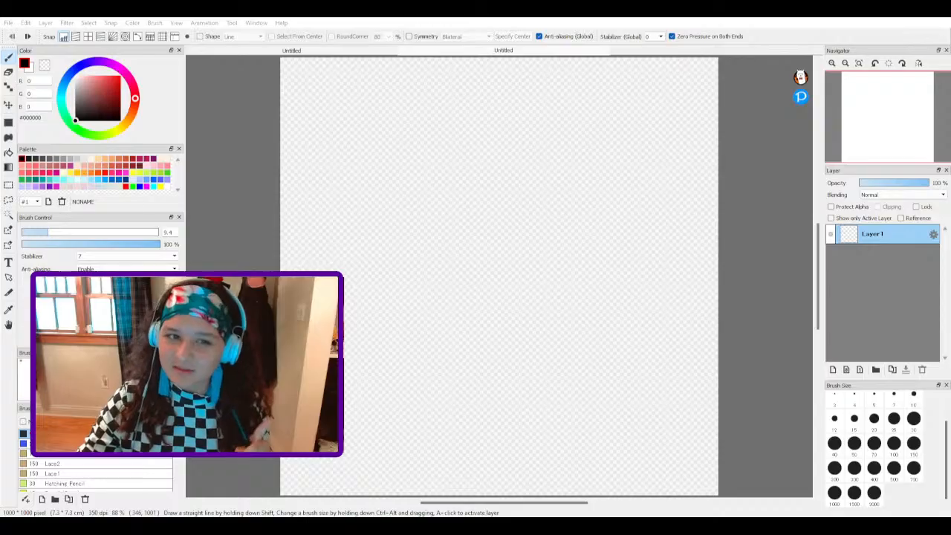
# Step: Paste the reference image 1000003986.png onto the canvas as a new layer
pyautogui.click(227, 186)
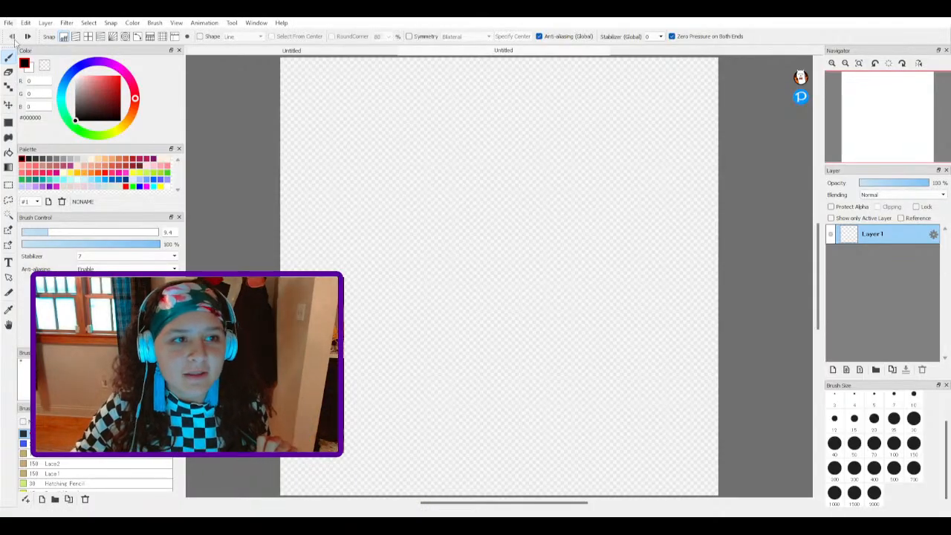
pyautogui.click(53, 110)
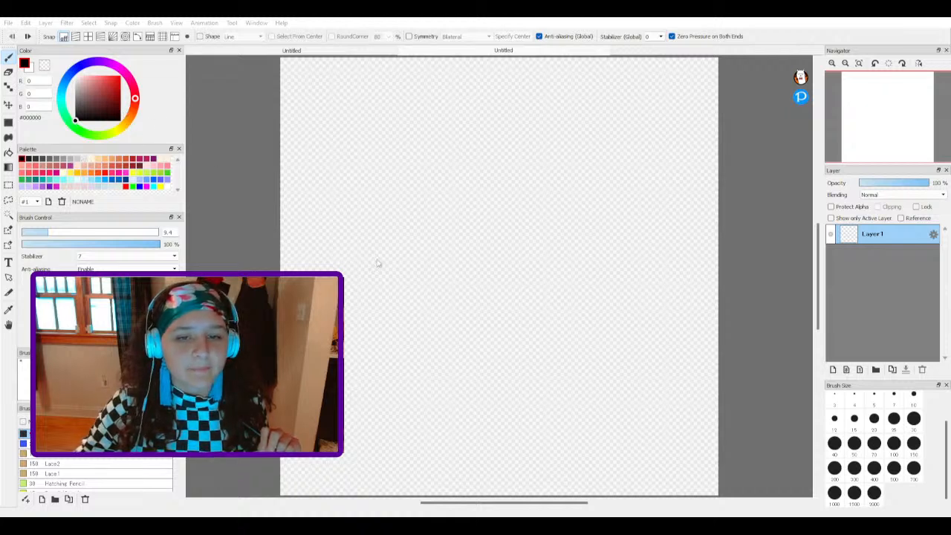
pyautogui.hotkey('ctrl', 'v')
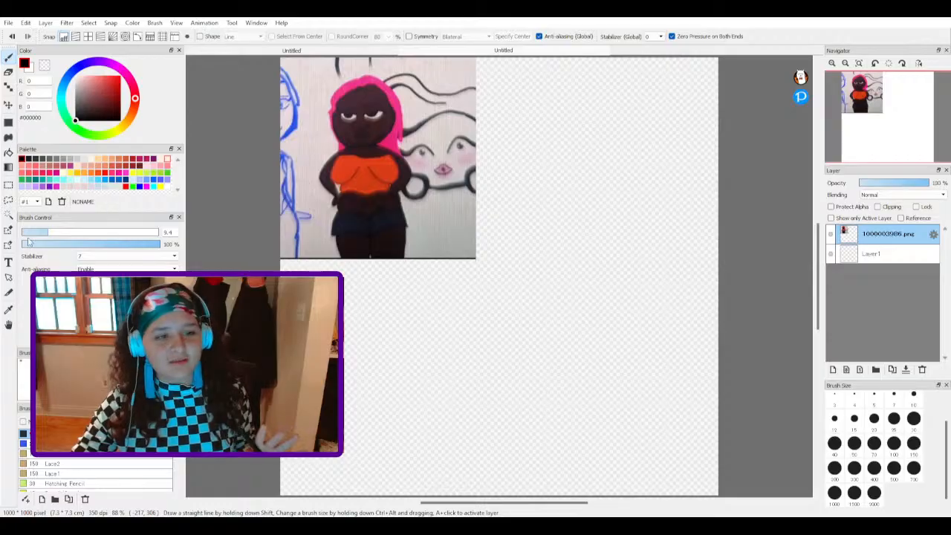
# Step: Select the reference image with a rectangular marquee and move it to the canvas's lower-right corner using Transform
pyautogui.click(8, 184)
pyautogui.moveTo(511, 278); pyautogui.dragTo(229, 49)
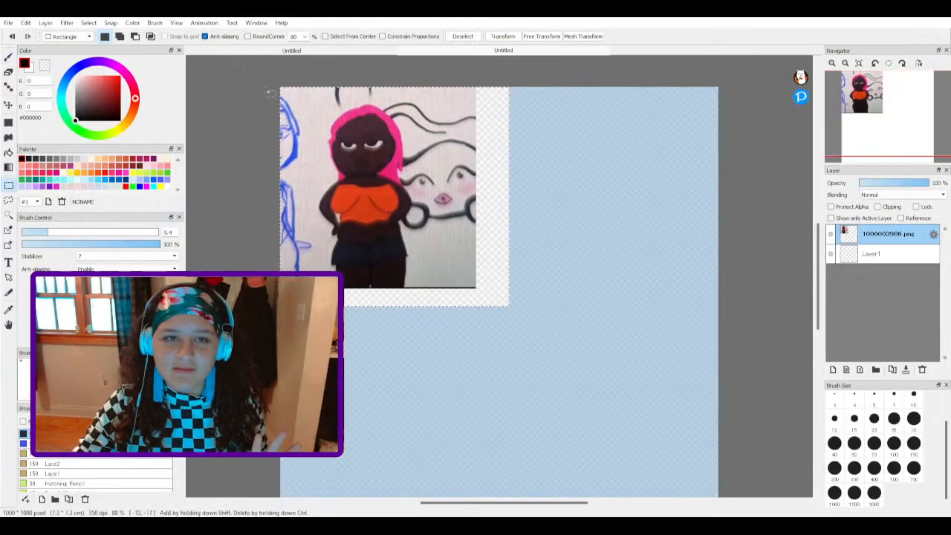
pyautogui.click(355, 154)
pyautogui.moveTo(502, 306); pyautogui.dragTo(276, 62)
pyautogui.click(502, 36)
pyautogui.moveTo(428, 161); pyautogui.dragTo(685, 364)
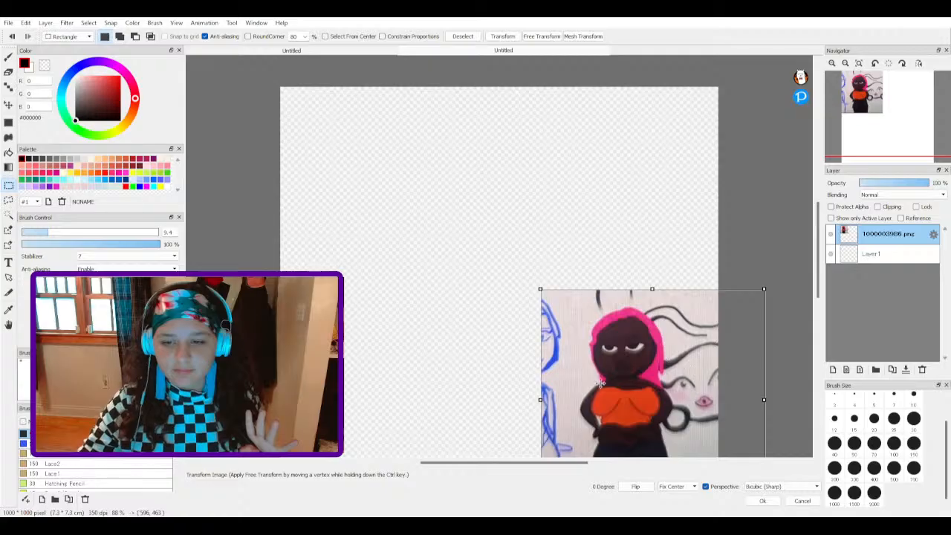
pyautogui.scroll(3, 524, 380)
pyautogui.scroll(-5, 524, 380)
pyautogui.moveTo(554, 398); pyautogui.dragTo(560, 409)
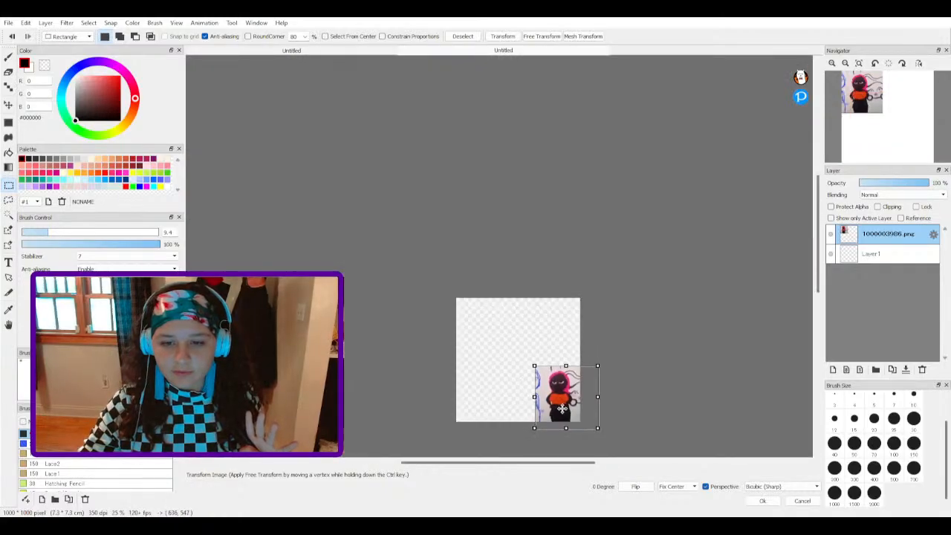
pyautogui.click(762, 500)
# Step: Clear the rectangular selection left on the reference image layer
pyautogui.scroll(-2, 591, 447)
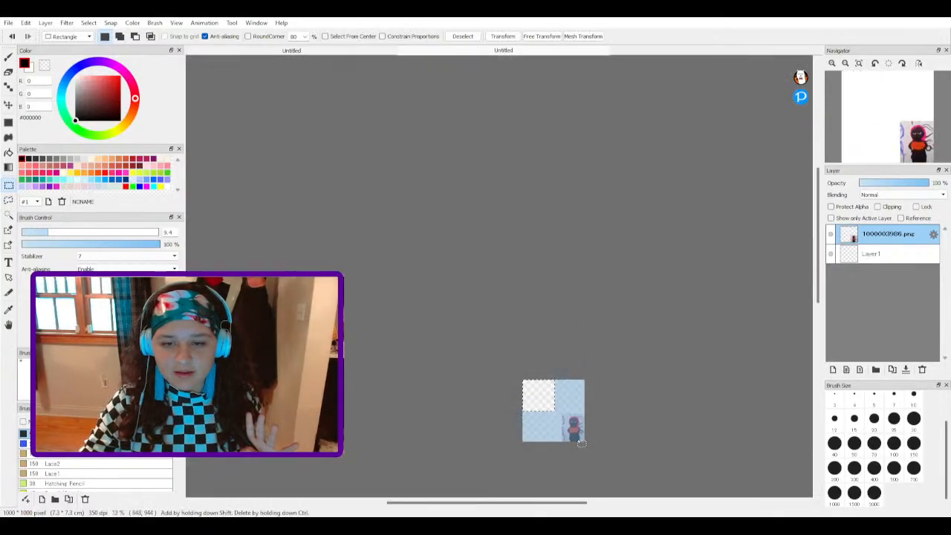
pyautogui.scroll(3, 580, 439)
pyautogui.scroll(3, 551, 410)
pyautogui.click(488, 389)
pyautogui.scroll(1, 487, 389)
pyautogui.scroll(-4, 487, 387)
pyautogui.scroll(1, 488, 389)
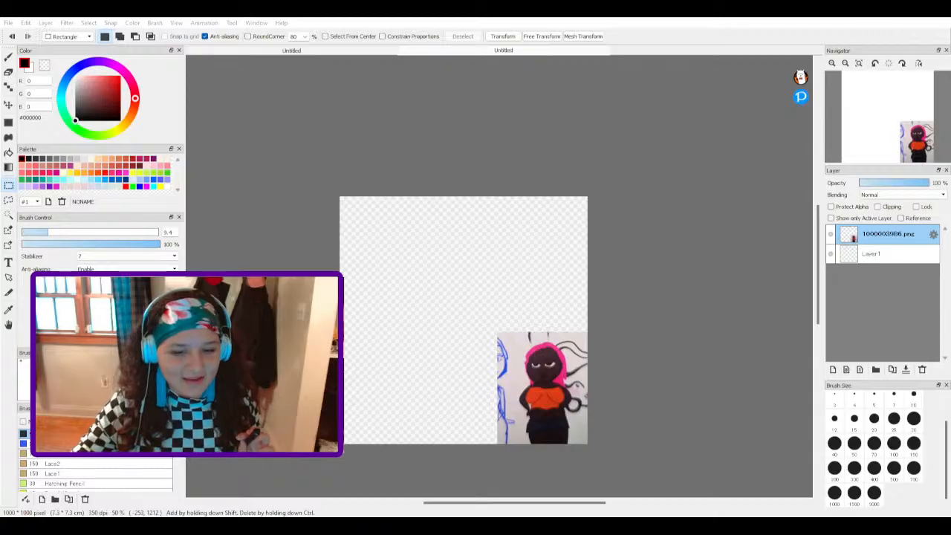
# Step: Move Layer1 above the reference image layer in the layer order, keeping it the active layer
pyautogui.scroll(1, 429, 331)
pyautogui.scroll(-2, 421, 322)
pyautogui.scroll(1, 438, 350)
pyautogui.scroll(1, 440, 354)
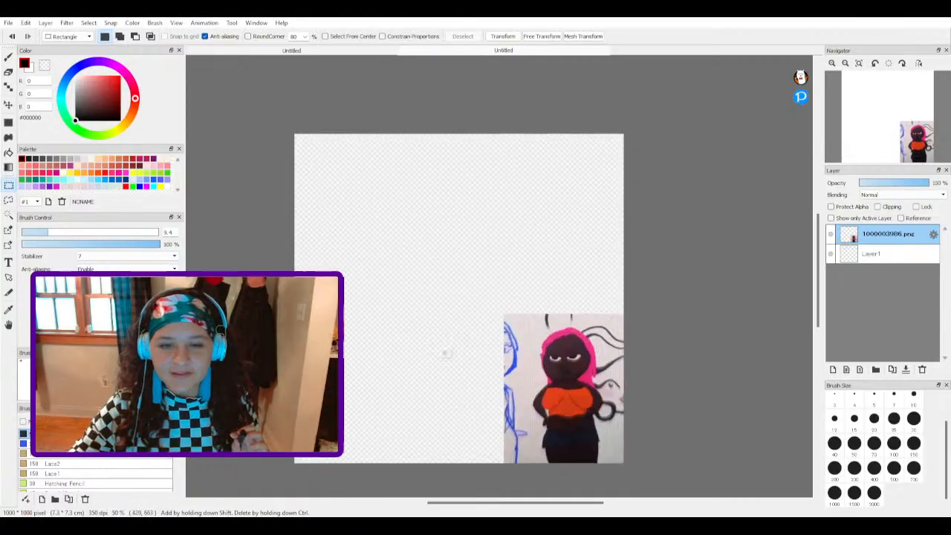
pyautogui.click(893, 255)
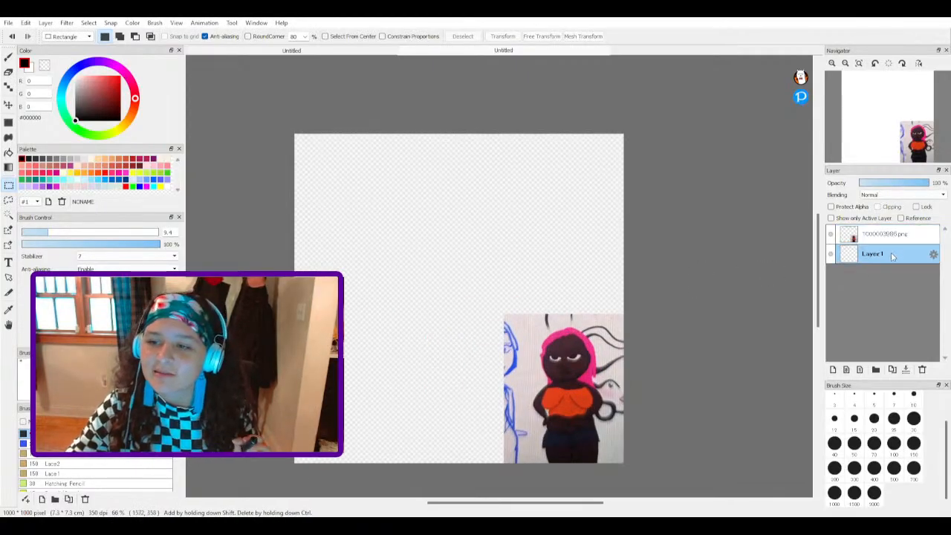
pyautogui.click(830, 218)
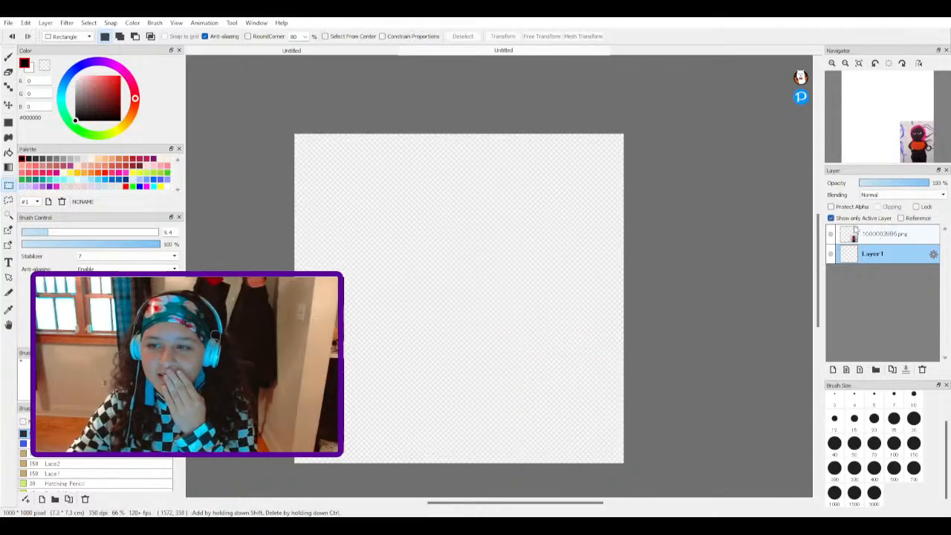
pyautogui.click(833, 218)
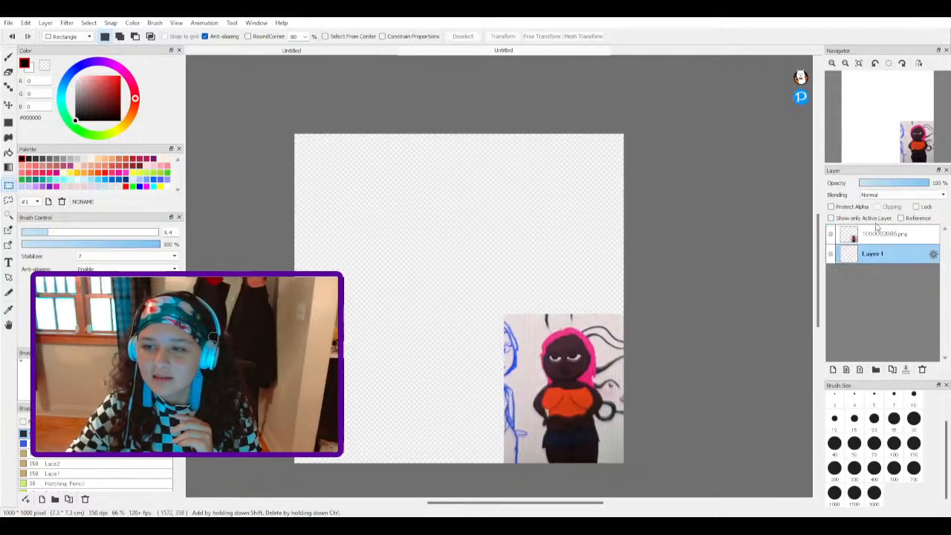
pyautogui.moveTo(878, 254); pyautogui.dragTo(879, 230)
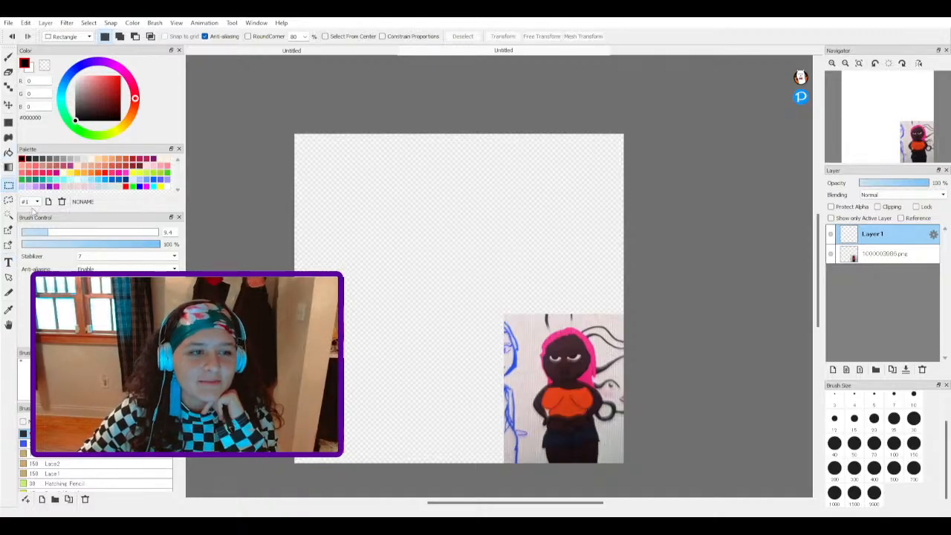
# Step: Sample the dark brown skin colour from the face in the reference image as the drawing colour
pyautogui.click(8, 59)
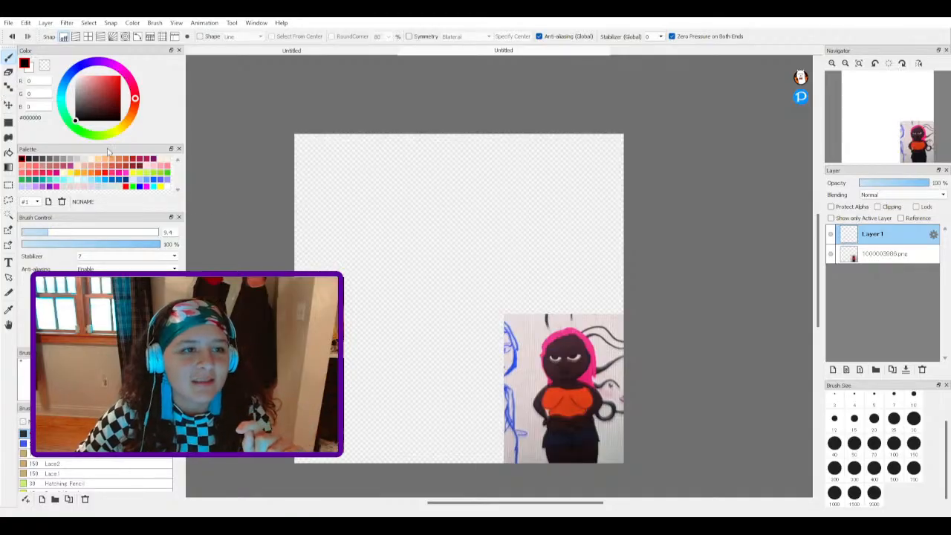
pyautogui.scroll(2, 456, 320)
pyautogui.scroll(-3, 446, 297)
pyautogui.scroll(3, 439, 275)
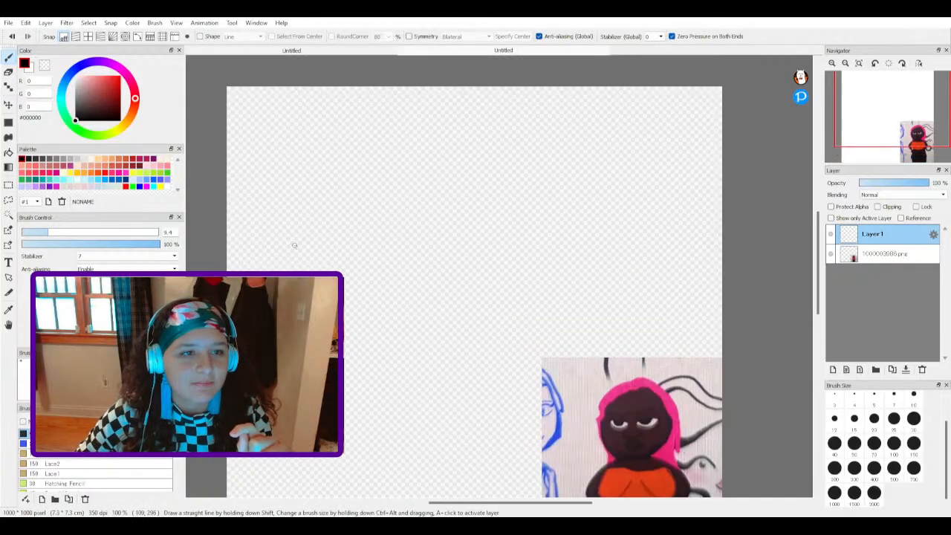
pyautogui.scroll(-2, 354, 294)
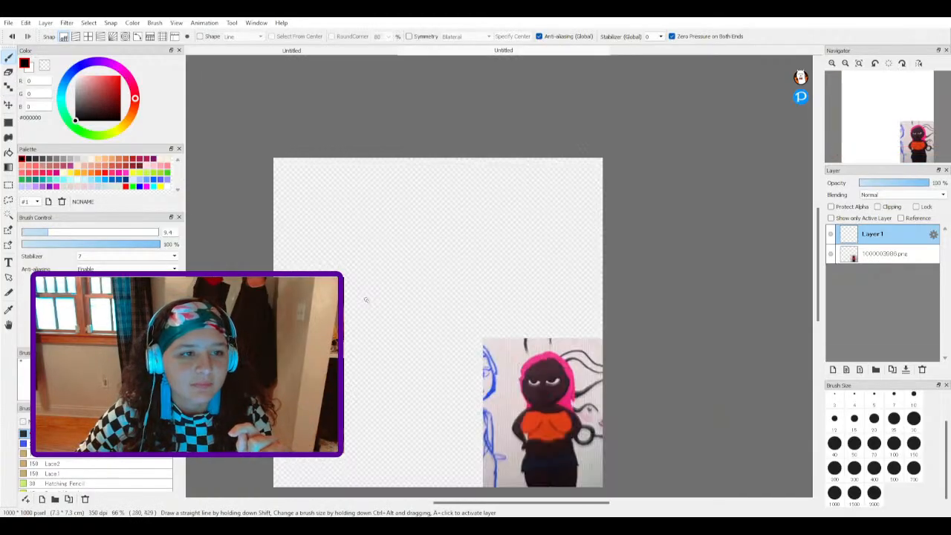
pyautogui.click(8, 308)
pyautogui.click(553, 386)
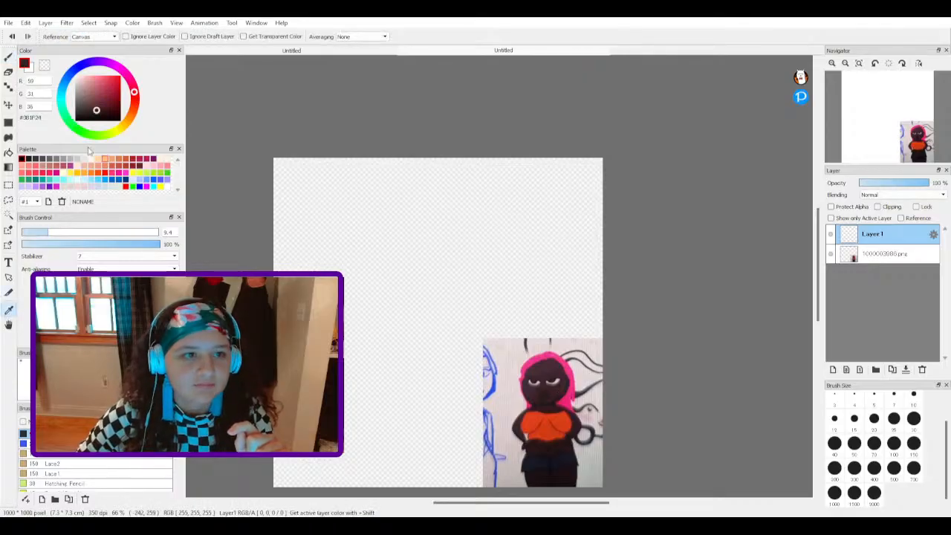
# Step: Try a zigzag brush stroke in the sampled colour on the upper part of Layer1, and undo it
pyautogui.click(9, 58)
pyautogui.scroll(1, 373, 295)
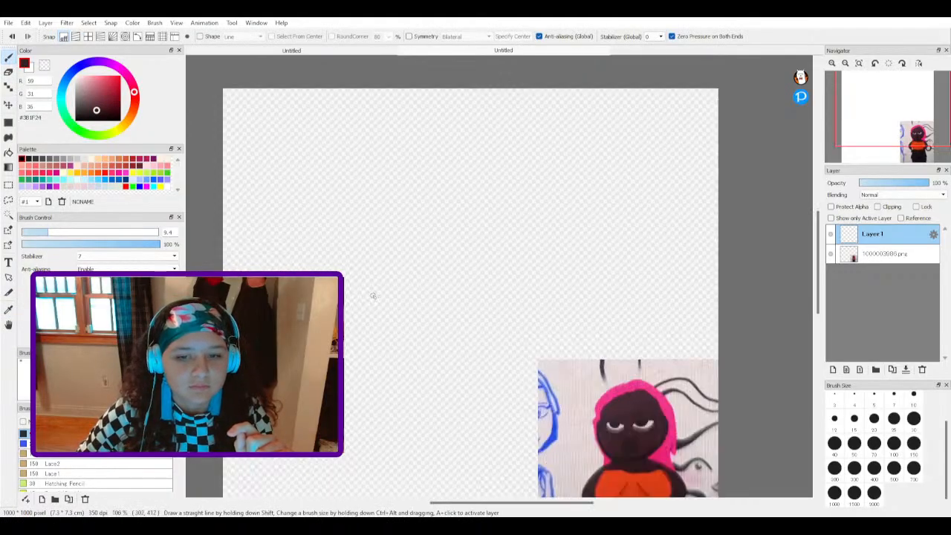
pyautogui.moveTo(309, 221)
pyautogui.mouseDown()
pyautogui.moveTo(410, 236)
pyautogui.moveTo(512, 268)
pyautogui.mouseUp()
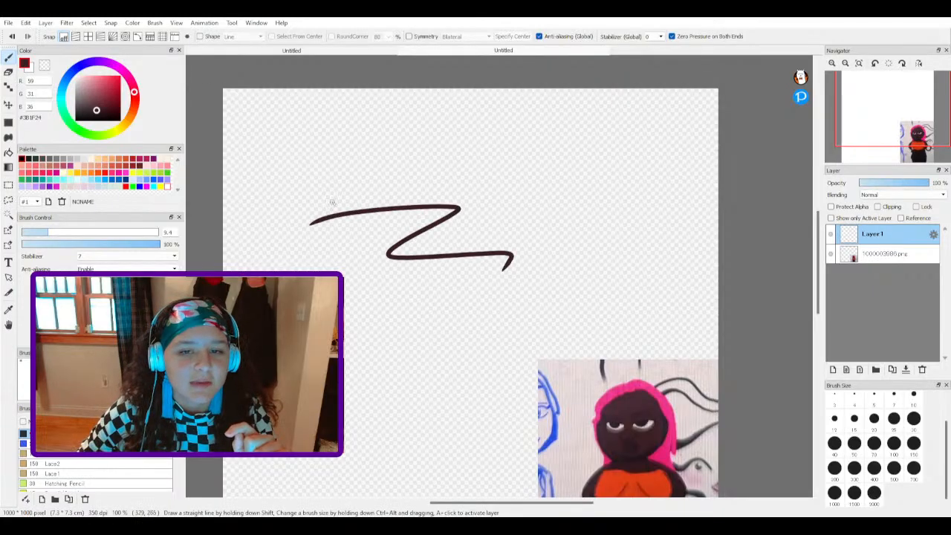
pyautogui.click(27, 35)
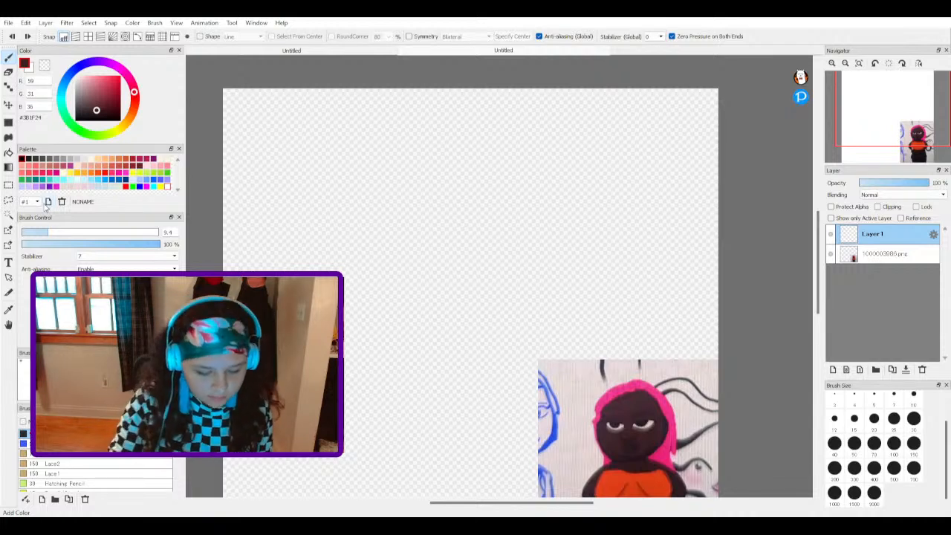
# Step: Draw a filled dark brown ellipse for the head in the upper middle of the canvas on Layer1
pyautogui.click(8, 123)
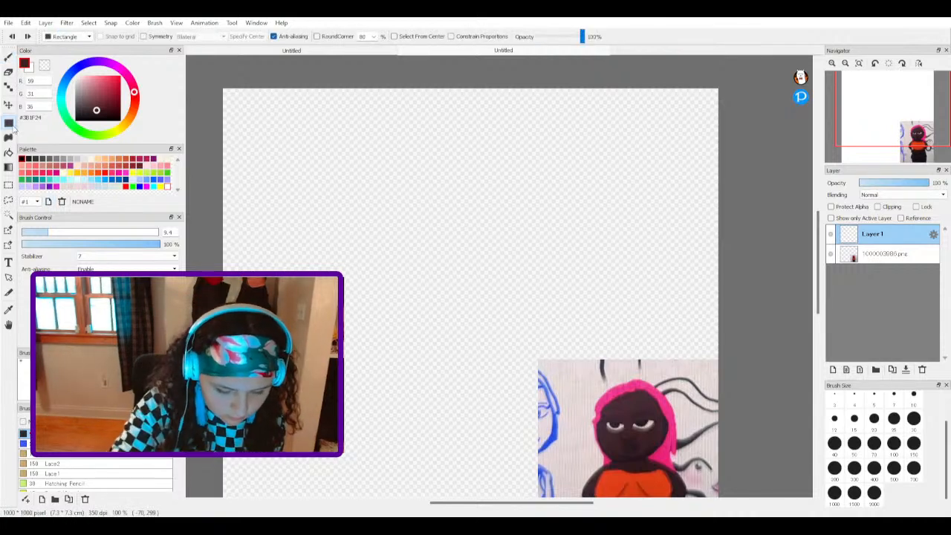
pyautogui.click(80, 58)
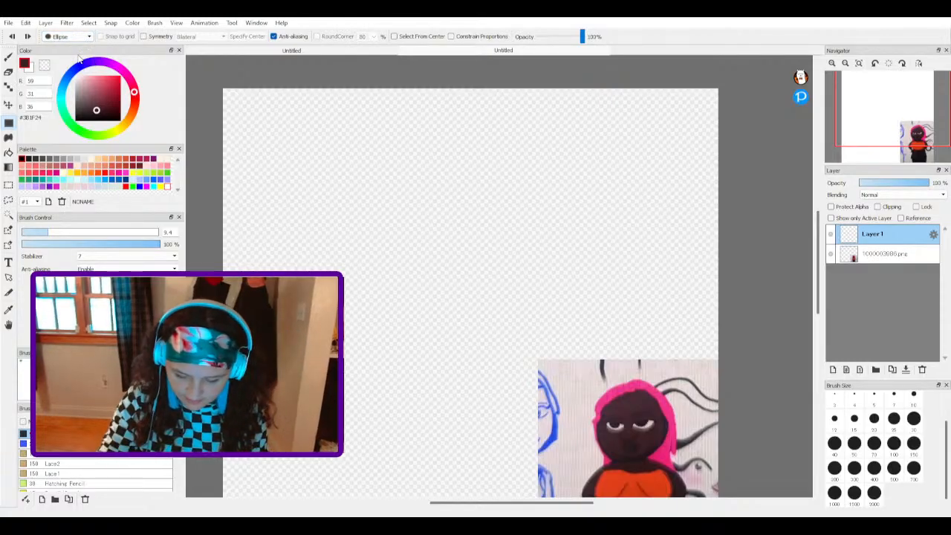
pyautogui.moveTo(381, 198); pyautogui.dragTo(521, 329)
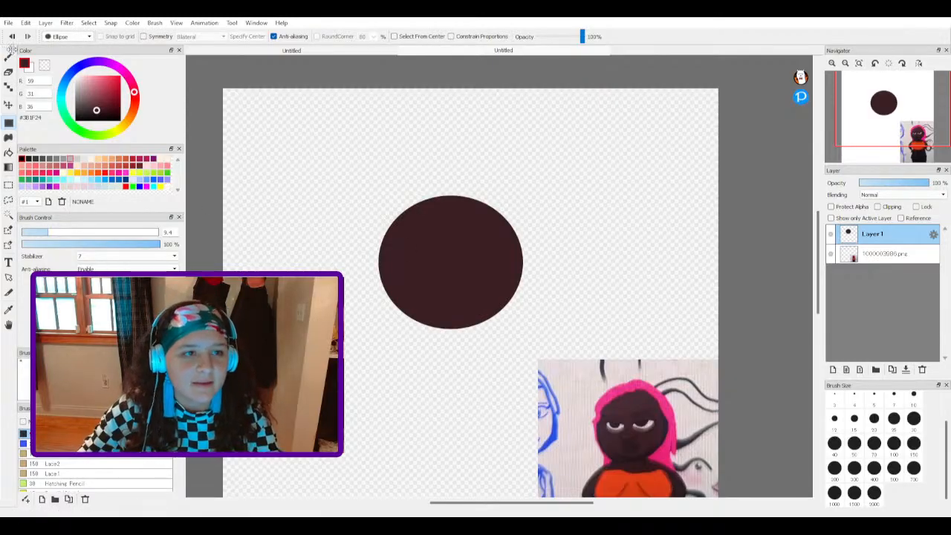
# Step: Move the head ellipse about 36 px to the right and 30 px up on the canvas
pyautogui.click(9, 56)
pyautogui.scroll(4, 364, 279)
pyautogui.scroll(-6, 387, 312)
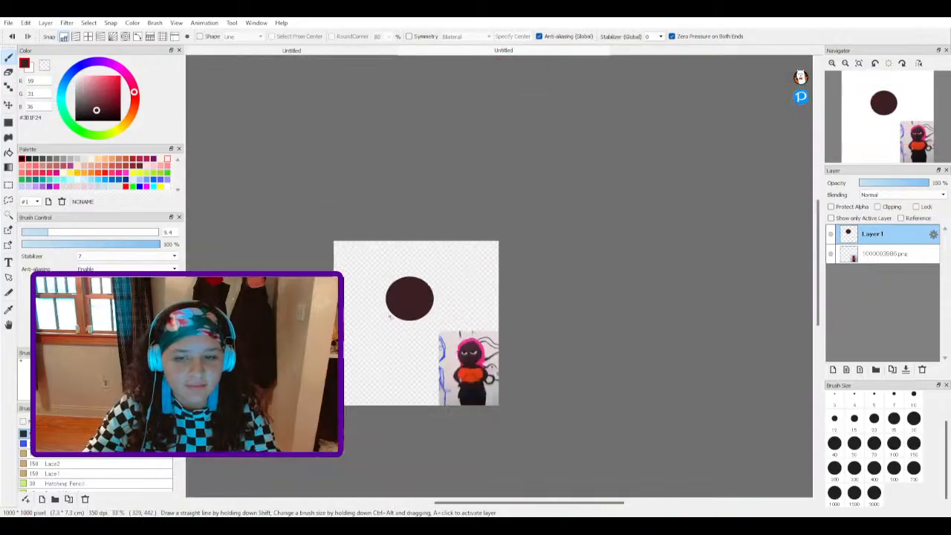
pyautogui.scroll(2, 388, 314)
pyautogui.scroll(1, 382, 327)
pyautogui.scroll(-1, 382, 327)
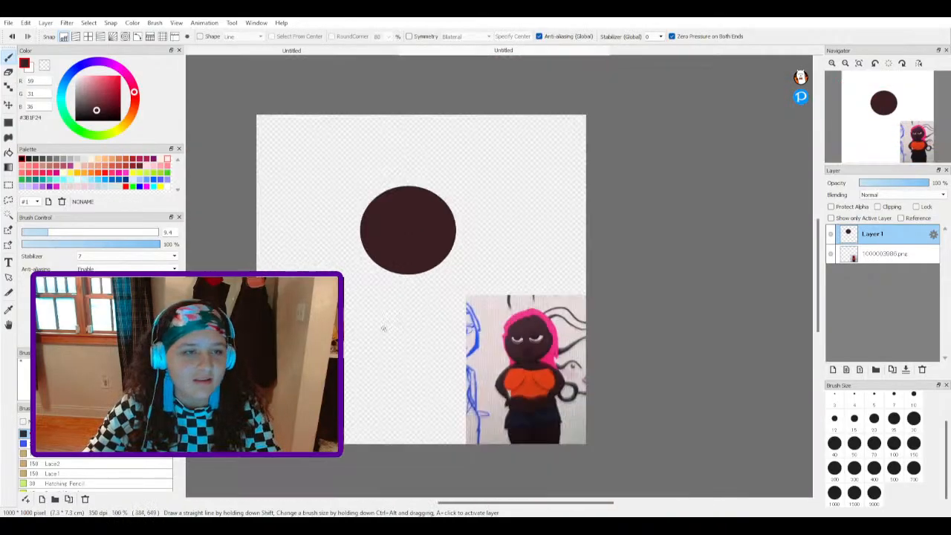
pyautogui.click(8, 105)
pyautogui.moveTo(304, 201); pyautogui.dragTo(329, 214)
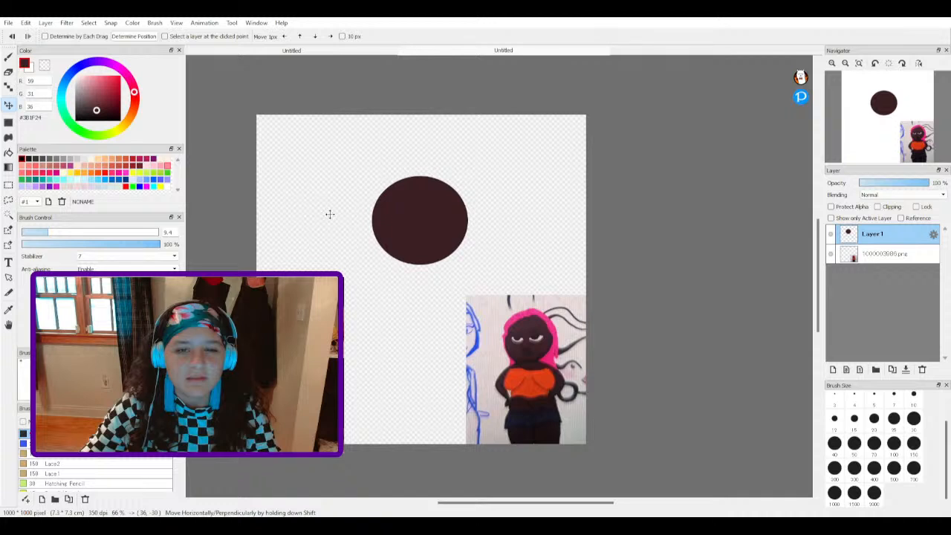
# Step: Reshape the head with brush strokes, filling out the lower-left edge and chin and adding a cheek bulge on the right side
pyautogui.click(12, 189)
pyautogui.click(7, 58)
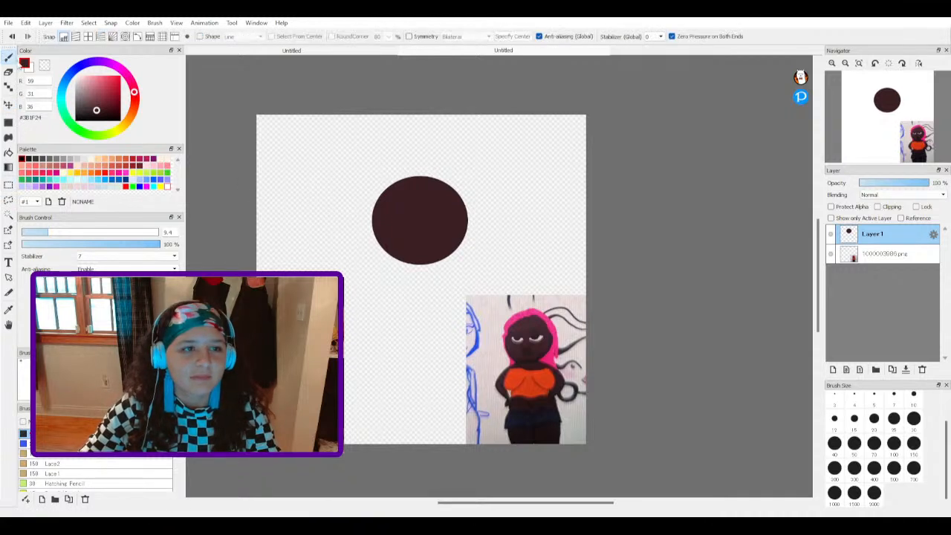
pyautogui.scroll(-1, 367, 213)
pyautogui.scroll(3, 438, 224)
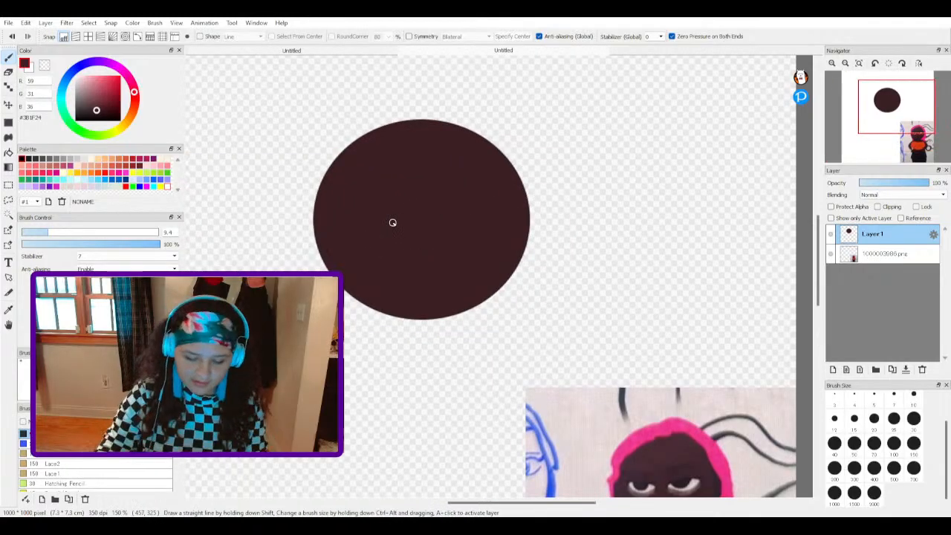
pyautogui.moveTo(319, 228)
pyautogui.mouseDown()
pyautogui.moveTo(329, 271)
pyautogui.moveTo(357, 297)
pyautogui.mouseUp()
pyautogui.moveTo(321, 230)
pyautogui.mouseDown()
pyautogui.moveTo(325, 268)
pyautogui.moveTo(385, 318)
pyautogui.moveTo(468, 313)
pyautogui.mouseUp()
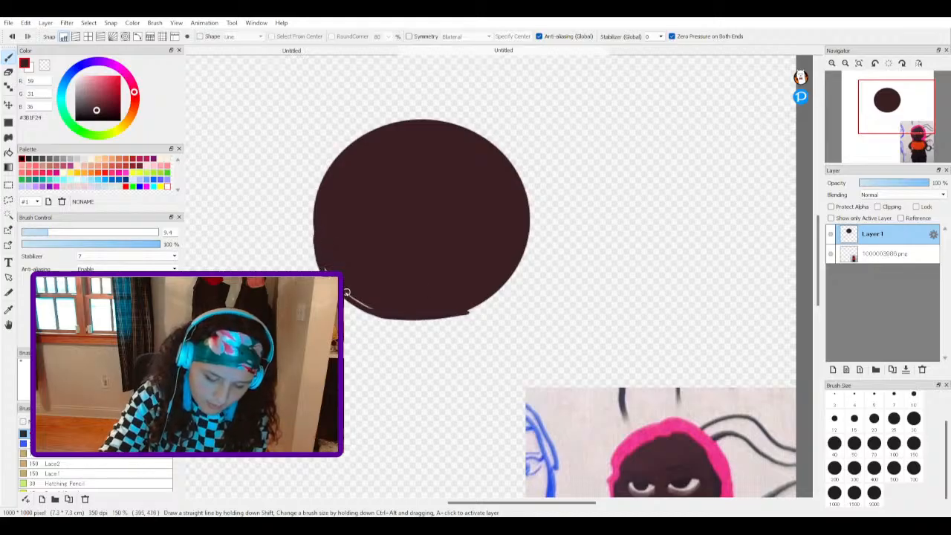
pyautogui.moveTo(348, 297); pyautogui.dragTo(364, 305)
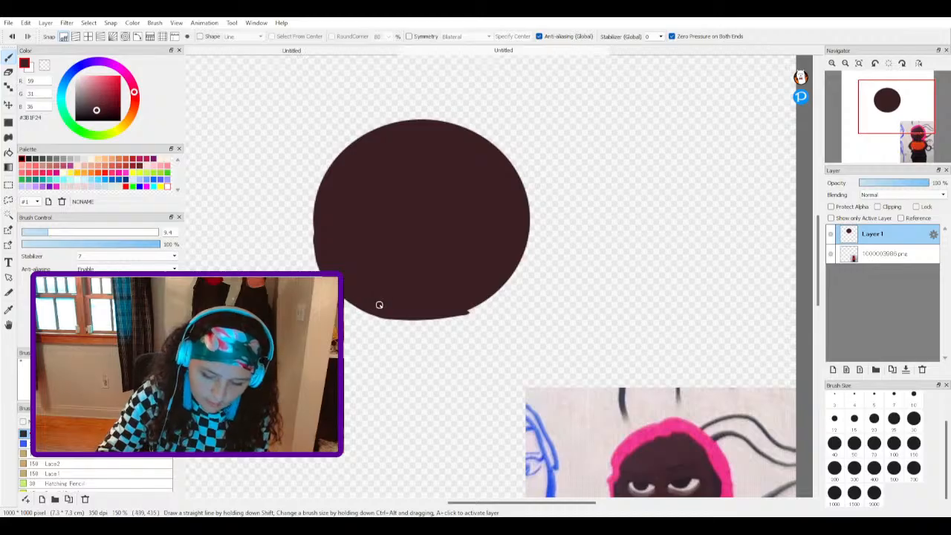
pyautogui.moveTo(468, 311); pyautogui.dragTo(486, 299)
pyautogui.moveTo(526, 223)
pyautogui.mouseDown()
pyautogui.moveTo(511, 280)
pyautogui.moveTo(470, 309)
pyautogui.moveTo(518, 266)
pyautogui.moveTo(528, 231)
pyautogui.moveTo(512, 265)
pyautogui.mouseUp()
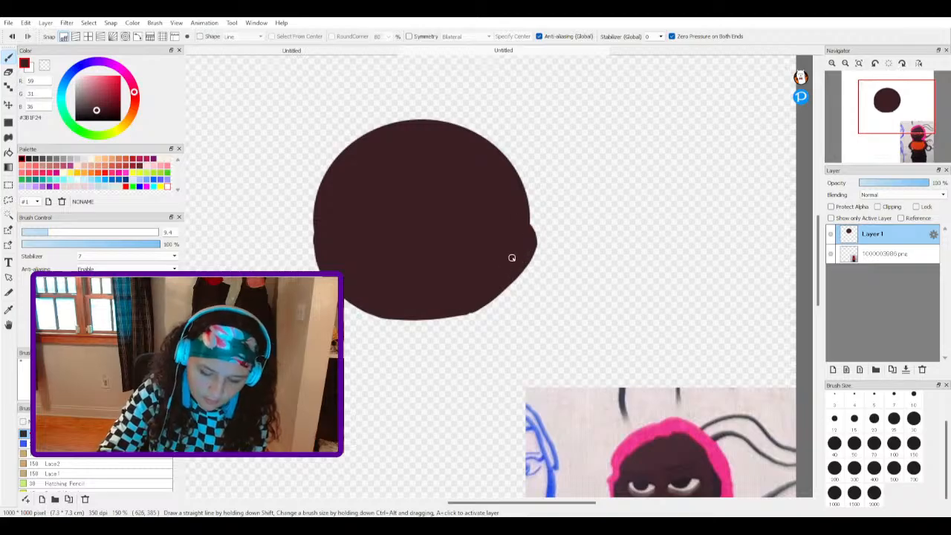
# Step: Trim the cheek bulge on the head's right side with the eraser at size 10.5
pyautogui.scroll(1, 451, 273)
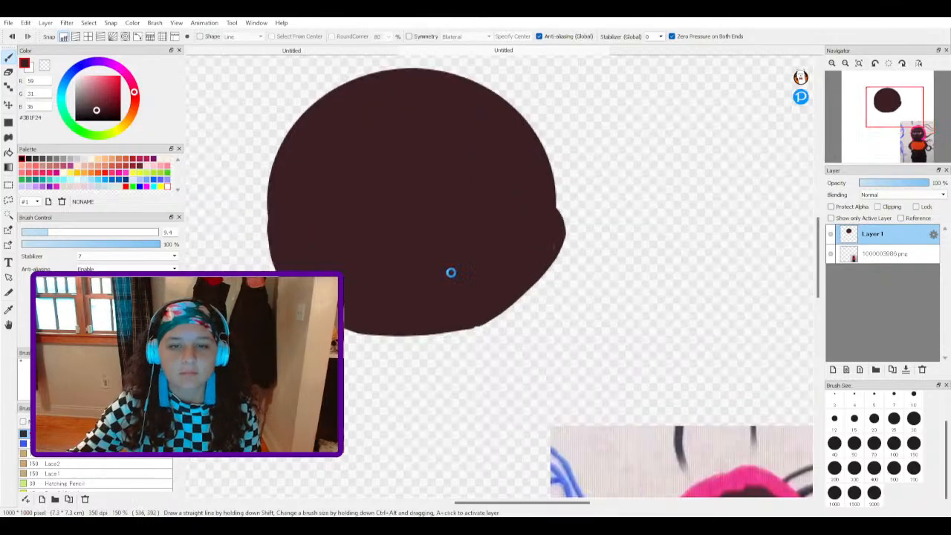
pyautogui.scroll(-3, 455, 301)
pyautogui.scroll(2, 461, 314)
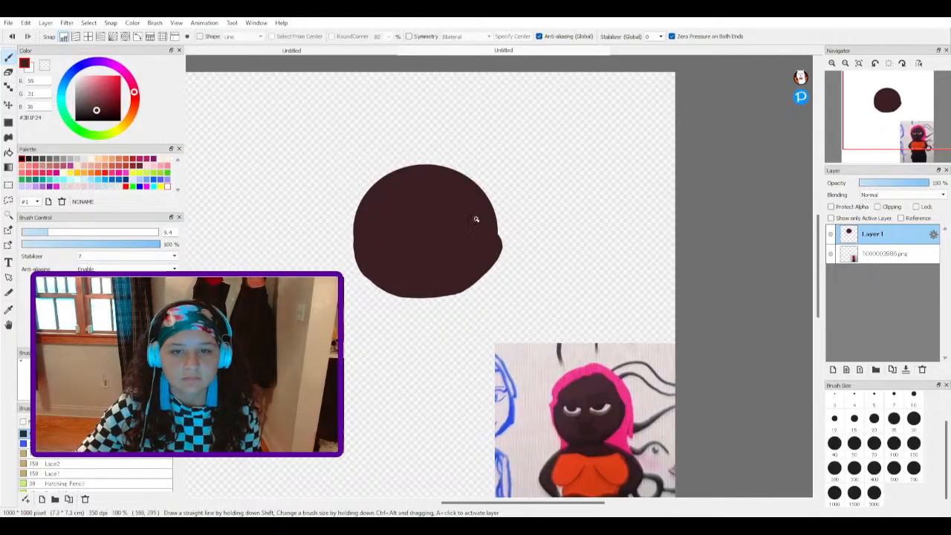
pyautogui.scroll(-3, 471, 227)
pyautogui.scroll(3, 486, 206)
pyautogui.scroll(1, 483, 229)
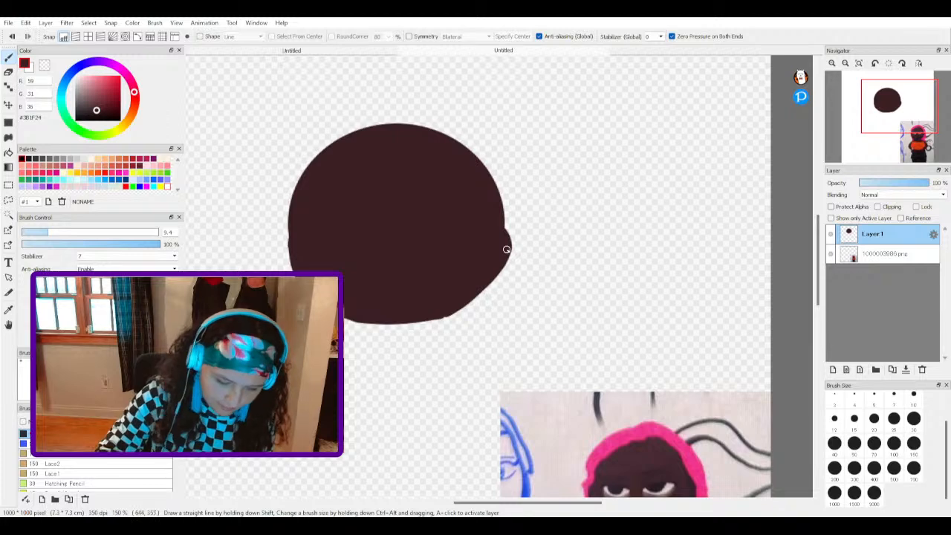
pyautogui.click(8, 73)
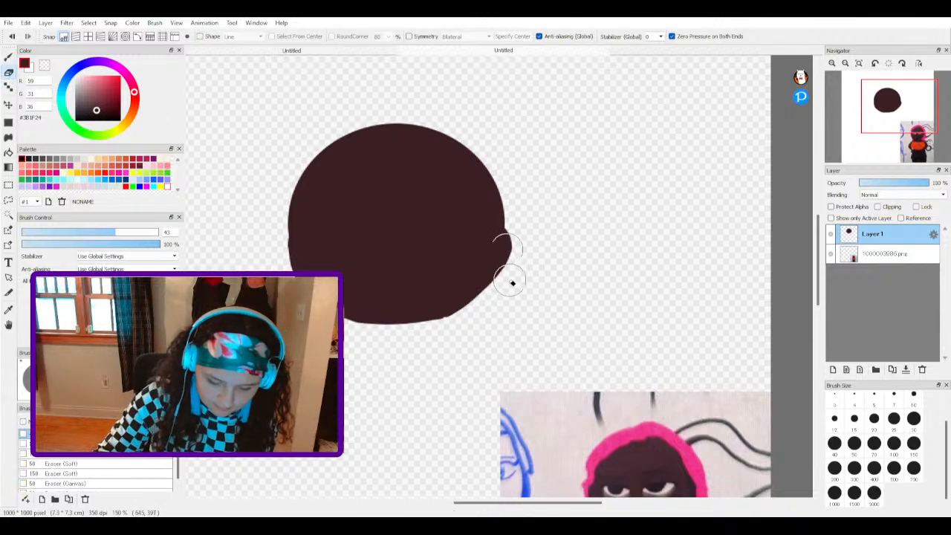
pyautogui.moveTo(112, 232); pyautogui.dragTo(51, 235)
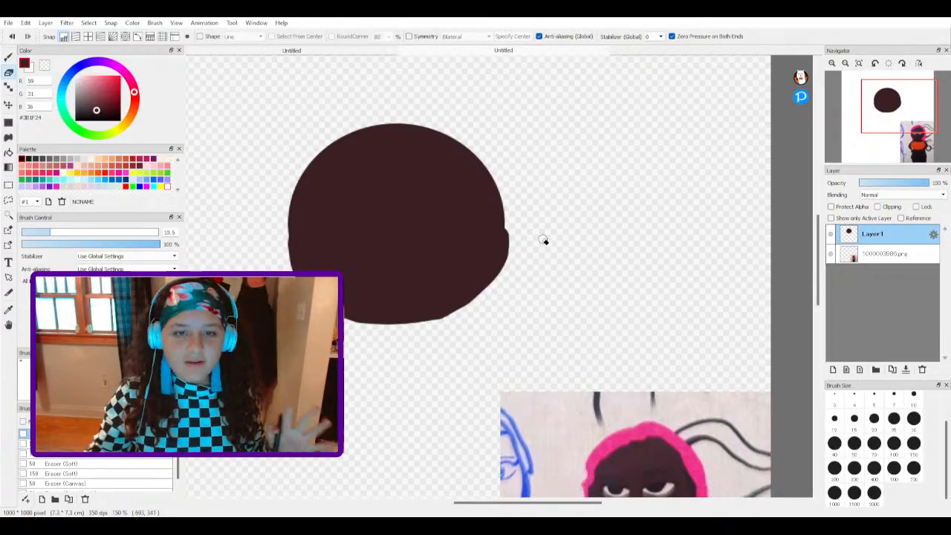
# Step: Add a new layer between the reference image layer and the head's Layer1
pyautogui.scroll(3, 437, 274)
pyautogui.scroll(-6, 465, 297)
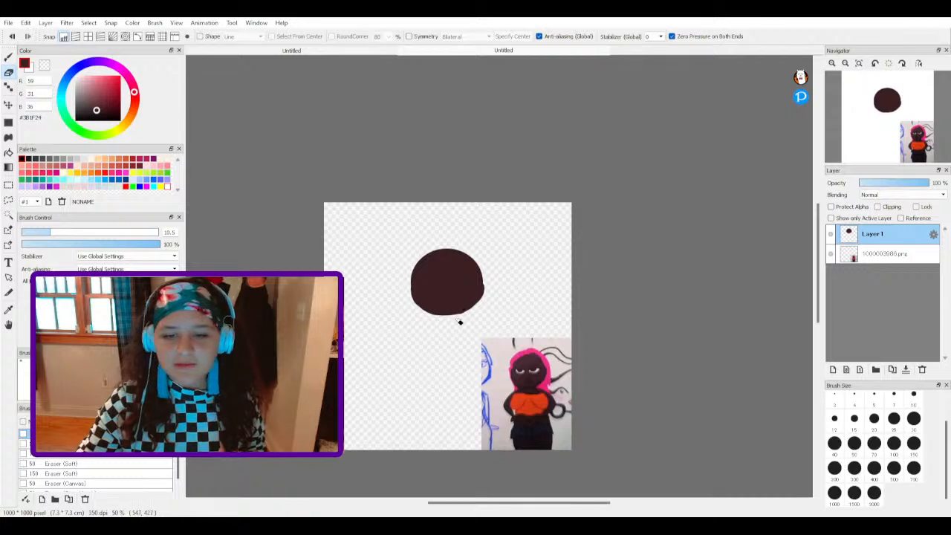
pyautogui.scroll(1, 450, 346)
pyautogui.click(864, 254)
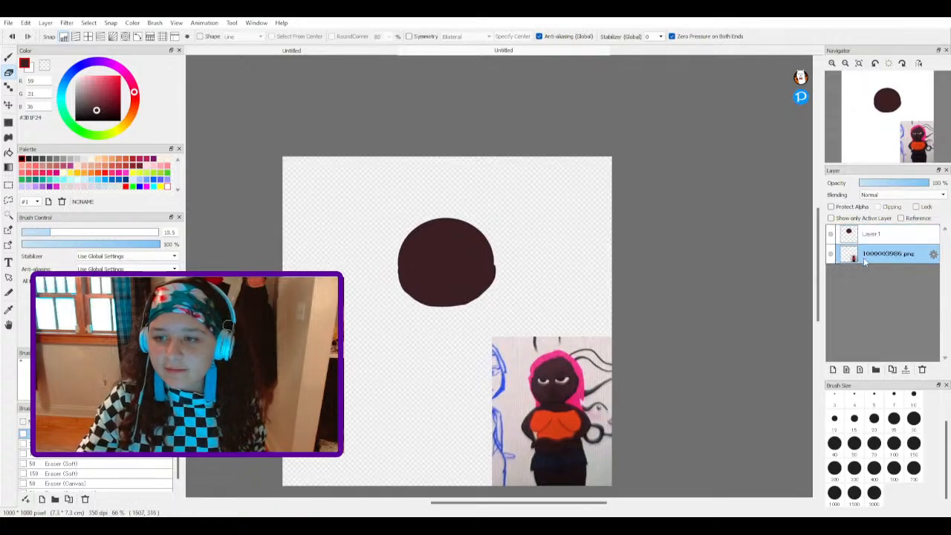
pyautogui.click(833, 369)
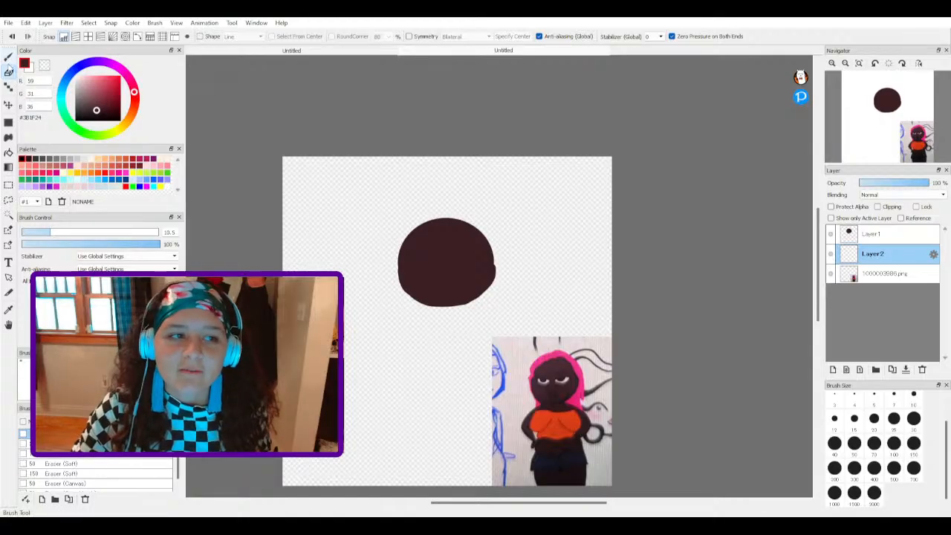
# Step: Draw the two sides of the upper torso with dark brown brush strokes, curving from under the chin down to the waist on Layer2
pyautogui.click(8, 59)
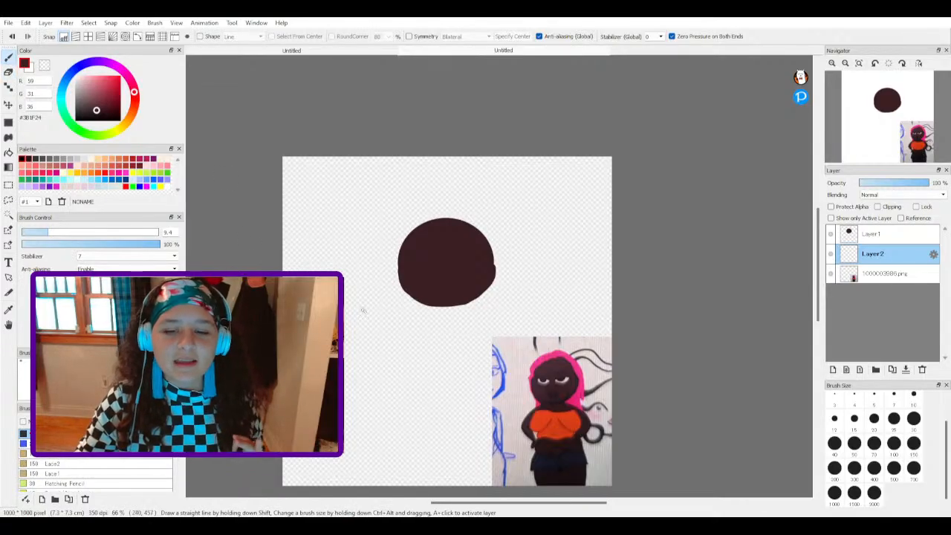
pyautogui.scroll(-1, 428, 364)
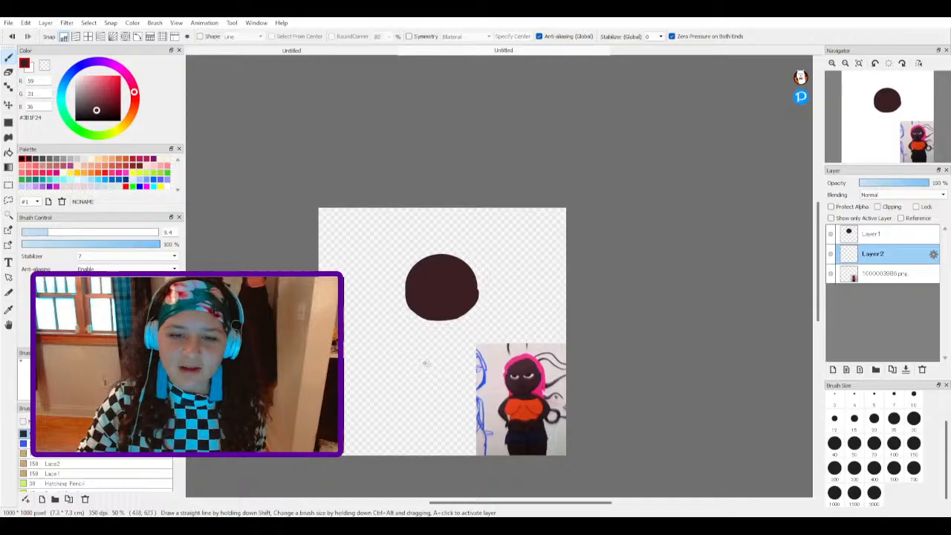
pyautogui.scroll(3, 426, 364)
pyautogui.scroll(-1, 426, 364)
pyautogui.scroll(-1, 447, 435)
pyautogui.scroll(1, 443, 420)
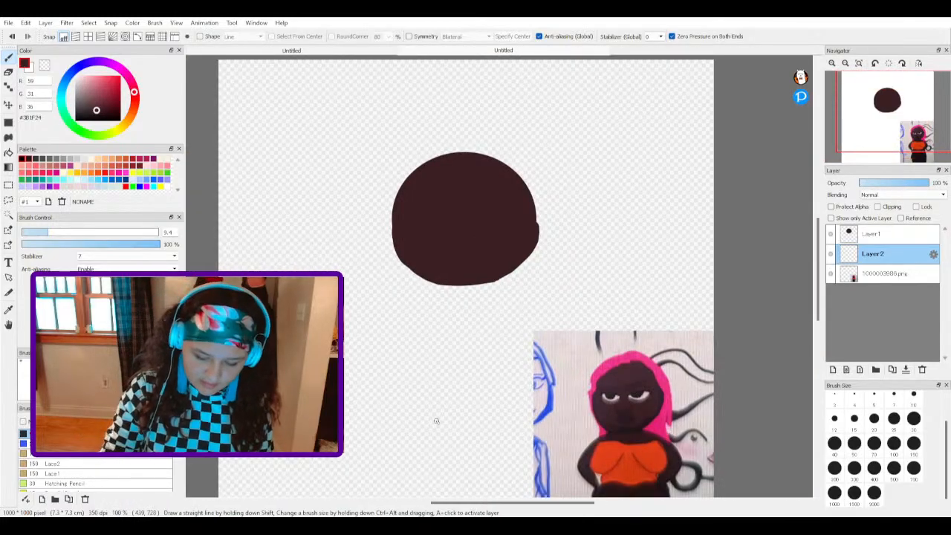
pyautogui.moveTo(428, 281)
pyautogui.mouseDown()
pyautogui.moveTo(408, 300)
pyautogui.moveTo(421, 347)
pyautogui.mouseUp()
pyautogui.moveTo(508, 276); pyautogui.dragTo(494, 345)
pyautogui.moveTo(510, 283); pyautogui.dragTo(502, 334)
pyautogui.moveTo(516, 300); pyautogui.dragTo(503, 340)
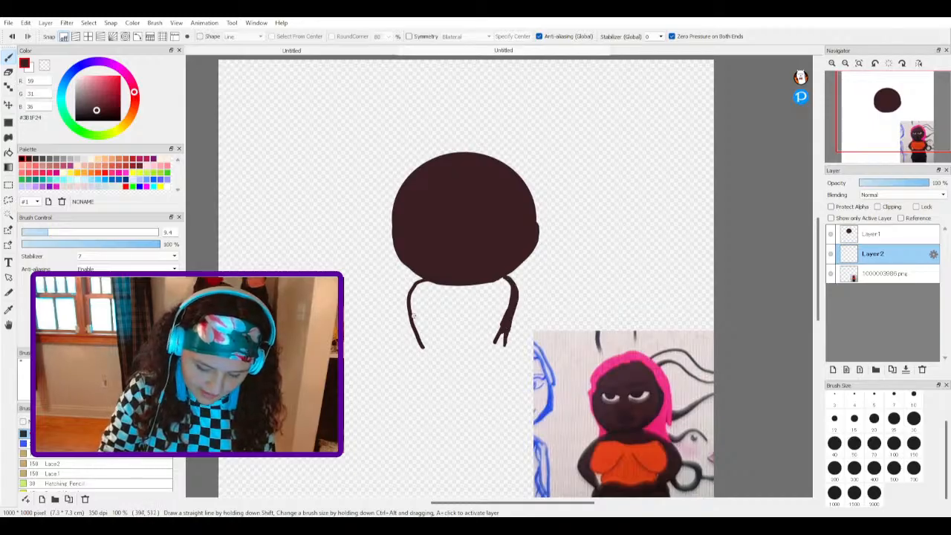
pyautogui.moveTo(413, 328); pyautogui.dragTo(412, 355)
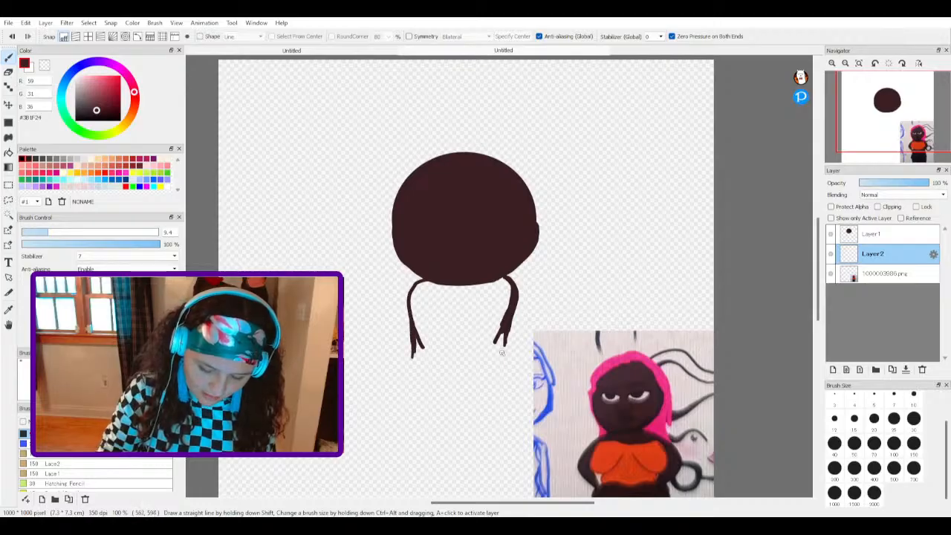
pyautogui.moveTo(502, 336); pyautogui.dragTo(504, 359)
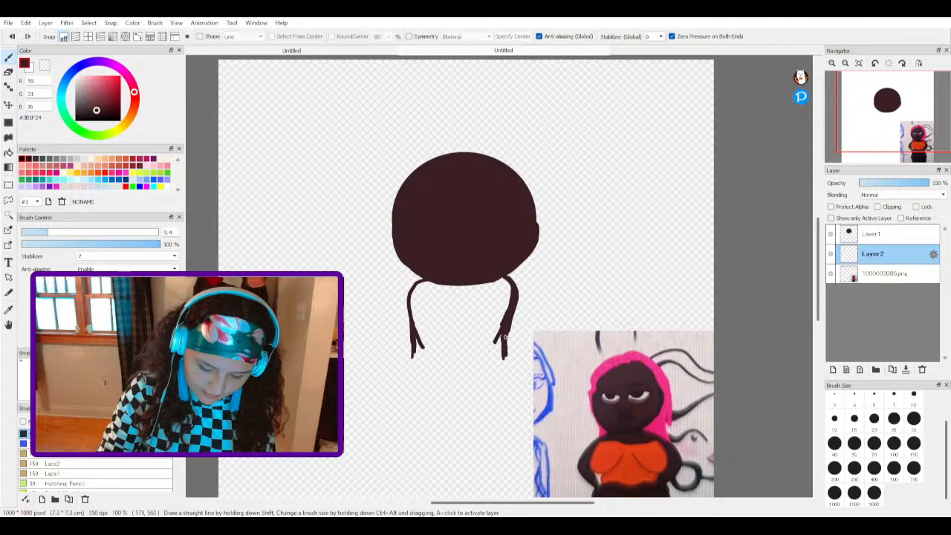
pyautogui.moveTo(413, 362); pyautogui.dragTo(414, 357)
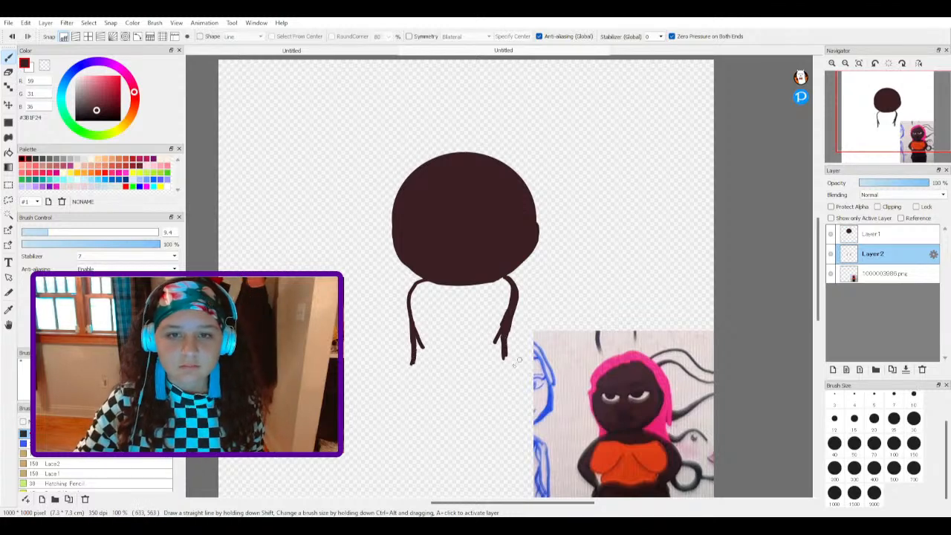
# Step: Thicken the hip on the right side and close the torso outline with a curved bottom line between both hips
pyautogui.scroll(2, 463, 368)
pyautogui.scroll(-3, 475, 369)
pyautogui.scroll(1, 497, 416)
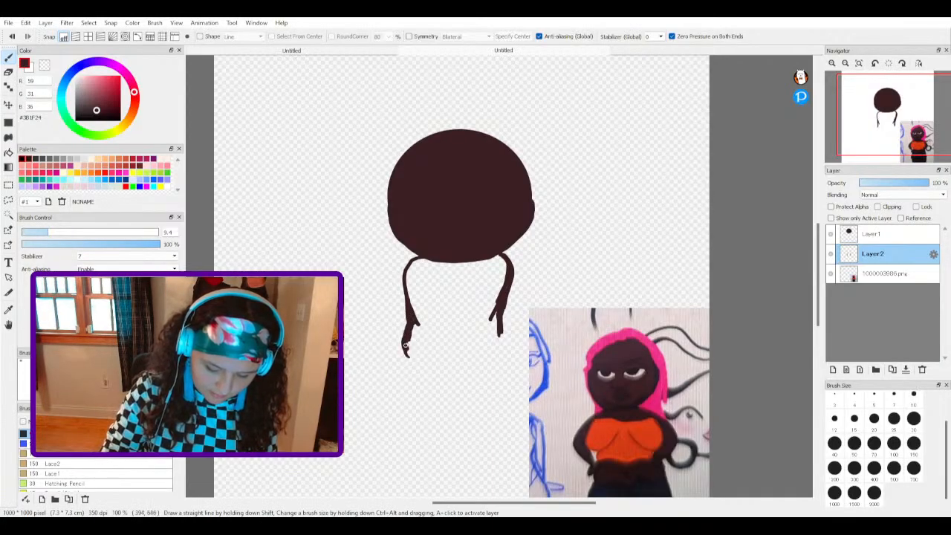
pyautogui.moveTo(498, 321)
pyautogui.mouseDown()
pyautogui.moveTo(504, 347)
pyautogui.moveTo(502, 305)
pyautogui.mouseUp()
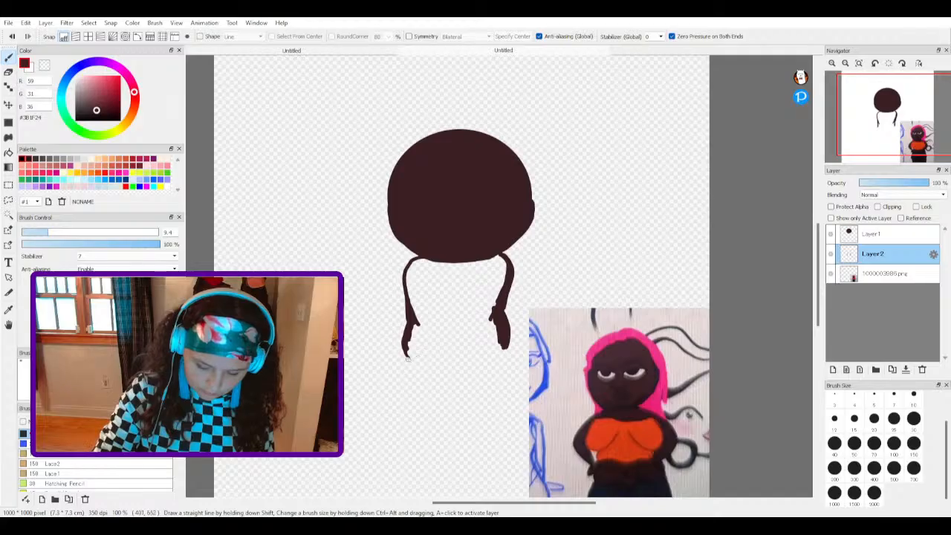
pyautogui.moveTo(407, 355)
pyautogui.mouseDown()
pyautogui.moveTo(456, 366)
pyautogui.moveTo(501, 343)
pyautogui.mouseUp()
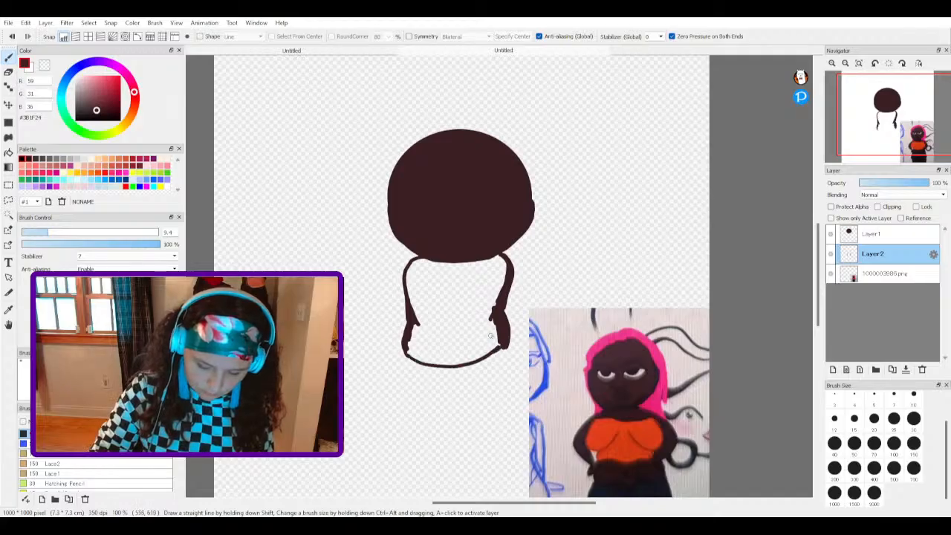
pyautogui.moveTo(405, 345)
pyautogui.mouseDown()
pyautogui.moveTo(438, 367)
pyautogui.moveTo(501, 341)
pyautogui.moveTo(500, 352)
pyautogui.mouseUp()
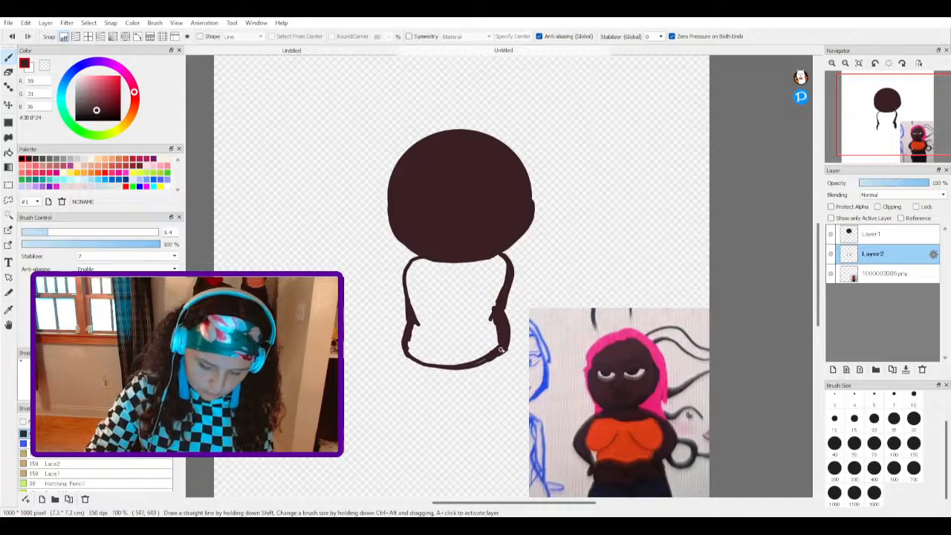
# Step: Fill the inside of the torso outline with the same dark brown on Layer2
pyautogui.click(9, 152)
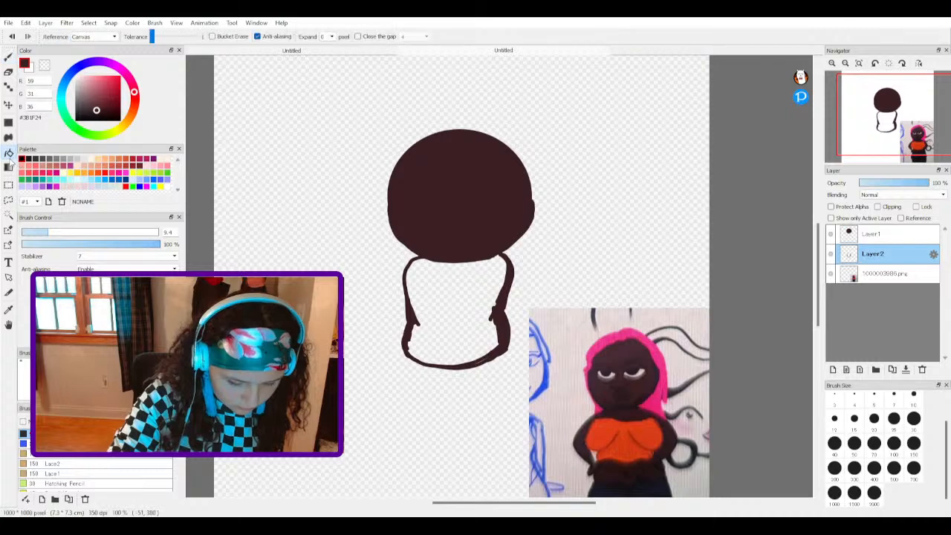
pyautogui.click(479, 304)
pyautogui.click(476, 307)
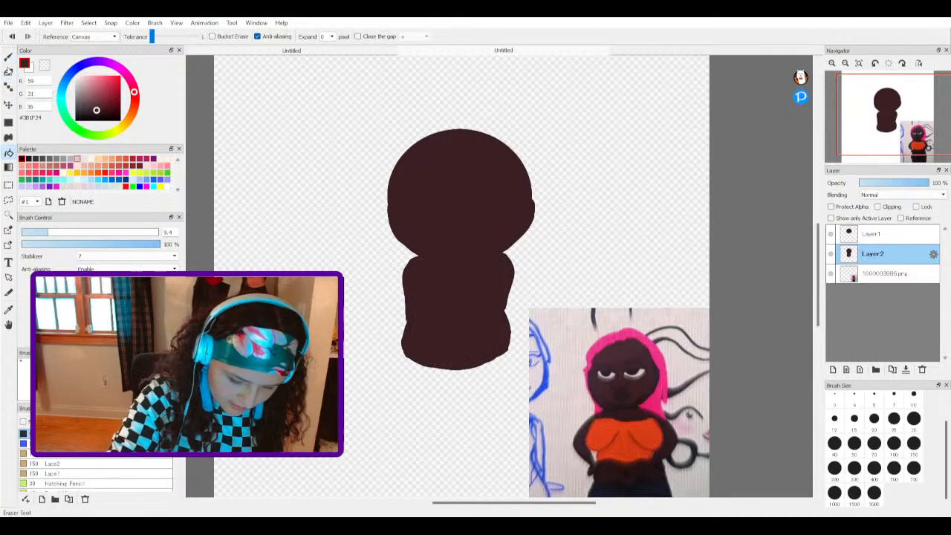
# Step: Add a new layer above the torso's Layer2 for the leg, with the brush active
pyautogui.press('b')
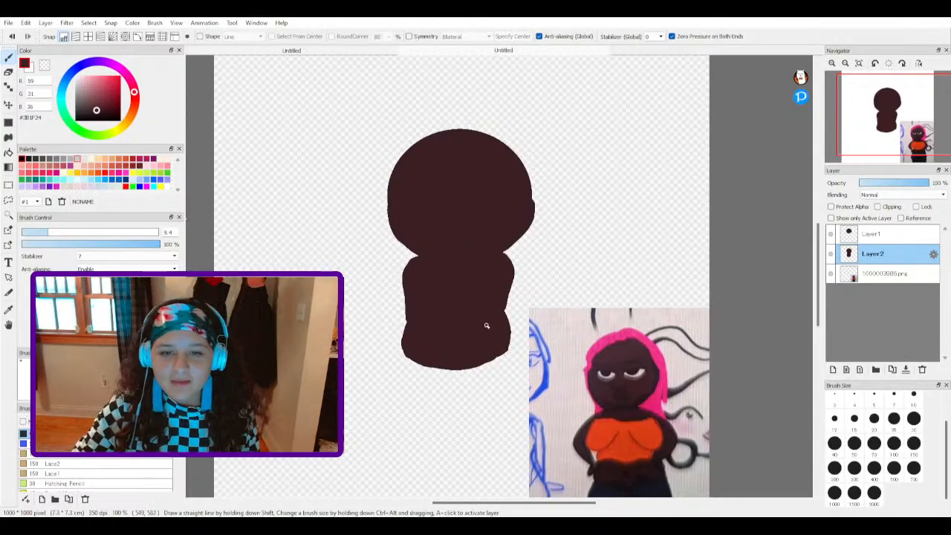
pyautogui.scroll(-1, 437, 325)
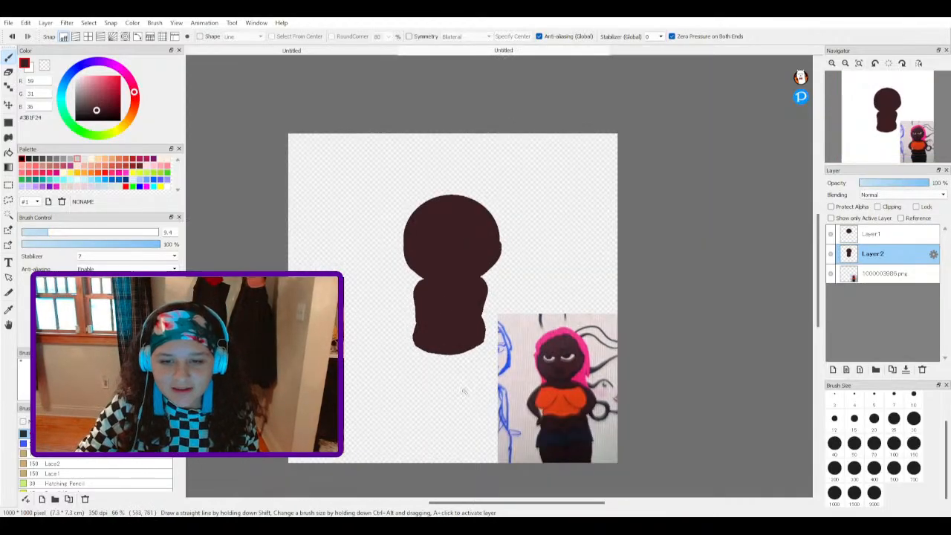
pyautogui.scroll(1, 463, 391)
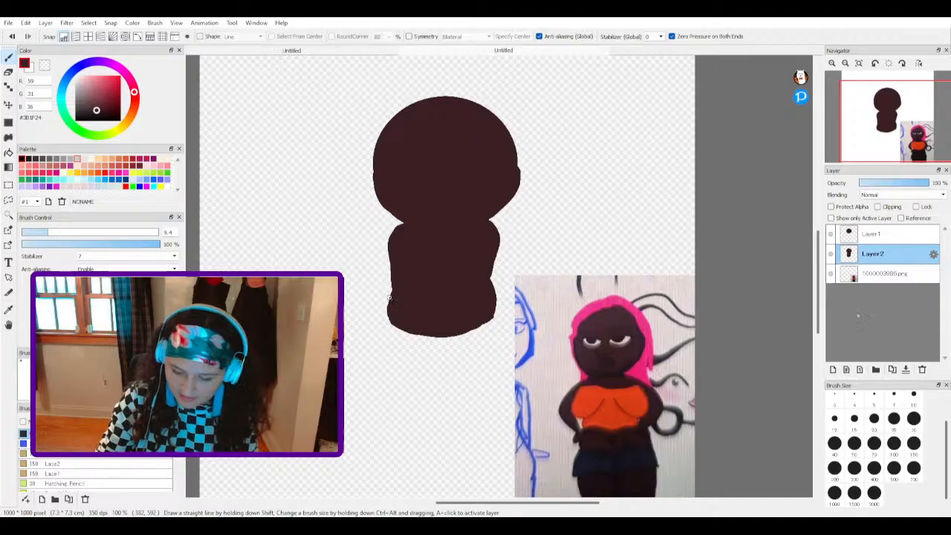
pyautogui.click(832, 369)
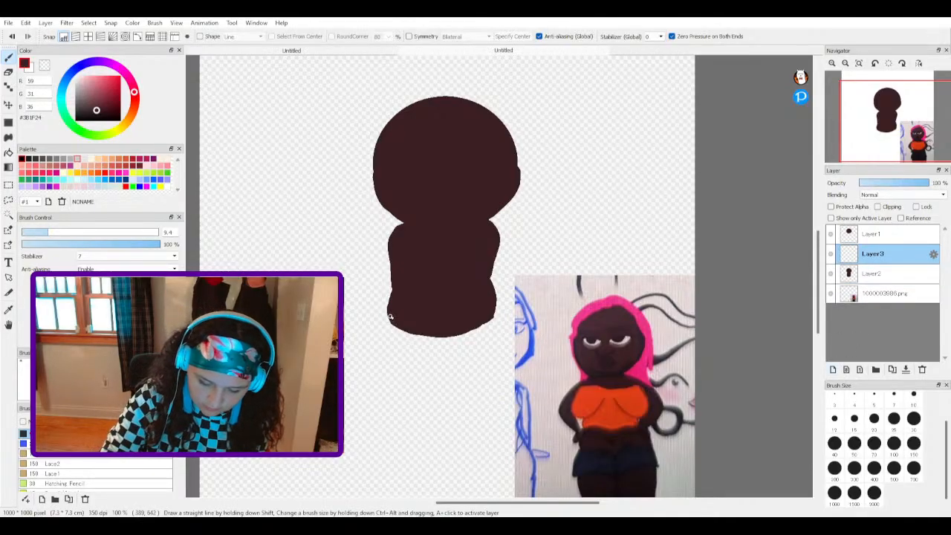
# Step: Draw a rounded leg outline hanging from the torso's left hip on Layer3 and fill it dark brown
pyautogui.moveTo(388, 315); pyautogui.dragTo(385, 376)
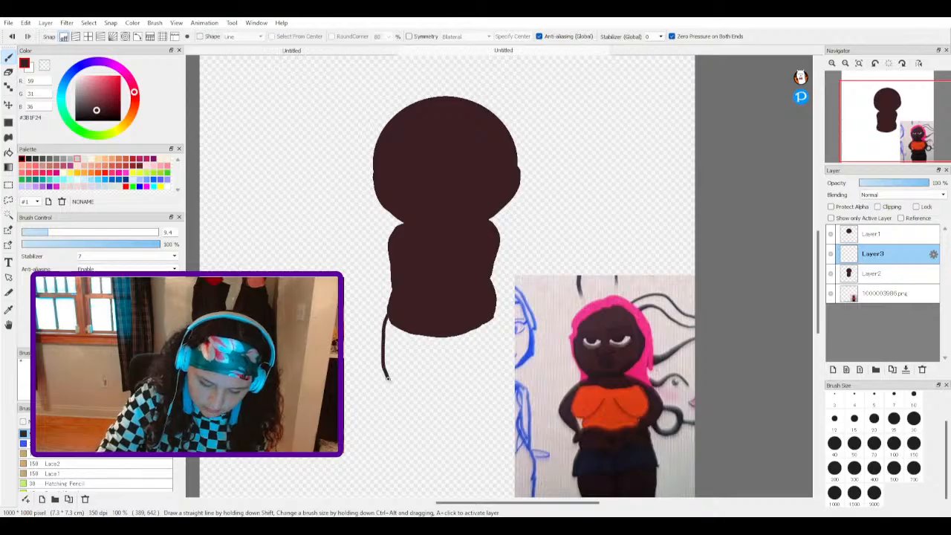
pyautogui.click(13, 36)
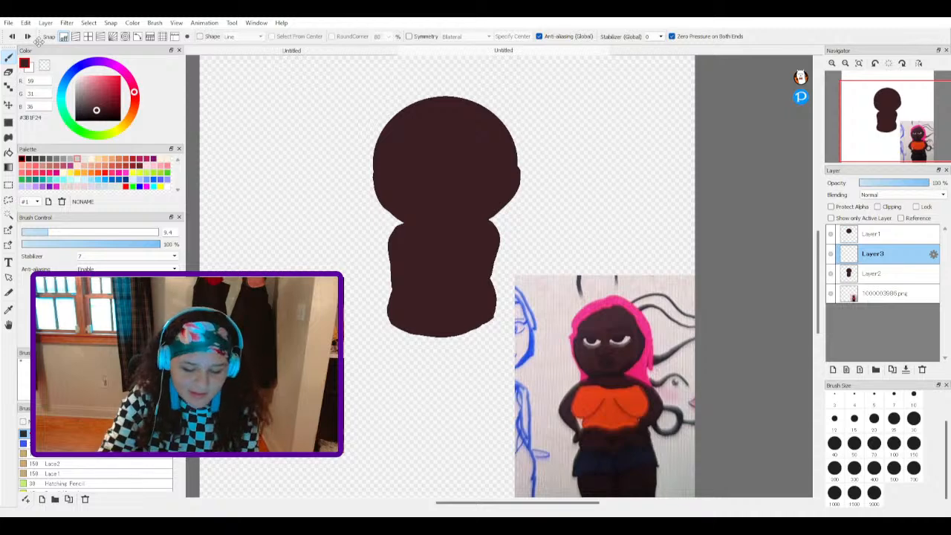
pyautogui.moveTo(392, 301)
pyautogui.mouseDown()
pyautogui.moveTo(382, 362)
pyautogui.moveTo(393, 387)
pyautogui.moveTo(409, 392)
pyautogui.moveTo(427, 377)
pyautogui.moveTo(425, 321)
pyautogui.mouseUp()
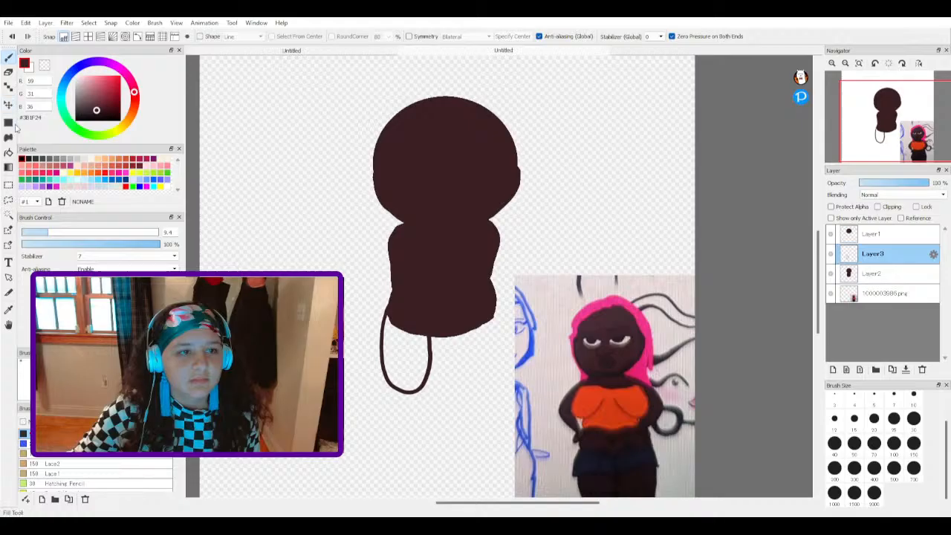
pyautogui.click(9, 152)
pyautogui.click(406, 340)
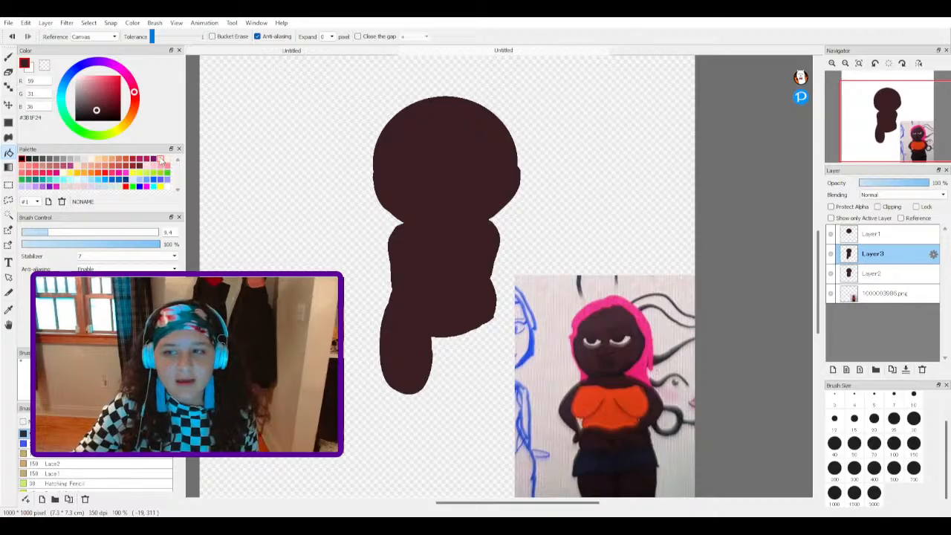
# Step: Toggle the visibility of Layer3 to check what the leg layer contains
pyautogui.click(830, 254)
pyautogui.click(830, 254)
pyautogui.click(831, 254)
pyautogui.click(831, 254)
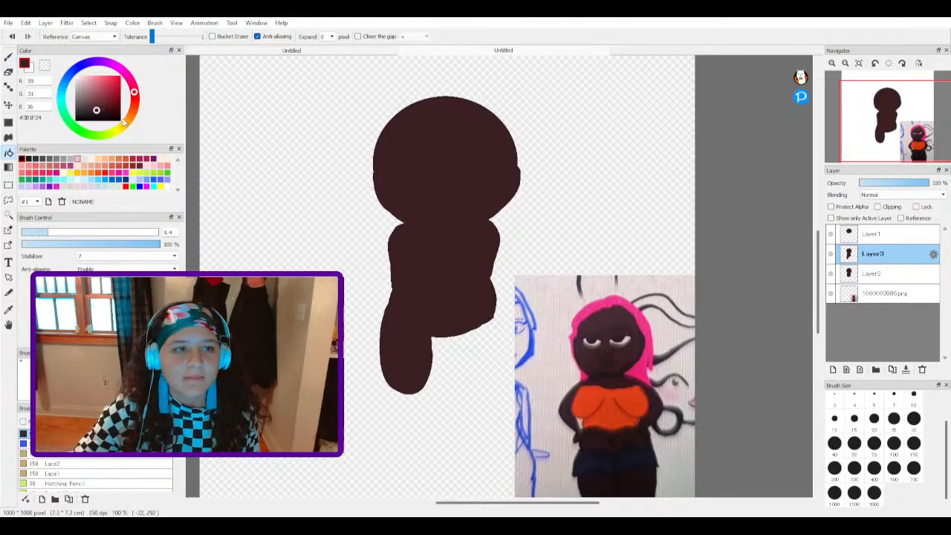
# Step: Select a rectangular area around the leg on Layer3, add an empty layer, and paste a copy of the leg area above it
pyautogui.click(8, 57)
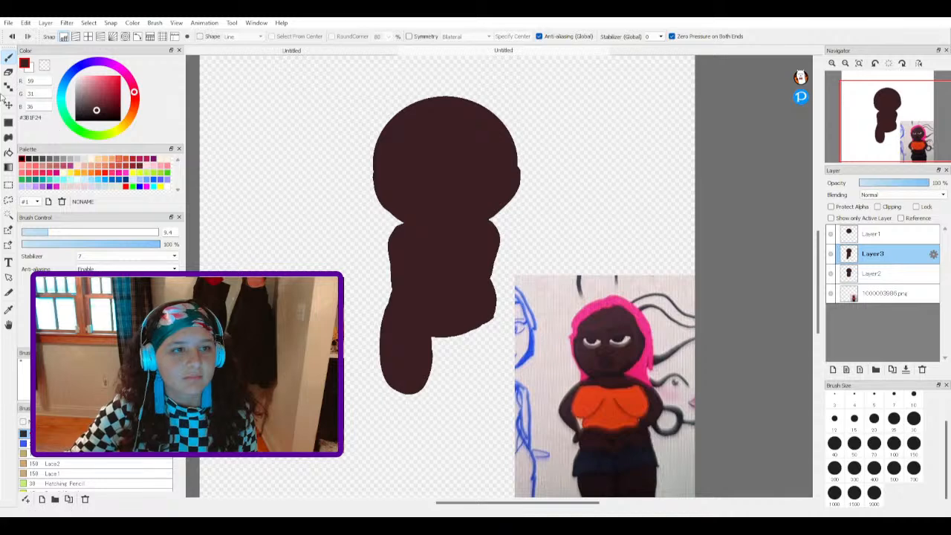
pyautogui.click(8, 184)
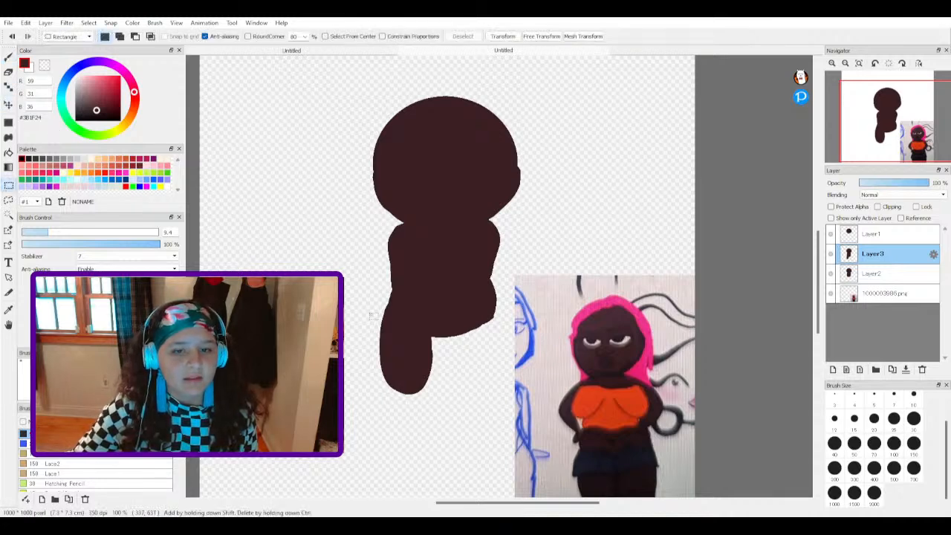
pyautogui.moveTo(373, 312); pyautogui.dragTo(481, 418)
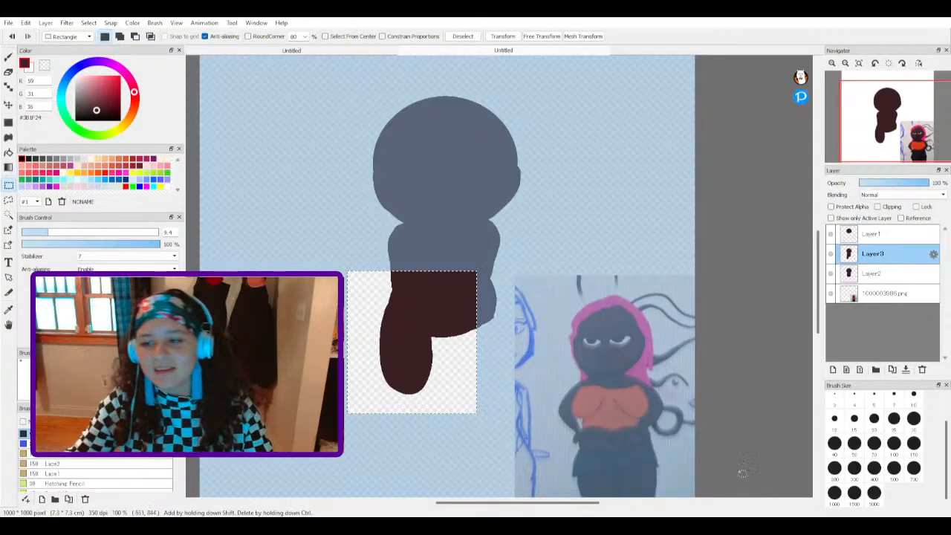
pyautogui.click(833, 369)
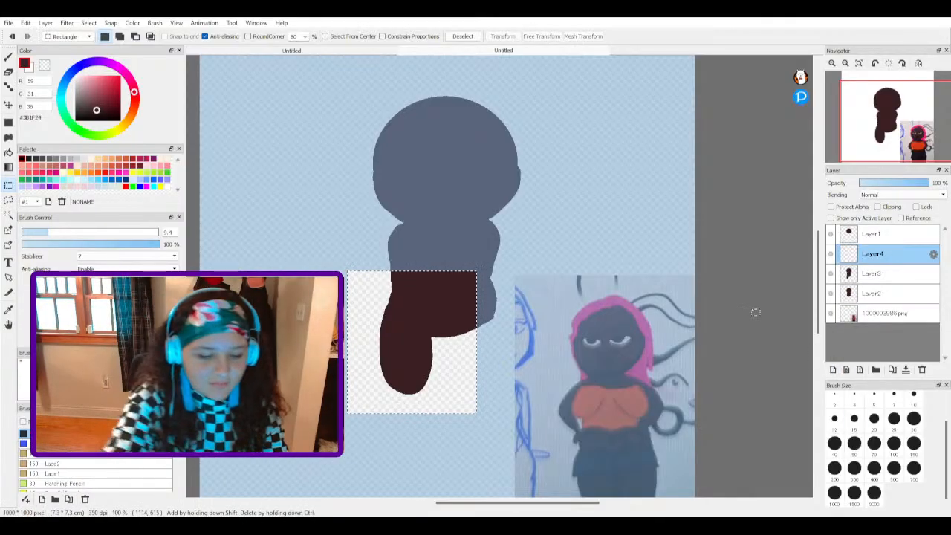
pyautogui.hotkey('ctrl', 'v')
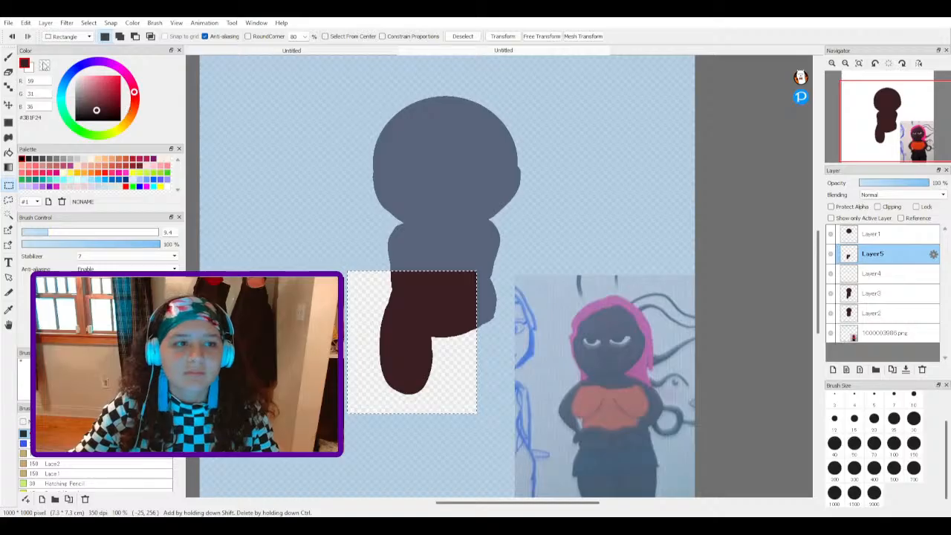
# Step: Move the pasted leg copy on Layer5 by 19 px horizontally and 15 px vertically
pyautogui.click(8, 105)
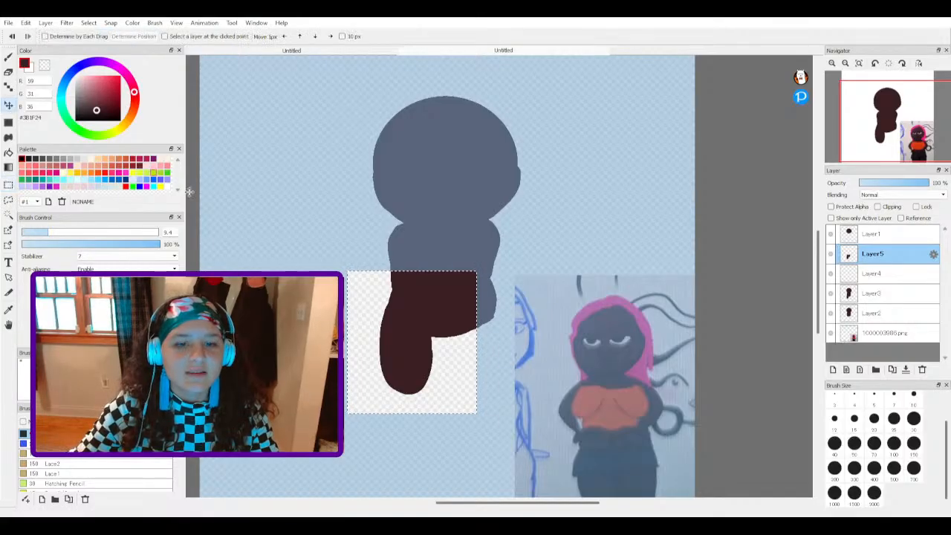
pyautogui.hotkey('ctrl', 'd')
pyautogui.moveTo(370, 282); pyautogui.dragTo(459, 343)
pyautogui.moveTo(615, 261); pyautogui.dragTo(558, 238)
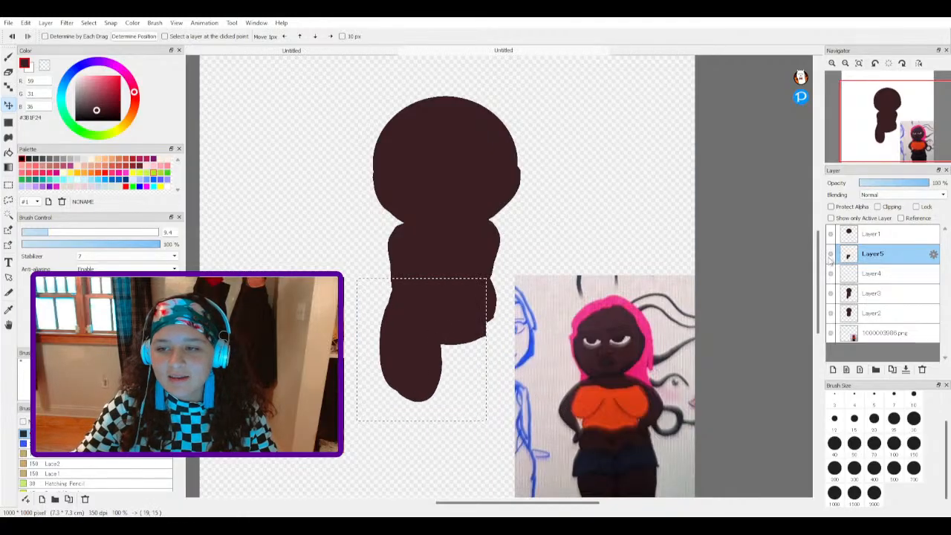
# Step: Hide Layer5, Layer4 and Layer3, and clear the rectangular selection
pyautogui.click(829, 260)
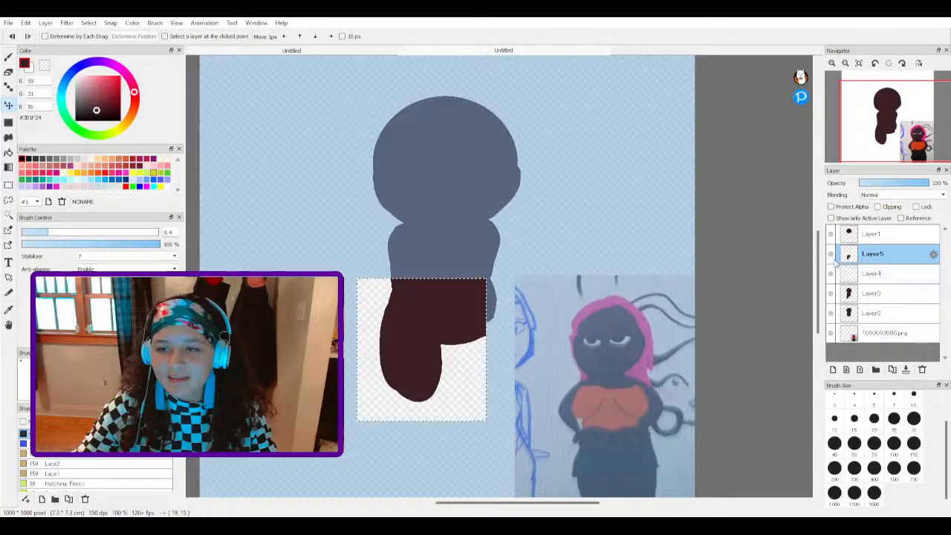
pyautogui.click(831, 273)
pyautogui.click(831, 292)
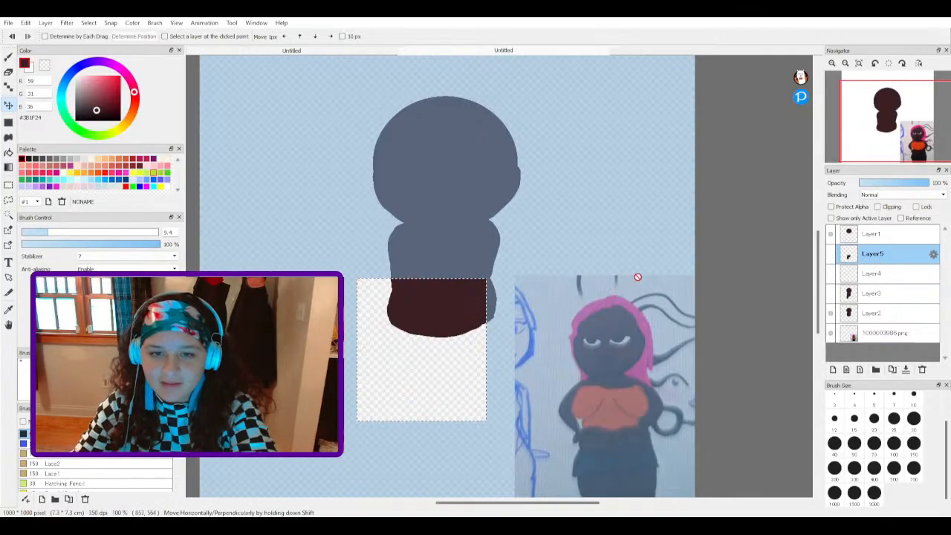
pyautogui.click(9, 185)
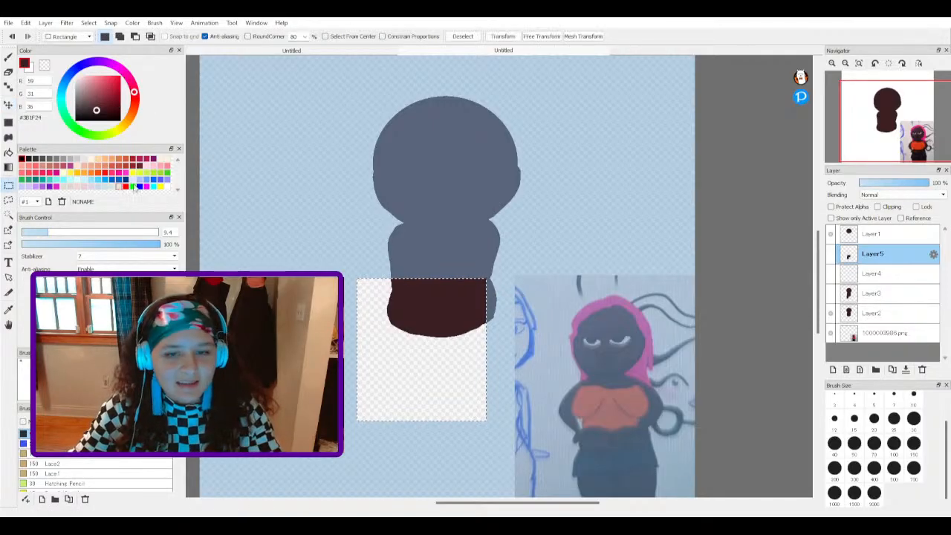
pyautogui.click(326, 195)
pyautogui.click(7, 61)
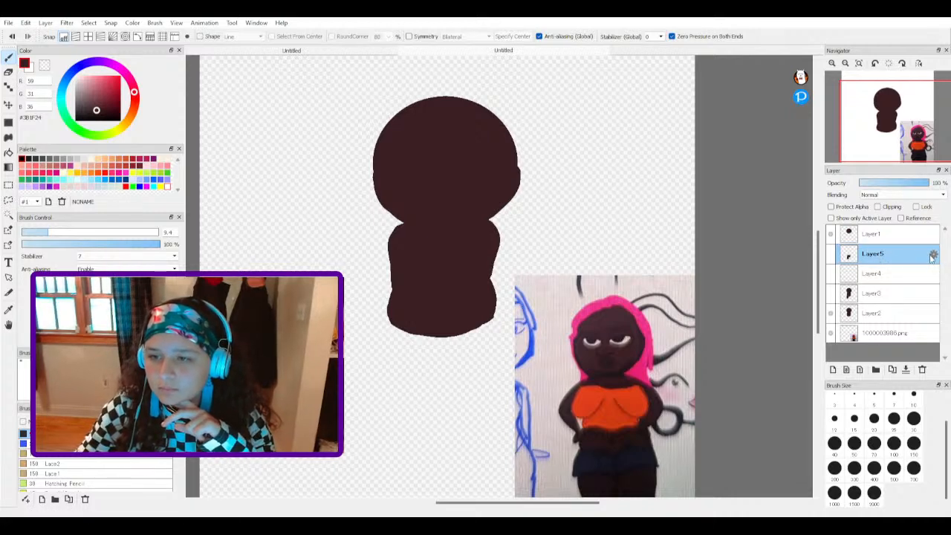
pyautogui.click(498, 361)
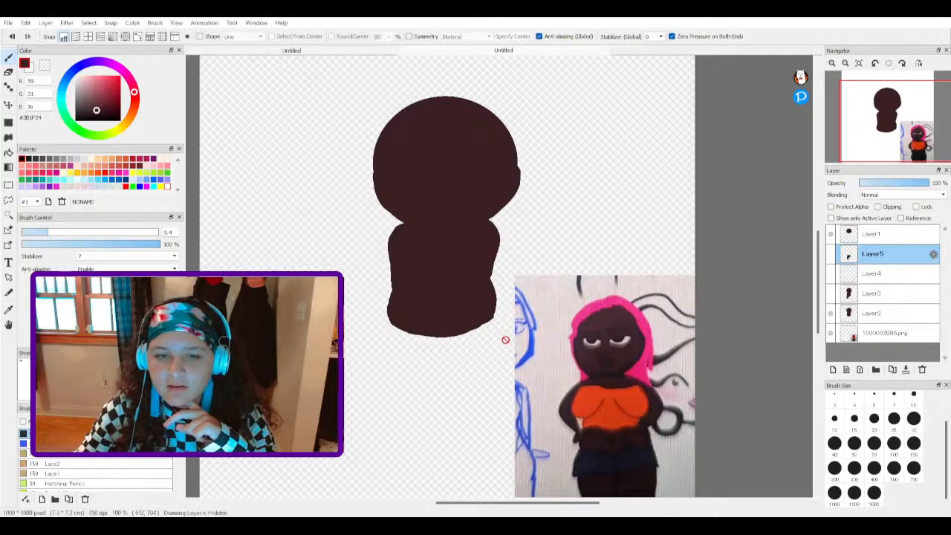
pyautogui.click(8, 184)
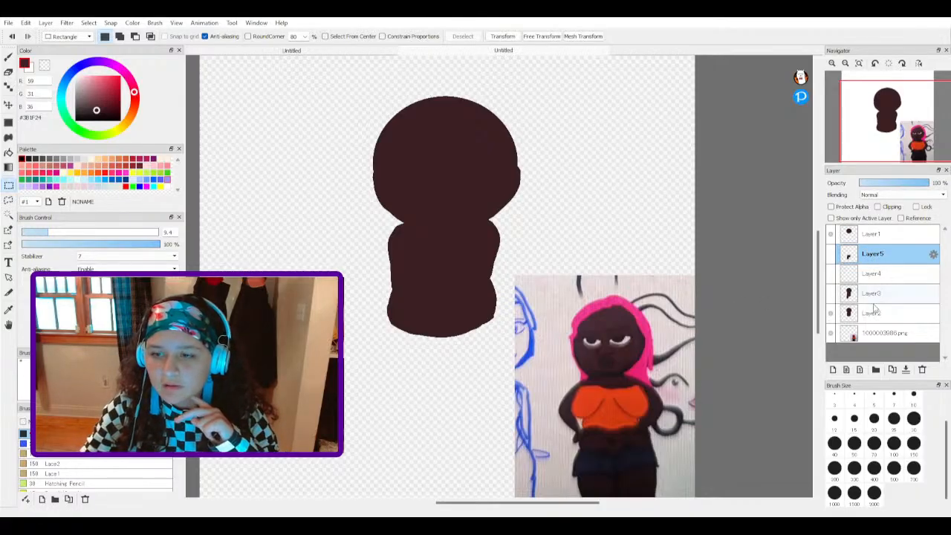
# Step: Add a new layer above Layer5 and set the torso's Layer2 opacity to 28%
pyautogui.hotkey('ctrl', 'shift', 'n')
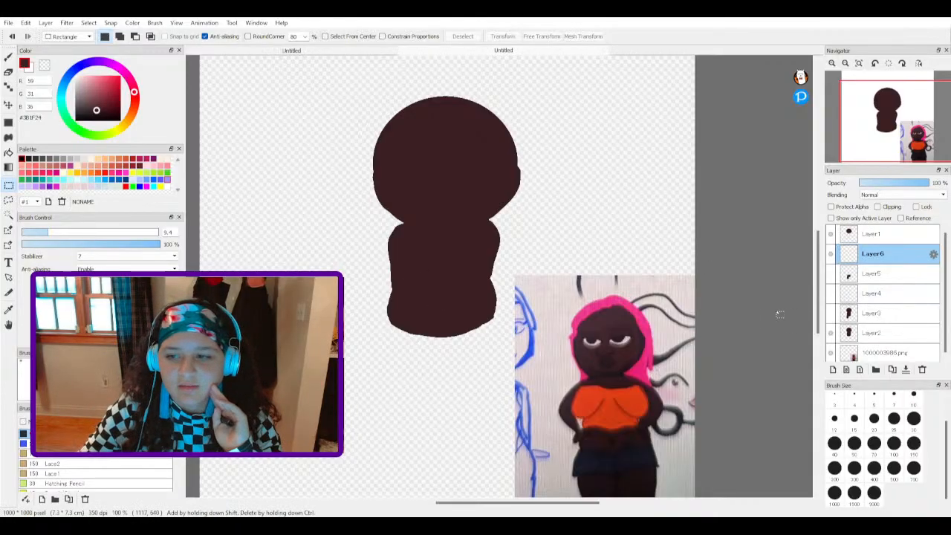
pyautogui.click(854, 333)
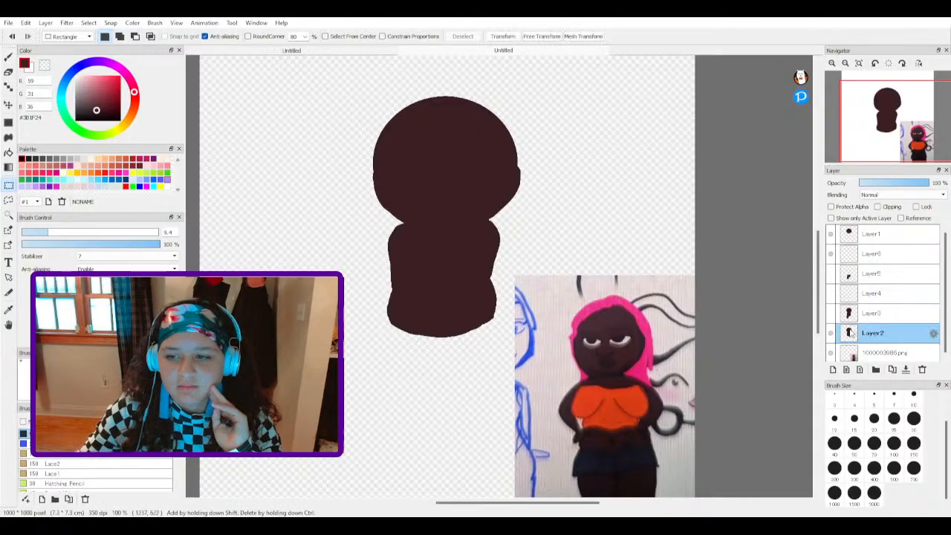
pyautogui.click(873, 184)
# Step: Draw a tapered oval leg outline at the torso's left hip on Layer6 with the brush and fill it dark brown
pyautogui.click(876, 270)
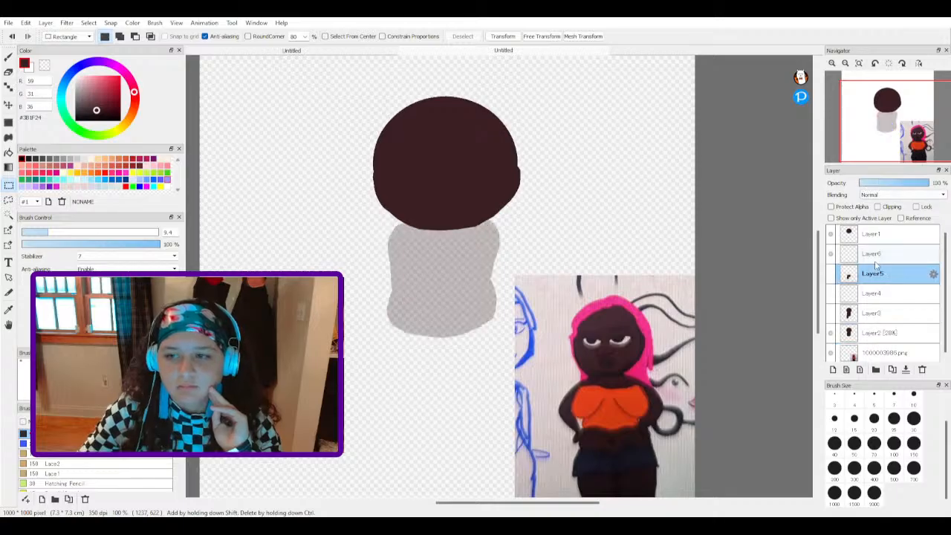
pyautogui.click(875, 255)
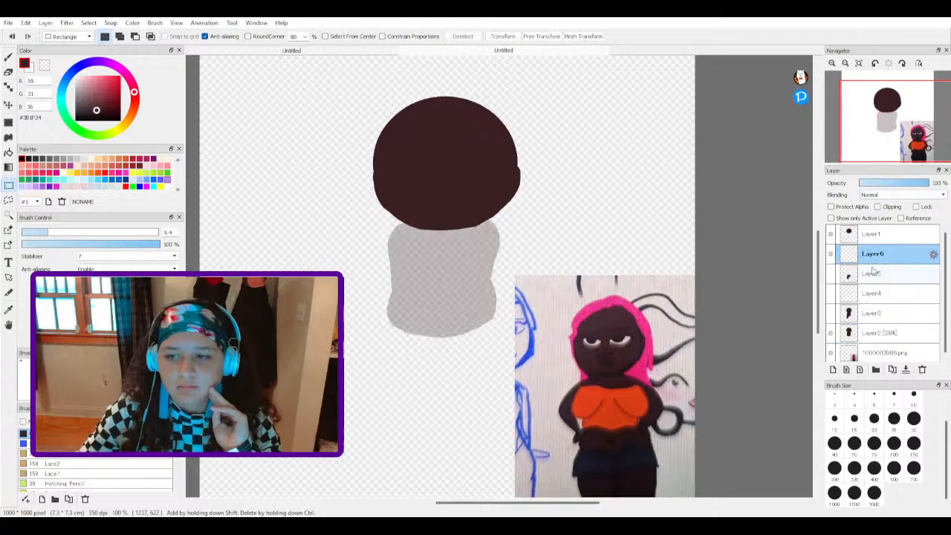
pyautogui.click(8, 57)
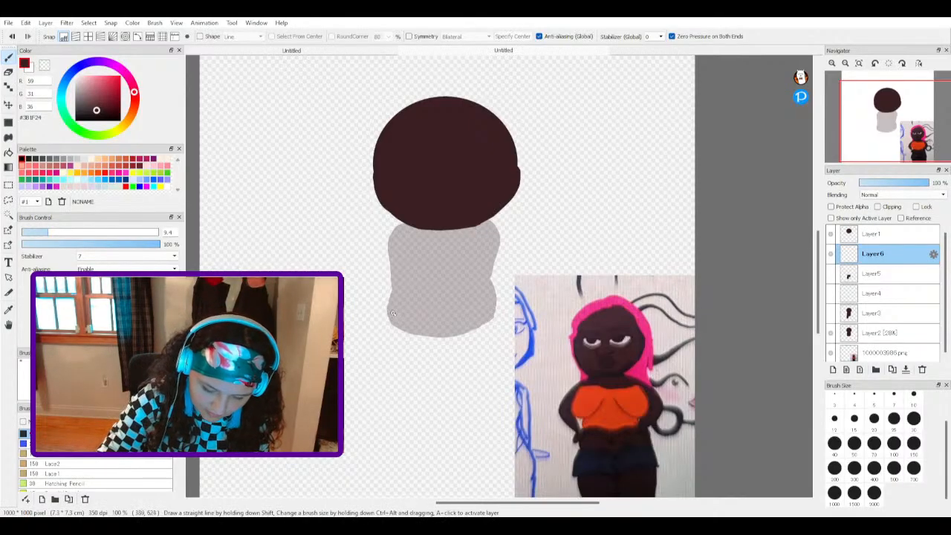
pyautogui.moveTo(391, 314)
pyautogui.mouseDown()
pyautogui.moveTo(382, 363)
pyautogui.moveTo(394, 399)
pyautogui.mouseUp()
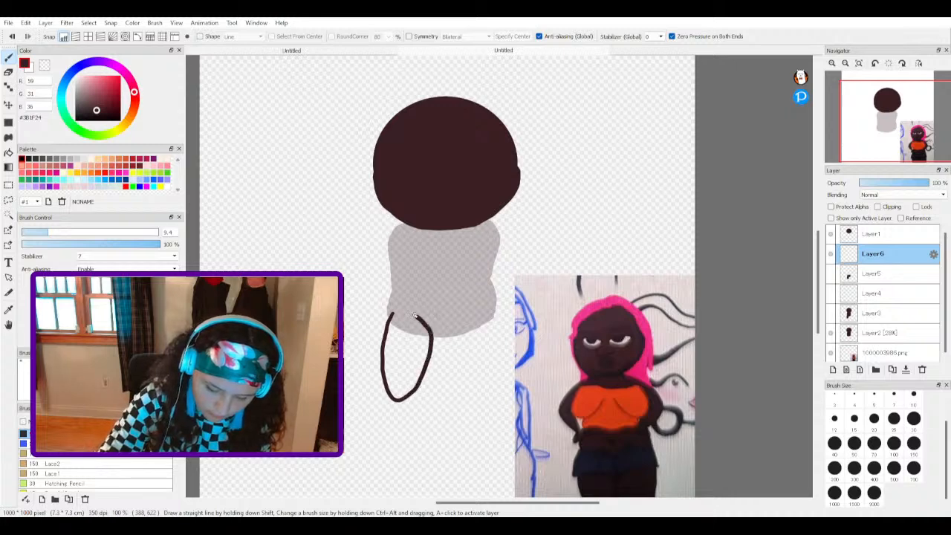
pyautogui.moveTo(395, 311); pyautogui.dragTo(398, 307)
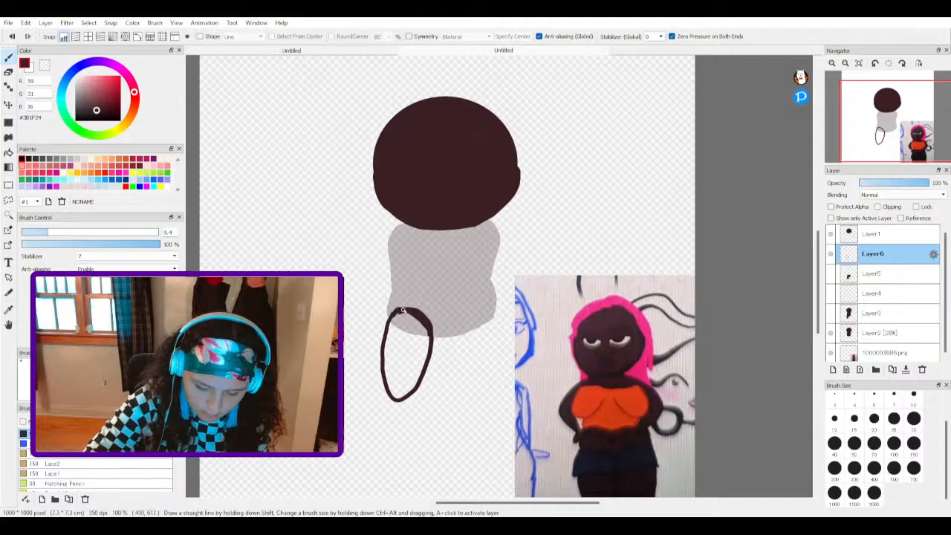
pyautogui.click(9, 153)
pyautogui.click(400, 353)
pyautogui.click(410, 321)
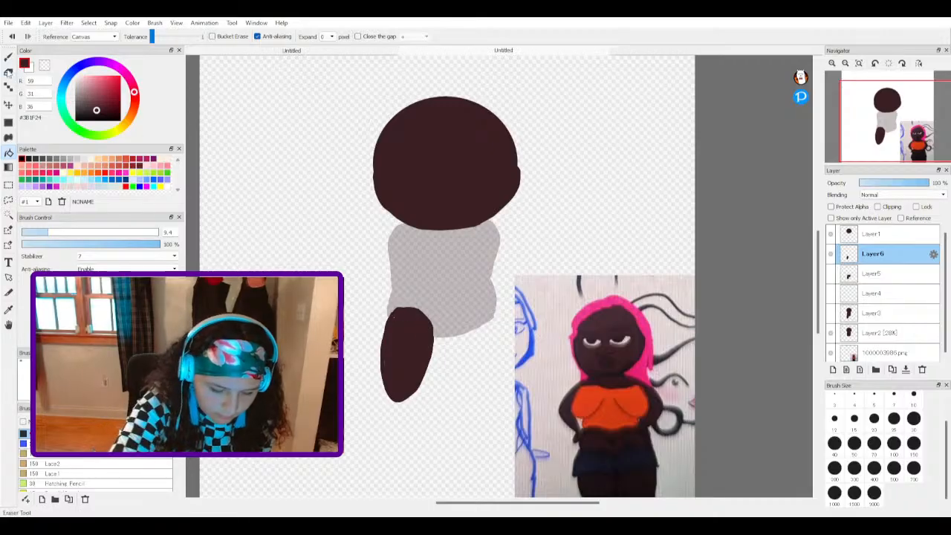
pyautogui.press('b')
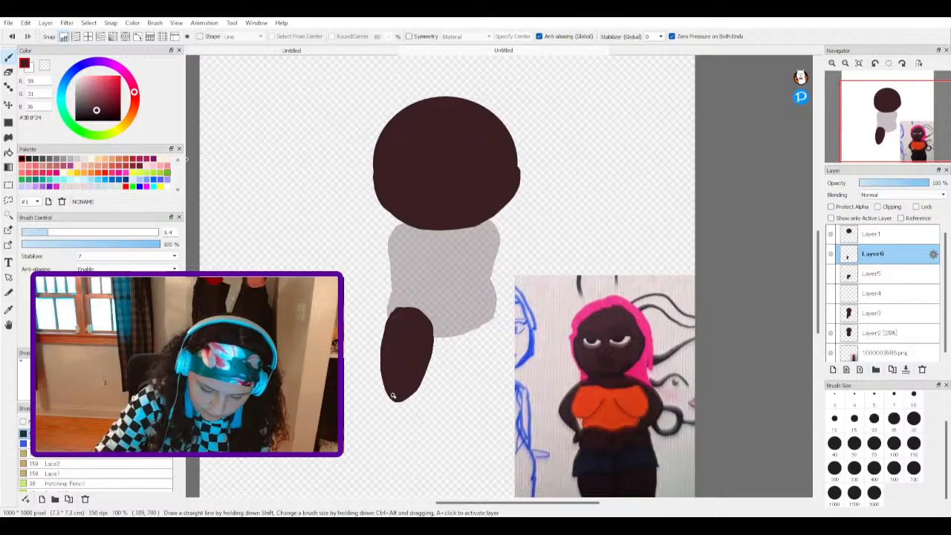
pyautogui.moveTo(396, 329)
pyautogui.mouseDown()
pyautogui.moveTo(423, 331)
pyautogui.moveTo(429, 346)
pyautogui.moveTo(419, 327)
pyautogui.mouseUp()
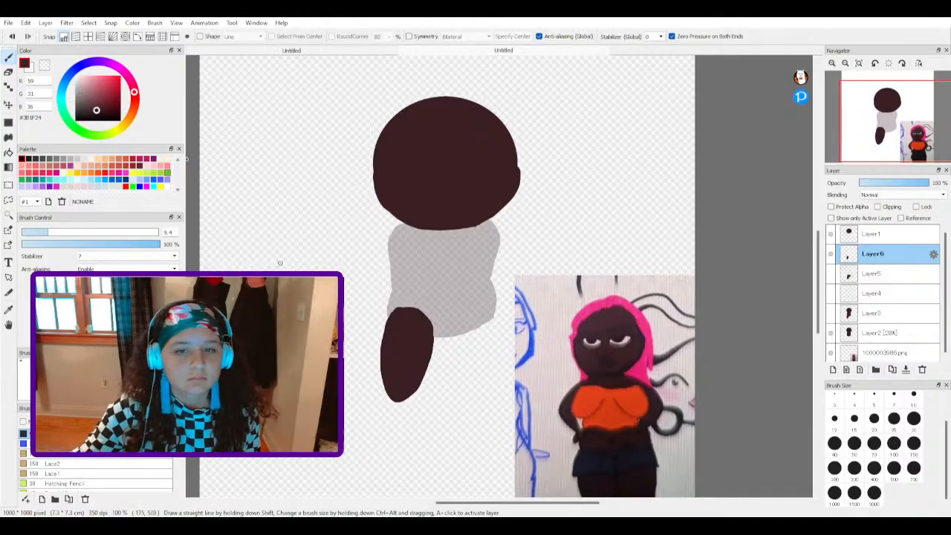
# Step: Select a rectangular area around the oval leg on Layer6 and transform it to be slightly wider
pyautogui.click(9, 185)
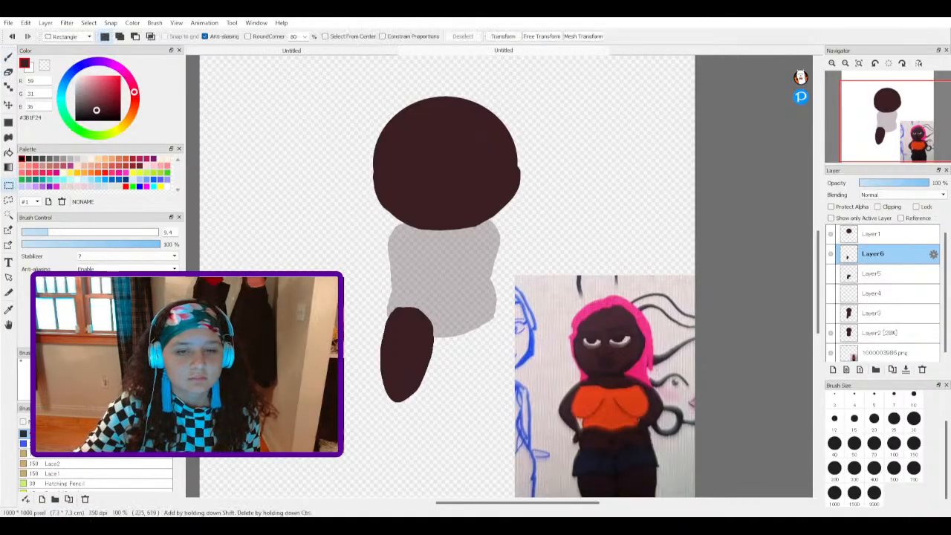
pyautogui.moveTo(355, 280); pyautogui.dragTo(473, 426)
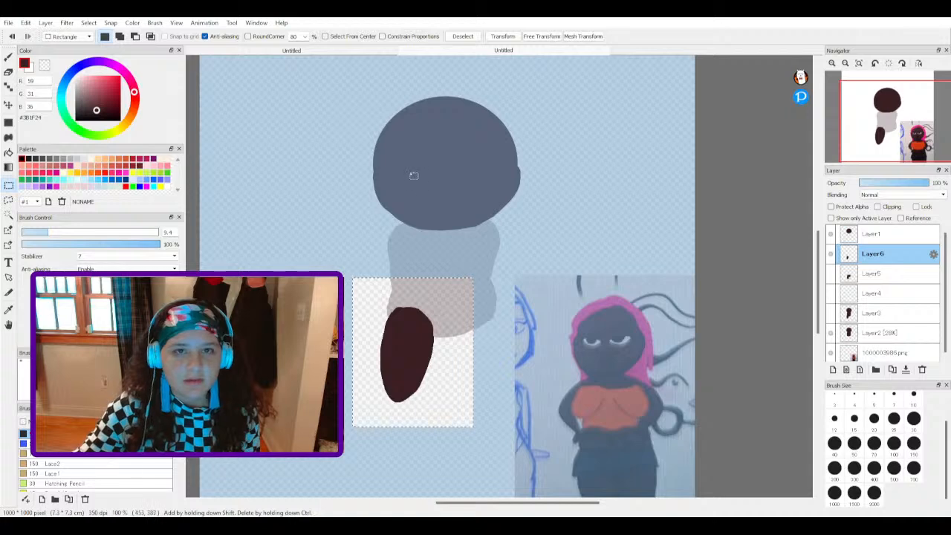
pyautogui.click(502, 36)
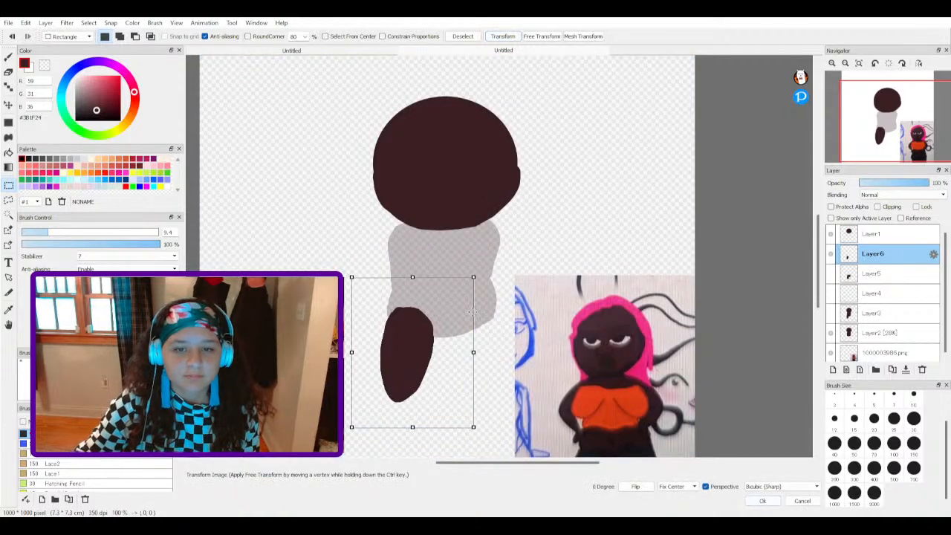
pyautogui.moveTo(471, 352); pyautogui.dragTo(476, 352)
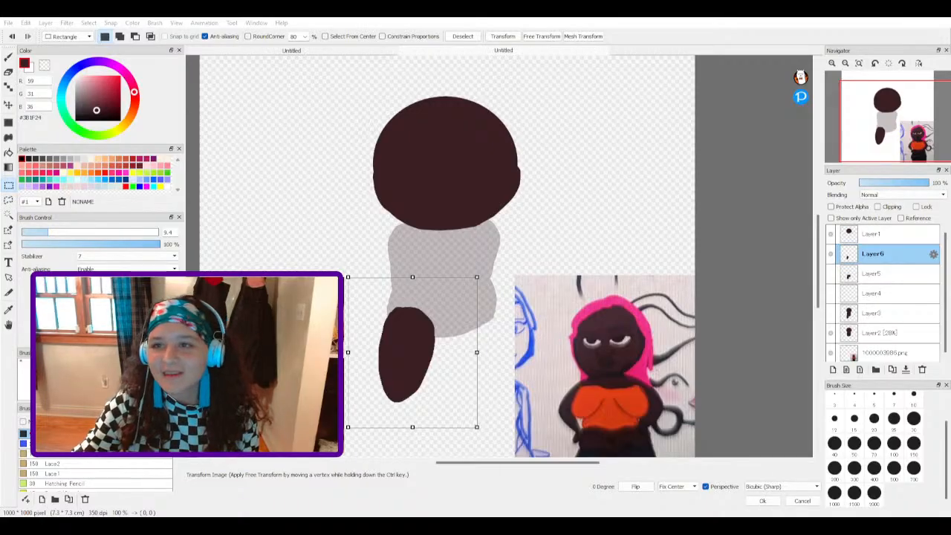
pyautogui.click(837, 26)
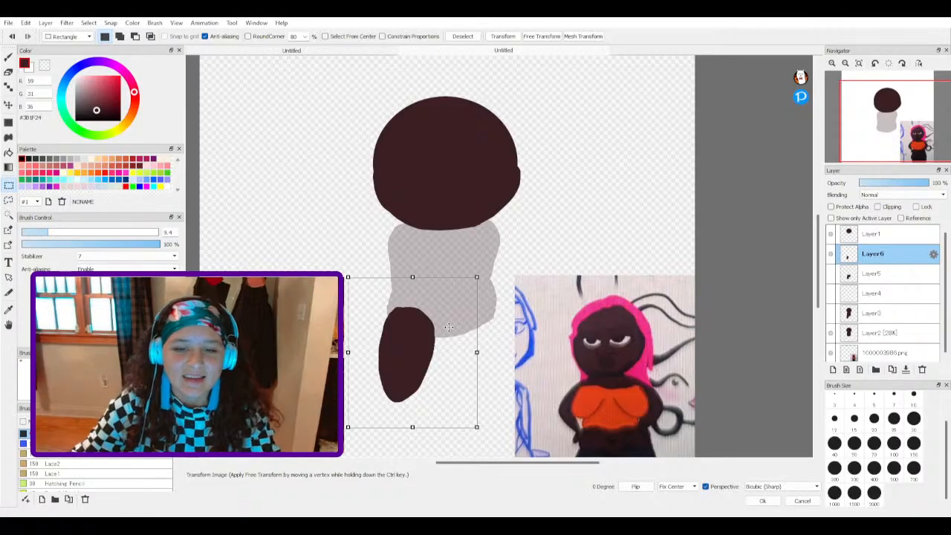
pyautogui.click(748, 498)
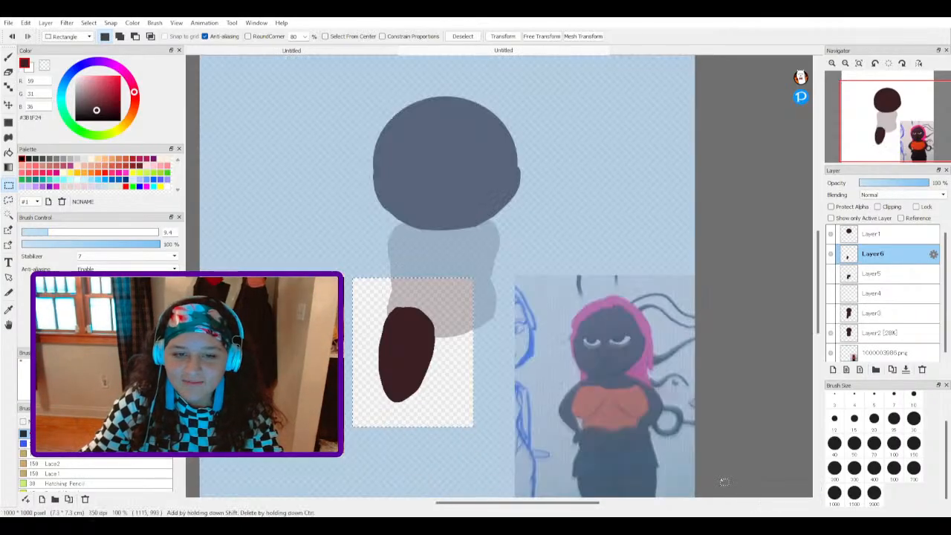
# Step: Move Layer4 above Layer6 in the layer order and paste a copy of the oval leg above it
pyautogui.press('alt')
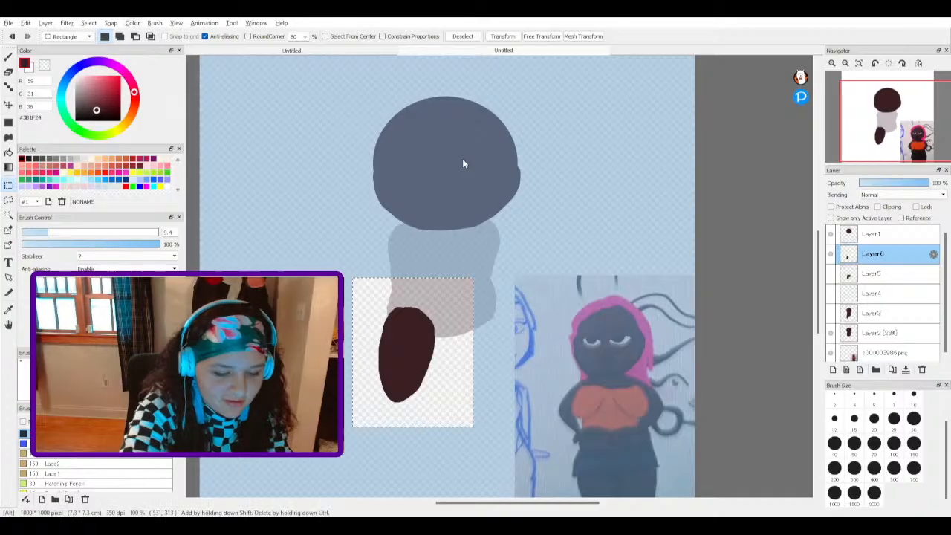
pyautogui.keyDown('alt'); pyautogui.click(442, 307); pyautogui.keyUp('alt')
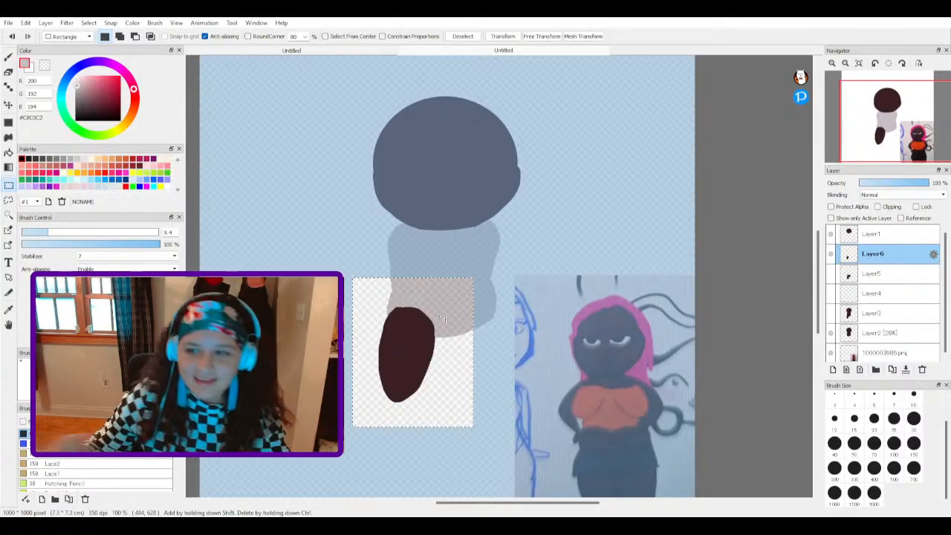
pyautogui.click(860, 296)
pyautogui.moveTo(860, 295); pyautogui.dragTo(860, 253)
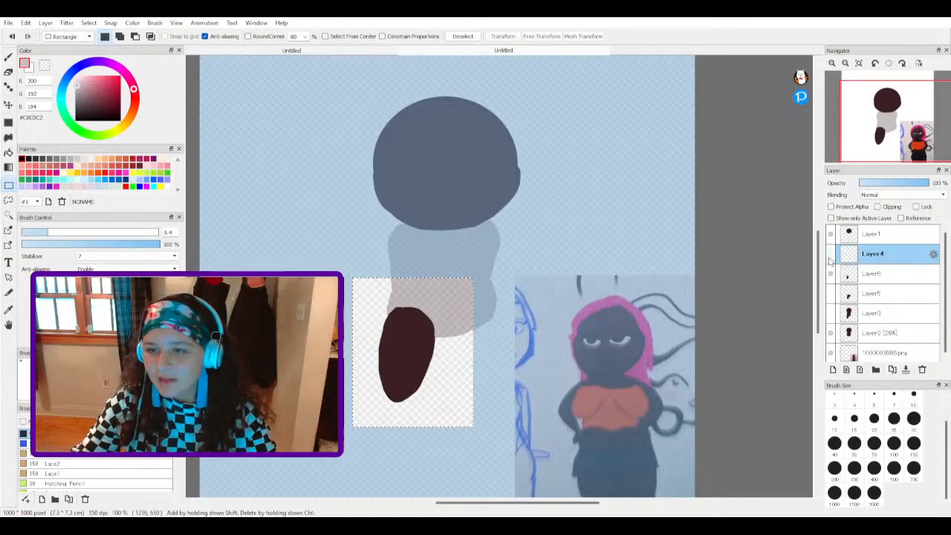
pyautogui.hotkey('ctrl', 'v')
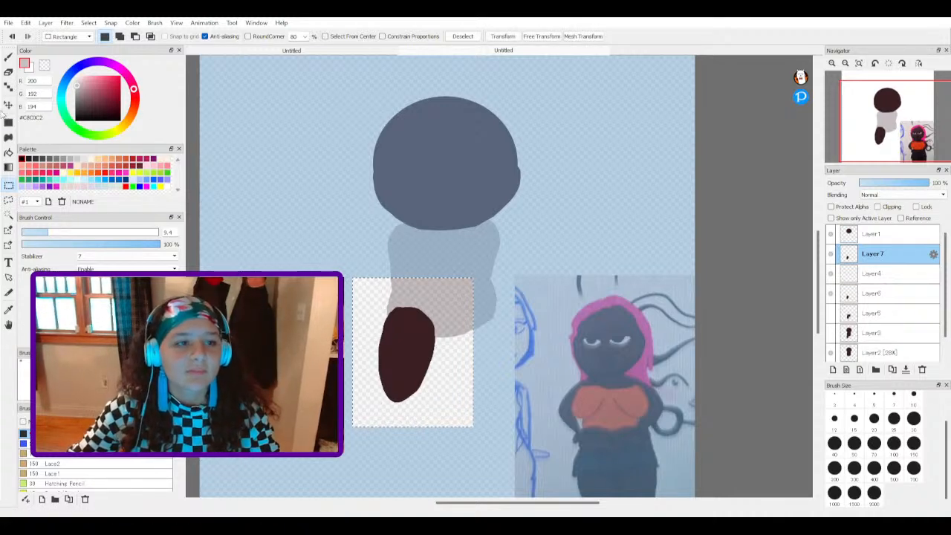
# Step: Move the leg copy on Layer7 to the torso's right hip and rotate it counterclockwise so it angles outward like a mirrored leg
pyautogui.click(8, 106)
pyautogui.moveTo(427, 299); pyautogui.dragTo(538, 287)
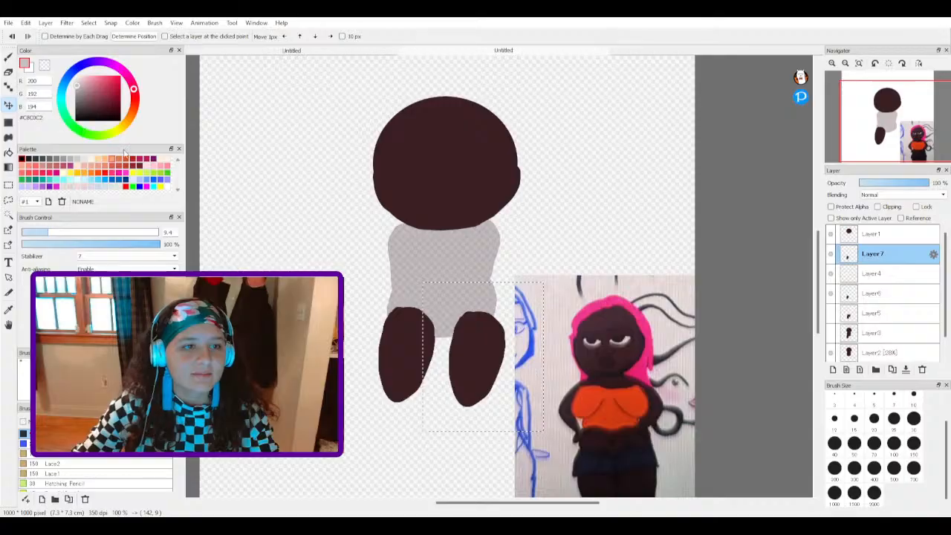
pyautogui.click(9, 184)
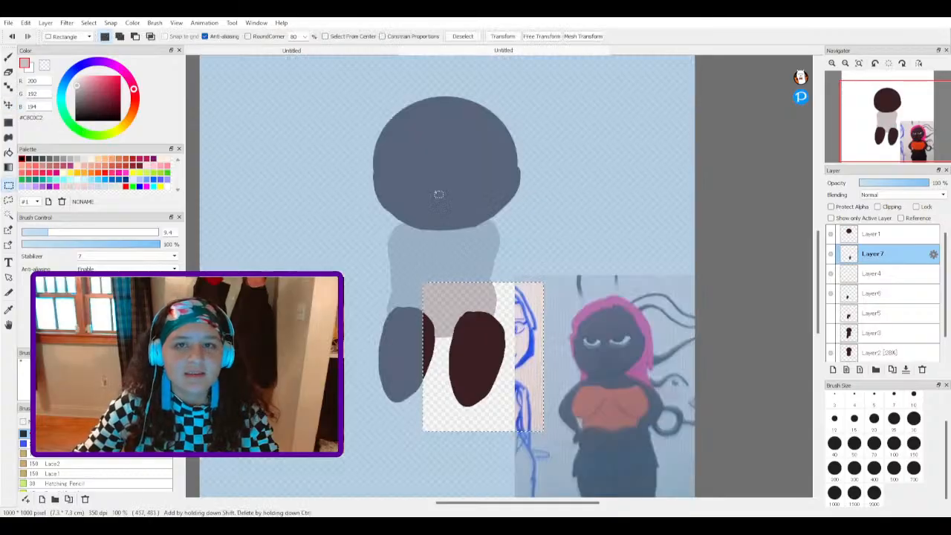
pyautogui.click(502, 35)
pyautogui.moveTo(568, 260); pyautogui.dragTo(545, 235)
pyautogui.moveTo(512, 330); pyautogui.dragTo(516, 322)
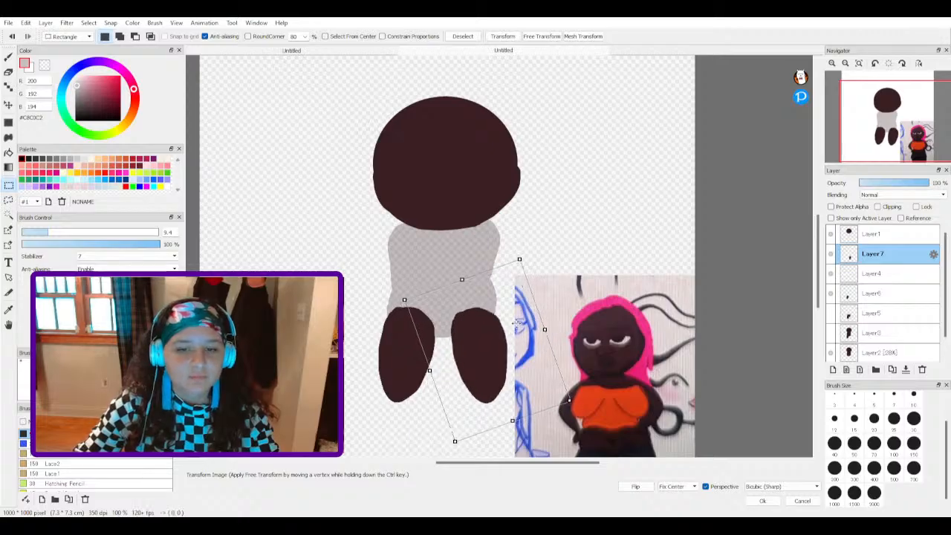
pyautogui.click(762, 501)
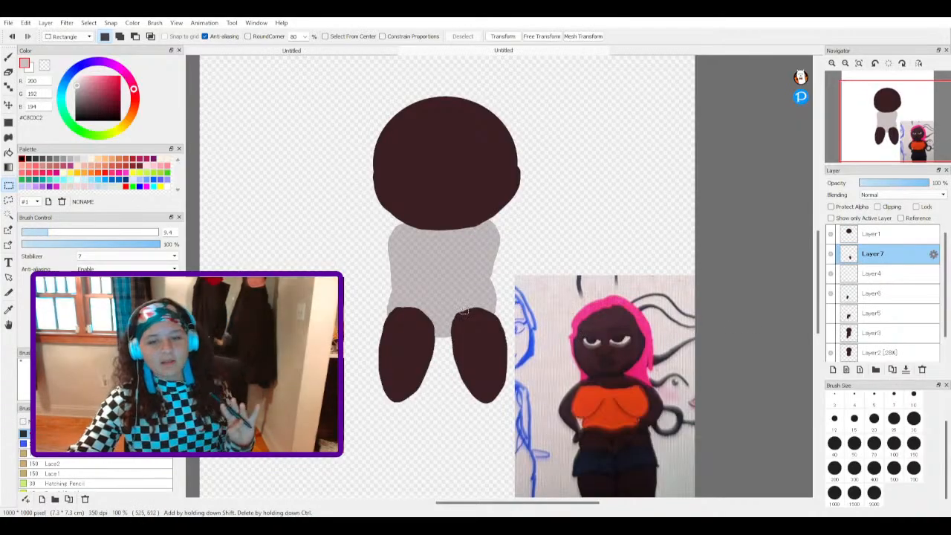
# Step: Raise the opacity of the semi-transparent torso layer, Layer2, to 100 %
pyautogui.click(864, 293)
pyautogui.click(864, 275)
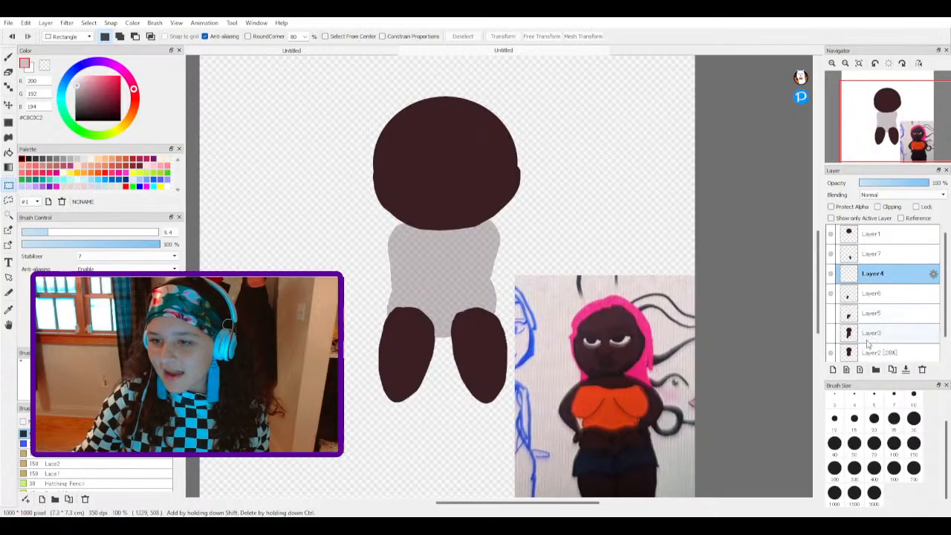
pyautogui.click(867, 338)
pyautogui.click(858, 350)
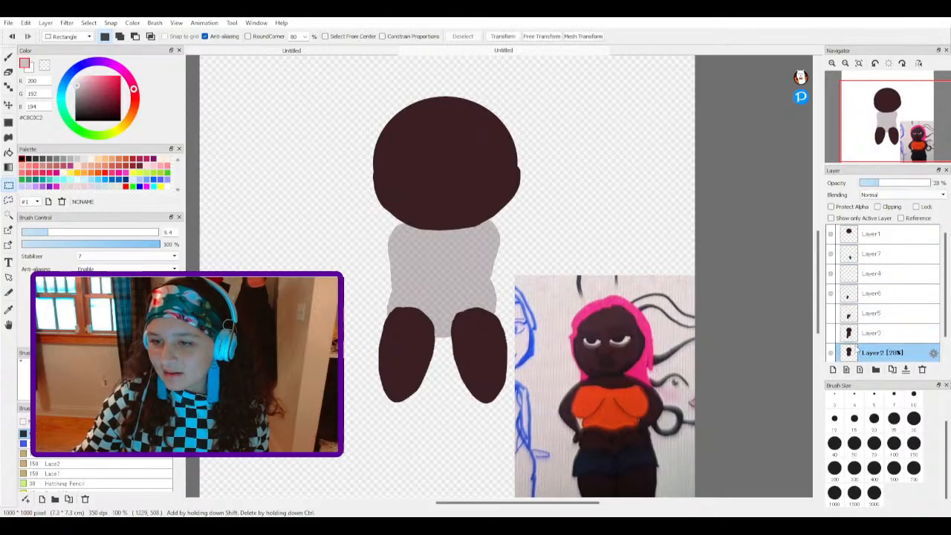
pyautogui.scroll(-1, 855, 349)
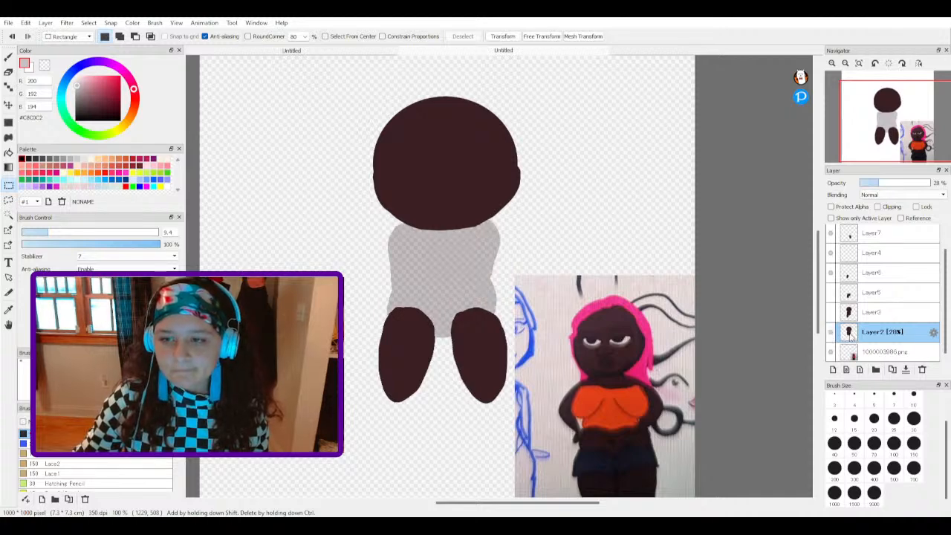
pyautogui.moveTo(893, 183); pyautogui.dragTo(933, 184)
pyautogui.scroll(1, 850, 308)
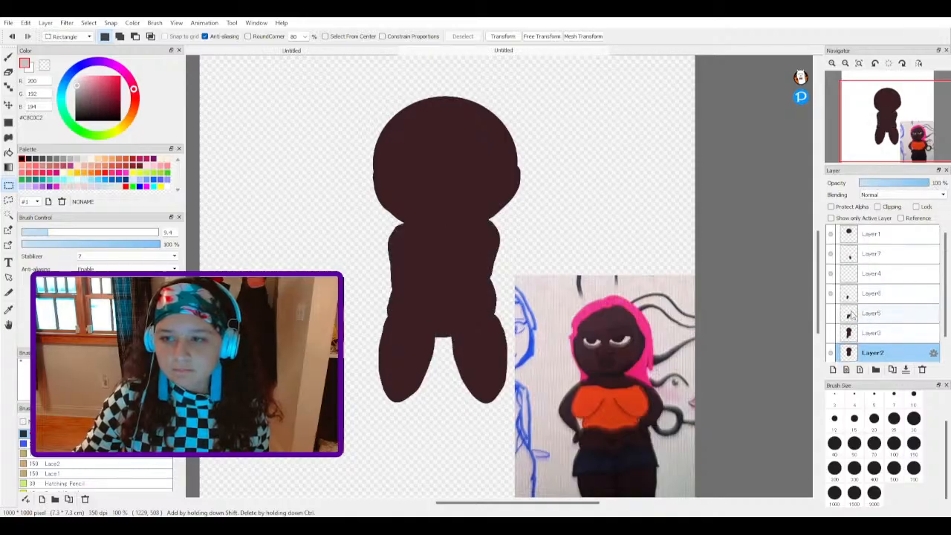
# Step: Erase the head area from Layer2 with the eraser at size 47, leaving the torso, and show Layer1's head again
pyautogui.scroll(-1, 861, 301)
pyautogui.click(8, 72)
pyautogui.moveTo(424, 142)
pyautogui.mouseDown()
pyautogui.moveTo(468, 141)
pyautogui.moveTo(398, 134)
pyautogui.moveTo(446, 104)
pyautogui.moveTo(457, 128)
pyautogui.mouseUp()
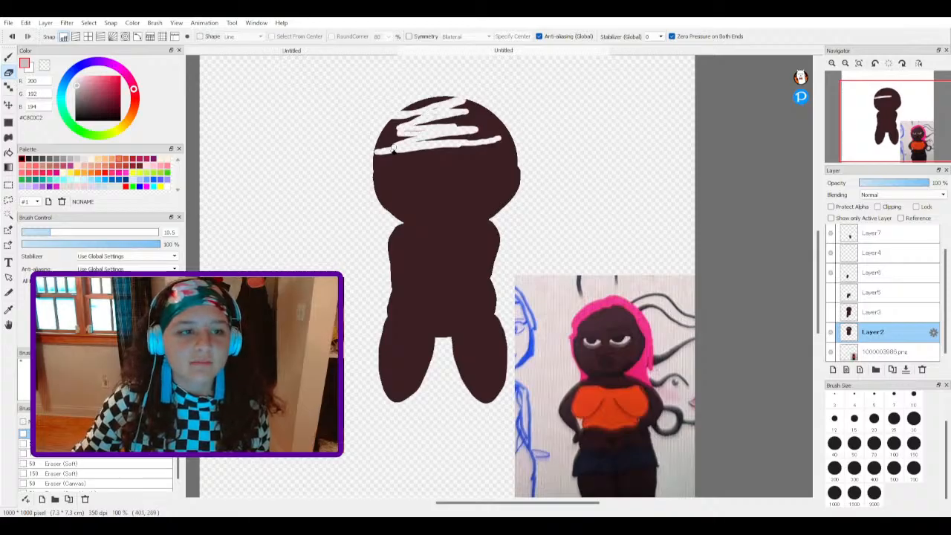
pyautogui.click(124, 233)
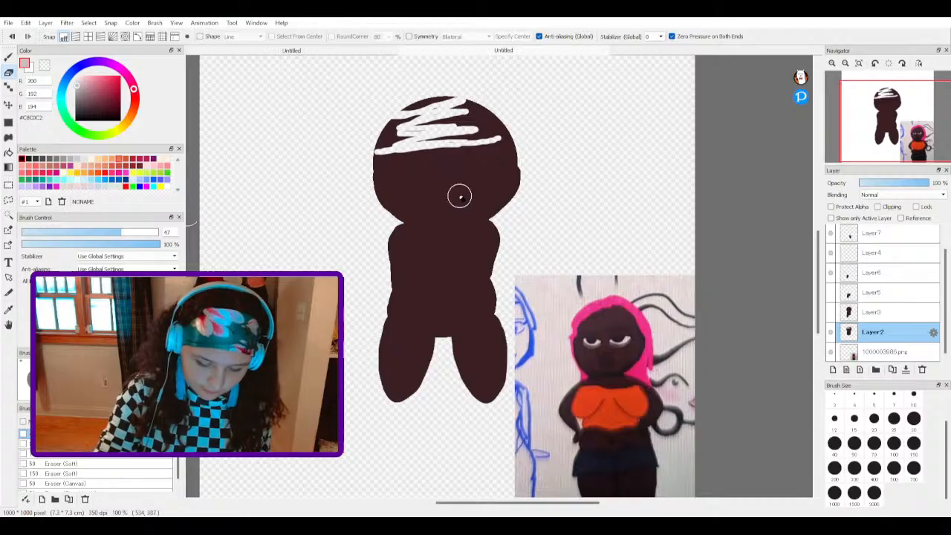
pyautogui.moveTo(459, 196)
pyautogui.mouseDown()
pyautogui.moveTo(502, 170)
pyautogui.moveTo(489, 118)
pyautogui.moveTo(519, 167)
pyautogui.moveTo(506, 176)
pyautogui.moveTo(511, 202)
pyautogui.moveTo(477, 193)
pyautogui.moveTo(507, 211)
pyautogui.moveTo(447, 194)
pyautogui.moveTo(387, 220)
pyautogui.moveTo(467, 192)
pyautogui.moveTo(489, 205)
pyautogui.moveTo(373, 200)
pyautogui.moveTo(451, 177)
pyautogui.moveTo(406, 177)
pyautogui.moveTo(388, 148)
pyautogui.moveTo(401, 137)
pyautogui.moveTo(408, 182)
pyautogui.moveTo(434, 133)
pyautogui.moveTo(434, 89)
pyautogui.moveTo(484, 118)
pyautogui.moveTo(420, 106)
pyautogui.mouseUp()
pyautogui.moveTo(401, 211)
pyautogui.mouseDown()
pyautogui.moveTo(448, 203)
pyautogui.moveTo(504, 221)
pyautogui.mouseUp()
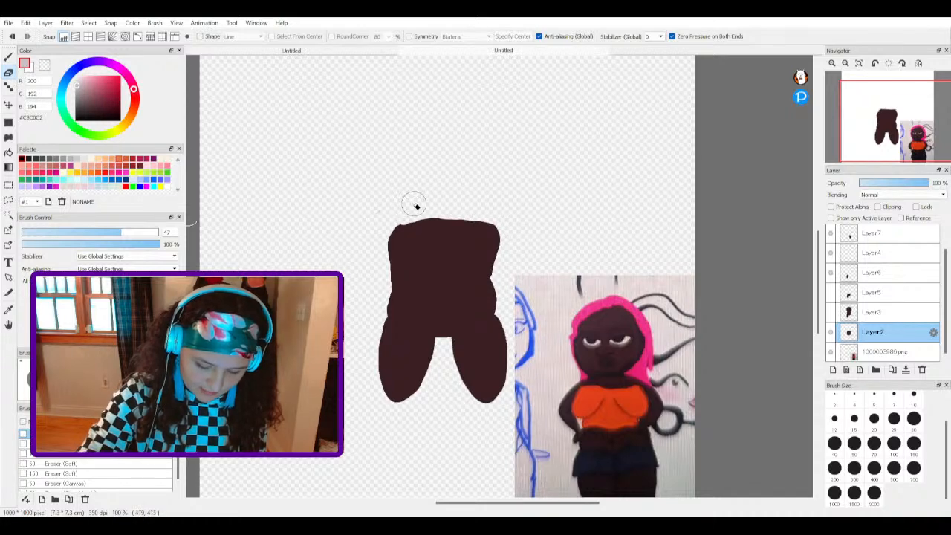
pyautogui.scroll(2, 884, 297)
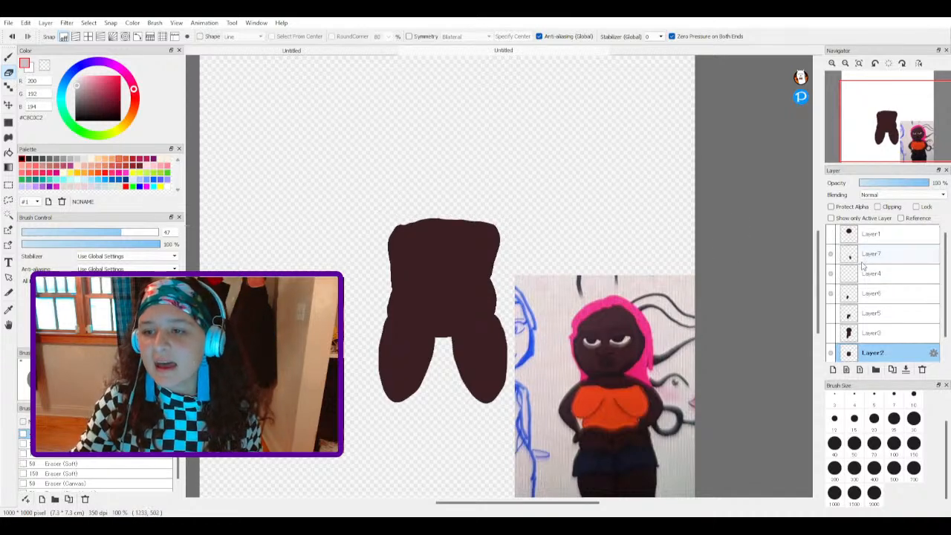
pyautogui.click(830, 234)
# Step: Reorder the layers so that Layer2 sits directly below Layer1 and Layer4 sits below Layer6
pyautogui.scroll(-1, 852, 299)
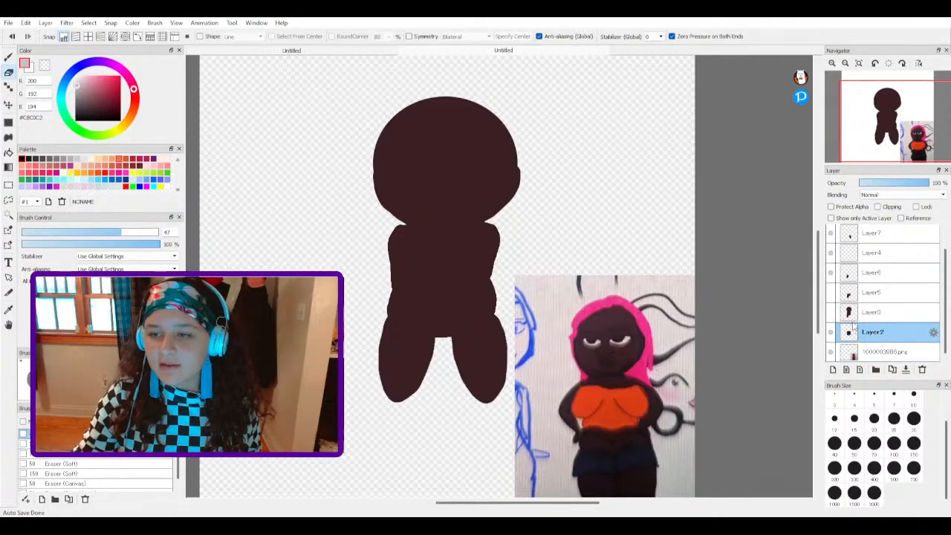
pyautogui.moveTo(864, 327); pyautogui.dragTo(865, 232)
pyautogui.click(831, 292)
pyautogui.click(832, 293)
pyautogui.click(864, 275)
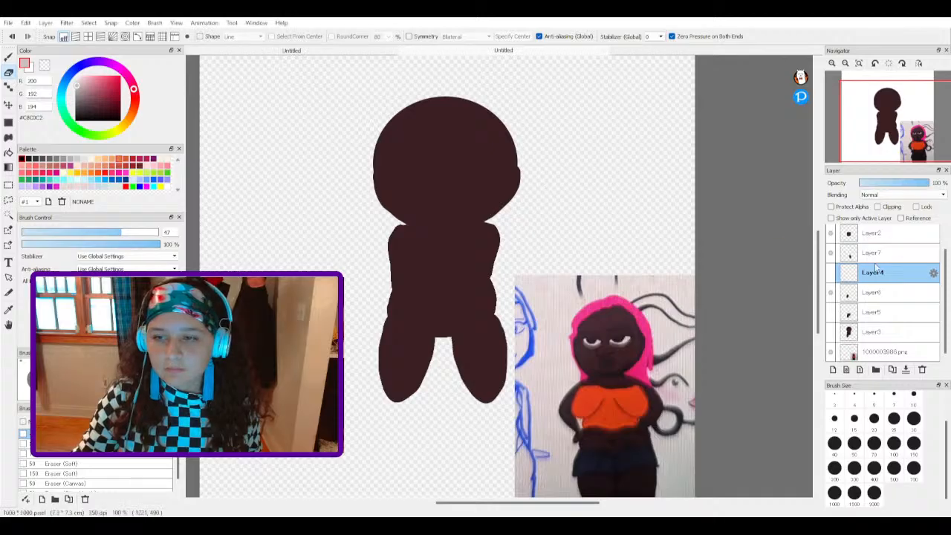
pyautogui.moveTo(875, 290); pyautogui.dragTo(875, 297)
pyautogui.scroll(1, 859, 277)
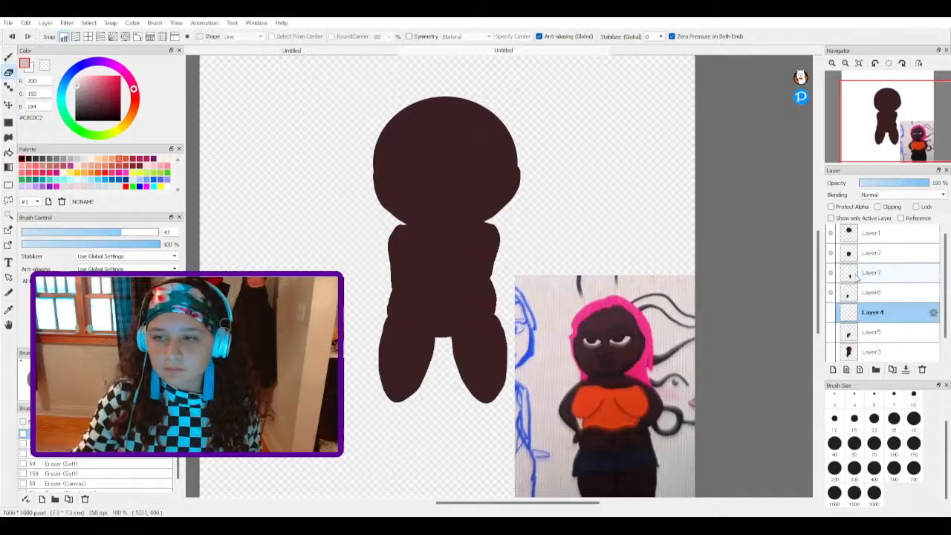
# Step: Sample the orange of the reference character's top and brush curves on Layer2 at both sides of the torso
pyautogui.click(866, 256)
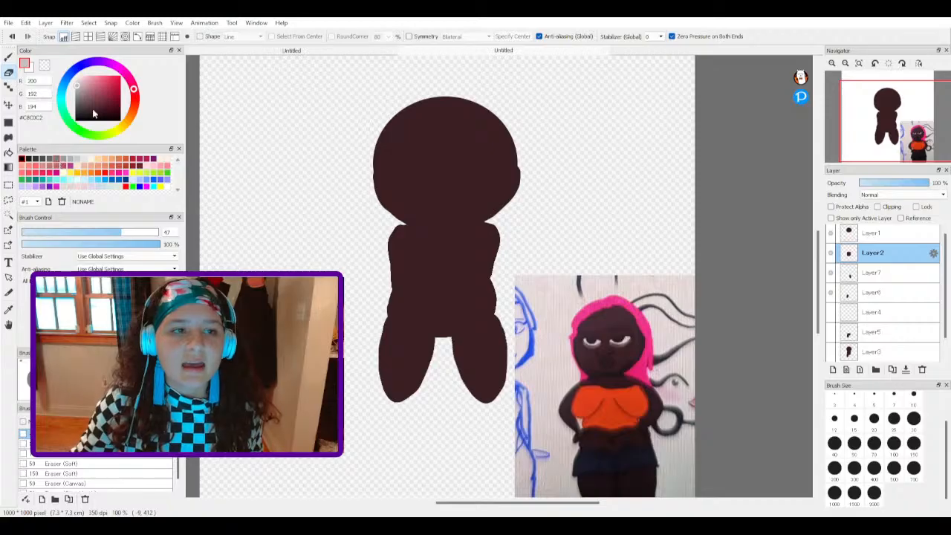
pyautogui.click(9, 310)
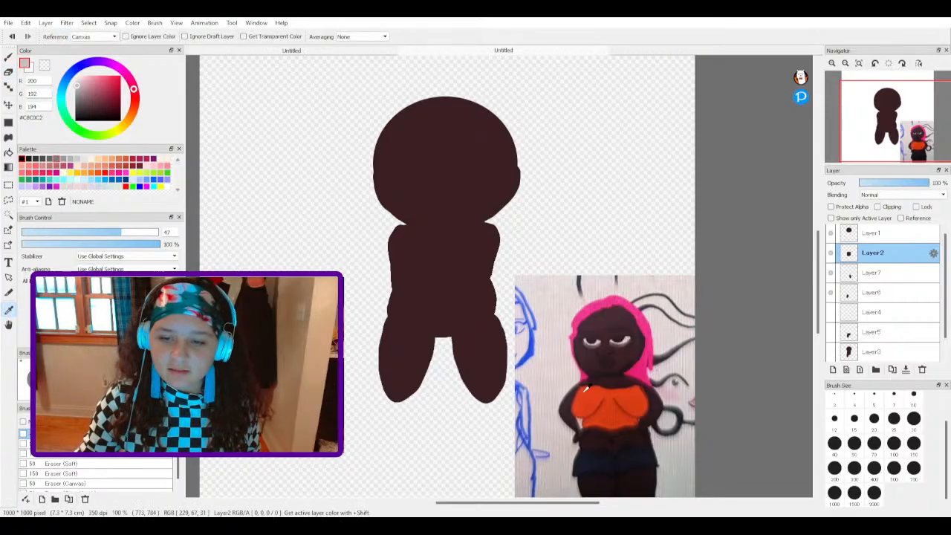
pyautogui.click(8, 57)
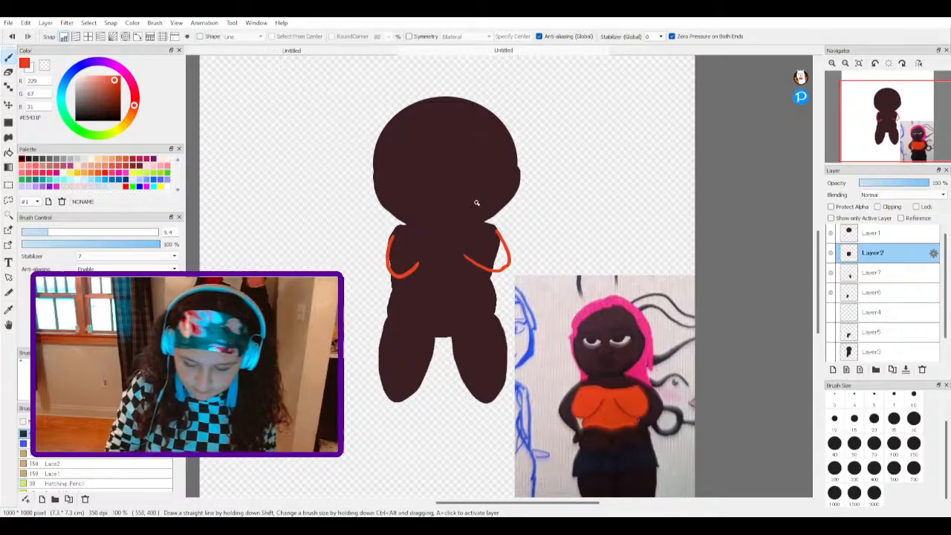
# Step: Undo the orange curves on both sides of the torso
pyautogui.click(28, 25)
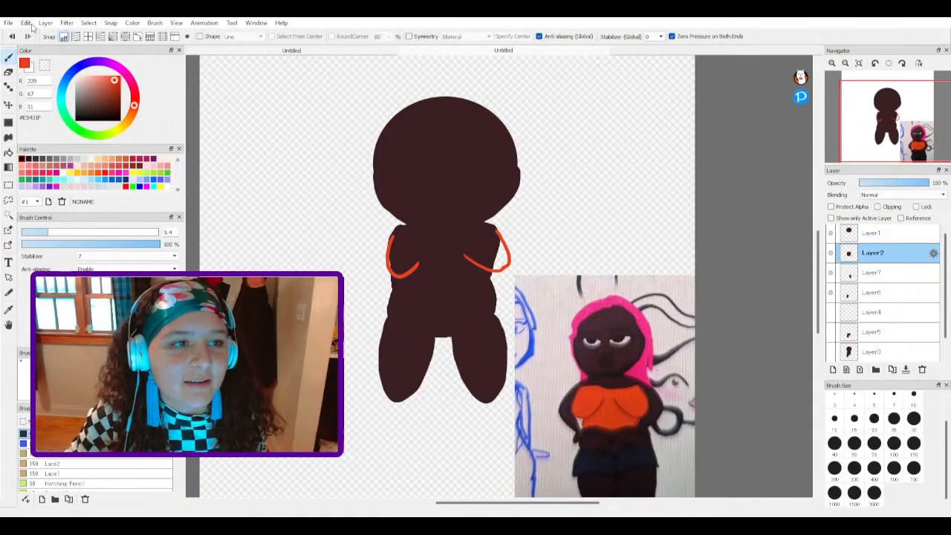
pyautogui.click(33, 34)
pyautogui.click(29, 37)
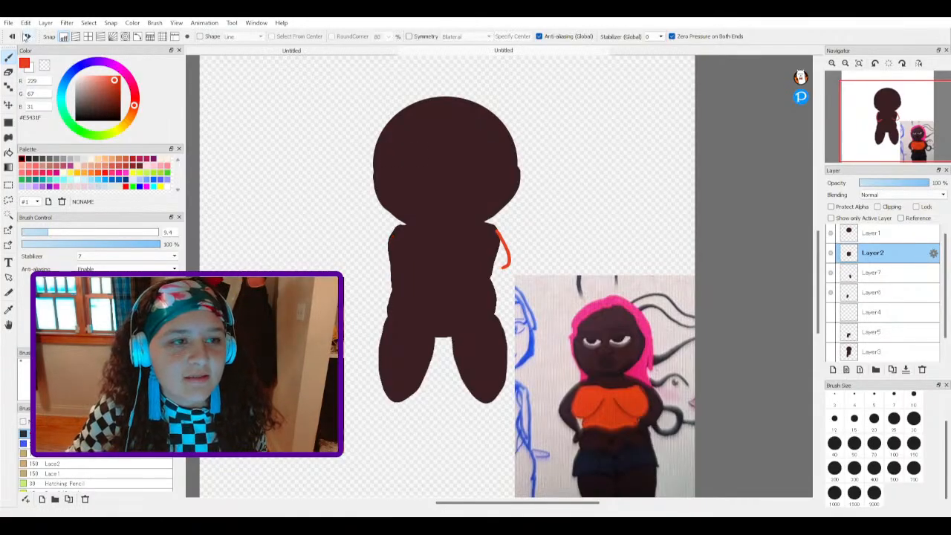
pyautogui.click(27, 35)
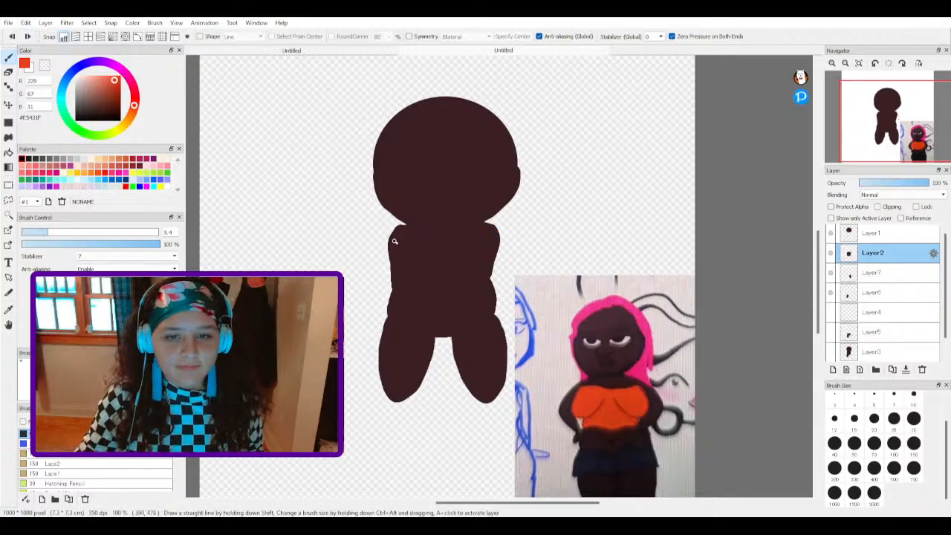
# Step: Draw rounded orange bust curves on both sides of the torso on Layer2, running from the shoulders inward under the chest
pyautogui.scroll(-2, 384, 227)
pyautogui.scroll(3, 400, 236)
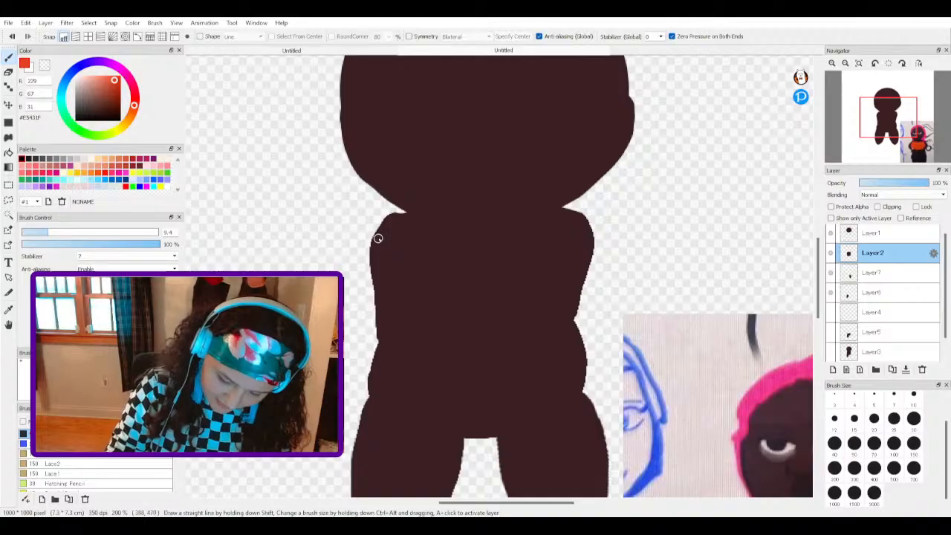
pyautogui.moveTo(379, 233)
pyautogui.mouseDown()
pyautogui.moveTo(364, 261)
pyautogui.moveTo(367, 315)
pyautogui.moveTo(395, 333)
pyautogui.moveTo(458, 304)
pyautogui.mouseUp()
pyautogui.moveTo(582, 236)
pyautogui.mouseDown()
pyautogui.moveTo(609, 275)
pyautogui.moveTo(611, 304)
pyautogui.moveTo(585, 325)
pyautogui.mouseUp()
pyautogui.moveTo(528, 297); pyautogui.dragTo(581, 327)
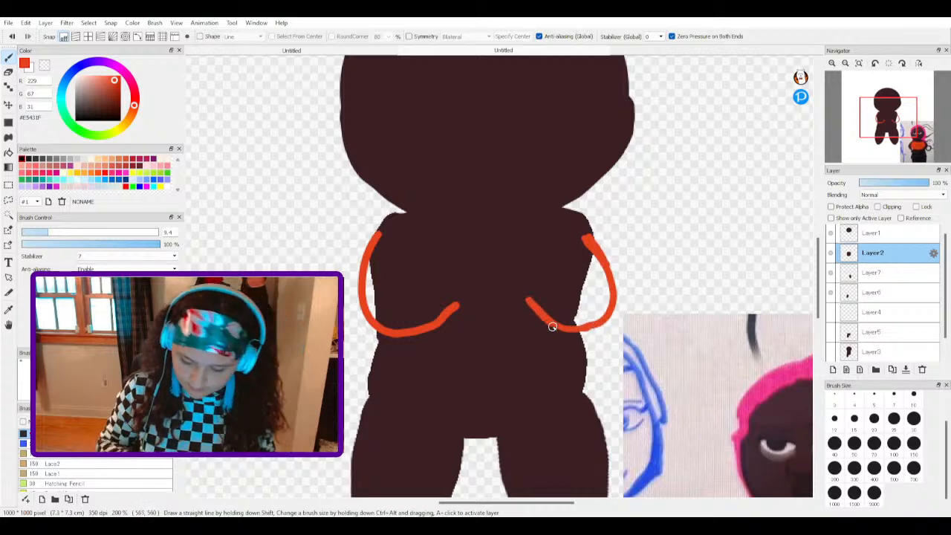
pyautogui.scroll(-2, 510, 298)
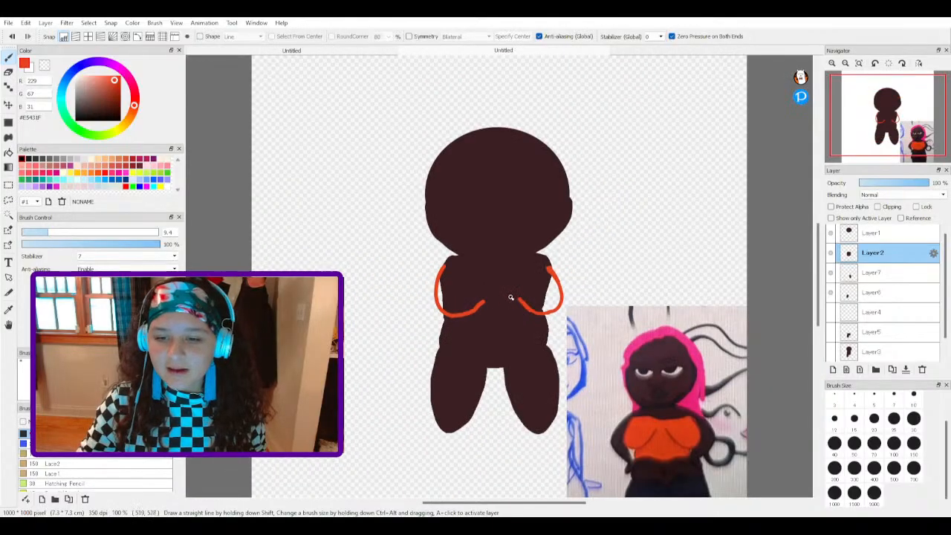
pyautogui.scroll(1, 511, 297)
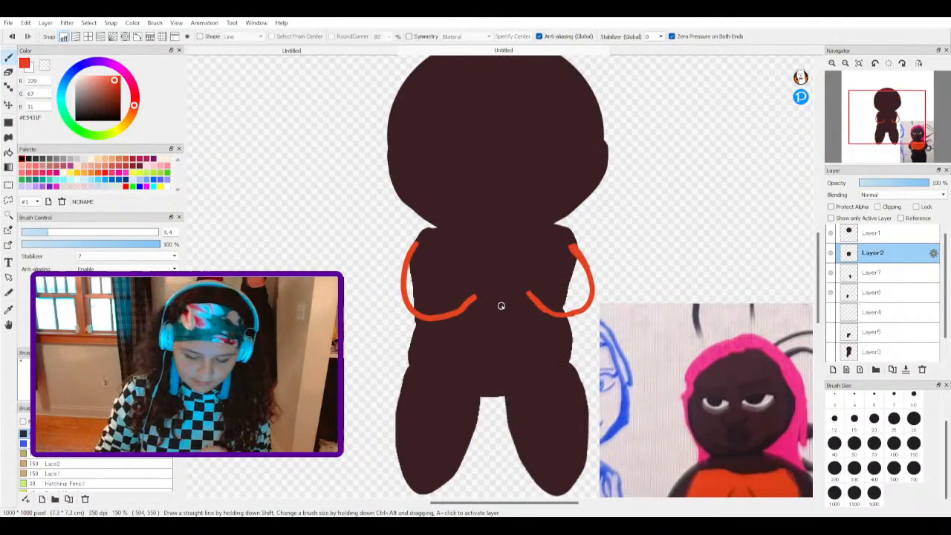
# Step: Trim the torso's sides below the bust with a size 9.6 eraser and close the top's outline with an orange hem and neckline
pyautogui.click(8, 72)
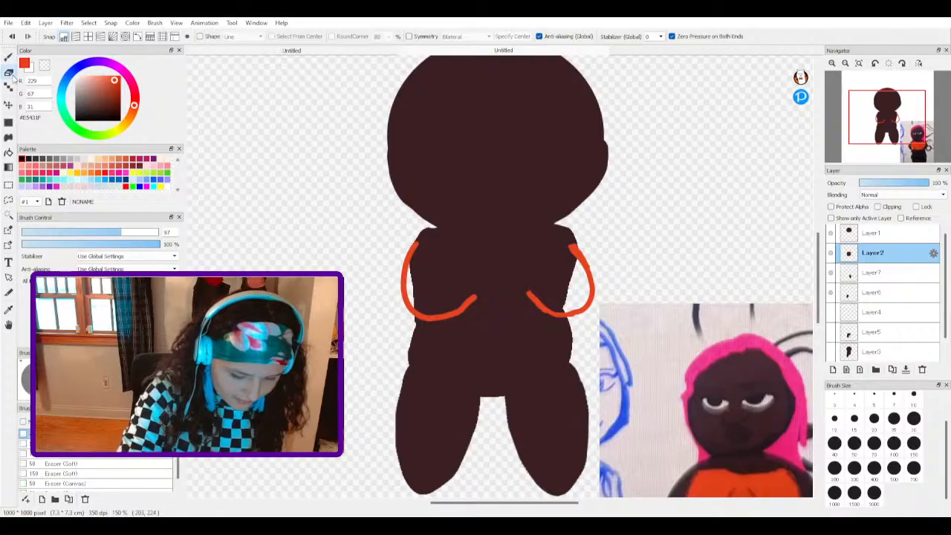
pyautogui.click(48, 232)
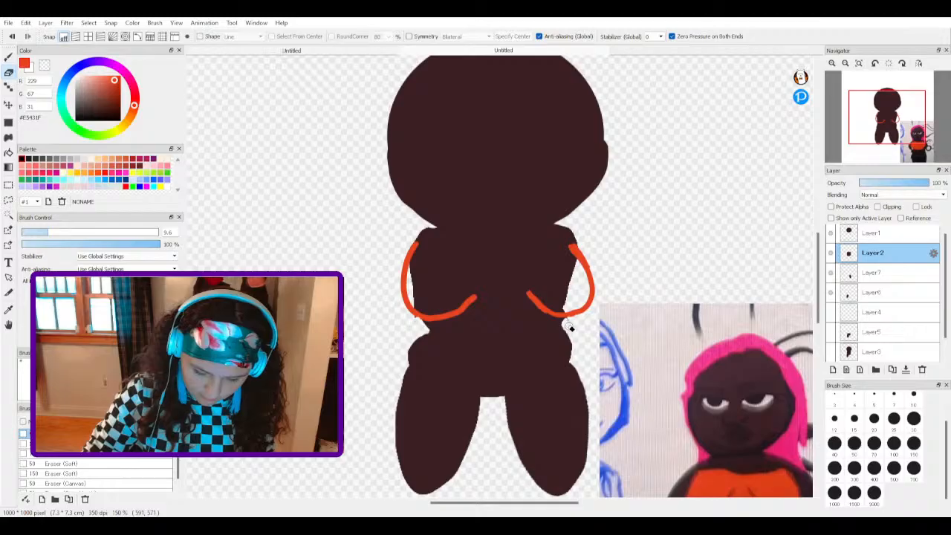
pyautogui.click(8, 58)
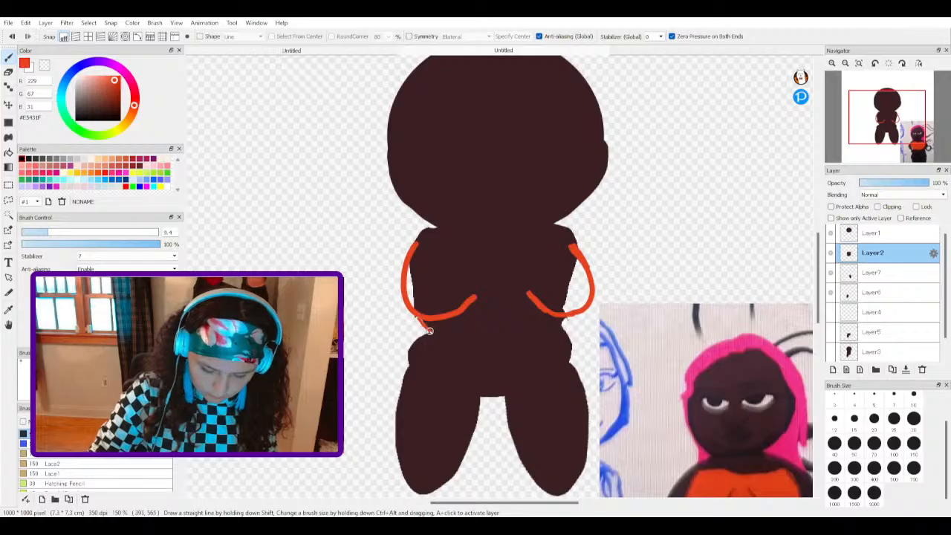
pyautogui.moveTo(440, 333); pyautogui.dragTo(562, 333)
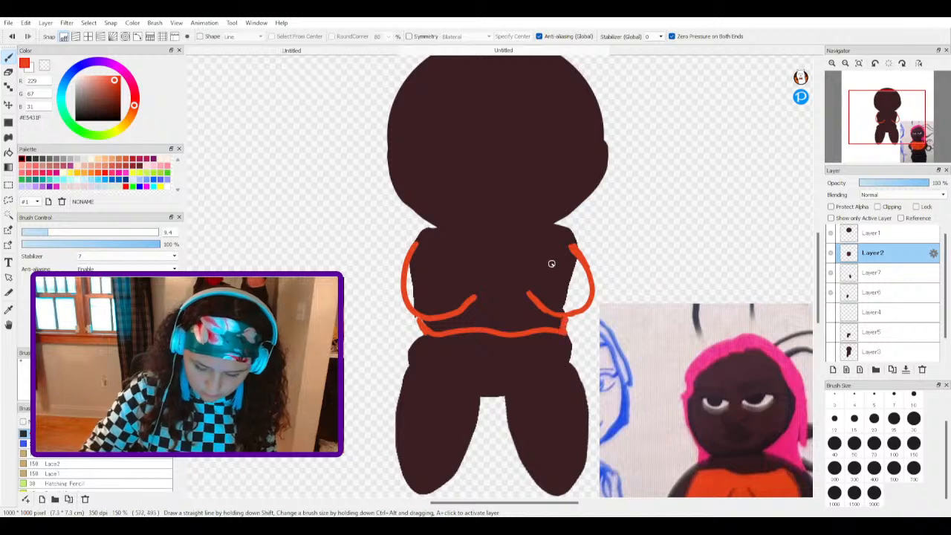
pyautogui.moveTo(417, 243); pyautogui.dragTo(568, 240)
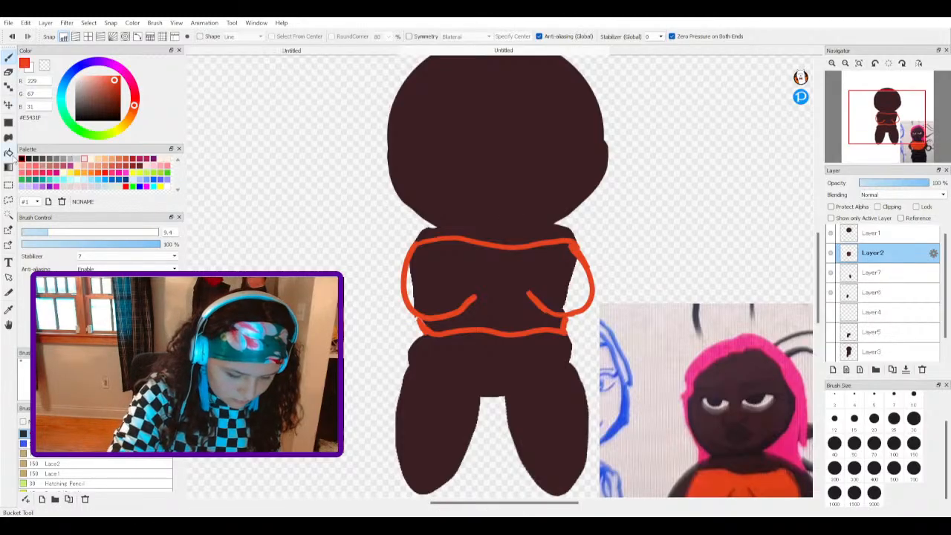
# Step: Bucket-fill every area inside the top's outline with orange and brush over the remaining gaps and rough edges
pyautogui.click(8, 152)
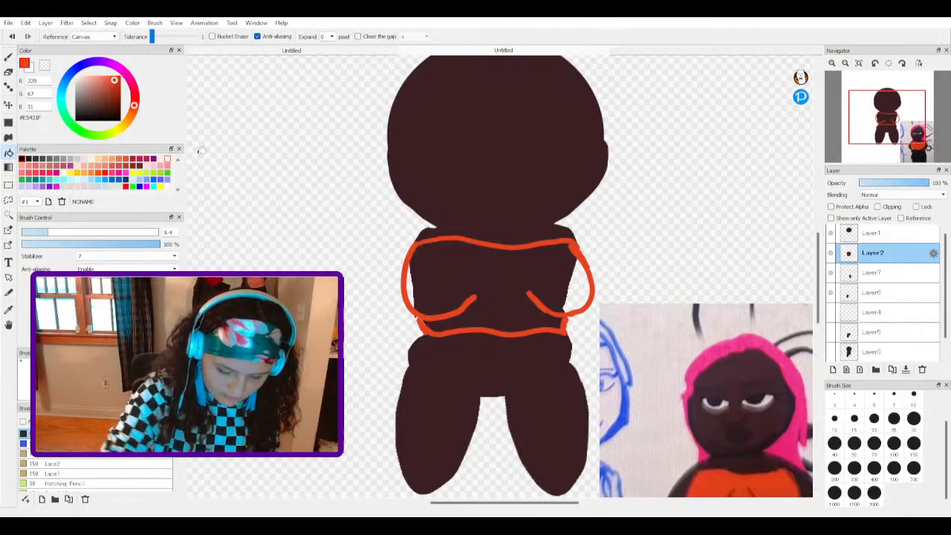
pyautogui.click(539, 268)
pyautogui.click(576, 276)
pyautogui.click(551, 317)
pyautogui.click(414, 286)
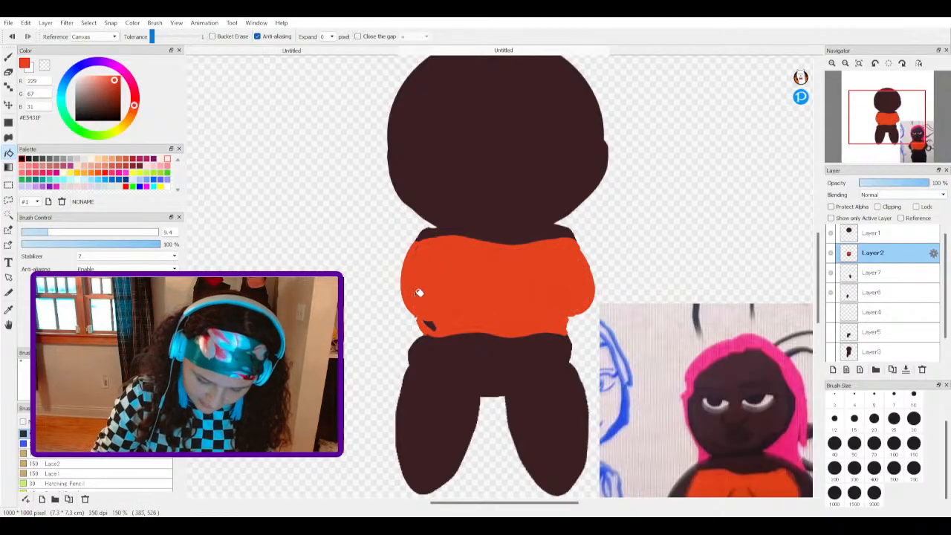
pyautogui.click(429, 324)
pyautogui.press('b')
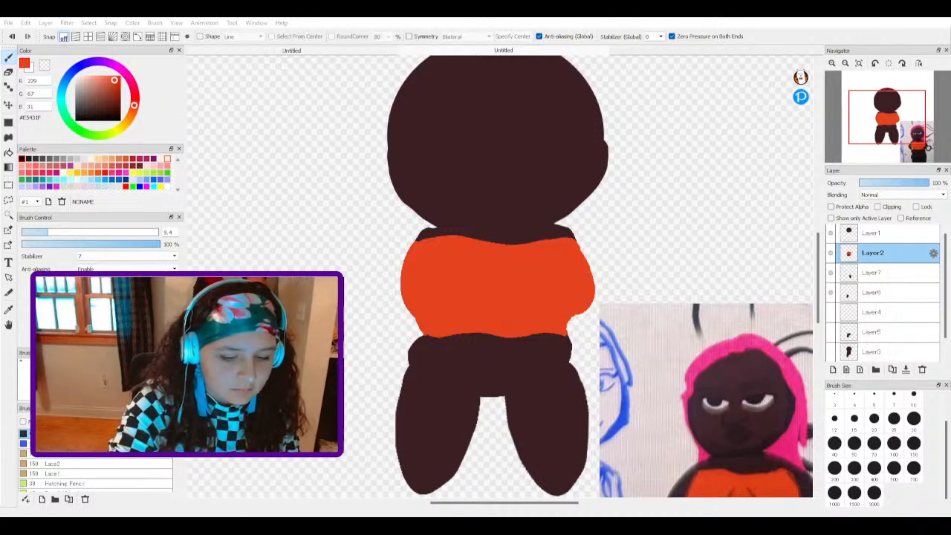
# Step: Save the drawing as Ebony.mdp
pyautogui.click(380, 272)
pyautogui.scroll(4, 439, 310)
pyautogui.scroll(-4, 441, 314)
pyautogui.scroll(-5, 441, 315)
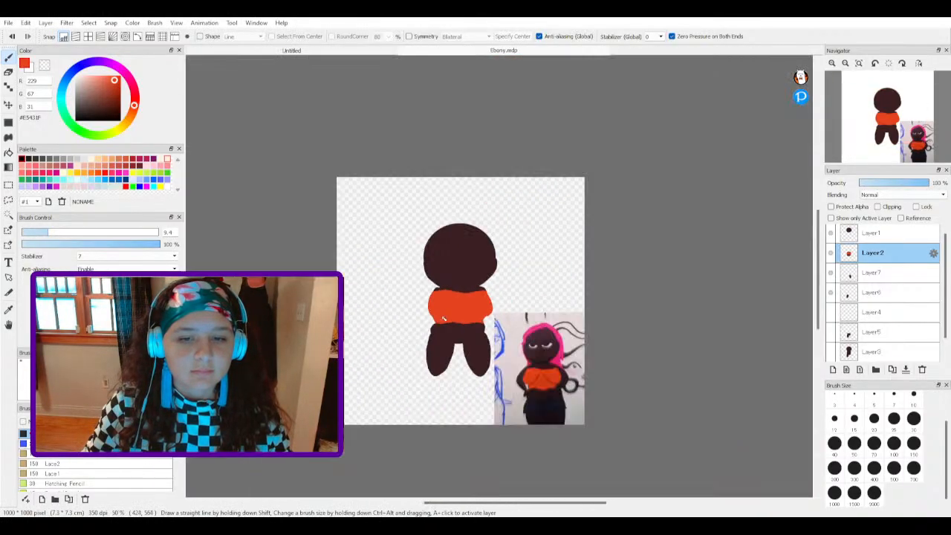
pyautogui.scroll(2, 455, 313)
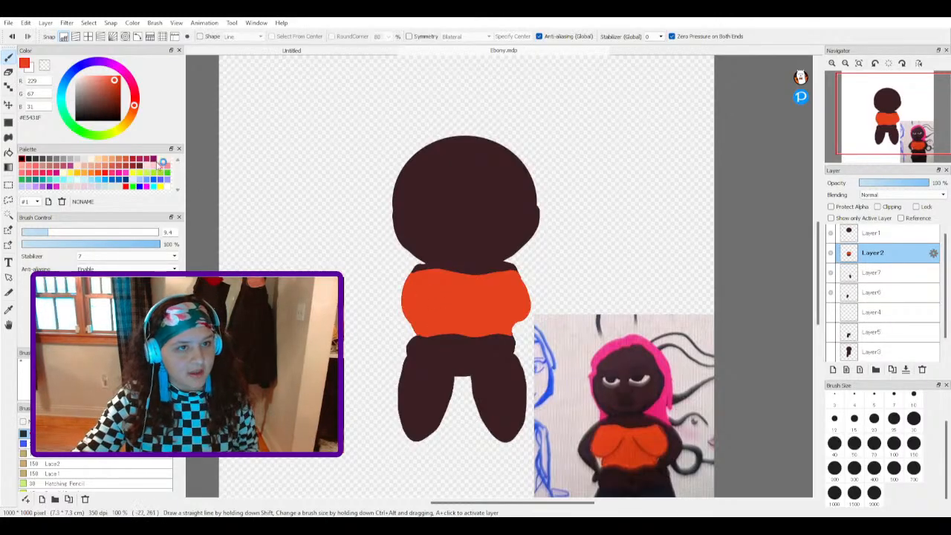
# Step: Trace the left outer edge of the orange top on Layer2 with a size 7.7 brush in dark red #A62B12
pyautogui.click(114, 87)
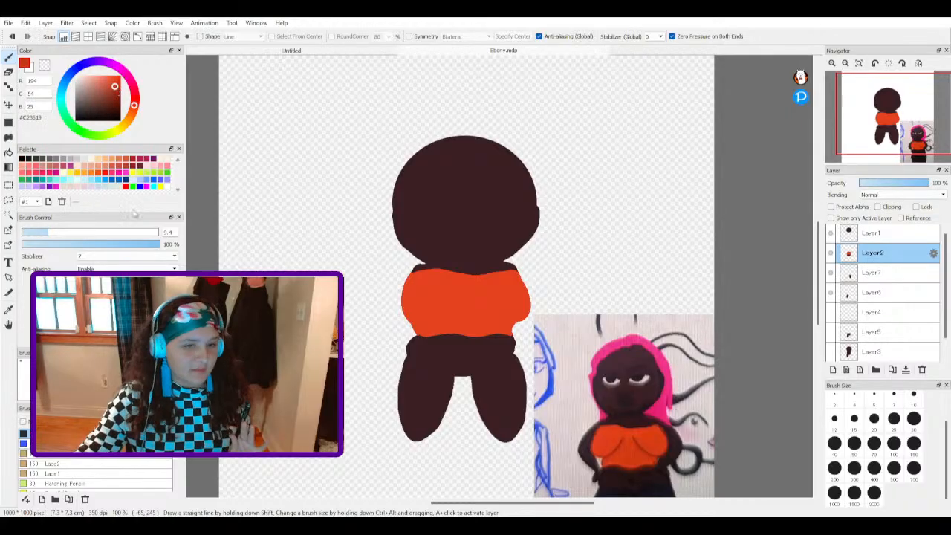
pyautogui.click(35, 233)
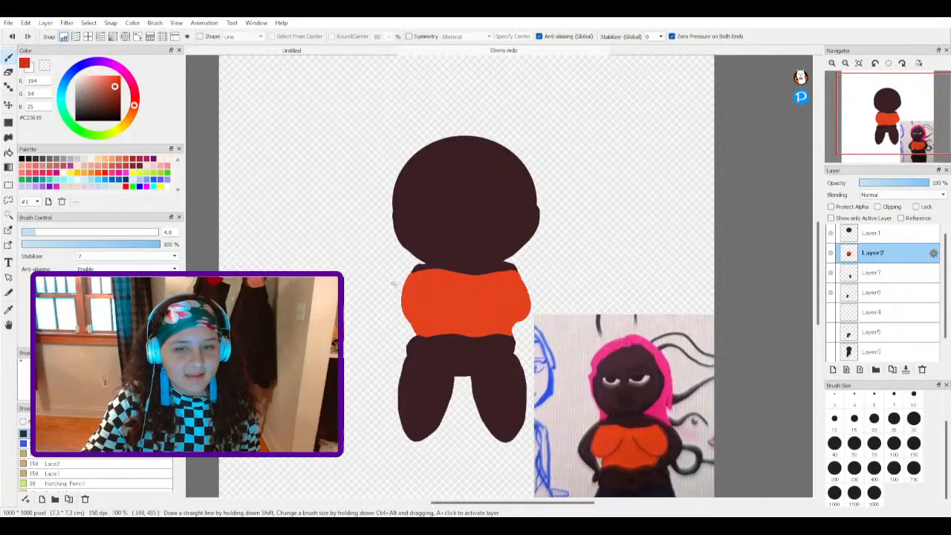
pyautogui.scroll(-1, 405, 280)
pyautogui.scroll(3, 416, 277)
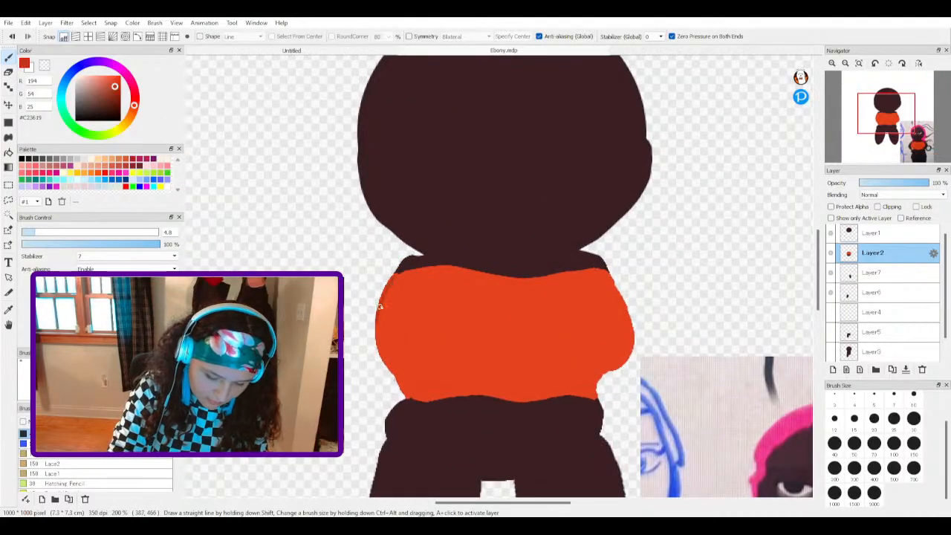
pyautogui.click(115, 91)
pyautogui.click(44, 234)
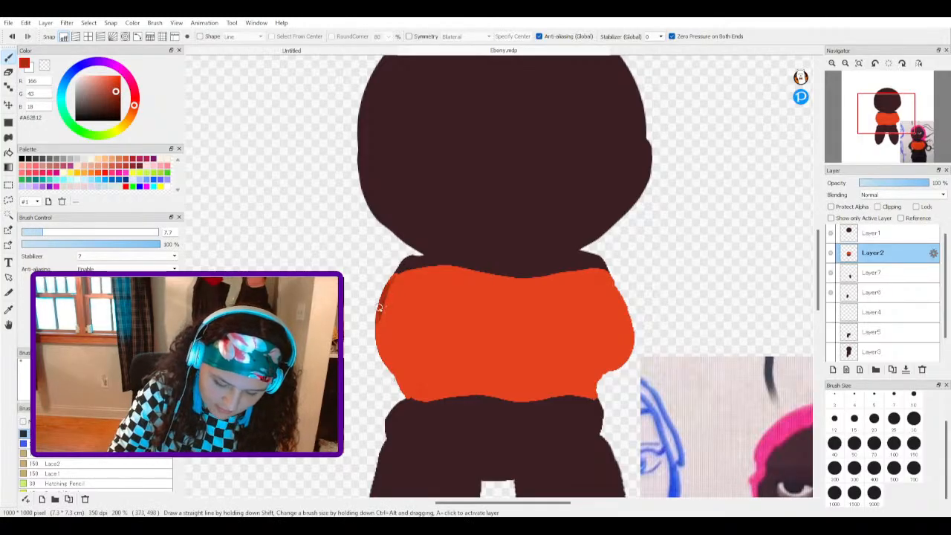
pyautogui.moveTo(389, 280)
pyautogui.mouseDown()
pyautogui.moveTo(378, 343)
pyautogui.moveTo(379, 311)
pyautogui.moveTo(383, 352)
pyautogui.moveTo(380, 343)
pyautogui.moveTo(399, 369)
pyautogui.moveTo(379, 343)
pyautogui.moveTo(396, 371)
pyautogui.moveTo(378, 344)
pyautogui.moveTo(393, 365)
pyautogui.mouseUp()
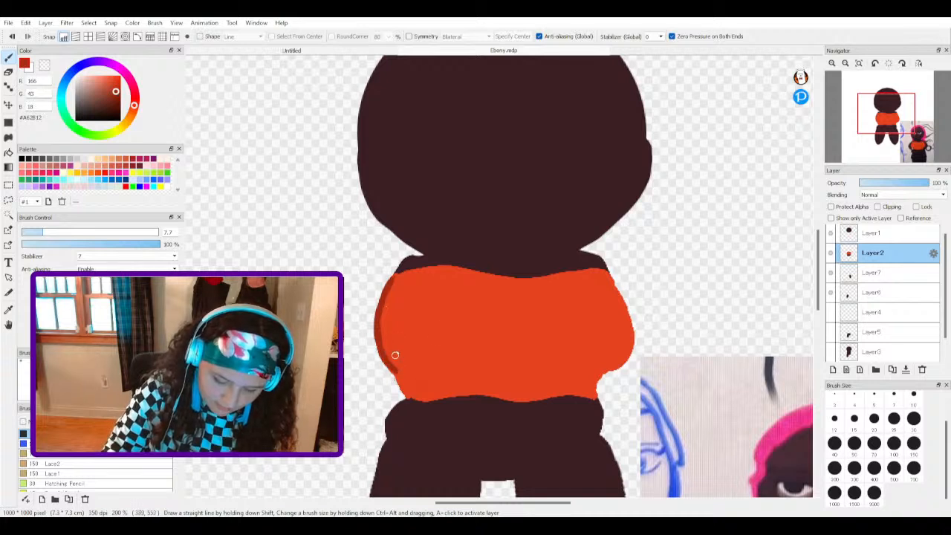
# Step: Try drawing dark red curves beneath both sides of the bust and up the top's right outer edge
pyautogui.moveTo(466, 321)
pyautogui.mouseDown()
pyautogui.moveTo(434, 353)
pyautogui.moveTo(397, 366)
pyautogui.moveTo(449, 343)
pyautogui.moveTo(435, 358)
pyautogui.moveTo(463, 327)
pyautogui.moveTo(403, 370)
pyautogui.mouseUp()
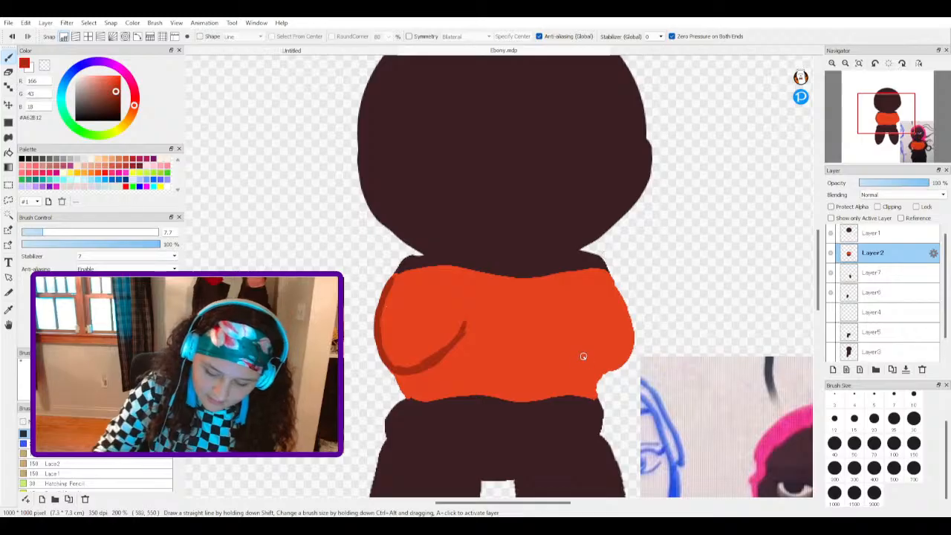
pyautogui.moveTo(550, 334)
pyautogui.mouseDown()
pyautogui.moveTo(590, 373)
pyautogui.moveTo(612, 372)
pyautogui.moveTo(627, 357)
pyautogui.moveTo(608, 280)
pyautogui.mouseUp()
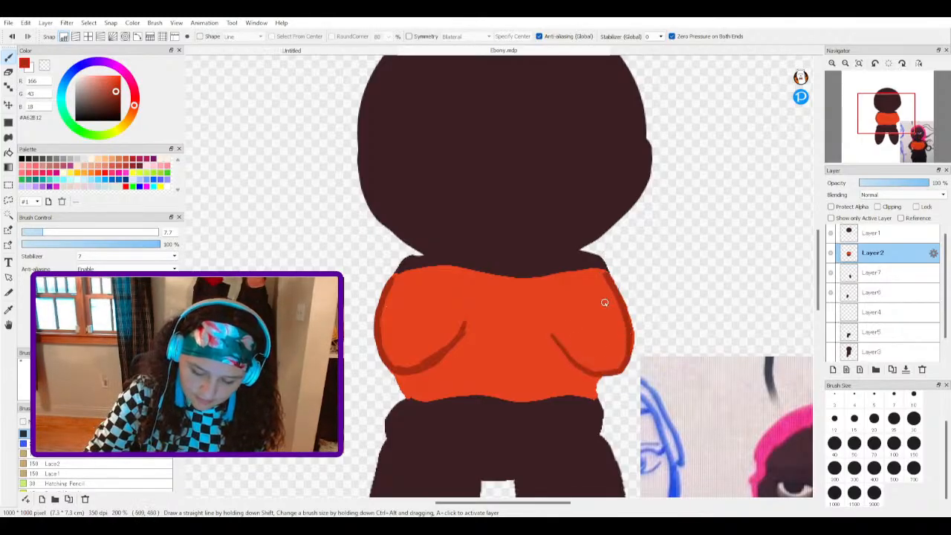
pyautogui.moveTo(546, 327); pyautogui.dragTo(594, 377)
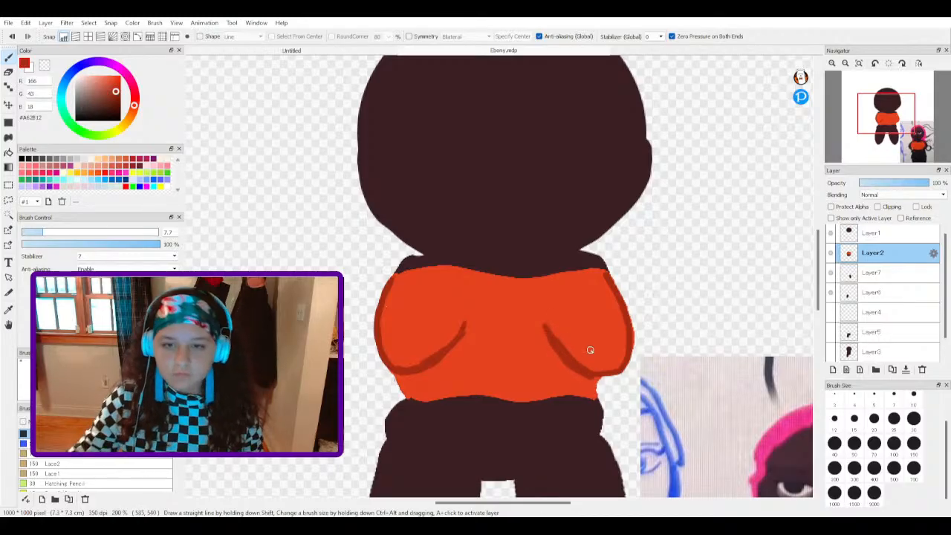
pyautogui.scroll(2, 590, 350)
pyautogui.scroll(-5, 557, 342)
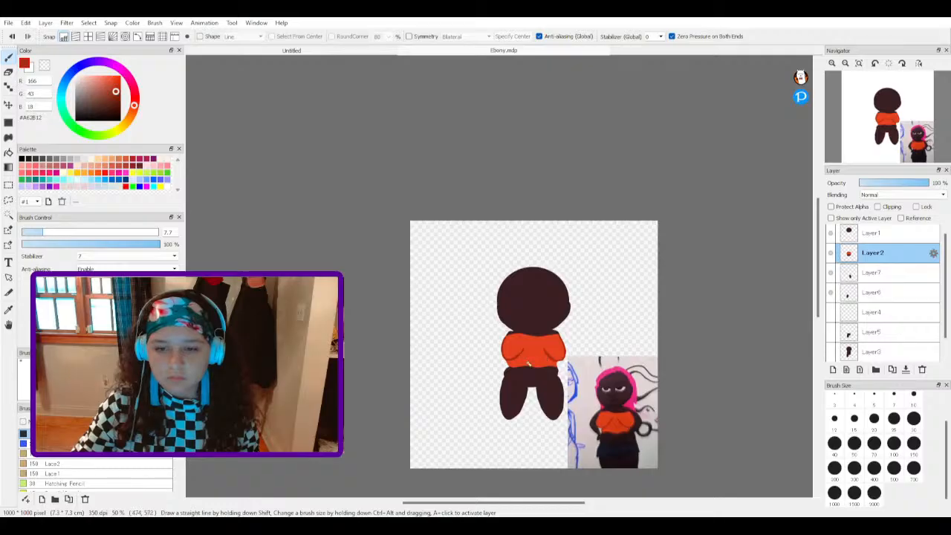
pyautogui.scroll(-1, 533, 352)
pyautogui.scroll(5, 534, 352)
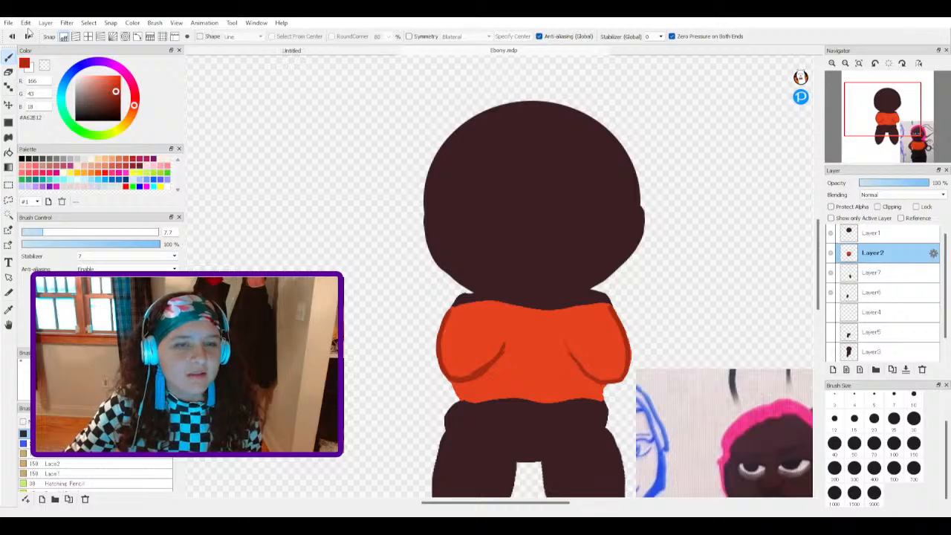
# Step: Undo the under-bust curves and the right-side outline, keeping only the left outer edge stroke
pyautogui.click(28, 36)
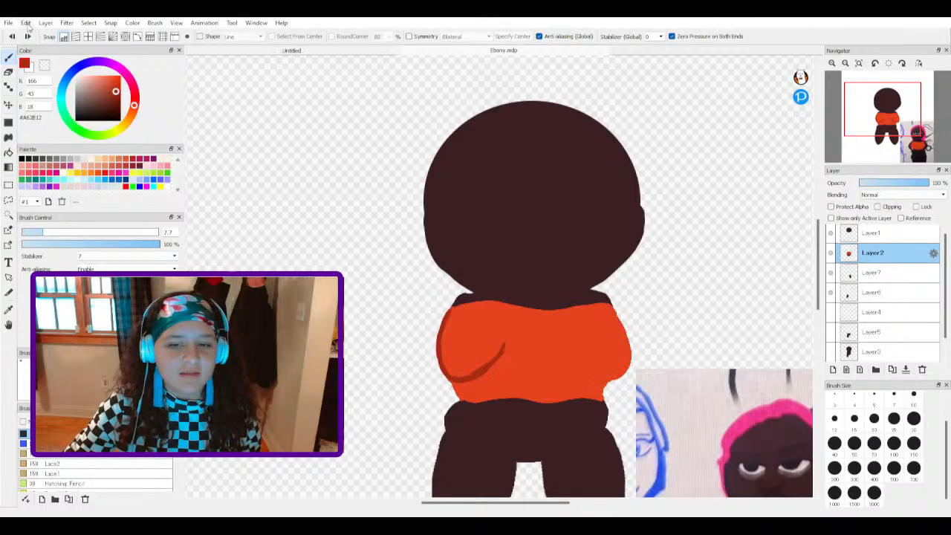
pyautogui.click(28, 35)
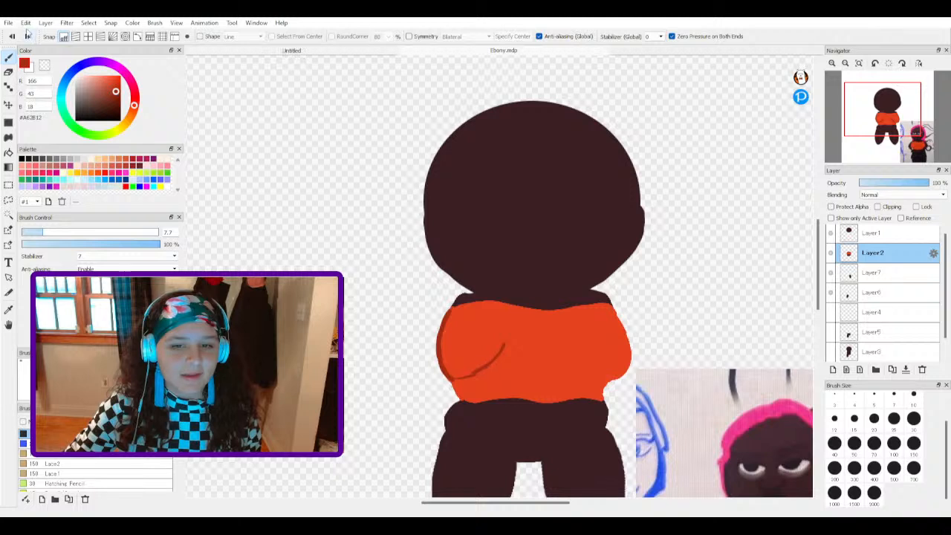
pyautogui.click(28, 36)
pyautogui.click(28, 35)
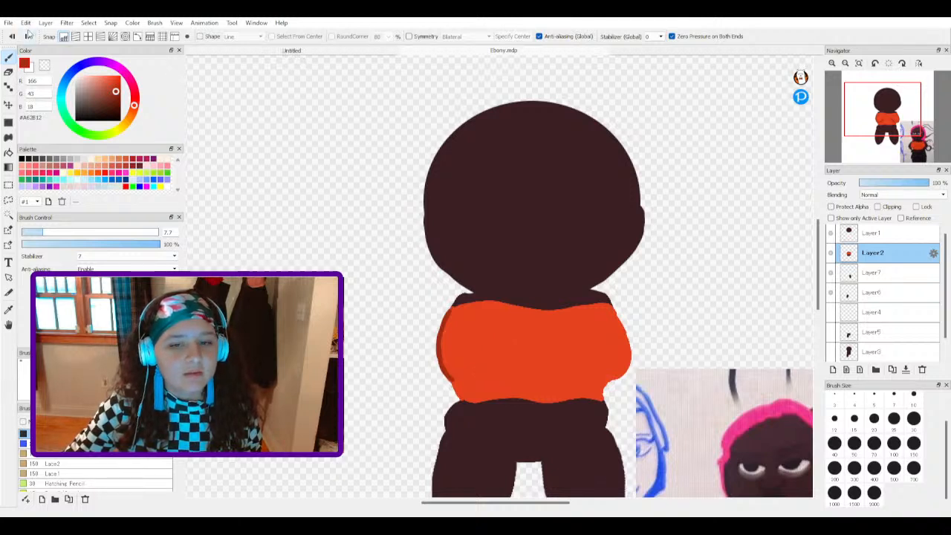
# Step: Redraw the dark red curves under both sides of the bust, continuing up the right outer edge and down the right waist
pyautogui.scroll(2, 333, 242)
pyautogui.scroll(-4, 332, 243)
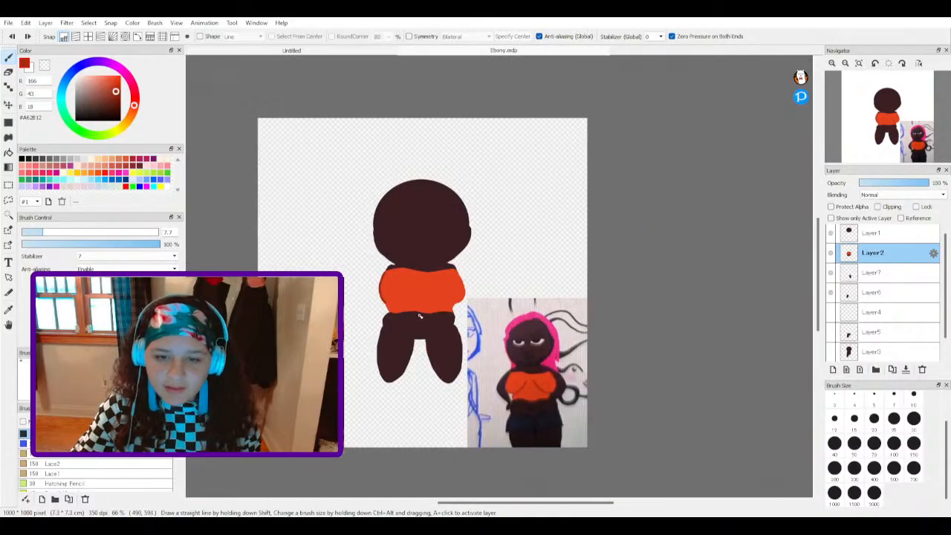
pyautogui.scroll(1, 407, 305)
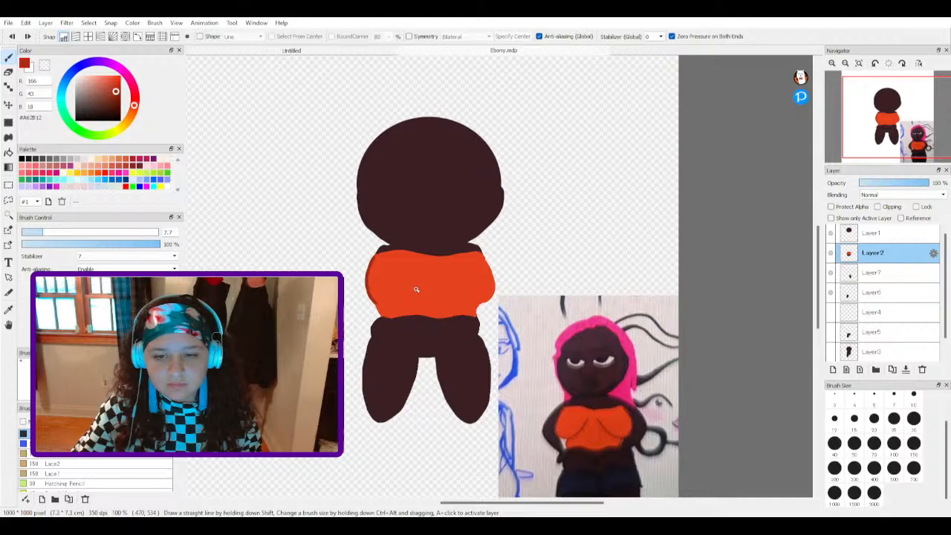
pyautogui.scroll(1, 404, 282)
pyautogui.scroll(1, 420, 282)
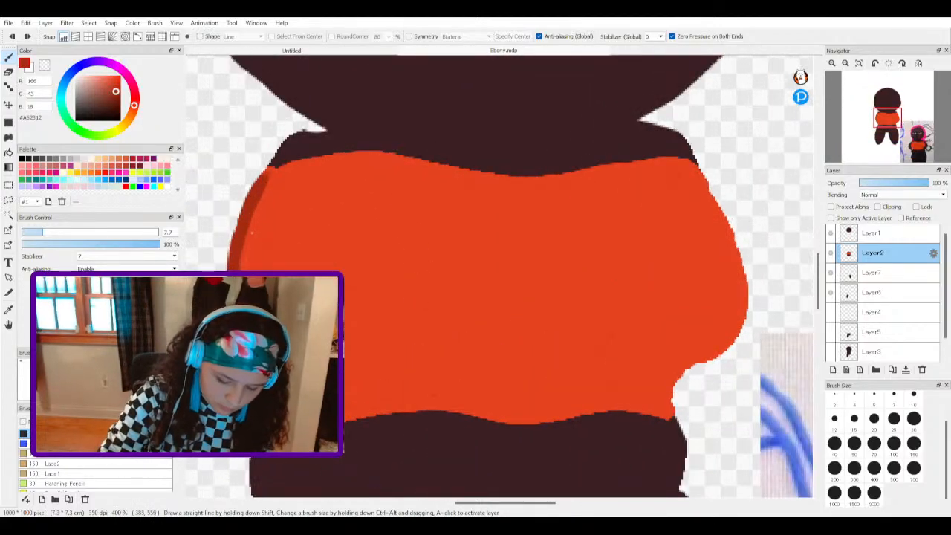
pyautogui.moveTo(285, 380)
pyautogui.mouseDown()
pyautogui.moveTo(364, 363)
pyautogui.moveTo(426, 317)
pyautogui.moveTo(459, 276)
pyautogui.mouseUp()
pyautogui.moveTo(534, 273)
pyautogui.mouseDown()
pyautogui.moveTo(610, 351)
pyautogui.moveTo(661, 366)
pyautogui.moveTo(726, 344)
pyautogui.moveTo(742, 304)
pyautogui.moveTo(742, 251)
pyautogui.moveTo(700, 176)
pyautogui.mouseUp()
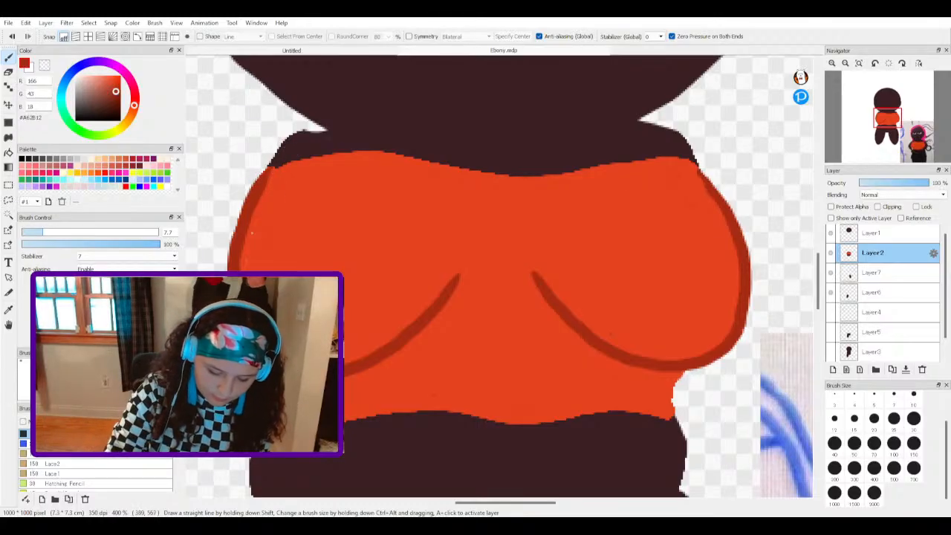
pyautogui.moveTo(677, 371); pyautogui.dragTo(674, 416)
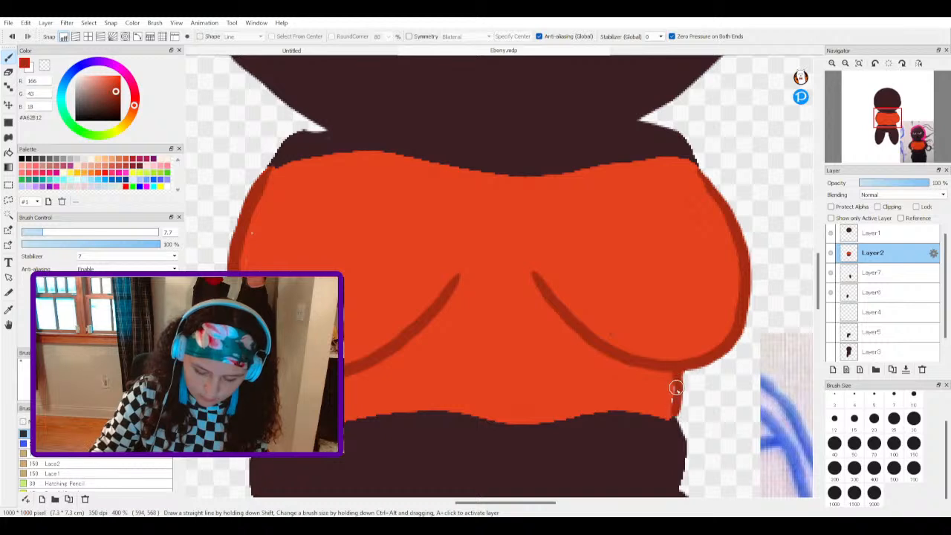
# Step: Sample the top's orange and paint over the gap at the right waist and the uneven inner edge of the left outline
pyautogui.click(9, 310)
pyautogui.click(359, 392)
pyautogui.press('b')
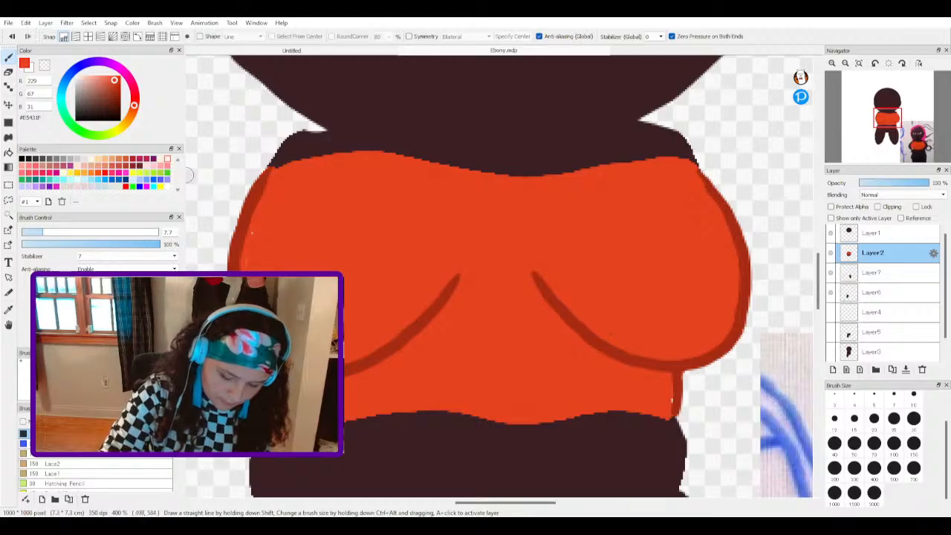
pyautogui.moveTo(671, 399); pyautogui.dragTo(668, 404)
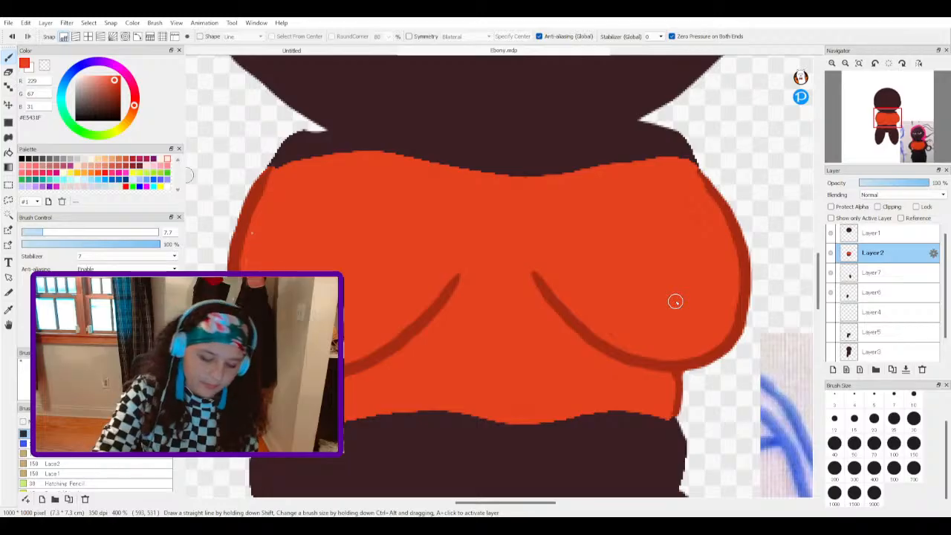
pyautogui.moveTo(251, 254); pyautogui.dragTo(274, 181)
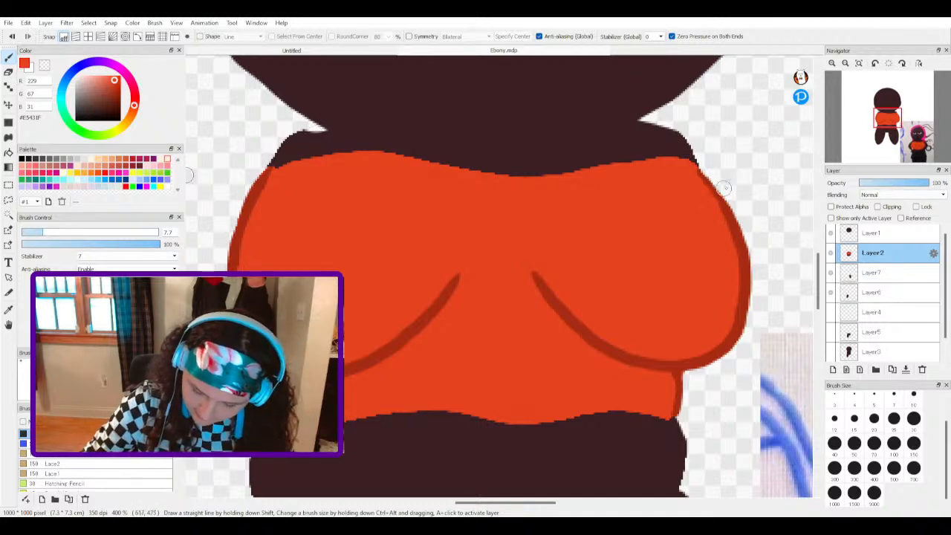
# Step: Outline the top's hem and neckline in dark red #9B2B14
pyautogui.click(115, 94)
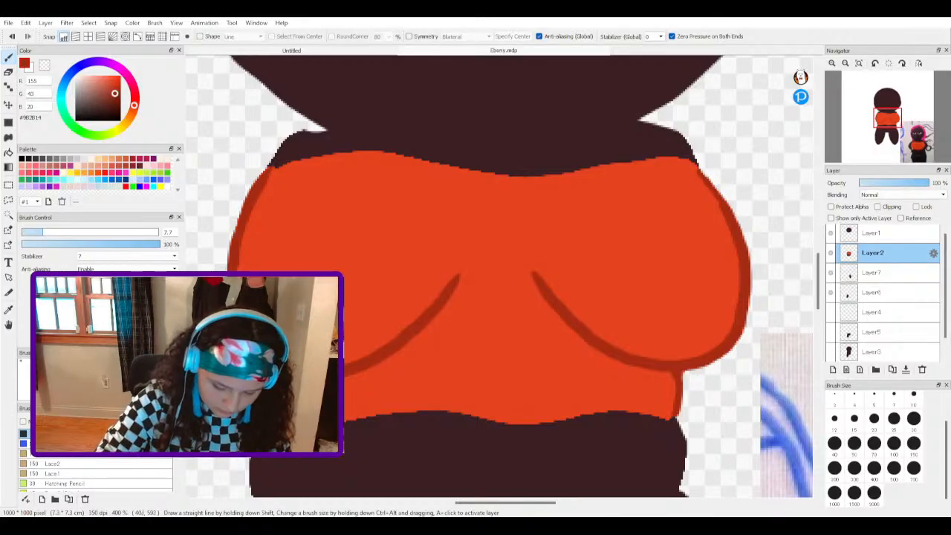
pyautogui.moveTo(345, 424)
pyautogui.mouseDown()
pyautogui.moveTo(438, 409)
pyautogui.moveTo(527, 426)
pyautogui.moveTo(608, 410)
pyautogui.moveTo(657, 413)
pyautogui.mouseUp()
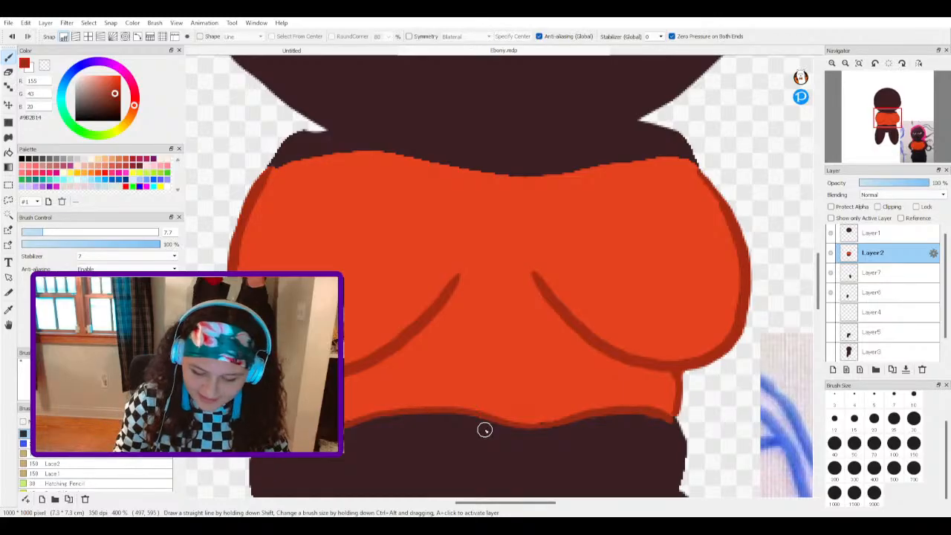
pyautogui.moveTo(269, 164)
pyautogui.mouseDown()
pyautogui.moveTo(390, 152)
pyautogui.moveTo(521, 177)
pyautogui.moveTo(638, 158)
pyautogui.moveTo(693, 161)
pyautogui.mouseUp()
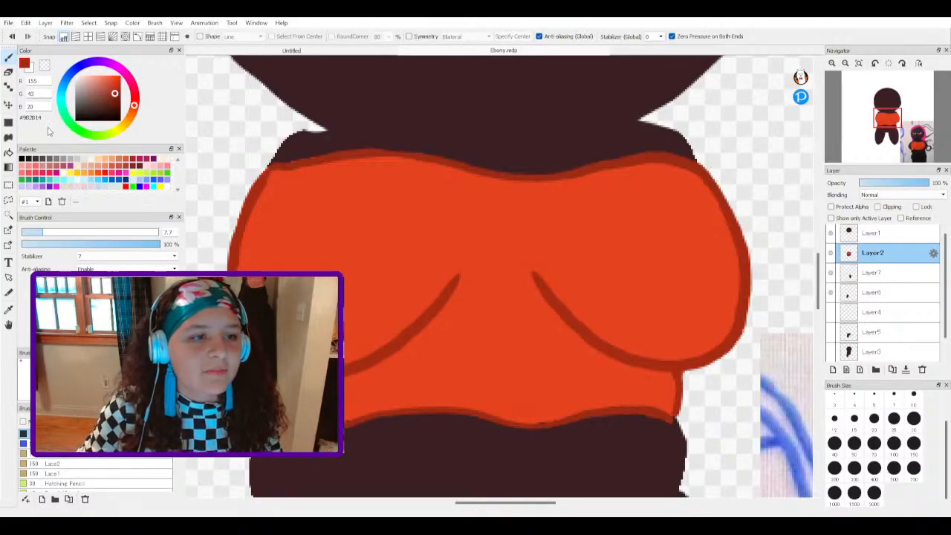
# Step: Shade the bust's underside and the lower top in dark red with a size 34 AirBrush, and add #D58271 highlights on the upper bust
pyautogui.scroll(5, 100, 456)
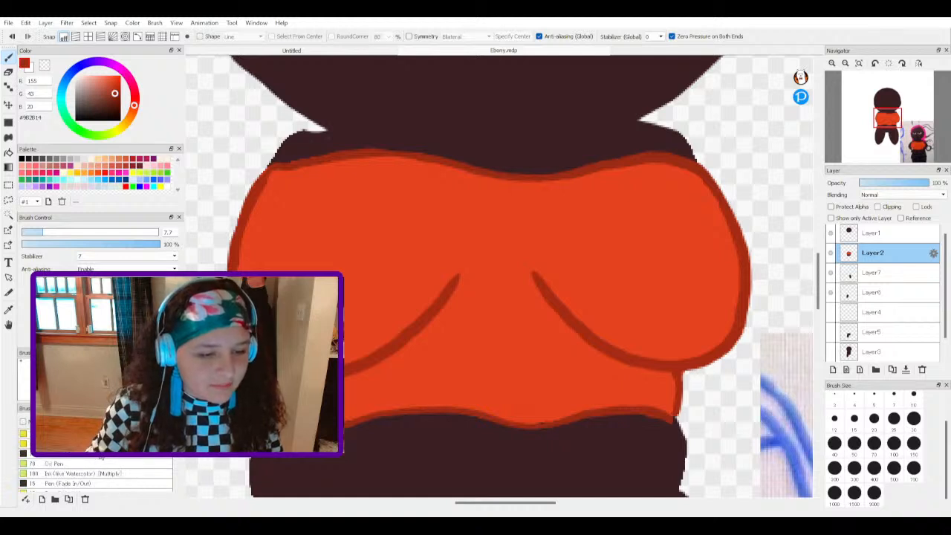
pyautogui.scroll(5, 100, 457)
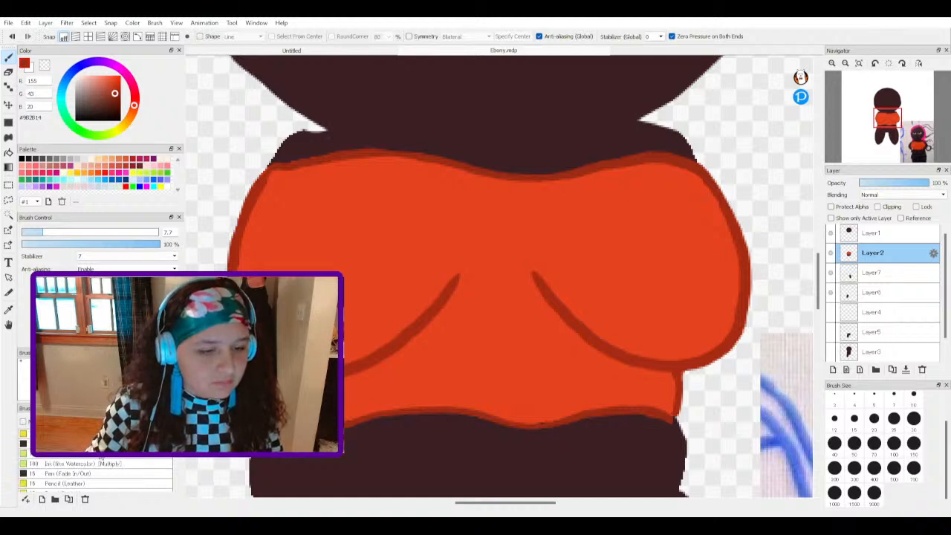
pyautogui.scroll(3, 100, 458)
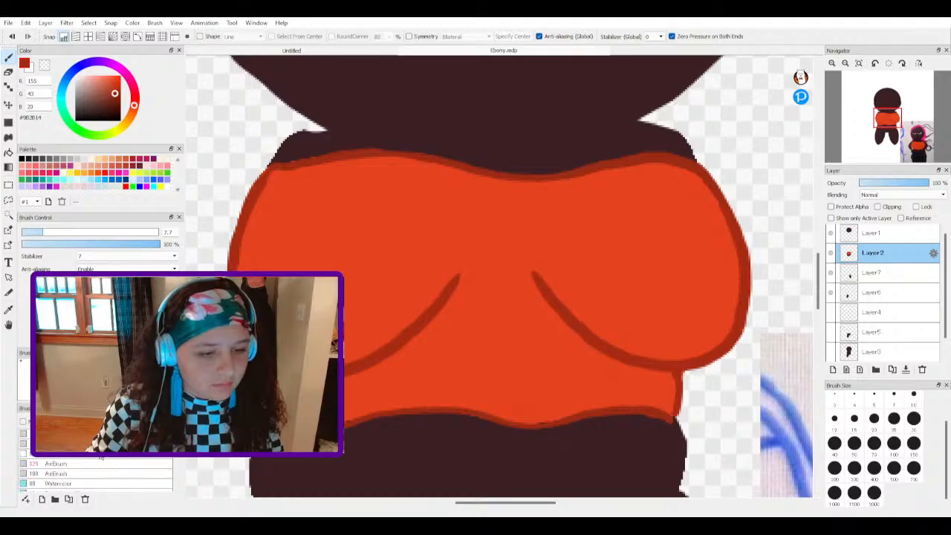
pyautogui.click(96, 463)
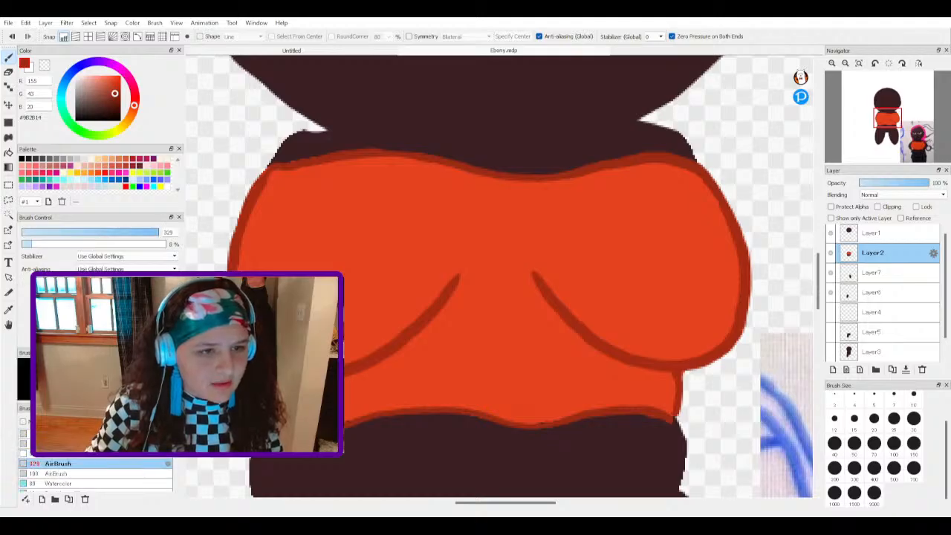
pyautogui.click(51, 233)
pyautogui.click(49, 234)
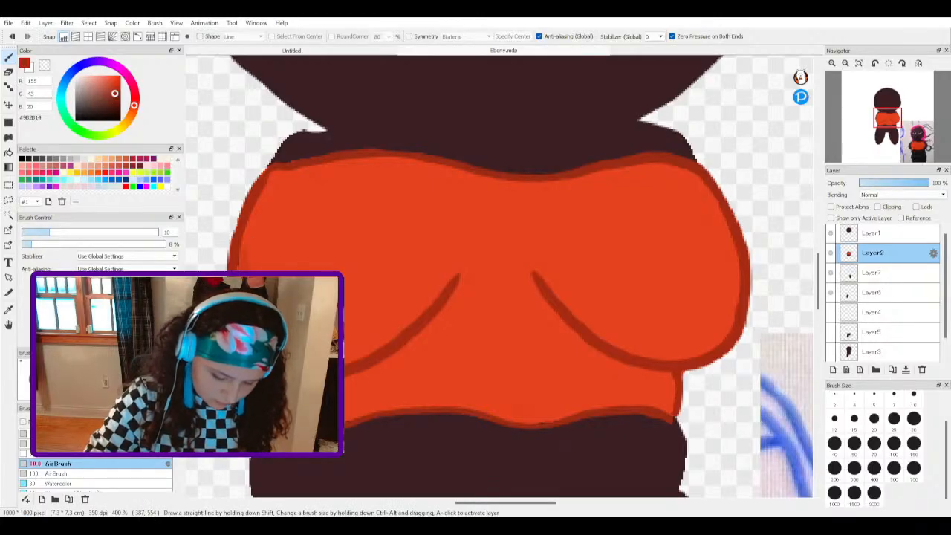
pyautogui.click(99, 234)
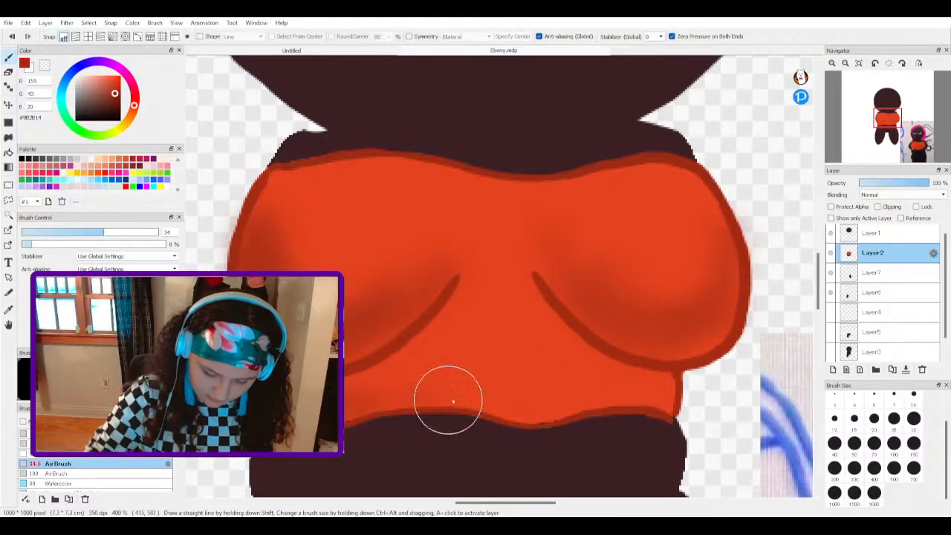
pyautogui.click(97, 85)
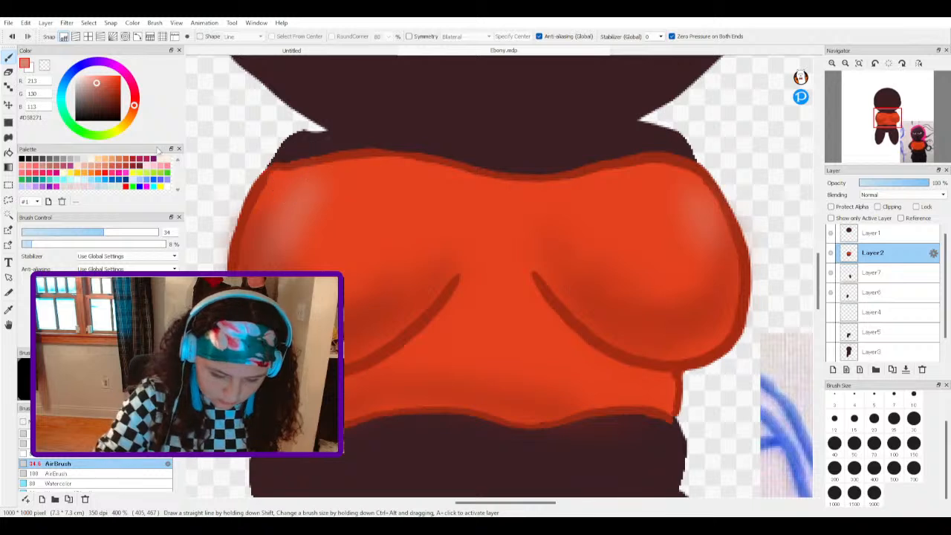
# Step: Deepen the shadows along the under-bust curves with the AirBrush at size 8.4, using dark brown #5A2F26 and dark red #952A15
pyautogui.click(101, 104)
pyautogui.click(46, 233)
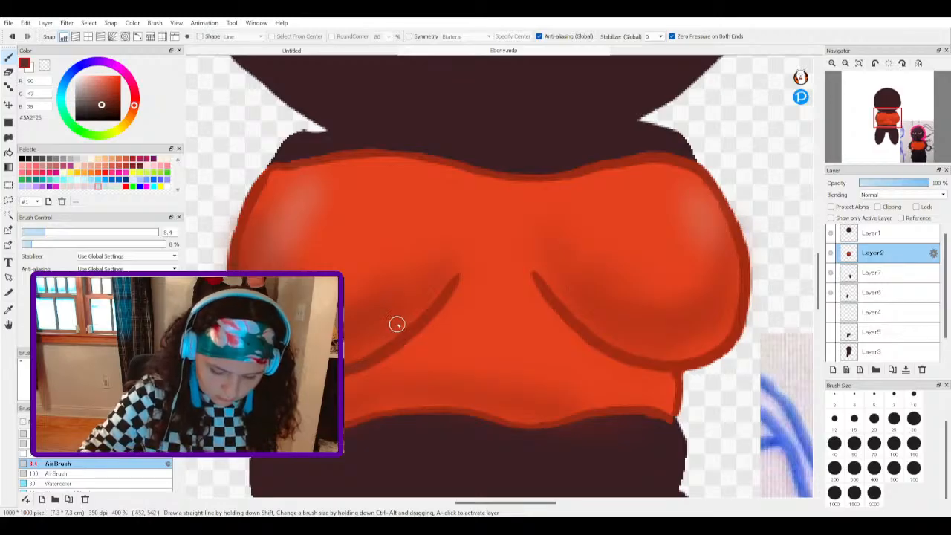
pyautogui.moveTo(113, 104); pyautogui.dragTo(115, 96)
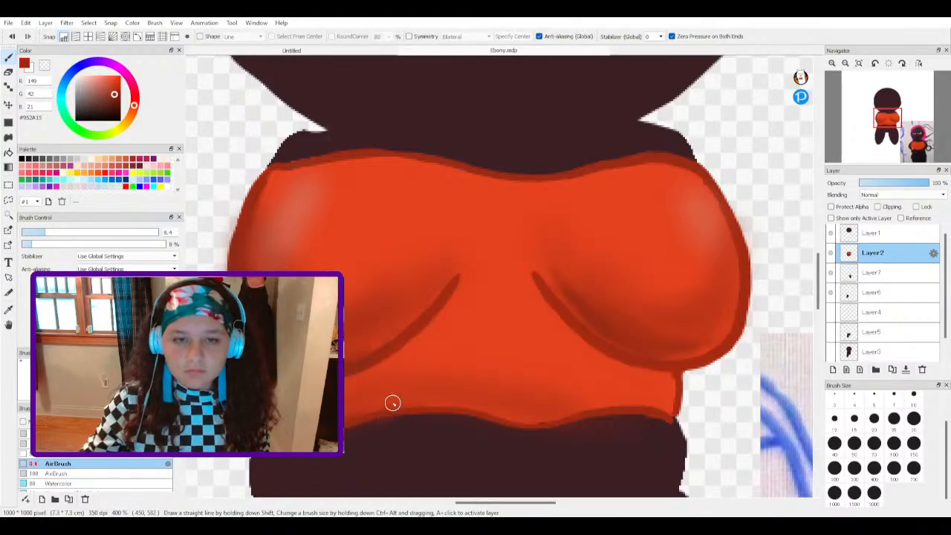
pyautogui.scroll(2, 393, 401)
pyautogui.scroll(-7, 392, 390)
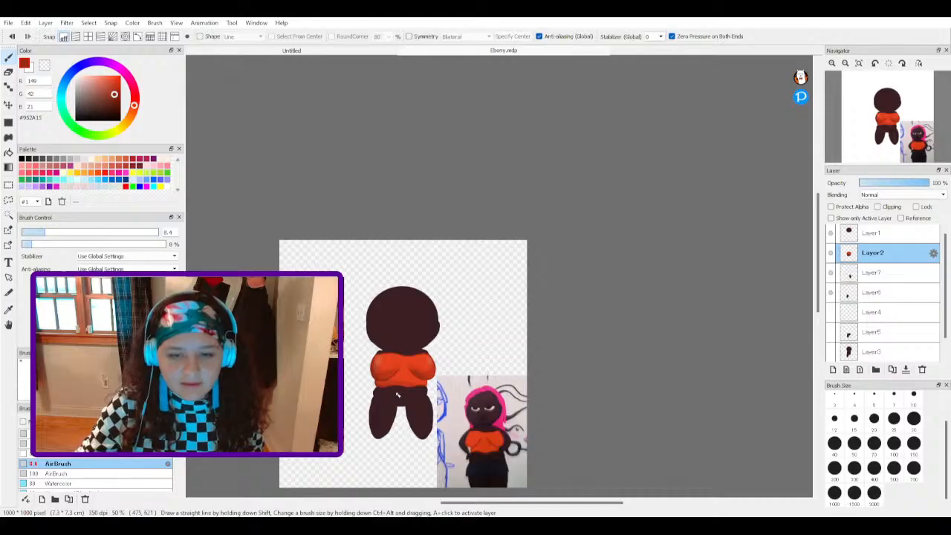
pyautogui.scroll(1, 391, 394)
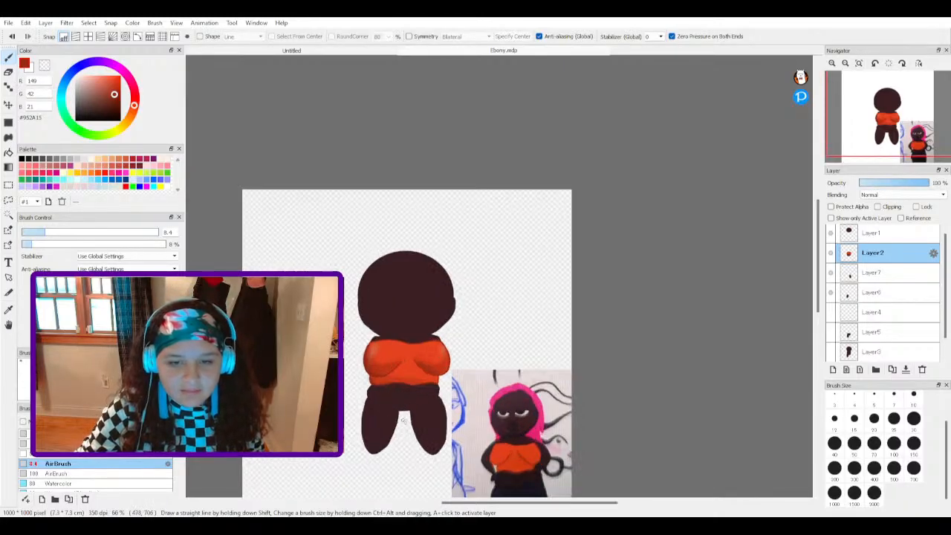
# Step: Sample the shorts' dark blue from the reference, adjust it to #282868, and choose a hard brush at size 7.7
pyautogui.scroll(2, 404, 422)
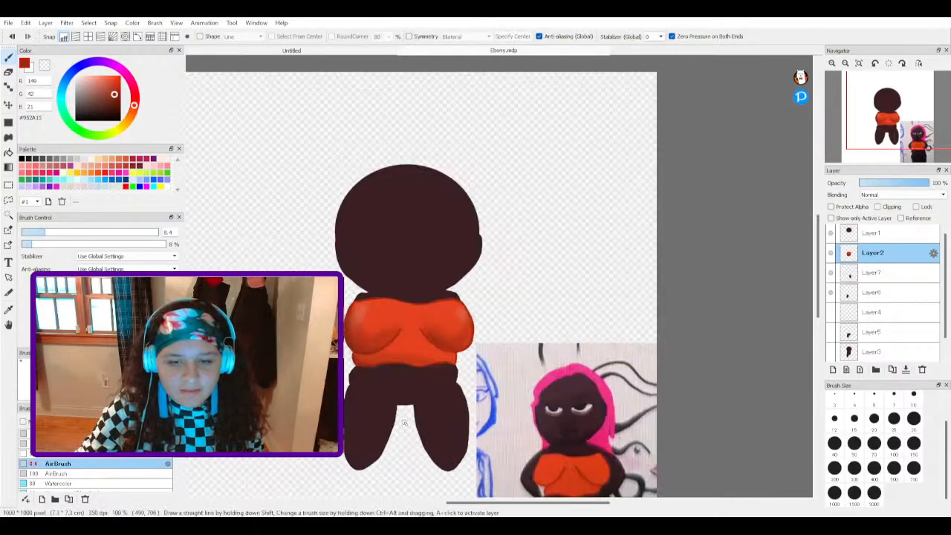
pyautogui.scroll(-3, 404, 427)
pyautogui.scroll(2, 405, 427)
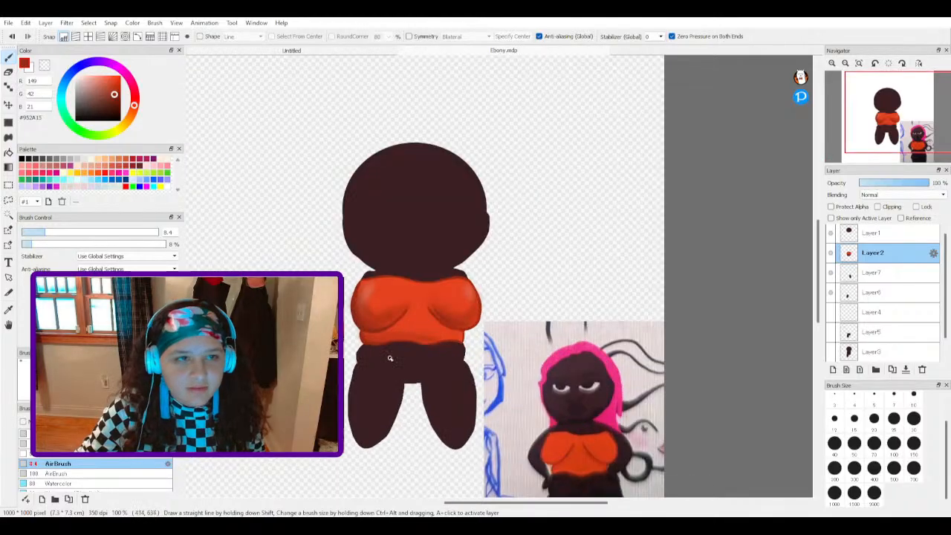
pyautogui.scroll(1, 383, 429)
pyautogui.scroll(-3, 383, 428)
pyautogui.scroll(3, 384, 428)
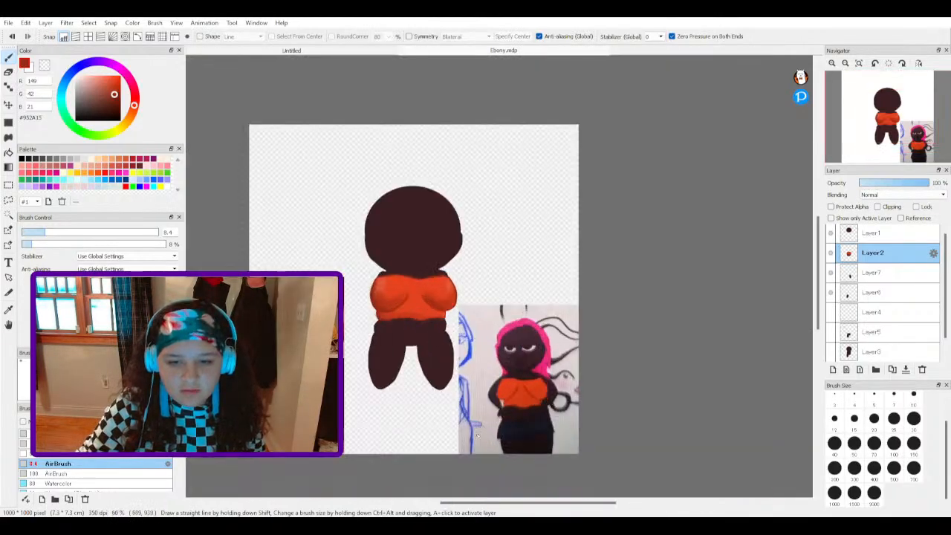
pyautogui.click(8, 309)
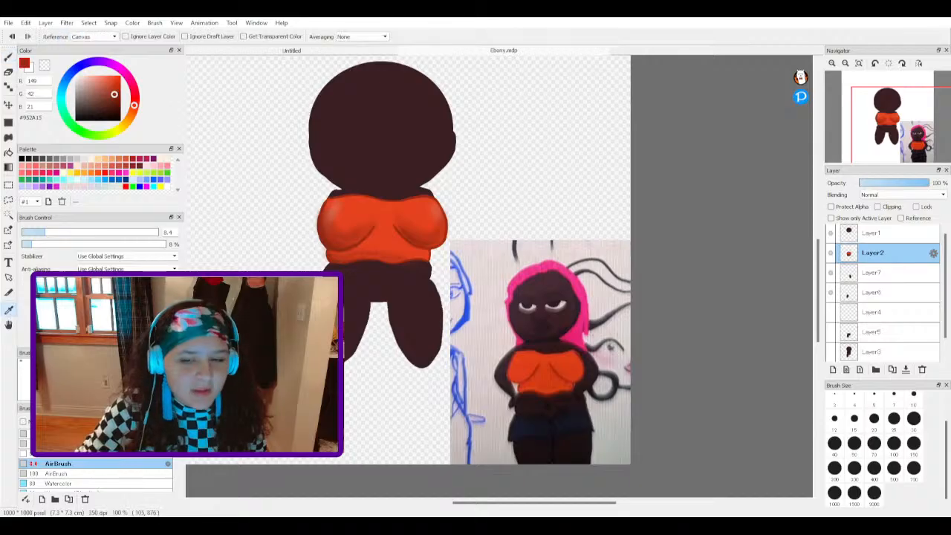
pyautogui.click(522, 422)
pyautogui.moveTo(90, 108); pyautogui.dragTo(104, 104)
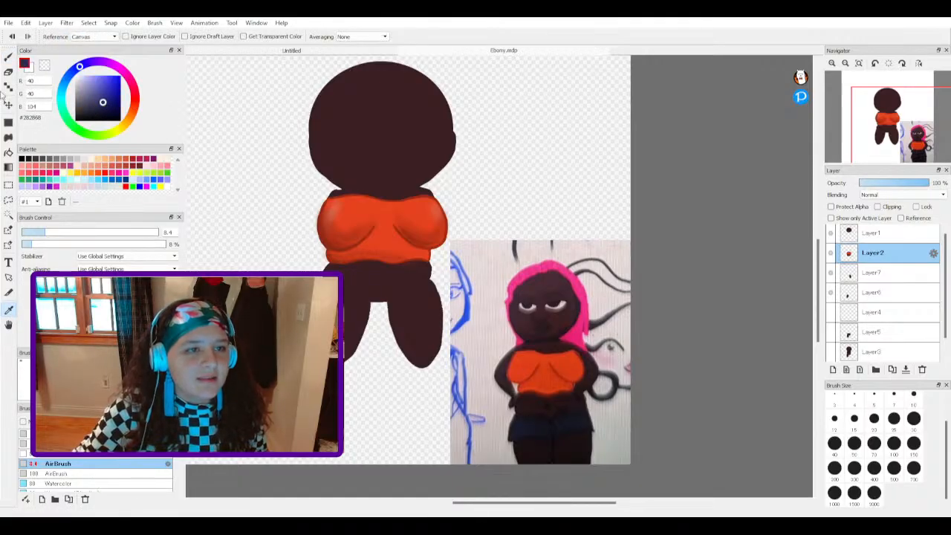
pyautogui.click(9, 57)
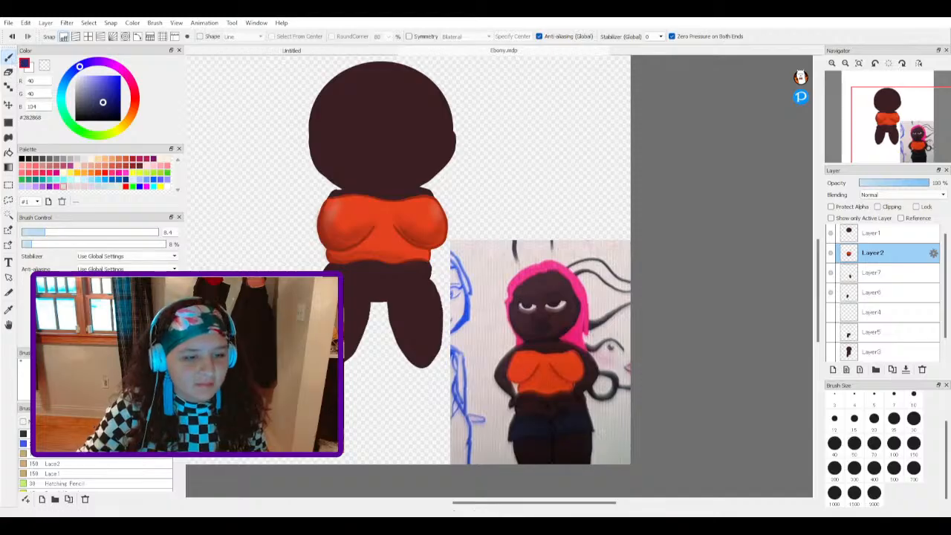
pyautogui.click(60, 433)
pyautogui.scroll(-1, 329, 243)
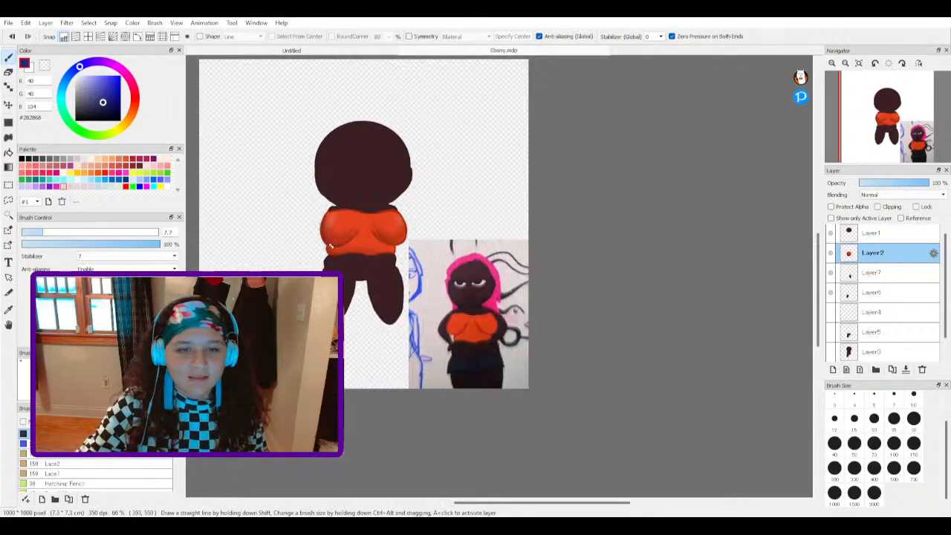
pyautogui.scroll(3, 345, 256)
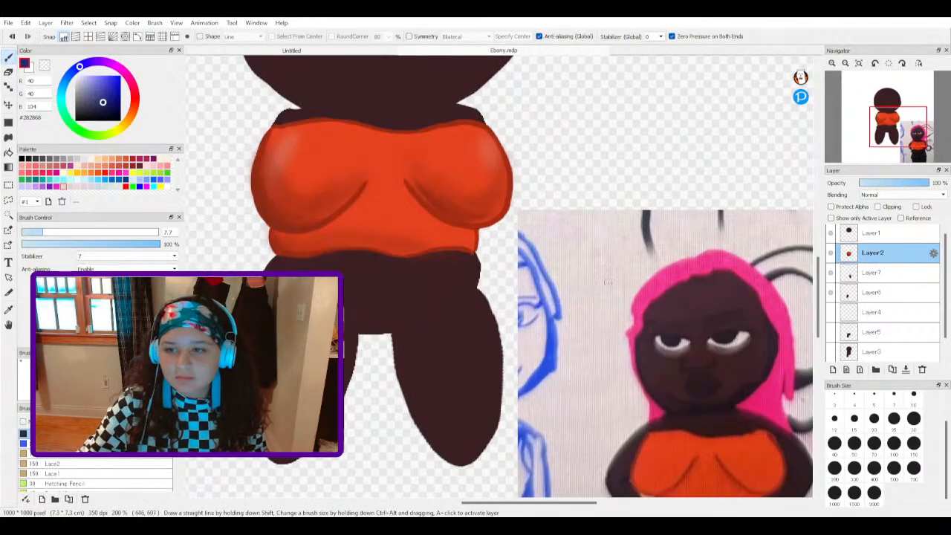
# Step: Hide both leg layers, Layer6 and Layer7
pyautogui.click(830, 291)
pyautogui.click(830, 292)
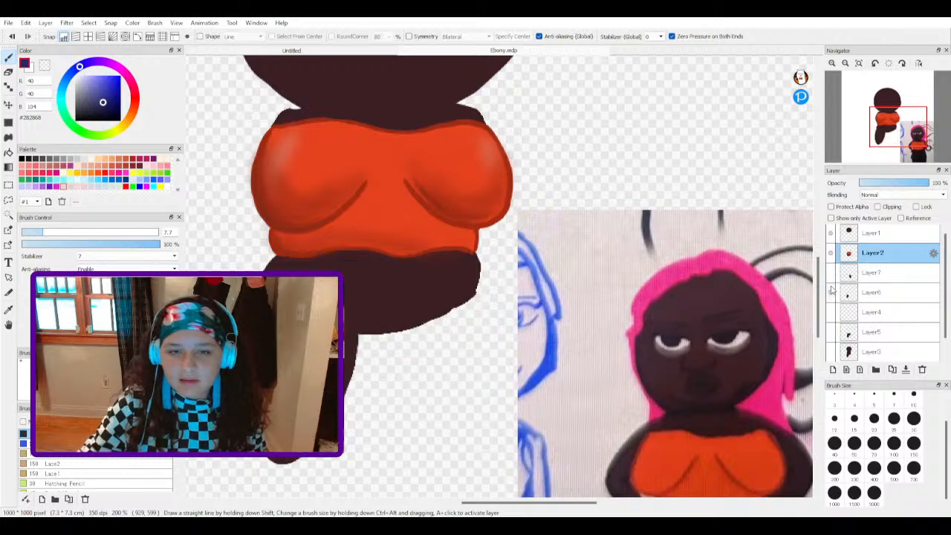
pyautogui.click(830, 274)
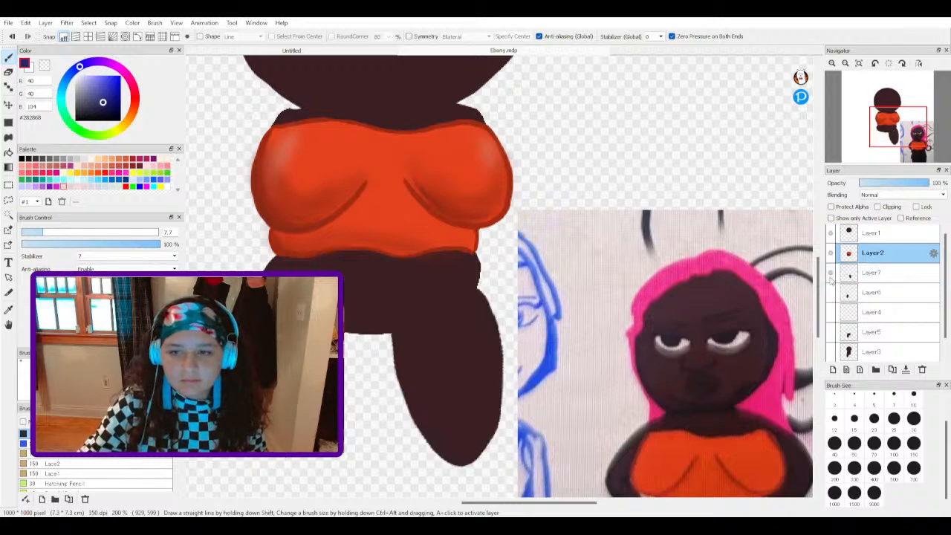
pyautogui.click(830, 273)
# Step: Outline blue shorts over the hips on Layer2, with a V-shaped notch in the waistband and a curved lower edge
pyautogui.scroll(-1, 262, 246)
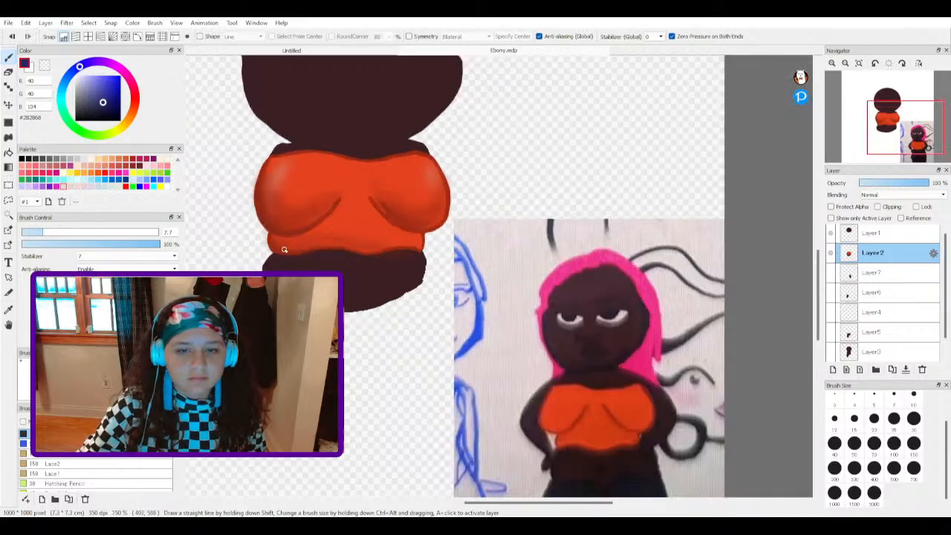
pyautogui.scroll(3, 311, 255)
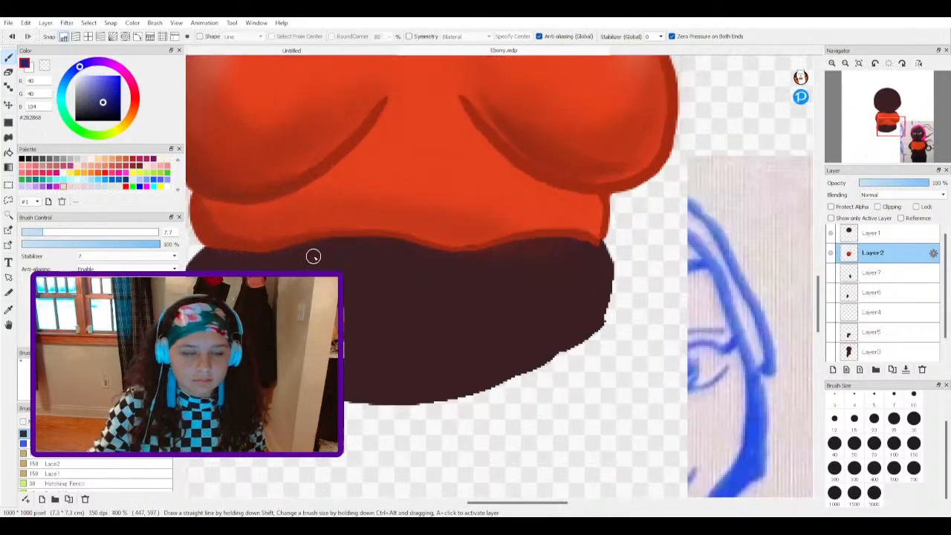
pyautogui.moveTo(201, 251)
pyautogui.mouseDown()
pyautogui.moveTo(271, 286)
pyautogui.moveTo(346, 302)
pyautogui.mouseUp()
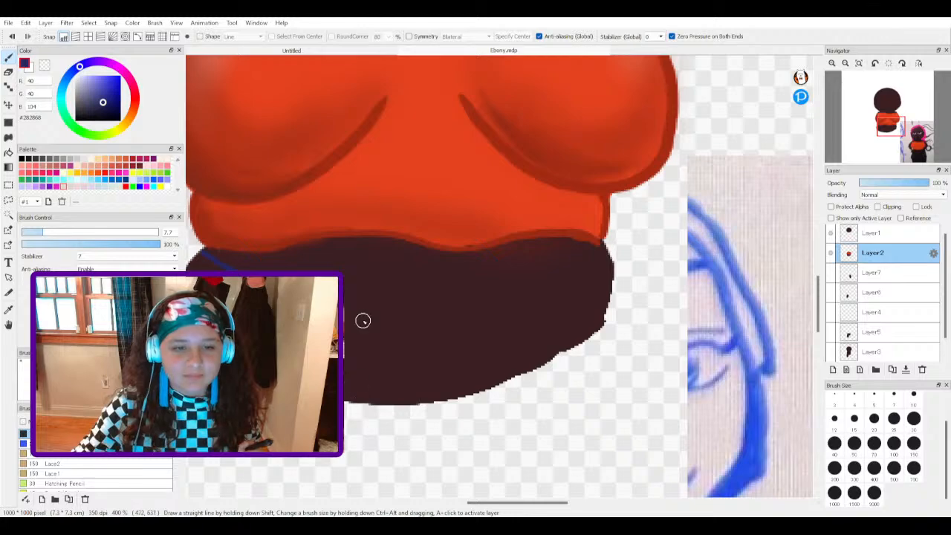
pyautogui.scroll(3, 502, 406)
pyautogui.scroll(-6, 502, 406)
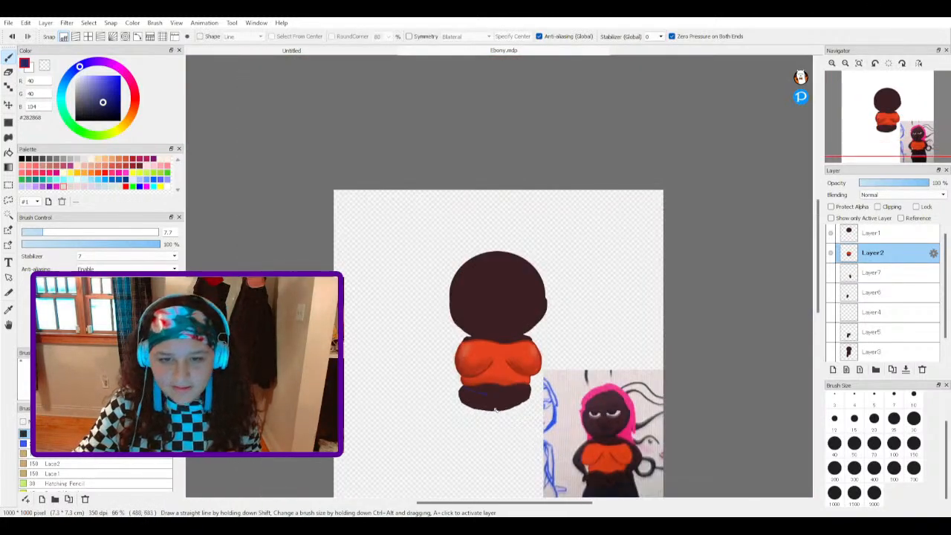
pyautogui.scroll(3, 495, 411)
pyautogui.moveTo(406, 357)
pyautogui.mouseDown()
pyautogui.moveTo(418, 351)
pyautogui.moveTo(433, 350)
pyautogui.moveTo(482, 395)
pyautogui.moveTo(530, 349)
pyautogui.moveTo(542, 353)
pyautogui.moveTo(537, 367)
pyautogui.moveTo(588, 359)
pyautogui.moveTo(678, 319)
pyautogui.moveTo(688, 339)
pyautogui.moveTo(687, 324)
pyautogui.moveTo(686, 384)
pyautogui.mouseUp()
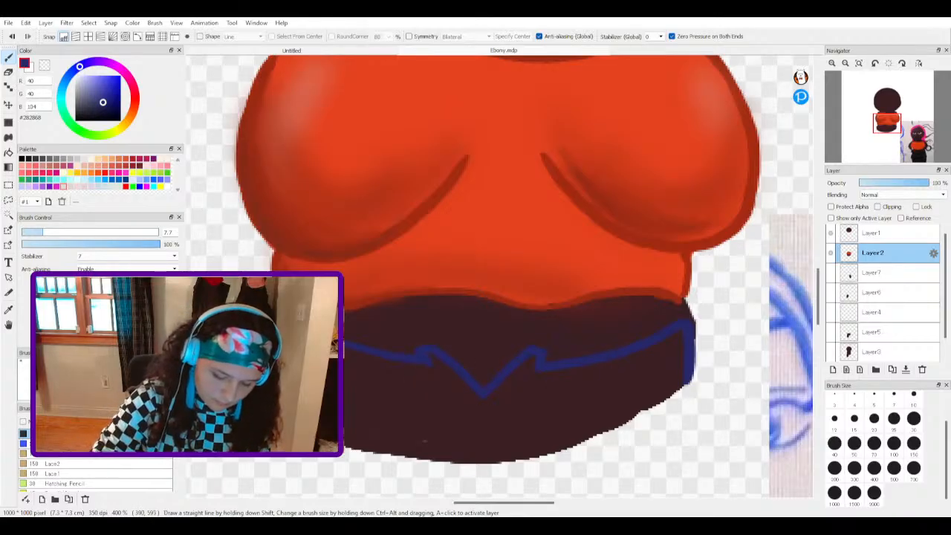
pyautogui.moveTo(344, 438)
pyautogui.mouseDown()
pyautogui.moveTo(478, 461)
pyautogui.moveTo(559, 452)
pyautogui.moveTo(692, 385)
pyautogui.mouseUp()
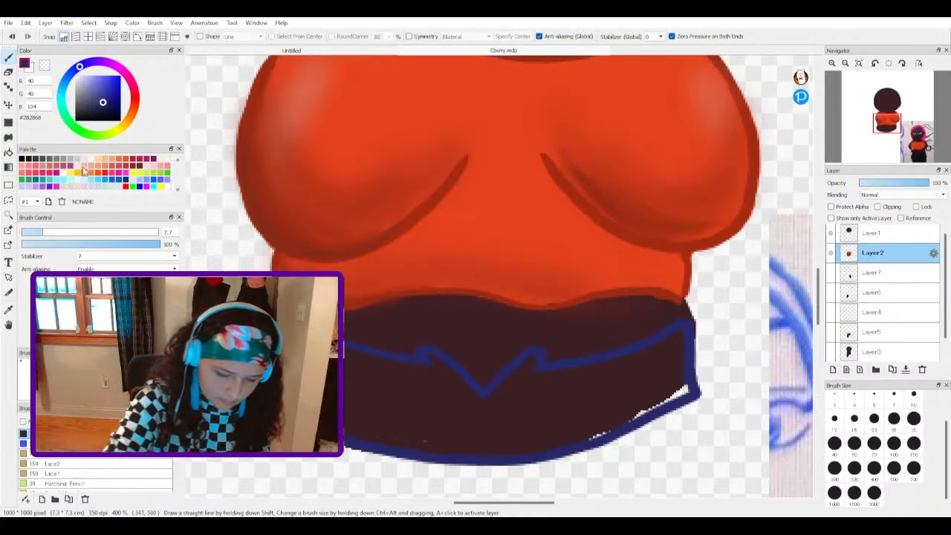
# Step: Bucket-fill the outlined shorts with #282868 and brush over the unfilled gaps along the lower right edge
pyautogui.click(8, 152)
pyautogui.click(304, 371)
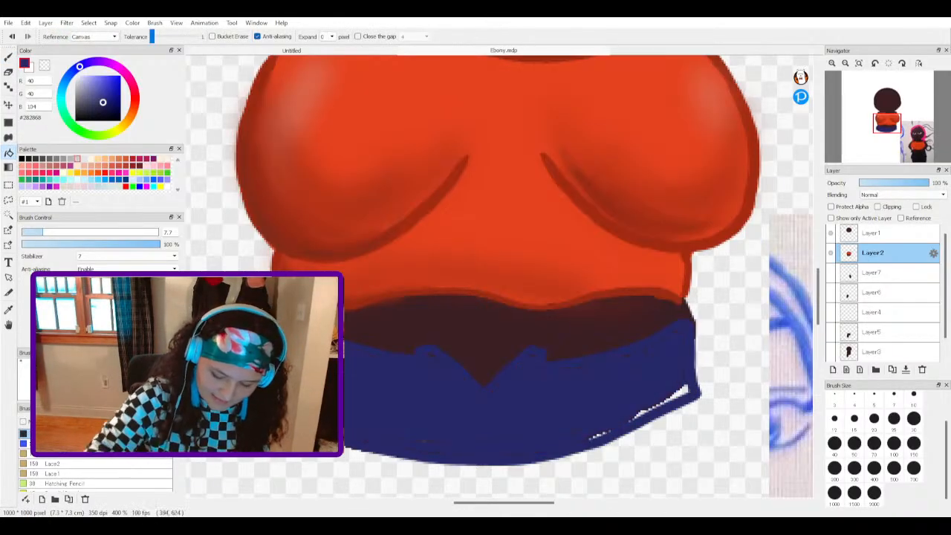
pyautogui.press('b')
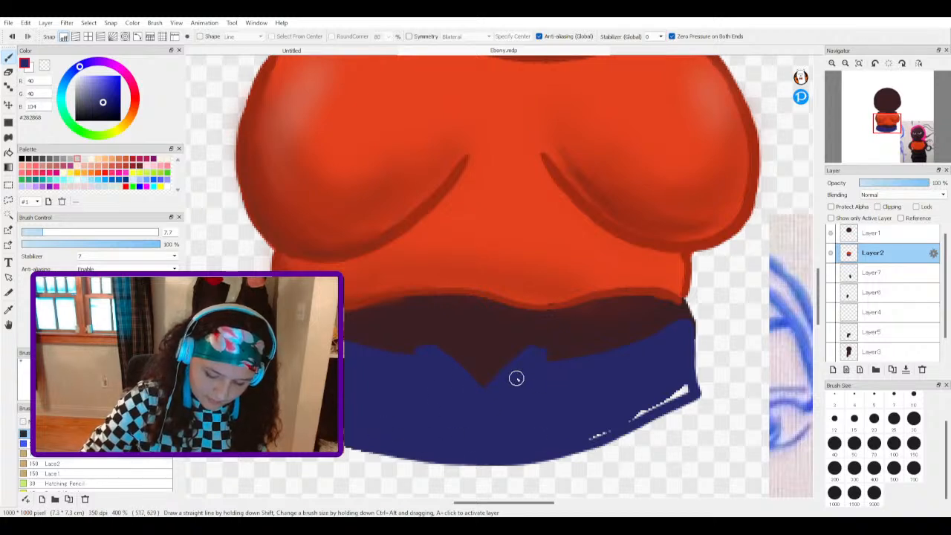
pyautogui.moveTo(636, 405); pyautogui.dragTo(603, 430)
pyautogui.moveTo(681, 384)
pyautogui.mouseDown()
pyautogui.moveTo(671, 399)
pyautogui.moveTo(678, 358)
pyautogui.mouseUp()
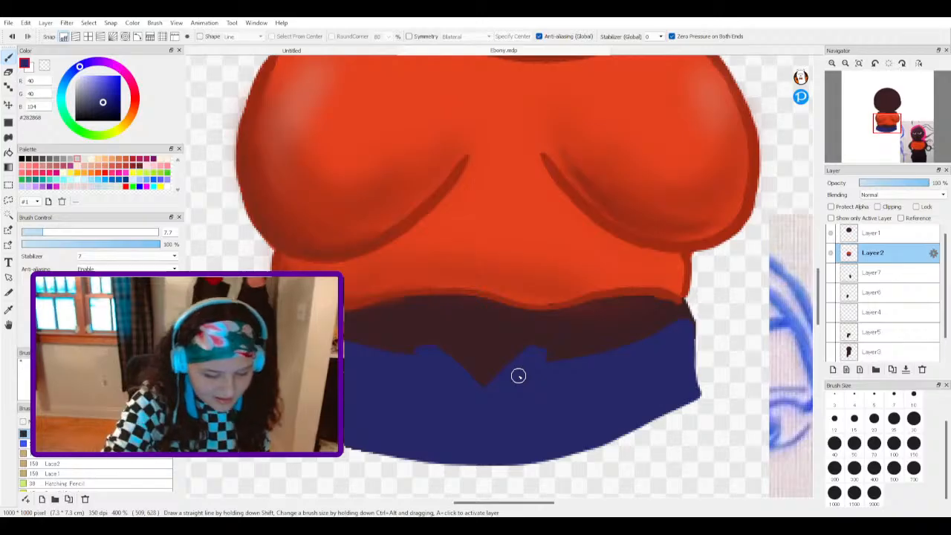
# Step: Outline the shorts' waistband, V-shaped open fly, right side and hem in darker navy #161647
pyautogui.click(108, 107)
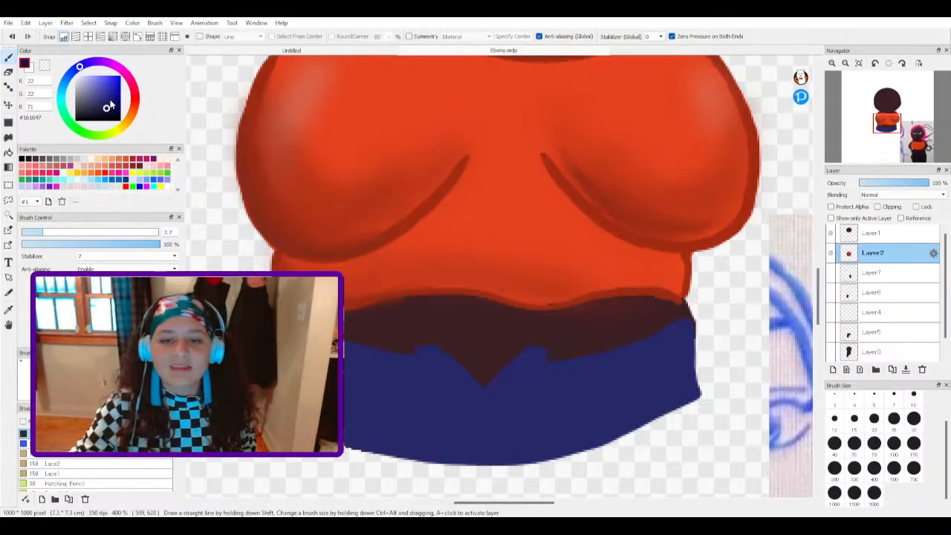
pyautogui.scroll(3, 333, 268)
pyautogui.scroll(-8, 334, 268)
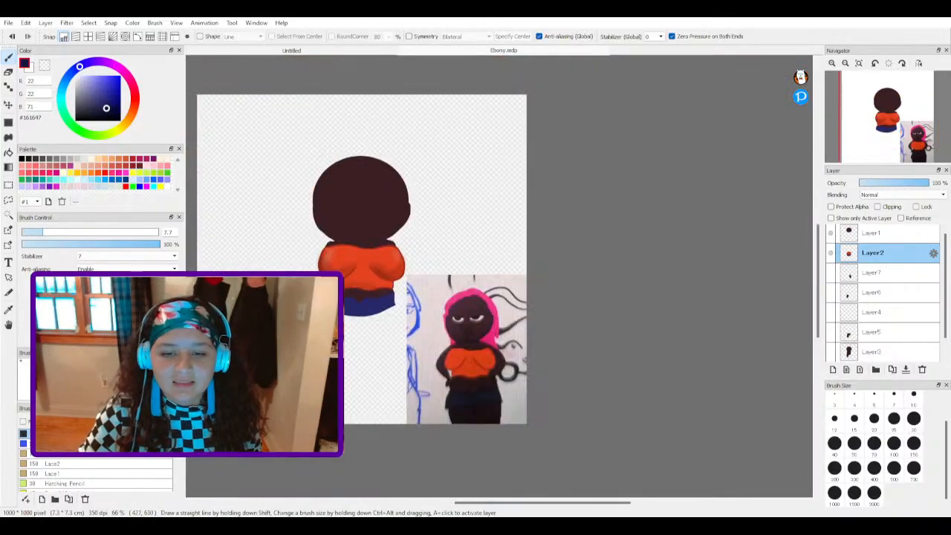
pyautogui.scroll(2, 338, 303)
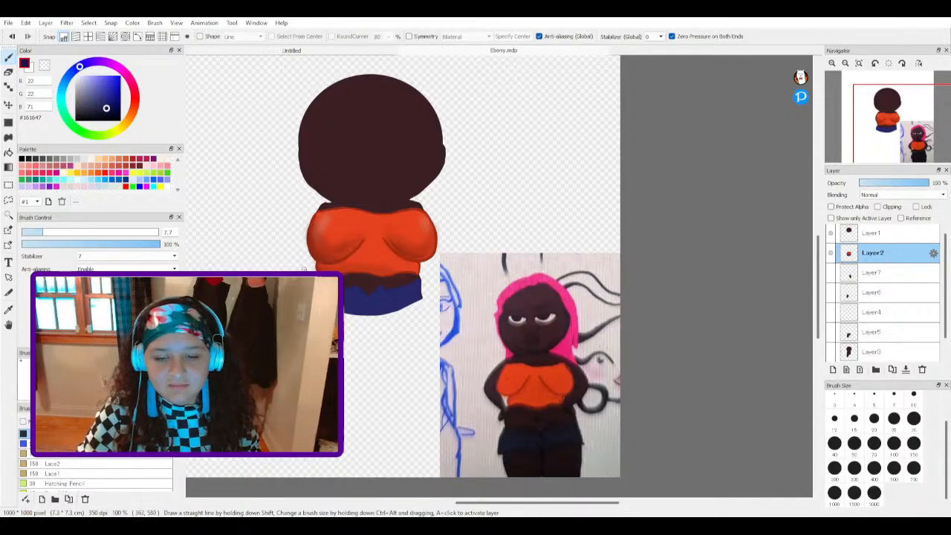
pyautogui.scroll(-2, 305, 269)
pyautogui.scroll(5, 320, 269)
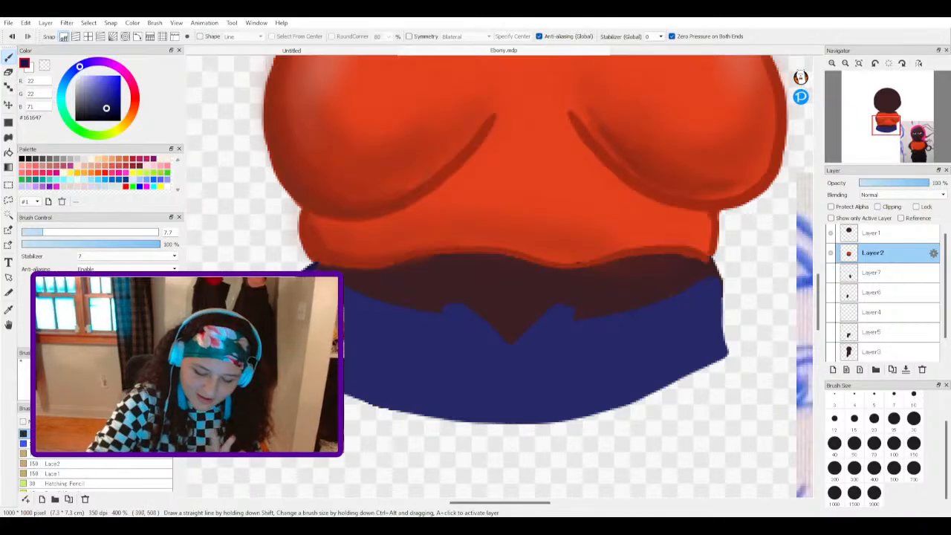
pyautogui.moveTo(366, 295)
pyautogui.mouseDown()
pyautogui.moveTo(453, 320)
pyautogui.moveTo(490, 369)
pyautogui.mouseUp()
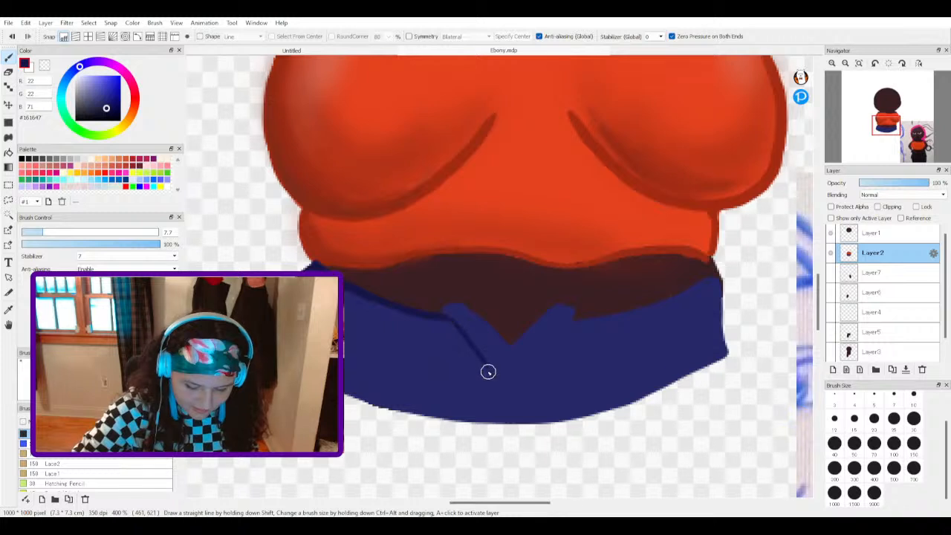
pyautogui.moveTo(461, 303)
pyautogui.mouseDown()
pyautogui.moveTo(516, 354)
pyautogui.moveTo(537, 349)
pyautogui.moveTo(508, 352)
pyautogui.moveTo(542, 317)
pyautogui.moveTo(561, 306)
pyautogui.moveTo(574, 316)
pyautogui.moveTo(558, 302)
pyautogui.moveTo(526, 336)
pyautogui.moveTo(567, 296)
pyautogui.moveTo(582, 322)
pyautogui.moveTo(517, 371)
pyautogui.moveTo(512, 387)
pyautogui.moveTo(499, 375)
pyautogui.moveTo(502, 399)
pyautogui.mouseUp()
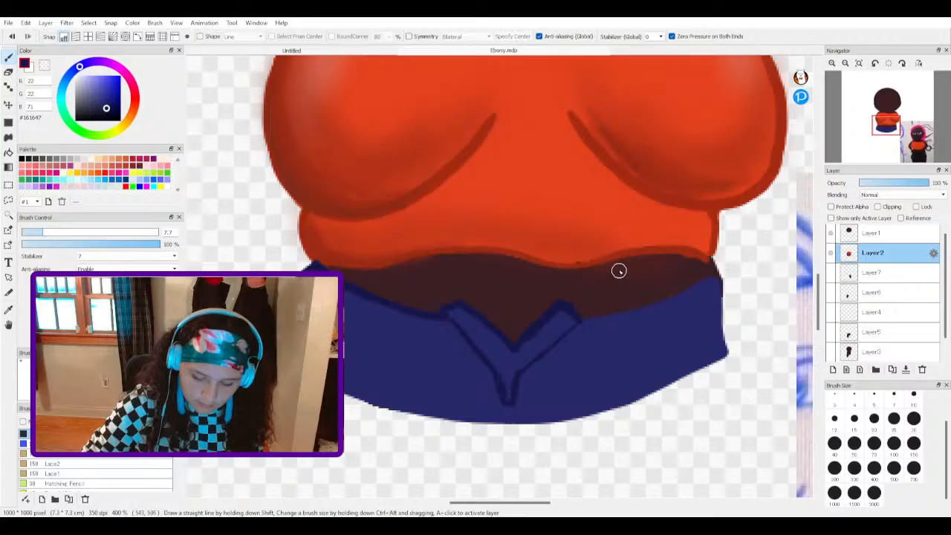
pyautogui.moveTo(586, 316)
pyautogui.mouseDown()
pyautogui.moveTo(671, 301)
pyautogui.moveTo(718, 268)
pyautogui.moveTo(719, 349)
pyautogui.mouseUp()
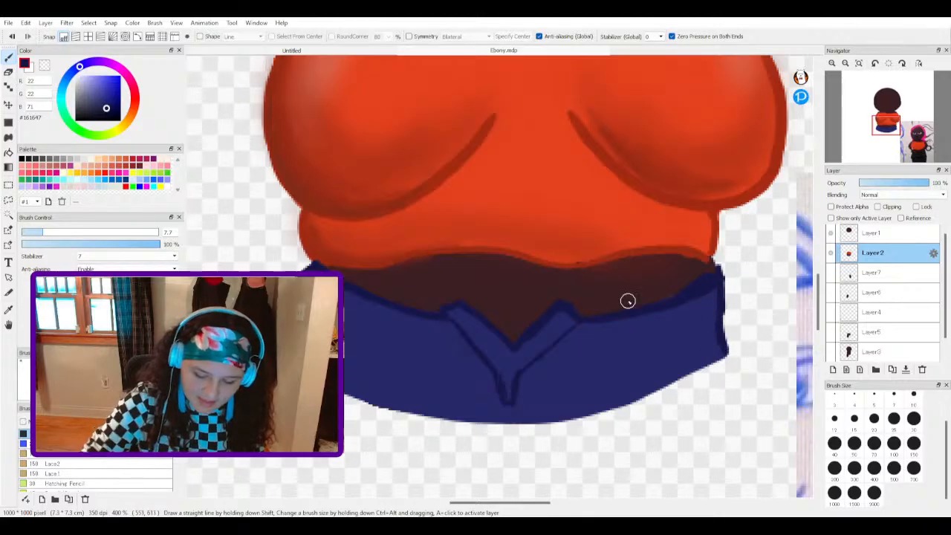
pyautogui.moveTo(345, 401)
pyautogui.mouseDown()
pyautogui.moveTo(560, 422)
pyautogui.moveTo(651, 397)
pyautogui.moveTo(699, 369)
pyautogui.moveTo(655, 395)
pyautogui.moveTo(705, 362)
pyautogui.mouseUp()
pyautogui.moveTo(647, 381)
pyautogui.mouseDown()
pyautogui.moveTo(705, 363)
pyautogui.moveTo(658, 391)
pyautogui.moveTo(699, 361)
pyautogui.moveTo(725, 361)
pyautogui.moveTo(710, 369)
pyautogui.moveTo(719, 356)
pyautogui.moveTo(677, 382)
pyautogui.moveTo(692, 372)
pyautogui.moveTo(584, 407)
pyautogui.moveTo(642, 391)
pyautogui.moveTo(626, 399)
pyautogui.moveTo(606, 404)
pyautogui.moveTo(647, 389)
pyautogui.moveTo(538, 412)
pyautogui.mouseUp()
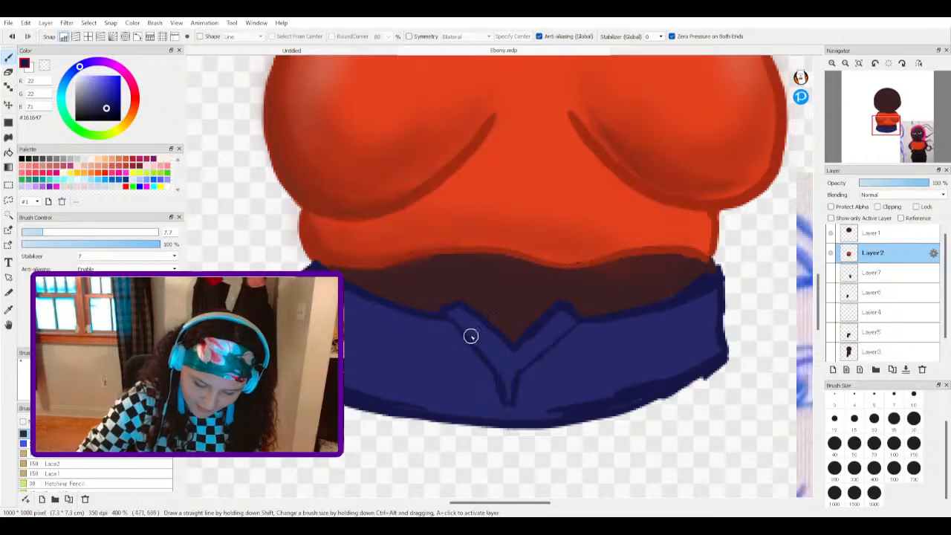
# Step: Dot five dark navy buttons along the V-shaped fly flaps and cover them with grey-blue #74748D dots
pyautogui.click(503, 360)
pyautogui.click(540, 342)
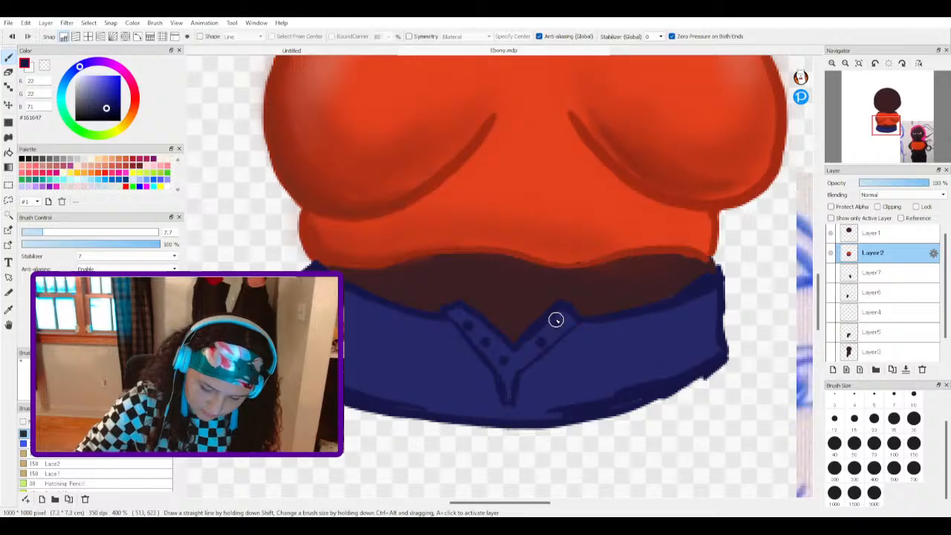
pyautogui.moveTo(78, 96); pyautogui.dragTo(83, 95)
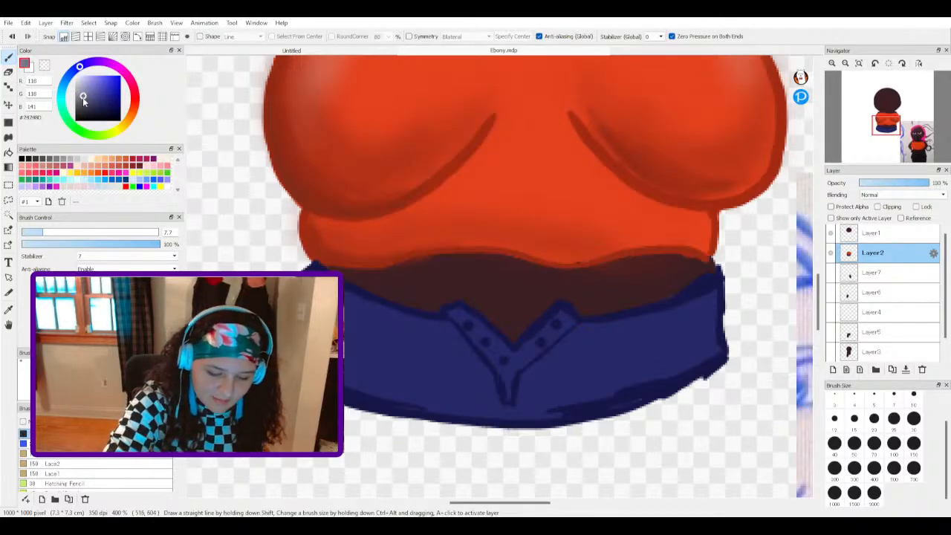
pyautogui.click(472, 324)
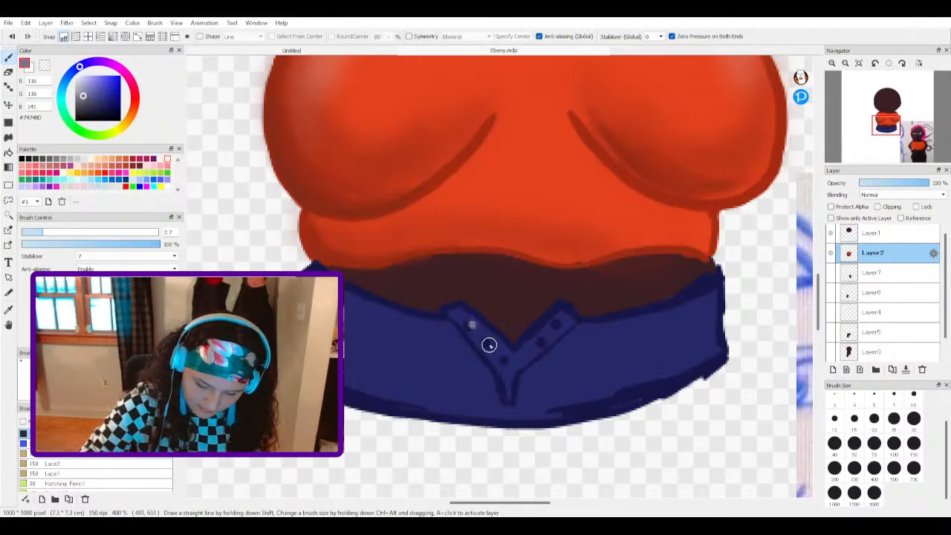
pyautogui.click(487, 339)
pyautogui.click(505, 358)
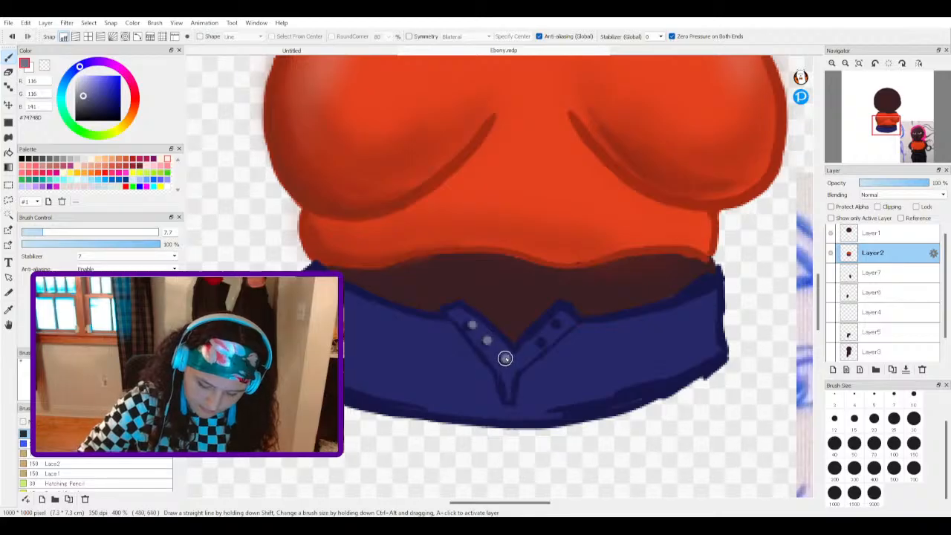
pyautogui.click(537, 339)
pyautogui.click(559, 320)
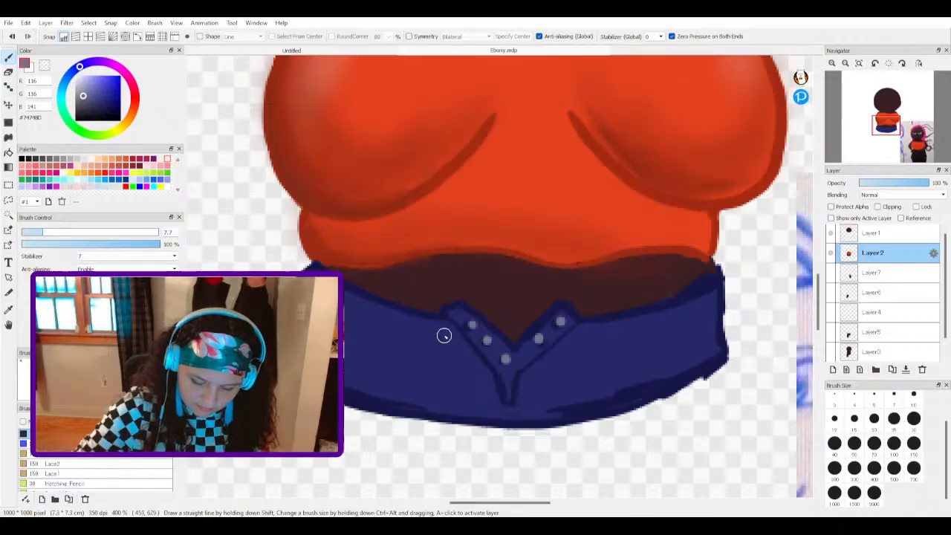
pyautogui.scroll(2, 445, 336)
pyautogui.scroll(-6, 435, 340)
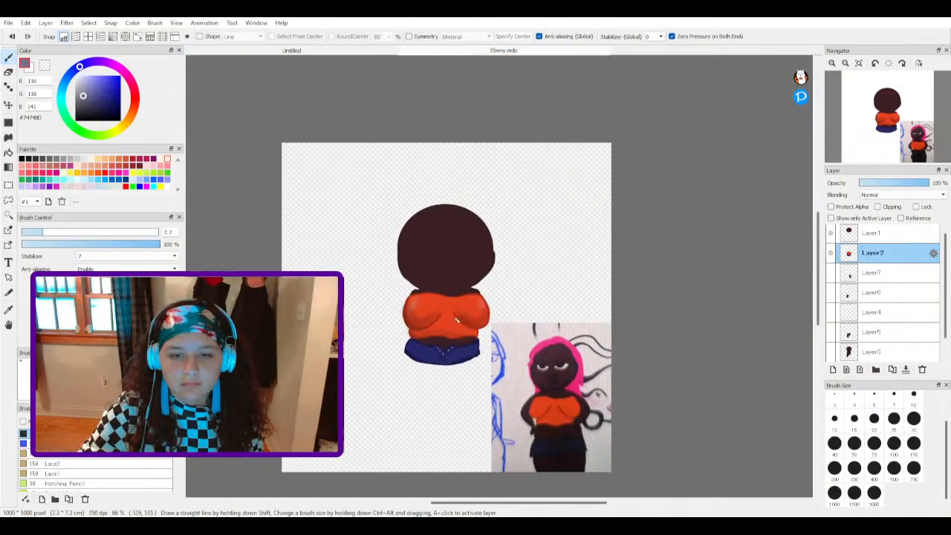
pyautogui.scroll(3, 453, 359)
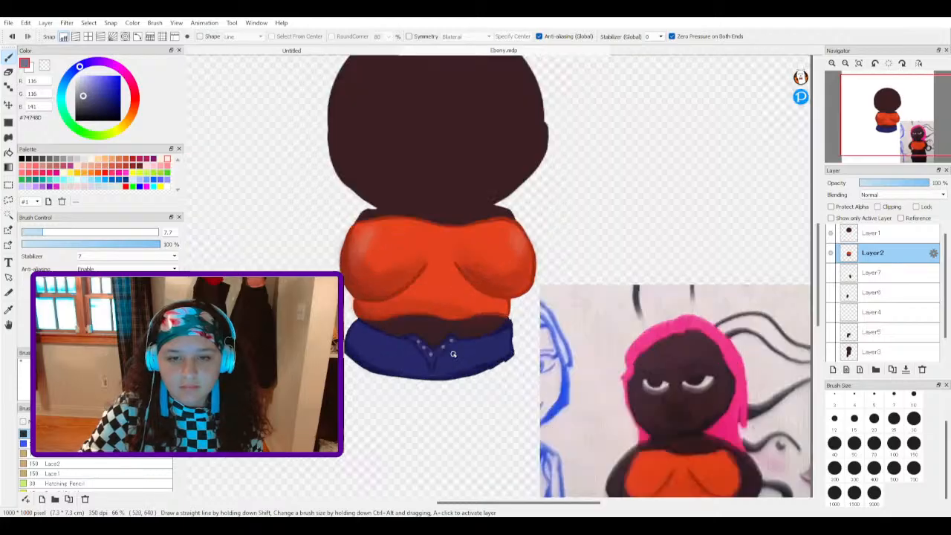
pyautogui.scroll(-6, 448, 342)
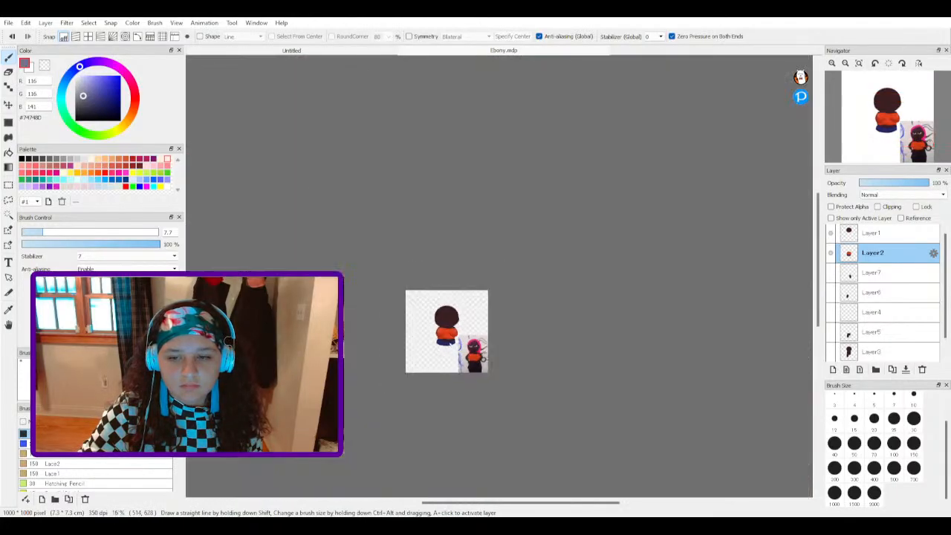
# Step: Extend both outer tips of the shorts' V-shaped fly flaps with short darker navy #19194C strokes
pyautogui.scroll(6, 445, 360)
pyautogui.scroll(-1, 444, 364)
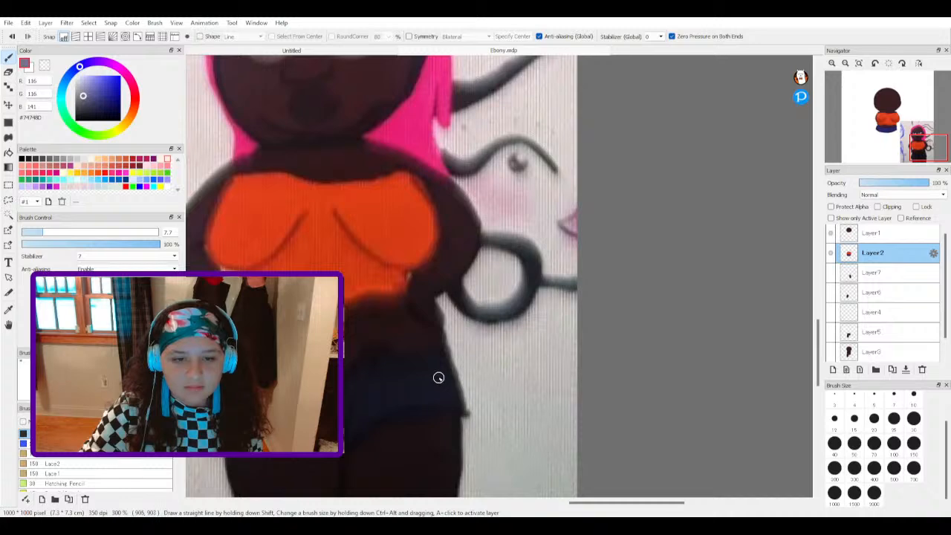
pyautogui.scroll(-5, 438, 377)
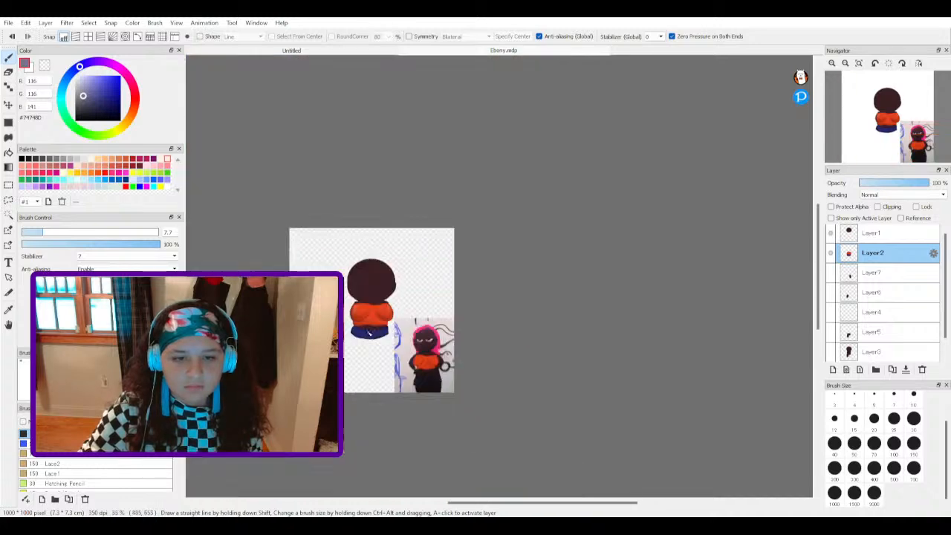
pyautogui.scroll(7, 370, 335)
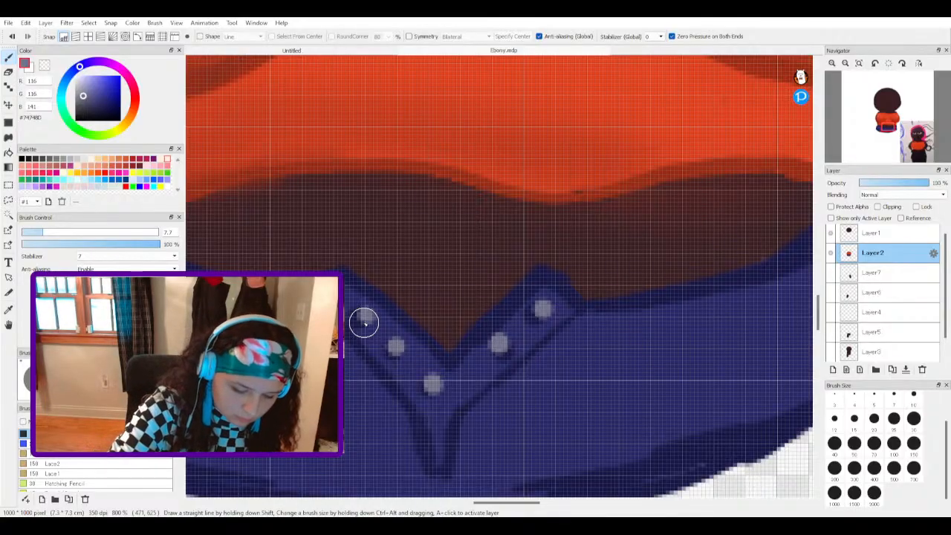
pyautogui.click(106, 107)
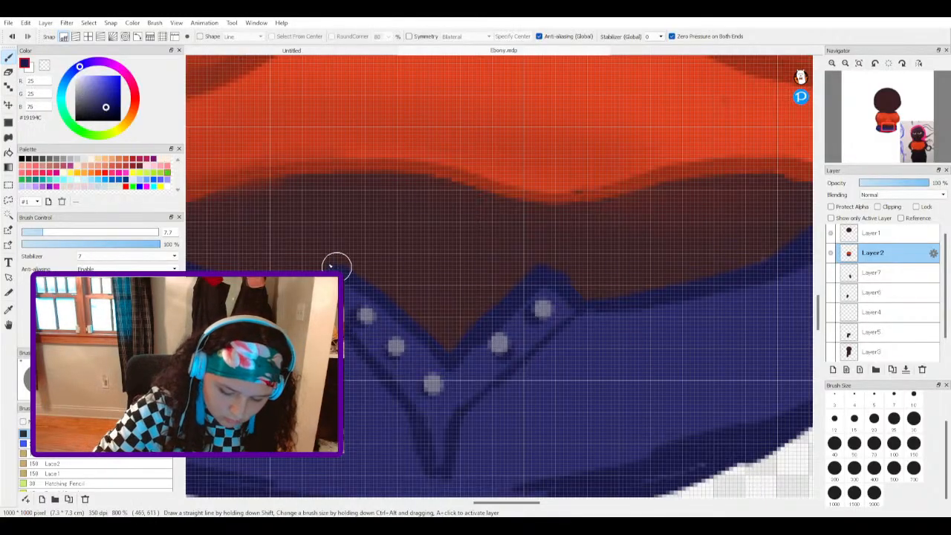
pyautogui.moveTo(303, 263); pyautogui.dragTo(283, 267)
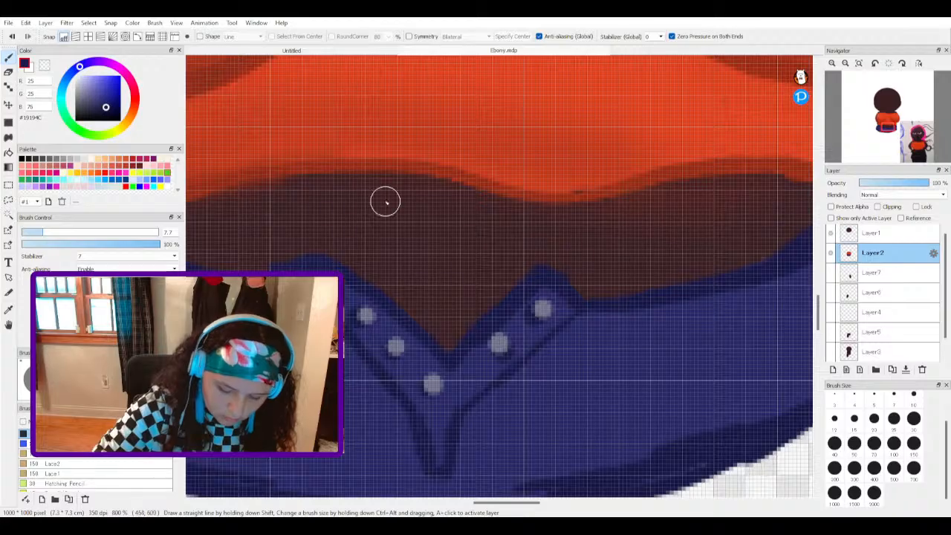
pyautogui.moveTo(565, 282)
pyautogui.mouseDown()
pyautogui.moveTo(595, 274)
pyautogui.moveTo(569, 274)
pyautogui.moveTo(602, 283)
pyautogui.moveTo(578, 310)
pyautogui.moveTo(567, 265)
pyautogui.mouseUp()
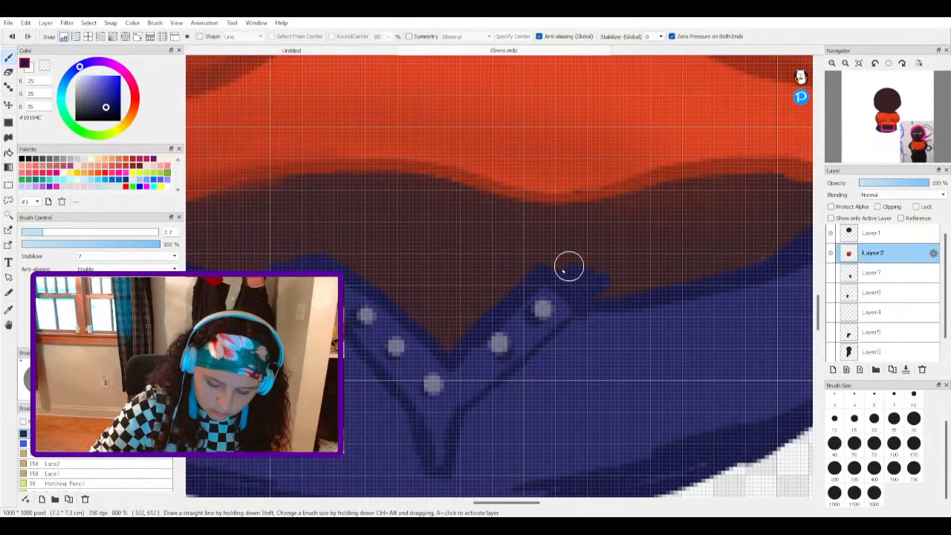
pyautogui.scroll(-10, 550, 349)
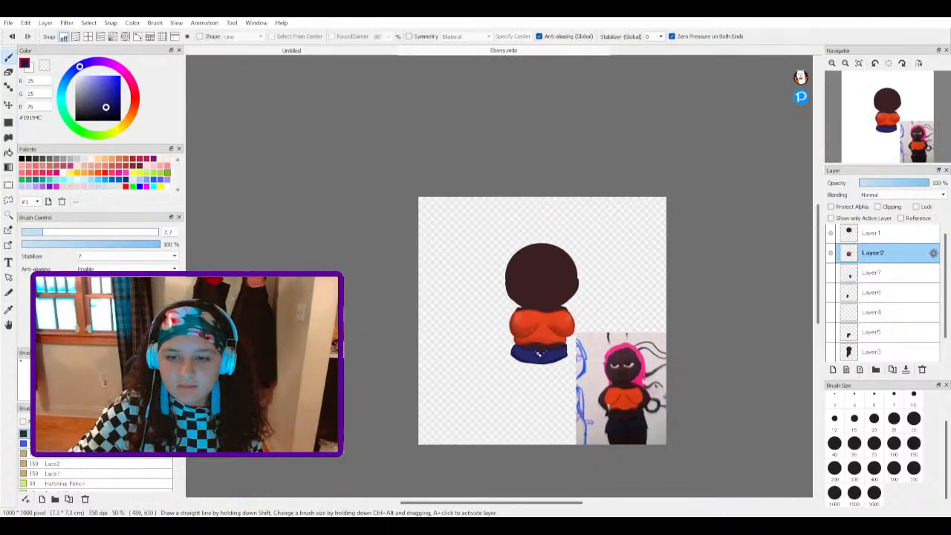
pyautogui.scroll(3, 539, 353)
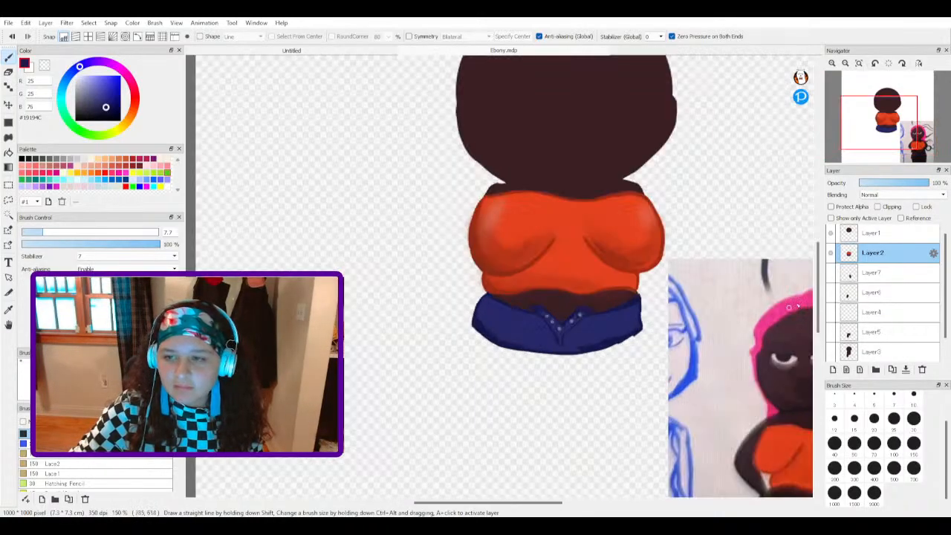
# Step: Show the leg layers Layer7 and Layer6, and keep Layer2 as the active layer
pyautogui.click(829, 273)
pyautogui.click(829, 293)
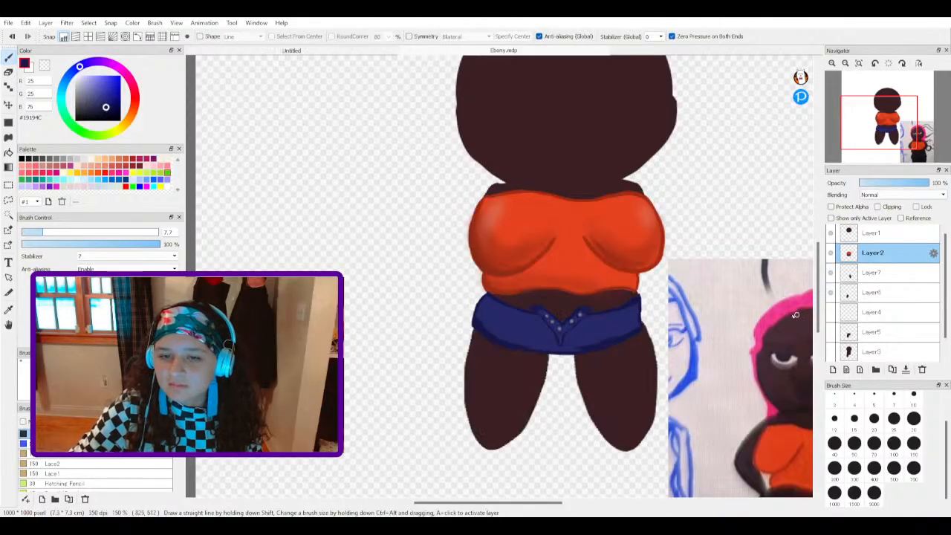
pyautogui.click(508, 345)
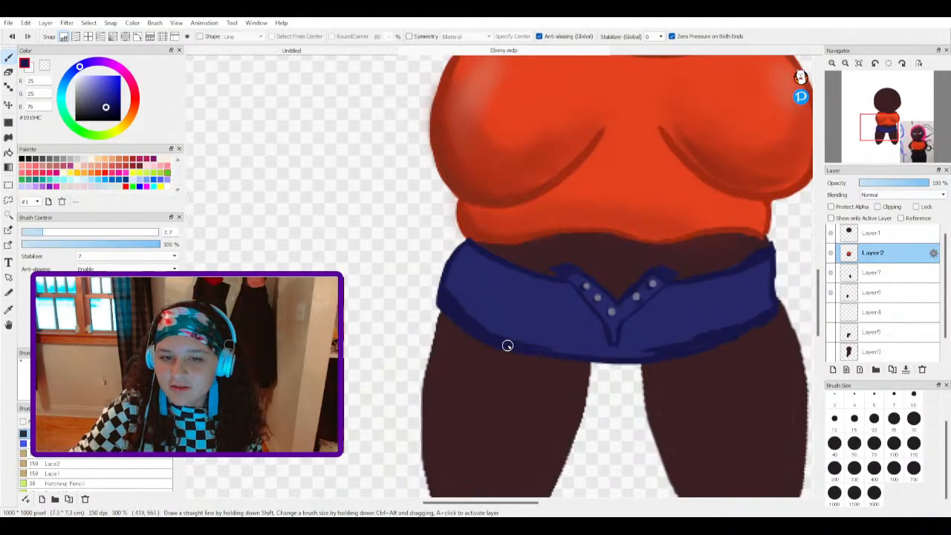
pyautogui.click(874, 275)
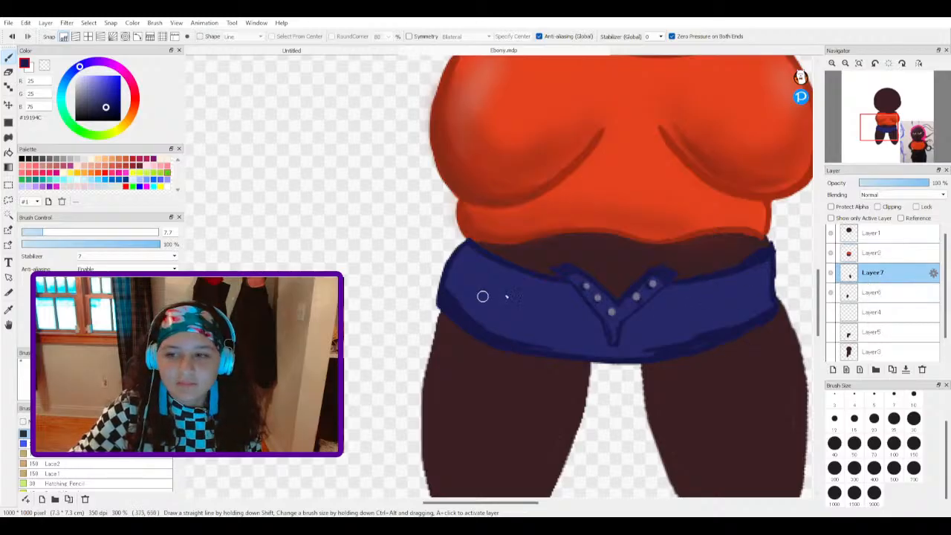
pyautogui.click(852, 256)
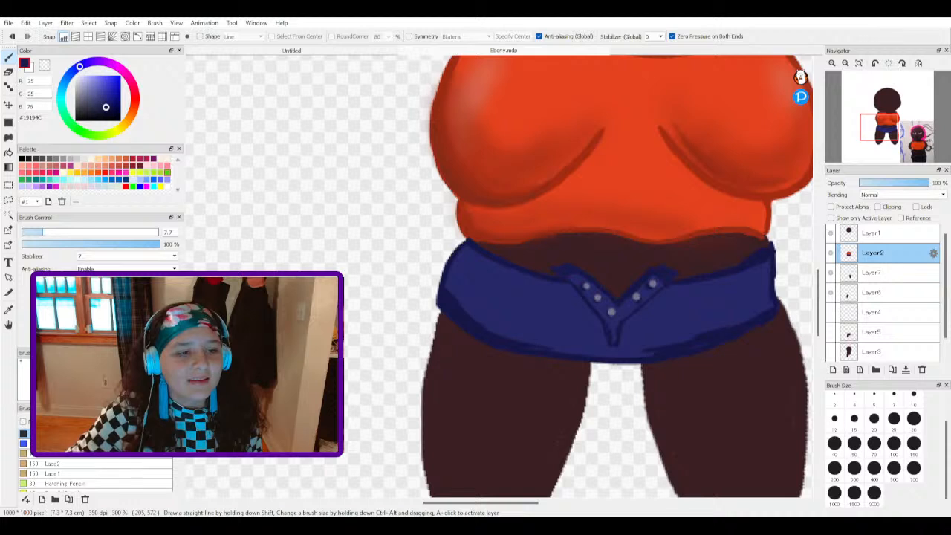
# Step: Try a lighter blue #3A3A95 highlight stroke inside the left edge of the shorts
pyautogui.click(9, 310)
pyautogui.click(459, 277)
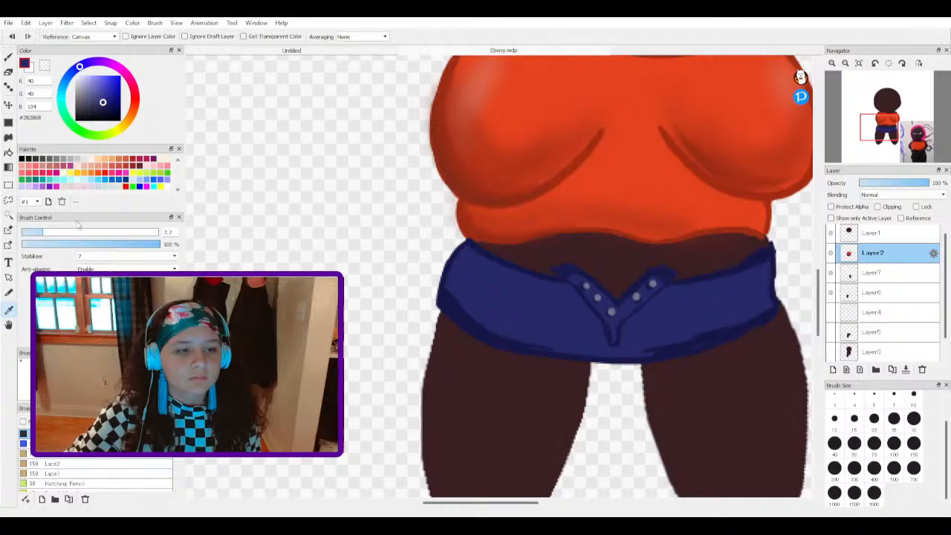
pyautogui.click(8, 57)
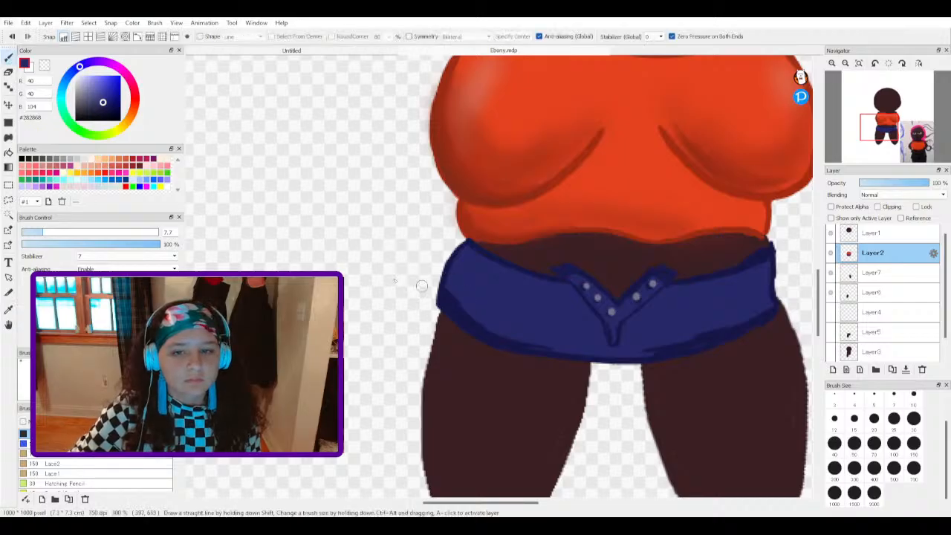
pyautogui.click(102, 98)
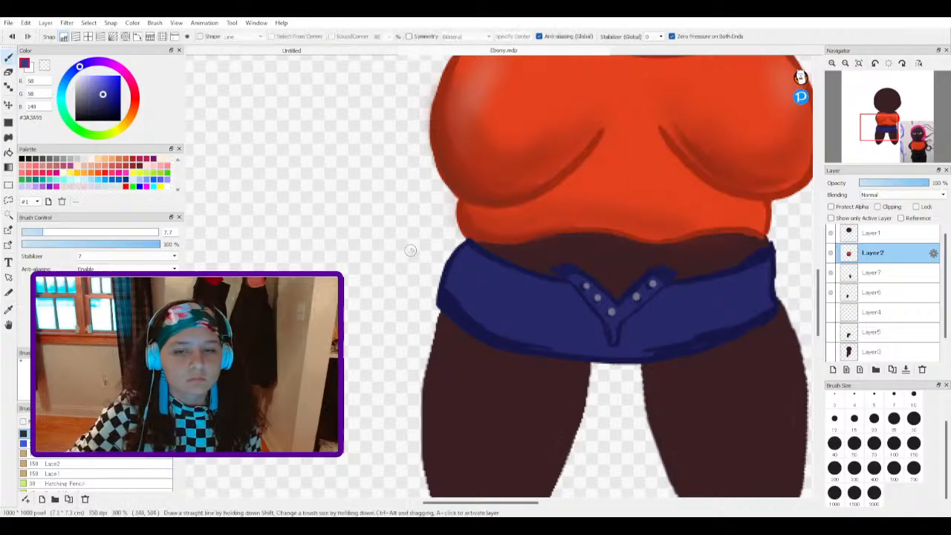
pyautogui.moveTo(455, 290); pyautogui.dragTo(455, 289)
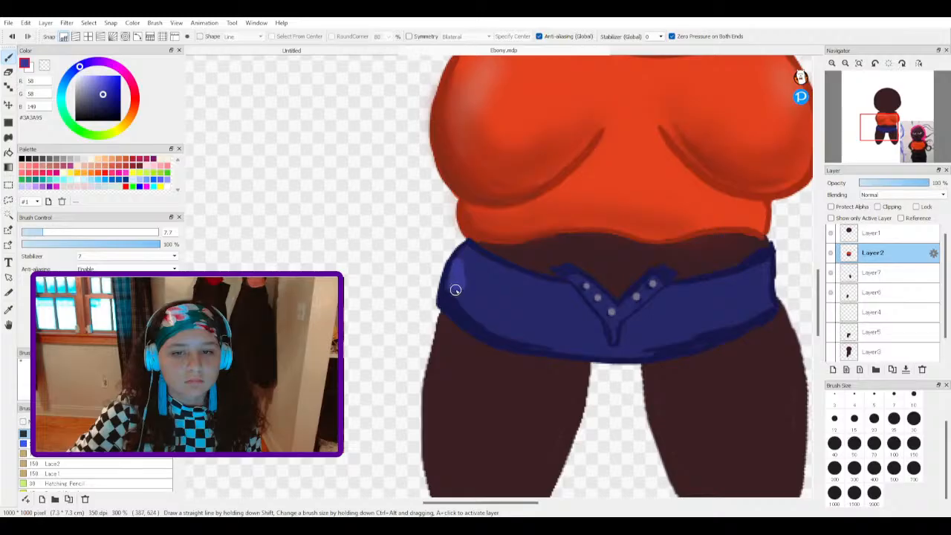
pyautogui.click(11, 35)
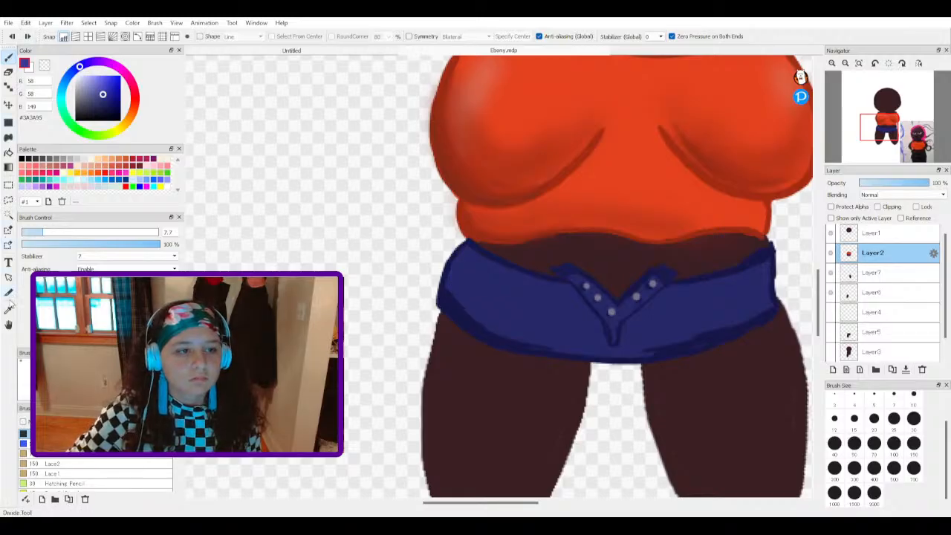
# Step: Sample the shorts' blue #282868 and brush over the darker outline along the curved hem
pyautogui.click(10, 309)
pyautogui.click(475, 281)
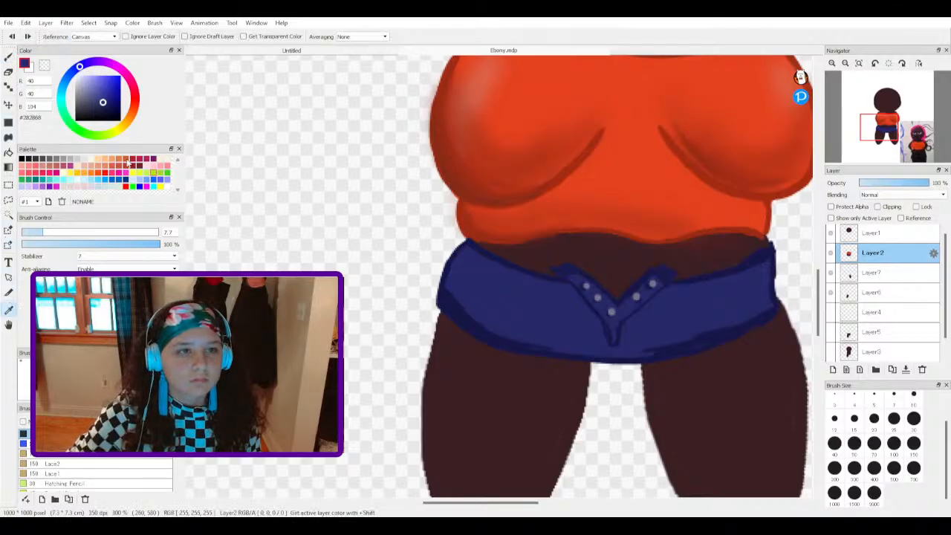
pyautogui.click(9, 59)
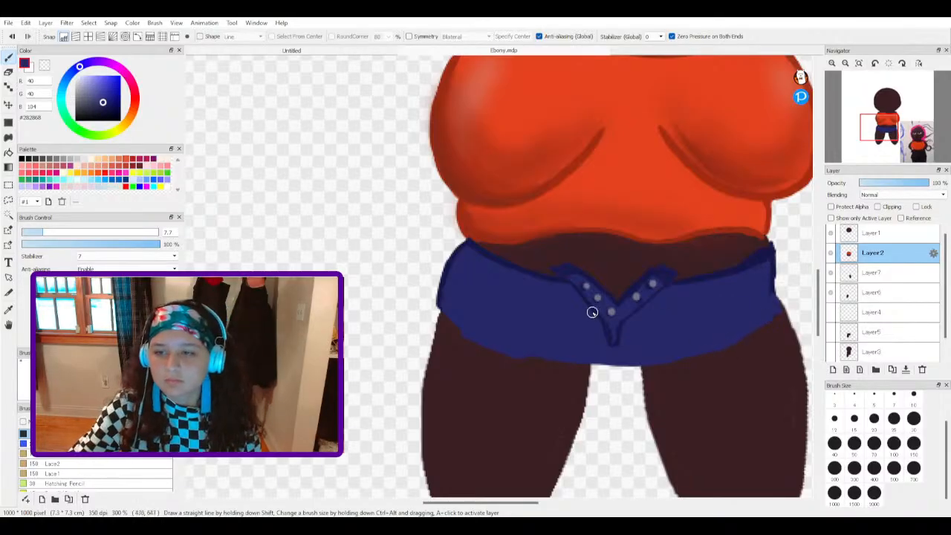
# Step: On Layer7, paint the right leg of the shorts in #282868, from the inner thigh to a flared outer hem
pyautogui.scroll(-1, 590, 314)
pyautogui.click(839, 274)
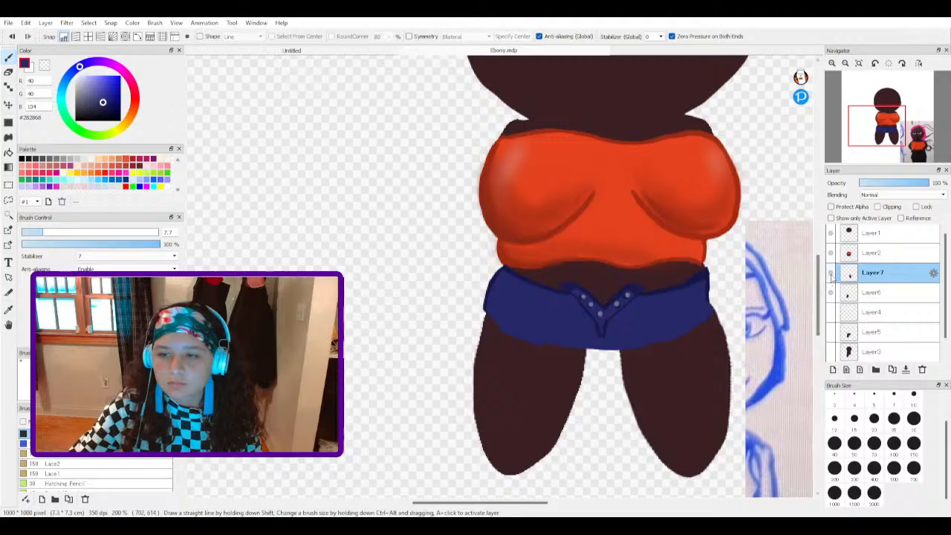
pyautogui.scroll(2, 668, 348)
pyautogui.scroll(-3, 541, 333)
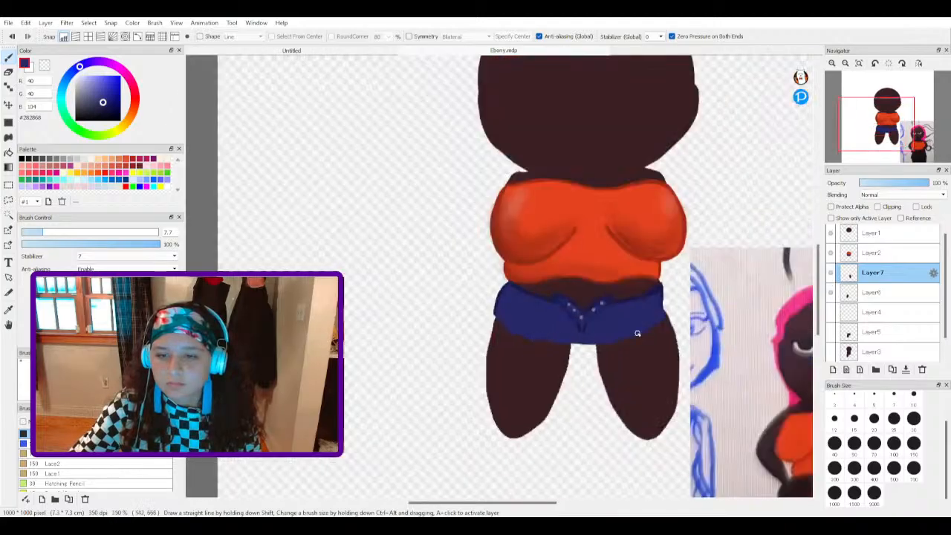
pyautogui.scroll(3, 571, 374)
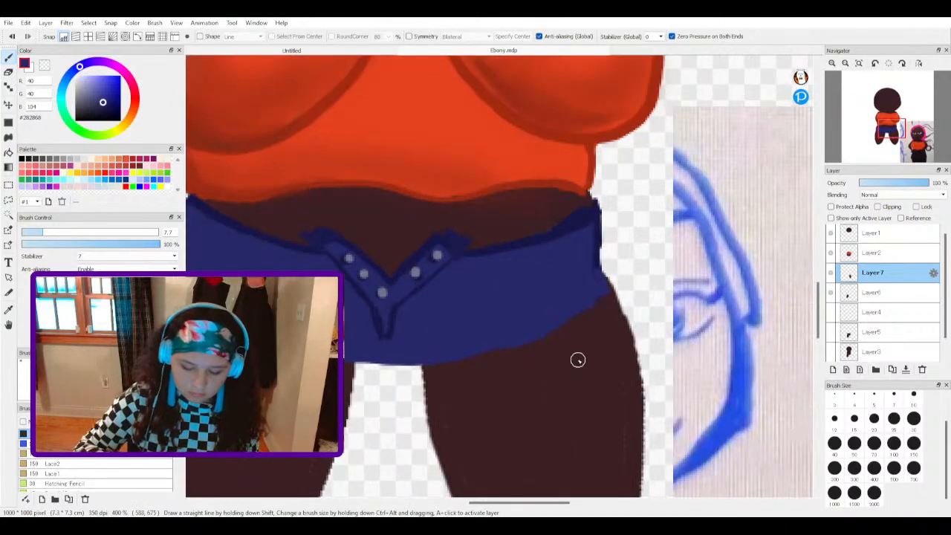
pyautogui.moveTo(418, 361); pyautogui.dragTo(419, 373)
pyautogui.scroll(3, 434, 369)
pyautogui.scroll(-3, 428, 365)
pyautogui.scroll(-4, 420, 365)
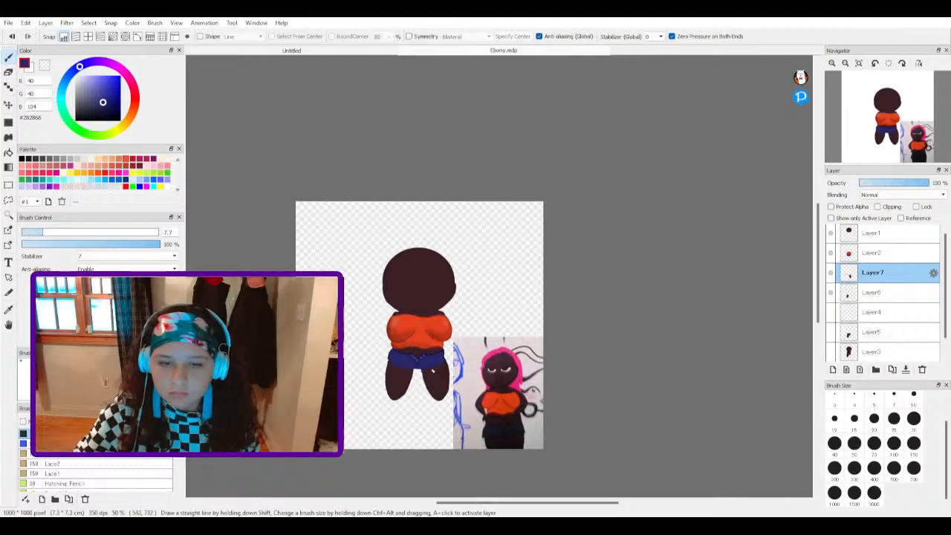
pyautogui.scroll(3, 436, 373)
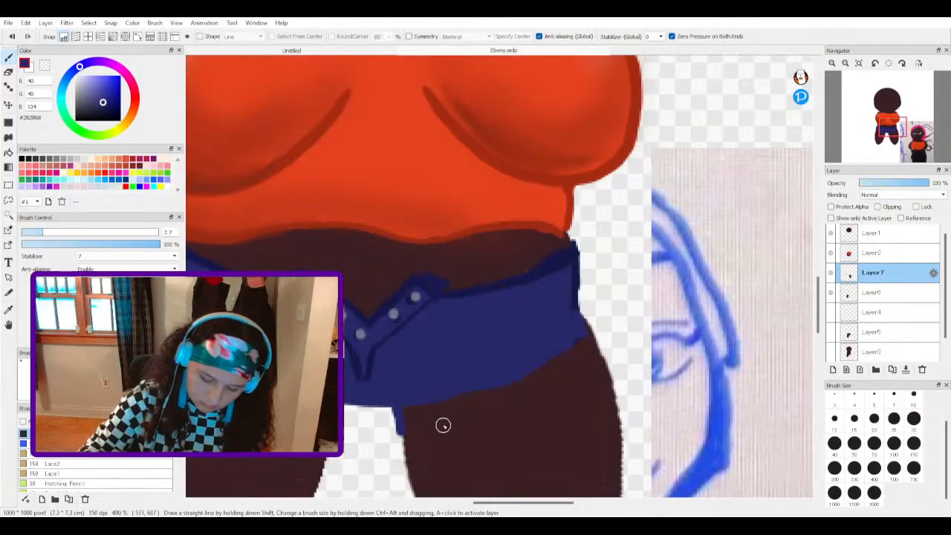
pyautogui.moveTo(404, 436)
pyautogui.mouseDown()
pyautogui.moveTo(502, 376)
pyautogui.moveTo(615, 371)
pyautogui.moveTo(569, 280)
pyautogui.moveTo(589, 340)
pyautogui.moveTo(569, 333)
pyautogui.moveTo(582, 351)
pyautogui.moveTo(562, 356)
pyautogui.moveTo(581, 350)
pyautogui.moveTo(572, 351)
pyautogui.moveTo(601, 361)
pyautogui.mouseUp()
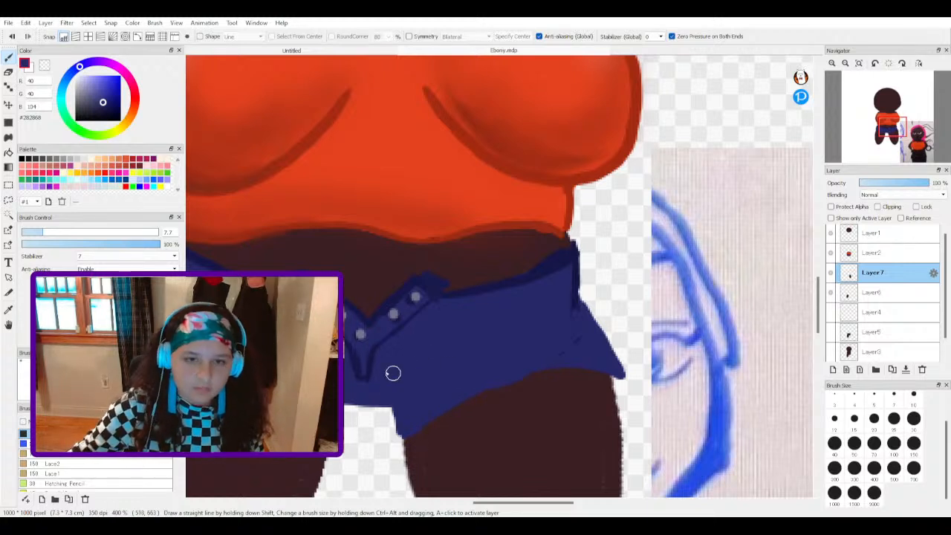
pyautogui.click(34, 32)
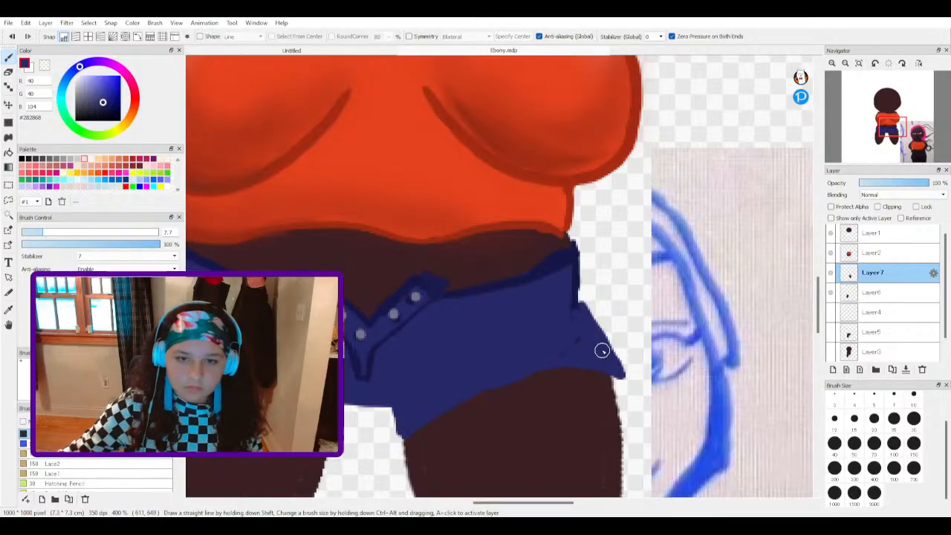
# Step: Paint the left leg of the shorts in the same blue, with a curved hem reaching the inner thigh and outer edge
pyautogui.scroll(2, 530, 357)
pyautogui.scroll(-4, 560, 382)
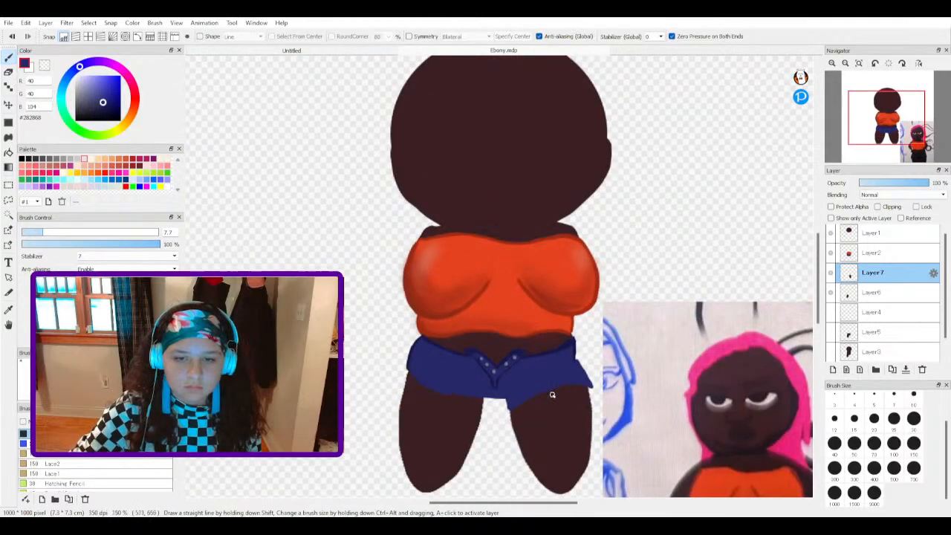
pyautogui.scroll(3, 408, 414)
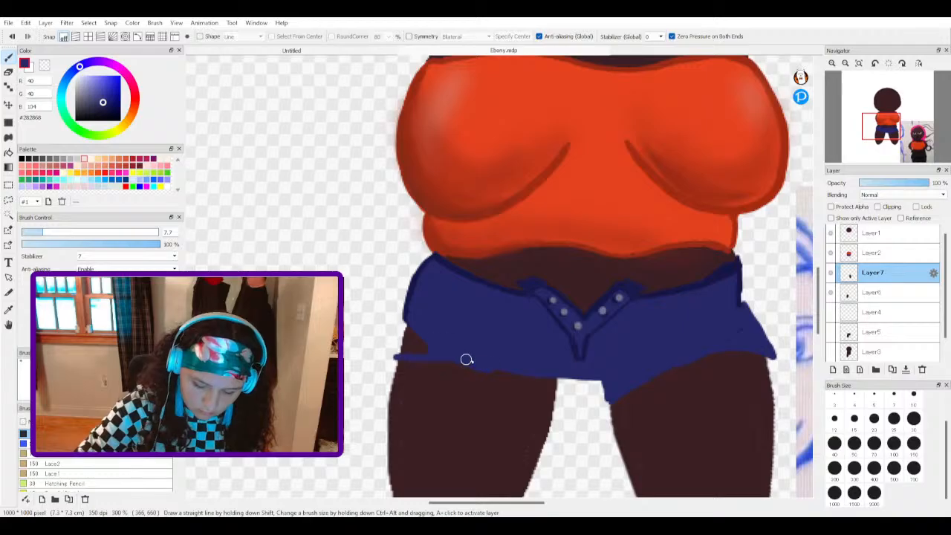
pyautogui.moveTo(547, 390); pyautogui.dragTo(558, 386)
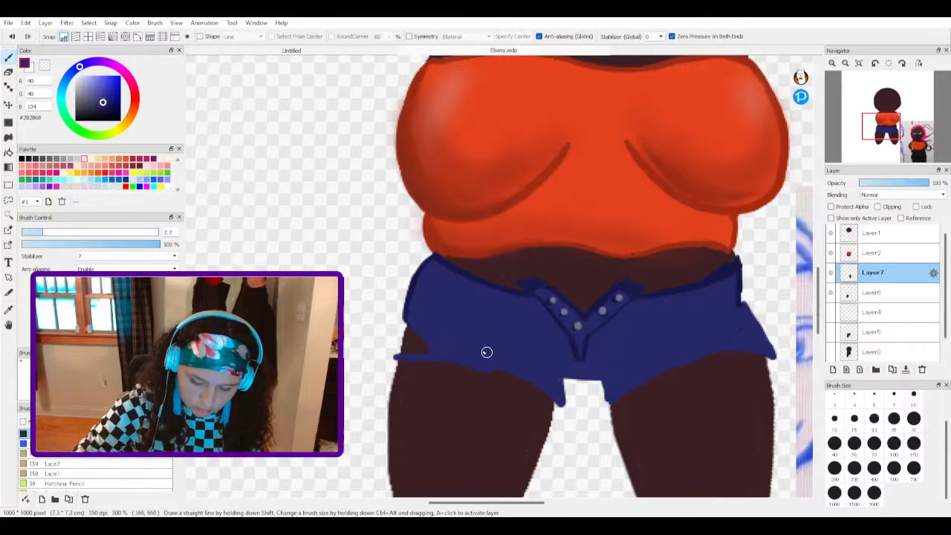
pyautogui.moveTo(398, 352); pyautogui.dragTo(407, 313)
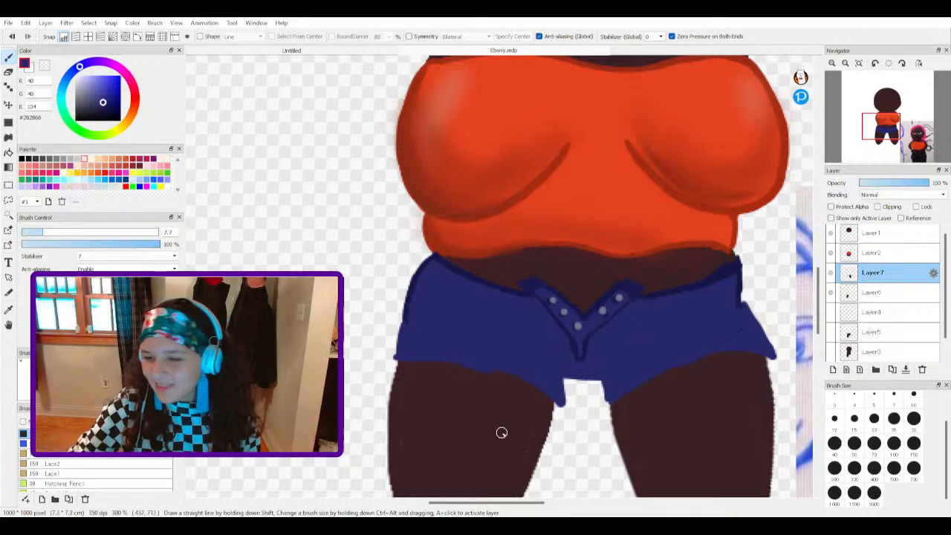
# Step: Select the right leg on Layer7 with a rectangle and transform it slightly wider, shifted about 5 px inward and down
pyautogui.scroll(2, 480, 384)
pyautogui.scroll(-6, 479, 384)
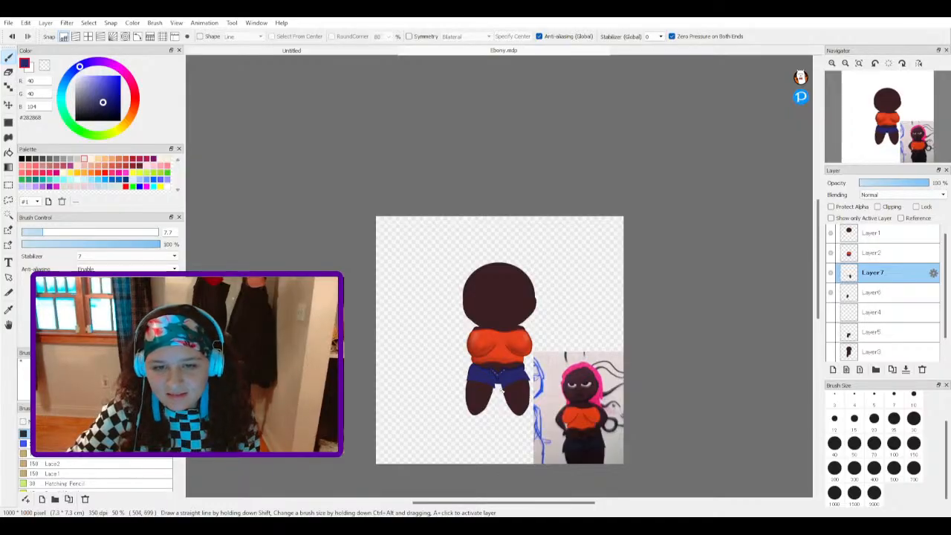
pyautogui.scroll(1, 501, 389)
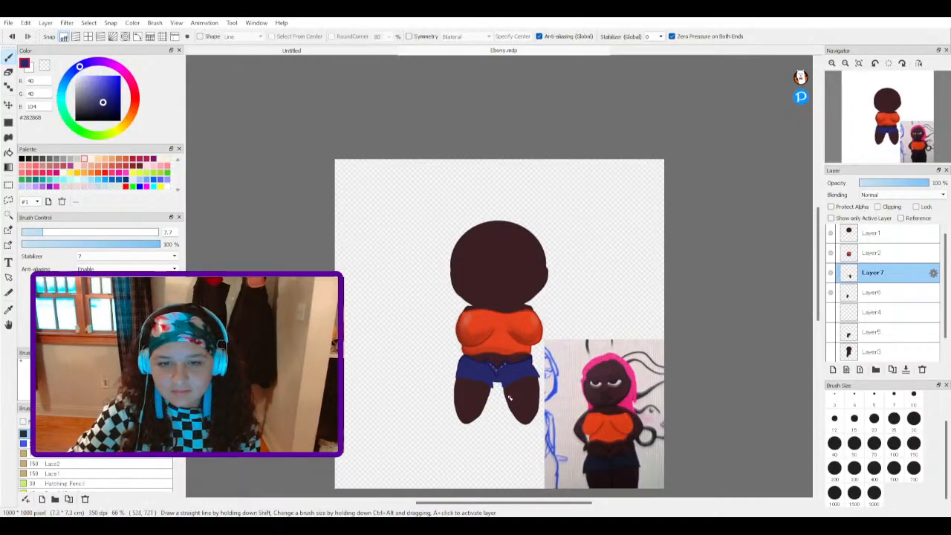
pyautogui.scroll(1, 509, 399)
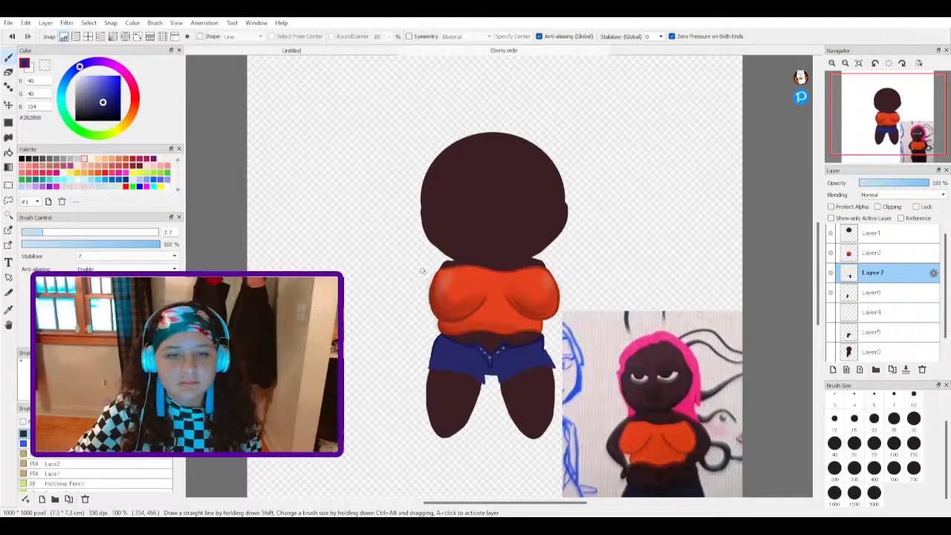
pyautogui.click(9, 183)
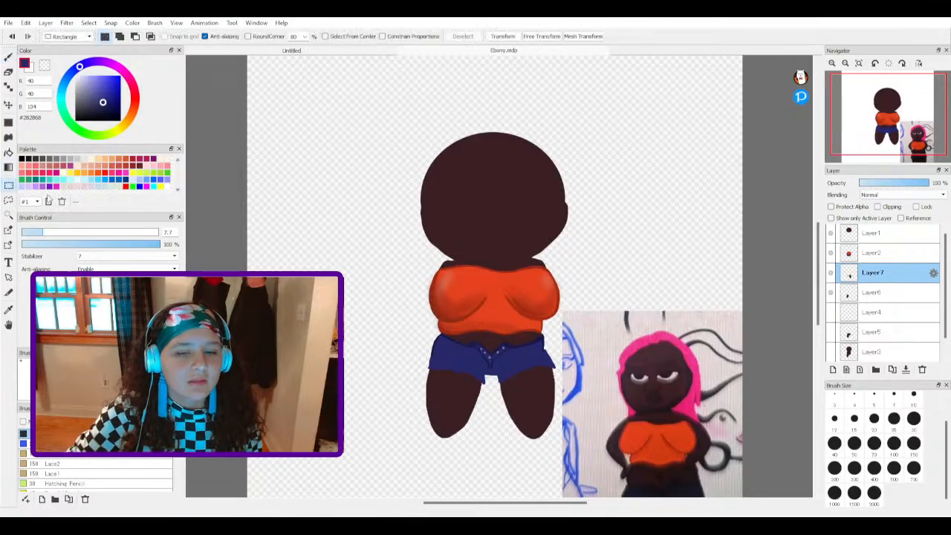
pyautogui.moveTo(484, 323); pyautogui.dragTo(596, 454)
pyautogui.click(502, 36)
pyautogui.moveTo(536, 371)
pyautogui.mouseDown()
pyautogui.moveTo(569, 362)
pyautogui.moveTo(658, 294)
pyautogui.moveTo(531, 378)
pyautogui.mouseUp()
pyautogui.moveTo(590, 391)
pyautogui.mouseDown()
pyautogui.moveTo(599, 392)
pyautogui.moveTo(568, 405)
pyautogui.moveTo(598, 391)
pyautogui.mouseUp()
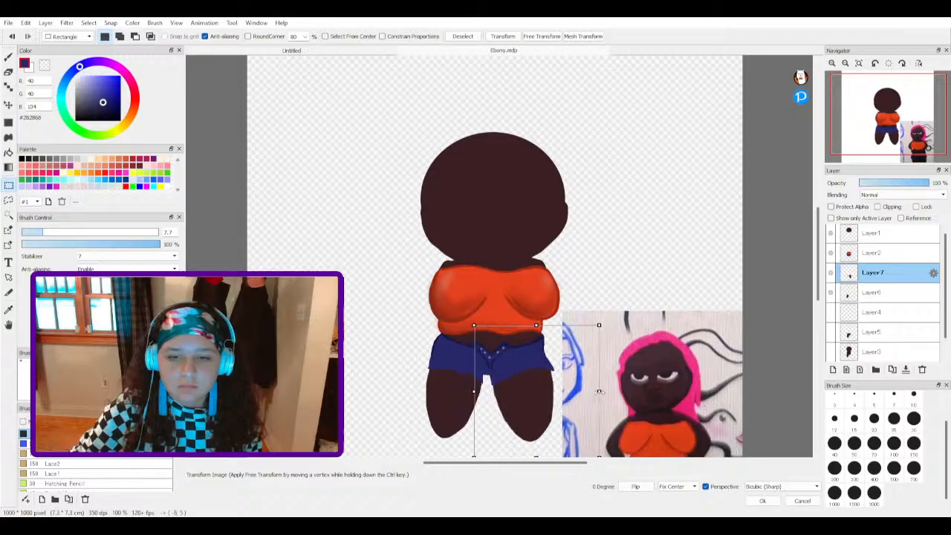
pyautogui.click(762, 500)
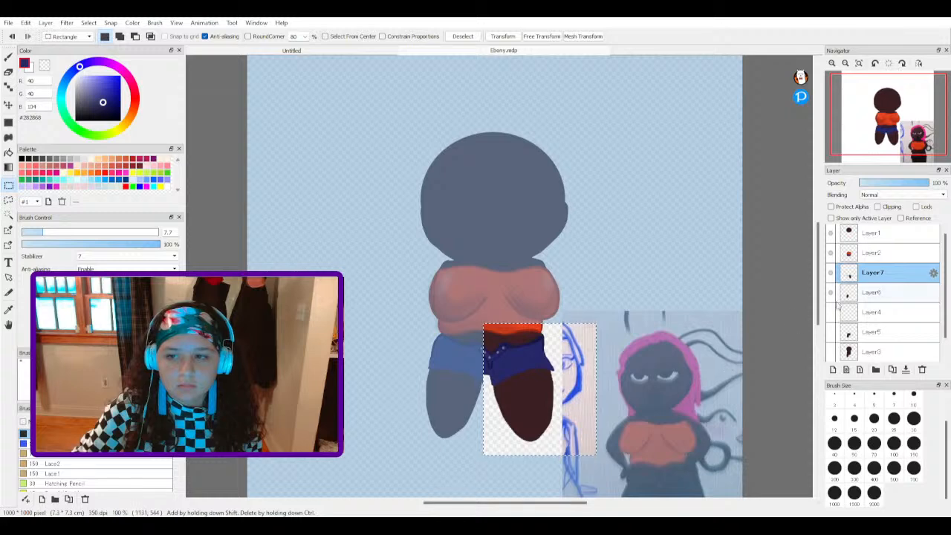
# Step: Select the left leg on Layer6 with a rectangle and transform it slightly wider and about 16 px lower
pyautogui.moveTo(375, 314); pyautogui.dragTo(519, 465)
pyautogui.click(502, 35)
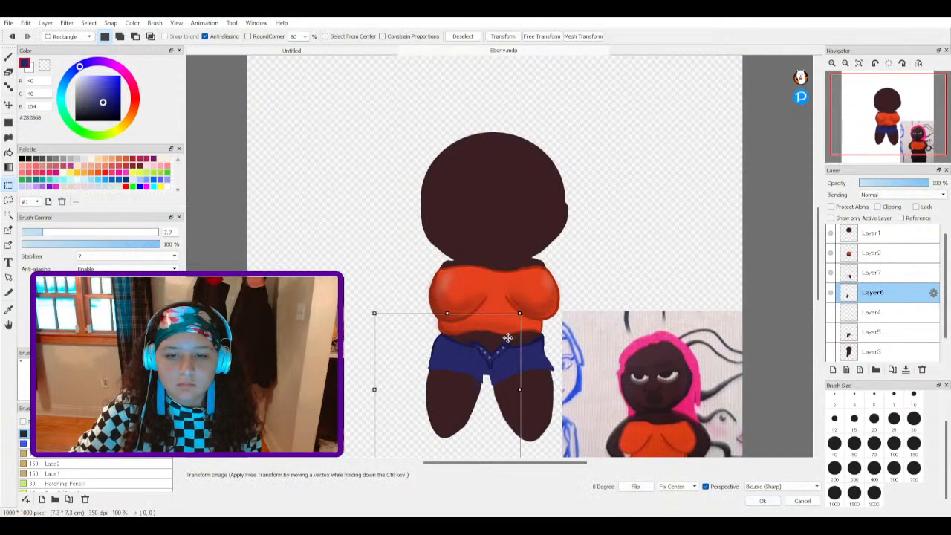
pyautogui.moveTo(521, 388); pyautogui.dragTo(504, 401)
pyautogui.moveTo(502, 401); pyautogui.dragTo(503, 403)
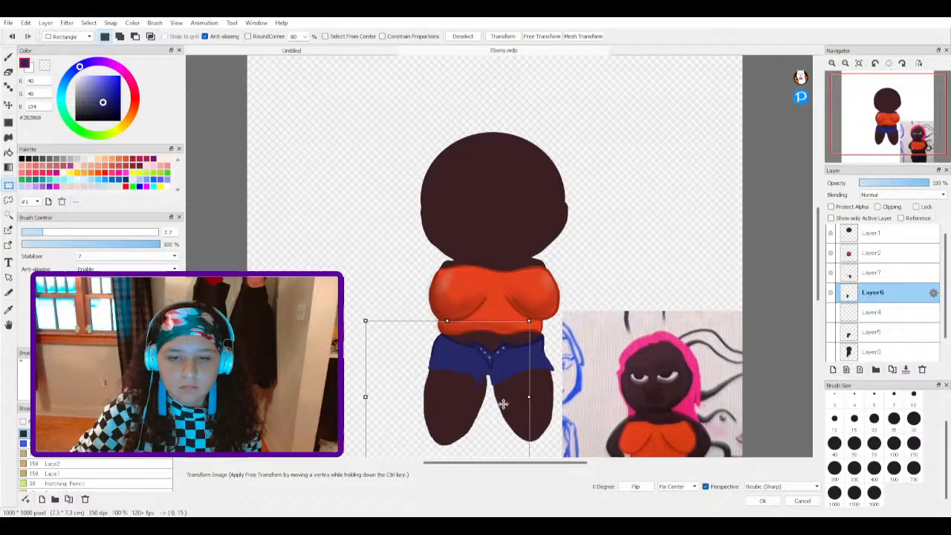
pyautogui.moveTo(503, 403)
pyautogui.mouseDown()
pyautogui.moveTo(500, 394)
pyautogui.moveTo(503, 404)
pyautogui.mouseUp()
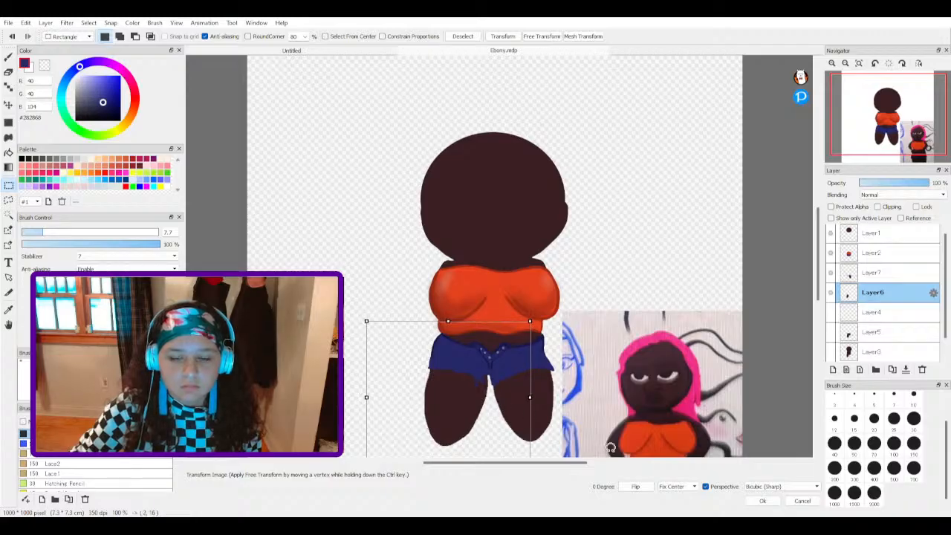
pyautogui.click(762, 501)
# Step: Make Layer7 the active layer and clear the rectangular selection around the left leg
pyautogui.click(830, 272)
pyautogui.click(850, 275)
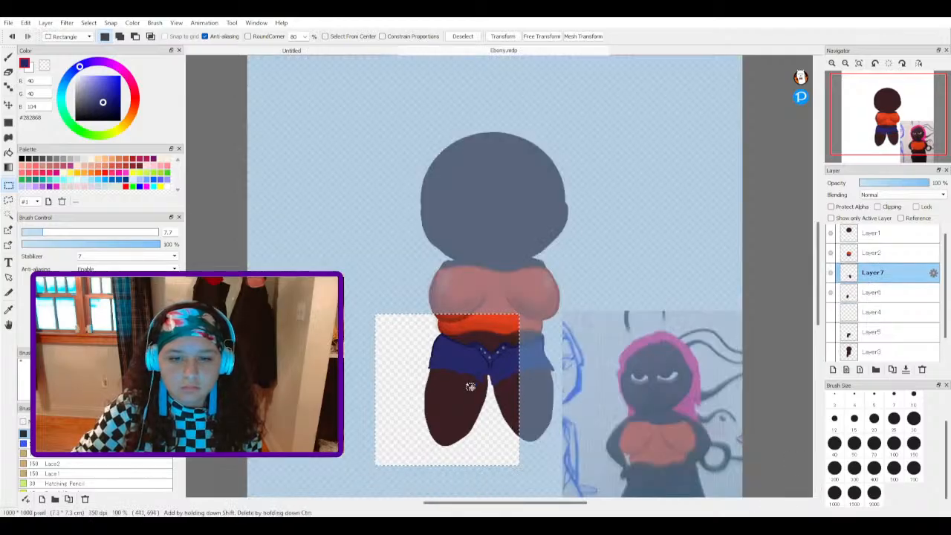
pyautogui.press('e')
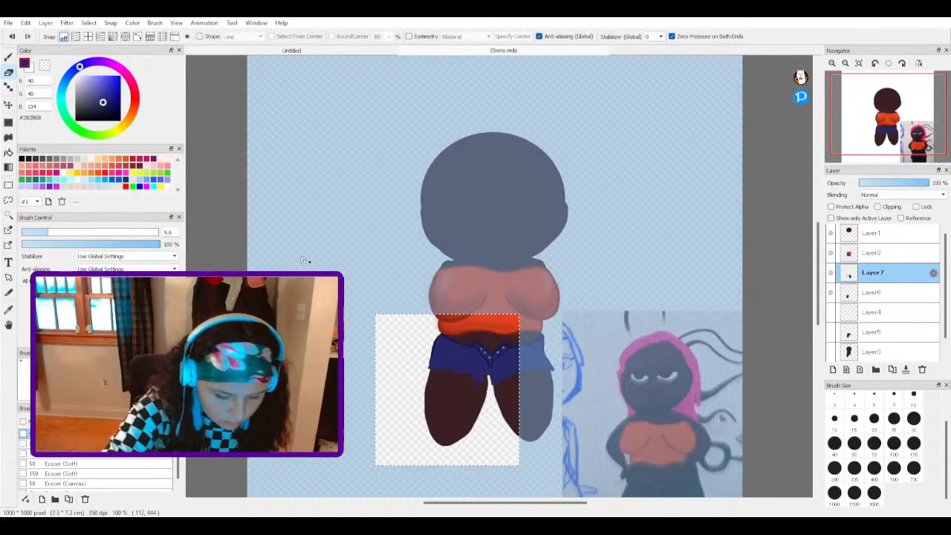
pyautogui.press('m')
pyautogui.hotkey('ctrl', 'd')
pyautogui.click(291, 51)
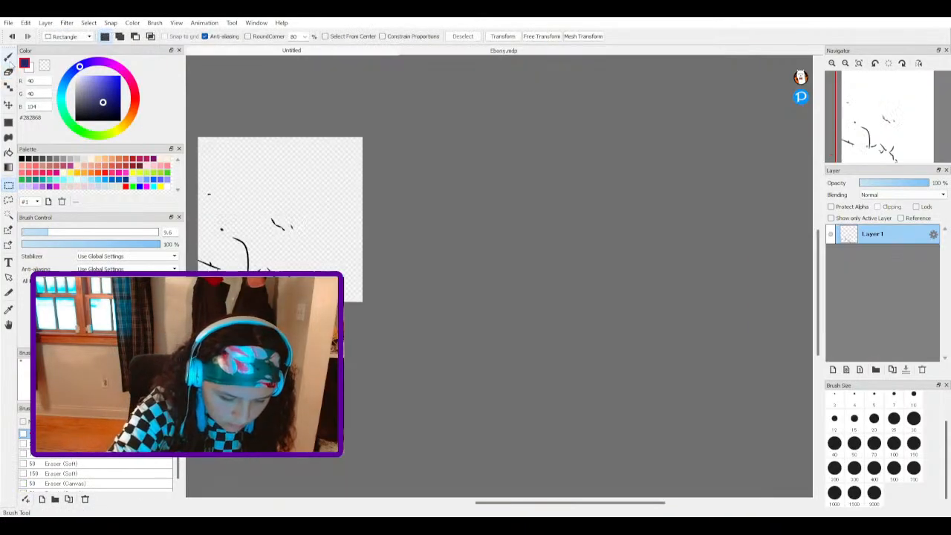
pyautogui.click(8, 59)
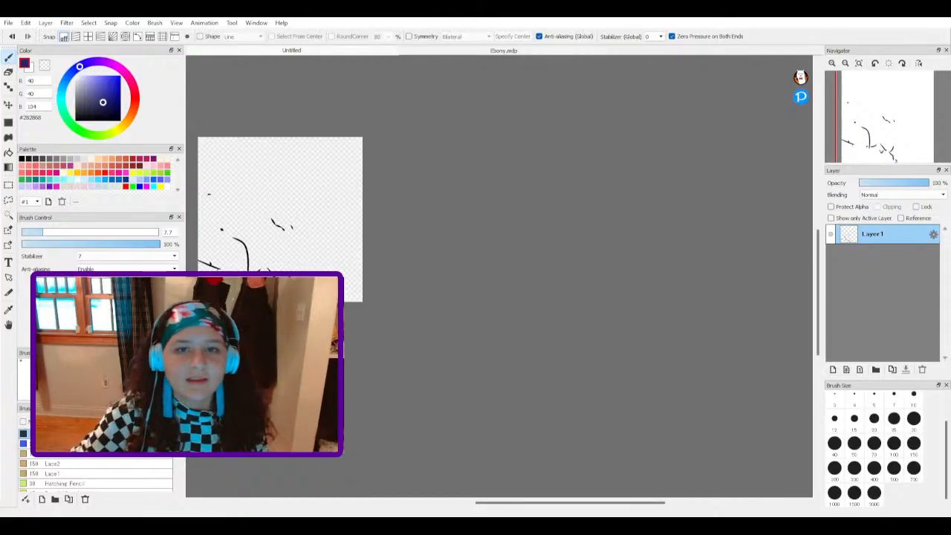
pyautogui.click(445, 49)
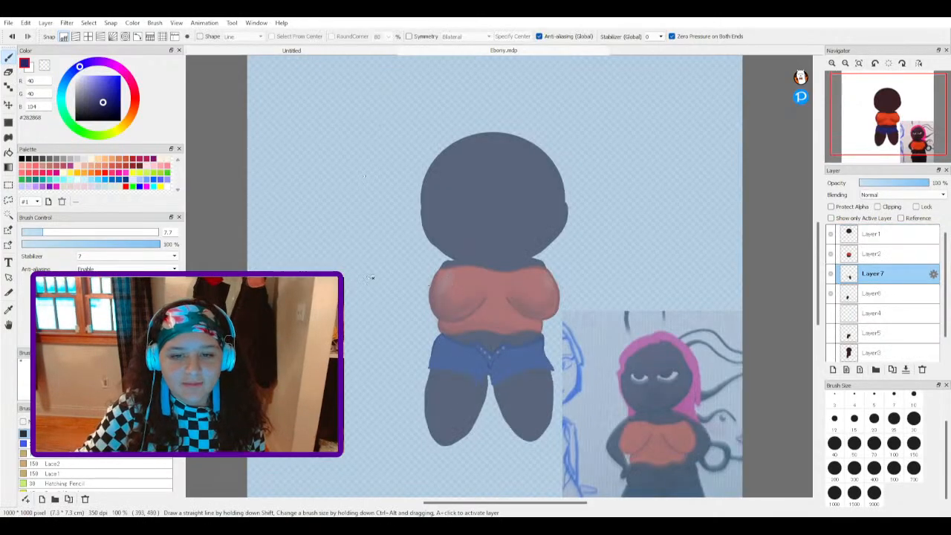
pyautogui.click(9, 185)
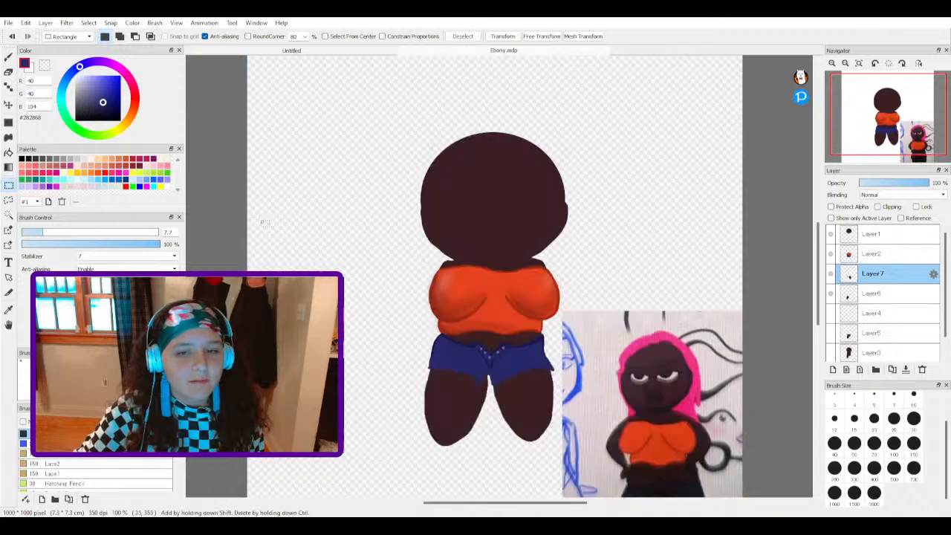
pyautogui.press('b')
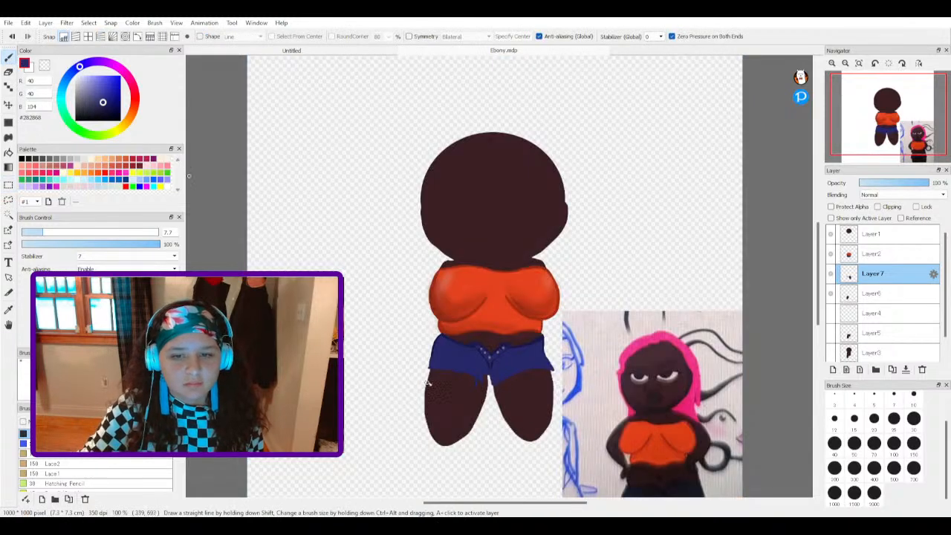
# Step: On Layer7, erase the blue shorts paint hanging over the left thigh, from the inner thigh to the outer hip
pyautogui.scroll(2, 458, 380)
pyautogui.click(9, 72)
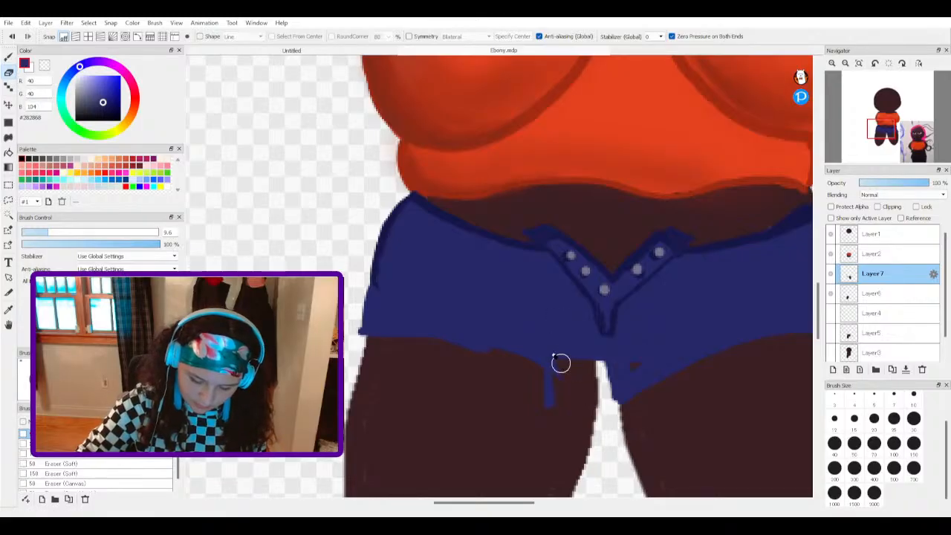
pyautogui.moveTo(389, 322)
pyautogui.mouseDown()
pyautogui.moveTo(407, 331)
pyautogui.moveTo(368, 329)
pyautogui.mouseUp()
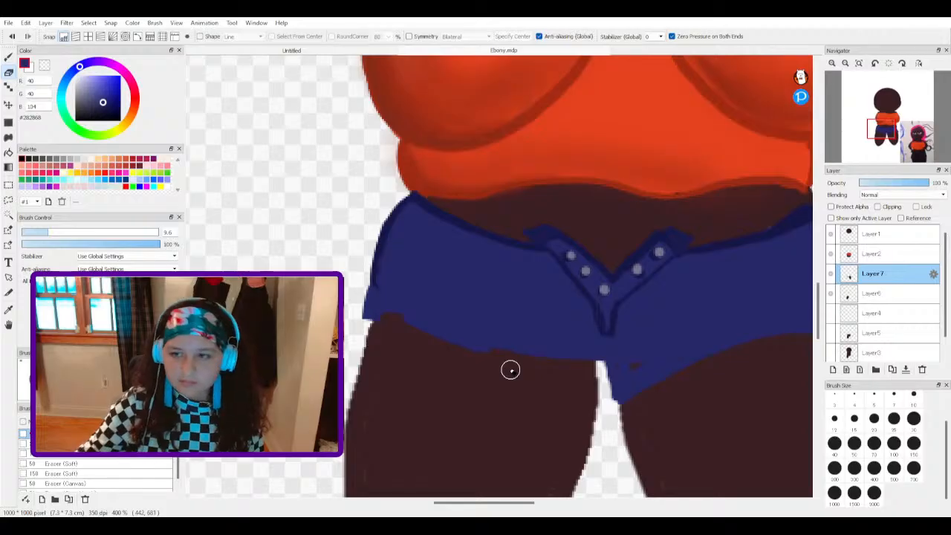
pyautogui.click(831, 274)
pyautogui.click(831, 274)
pyautogui.click(831, 274)
pyautogui.click(831, 274)
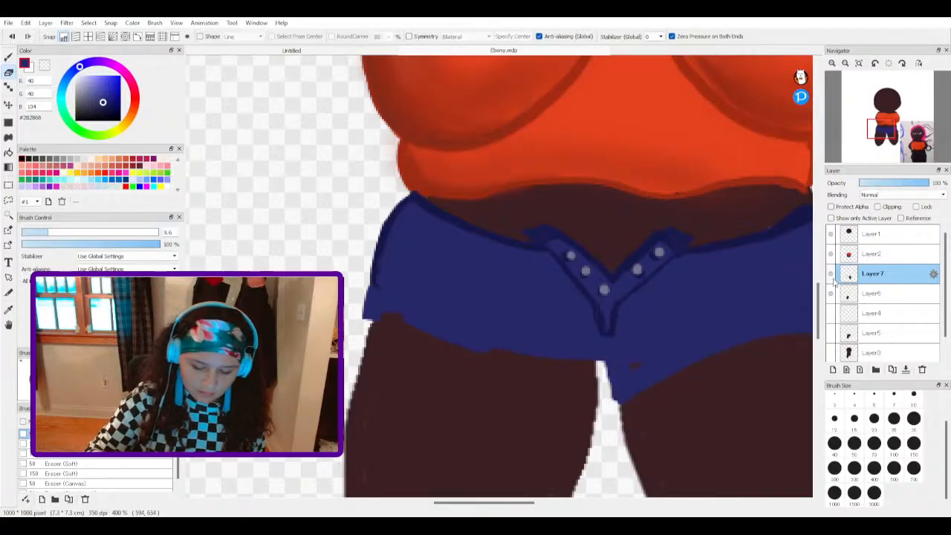
pyautogui.moveTo(380, 299); pyautogui.dragTo(377, 320)
pyautogui.moveTo(365, 272); pyautogui.dragTo(369, 314)
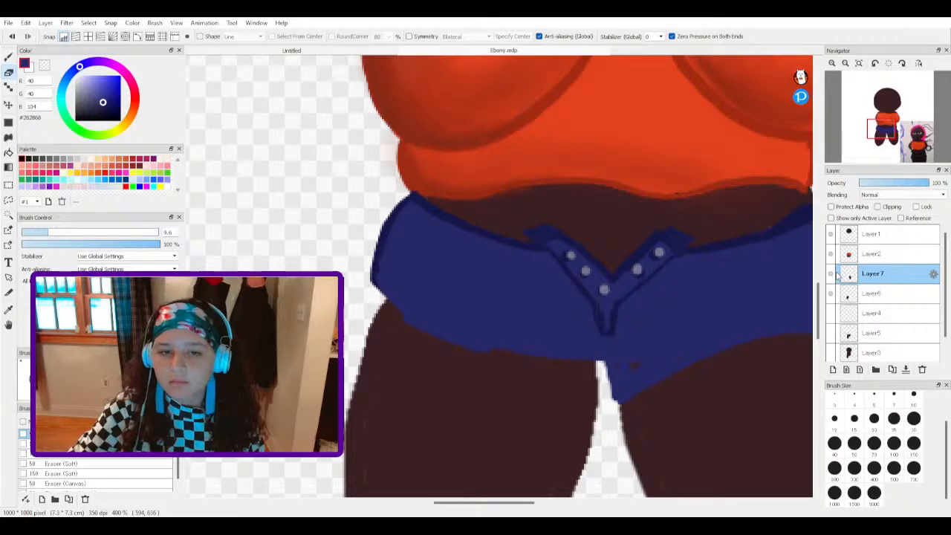
# Step: On Layer6, repaint the left shorts leg in #282868 with a flared outer hem, and cover the brown gap near the crotch on Layer7
pyautogui.click(861, 293)
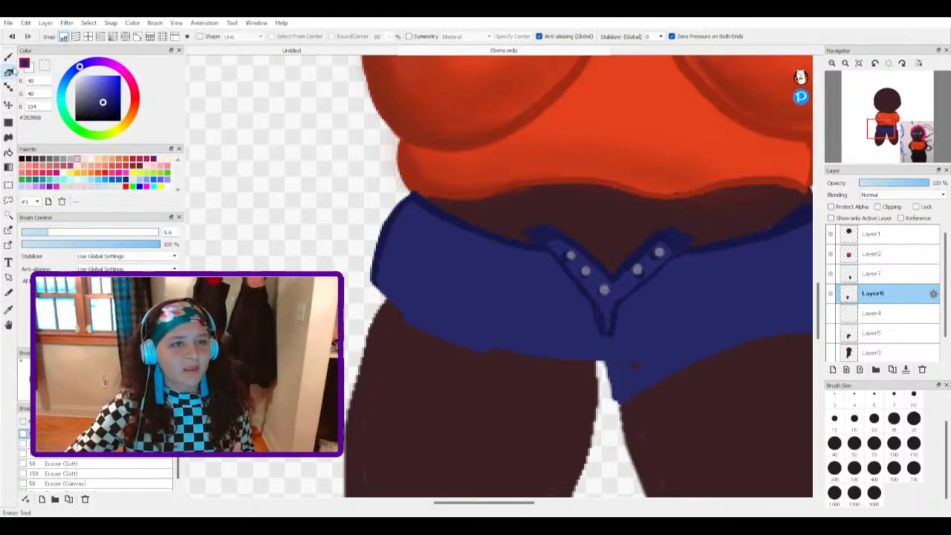
pyautogui.click(9, 59)
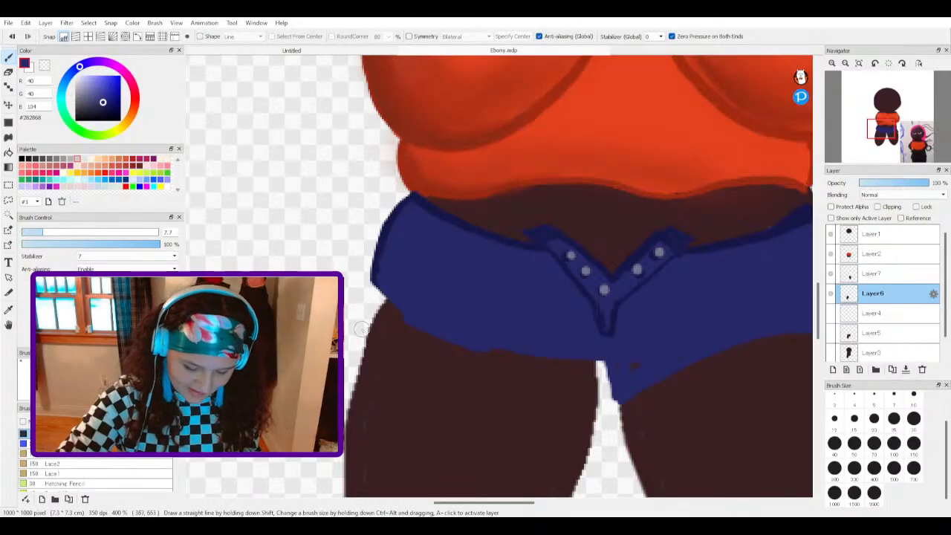
pyautogui.moveTo(353, 333)
pyautogui.mouseDown()
pyautogui.moveTo(465, 346)
pyautogui.moveTo(601, 399)
pyautogui.moveTo(609, 378)
pyautogui.moveTo(601, 397)
pyautogui.moveTo(601, 354)
pyautogui.moveTo(601, 381)
pyautogui.mouseUp()
pyautogui.moveTo(350, 329)
pyautogui.mouseDown()
pyautogui.moveTo(385, 249)
pyautogui.moveTo(369, 282)
pyautogui.moveTo(370, 264)
pyautogui.moveTo(352, 329)
pyautogui.moveTo(375, 309)
pyautogui.mouseUp()
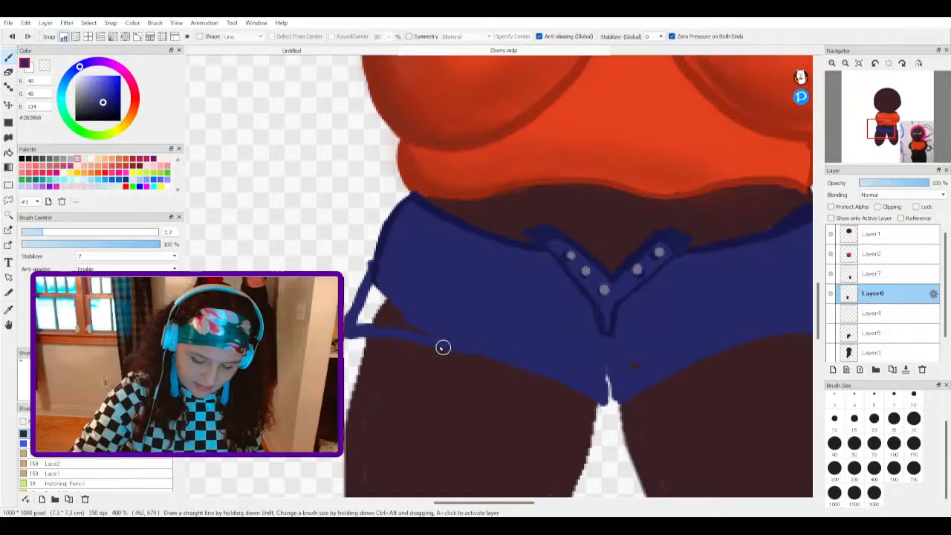
pyautogui.moveTo(381, 303)
pyautogui.mouseDown()
pyautogui.moveTo(359, 325)
pyautogui.moveTo(381, 324)
pyautogui.moveTo(358, 314)
pyautogui.moveTo(391, 304)
pyautogui.mouseUp()
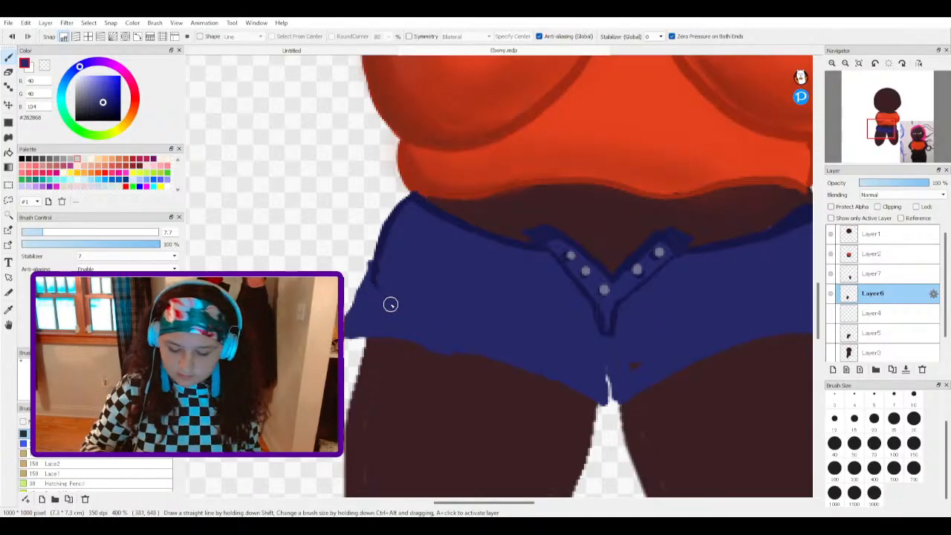
pyautogui.click(853, 275)
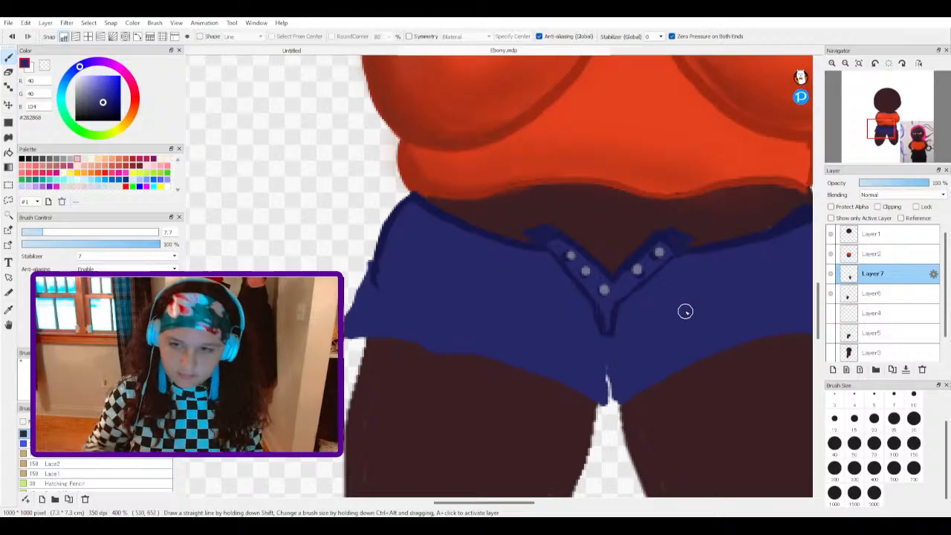
# Step: Compare the shorts and legs with Layer7 and Layer6 hidden and shown, and examine the right hip up close
pyautogui.scroll(4, 497, 359)
pyautogui.scroll(-7, 496, 362)
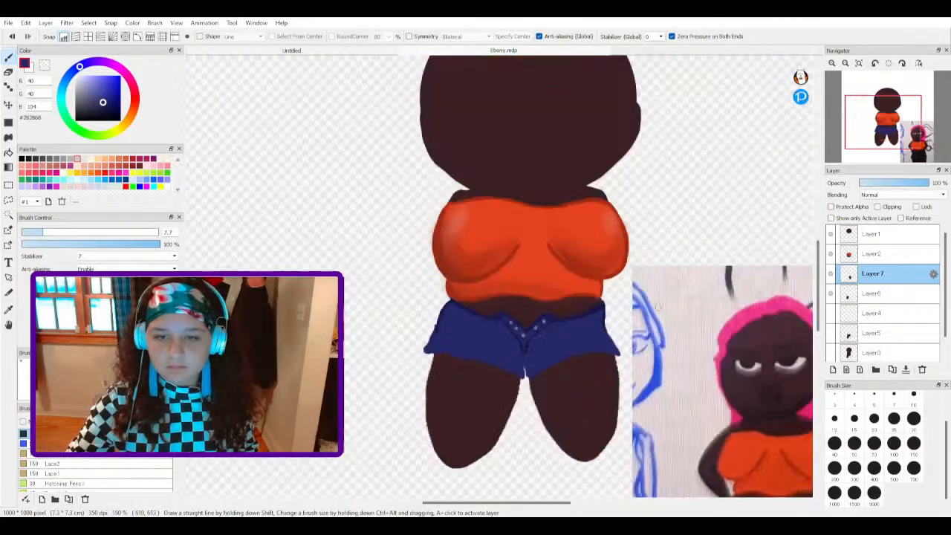
pyautogui.hotkey('ctrl', 'z')
pyautogui.hotkey('ctrl', 'z')
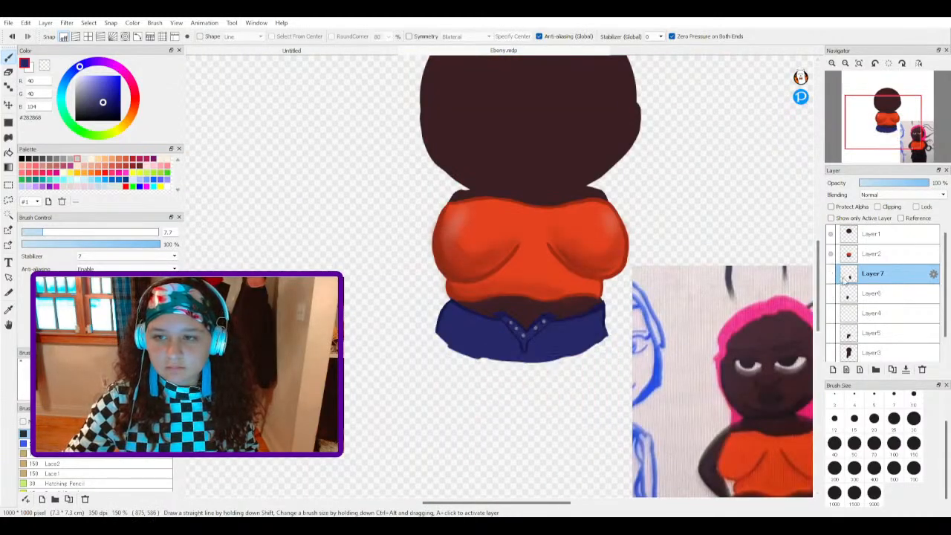
pyautogui.hotkey('ctrl', 'y')
pyautogui.hotkey('ctrl', 'y')
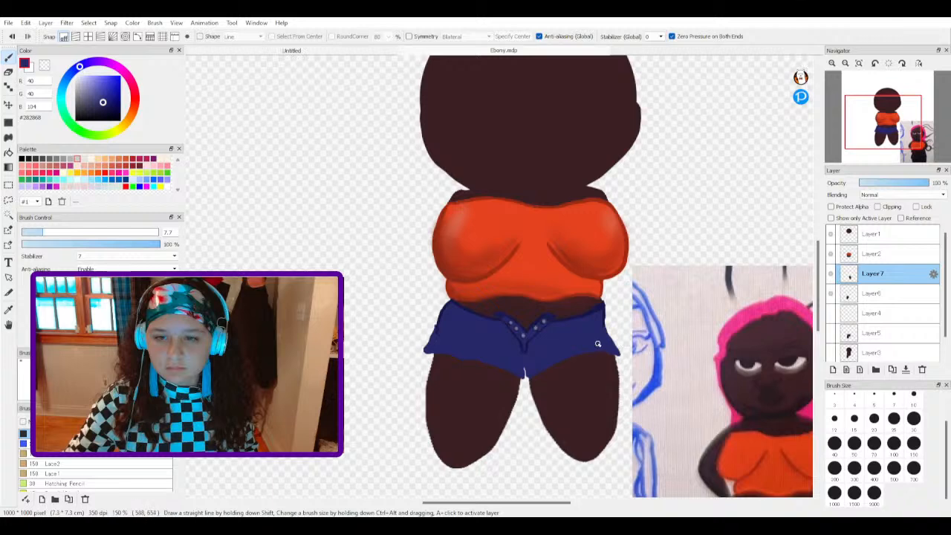
pyautogui.scroll(3, 597, 344)
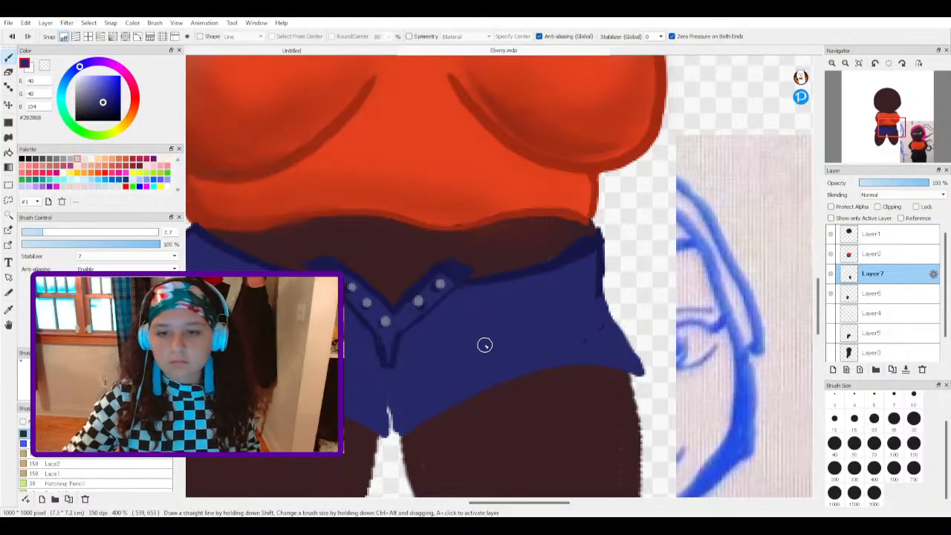
pyautogui.click(830, 274)
pyautogui.click(830, 274)
pyautogui.click(830, 275)
pyautogui.click(831, 294)
pyautogui.click(861, 254)
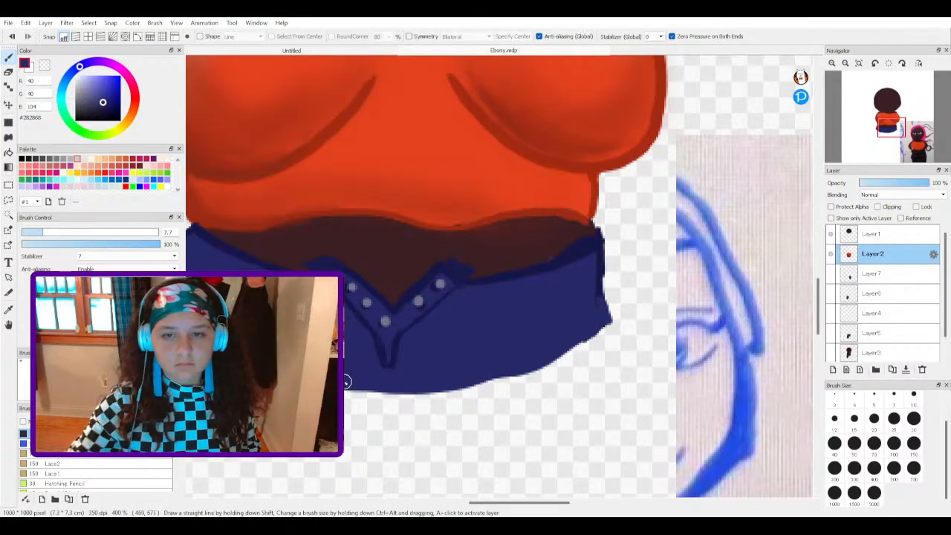
pyautogui.scroll(2, 416, 349)
pyautogui.scroll(-4, 433, 367)
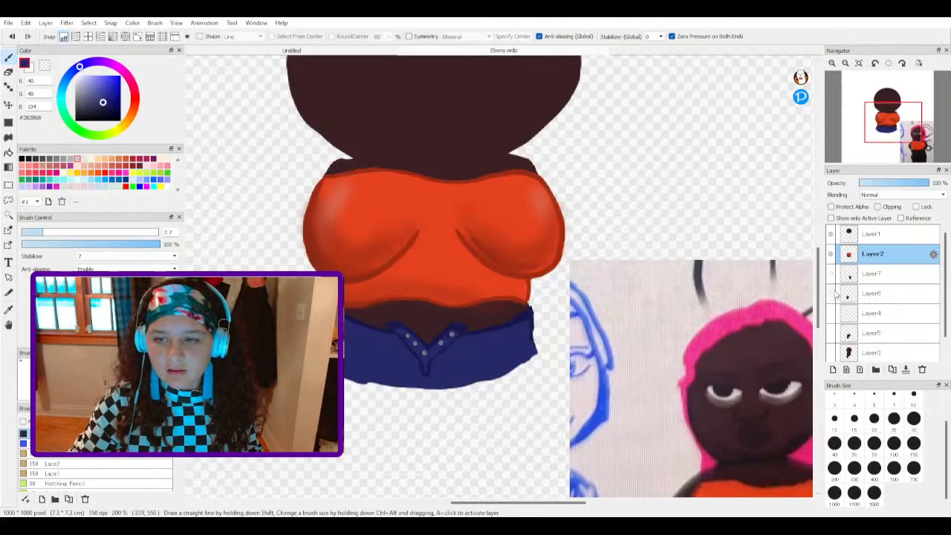
pyautogui.scroll(3, 553, 362)
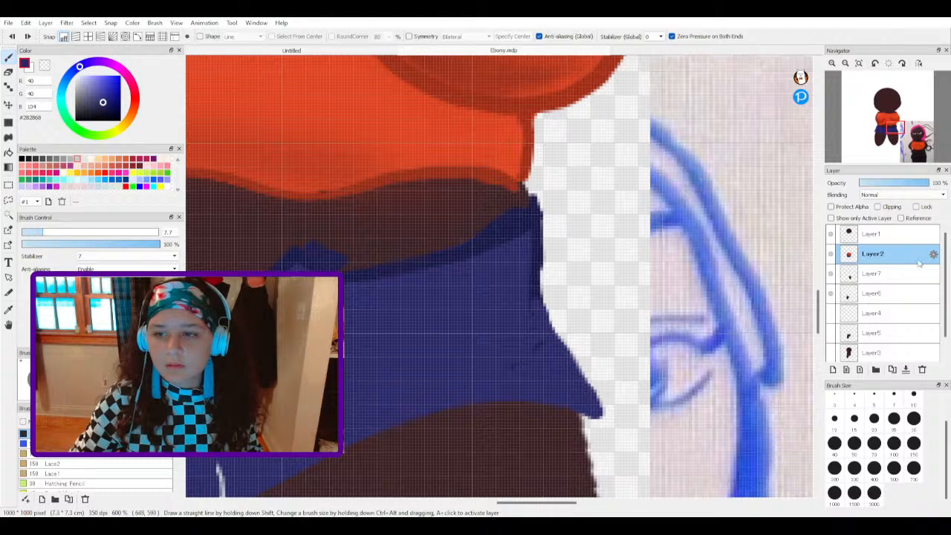
# Step: On Layer7, clean up the stray marks inside the shorts near the right hip, painting over them in #282868
pyautogui.click(891, 273)
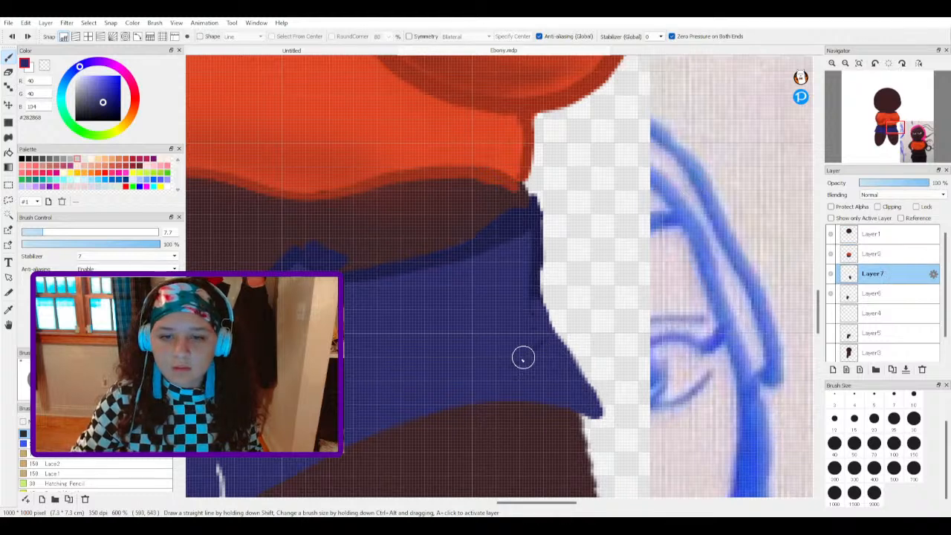
pyautogui.click(888, 254)
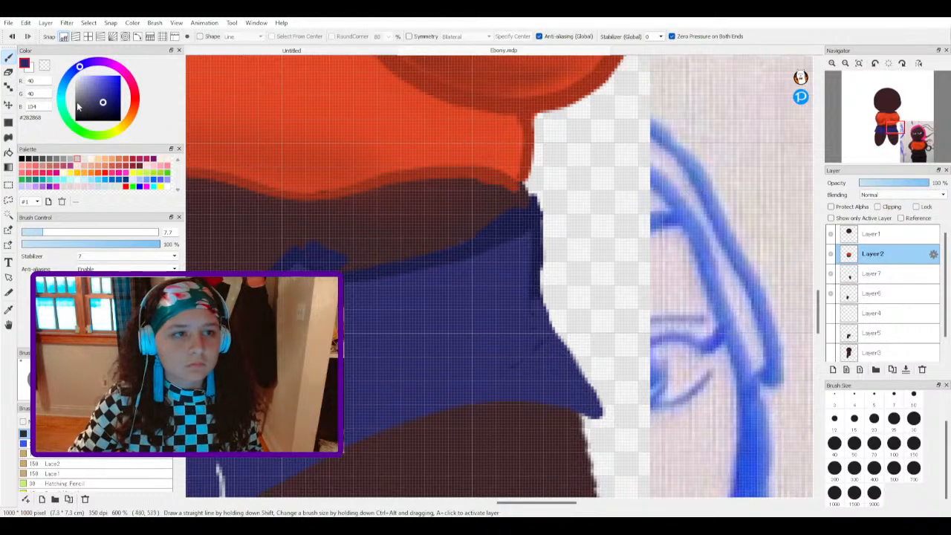
pyautogui.press('e')
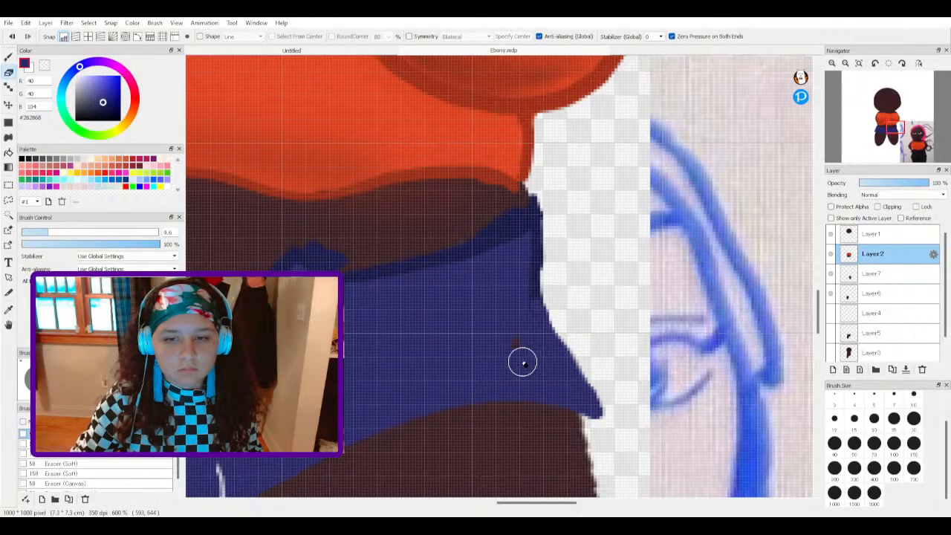
pyautogui.click(845, 274)
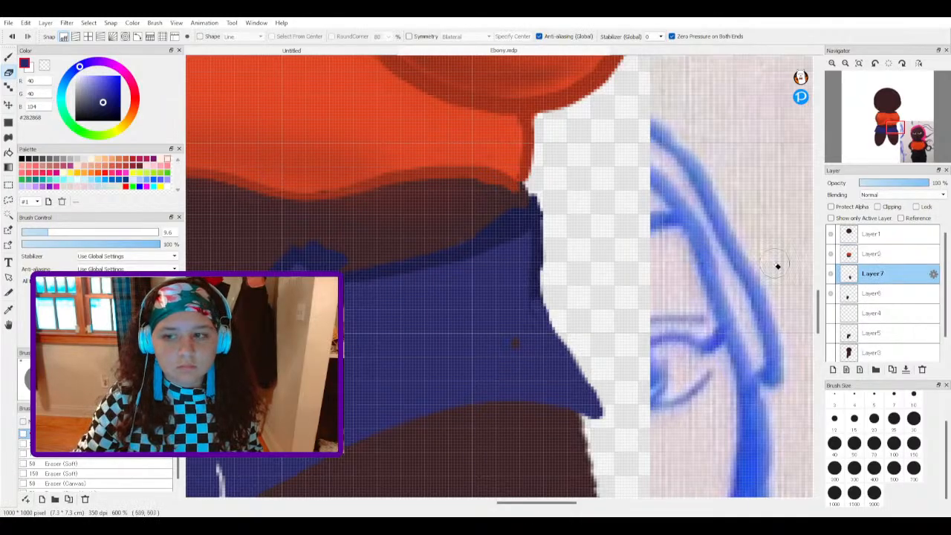
pyautogui.press('p')
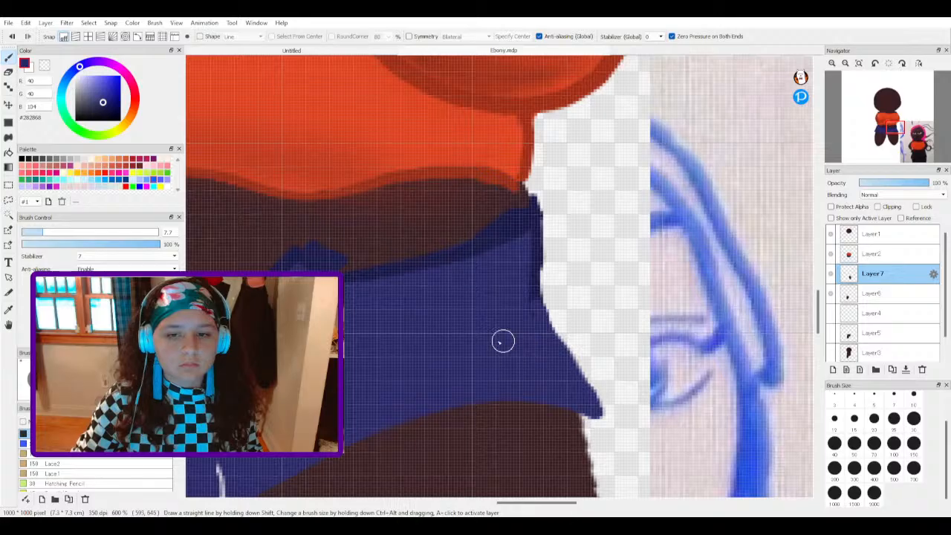
# Step: Examine the whole figure and the shorts against the reference image at different magnifications
pyautogui.scroll(-10, 483, 354)
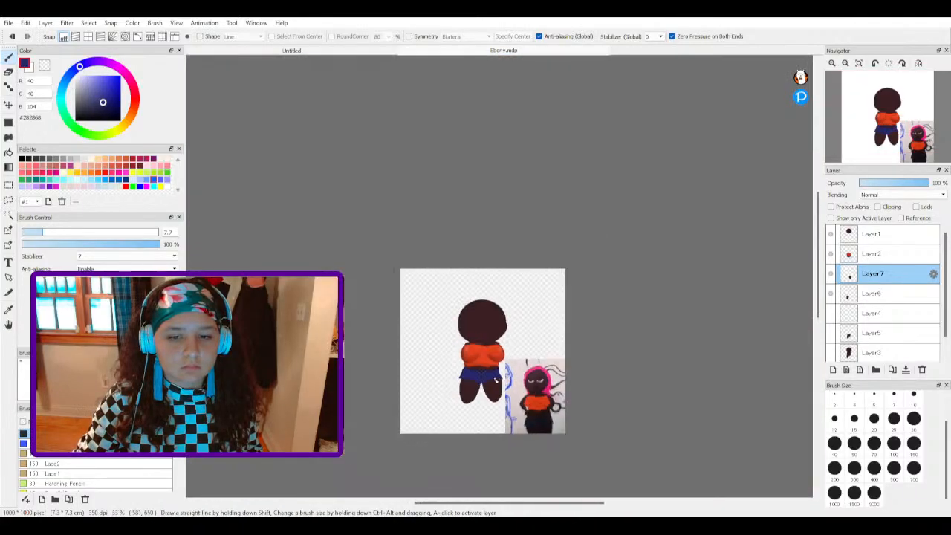
pyautogui.scroll(5, 480, 389)
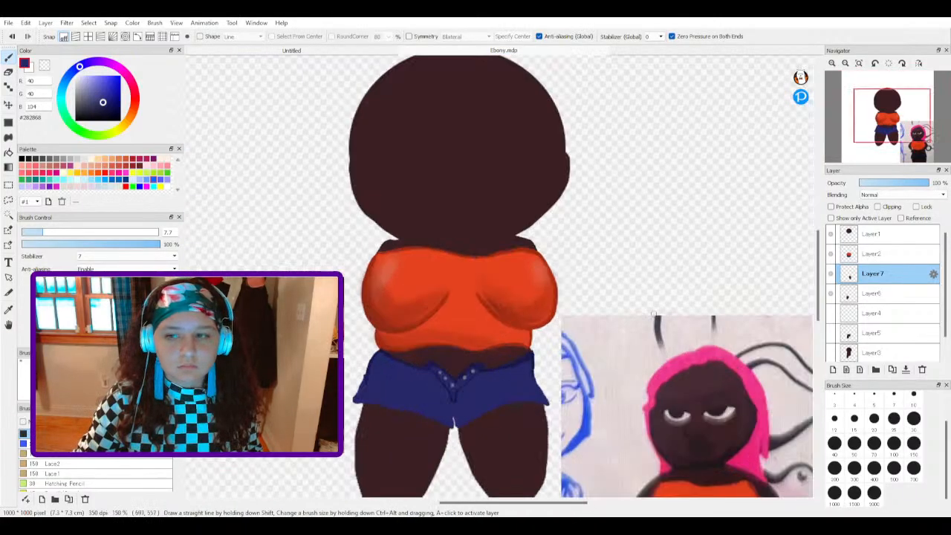
pyautogui.click(829, 280)
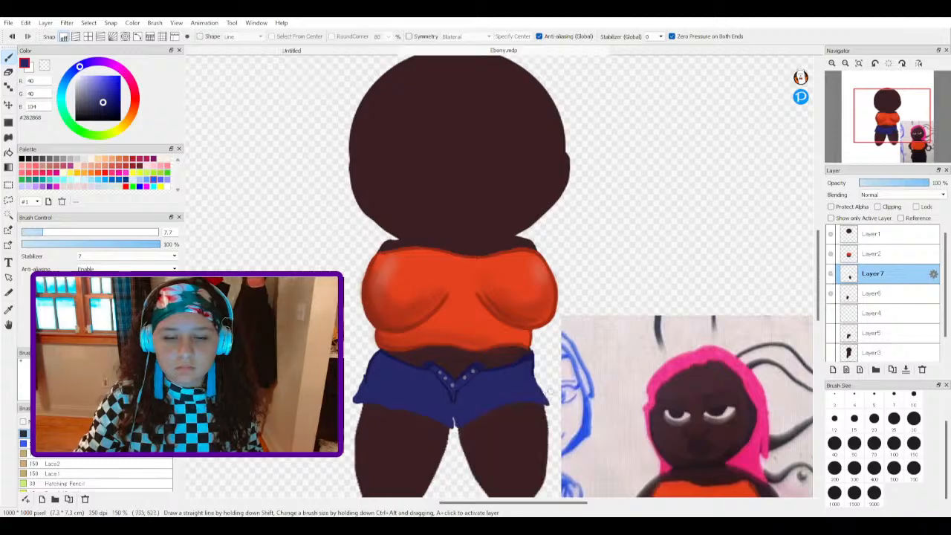
pyautogui.scroll(4, 496, 394)
pyautogui.scroll(-10, 488, 388)
pyautogui.scroll(2, 491, 437)
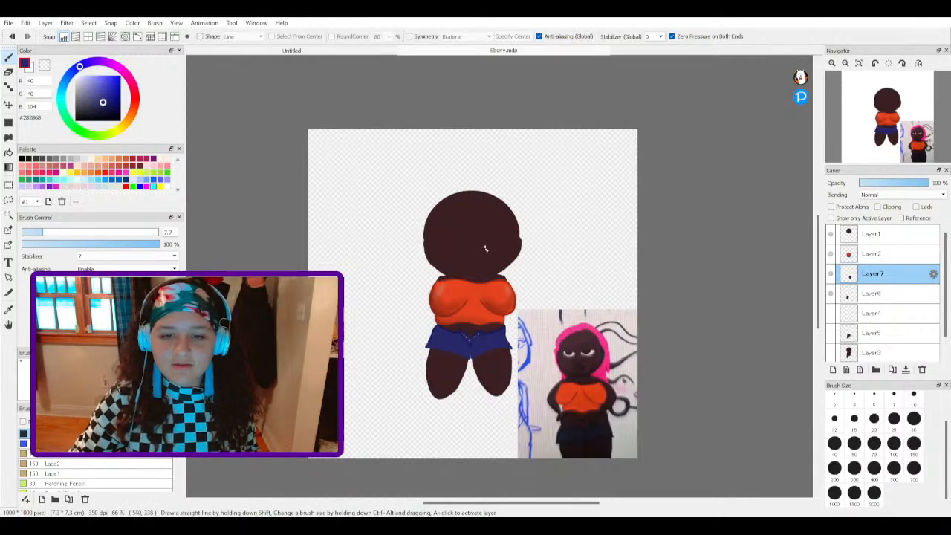
pyautogui.scroll(2, 470, 221)
pyautogui.scroll(-2, 474, 235)
pyautogui.scroll(1, 482, 256)
pyautogui.scroll(-1, 859, 303)
# Step: Move the 1000003986.png reference image up beside the character's head
pyautogui.click(877, 331)
pyautogui.click(882, 352)
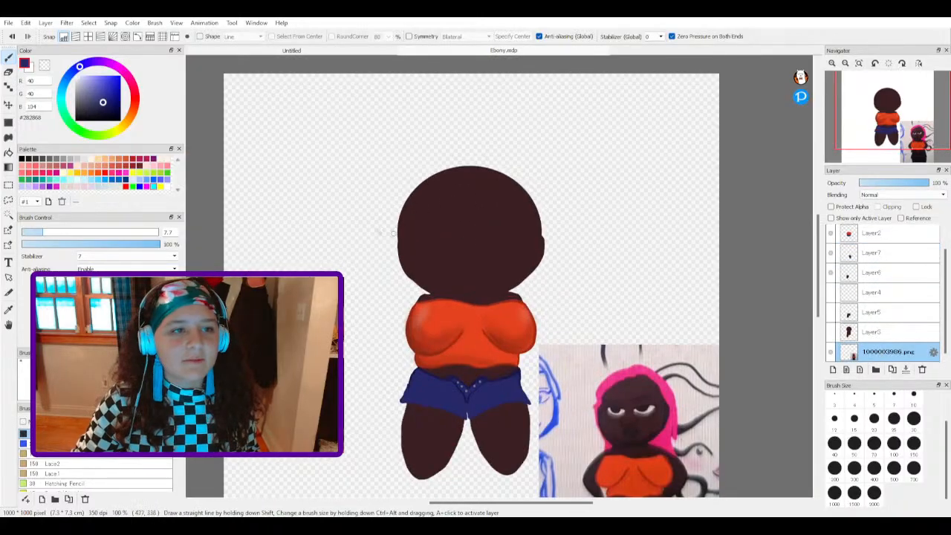
pyautogui.click(9, 104)
pyautogui.moveTo(523, 335); pyautogui.dragTo(487, 140)
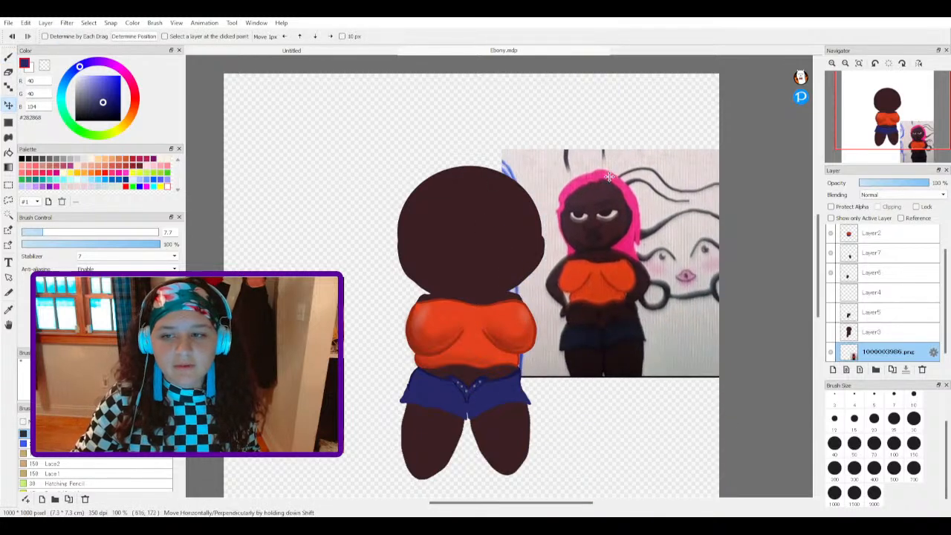
pyautogui.press('p')
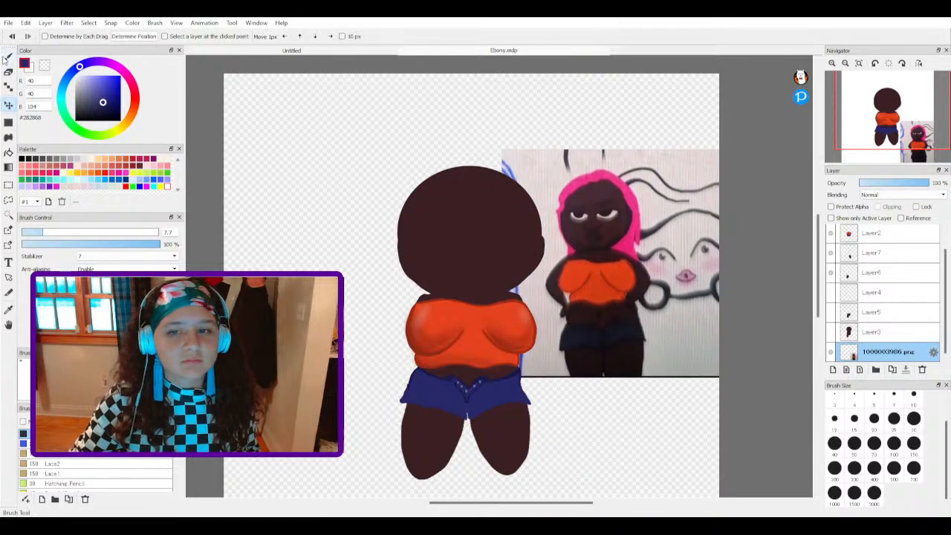
# Step: Add a new layer above Layer1 and paint an almond-shaped eye white in #E4E4F1 on the right side of the face
pyautogui.scroll(2, 399, 172)
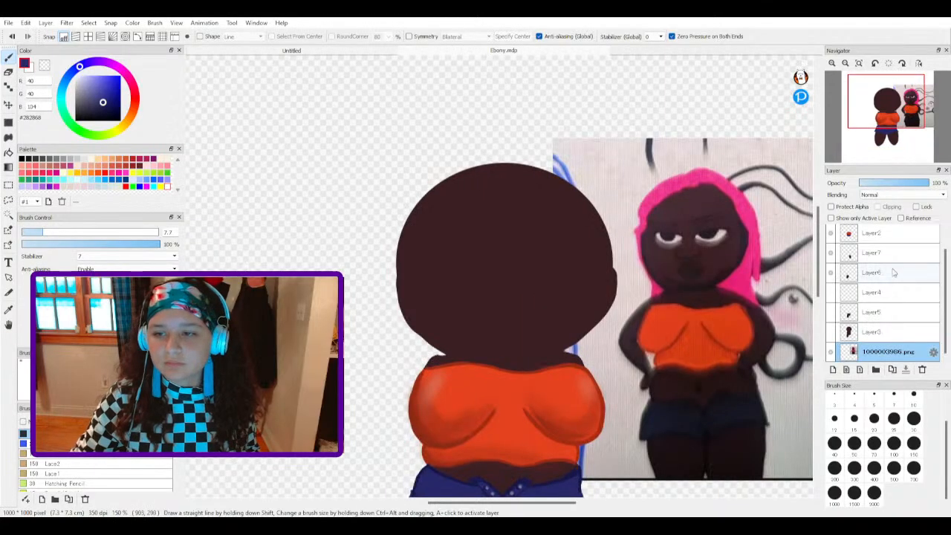
pyautogui.scroll(1, 881, 266)
pyautogui.click(901, 238)
pyautogui.click(833, 370)
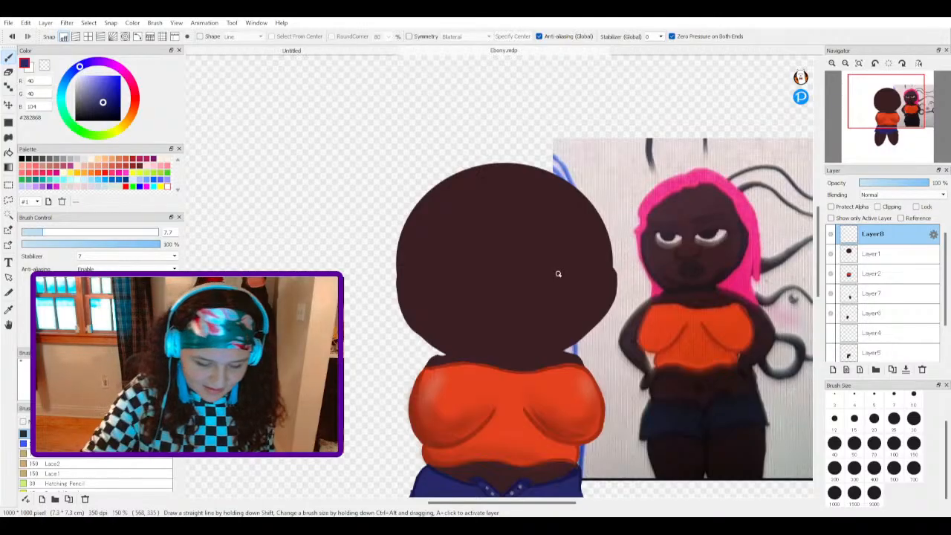
pyautogui.click(78, 84)
pyautogui.click(79, 79)
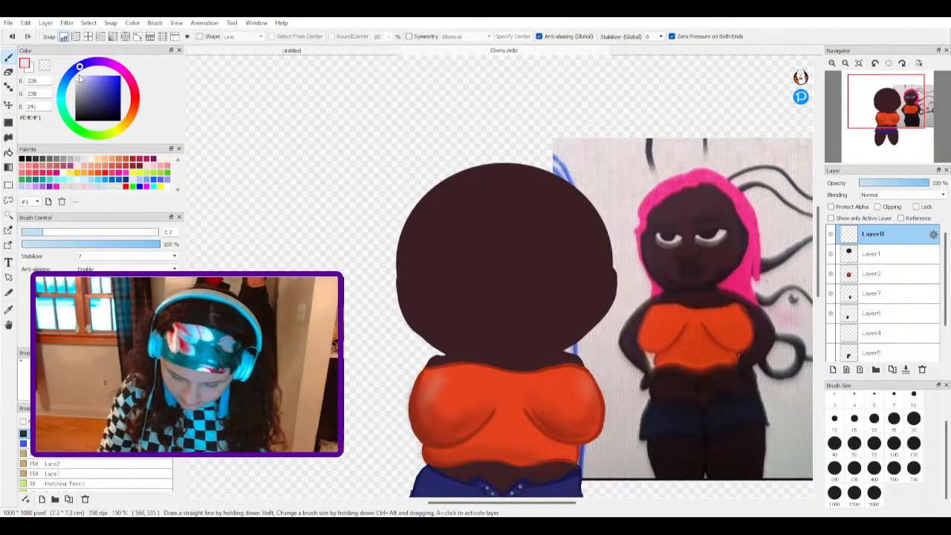
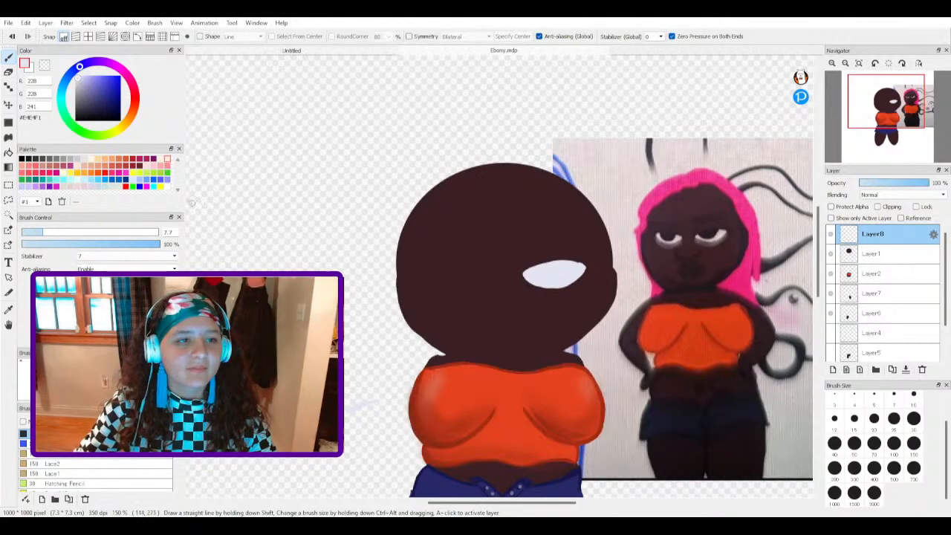
# Step: Select the area around the eye with a rectangle and skew the eye slightly using Free Transform
pyautogui.press('m')
pyautogui.moveTo(487, 221); pyautogui.dragTo(620, 323)
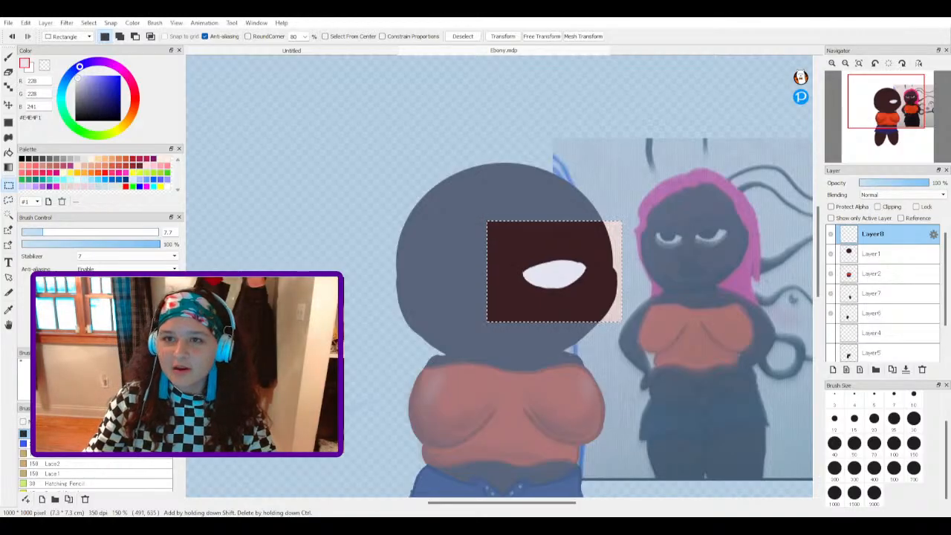
pyautogui.click(505, 35)
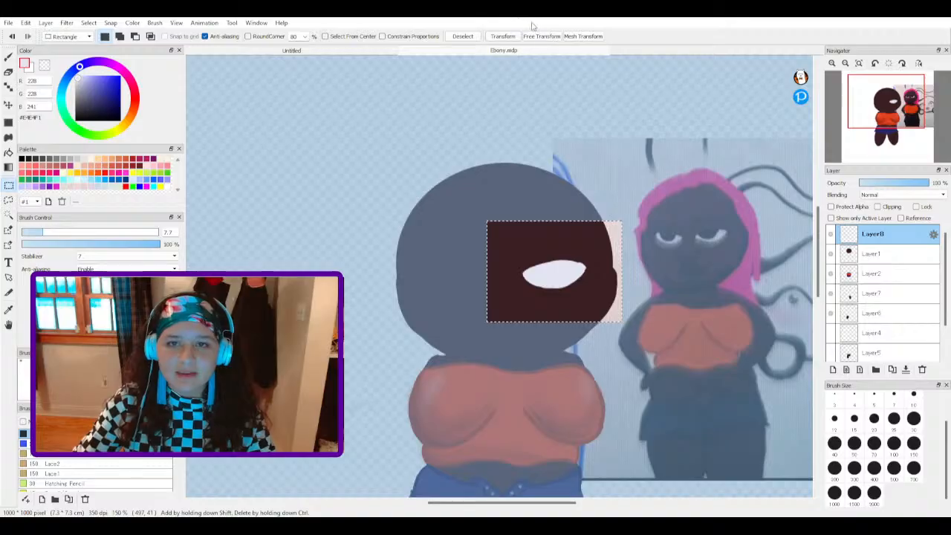
pyautogui.click(533, 40)
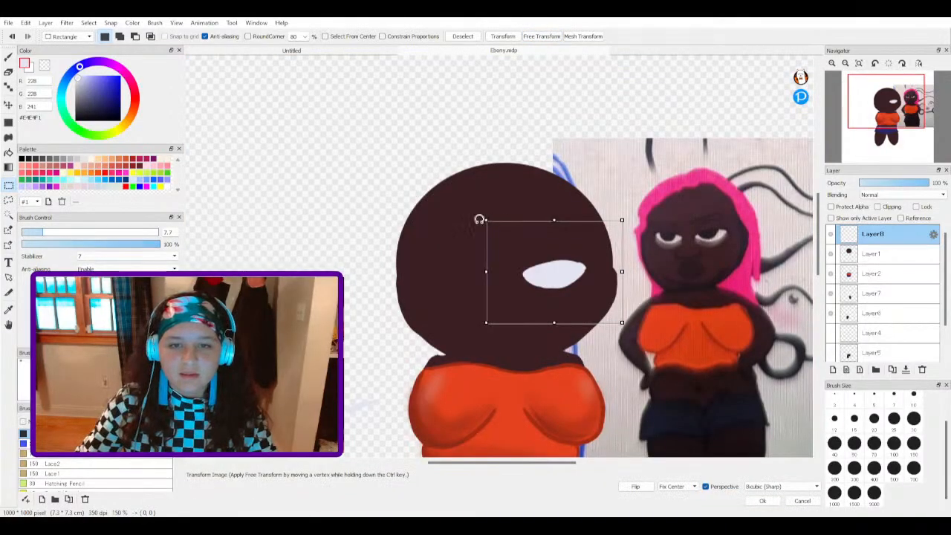
pyautogui.moveTo(476, 217)
pyautogui.mouseDown()
pyautogui.moveTo(461, 204)
pyautogui.moveTo(481, 213)
pyautogui.mouseUp()
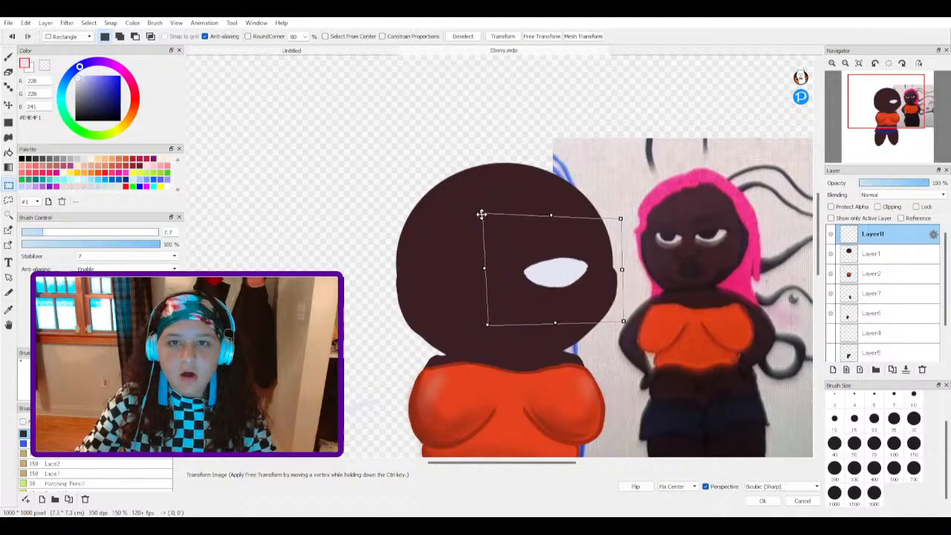
# Step: Transform the selected eye by rotating it about -3.2 degrees and enlarging it slightly, apply the change and clear the selection
pyautogui.click(502, 36)
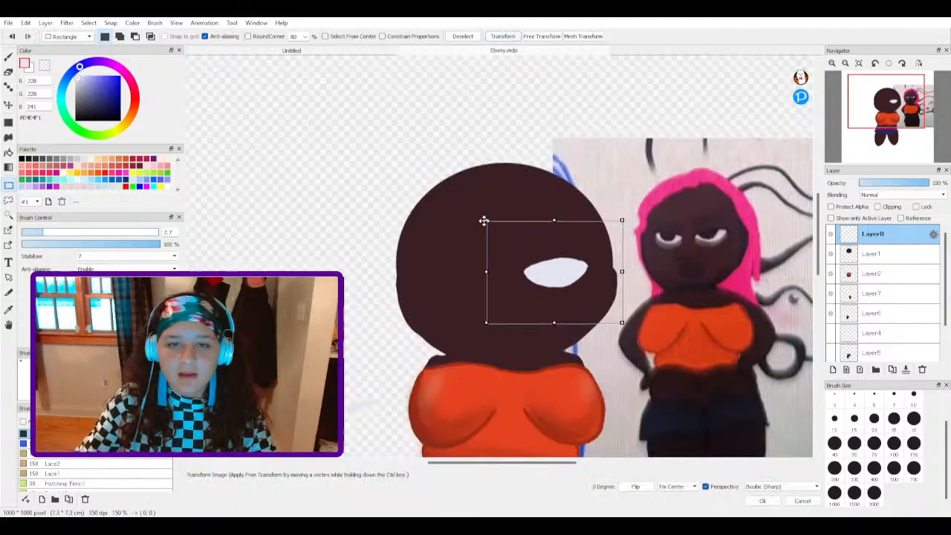
pyautogui.moveTo(484, 221)
pyautogui.mouseDown()
pyautogui.moveTo(468, 206)
pyautogui.moveTo(479, 215)
pyautogui.mouseUp()
pyautogui.moveTo(623, 204); pyautogui.dragTo(610, 190)
pyautogui.moveTo(571, 245); pyautogui.dragTo(565, 248)
pyautogui.moveTo(592, 182); pyautogui.dragTo(604, 189)
pyautogui.moveTo(571, 240); pyautogui.dragTo(607, 258)
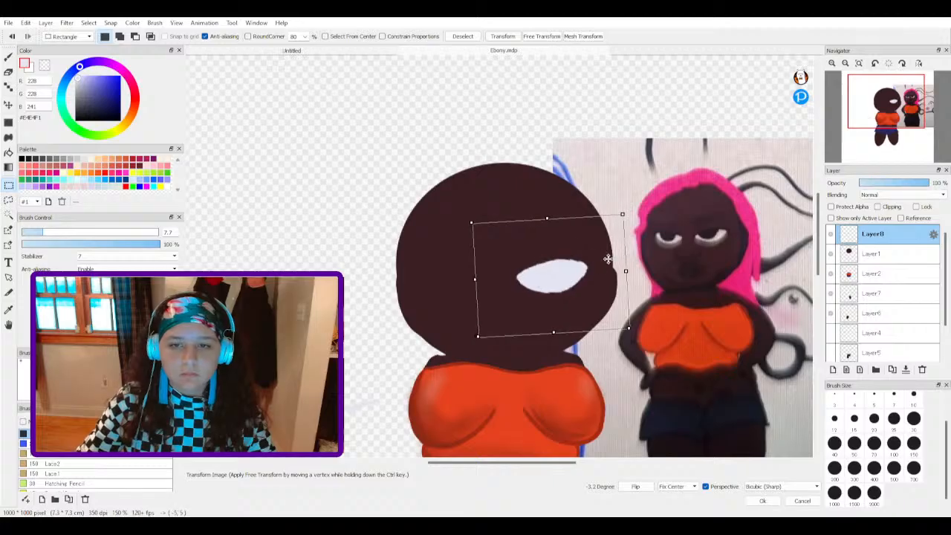
pyautogui.click(762, 500)
pyautogui.click(706, 445)
# Step: Outline the eye in black (#000000) with the brush, along both its lower and upper edges
pyautogui.click(23, 159)
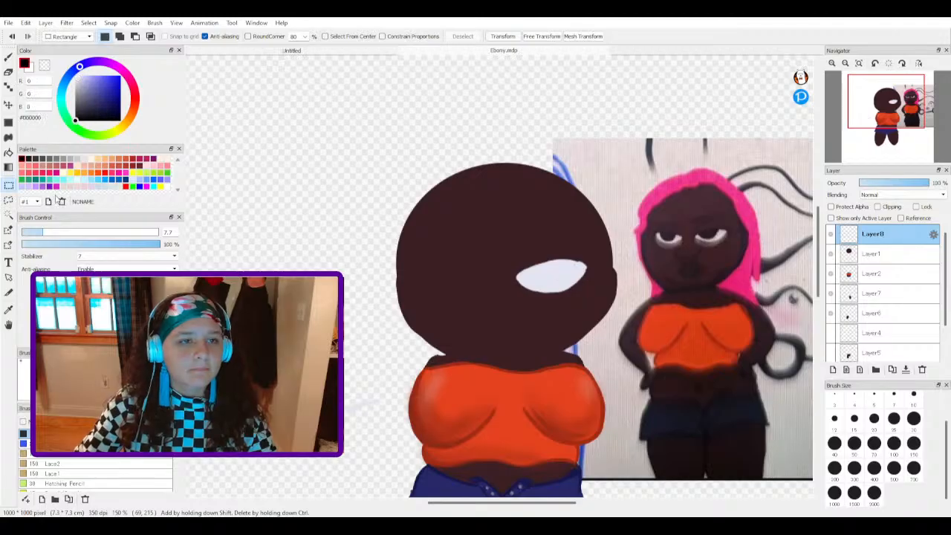
pyautogui.click(8, 57)
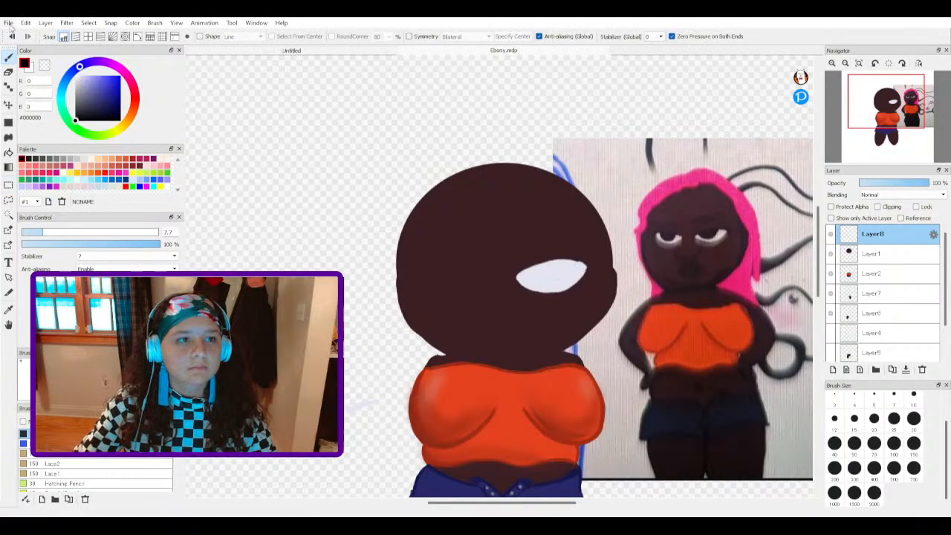
pyautogui.scroll(1, 562, 254)
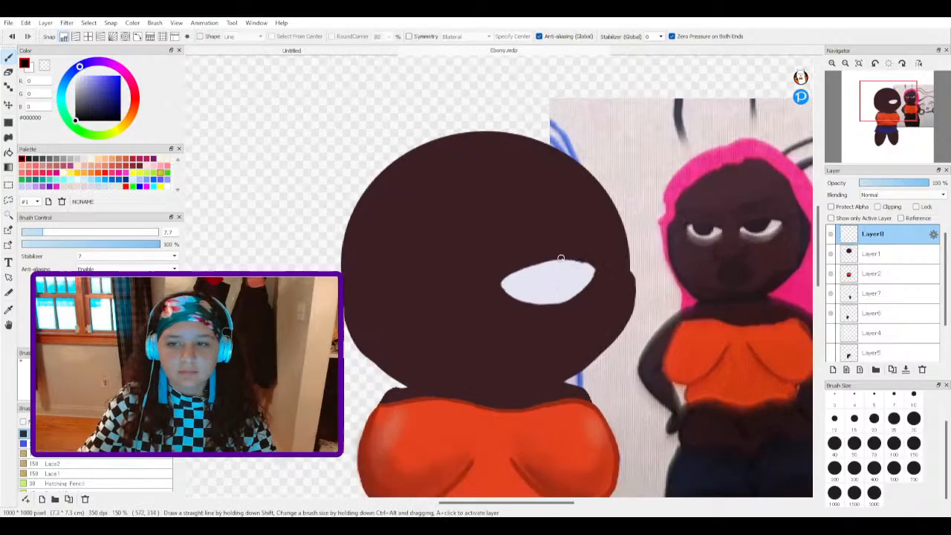
pyautogui.scroll(1, 609, 260)
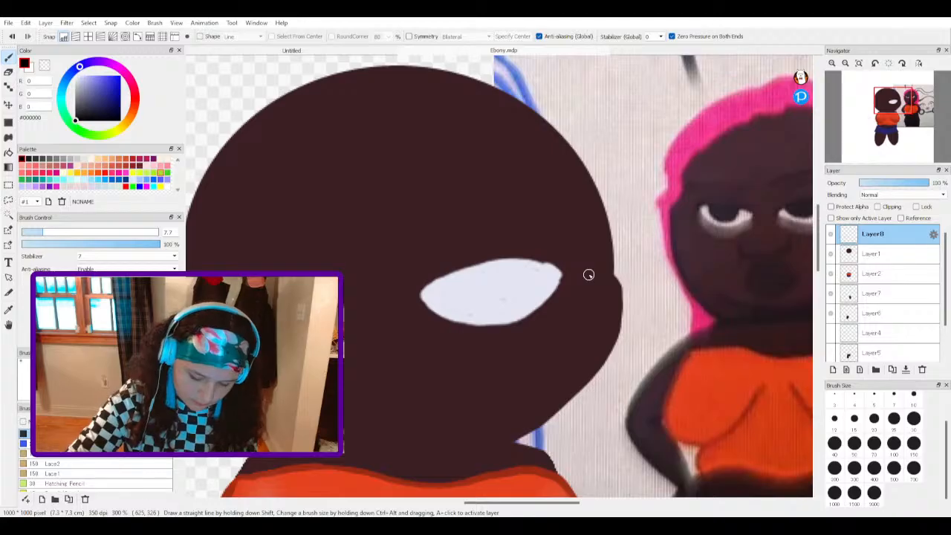
pyautogui.moveTo(423, 305)
pyautogui.mouseDown()
pyautogui.moveTo(475, 325)
pyautogui.moveTo(509, 323)
pyautogui.moveTo(553, 289)
pyautogui.mouseUp()
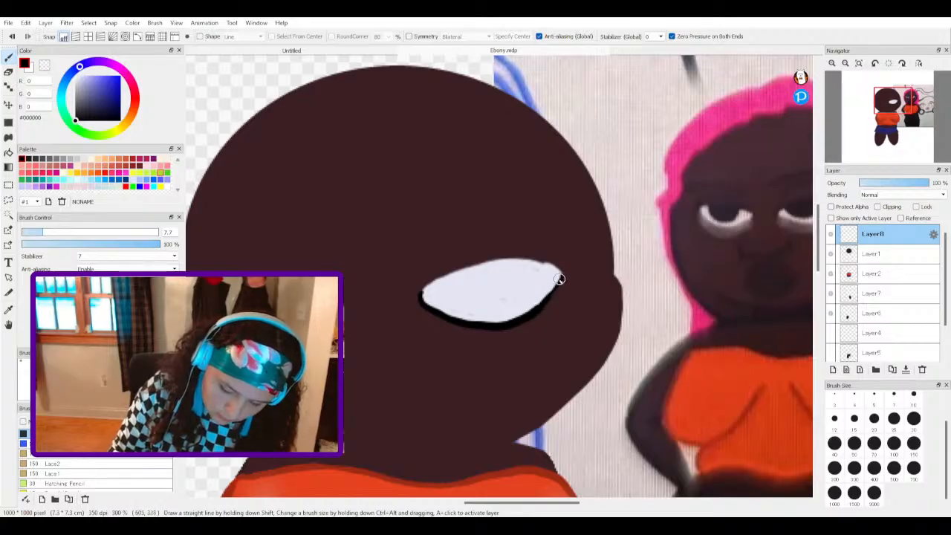
pyautogui.moveTo(547, 295); pyautogui.dragTo(559, 280)
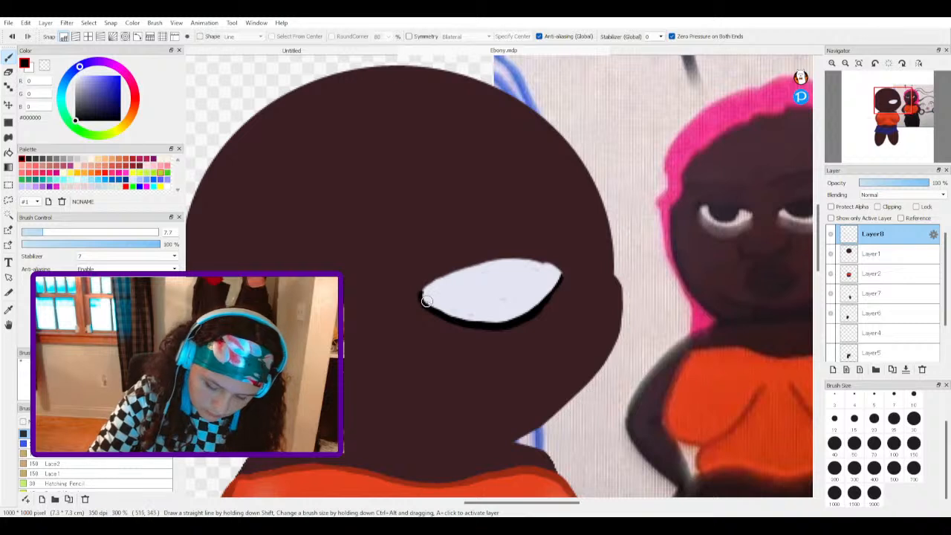
pyautogui.moveTo(423, 292)
pyautogui.mouseDown()
pyautogui.moveTo(474, 262)
pyautogui.moveTo(513, 254)
pyautogui.moveTo(550, 264)
pyautogui.mouseUp()
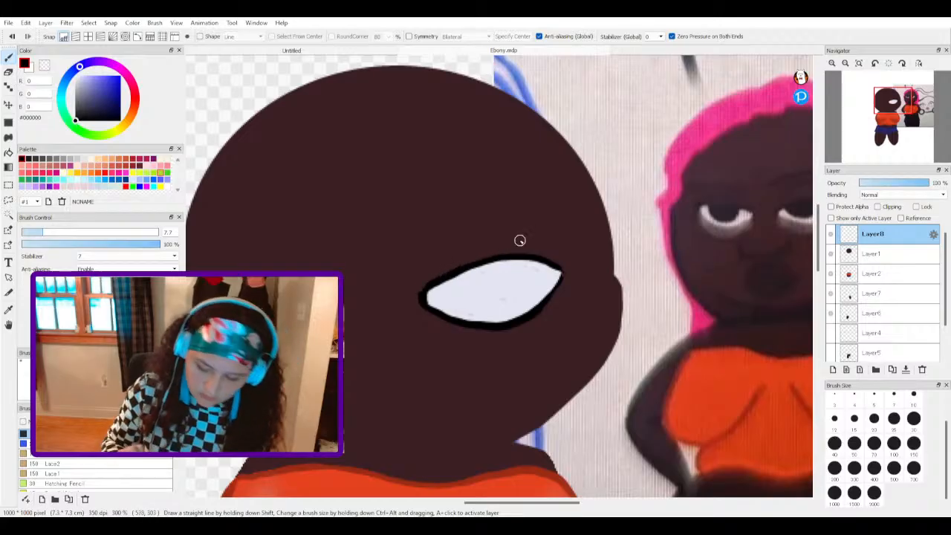
# Step: Sample #E4E4F1 from the eye white and paint over the grey specks inside the eye
pyautogui.scroll(2, 482, 230)
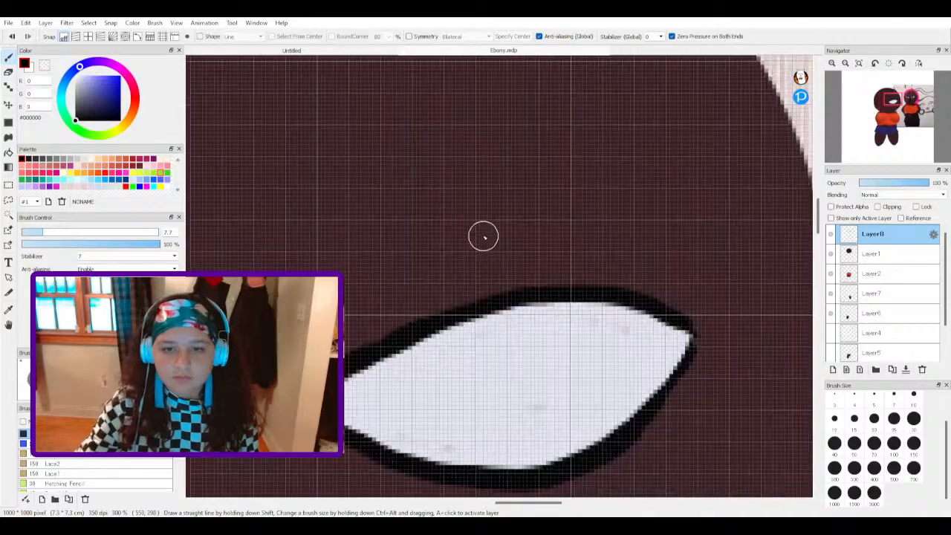
pyautogui.scroll(-4, 496, 251)
pyautogui.scroll(4, 501, 277)
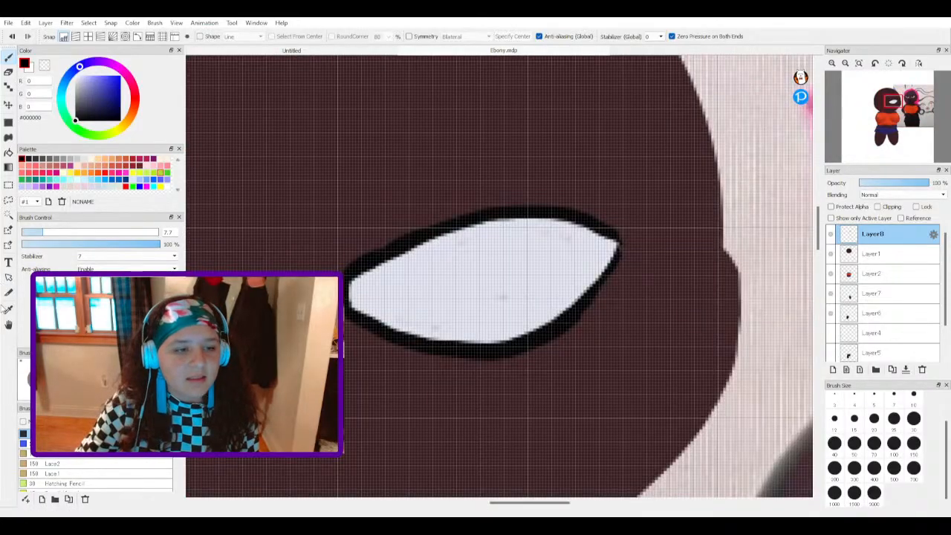
pyautogui.click(9, 308)
pyautogui.click(448, 282)
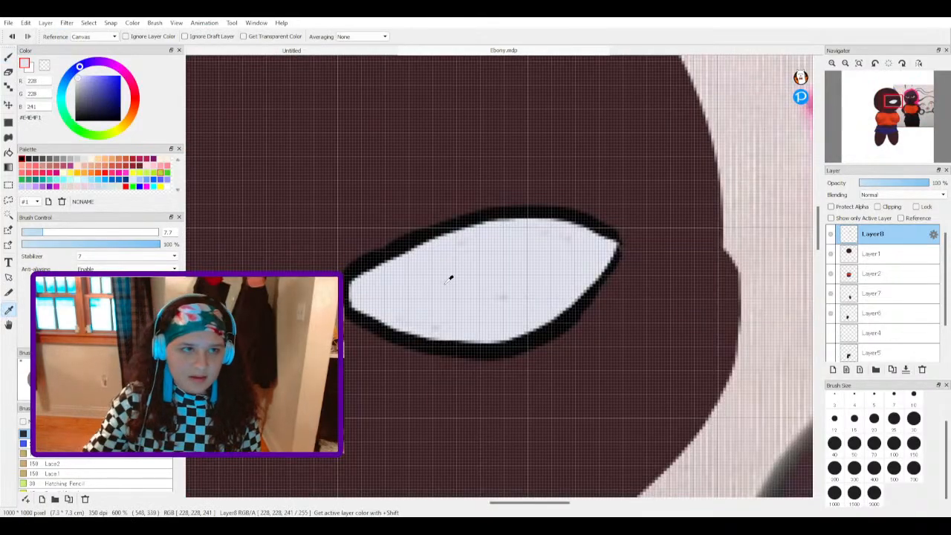
pyautogui.click(8, 57)
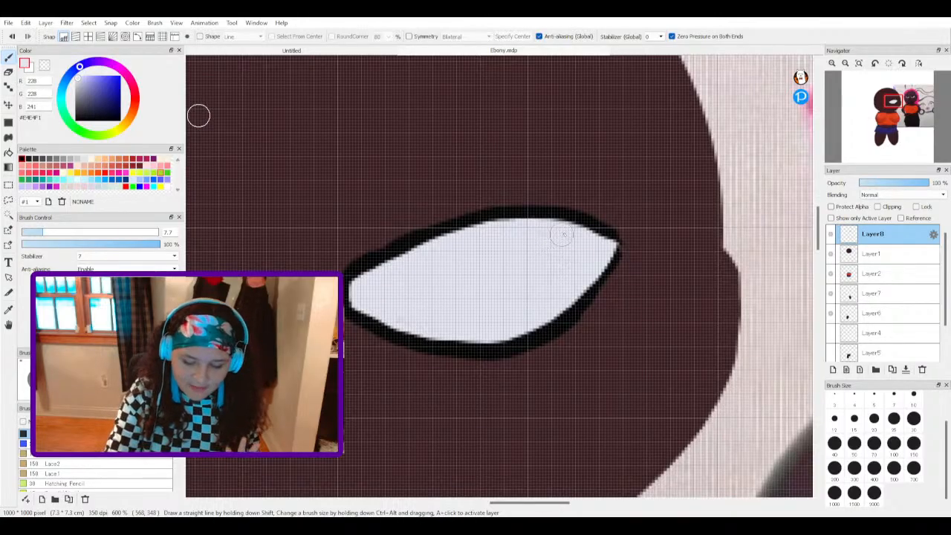
pyautogui.scroll(-7, 562, 319)
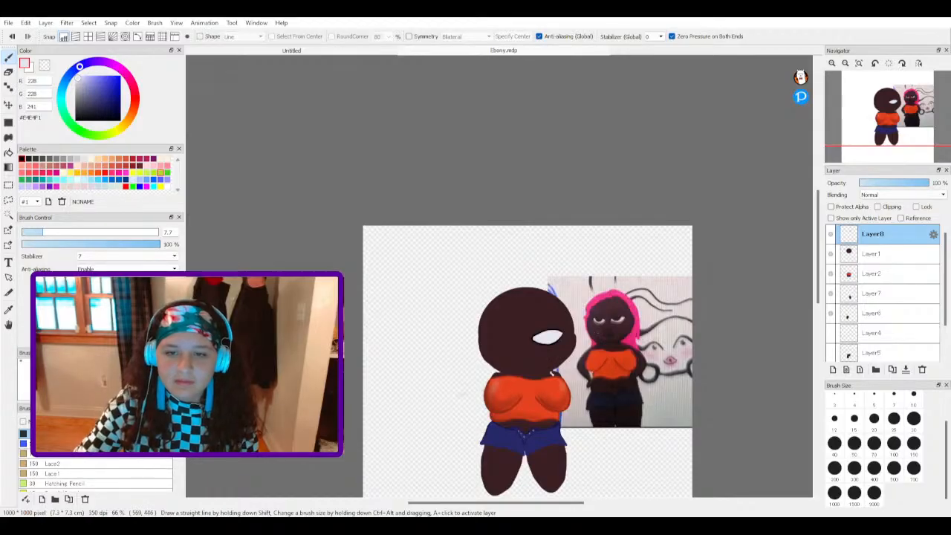
pyautogui.scroll(4, 552, 374)
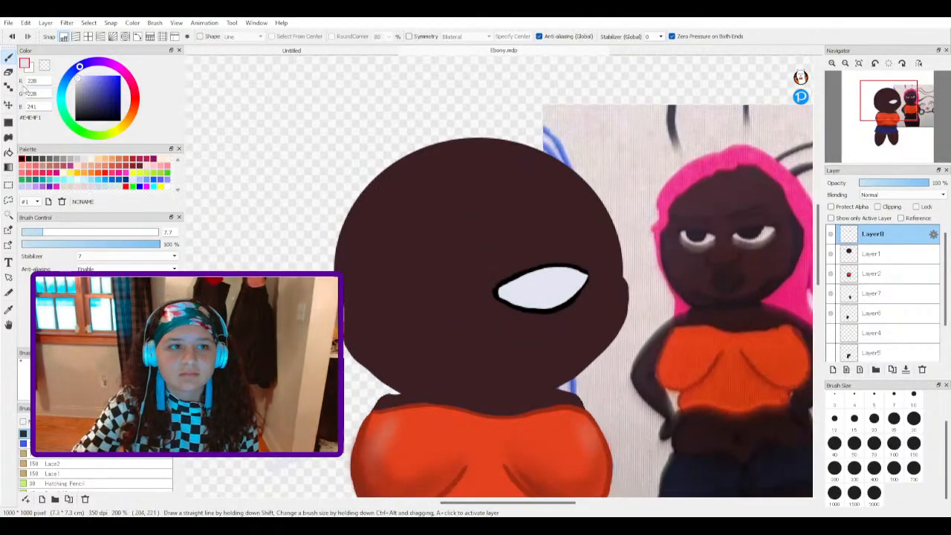
# Step: Select the area around the finished eye with a rectangle, add a new layer and paste a copy of the eye
pyautogui.click(8, 186)
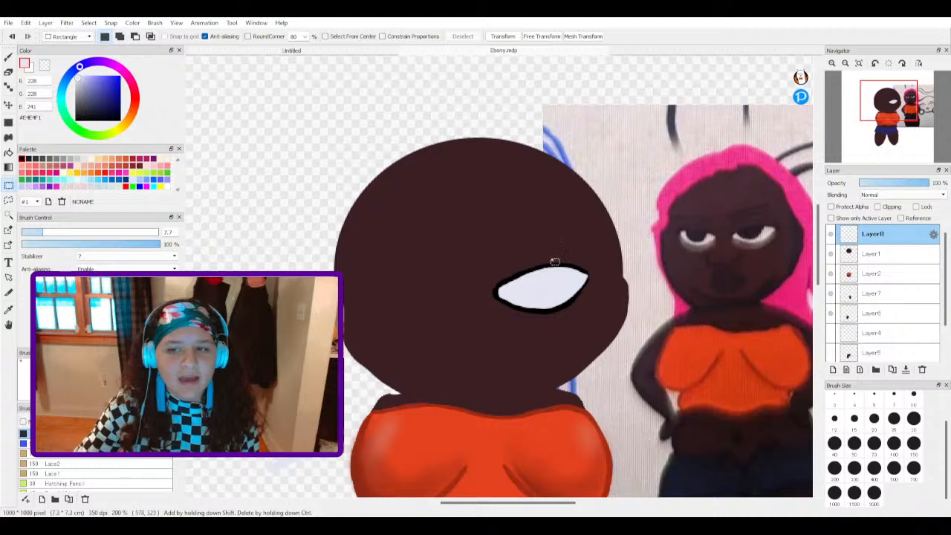
pyautogui.moveTo(445, 211); pyautogui.dragTo(609, 344)
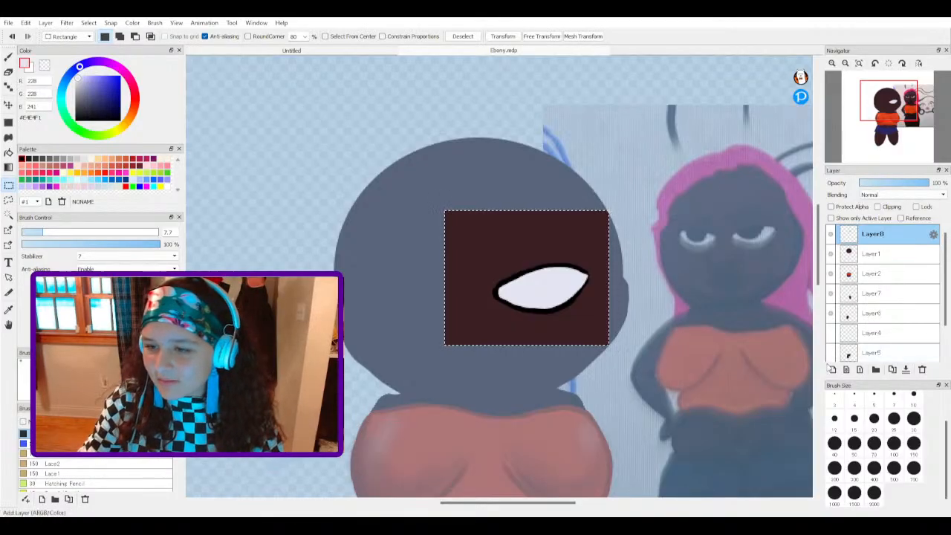
pyautogui.doubleClick(831, 369)
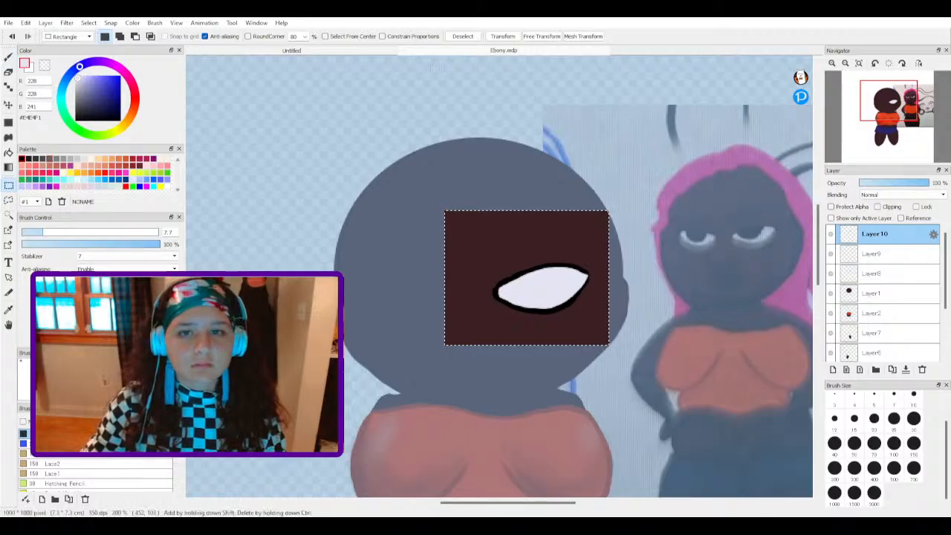
# Step: Flip the copied eye with Transform, place it opposite the original as the left eye, apply the change and clear the selection
pyautogui.click(502, 35)
pyautogui.moveTo(536, 263); pyautogui.dragTo(433, 265)
pyautogui.click(635, 486)
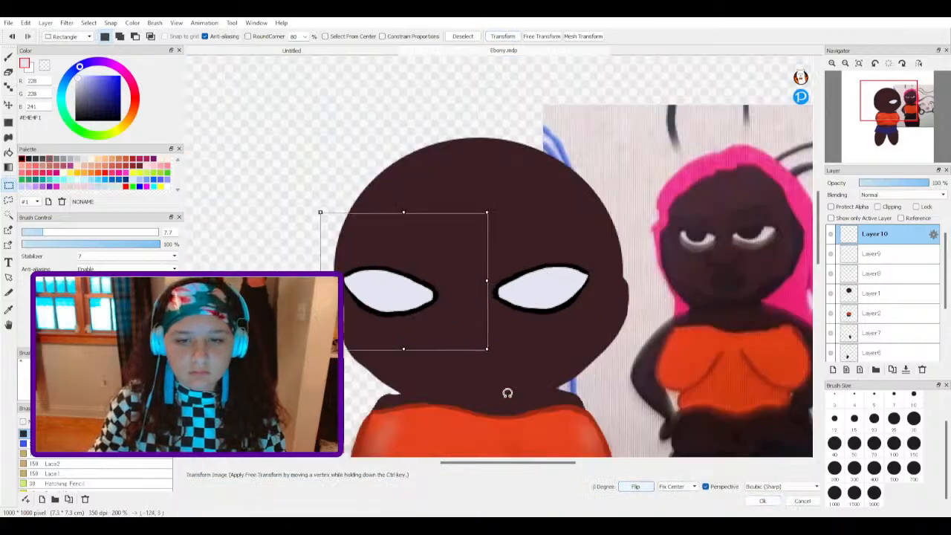
pyautogui.moveTo(448, 325); pyautogui.dragTo(480, 325)
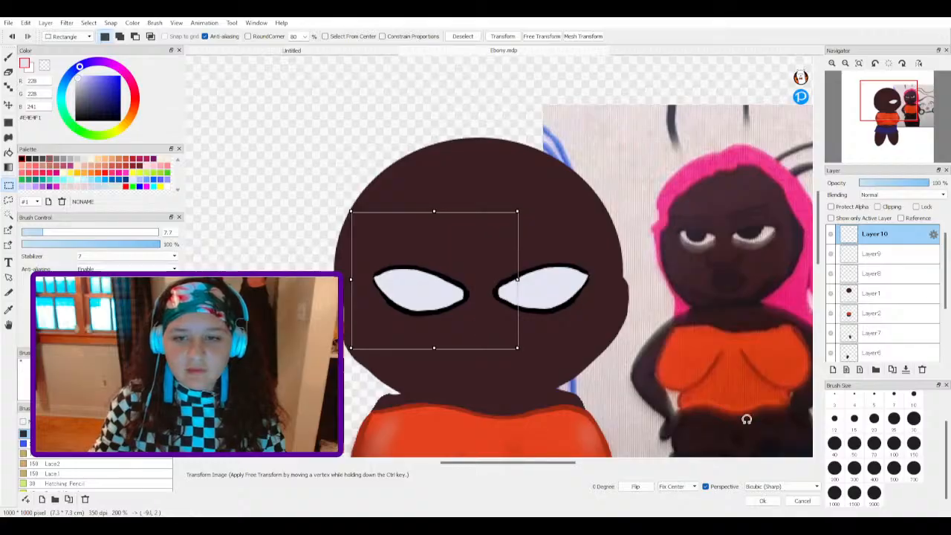
pyautogui.click(762, 500)
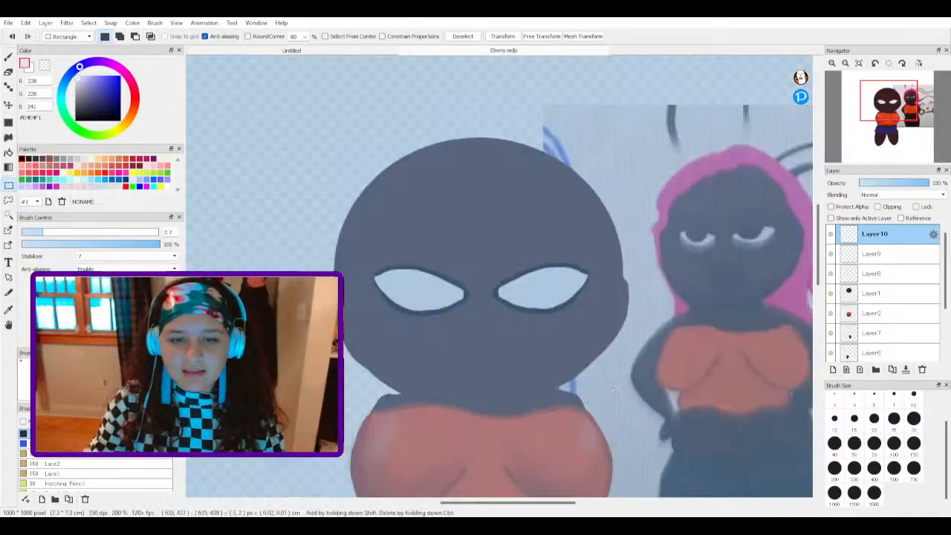
pyautogui.scroll(2, 535, 364)
pyautogui.scroll(-5, 526, 359)
pyautogui.scroll(1, 525, 368)
pyautogui.scroll(-1, 526, 370)
pyautogui.scroll(4, 512, 333)
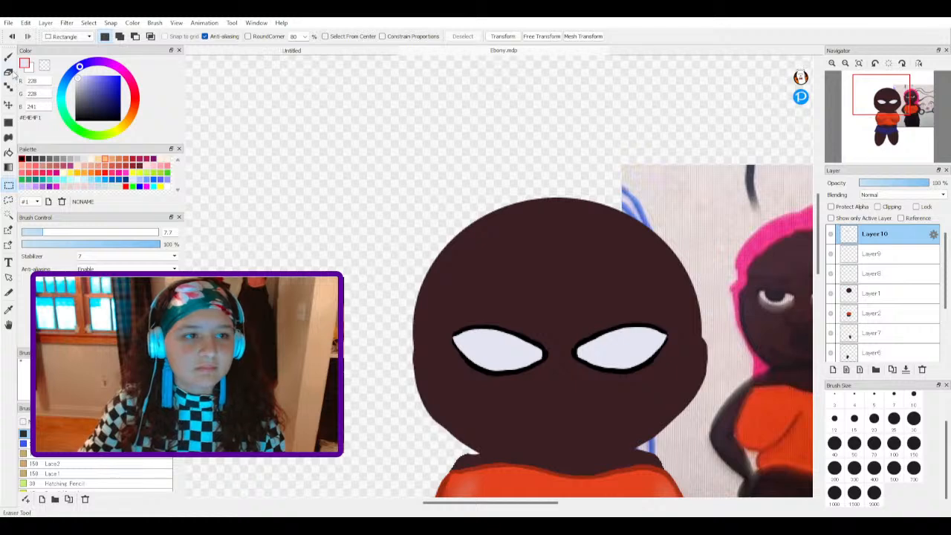
# Step: Brush small black (#000000) eyelashes at the outer corner of the left eye on Layer10
pyautogui.click(8, 58)
pyautogui.click(81, 119)
pyautogui.scroll(2, 483, 347)
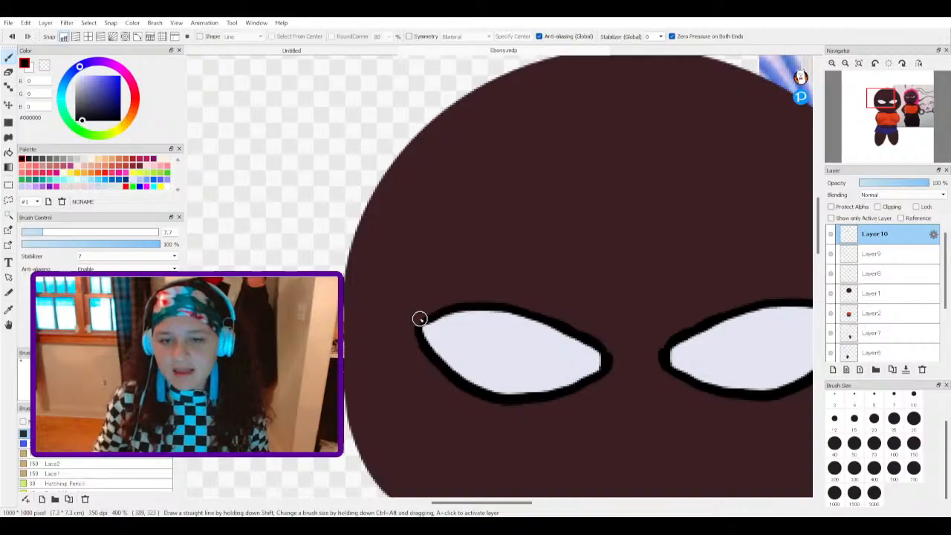
pyautogui.scroll(4, 398, 316)
pyautogui.scroll(-7, 396, 317)
pyautogui.scroll(4, 391, 319)
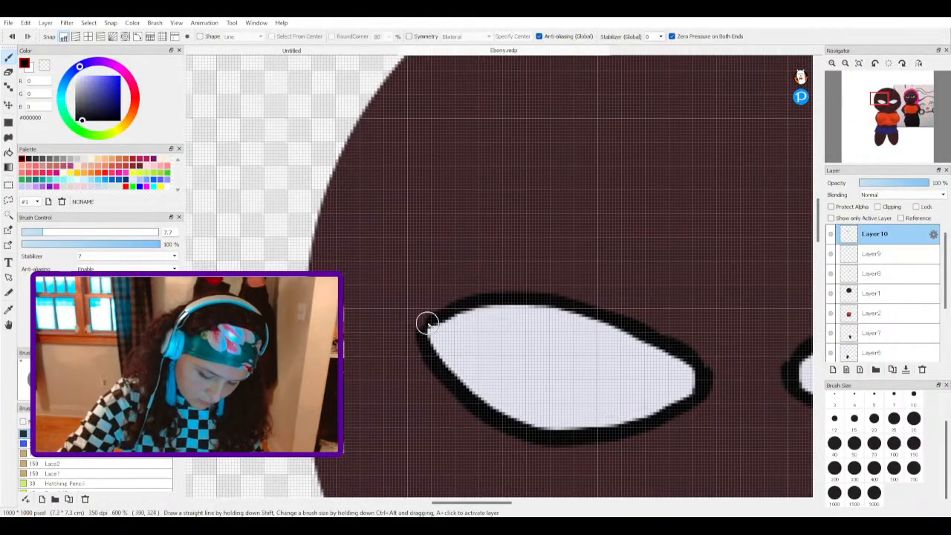
pyautogui.moveTo(411, 321)
pyautogui.mouseDown()
pyautogui.moveTo(386, 312)
pyautogui.moveTo(389, 304)
pyautogui.mouseUp()
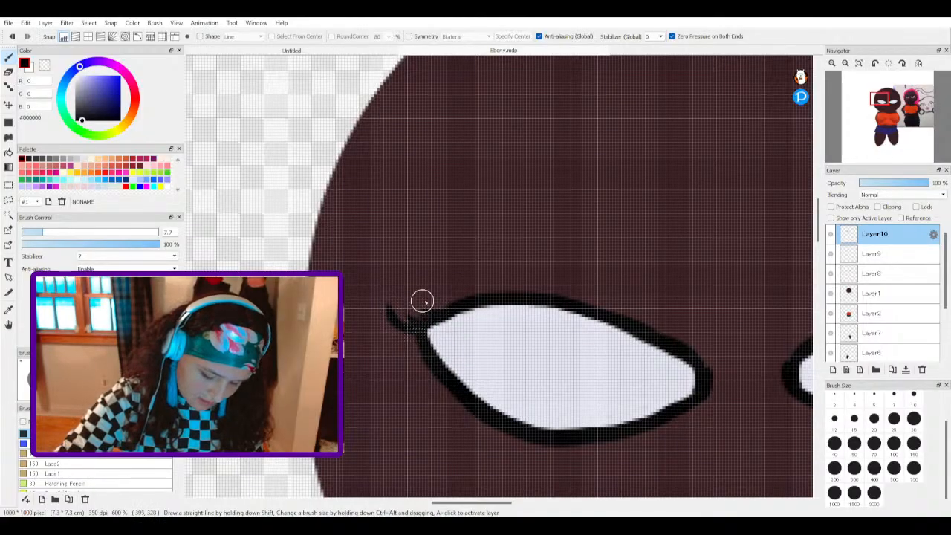
pyautogui.moveTo(420, 323); pyautogui.dragTo(399, 314)
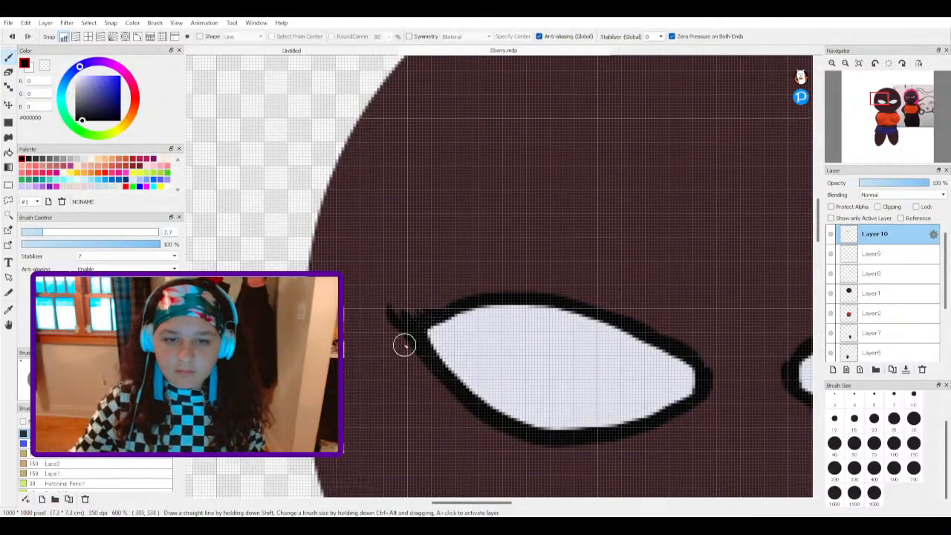
pyautogui.moveTo(399, 343); pyautogui.dragTo(381, 336)
pyautogui.scroll(-5, 382, 336)
pyautogui.scroll(5, 494, 335)
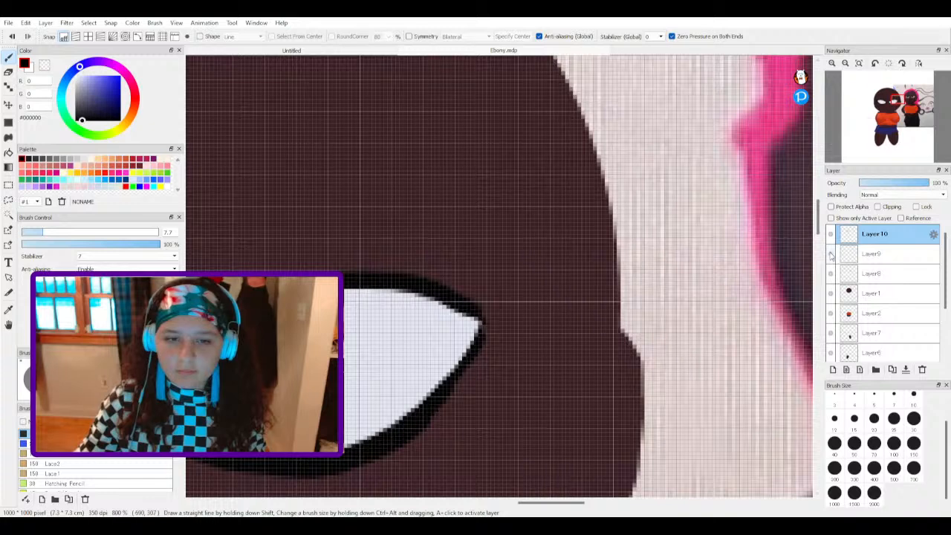
# Step: Toggle the visibility of Layer8 and Layer9 to check their contents and move the empty Layer9 down the layer stack
pyautogui.scroll(-5, 550, 315)
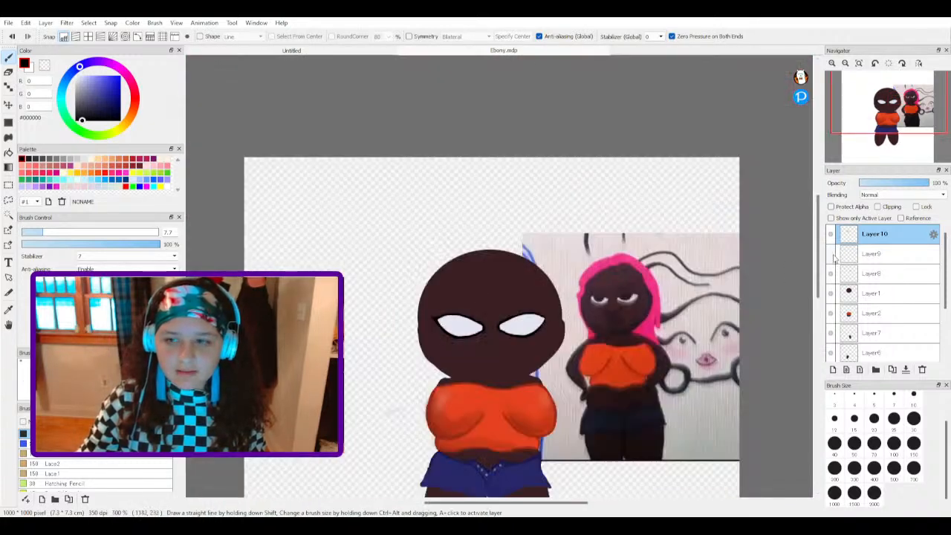
pyautogui.click(831, 273)
pyautogui.click(830, 272)
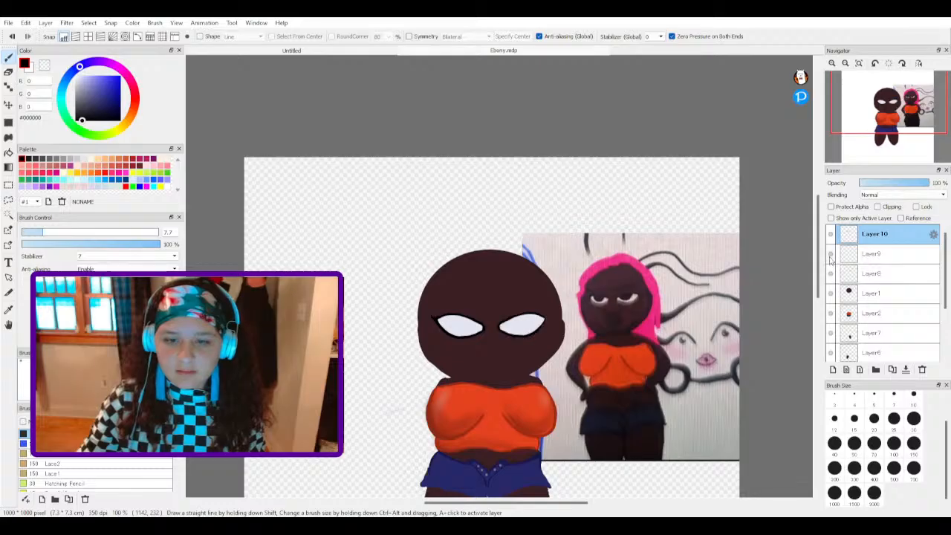
pyautogui.click(831, 272)
pyautogui.click(830, 272)
pyautogui.click(830, 247)
pyautogui.click(831, 248)
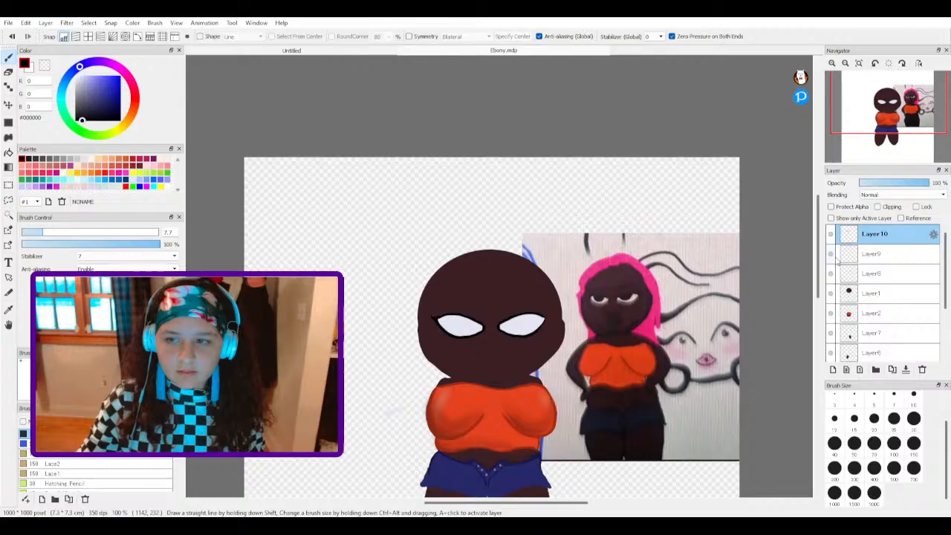
pyautogui.click(848, 255)
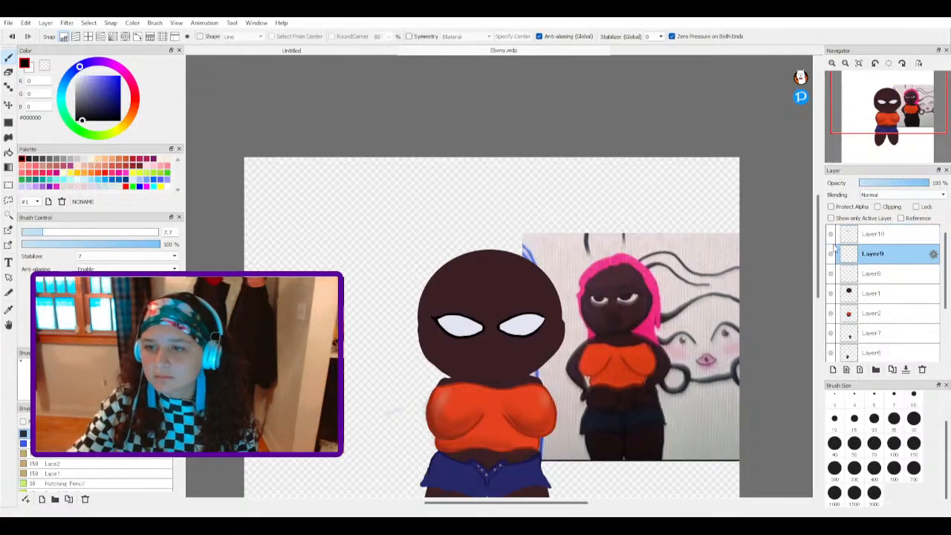
pyautogui.moveTo(882, 255); pyautogui.dragTo(894, 348)
pyautogui.scroll(2, 901, 338)
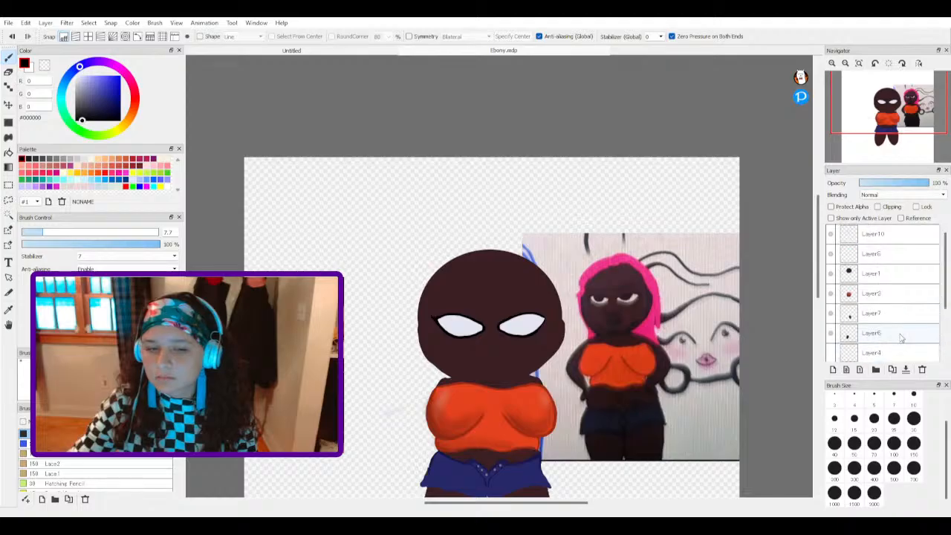
# Step: Make Layer8 active and brush a small black (#000000) lash wing at the outer corner of the right eye
pyautogui.click(865, 259)
pyautogui.click(828, 258)
pyautogui.click(828, 258)
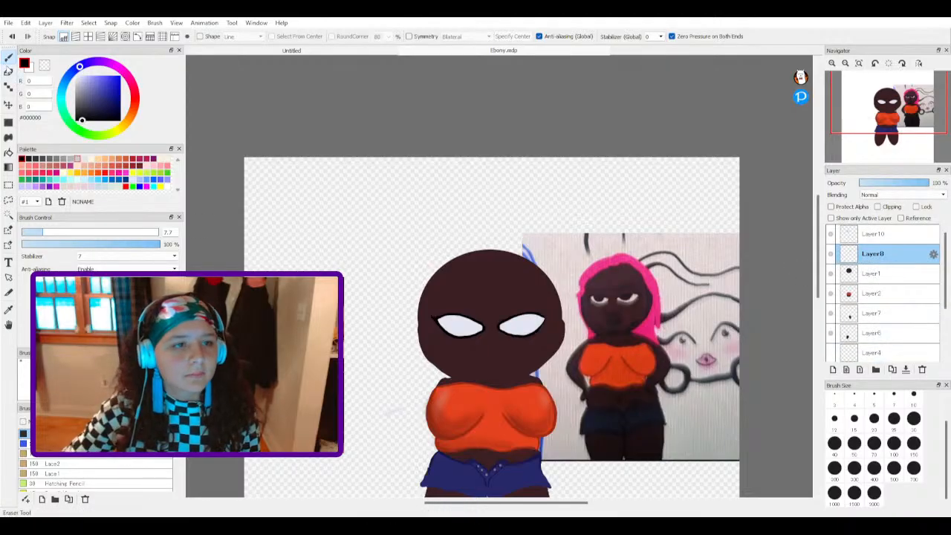
pyautogui.click(8, 72)
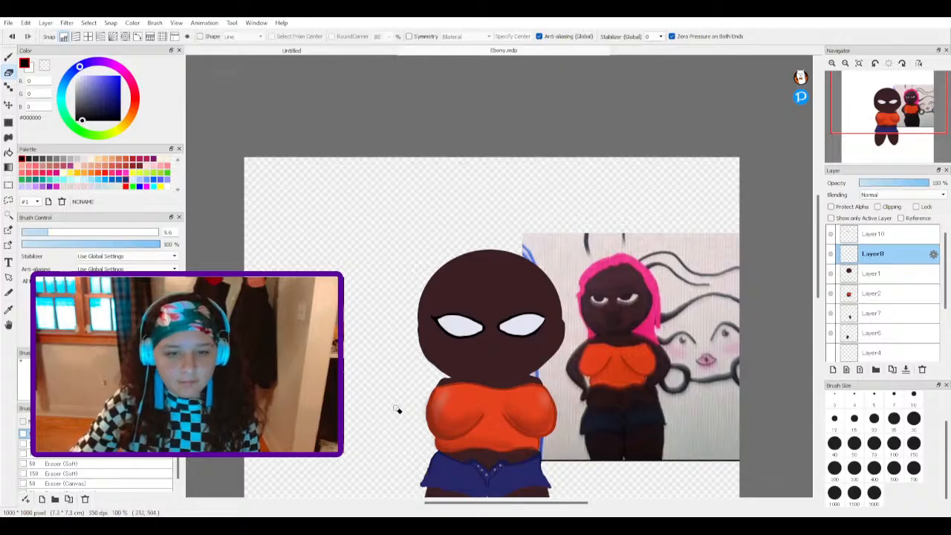
pyautogui.press('b')
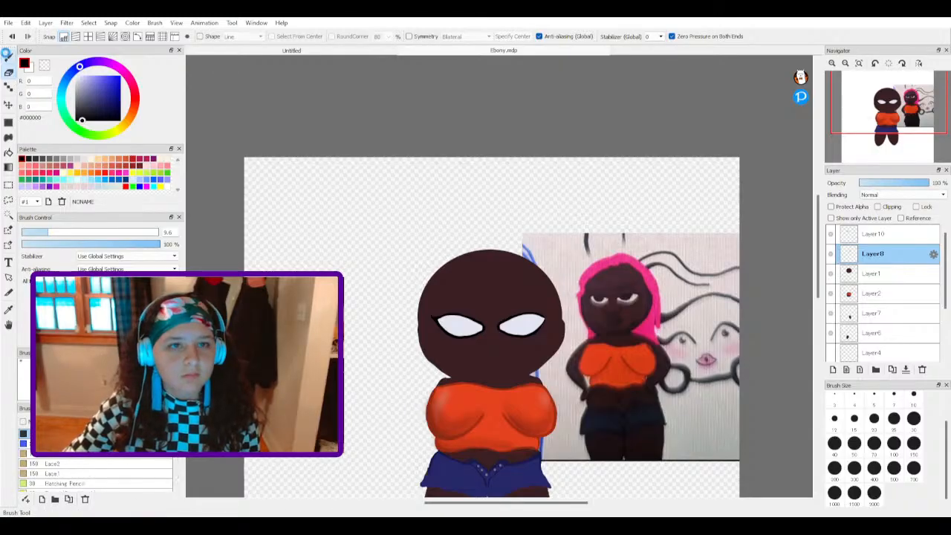
pyautogui.click(831, 254)
pyautogui.click(832, 254)
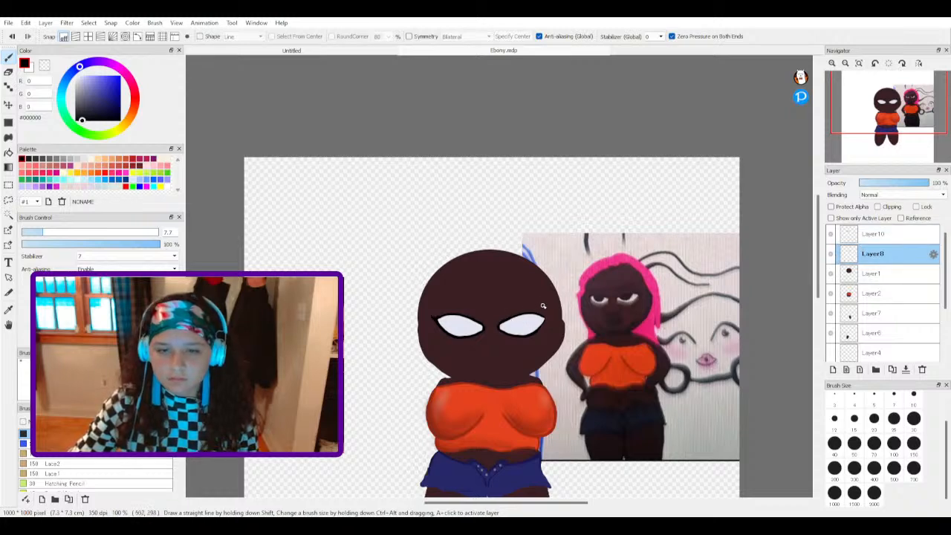
pyautogui.scroll(5, 542, 306)
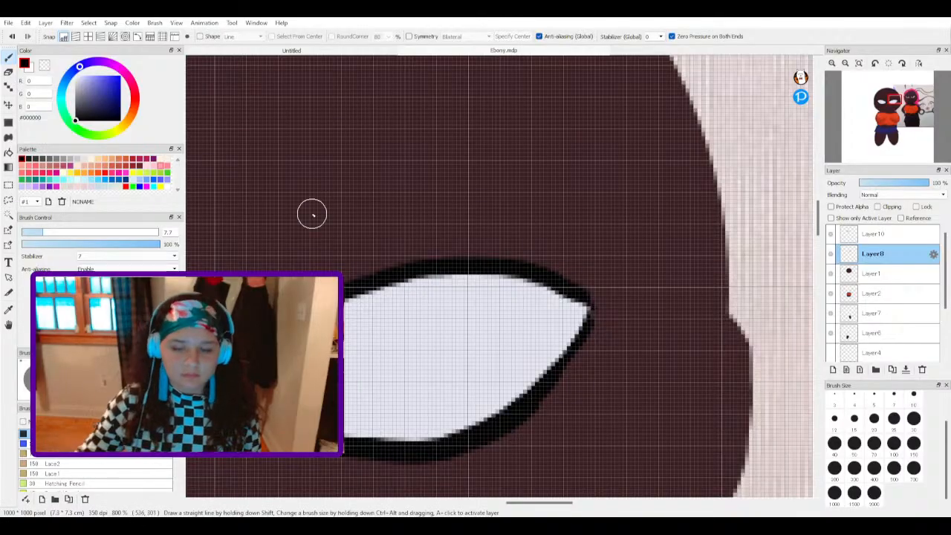
pyautogui.moveTo(587, 300)
pyautogui.mouseDown()
pyautogui.moveTo(611, 290)
pyautogui.moveTo(590, 285)
pyautogui.moveTo(590, 300)
pyautogui.moveTo(607, 279)
pyautogui.moveTo(618, 299)
pyautogui.moveTo(639, 277)
pyautogui.mouseUp()
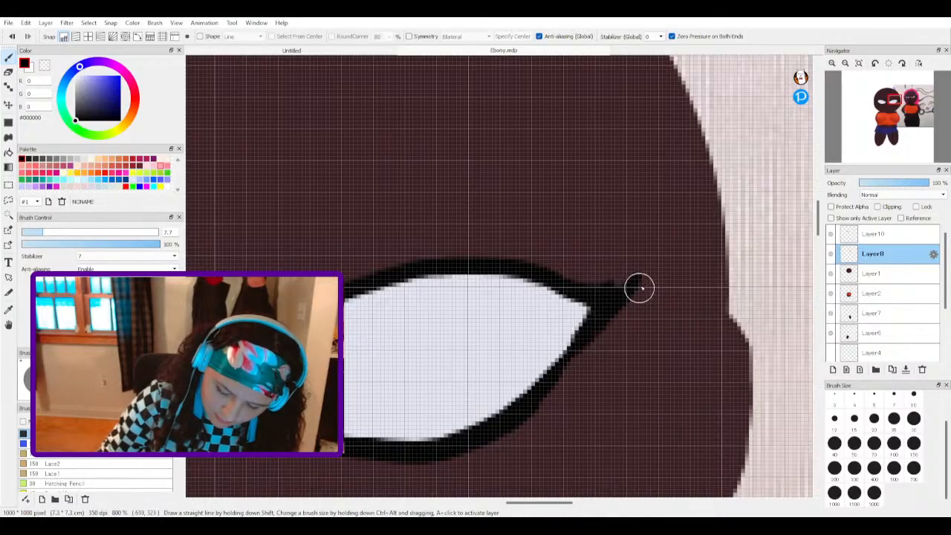
pyautogui.scroll(-5, 587, 349)
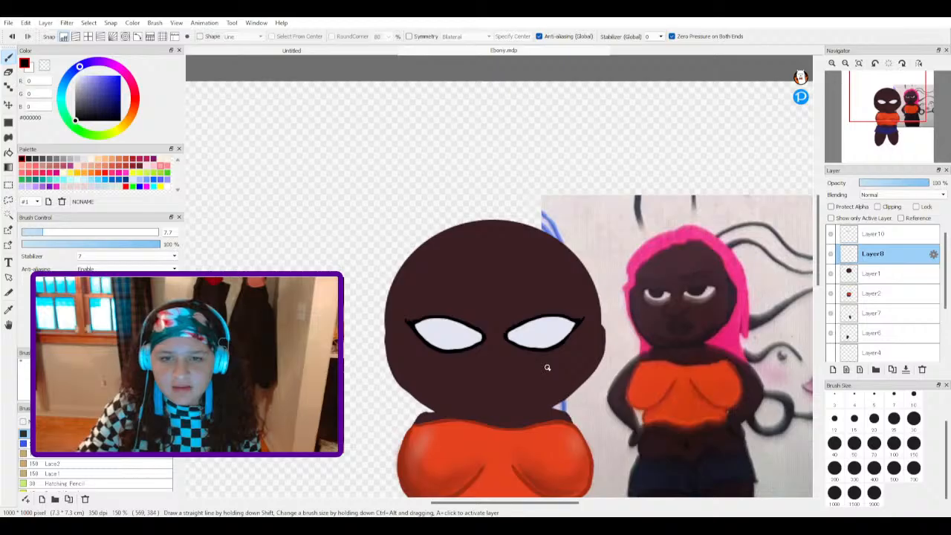
# Step: Draw a thin black arched line above the right eye with the brush on Layer8
pyautogui.scroll(-4, 547, 366)
pyautogui.scroll(3, 547, 367)
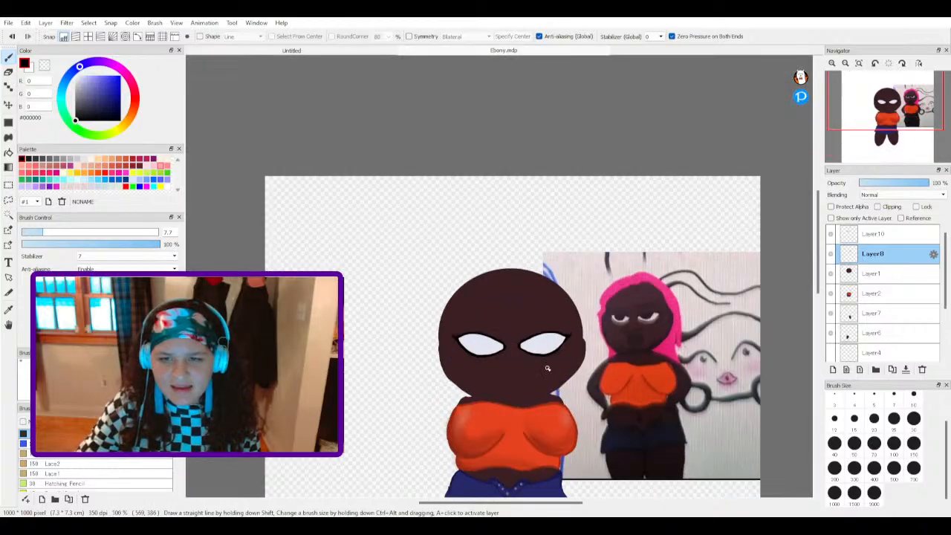
pyautogui.scroll(2, 533, 321)
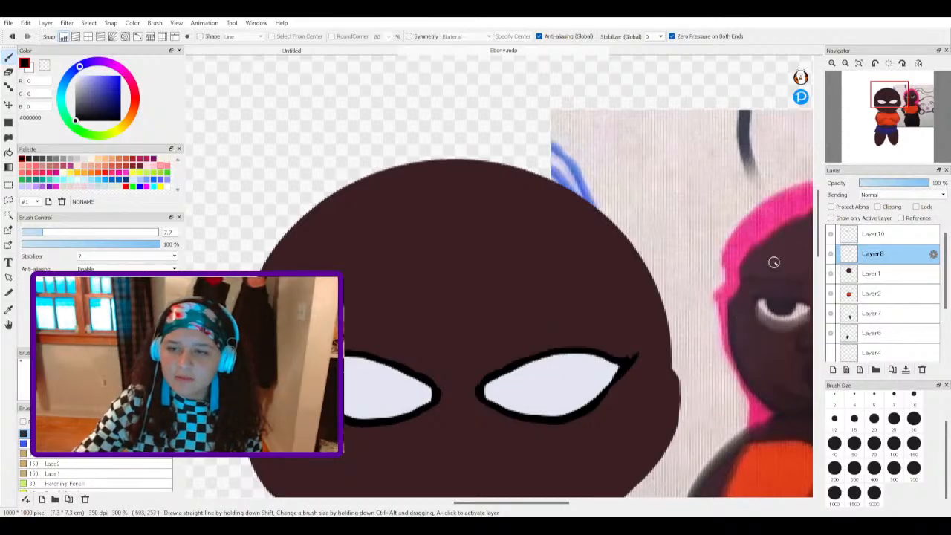
pyautogui.scroll(2, 583, 318)
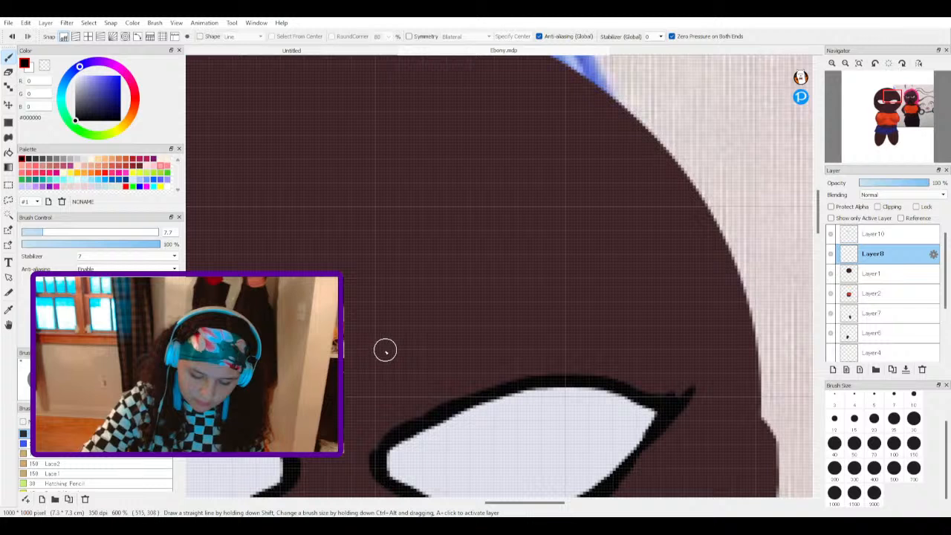
pyautogui.moveTo(373, 366)
pyautogui.mouseDown()
pyautogui.moveTo(482, 282)
pyautogui.moveTo(571, 274)
pyautogui.moveTo(620, 292)
pyautogui.moveTo(604, 278)
pyautogui.moveTo(642, 317)
pyautogui.mouseUp()
pyautogui.scroll(-8, 641, 317)
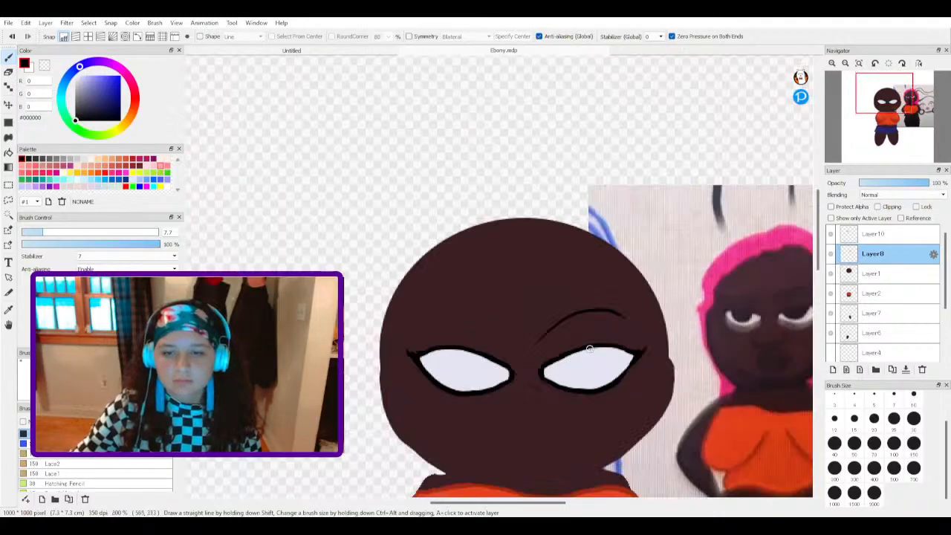
pyautogui.scroll(4, 558, 338)
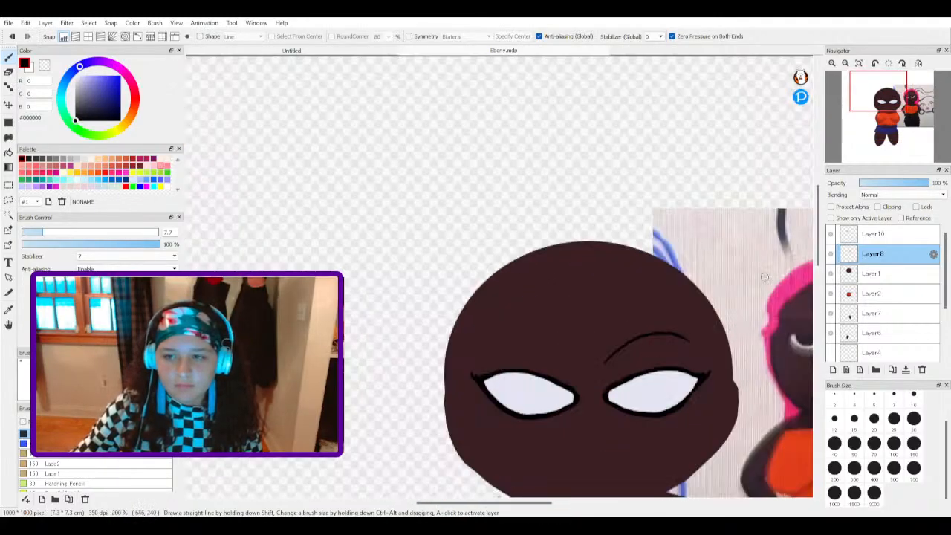
# Step: Draw a thin black curved eyebrow above the left eye on Layer10, mirroring the one above the right eye
pyautogui.click(854, 236)
pyautogui.scroll(1, 623, 367)
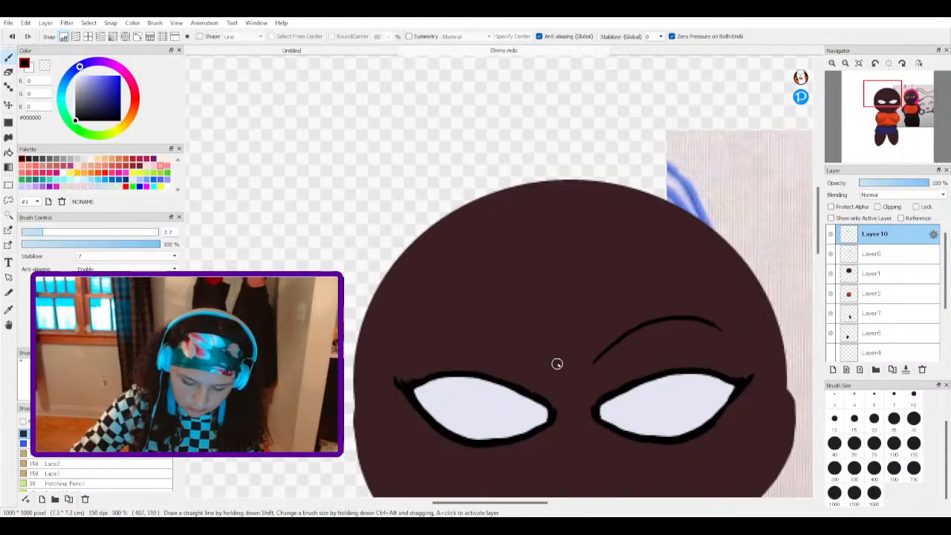
pyautogui.moveTo(512, 325)
pyautogui.mouseDown()
pyautogui.moveTo(462, 318)
pyautogui.moveTo(429, 335)
pyautogui.moveTo(424, 322)
pyautogui.moveTo(439, 343)
pyautogui.moveTo(423, 345)
pyautogui.moveTo(420, 335)
pyautogui.moveTo(417, 344)
pyautogui.moveTo(443, 326)
pyautogui.mouseUp()
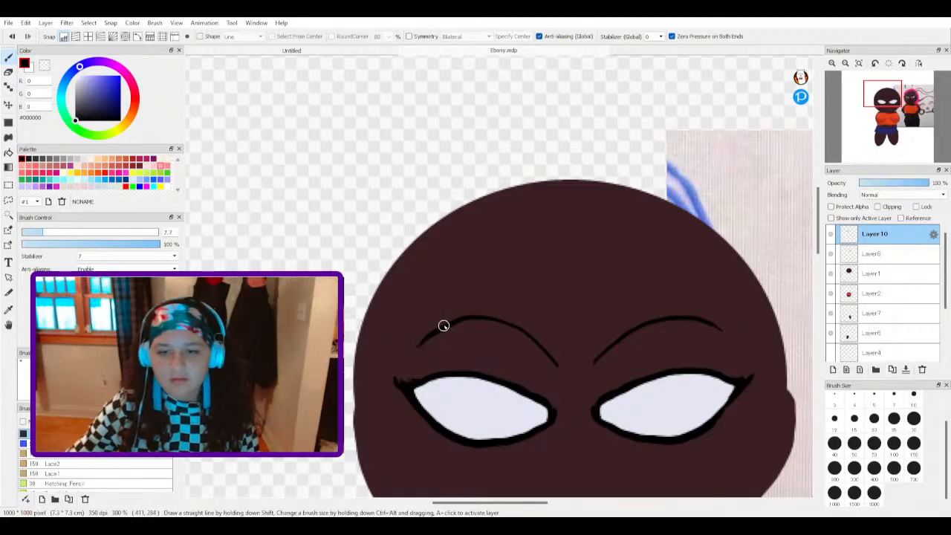
pyautogui.scroll(-2, 443, 330)
pyautogui.scroll(1, 457, 379)
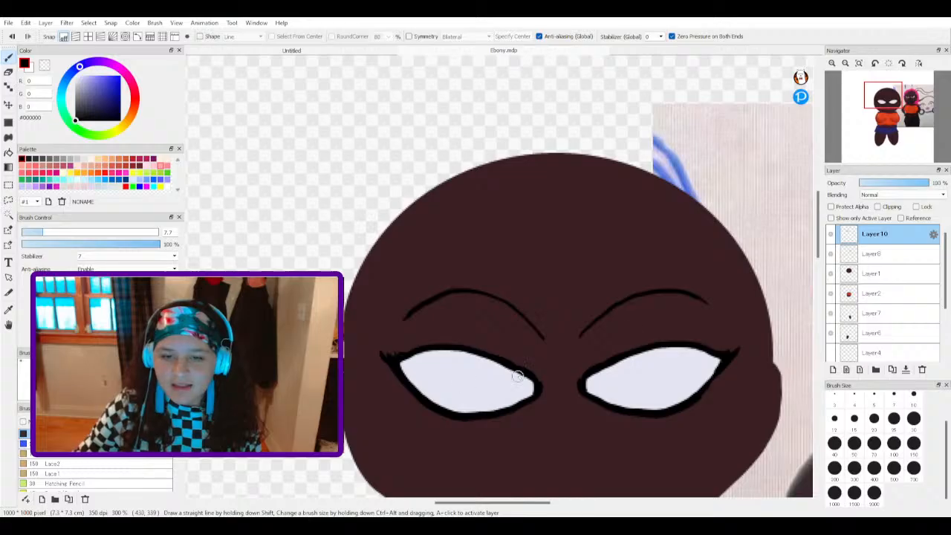
# Step: On a new layer, draw a filled black circle as the left eye's iris and nudge it slightly down and right
pyautogui.click(833, 369)
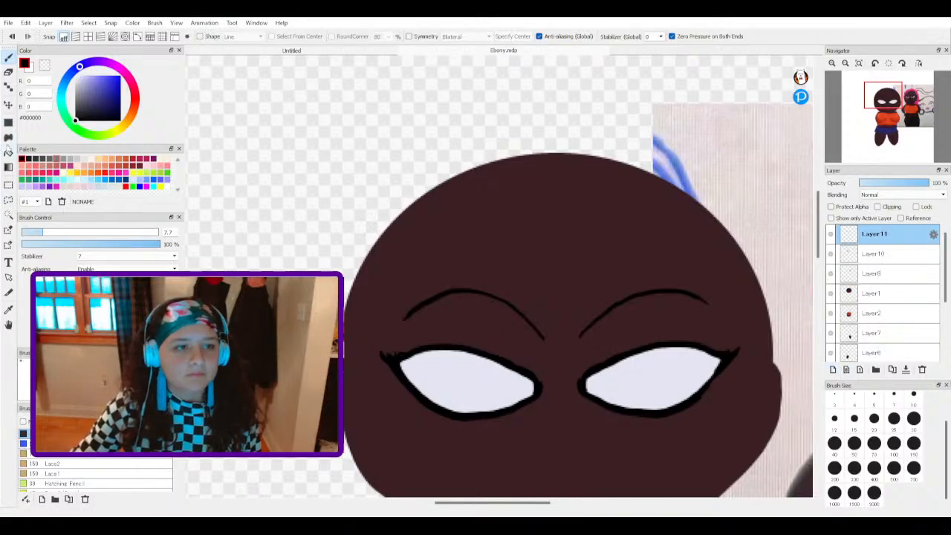
pyautogui.click(8, 123)
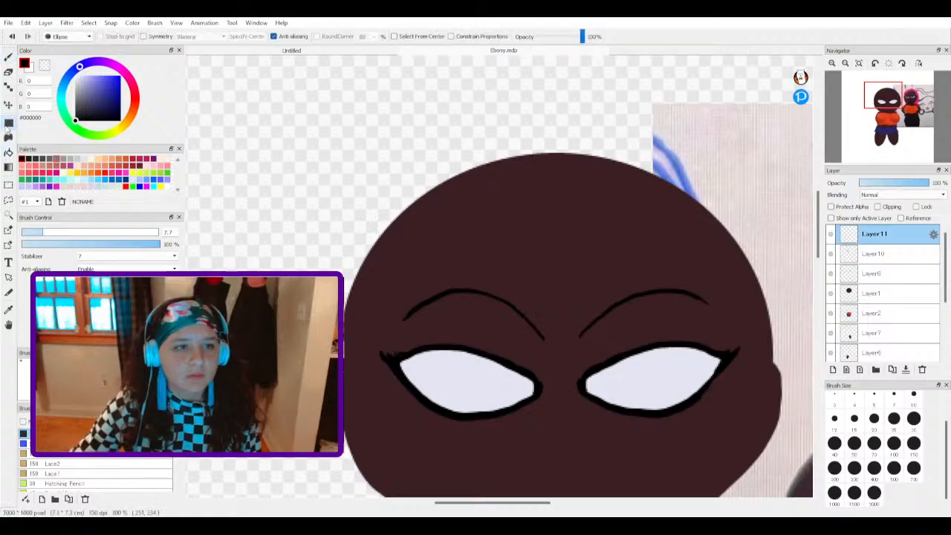
pyautogui.moveTo(430, 344); pyautogui.dragTo(493, 406)
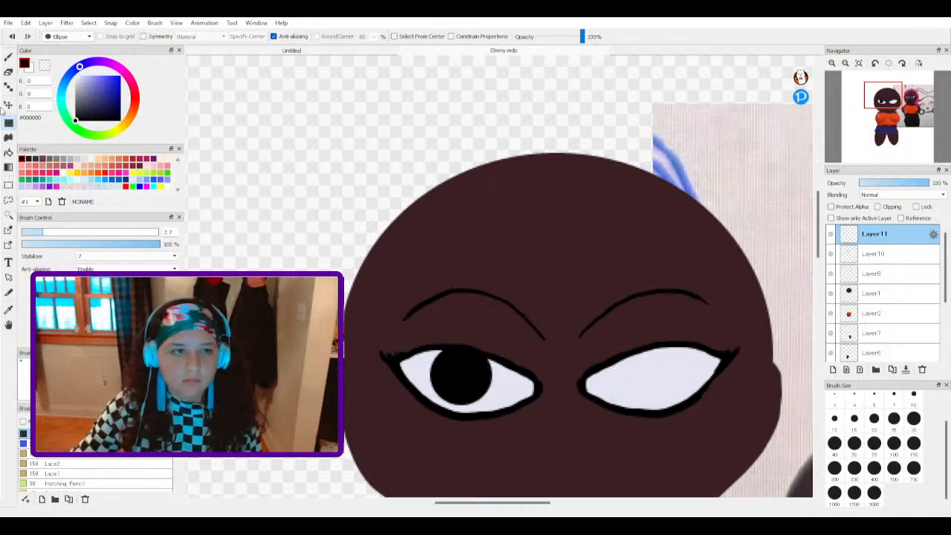
pyautogui.click(8, 60)
pyautogui.click(9, 105)
pyautogui.moveTo(376, 309)
pyautogui.mouseDown()
pyautogui.moveTo(393, 312)
pyautogui.moveTo(378, 314)
pyautogui.mouseUp()
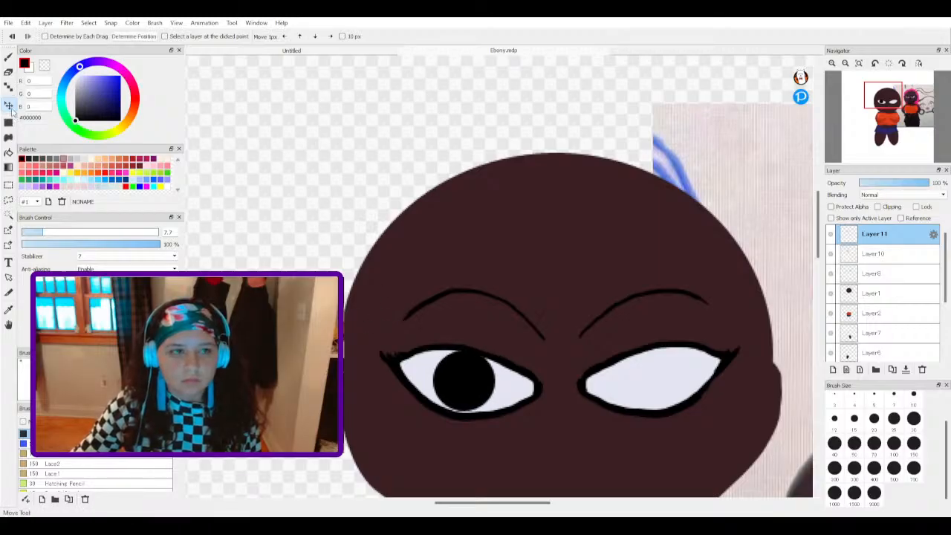
# Step: Shift the black iris slightly up and right so its upper edge meets the left eye's top outline
pyautogui.click(9, 57)
pyautogui.scroll(3, 320, 256)
pyautogui.scroll(-7, 320, 282)
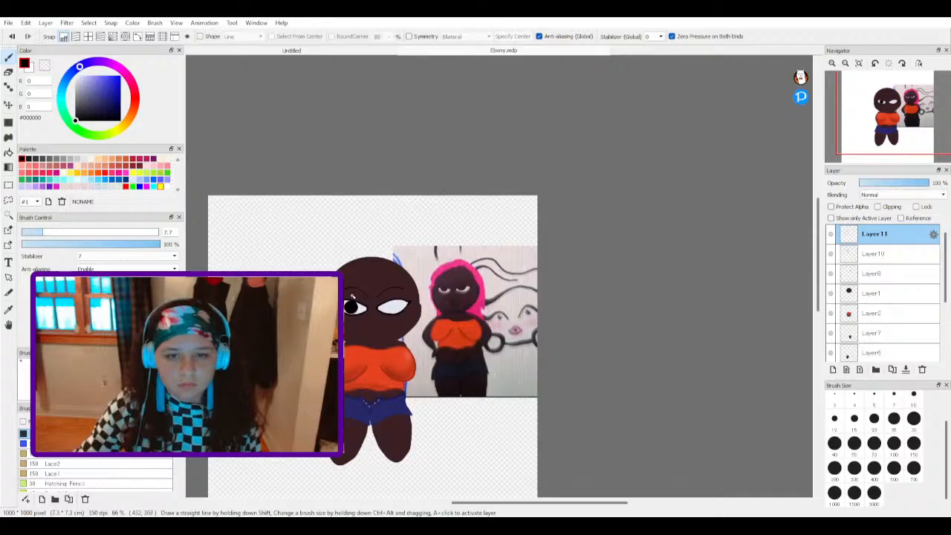
pyautogui.scroll(3, 352, 295)
pyautogui.scroll(-2, 352, 303)
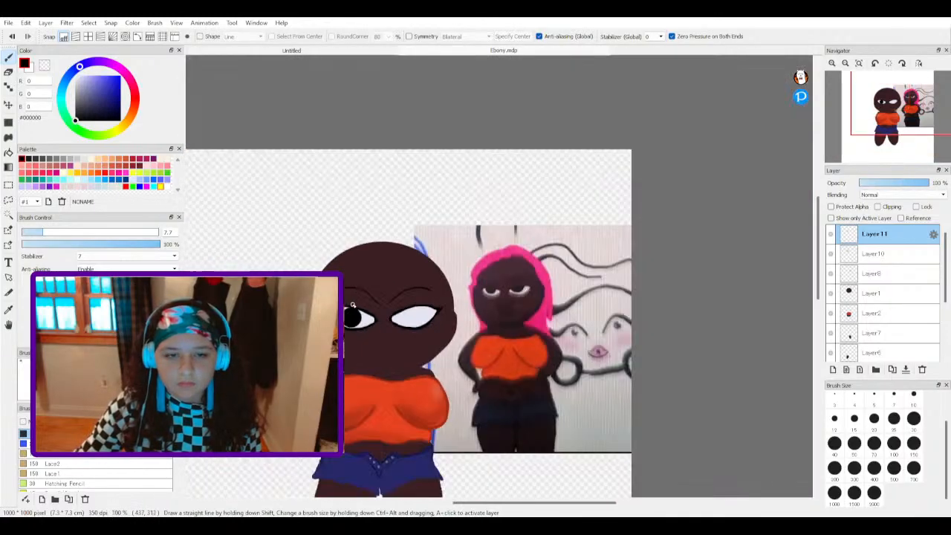
pyautogui.scroll(-1, 355, 340)
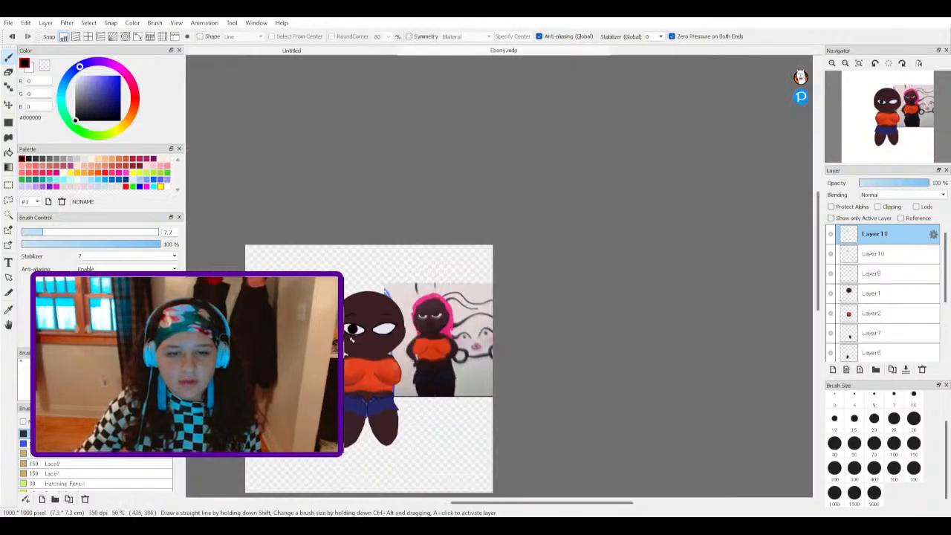
pyautogui.scroll(5, 352, 334)
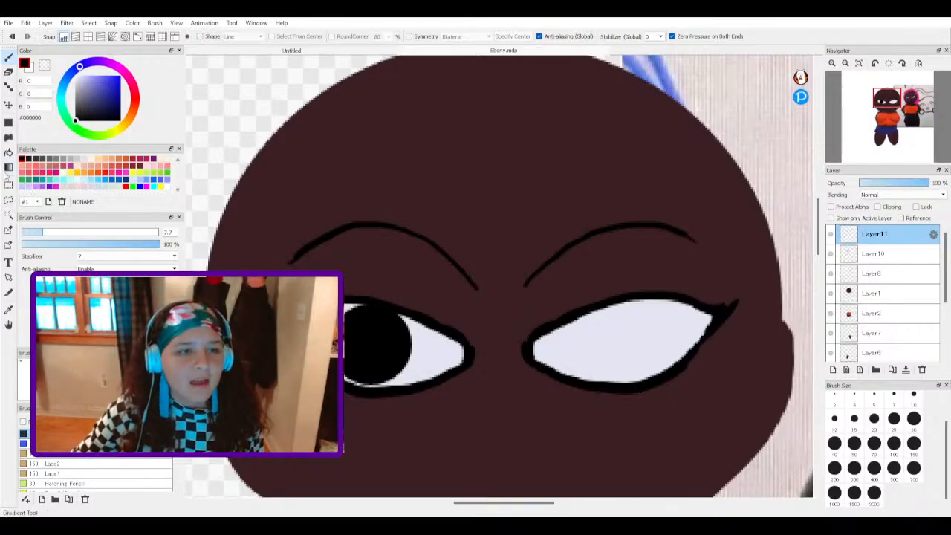
pyautogui.click(9, 105)
pyautogui.moveTo(320, 246)
pyautogui.mouseDown()
pyautogui.moveTo(315, 214)
pyautogui.moveTo(326, 225)
pyautogui.moveTo(320, 242)
pyautogui.moveTo(354, 252)
pyautogui.moveTo(329, 252)
pyautogui.moveTo(338, 247)
pyautogui.moveTo(329, 241)
pyautogui.moveTo(329, 250)
pyautogui.moveTo(308, 248)
pyautogui.moveTo(355, 246)
pyautogui.moveTo(303, 239)
pyautogui.moveTo(357, 245)
pyautogui.moveTo(300, 242)
pyautogui.moveTo(361, 244)
pyautogui.moveTo(297, 247)
pyautogui.moveTo(378, 246)
pyautogui.moveTo(323, 244)
pyautogui.moveTo(340, 244)
pyautogui.mouseUp()
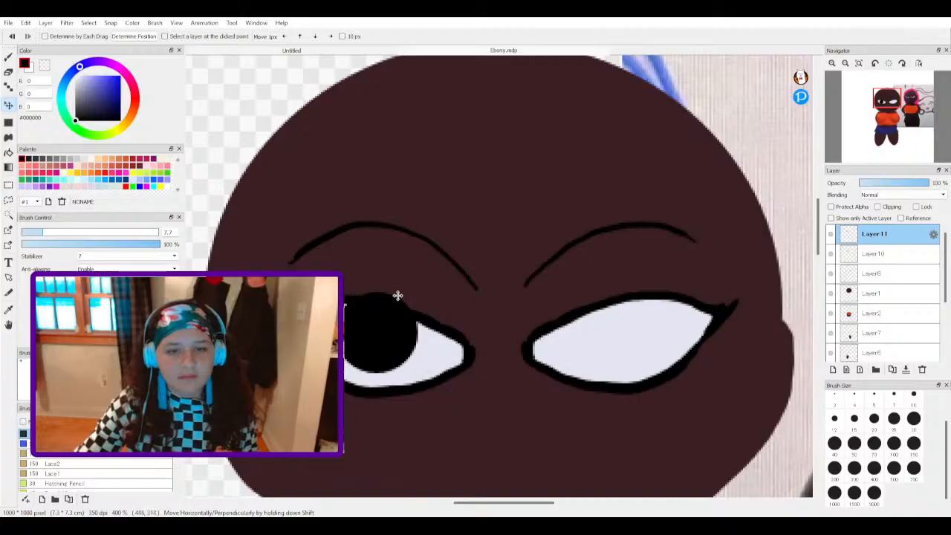
# Step: Lower the opacity of the head layer, Layer1, to 30%
pyautogui.click(8, 57)
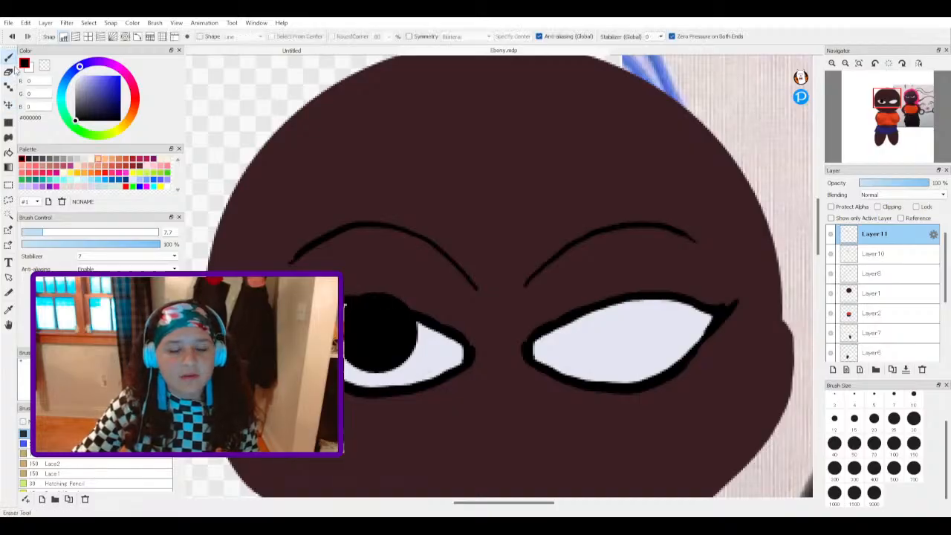
pyautogui.scroll(2, 422, 299)
pyautogui.scroll(-4, 428, 302)
pyautogui.scroll(-1, 429, 302)
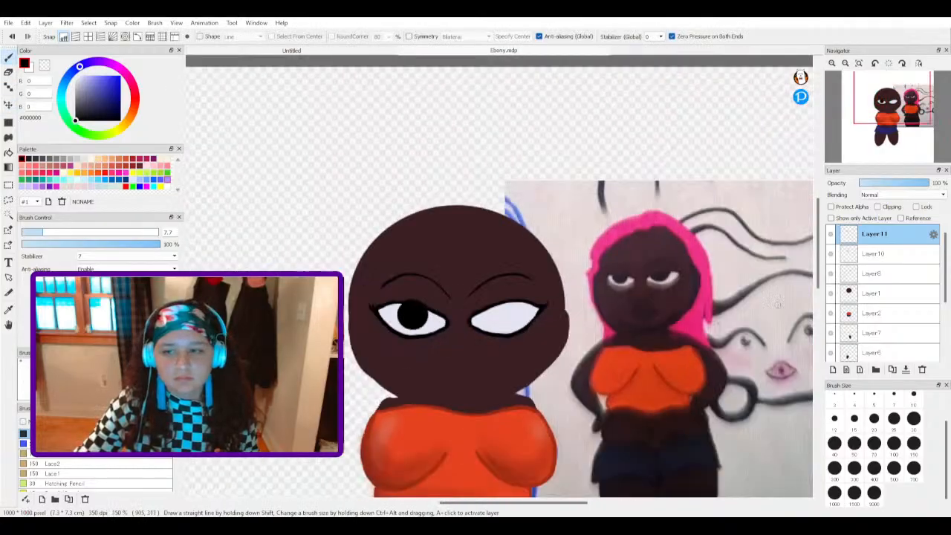
pyautogui.click(871, 297)
pyautogui.click(879, 182)
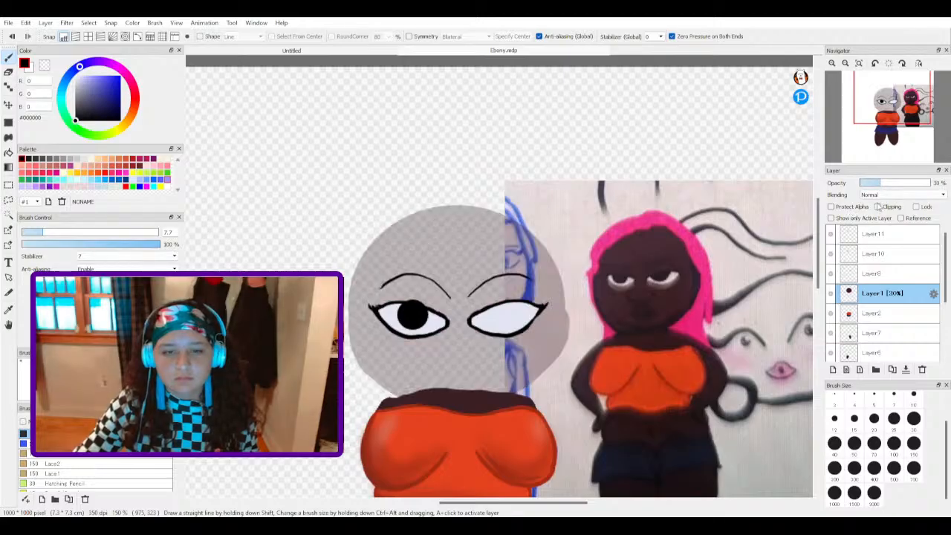
# Step: Add a new layer above Layer11 at the top of the layer stack
pyautogui.click(874, 274)
pyautogui.click(866, 253)
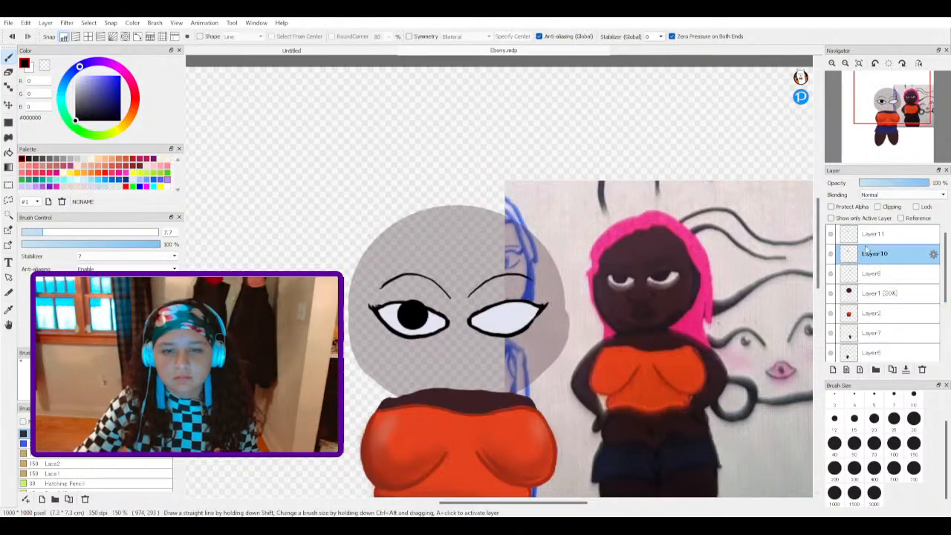
pyautogui.click(864, 233)
pyautogui.click(833, 369)
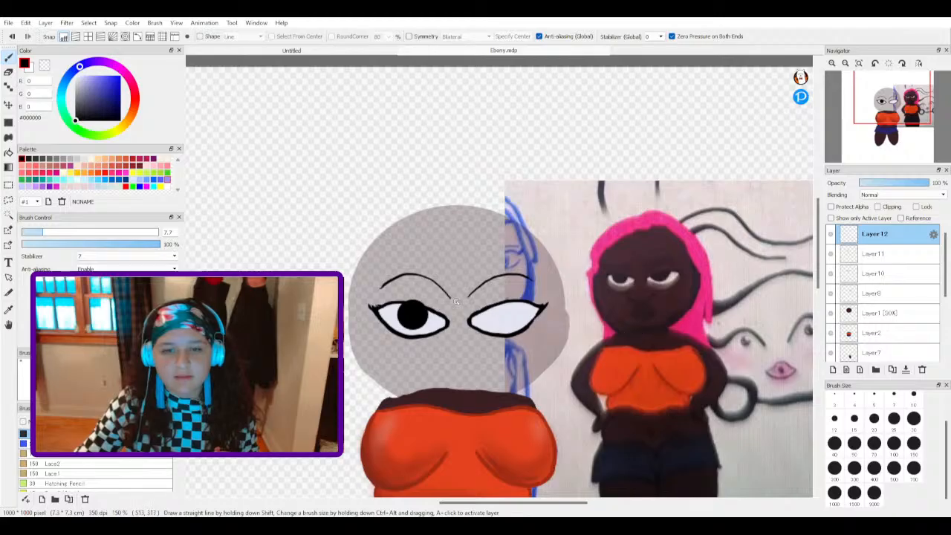
# Step: Sample the dark brown skin color #3B1F24 from the character's body and return to the brush
pyautogui.scroll(2, 434, 285)
pyautogui.scroll(-3, 434, 286)
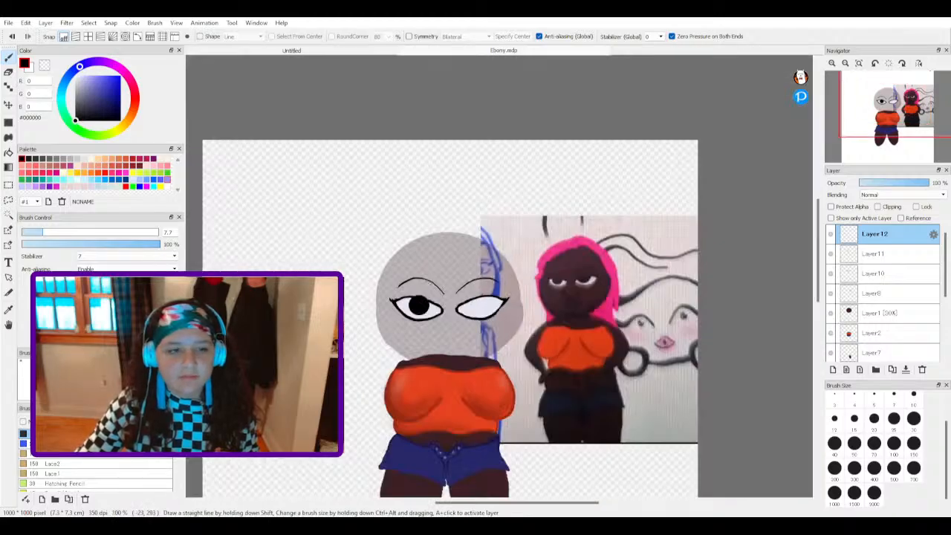
pyautogui.click(8, 309)
pyautogui.click(400, 283)
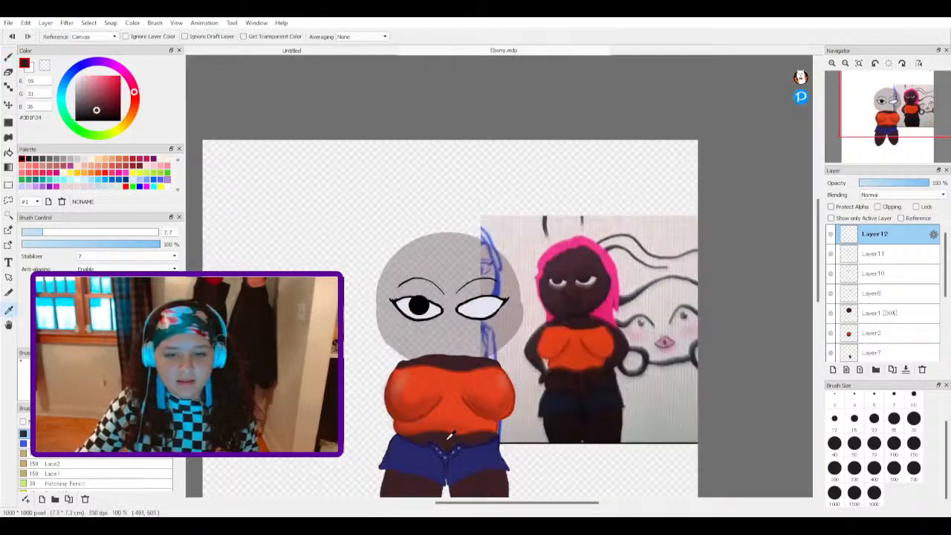
pyautogui.scroll(2, 399, 283)
pyautogui.click(8, 57)
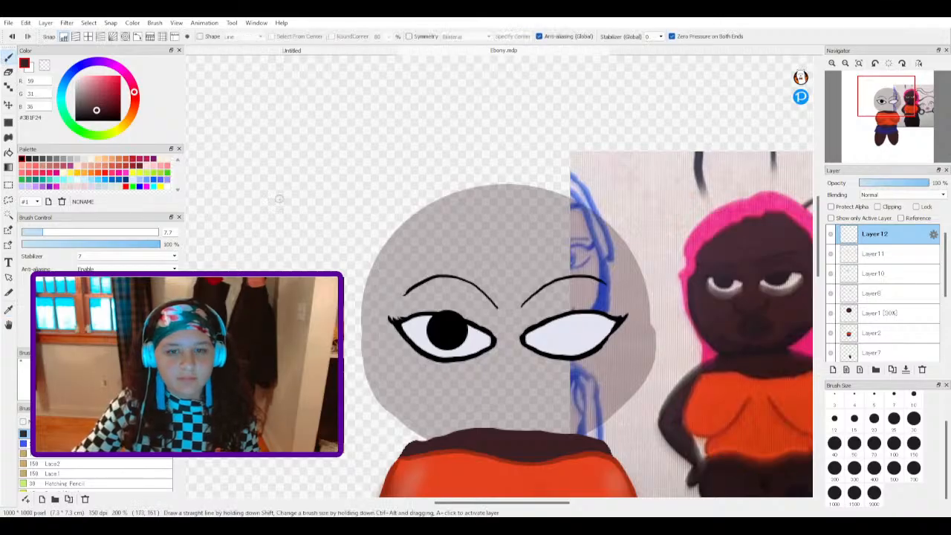
# Step: Paint a dark brown upper eyelid along the top outline of the left eye on Layer12
pyautogui.scroll(1, 410, 228)
pyautogui.scroll(2, 525, 355)
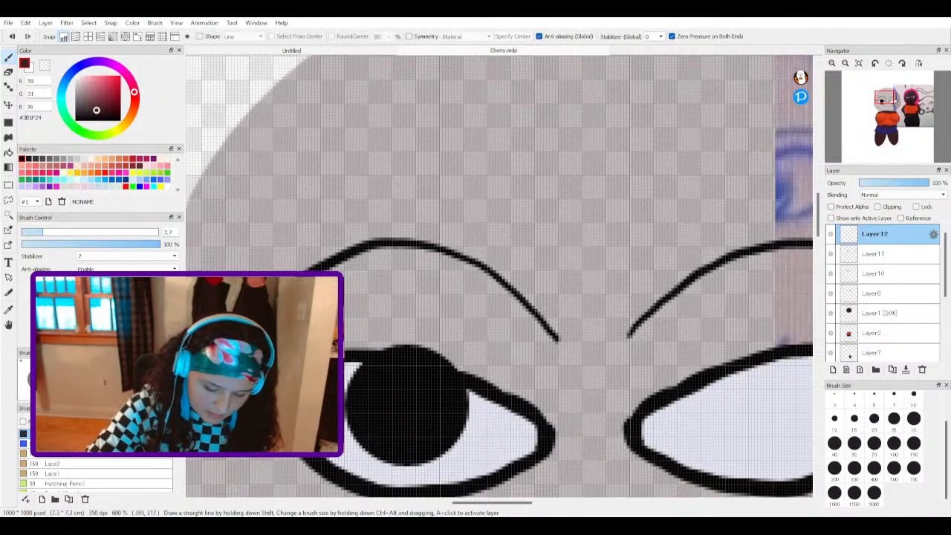
pyautogui.moveTo(248, 373)
pyautogui.mouseDown()
pyautogui.moveTo(368, 342)
pyautogui.moveTo(431, 349)
pyautogui.moveTo(513, 381)
pyautogui.mouseUp()
pyautogui.moveTo(462, 364)
pyautogui.mouseDown()
pyautogui.moveTo(443, 355)
pyautogui.moveTo(535, 397)
pyautogui.moveTo(502, 364)
pyautogui.moveTo(450, 341)
pyautogui.moveTo(346, 337)
pyautogui.moveTo(450, 349)
pyautogui.moveTo(532, 396)
pyautogui.moveTo(522, 396)
pyautogui.mouseUp()
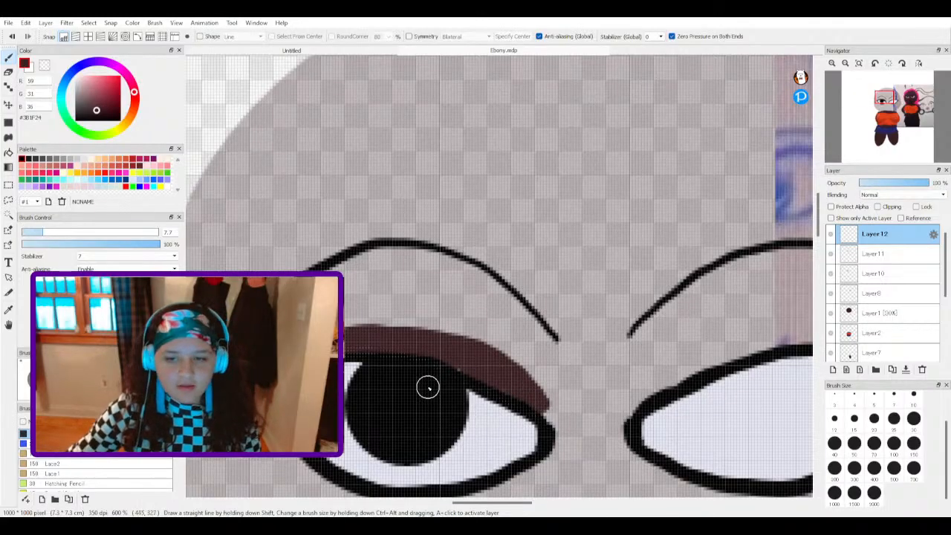
pyautogui.scroll(-3, 427, 387)
pyautogui.scroll(4, 472, 389)
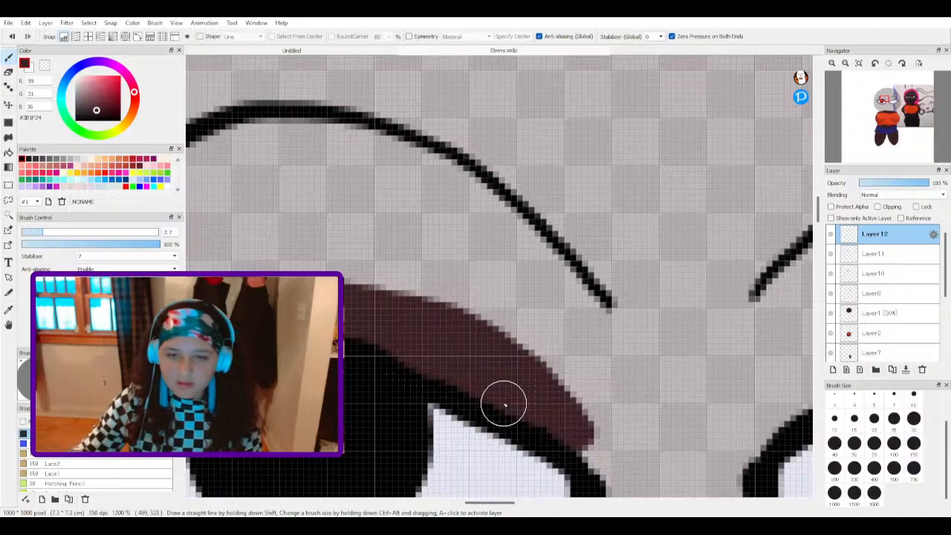
# Step: Paint a matching dark brown upper eyelid along the top outline of the right eye
pyautogui.scroll(-5, 504, 405)
pyautogui.scroll(4, 595, 408)
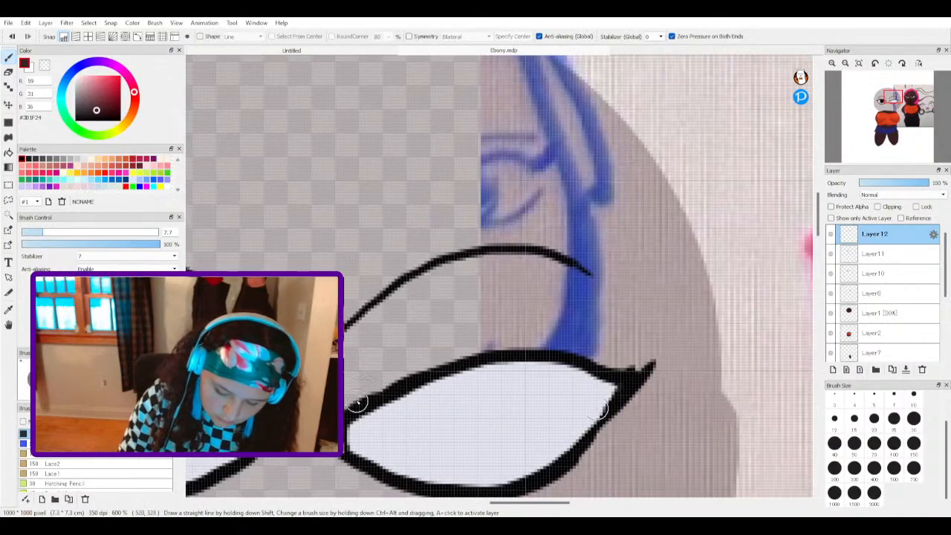
pyautogui.moveTo(344, 416)
pyautogui.mouseDown()
pyautogui.moveTo(435, 364)
pyautogui.moveTo(513, 344)
pyautogui.moveTo(561, 347)
pyautogui.moveTo(567, 335)
pyautogui.moveTo(555, 346)
pyautogui.moveTo(607, 366)
pyautogui.moveTo(590, 348)
pyautogui.moveTo(538, 334)
pyautogui.moveTo(465, 343)
pyautogui.moveTo(365, 401)
pyautogui.moveTo(398, 367)
pyautogui.moveTo(356, 402)
pyautogui.moveTo(396, 365)
pyautogui.moveTo(355, 408)
pyautogui.moveTo(425, 352)
pyautogui.moveTo(481, 333)
pyautogui.moveTo(535, 331)
pyautogui.moveTo(581, 350)
pyautogui.mouseUp()
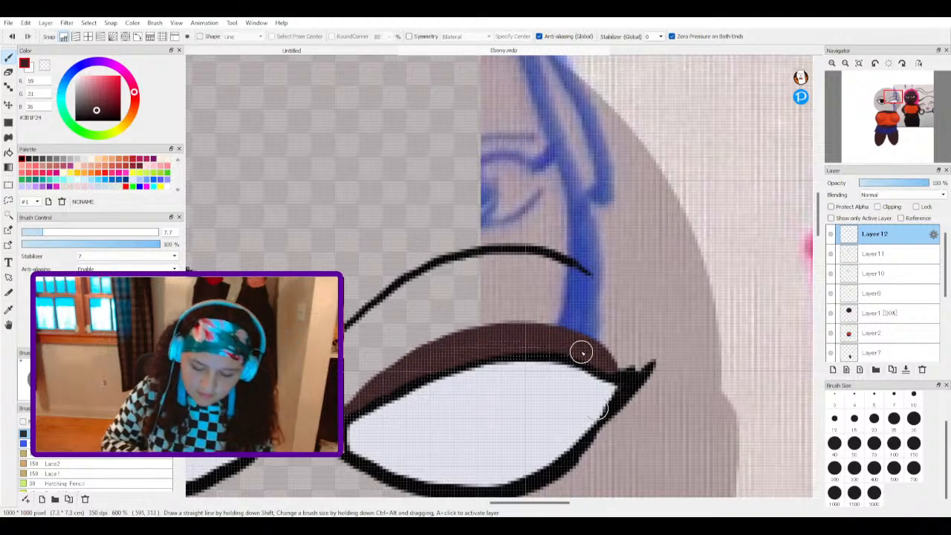
pyautogui.scroll(-4, 568, 335)
# Step: Move the black iris on Layer11 down and toward the left eye's outer corner
pyautogui.click(860, 259)
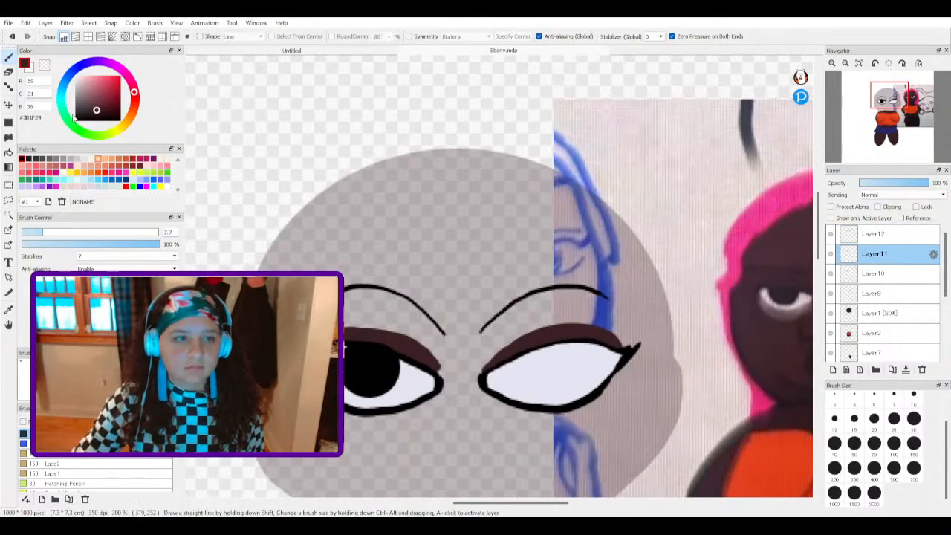
pyautogui.click(9, 105)
pyautogui.moveTo(408, 334)
pyautogui.mouseDown()
pyautogui.moveTo(386, 332)
pyautogui.moveTo(422, 330)
pyautogui.moveTo(380, 343)
pyautogui.mouseUp()
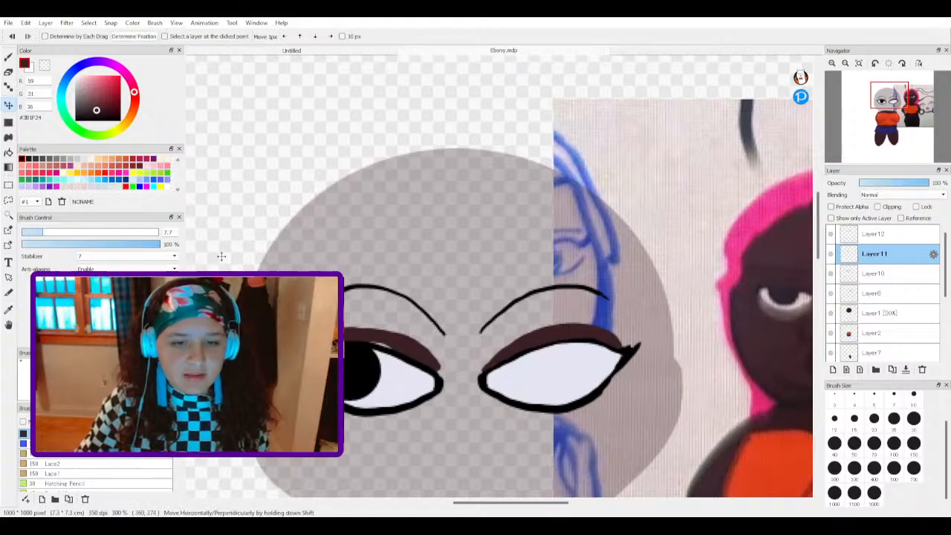
# Step: Fill the small gap between the left eyelid and the eye outline with brown on Layer12
pyautogui.click(7, 57)
pyautogui.scroll(3, 407, 346)
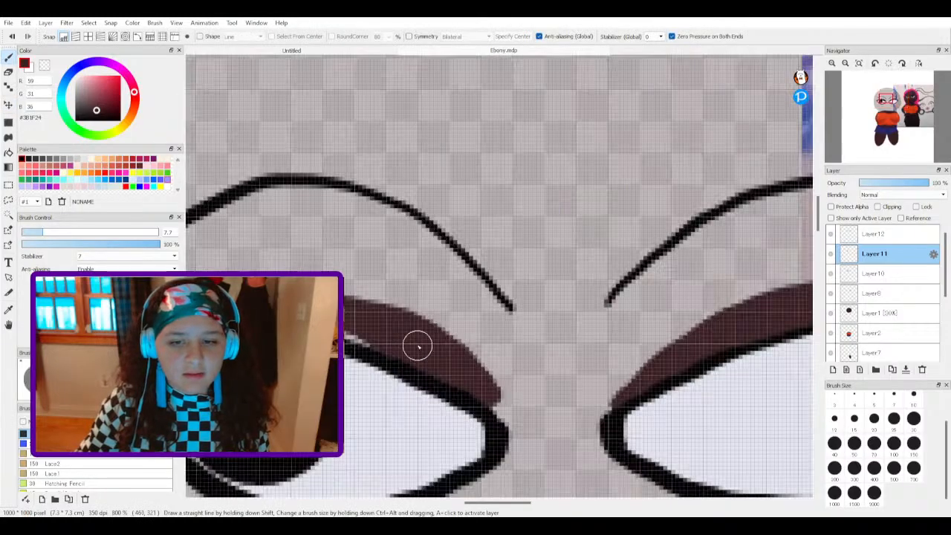
pyautogui.click(848, 233)
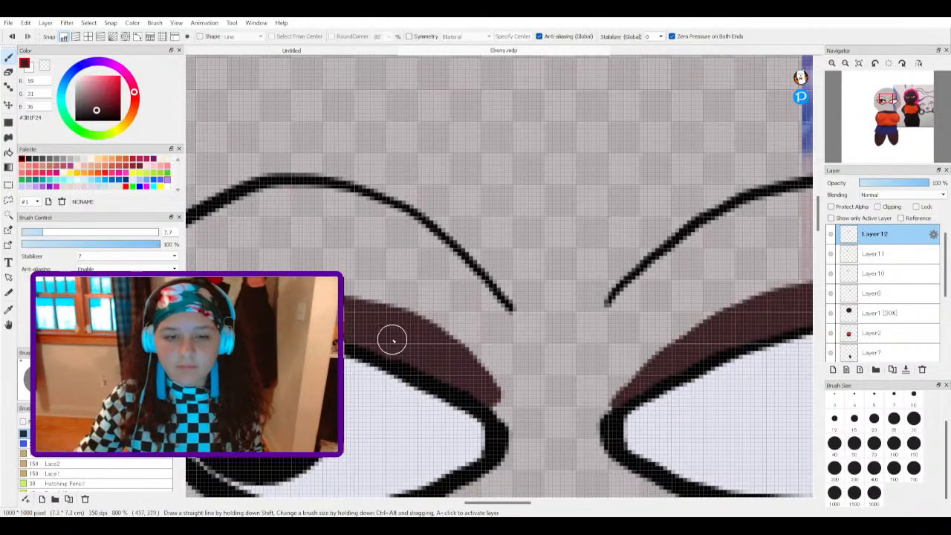
pyautogui.scroll(-5, 389, 348)
pyautogui.scroll(2, 376, 390)
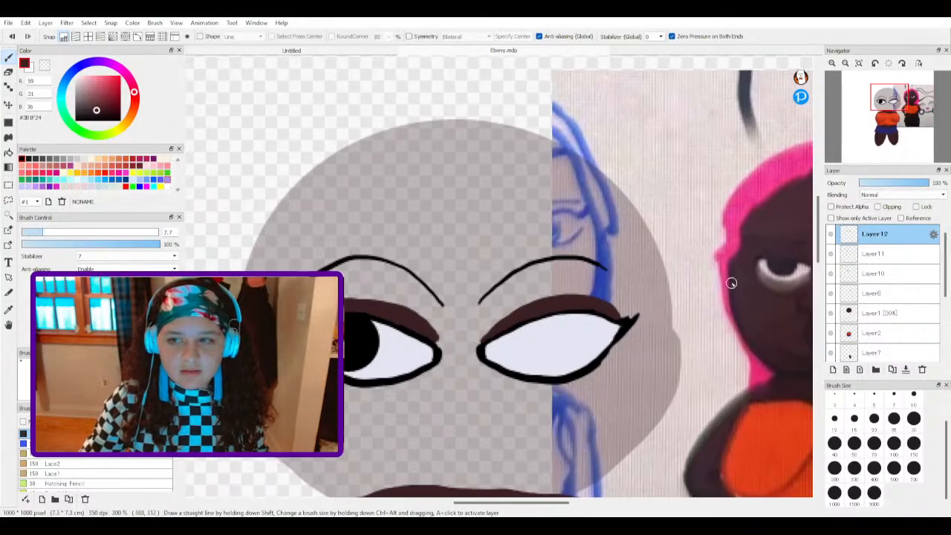
# Step: Move the iris on Layer11 right and slightly up, tucking it under the left eyelid
pyautogui.click(852, 255)
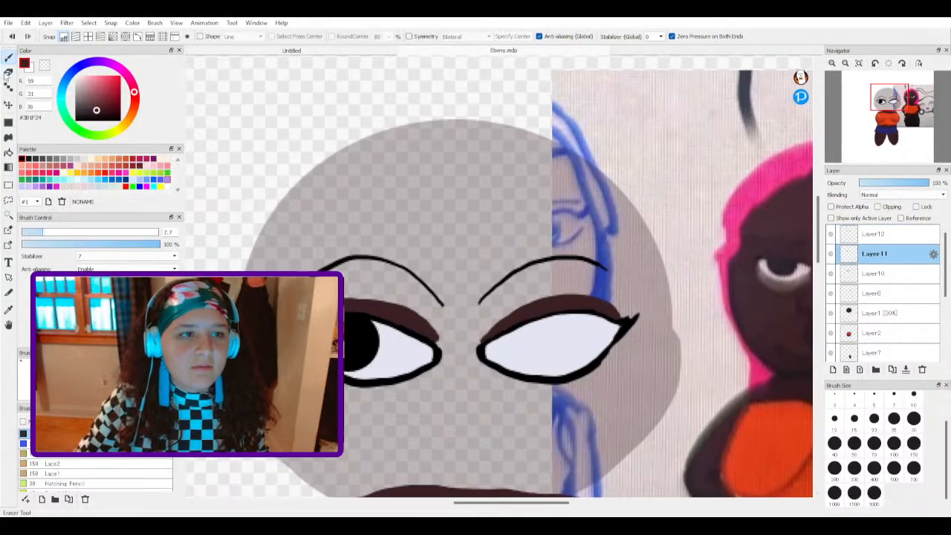
pyautogui.click(8, 105)
pyautogui.moveTo(336, 333); pyautogui.dragTo(373, 328)
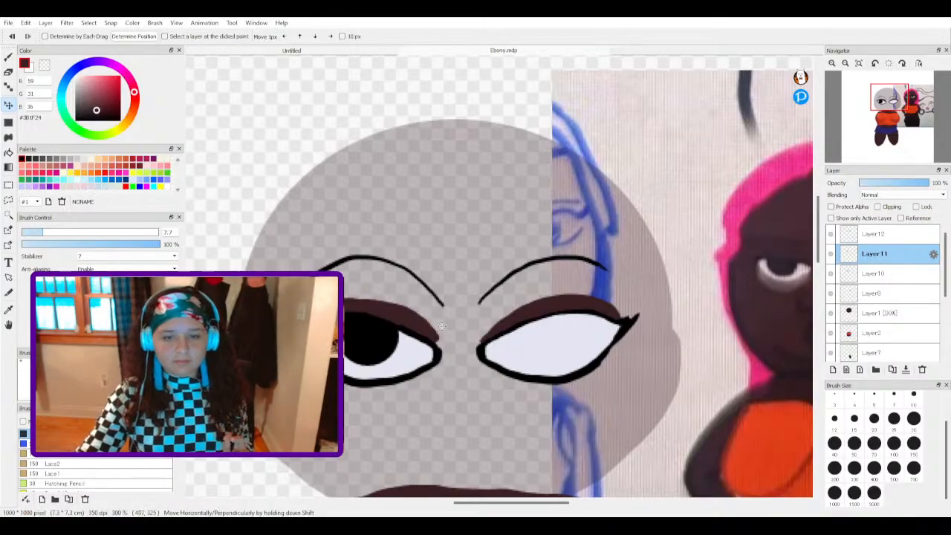
pyautogui.click(8, 57)
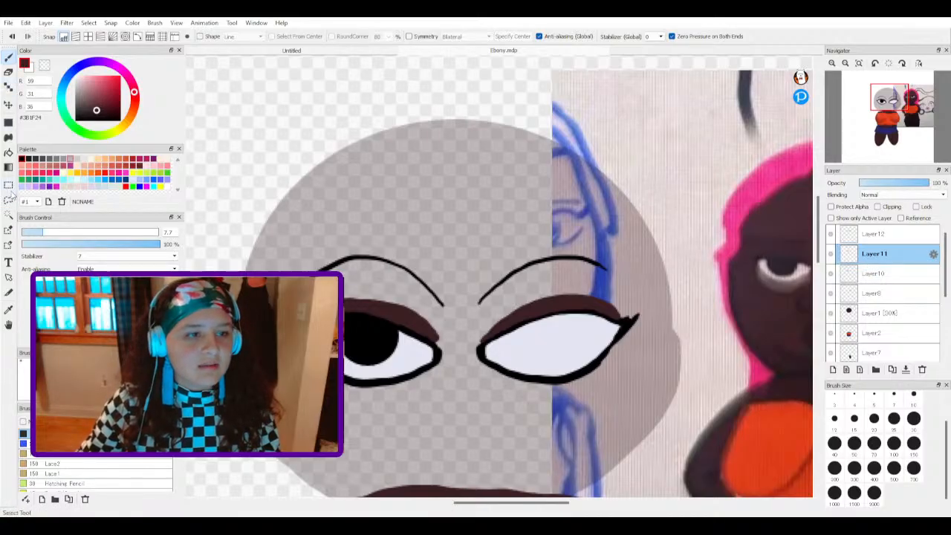
# Step: Select the area around the eyes on Layer11, copy the iris and paste it twice as new layers
pyautogui.click(8, 184)
pyautogui.moveTo(340, 272); pyautogui.dragTo(670, 325)
pyautogui.hotkey('ctrl', 'c')
pyautogui.hotkey('ctrl', 'v')
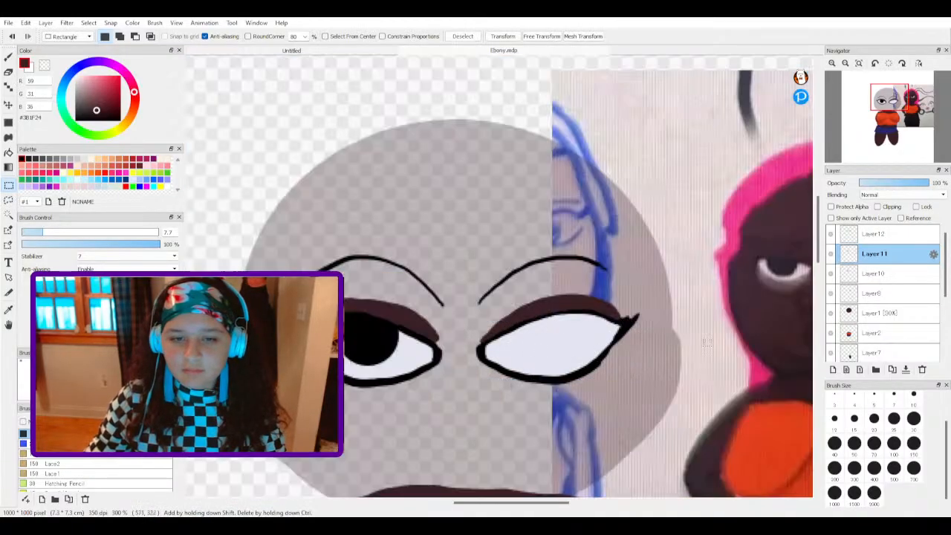
pyautogui.hotkey('ctrl', 'v')
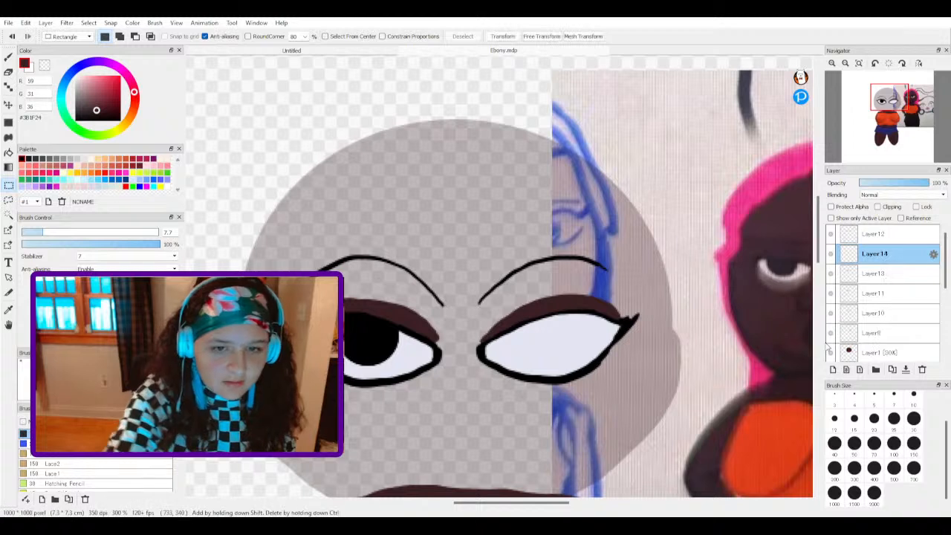
# Step: Move the copied iris on Layer14 into the right eye, centred under its eyelid
pyautogui.click(875, 274)
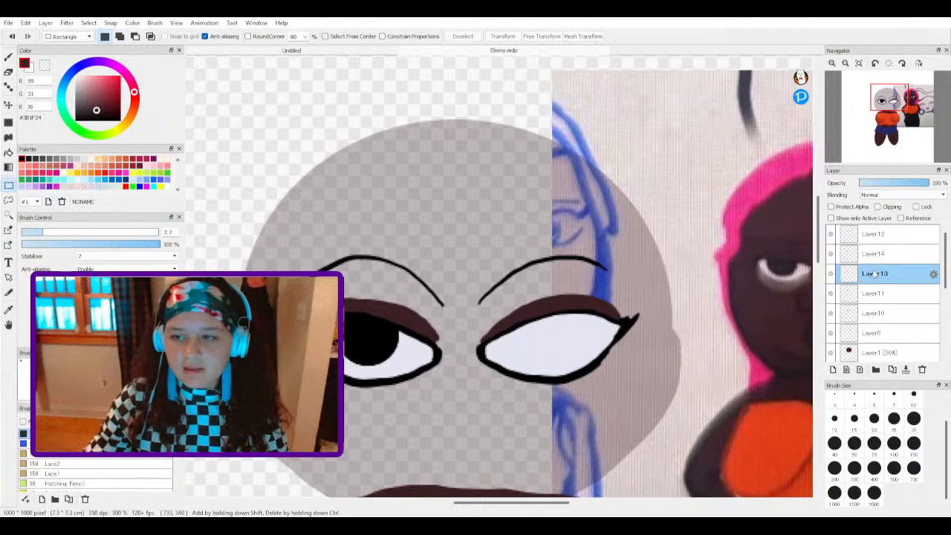
pyautogui.click(860, 256)
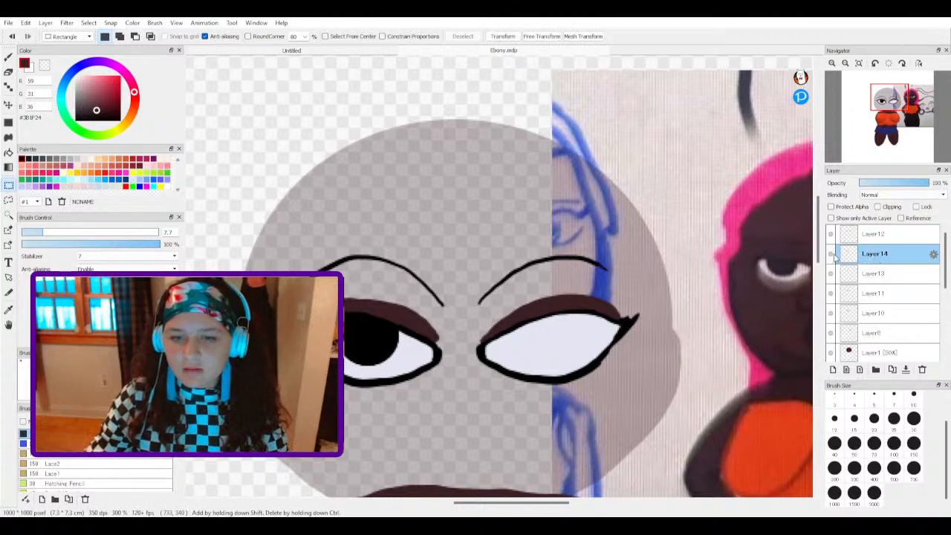
pyautogui.click(9, 106)
pyautogui.moveTo(303, 257); pyautogui.dragTo(360, 261)
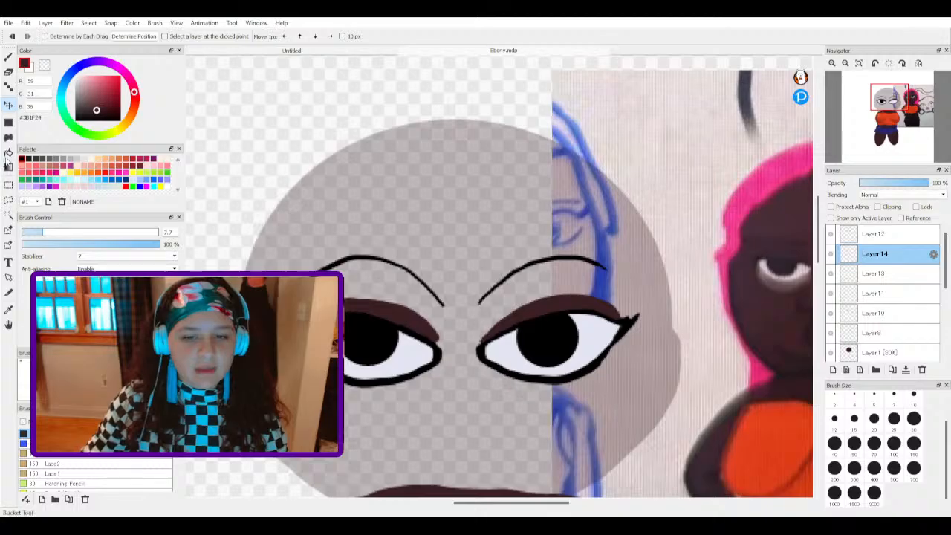
pyautogui.click(8, 56)
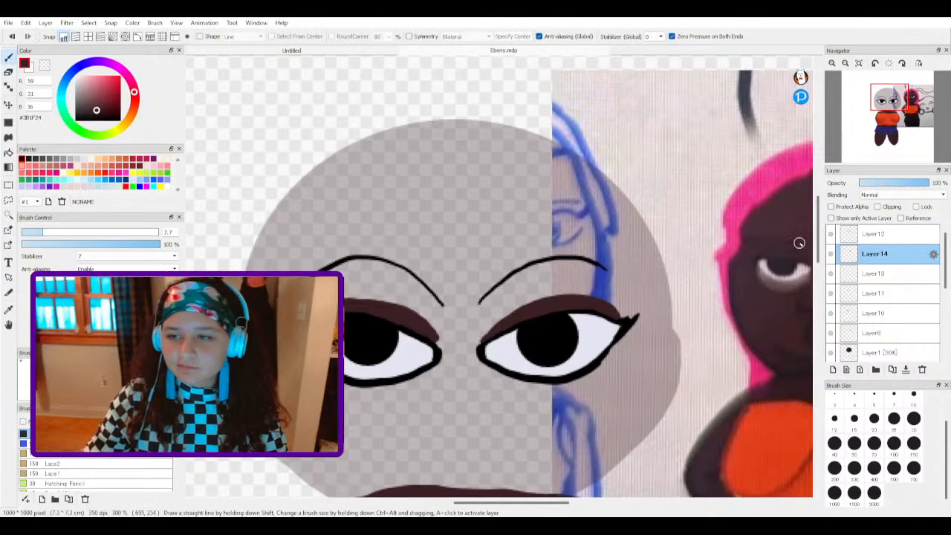
# Step: Move the spare iris copy Layer13 below Layer2 in the layer stack and delete it
pyautogui.click(883, 275)
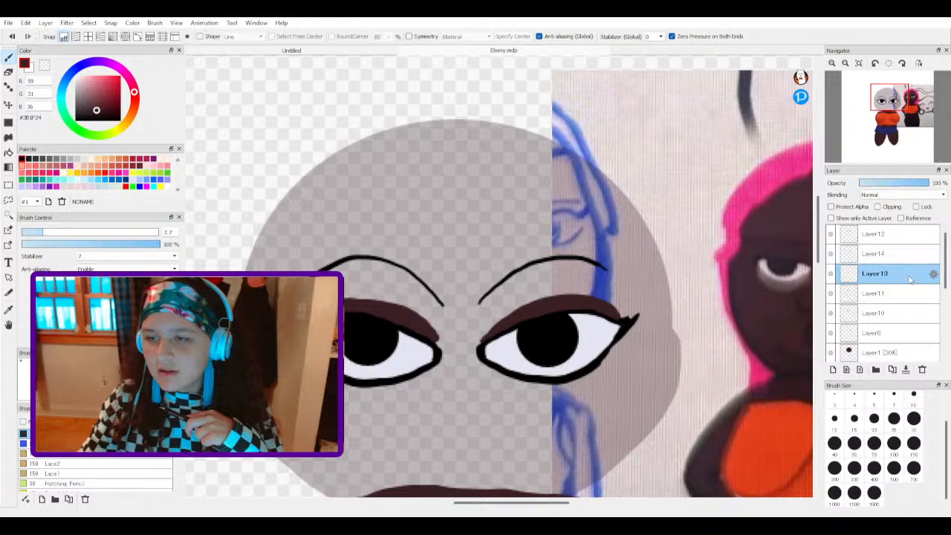
pyautogui.moveTo(896, 273); pyautogui.dragTo(890, 332)
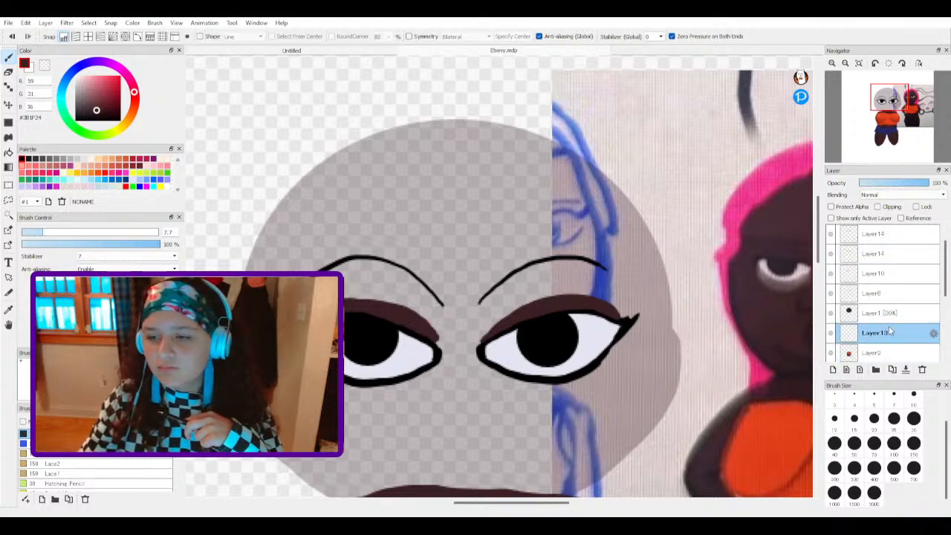
pyautogui.scroll(-1, 894, 342)
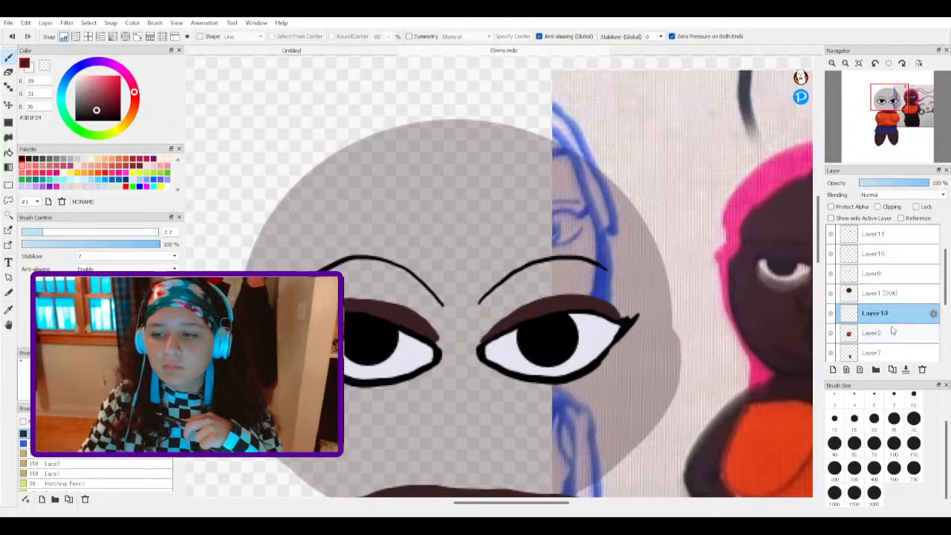
pyautogui.moveTo(889, 323); pyautogui.dragTo(891, 344)
pyautogui.scroll(-3, 892, 334)
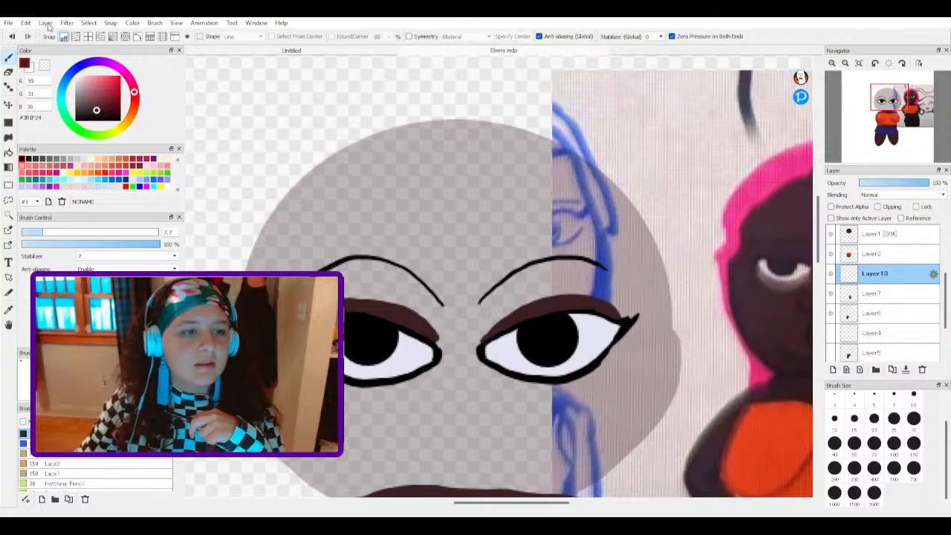
pyautogui.click(72, 151)
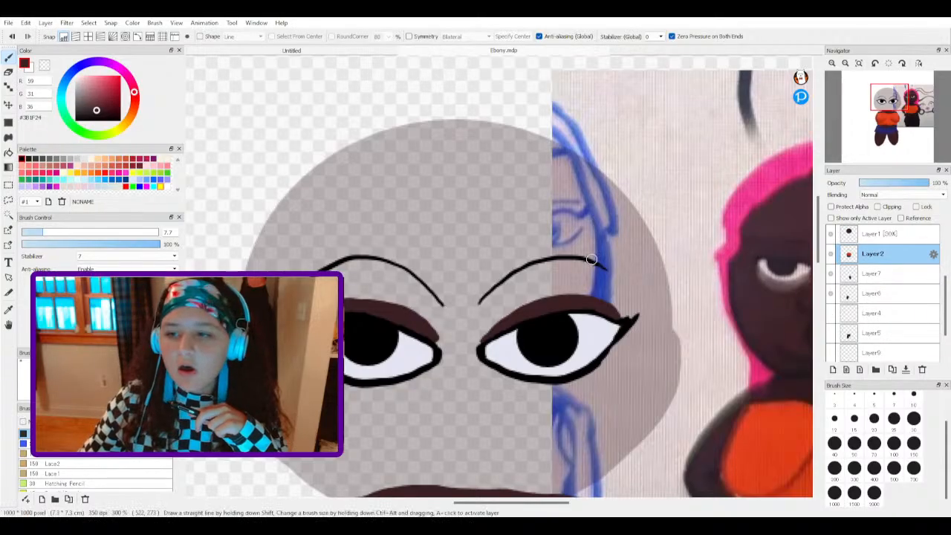
# Step: Delete the hidden layers Layer4, Layer5, Layer9 and Layer3 together
pyautogui.click(865, 312)
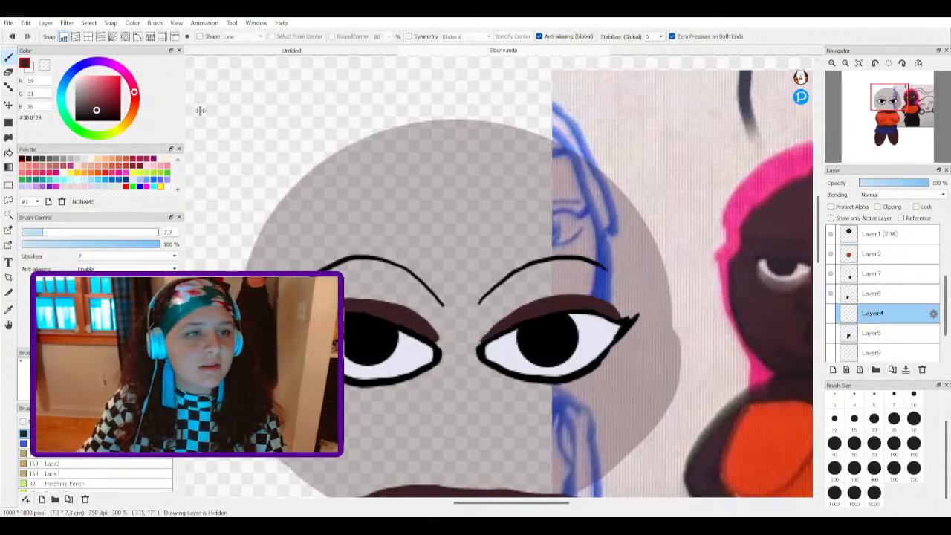
pyautogui.scroll(-2, 870, 301)
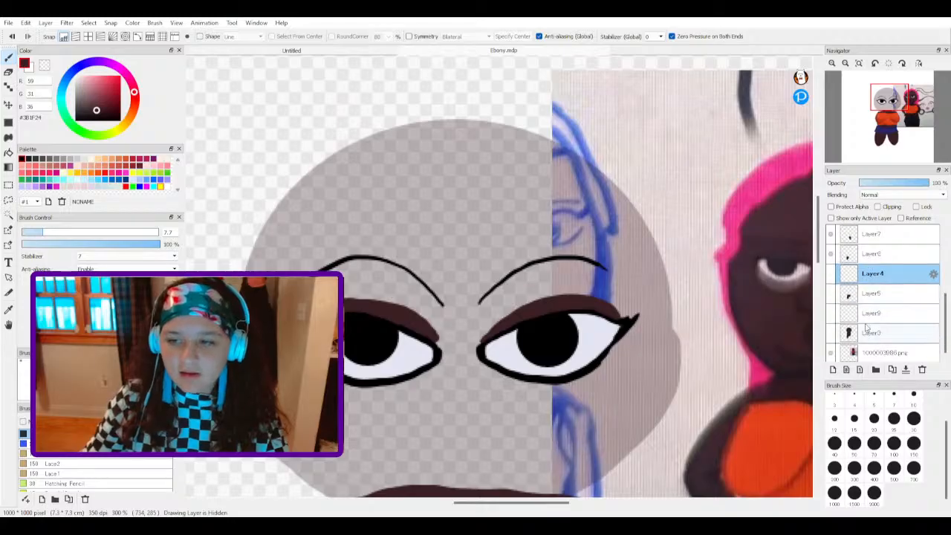
pyautogui.click(865, 331)
pyautogui.click(898, 281)
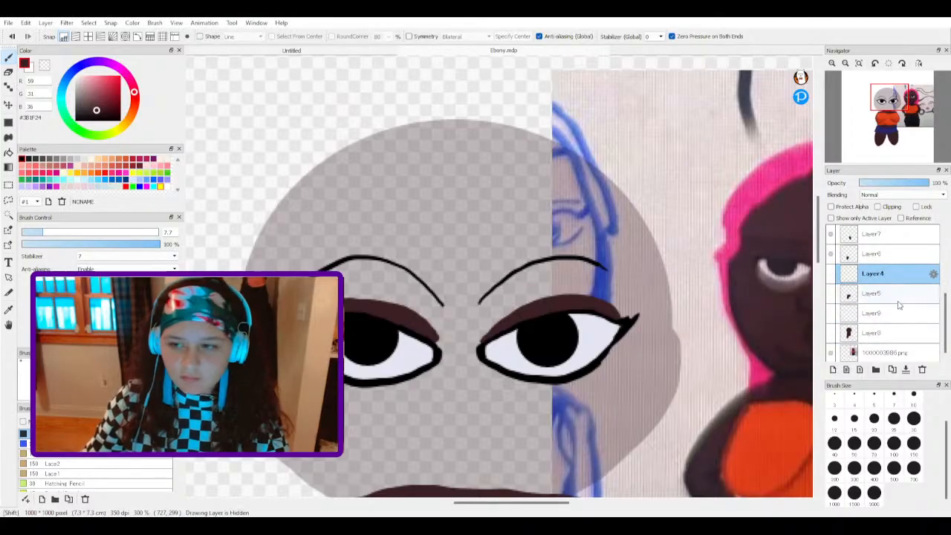
pyautogui.keyDown('shift'); pyautogui.click(883, 334); pyautogui.keyUp('shift')
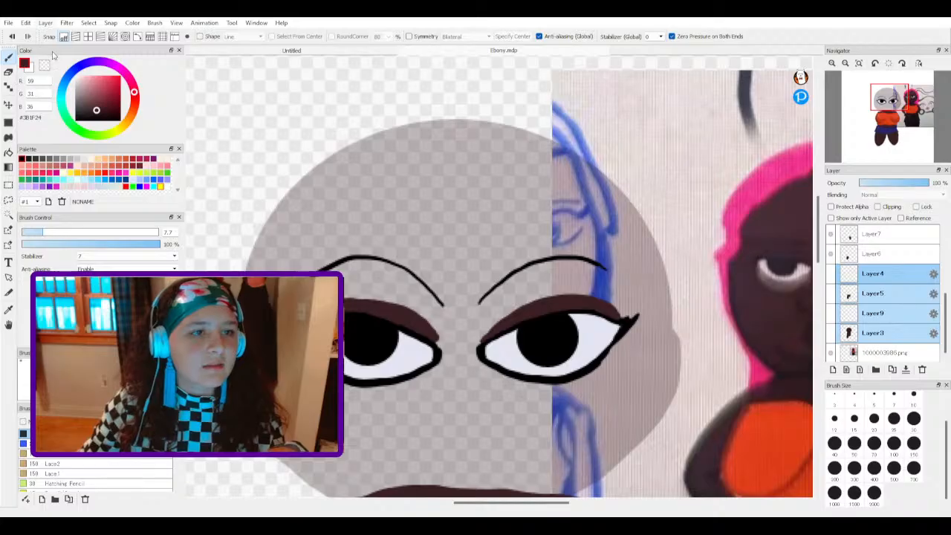
pyautogui.click(85, 152)
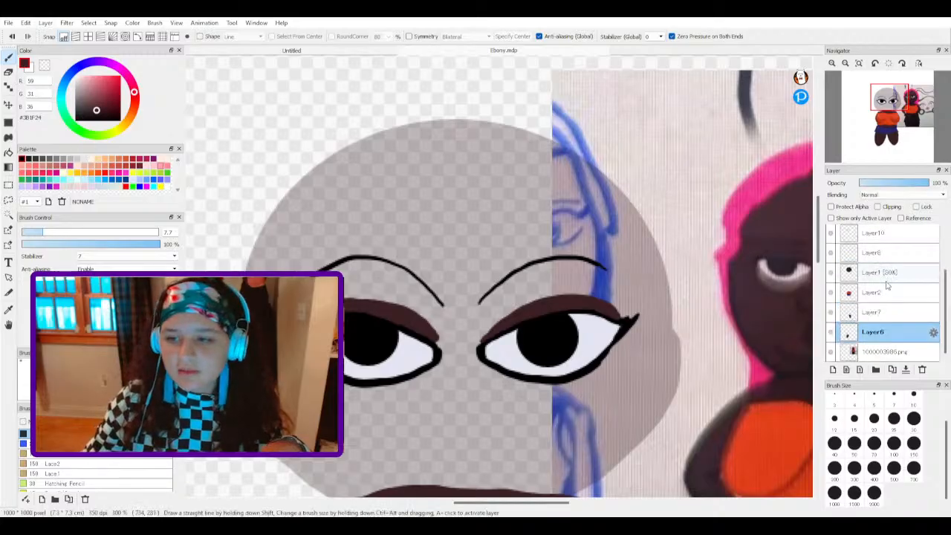
# Step: Hide and show Layer14 to check which part of the drawing it holds
pyautogui.scroll(3, 881, 295)
pyautogui.click(871, 262)
pyautogui.click(830, 254)
pyautogui.click(830, 254)
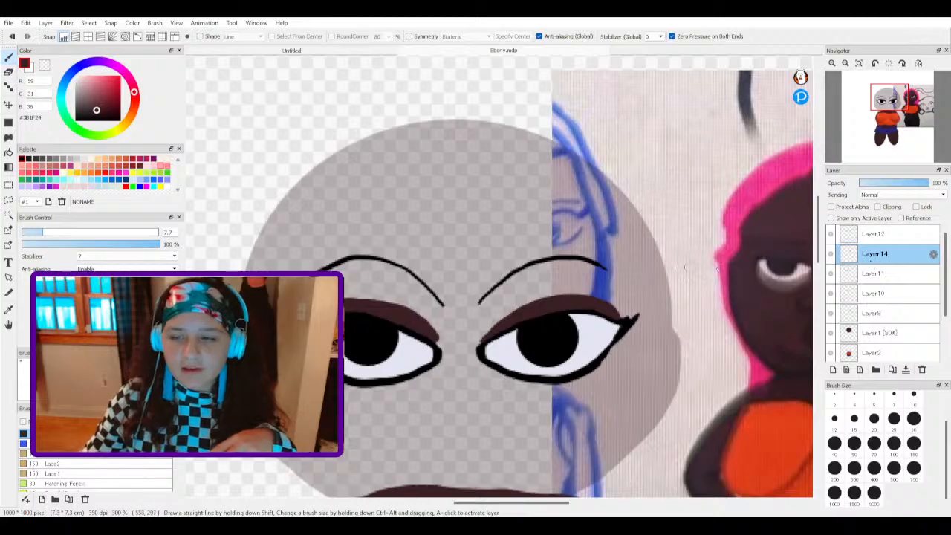
# Step: Raise the opacity of the head on Layer1 to 100 %
pyautogui.scroll(-3, 882, 330)
pyautogui.click(882, 333)
pyautogui.click(876, 281)
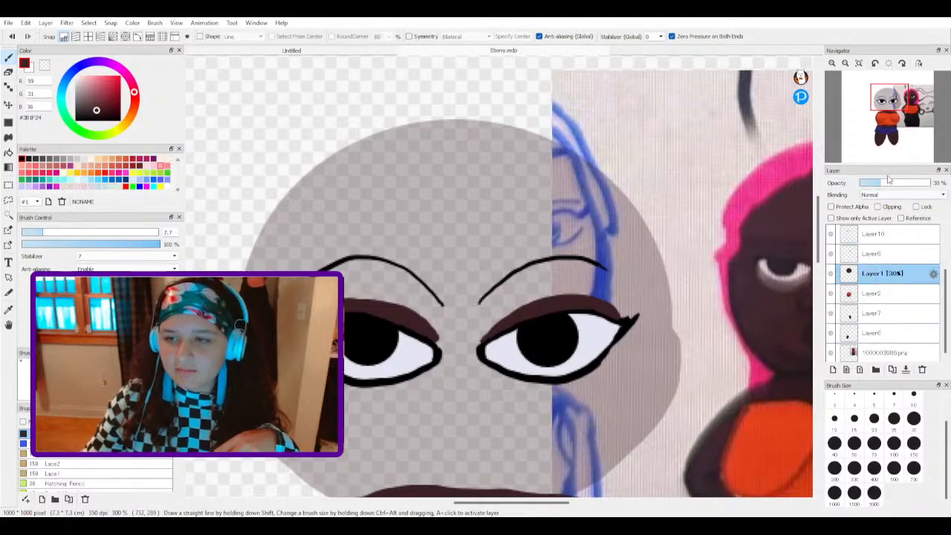
pyautogui.moveTo(894, 186); pyautogui.dragTo(930, 184)
pyautogui.click(858, 293)
# Step: Add a new layer above Layer12 and draw a small curled black nose just below and between the eyes
pyautogui.scroll(3, 858, 292)
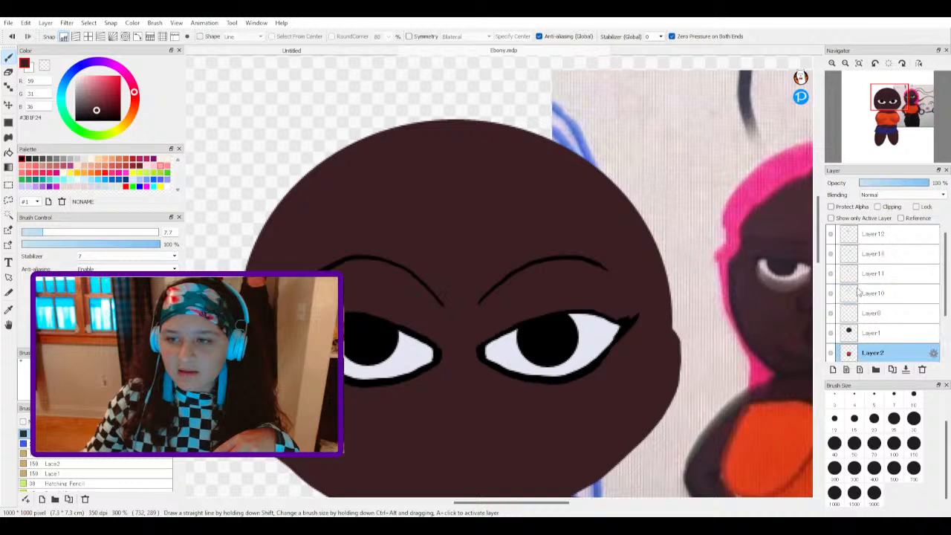
pyautogui.click(883, 235)
pyautogui.click(833, 369)
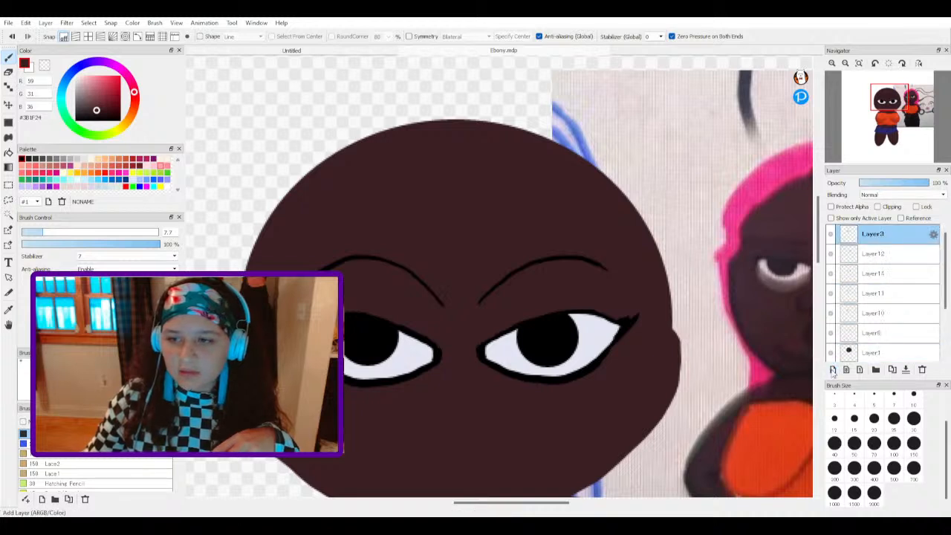
pyautogui.click(81, 122)
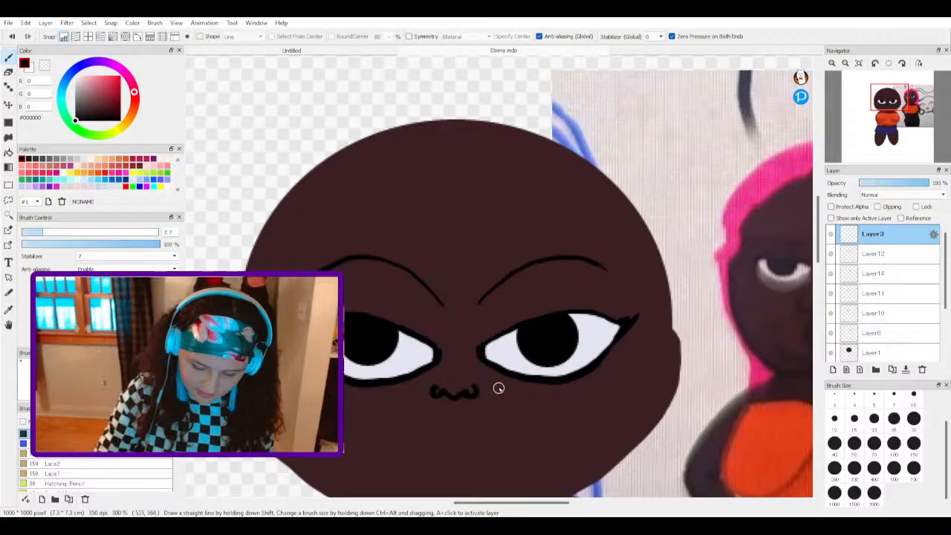
pyautogui.scroll(4, 412, 394)
pyautogui.scroll(-4, 409, 396)
pyautogui.scroll(1, 462, 382)
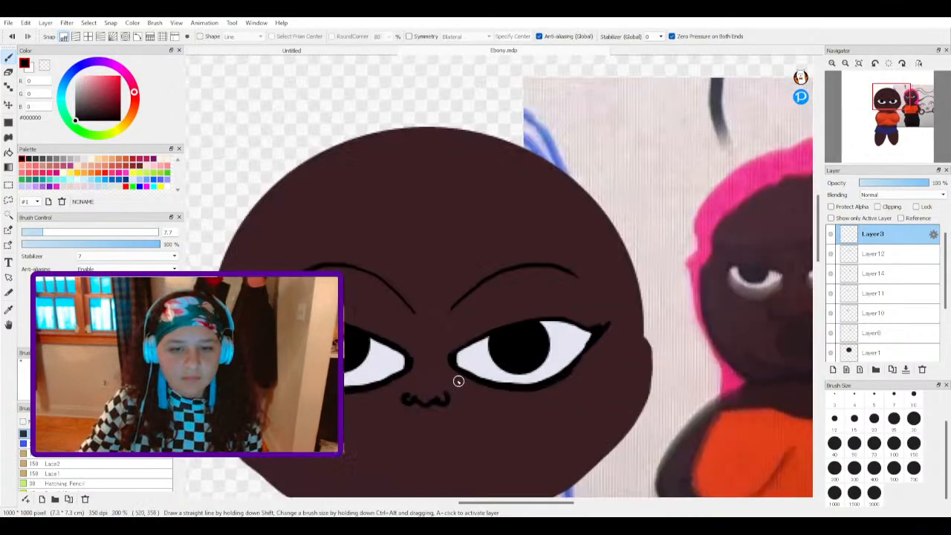
# Step: Select the nose on Layer3, enlarge it slightly with Transform and clear the selection
pyautogui.click(9, 186)
pyautogui.moveTo(370, 358); pyautogui.dragTo(479, 428)
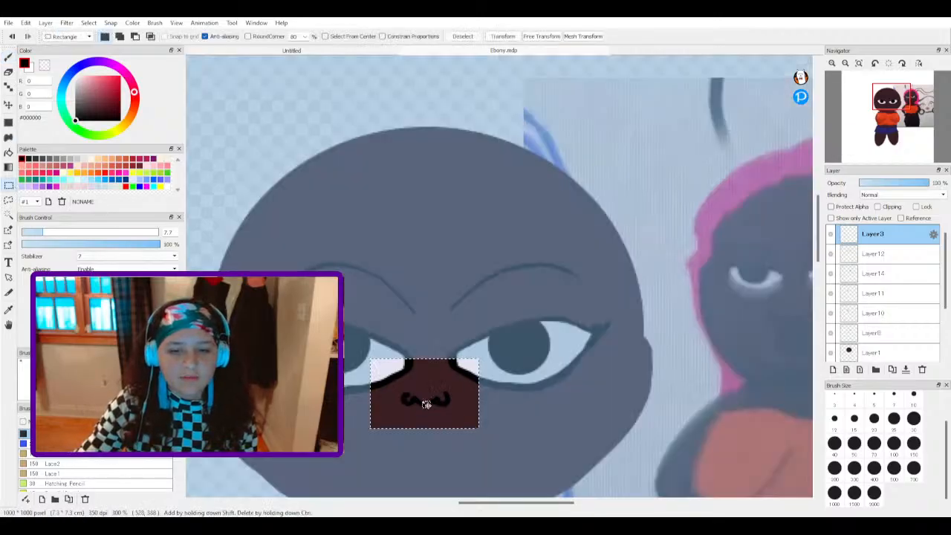
pyautogui.click(503, 37)
pyautogui.moveTo(480, 357)
pyautogui.mouseDown()
pyautogui.moveTo(502, 347)
pyautogui.moveTo(490, 372)
pyautogui.mouseUp()
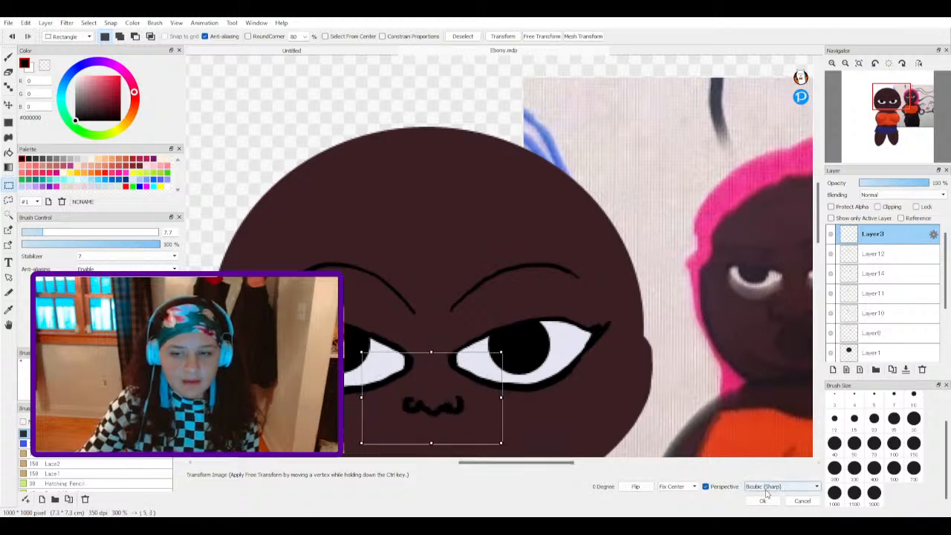
pyautogui.click(762, 501)
pyautogui.hotkey('ctrl', 'd')
# Step: Examine the whole character and its eyes and nose at different scales against the reference photo
pyautogui.scroll(-5, 546, 388)
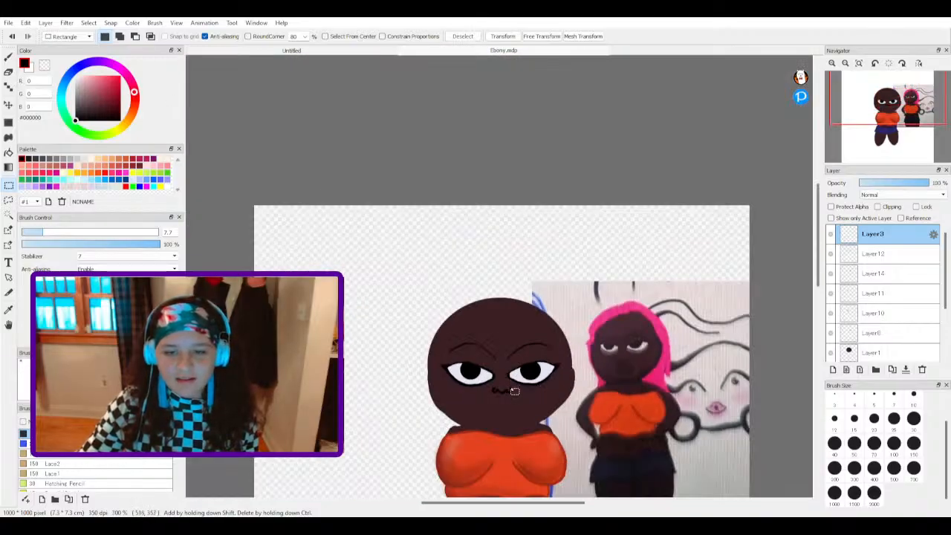
pyautogui.scroll(-2, 512, 405)
pyautogui.scroll(2, 511, 410)
pyautogui.scroll(-2, 509, 413)
pyautogui.scroll(-1, 518, 440)
pyautogui.scroll(3, 520, 439)
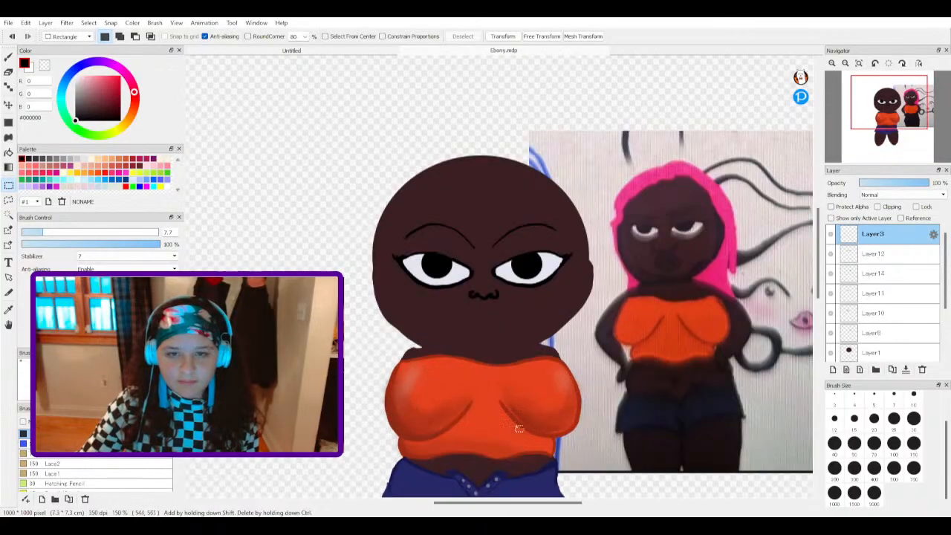
pyautogui.scroll(1, 515, 249)
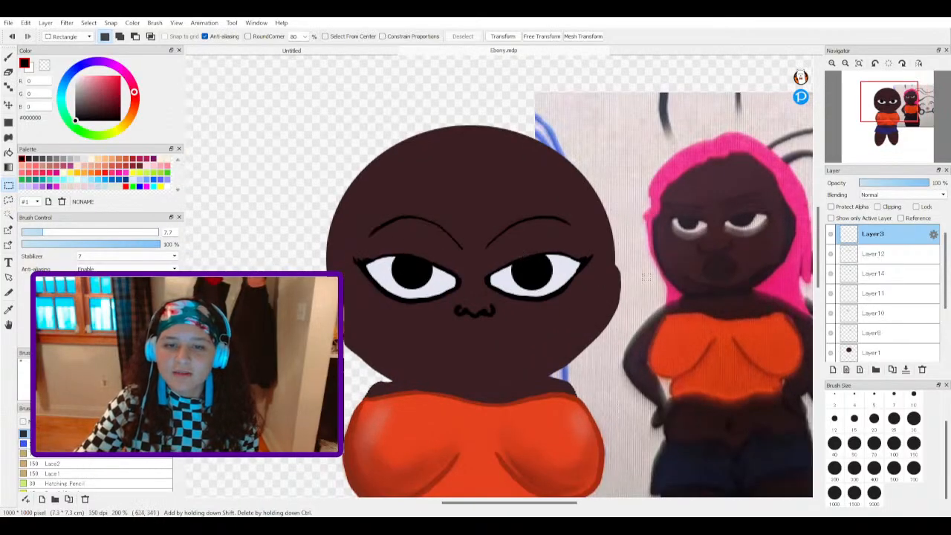
pyautogui.click(845, 257)
pyautogui.scroll(1, 543, 303)
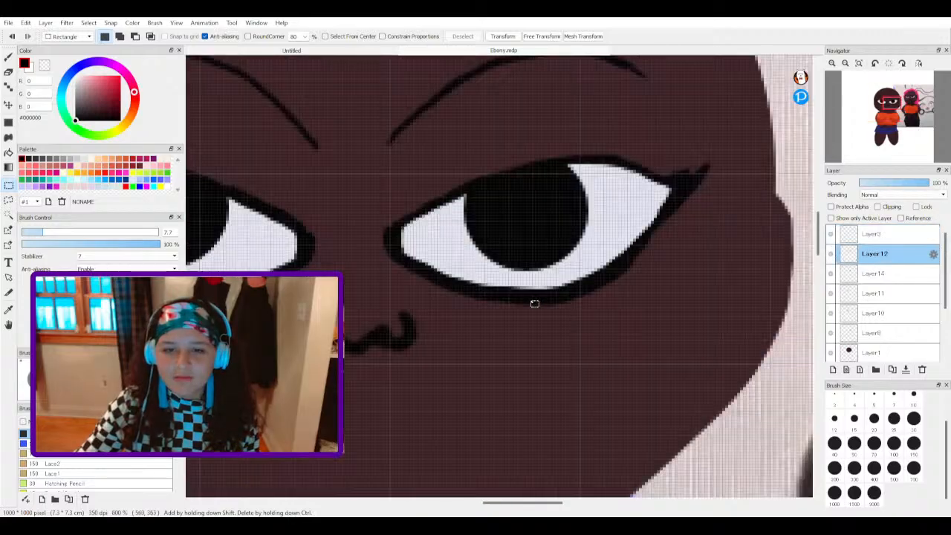
pyautogui.scroll(-3, 519, 341)
pyautogui.scroll(2, 513, 386)
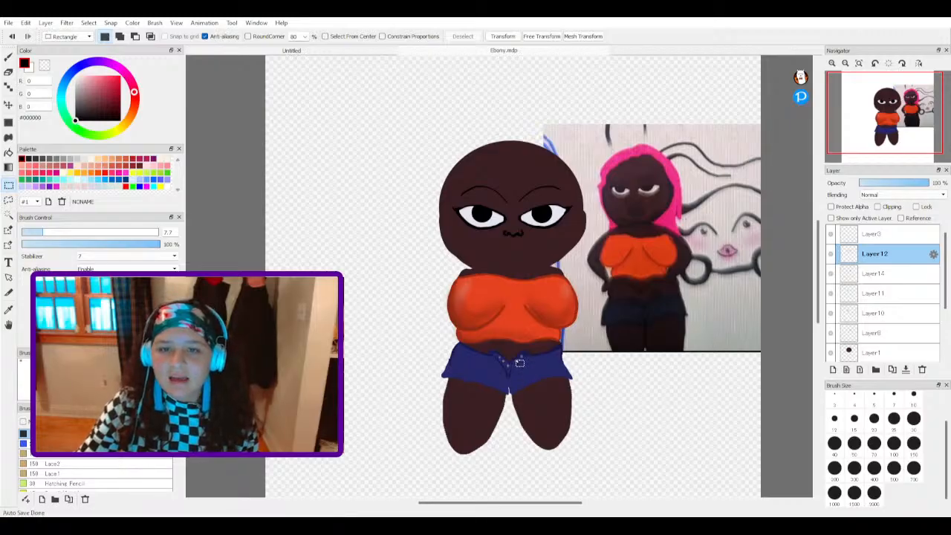
pyautogui.scroll(1, 473, 317)
pyautogui.scroll(-3, 474, 320)
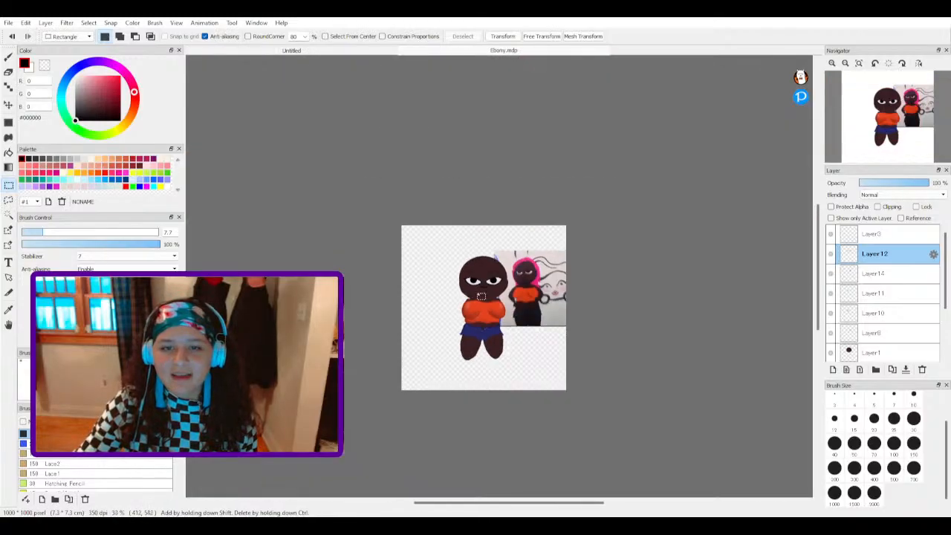
pyautogui.scroll(3, 475, 320)
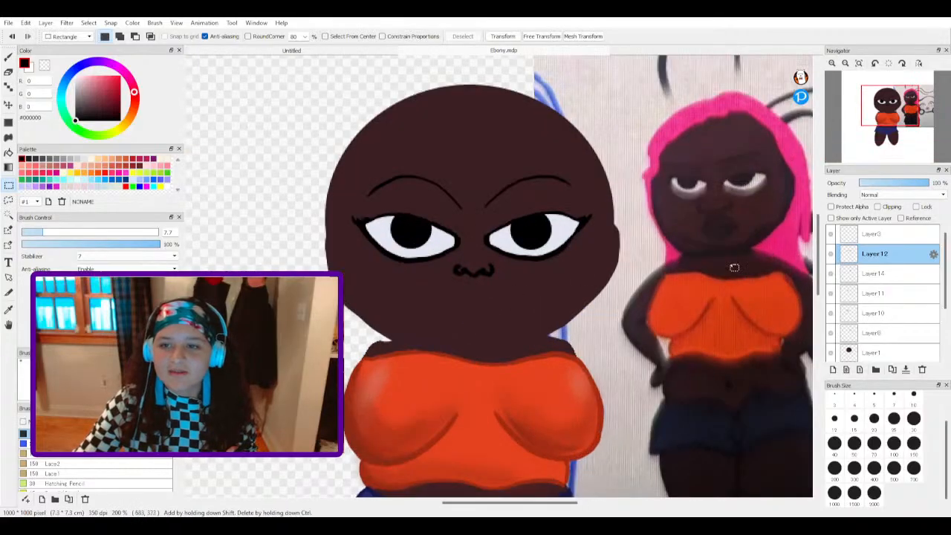
# Step: Add a new layer above Layer3 and switch to the Brush tool
pyautogui.click(871, 233)
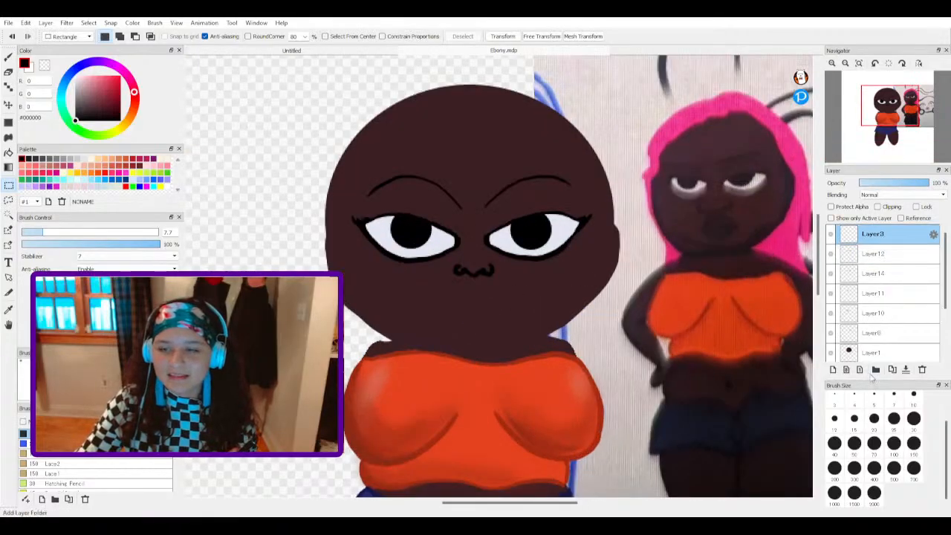
pyautogui.click(833, 369)
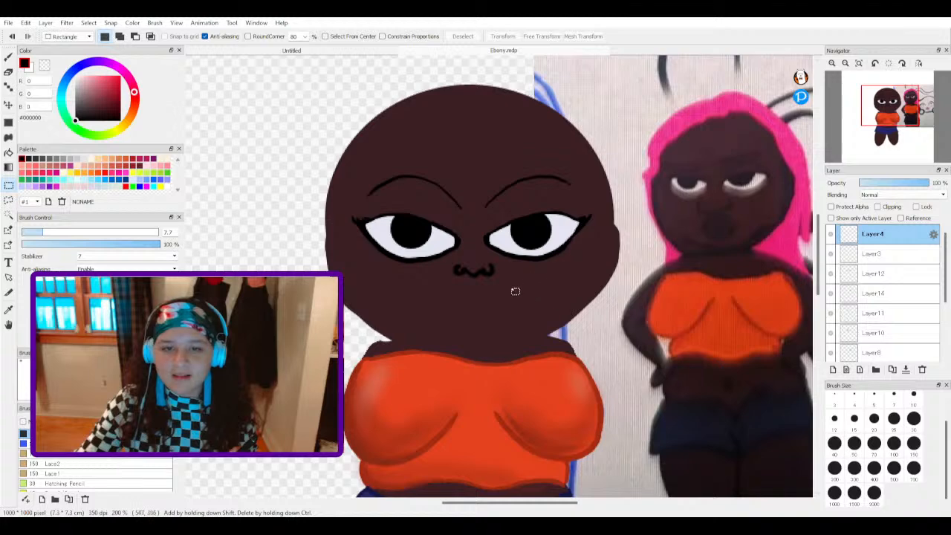
pyautogui.scroll(1, 519, 237)
pyautogui.scroll(-1, 277, 238)
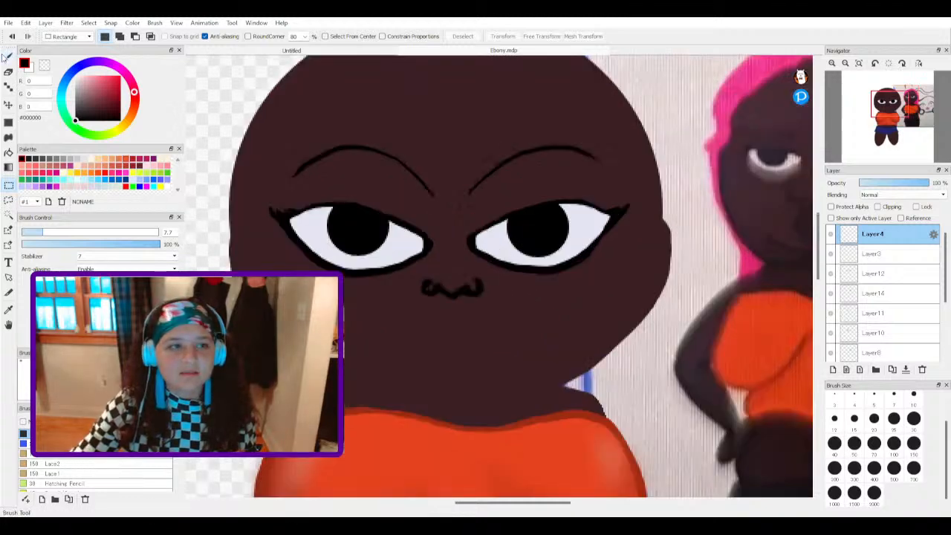
pyautogui.press('p')
# Step: Draw the black outline of full lips below the nose, with a cupid's bow and a wavy line between the lips
pyautogui.scroll(-1, 370, 265)
pyautogui.scroll(1, 369, 275)
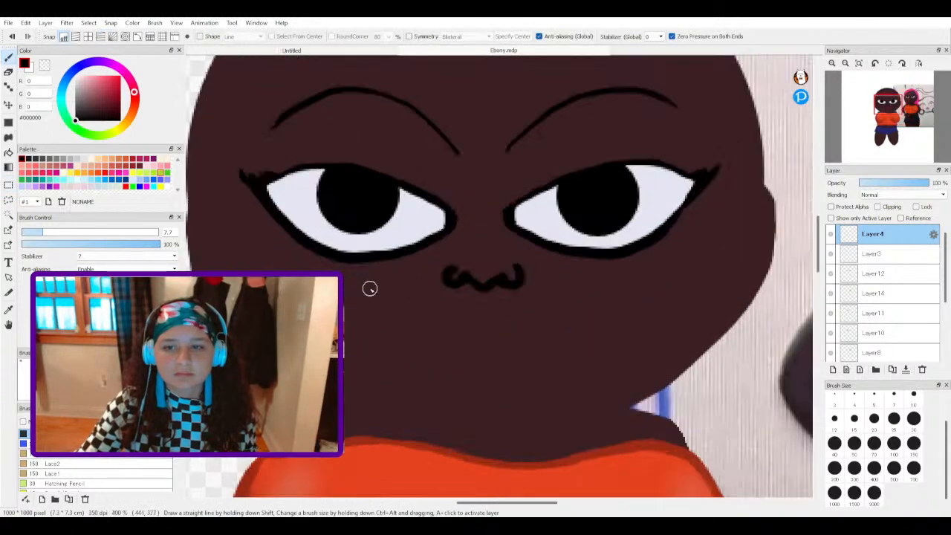
pyautogui.scroll(1, 476, 316)
pyautogui.scroll(-1, 445, 313)
pyautogui.scroll(1, 426, 312)
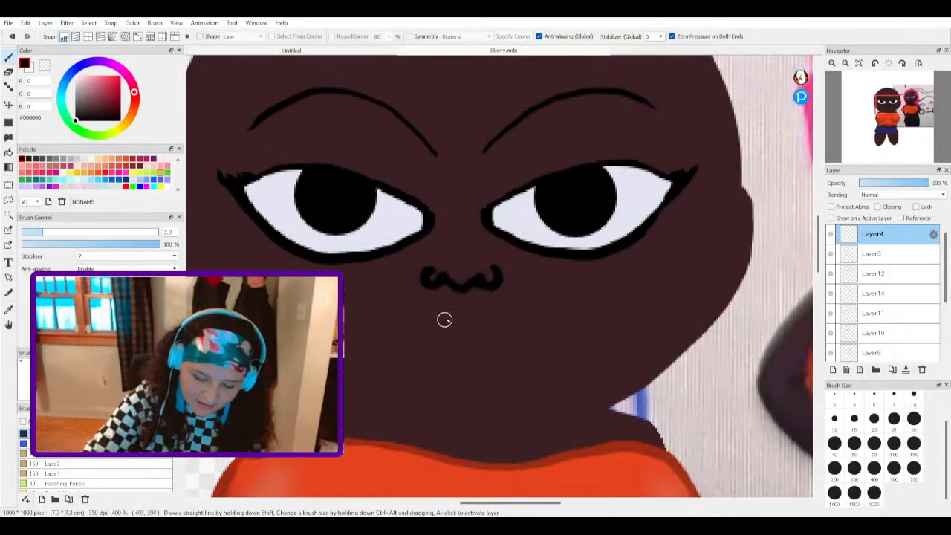
pyautogui.moveTo(447, 310)
pyautogui.mouseDown()
pyautogui.moveTo(473, 302)
pyautogui.moveTo(451, 315)
pyautogui.moveTo(480, 312)
pyautogui.moveTo(519, 335)
pyautogui.mouseUp()
pyautogui.moveTo(413, 327); pyautogui.dragTo(438, 312)
pyautogui.moveTo(401, 337); pyautogui.dragTo(416, 325)
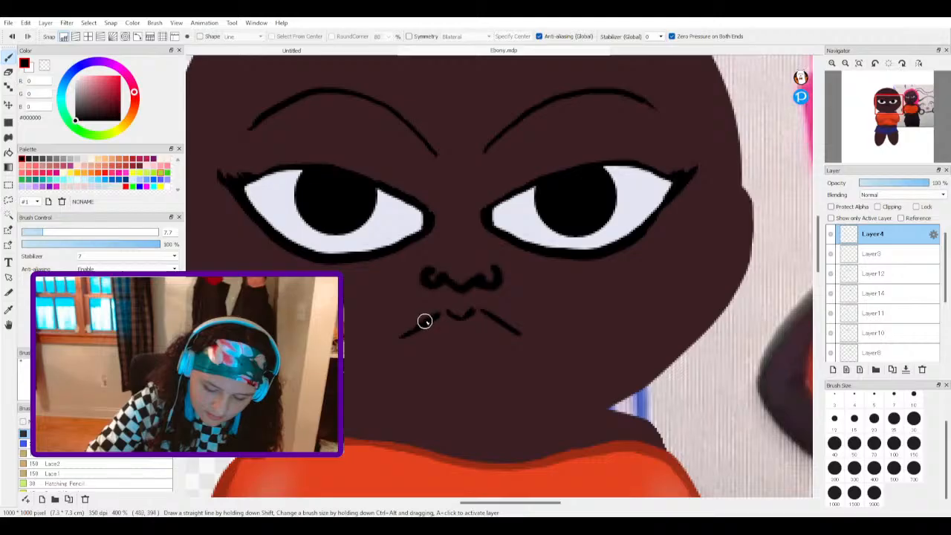
pyautogui.moveTo(402, 345)
pyautogui.mouseDown()
pyautogui.moveTo(445, 384)
pyautogui.moveTo(469, 386)
pyautogui.moveTo(505, 368)
pyautogui.moveTo(522, 342)
pyautogui.mouseUp()
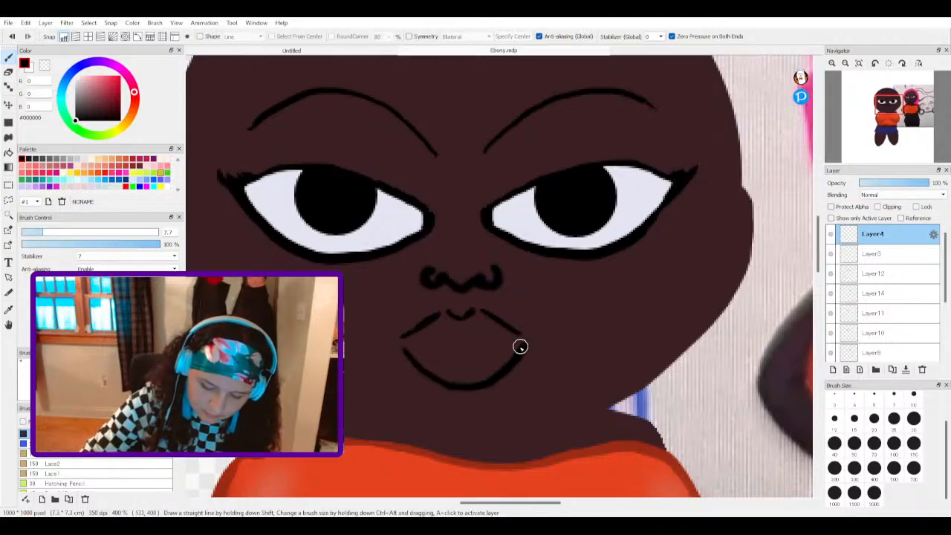
pyautogui.moveTo(402, 339)
pyautogui.mouseDown()
pyautogui.moveTo(424, 346)
pyautogui.moveTo(523, 336)
pyautogui.mouseUp()
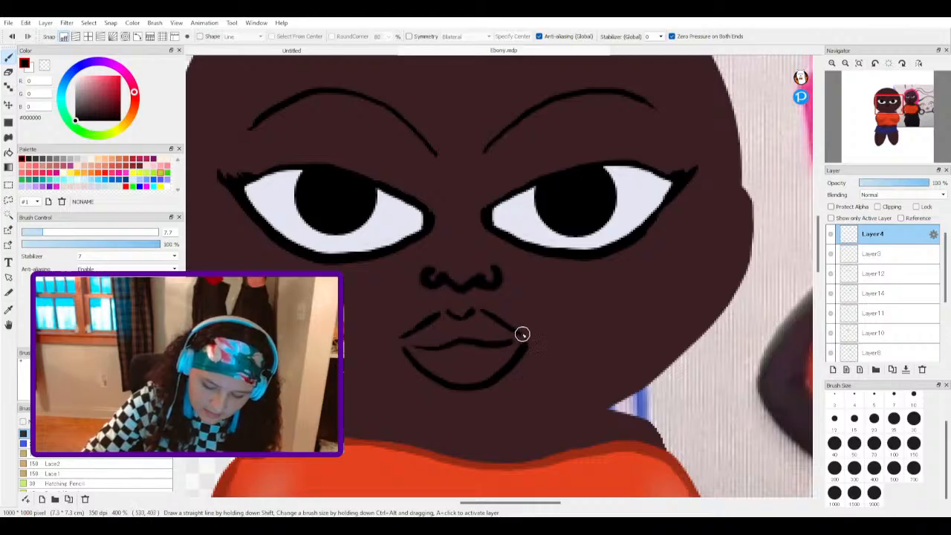
# Step: Add a new layer between Layer3 and the lip outline layer and start painting the lips in dark red #3B0E16
pyautogui.click(884, 256)
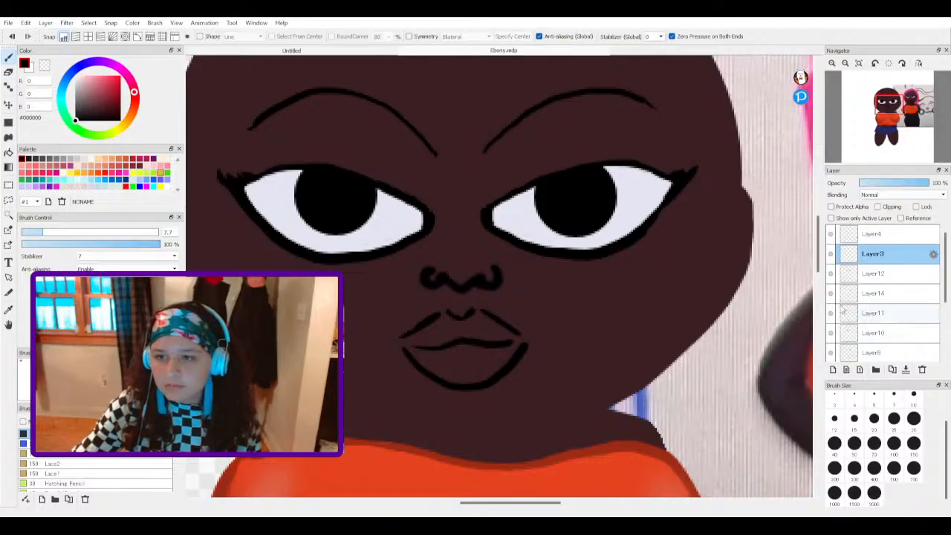
pyautogui.click(833, 369)
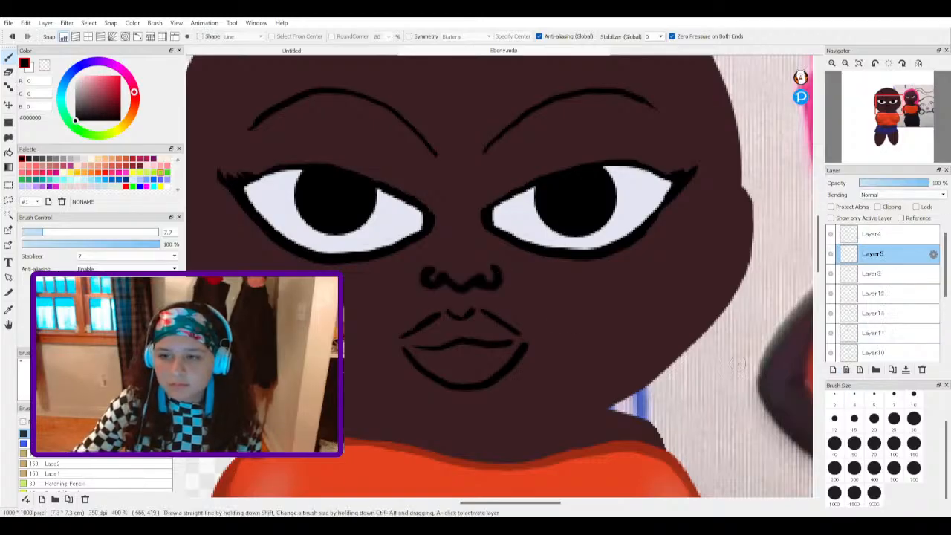
pyautogui.moveTo(88, 98); pyautogui.dragTo(108, 85)
pyautogui.scroll(5, 424, 324)
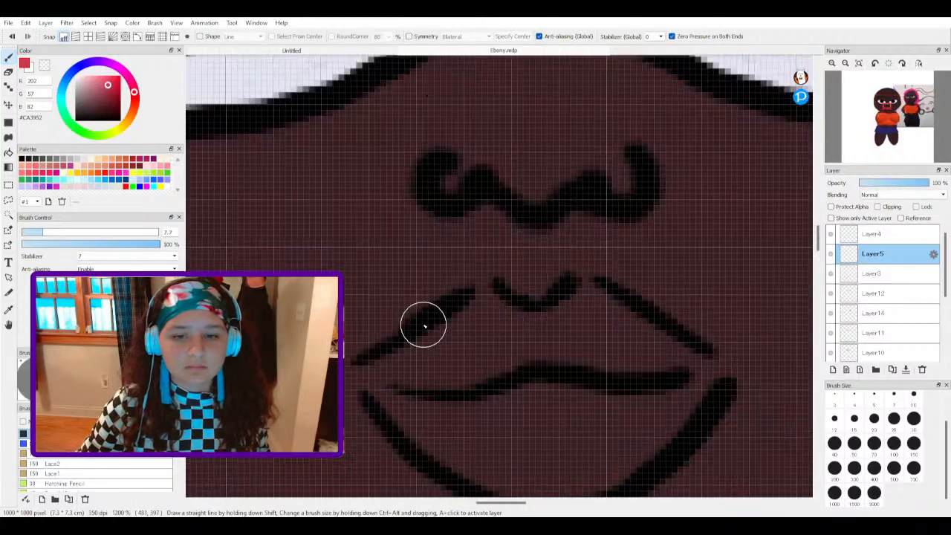
pyautogui.scroll(-9, 422, 329)
pyautogui.moveTo(99, 107); pyautogui.dragTo(110, 109)
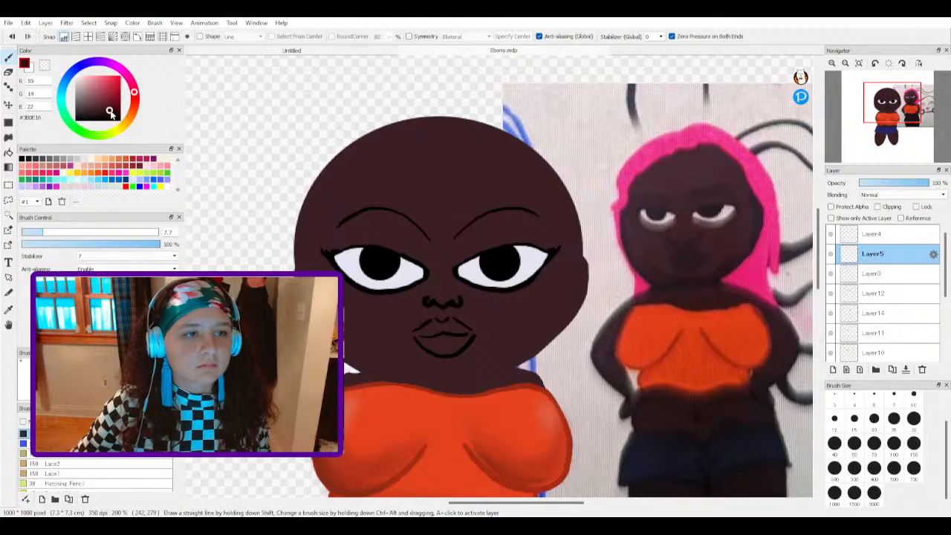
pyautogui.scroll(4, 453, 338)
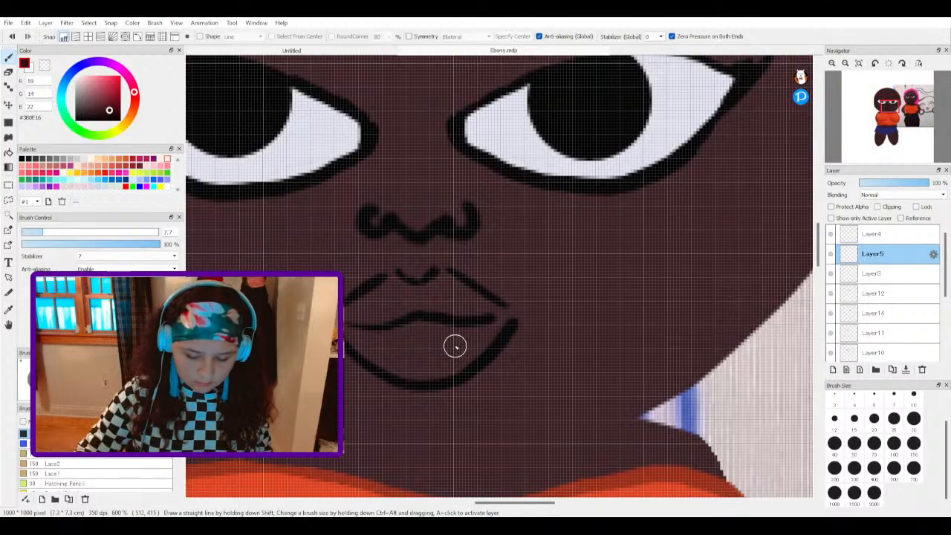
pyautogui.moveTo(403, 329)
pyautogui.mouseDown()
pyautogui.moveTo(410, 356)
pyautogui.moveTo(393, 322)
pyautogui.moveTo(380, 329)
pyautogui.moveTo(395, 339)
pyautogui.moveTo(357, 317)
pyautogui.moveTo(392, 357)
pyautogui.moveTo(340, 322)
pyautogui.moveTo(389, 361)
pyautogui.moveTo(376, 351)
pyautogui.moveTo(429, 360)
pyautogui.moveTo(384, 362)
pyautogui.moveTo(393, 365)
pyautogui.moveTo(414, 341)
pyautogui.mouseUp()
# Step: Fill the upper and lower lips inside the outline with the darker red #25050A
pyautogui.click(114, 114)
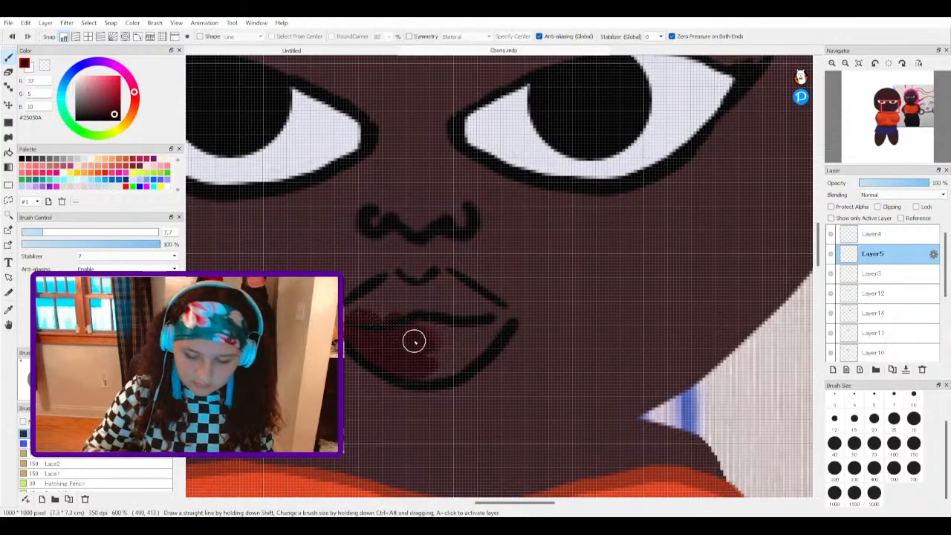
pyautogui.scroll(2, 414, 341)
pyautogui.scroll(-6, 414, 340)
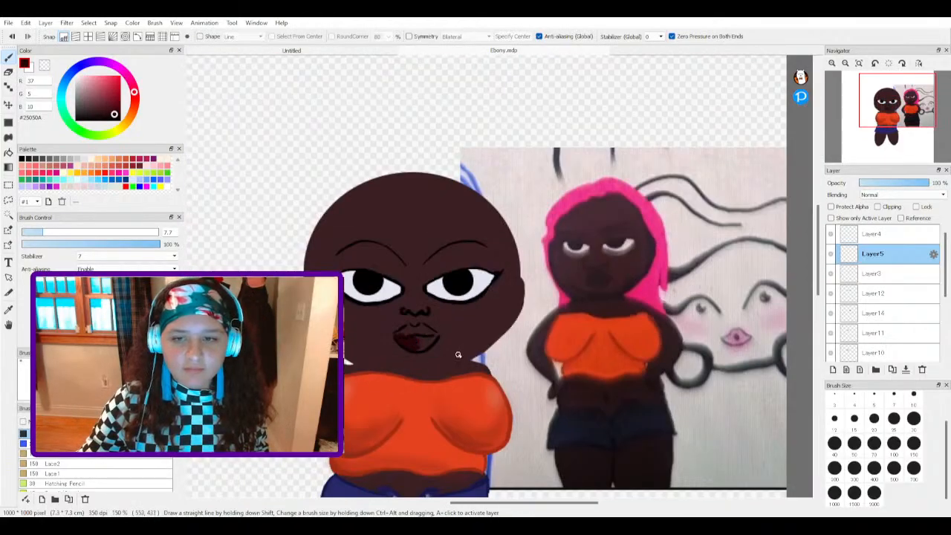
pyautogui.scroll(7, 434, 316)
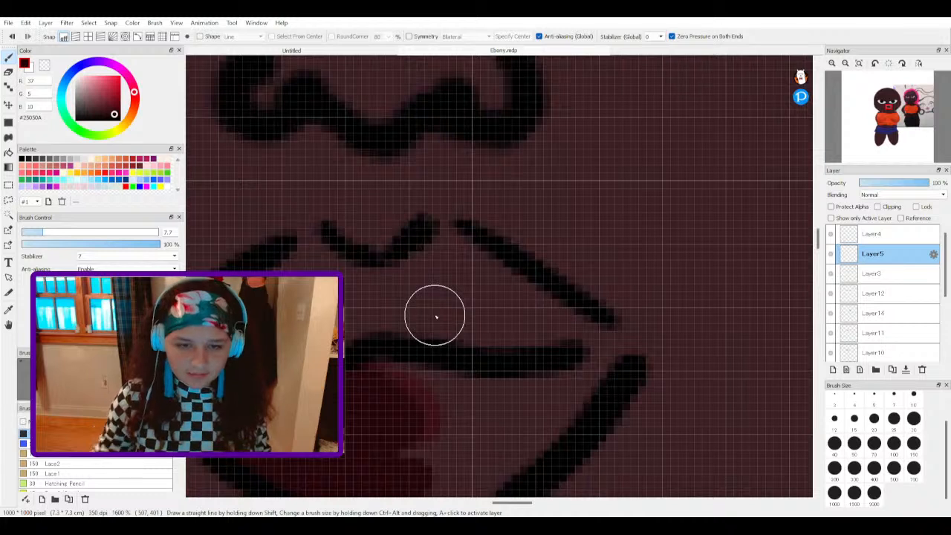
pyautogui.moveTo(435, 319)
pyautogui.mouseDown()
pyautogui.moveTo(443, 344)
pyautogui.moveTo(389, 351)
pyautogui.moveTo(364, 320)
pyautogui.moveTo(384, 296)
pyautogui.moveTo(338, 296)
pyautogui.moveTo(298, 279)
pyautogui.moveTo(319, 259)
pyautogui.moveTo(372, 281)
pyautogui.moveTo(475, 286)
pyautogui.moveTo(441, 269)
pyautogui.moveTo(458, 251)
pyautogui.moveTo(588, 335)
pyautogui.moveTo(447, 409)
pyautogui.moveTo(451, 378)
pyautogui.moveTo(474, 357)
pyautogui.moveTo(541, 357)
pyautogui.moveTo(565, 380)
pyautogui.moveTo(602, 364)
pyautogui.moveTo(506, 437)
pyautogui.moveTo(420, 449)
pyautogui.mouseUp()
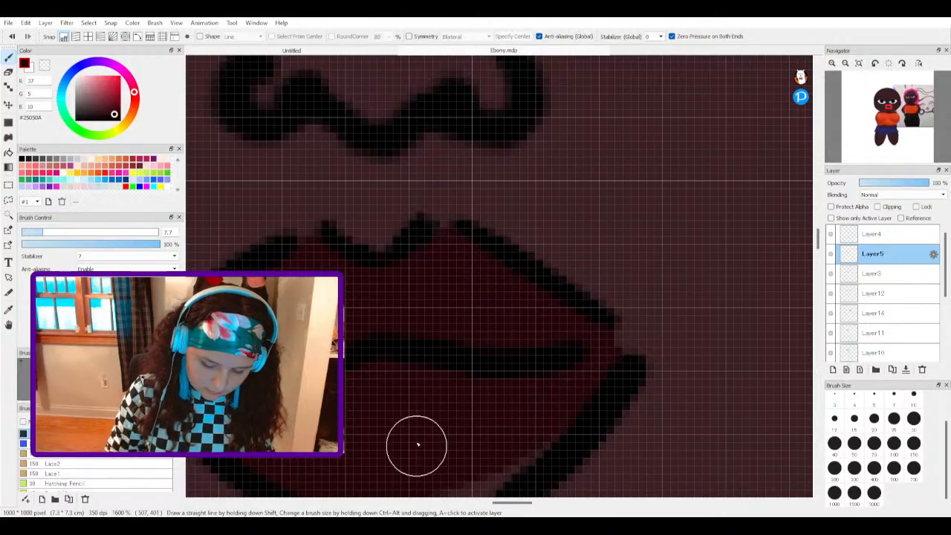
pyautogui.scroll(-3, 435, 399)
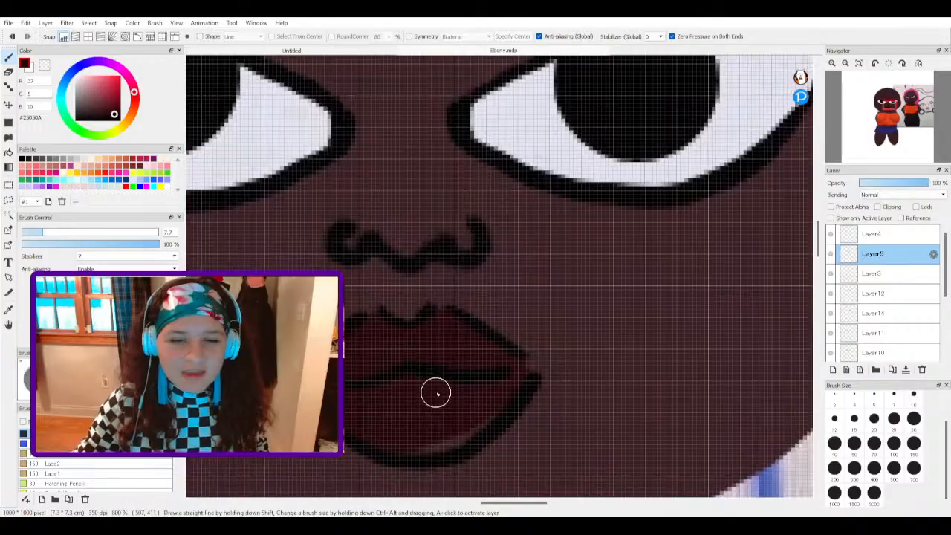
pyautogui.scroll(1, 414, 410)
pyautogui.scroll(1, 407, 414)
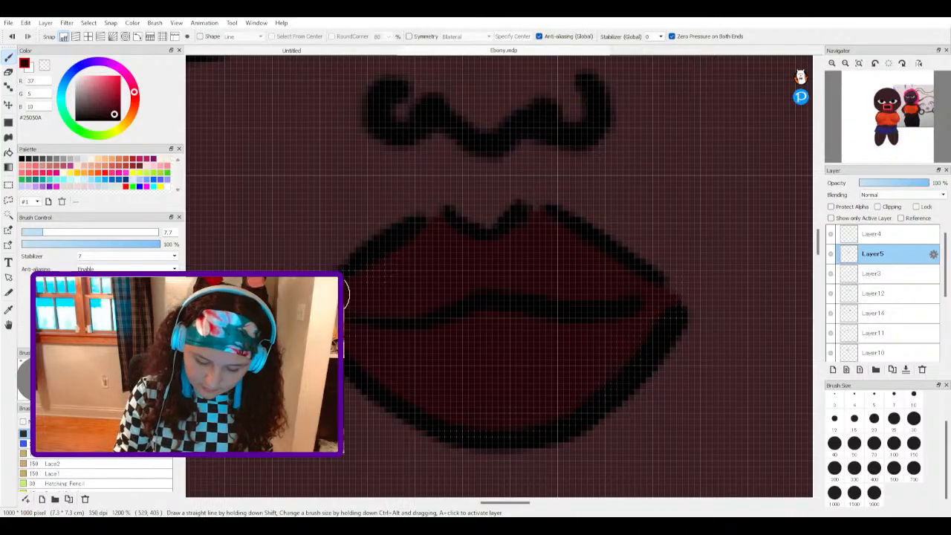
pyautogui.scroll(2, 424, 340)
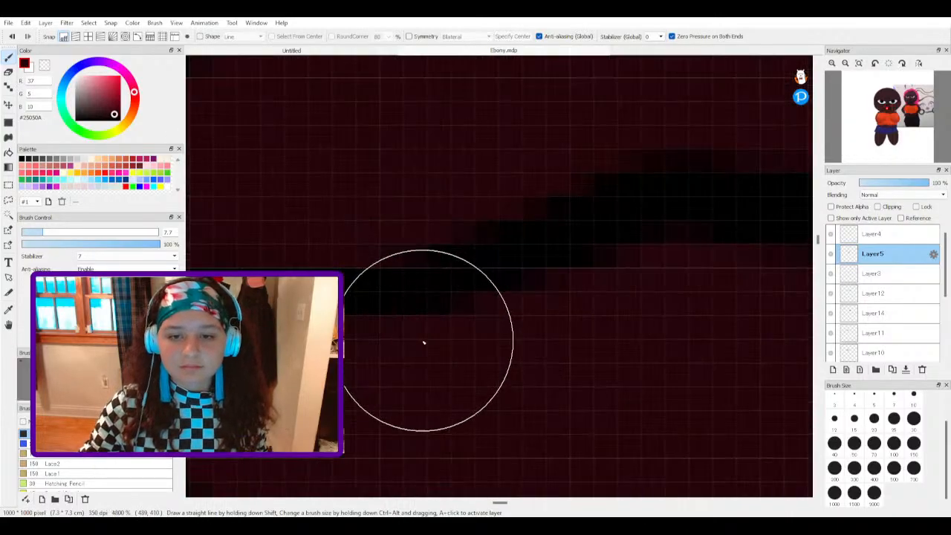
pyautogui.scroll(-10, 420, 357)
pyautogui.scroll(1, 421, 349)
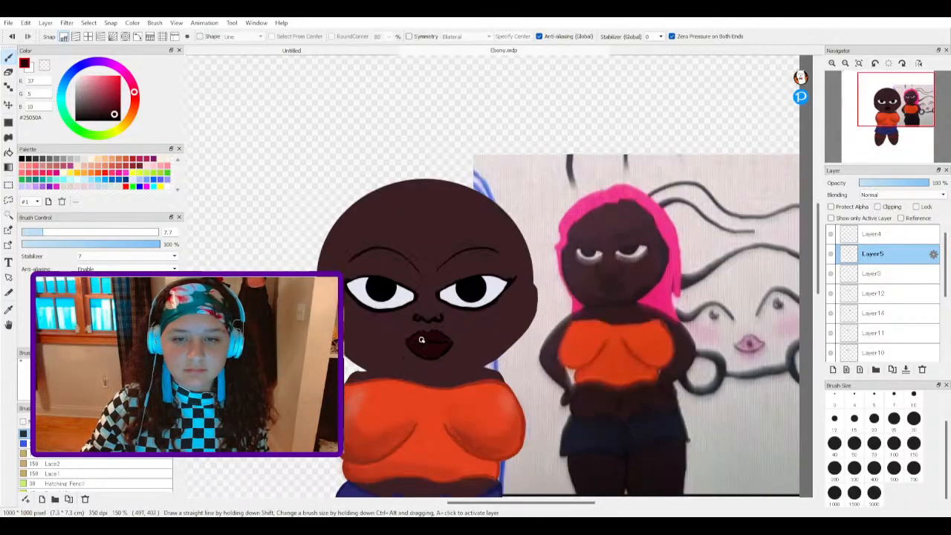
# Step: Draw a short curved black chin line below the lips on Layer1
pyautogui.scroll(-4, 883, 304)
pyautogui.click(883, 311)
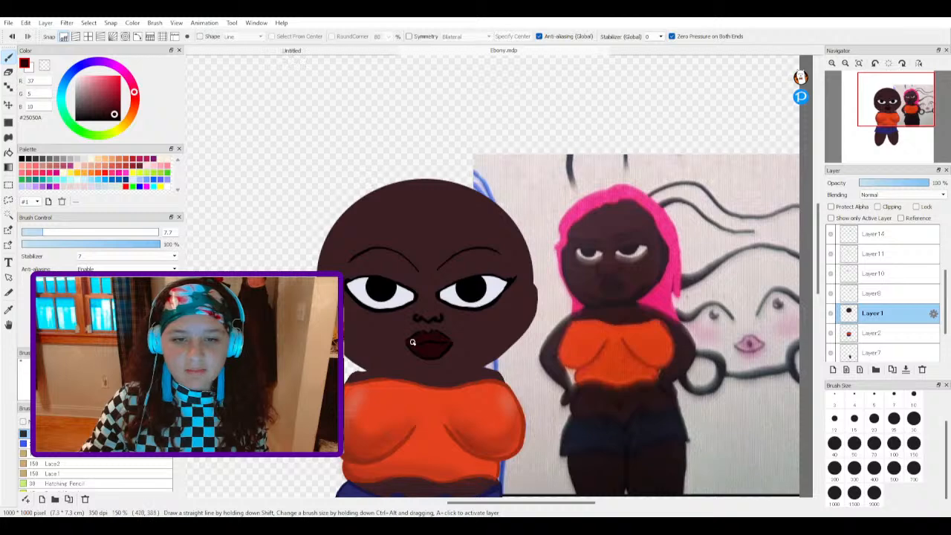
pyautogui.scroll(2, 427, 350)
pyautogui.click(22, 157)
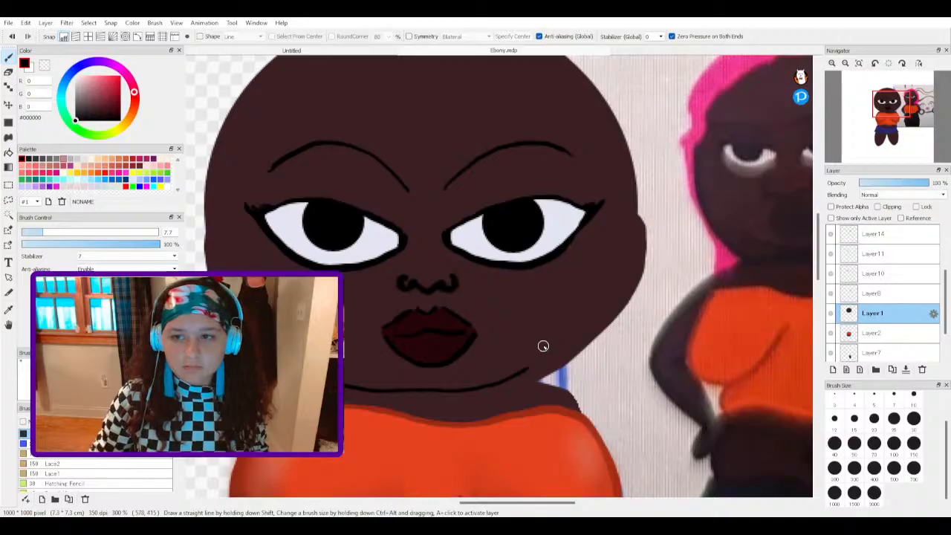
pyautogui.scroll(-5, 520, 357)
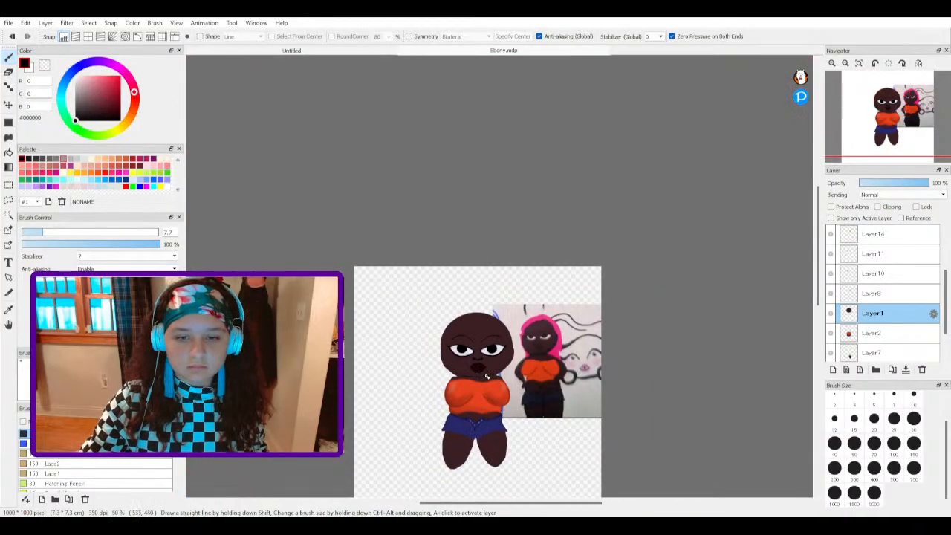
pyautogui.scroll(4, 486, 375)
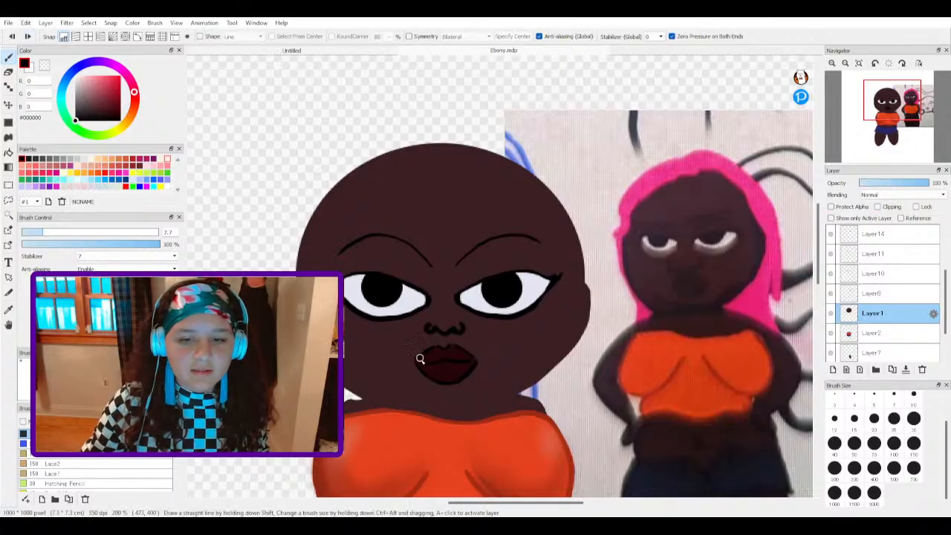
pyautogui.scroll(2, 453, 405)
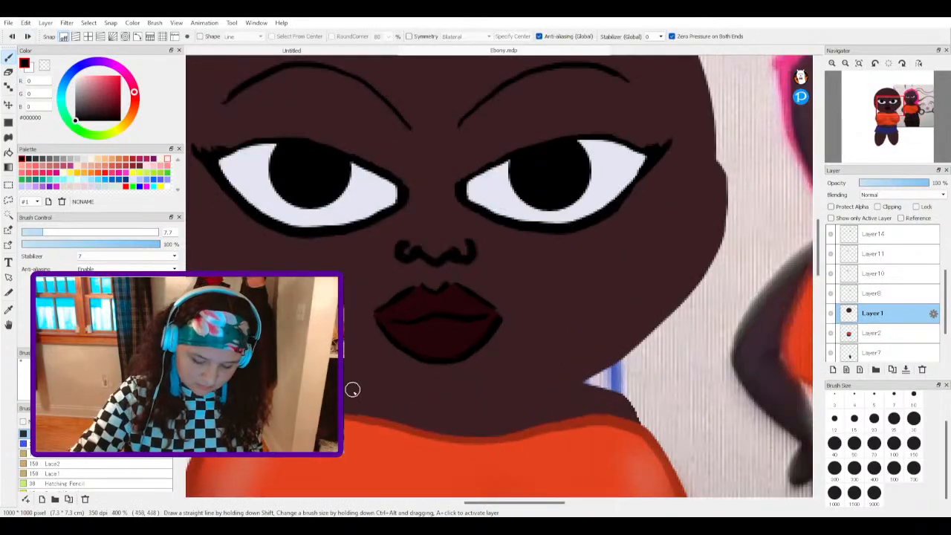
pyautogui.moveTo(444, 402); pyautogui.dragTo(500, 379)
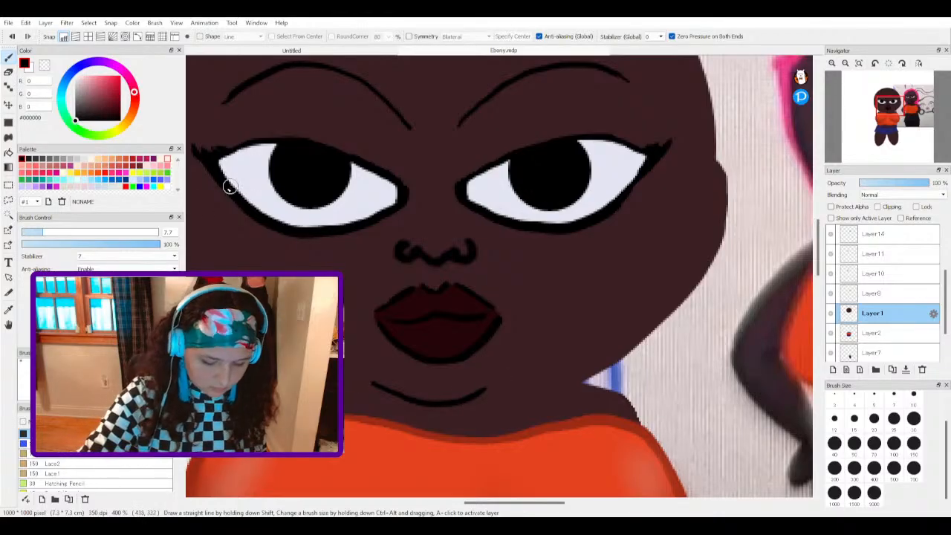
# Step: Switch to a soft shading brush with low opacity and set its size to 24
pyautogui.moveTo(179, 439); pyautogui.dragTo(179, 460)
pyautogui.scroll(3, 180, 460)
pyautogui.click(96, 438)
pyautogui.moveTo(55, 232); pyautogui.dragTo(88, 232)
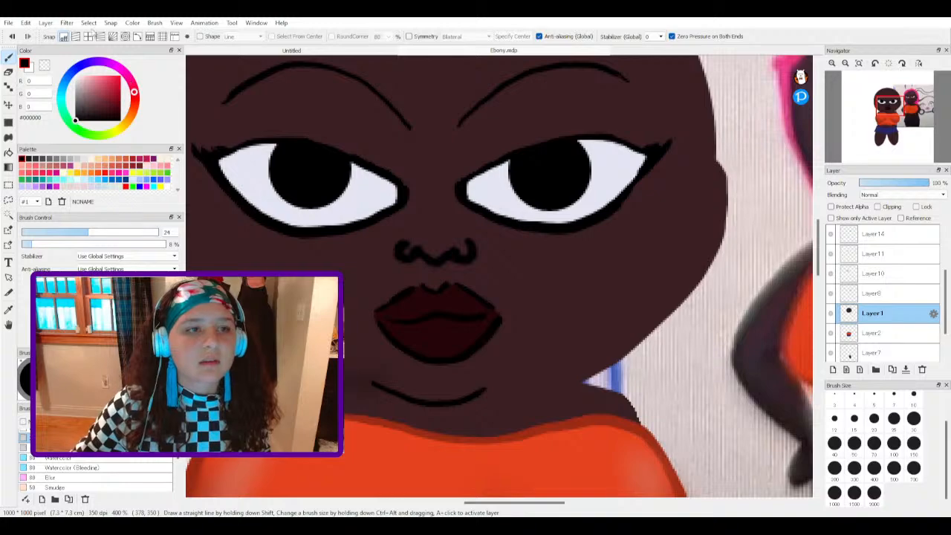
pyautogui.scroll(2, 407, 246)
pyautogui.scroll(-7, 406, 245)
pyautogui.scroll(2, 377, 215)
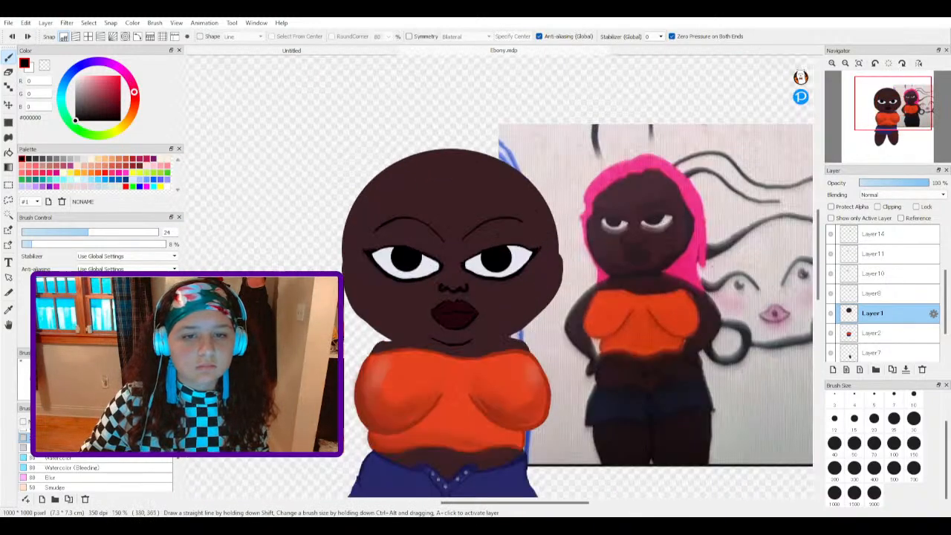
# Step: Sample the head's skin colour, darken it to #30191D and softly shade the lower face on Layer1
pyautogui.press('i')
pyautogui.click(404, 295)
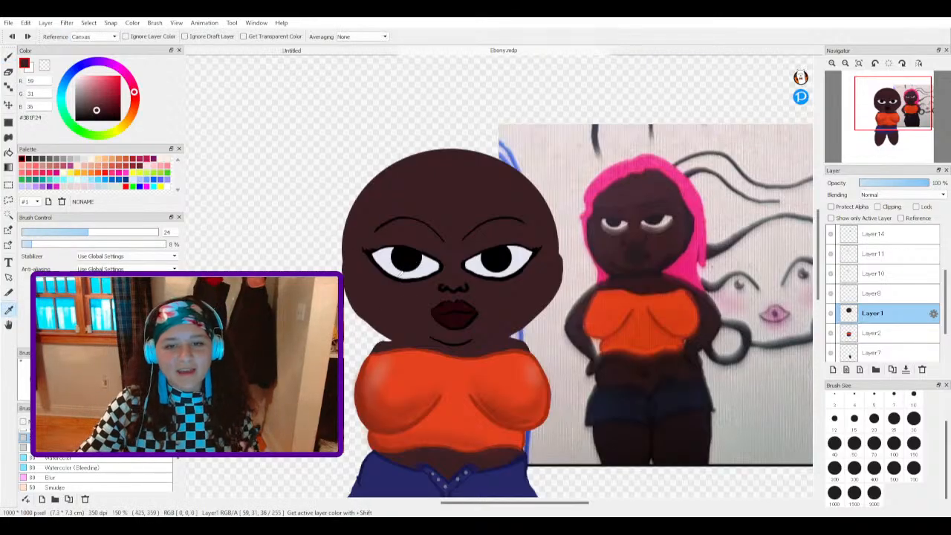
pyautogui.scroll(2, 377, 297)
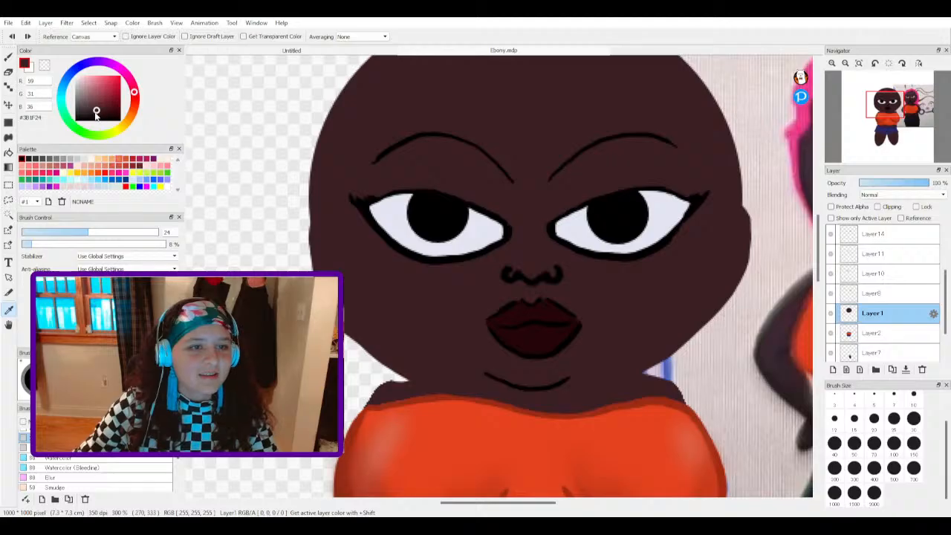
pyautogui.press('b')
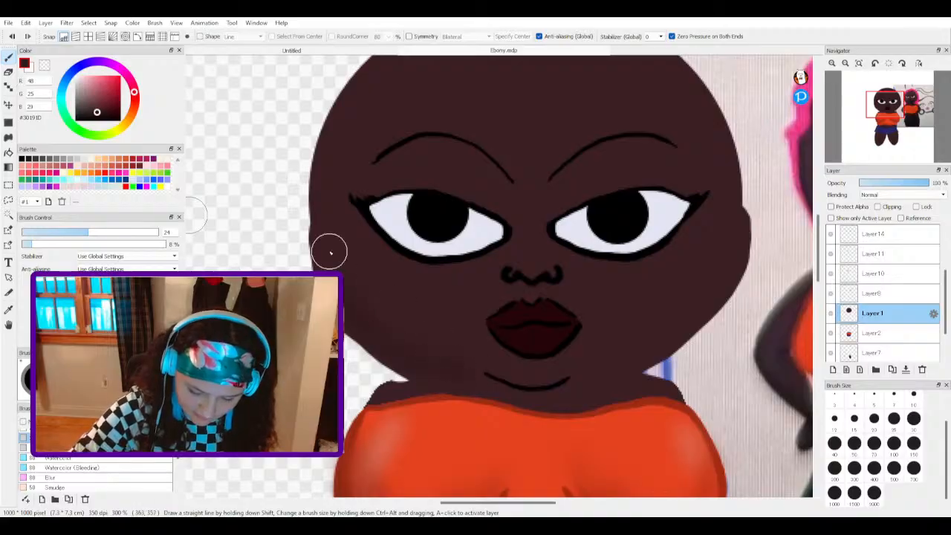
# Step: Deepen the shading along the jaw and sides of the head with dark red #25050A
pyautogui.click(108, 111)
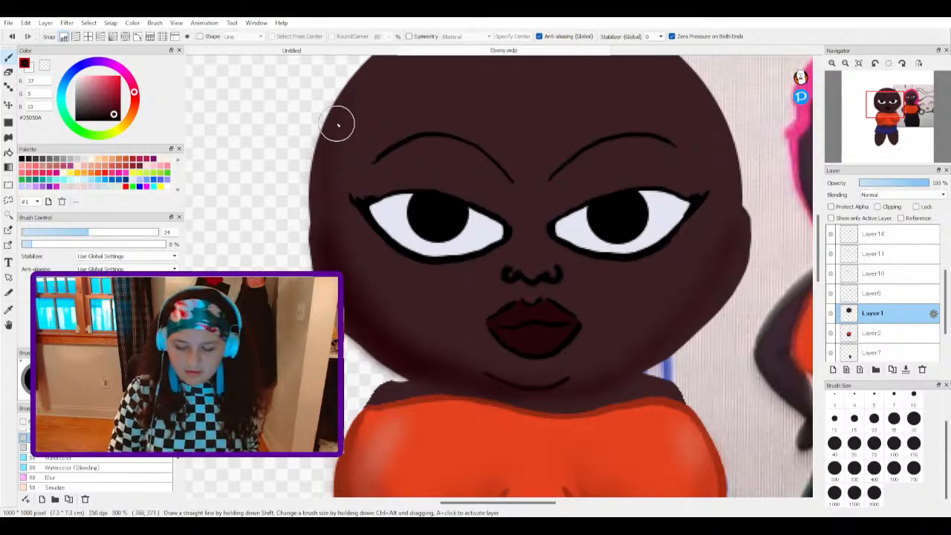
pyautogui.scroll(-5, 393, 271)
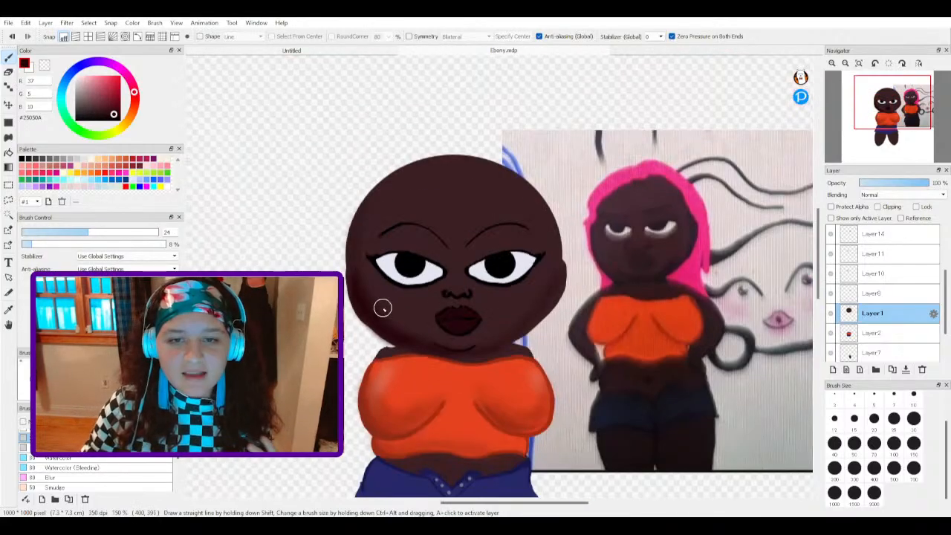
pyautogui.scroll(4, 431, 276)
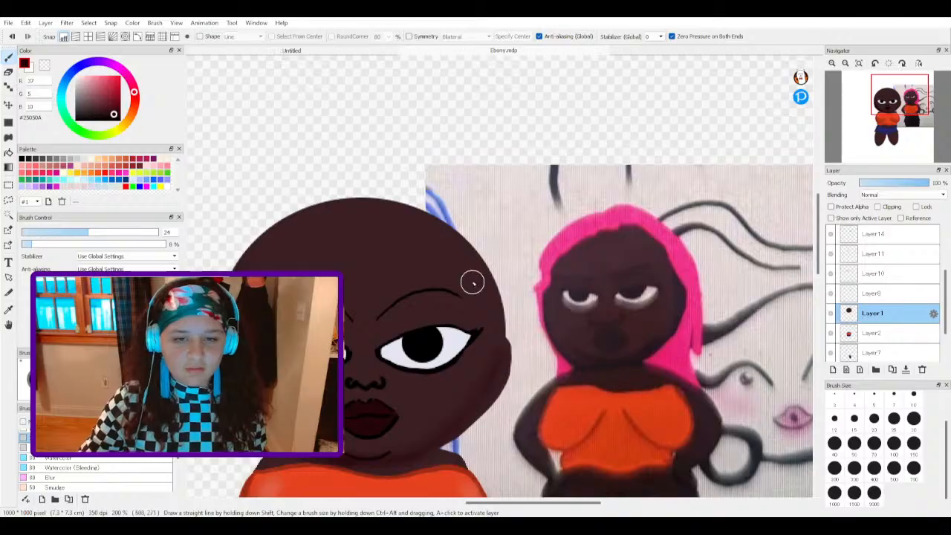
# Step: Enlarge the soft brush to size 79 and shade the forehead and upper sides of the head with dark red #25050A
pyautogui.click(136, 231)
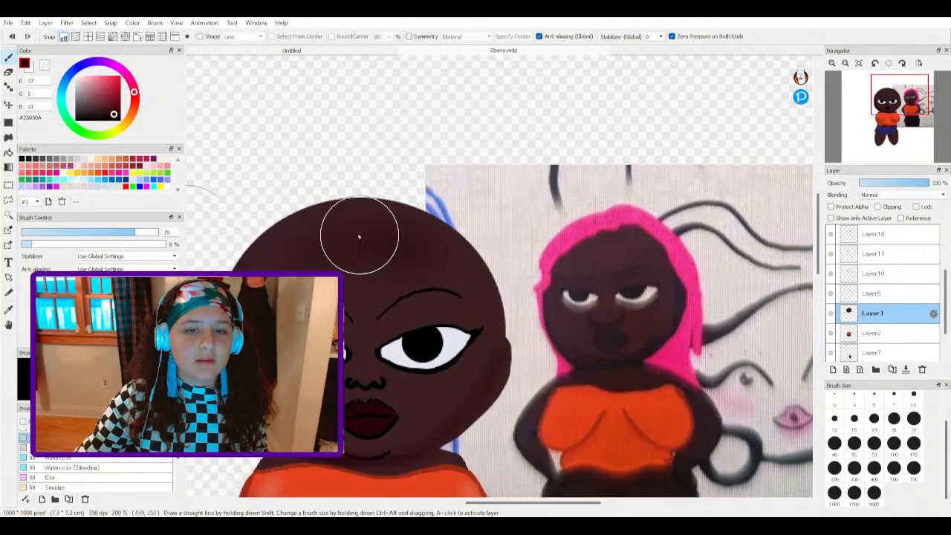
pyautogui.moveTo(283, 250)
pyautogui.mouseDown()
pyautogui.moveTo(382, 227)
pyautogui.moveTo(467, 263)
pyautogui.moveTo(331, 252)
pyautogui.moveTo(256, 312)
pyautogui.mouseUp()
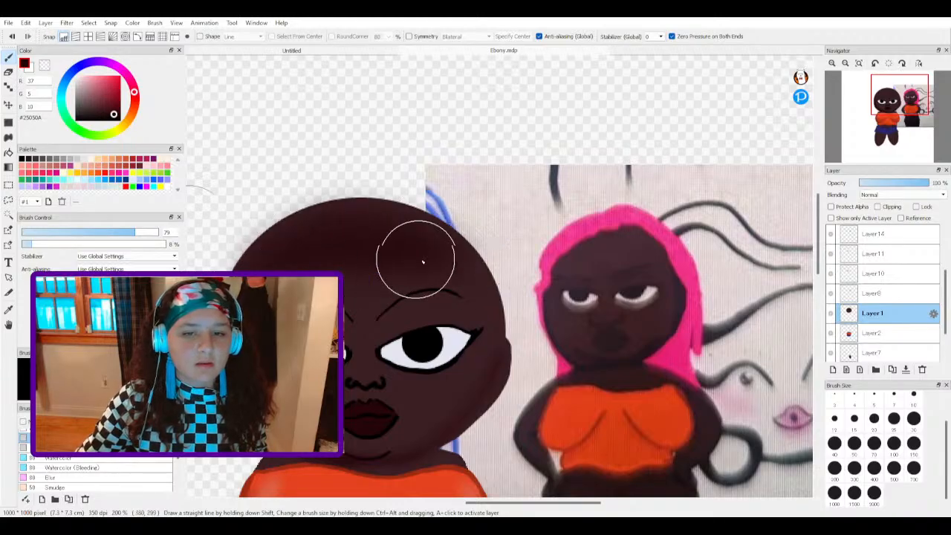
pyautogui.scroll(-3, 446, 350)
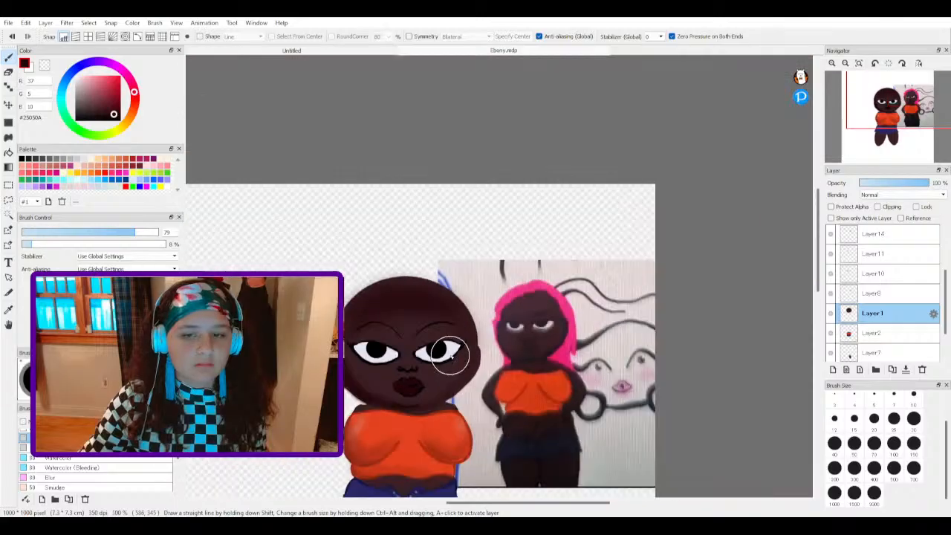
pyautogui.scroll(3, 423, 378)
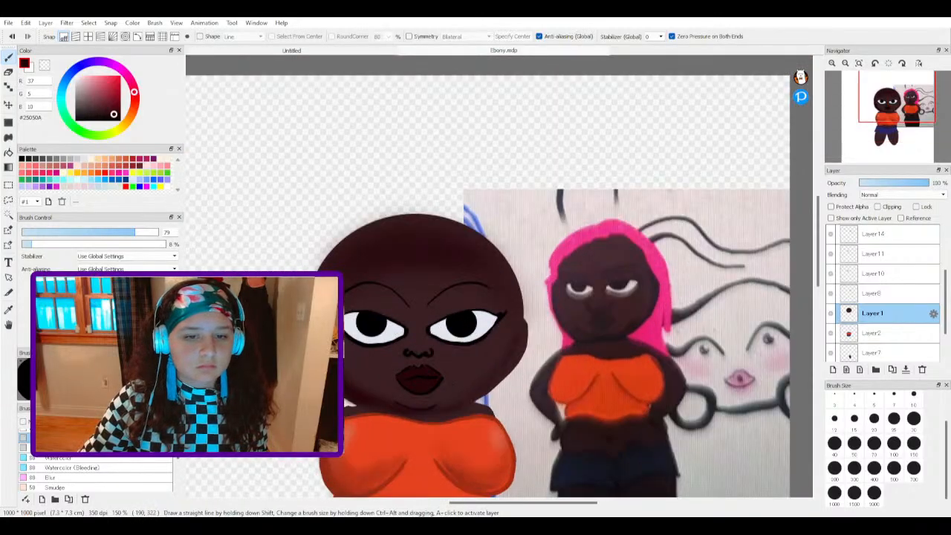
# Step: Sample the head's skin colour, lighten it to #7F4952 and brush a soft highlight onto the middle of the forehead
pyautogui.click(12, 310)
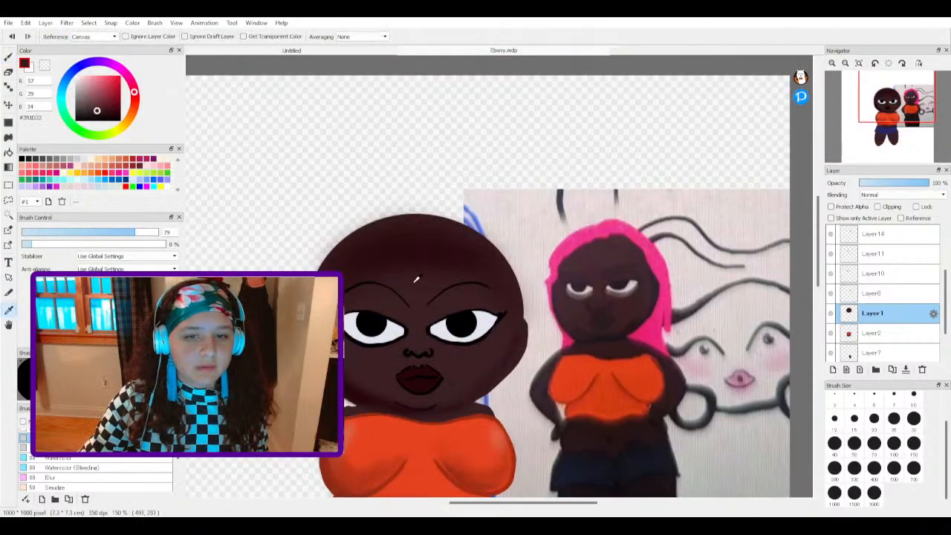
pyautogui.click(94, 99)
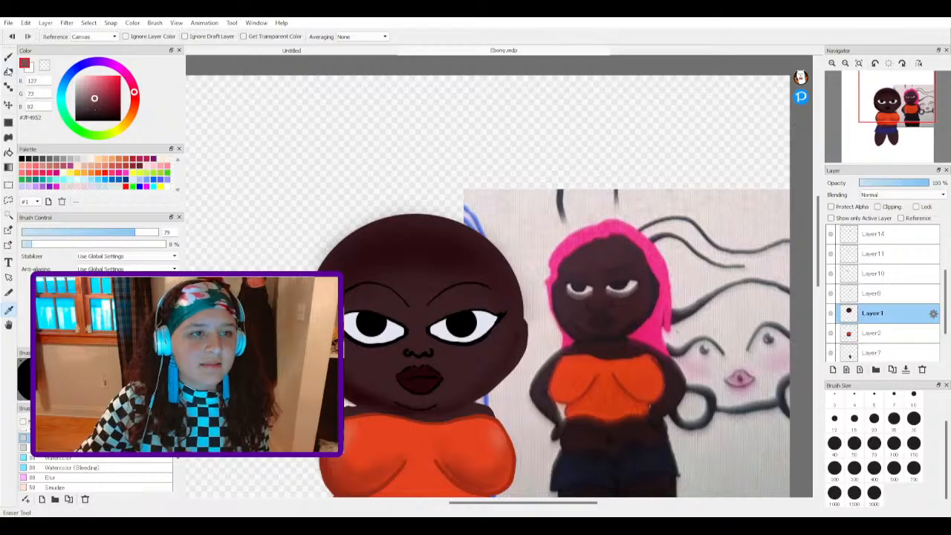
pyautogui.click(8, 56)
pyautogui.scroll(-1, 382, 255)
pyautogui.scroll(2, 397, 276)
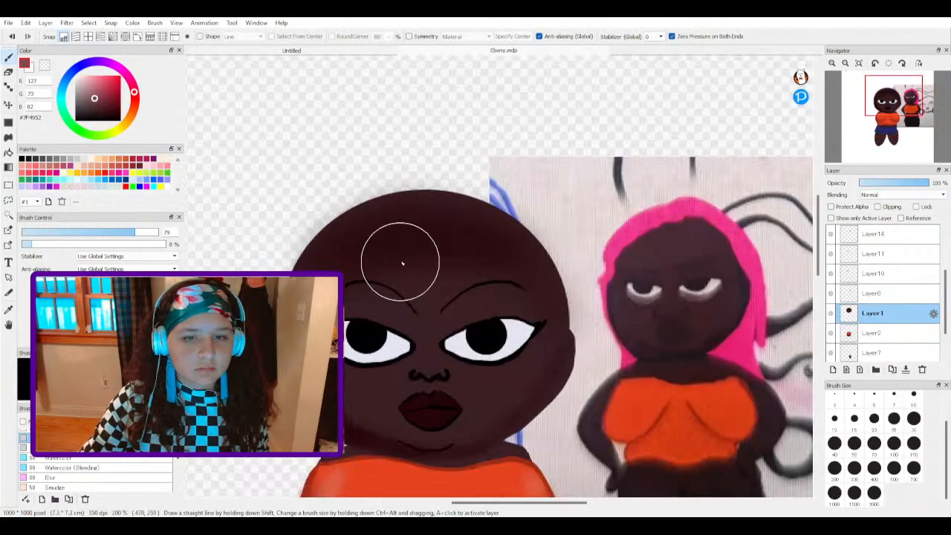
pyautogui.moveTo(408, 255); pyautogui.dragTo(427, 253)
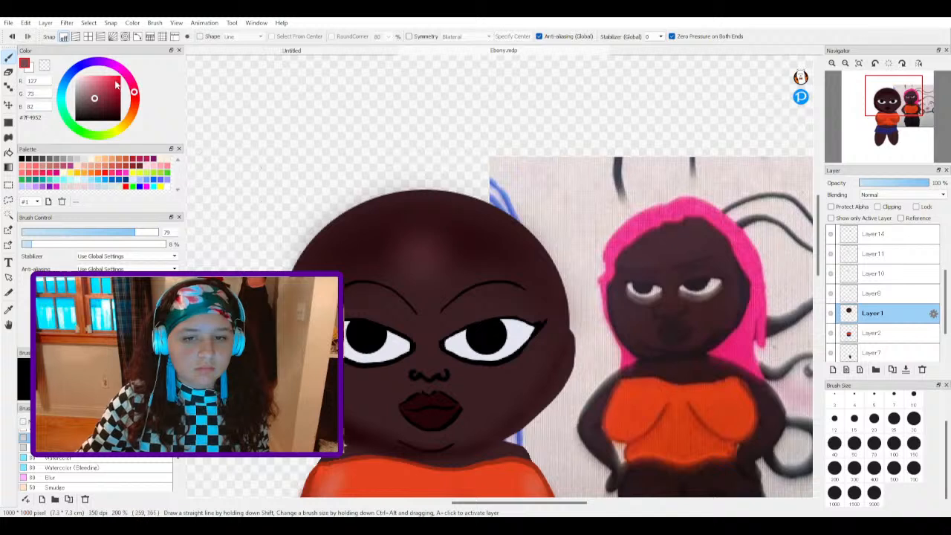
# Step: Set the brush size to 48 and the opacity to 2%, and gradually build up the forehead highlight on Layer1
pyautogui.click(113, 235)
pyautogui.moveTo(113, 235); pyautogui.dragTo(107, 234)
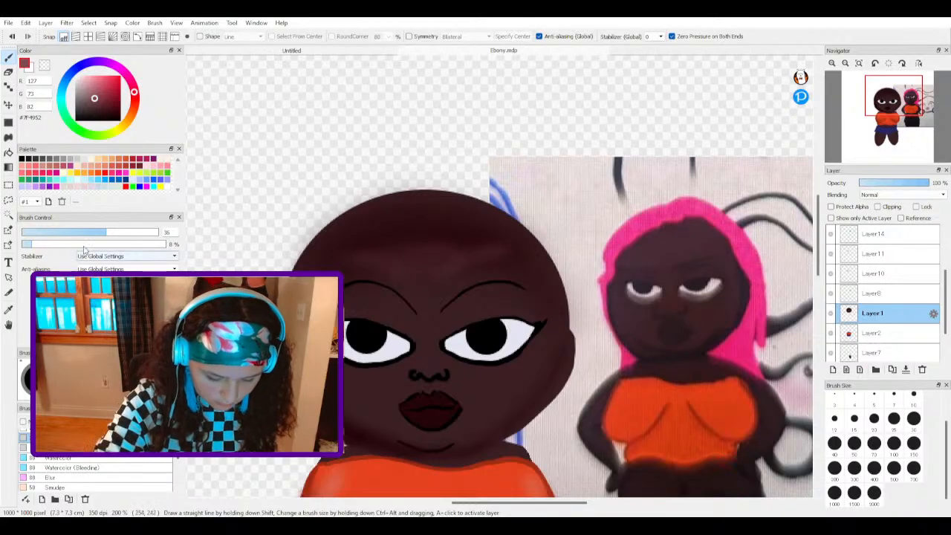
pyautogui.moveTo(115, 233); pyautogui.dragTo(123, 233)
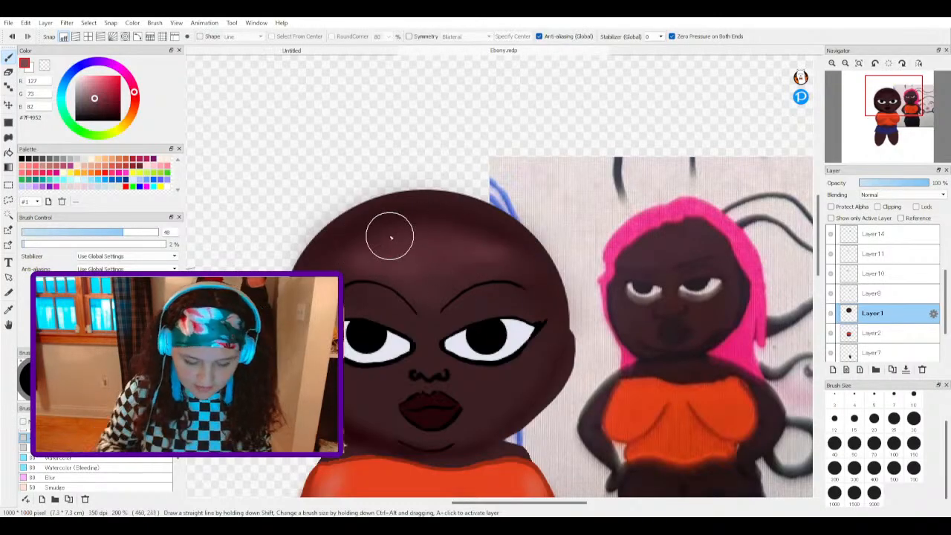
pyautogui.scroll(-3, 389, 341)
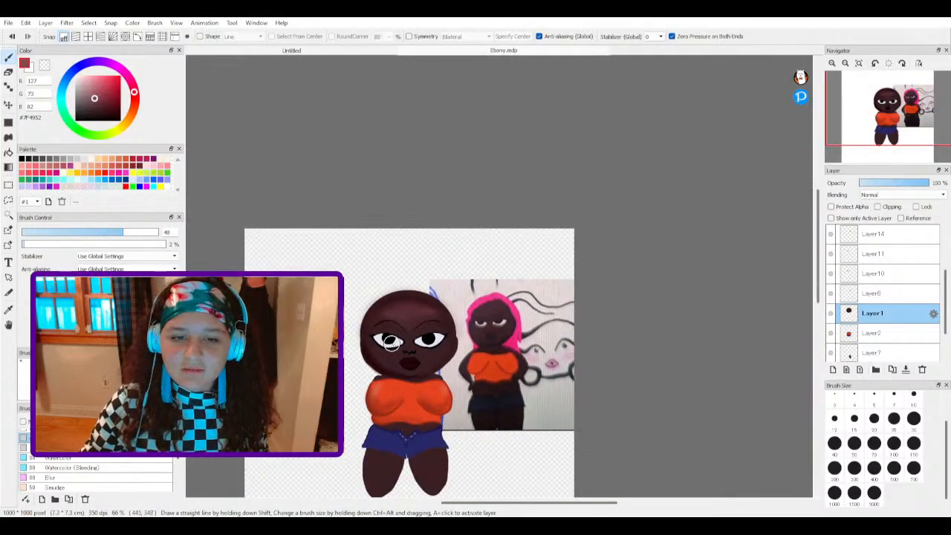
# Step: Sample the skin colour #3B1F24 from the head and blend it softly over the forehead highlight's edges
pyautogui.scroll(3, 419, 310)
pyautogui.click(8, 310)
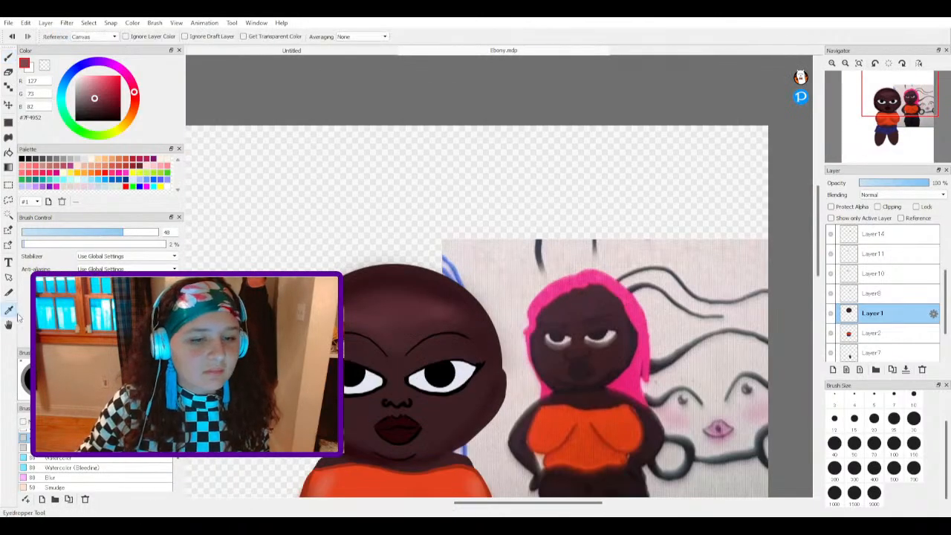
pyautogui.scroll(1, 404, 332)
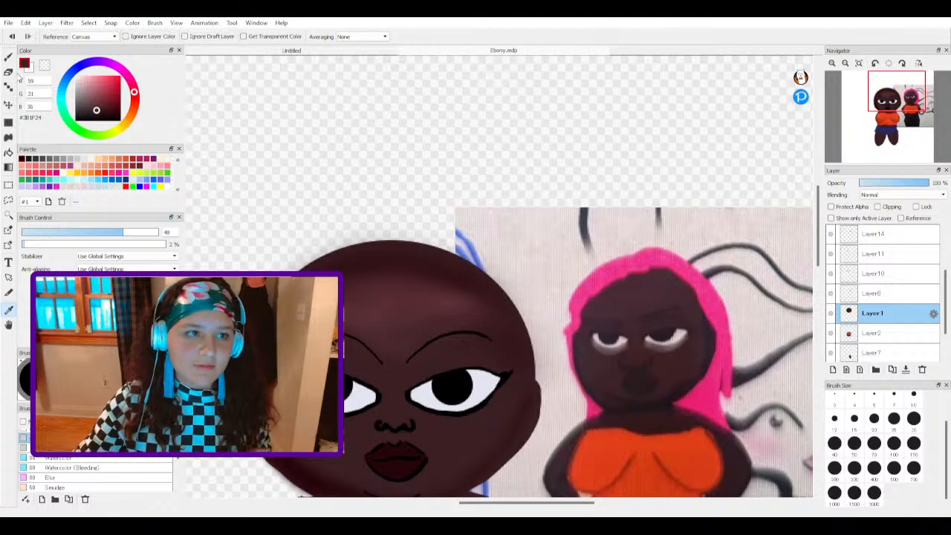
pyautogui.click(8, 58)
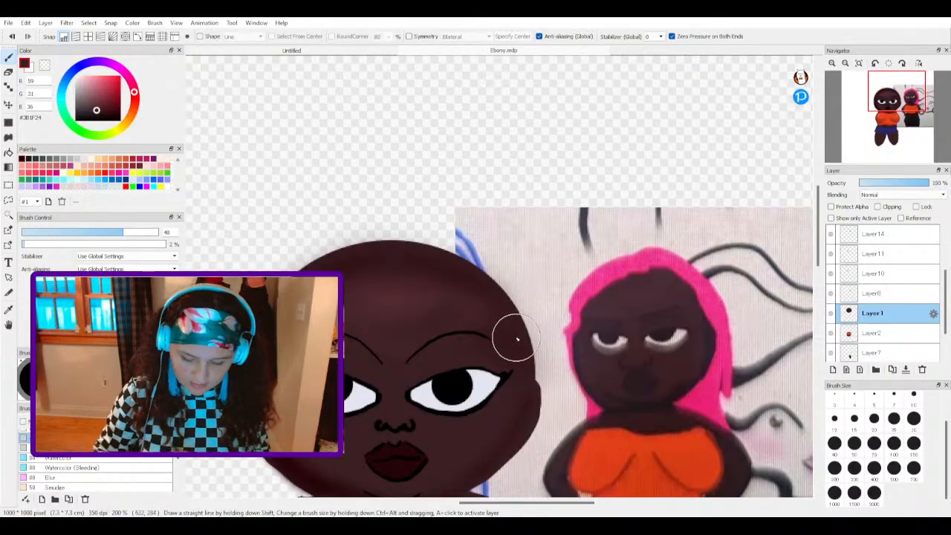
pyautogui.scroll(-2, 403, 399)
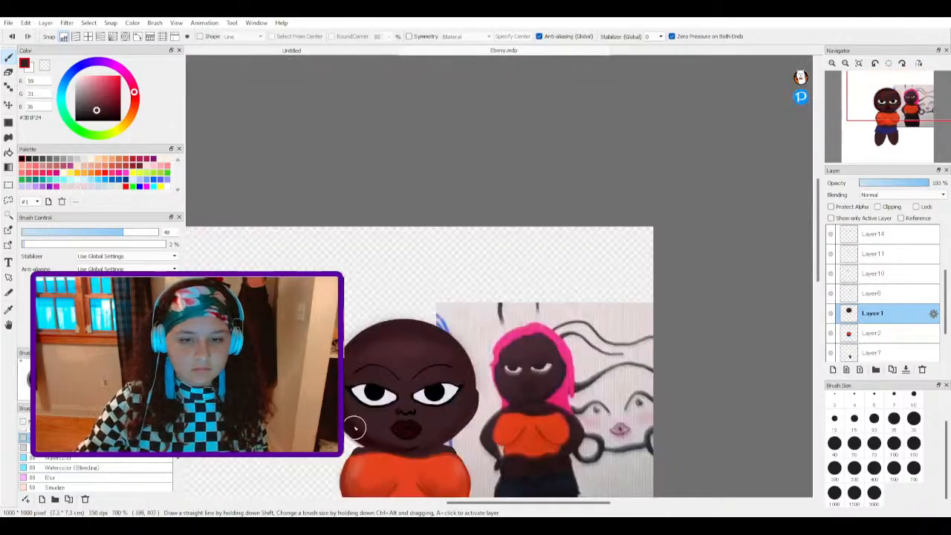
# Step: Lighten the brush colour to #6B3B43, set the size to 15 and faintly highlight the cheeks below the eyes' outer corners
pyautogui.scroll(3, 360, 416)
pyautogui.scroll(1, 360, 415)
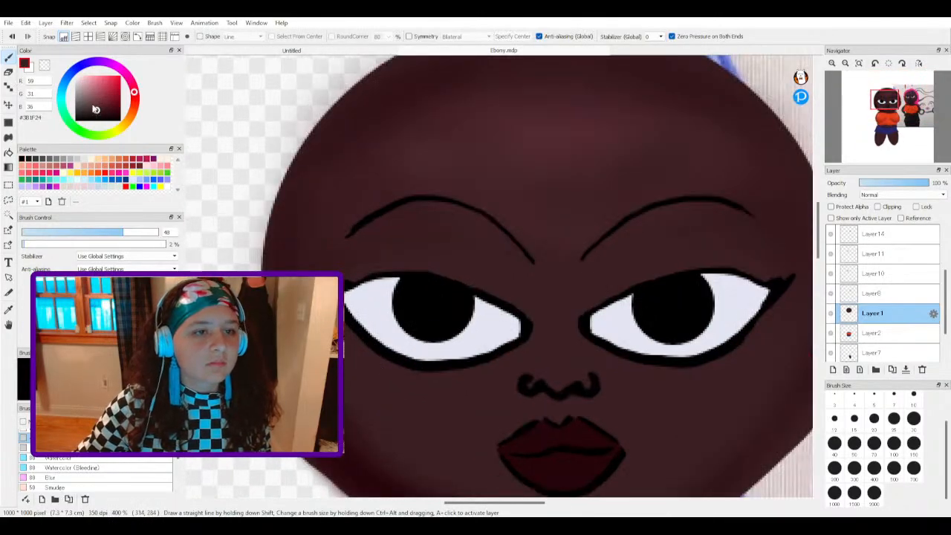
pyautogui.moveTo(92, 106); pyautogui.dragTo(94, 107)
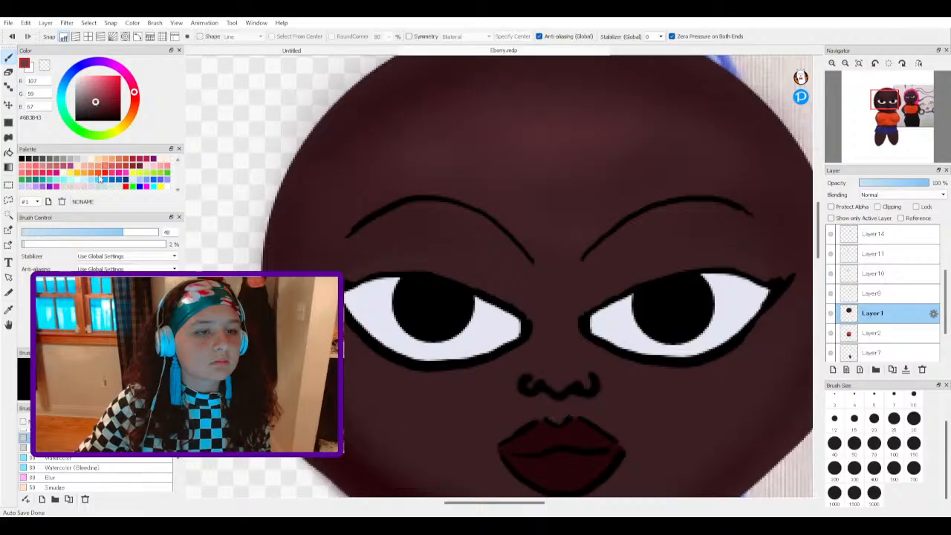
pyautogui.moveTo(90, 237); pyautogui.dragTo(64, 236)
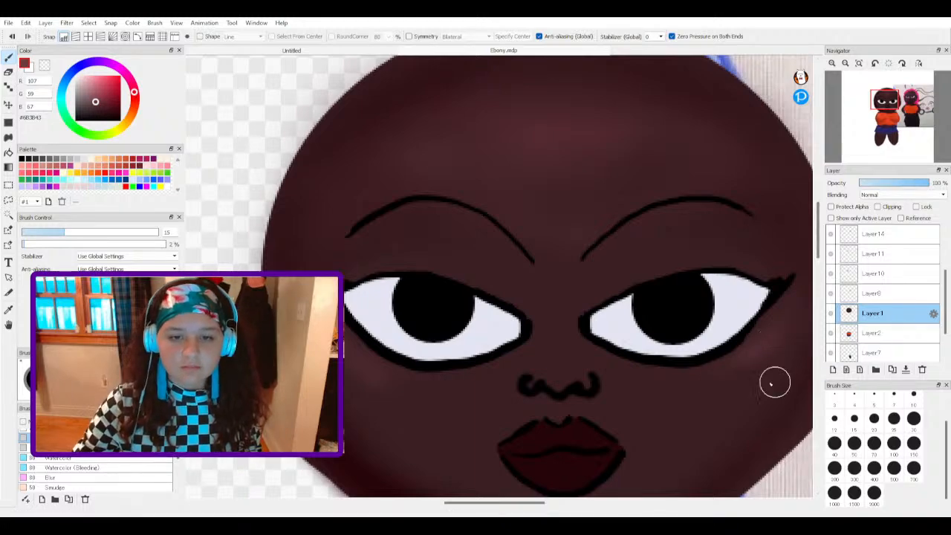
# Step: Examine the shaded head and whole figure against the reference photo at several zoom levels
pyautogui.scroll(3, 743, 371)
pyautogui.scroll(-3, 748, 372)
pyautogui.scroll(-5, 687, 372)
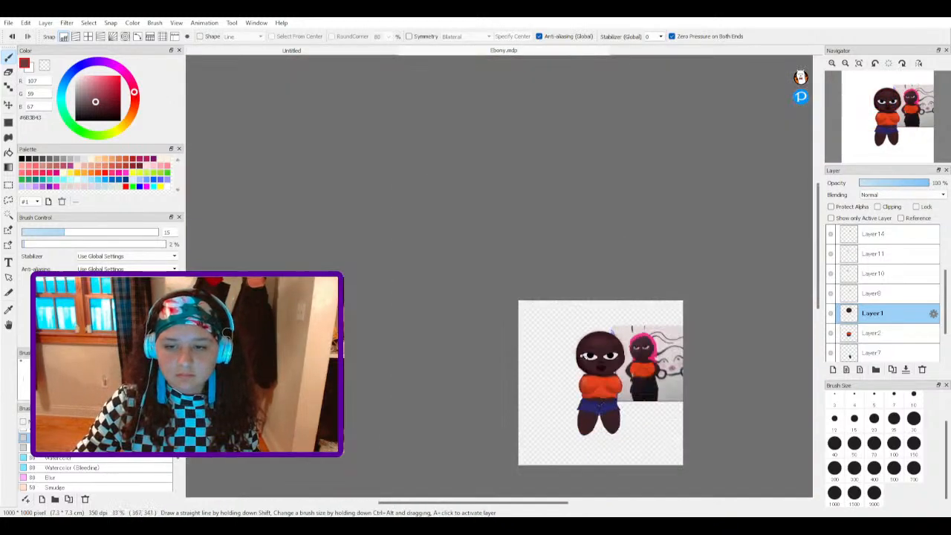
pyautogui.scroll(3, 643, 366)
pyautogui.scroll(-3, 444, 409)
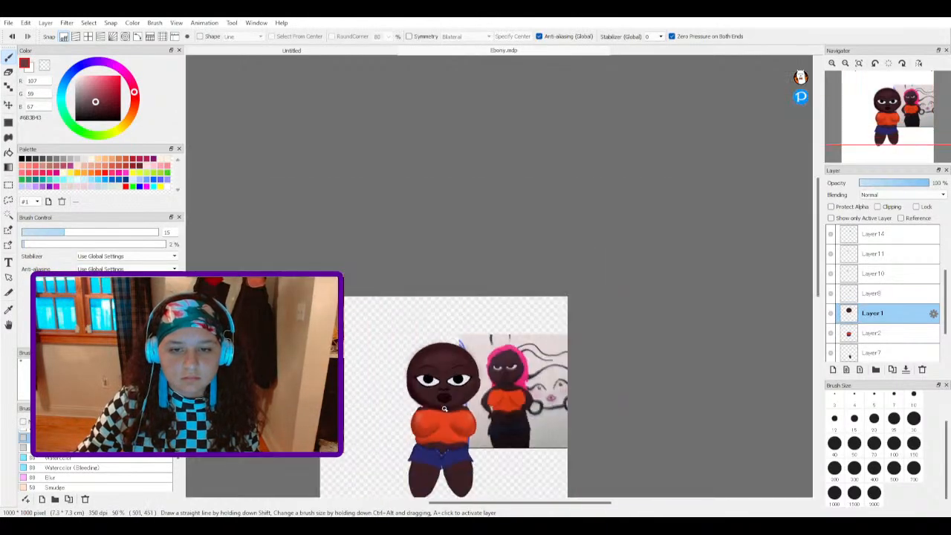
pyautogui.scroll(2, 430, 435)
pyautogui.scroll(-4, 432, 433)
pyautogui.scroll(3, 437, 435)
pyautogui.scroll(4, 446, 369)
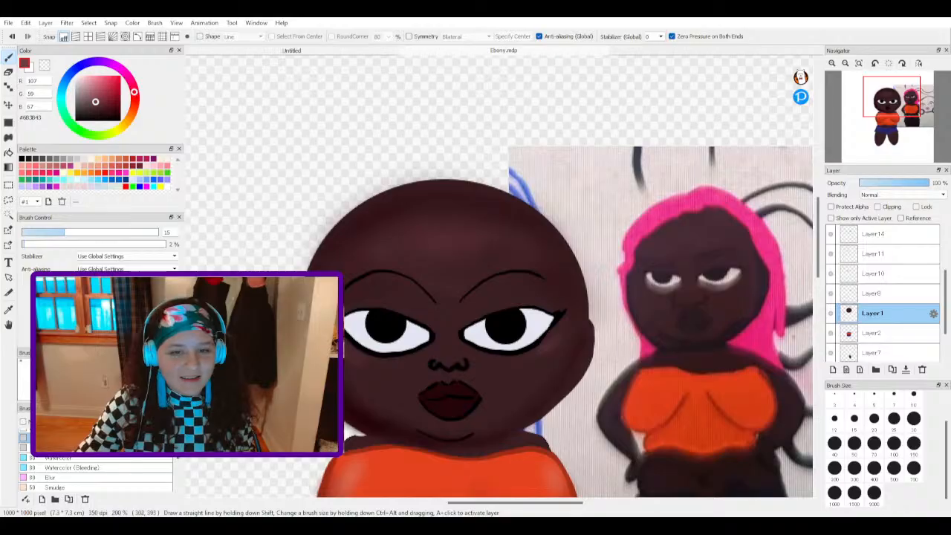
pyautogui.scroll(-4, 398, 380)
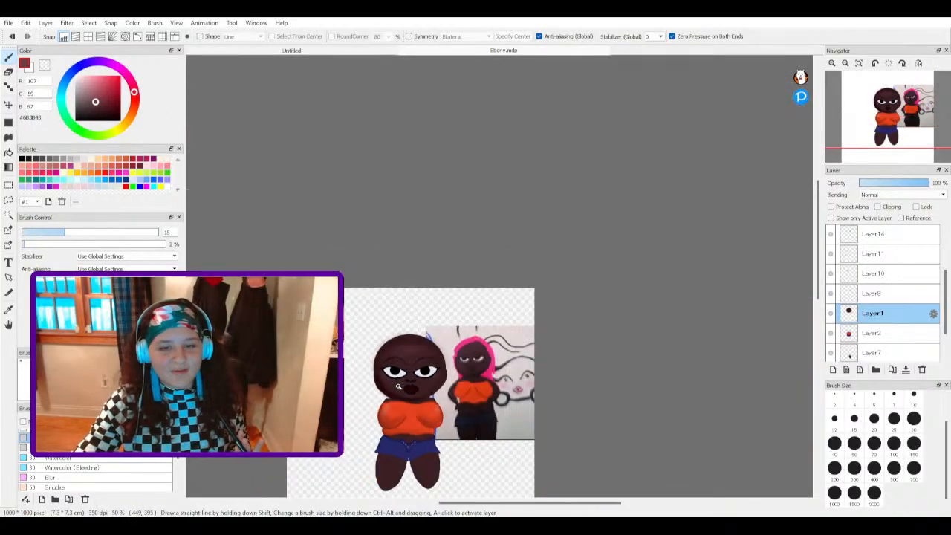
pyautogui.scroll(1, 405, 401)
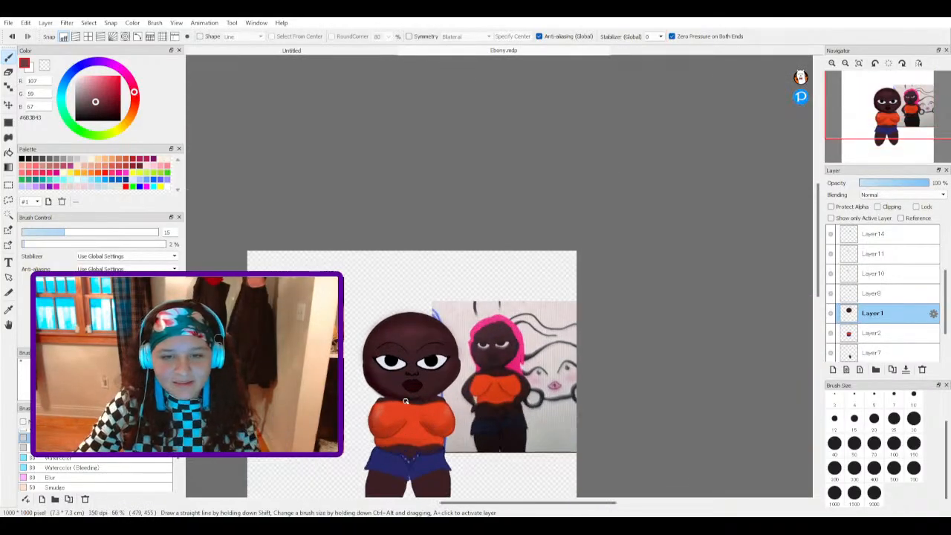
pyautogui.scroll(1, 405, 401)
pyautogui.scroll(-3, 404, 401)
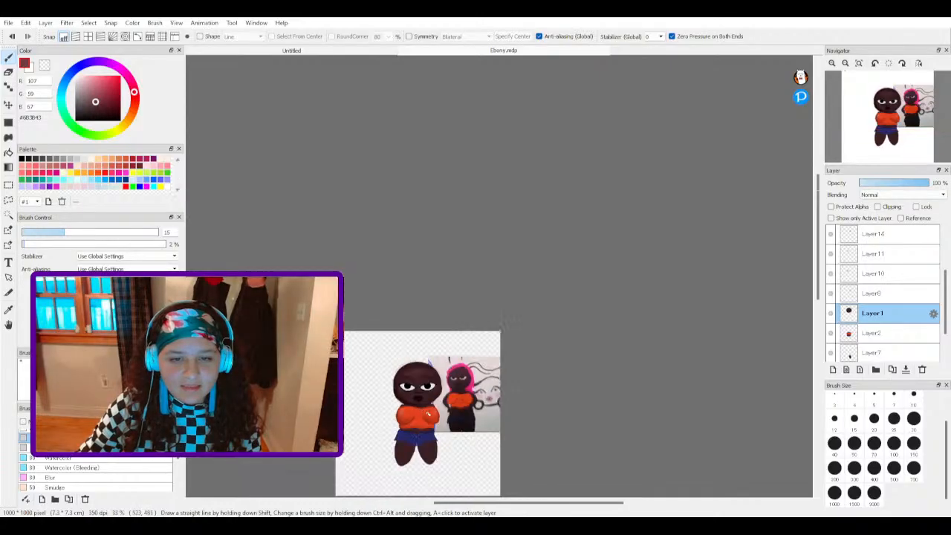
pyautogui.scroll(3, 408, 452)
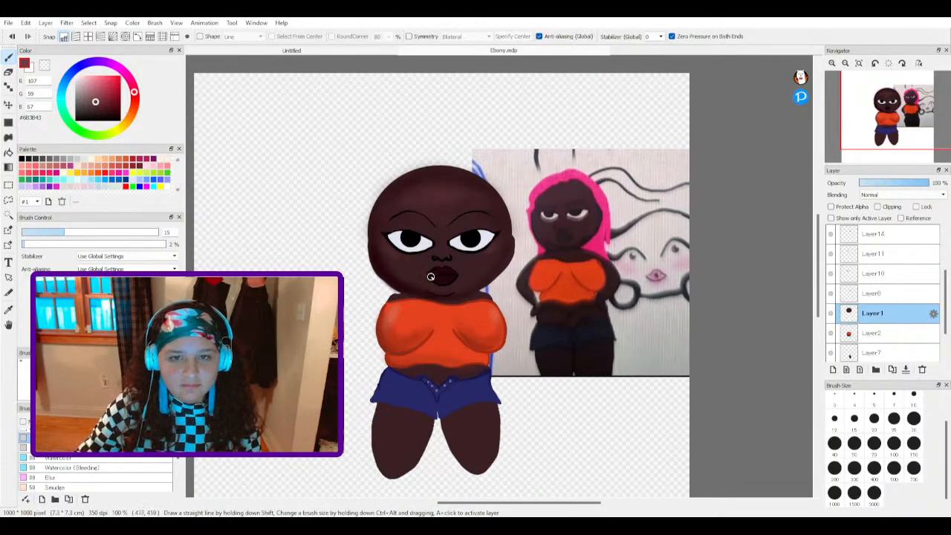
pyautogui.scroll(-2, 430, 277)
pyautogui.scroll(3, 427, 226)
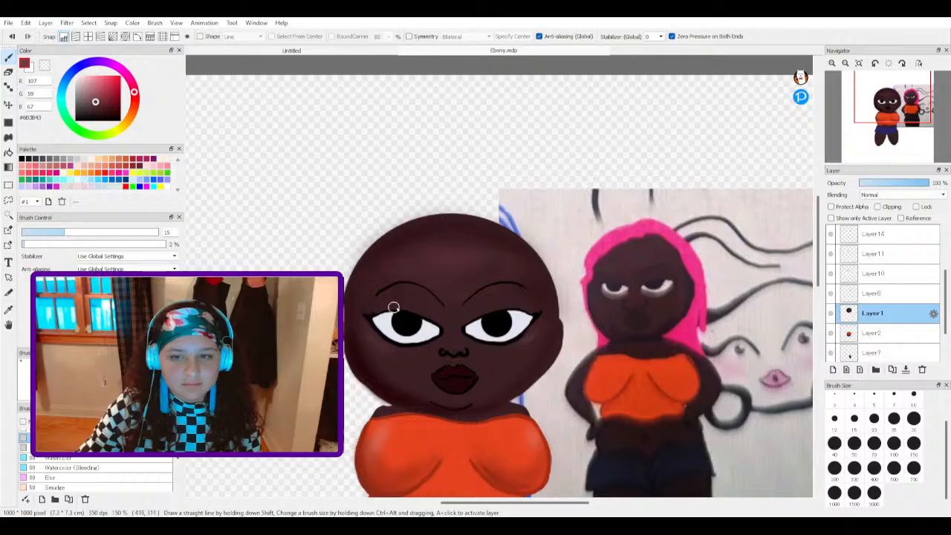
# Step: On Layer9, draw a thick slanted eyebrow above the right-hand eye using a black #000000 opaque brush at size 7.7
pyautogui.scroll(1, 882, 242)
pyautogui.click(883, 236)
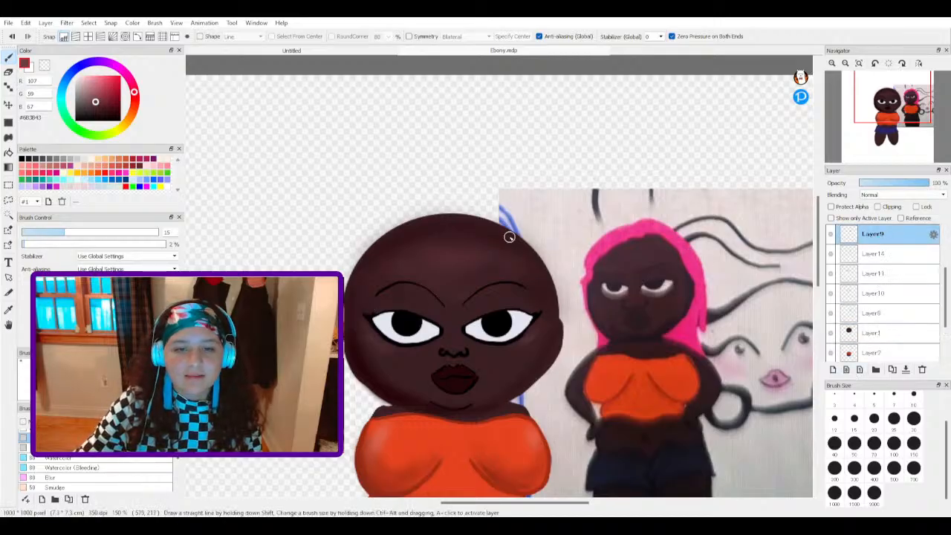
pyautogui.scroll(1, 512, 237)
pyautogui.scroll(1, 476, 269)
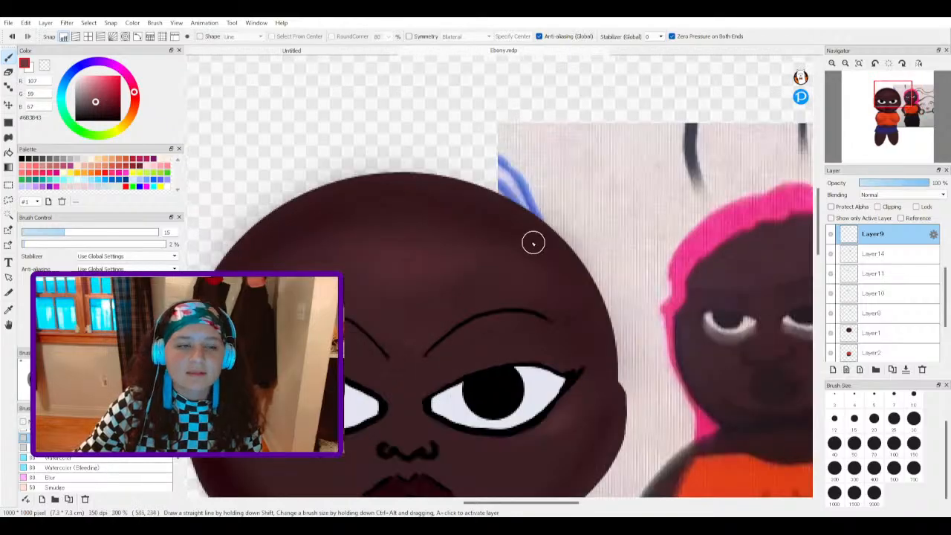
pyautogui.moveTo(82, 117); pyautogui.dragTo(75, 121)
pyautogui.scroll(-5, 115, 464)
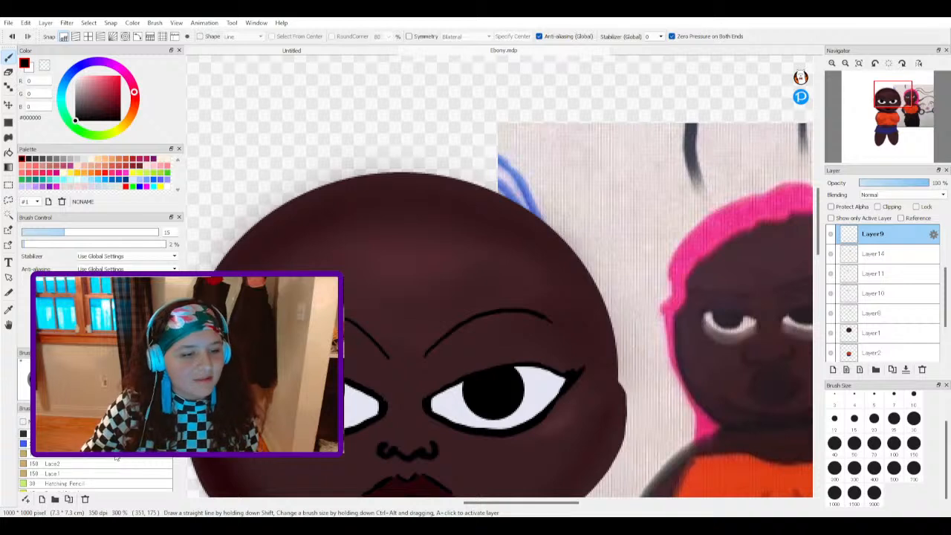
pyautogui.click(96, 433)
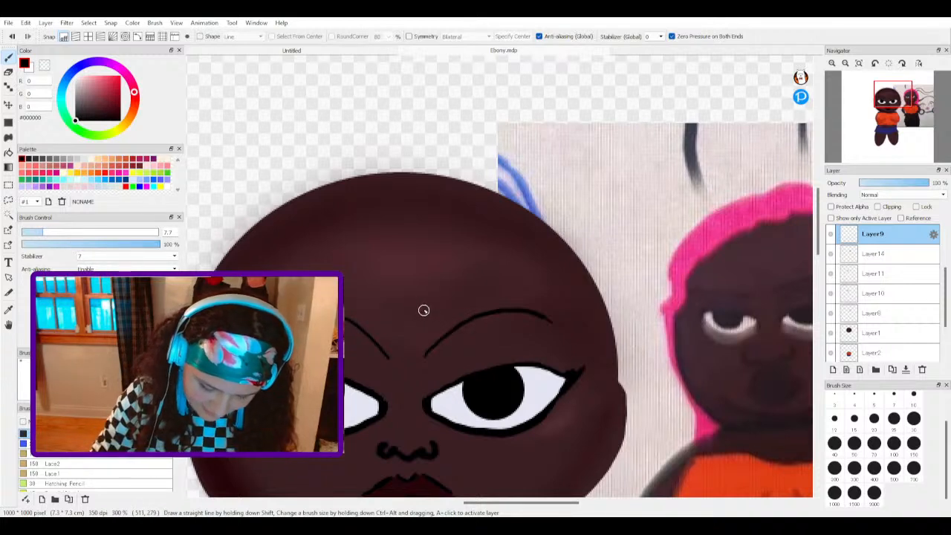
pyautogui.moveTo(428, 305); pyautogui.dragTo(563, 285)
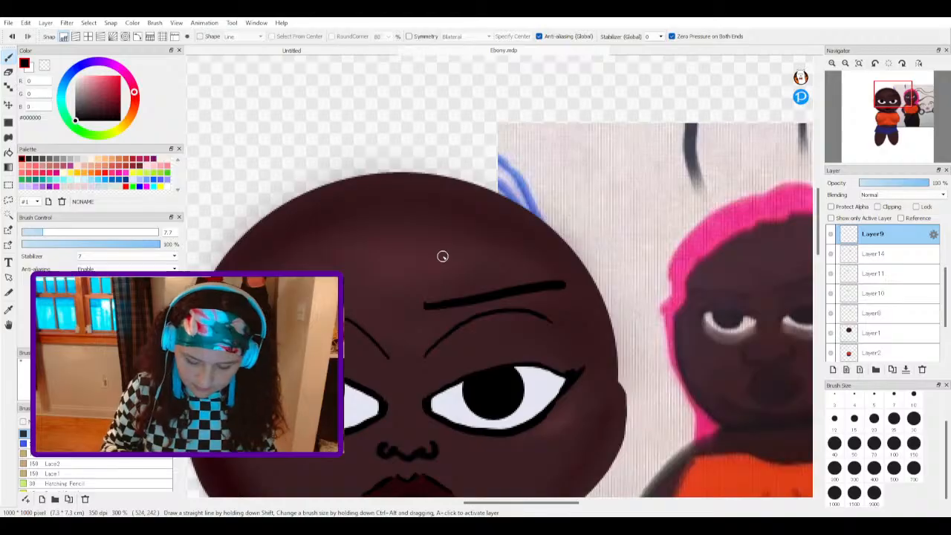
# Step: Add a new layer, draw the matching black eyebrow above the other eye and refine both brows' inner ends on their own layers
pyautogui.click(833, 370)
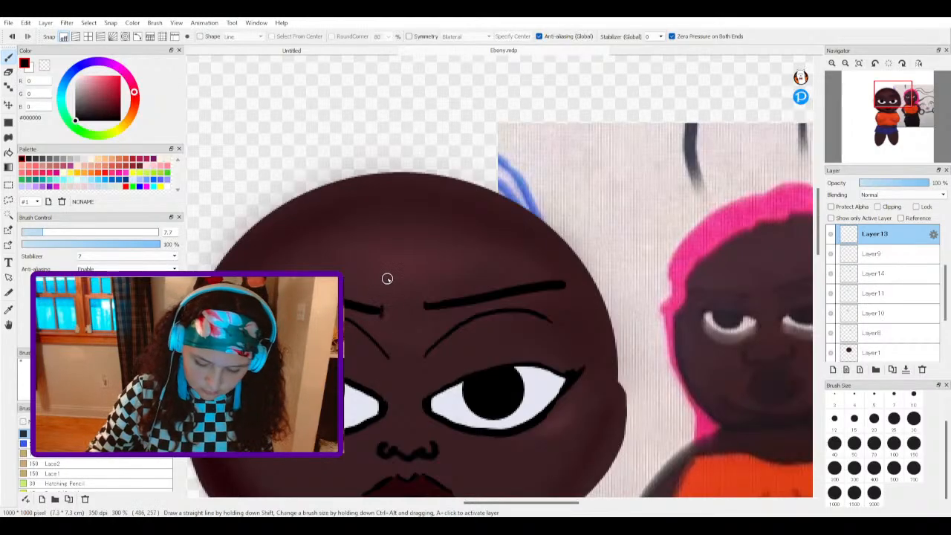
pyautogui.keyDown('alt'); pyautogui.click(494, 361); pyautogui.keyUp('alt')
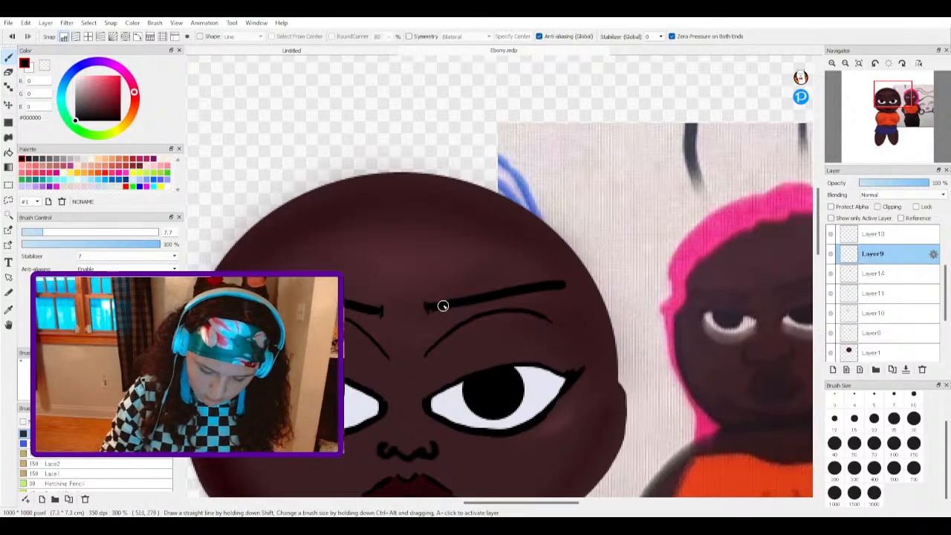
pyautogui.click(886, 238)
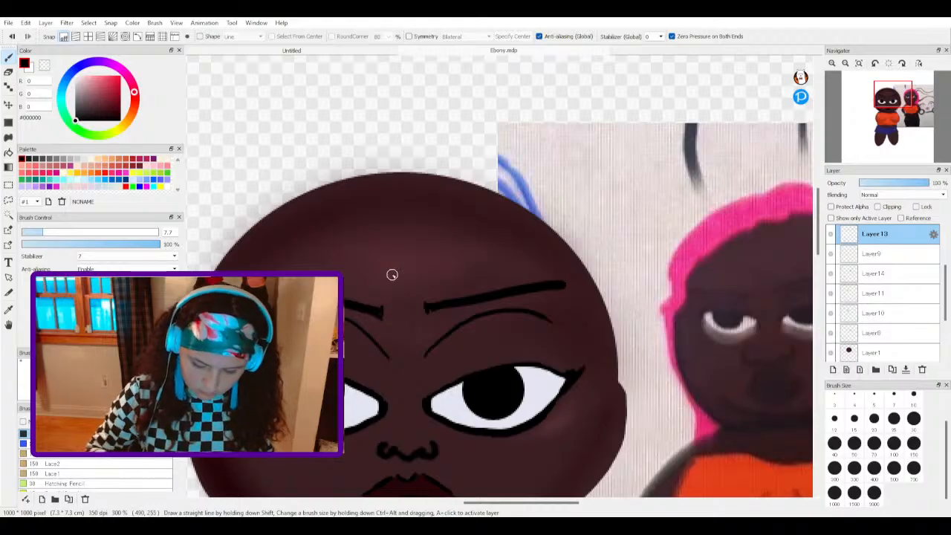
pyautogui.scroll(2, 375, 293)
pyautogui.scroll(-5, 377, 290)
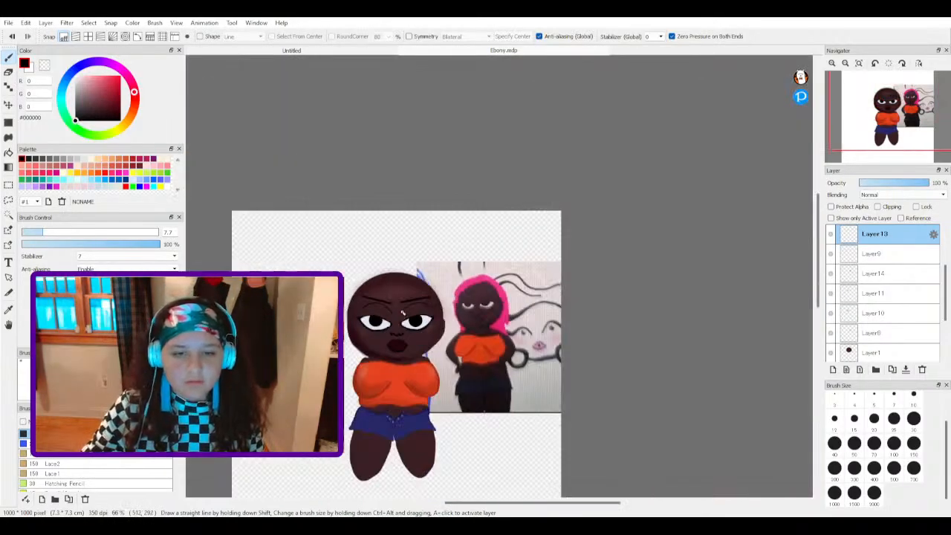
# Step: Examine the brows and eyelid creases up close, toggling the visibility of Layer9, Layer14 and Layer10 to identify their contents
pyautogui.scroll(1, 384, 331)
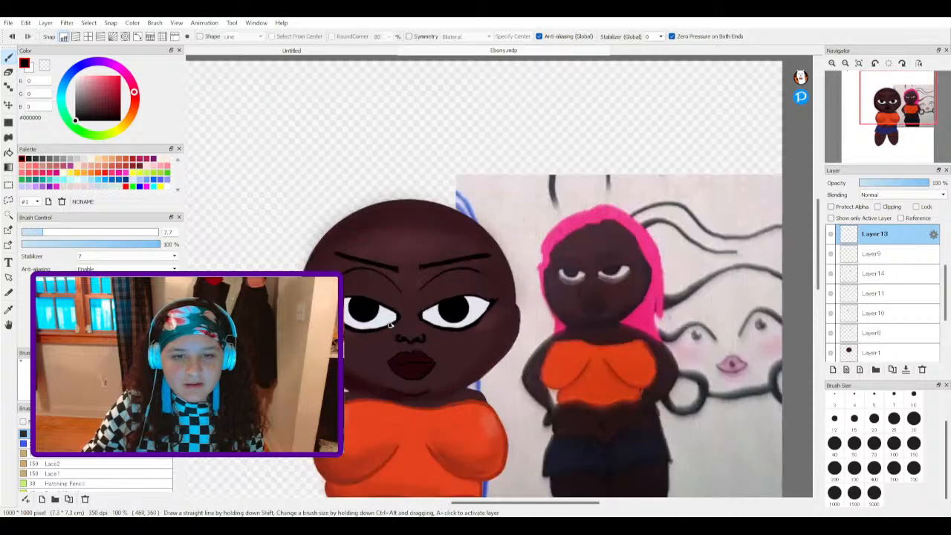
pyautogui.scroll(2, 388, 286)
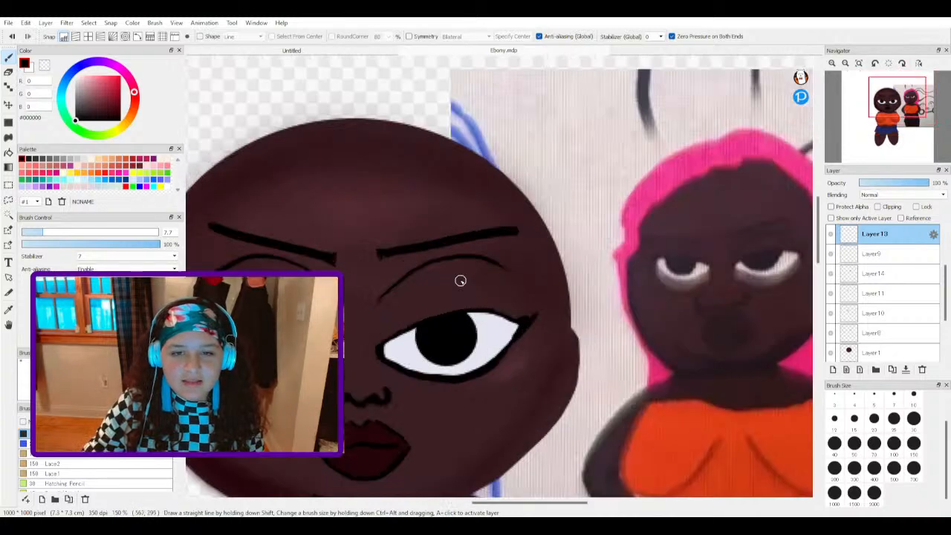
pyautogui.click(839, 254)
pyautogui.click(830, 254)
pyautogui.click(830, 254)
pyautogui.click(831, 274)
pyautogui.click(833, 274)
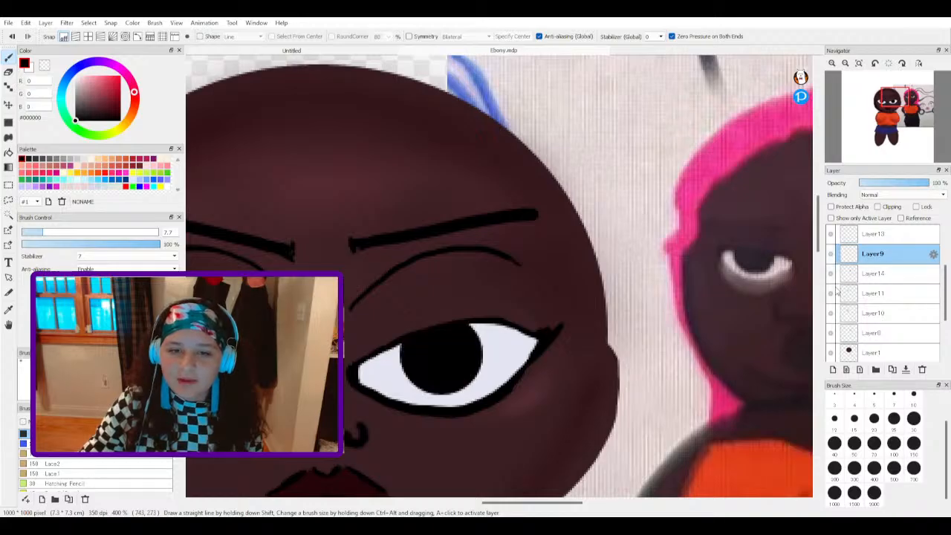
pyautogui.click(831, 312)
pyautogui.click(831, 313)
pyautogui.scroll(1, 567, 329)
pyautogui.scroll(-4, 606, 354)
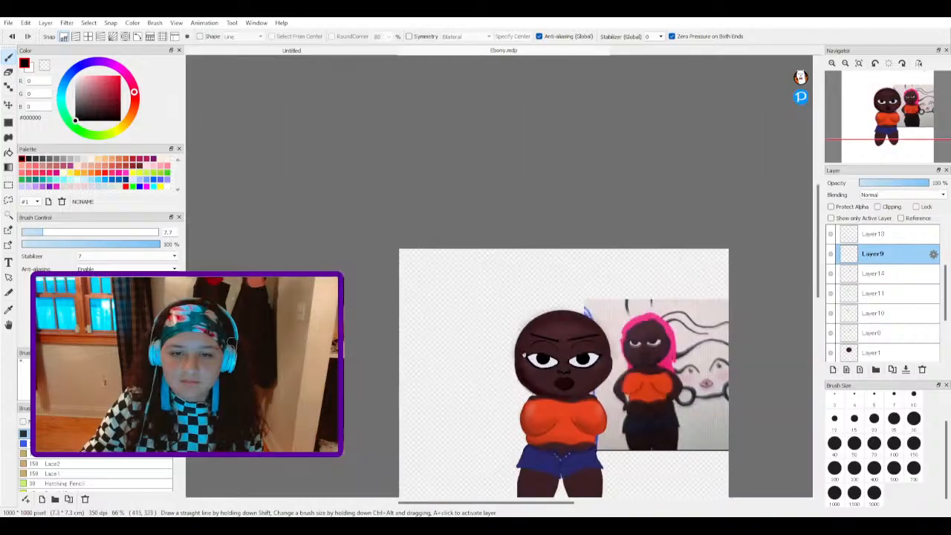
# Step: Try to move the eyelid crease above the left-hand eye by selecting its area and transforming it on Layer9
pyautogui.scroll(3, 573, 355)
pyautogui.click(9, 185)
pyautogui.moveTo(358, 216); pyautogui.dragTo(588, 361)
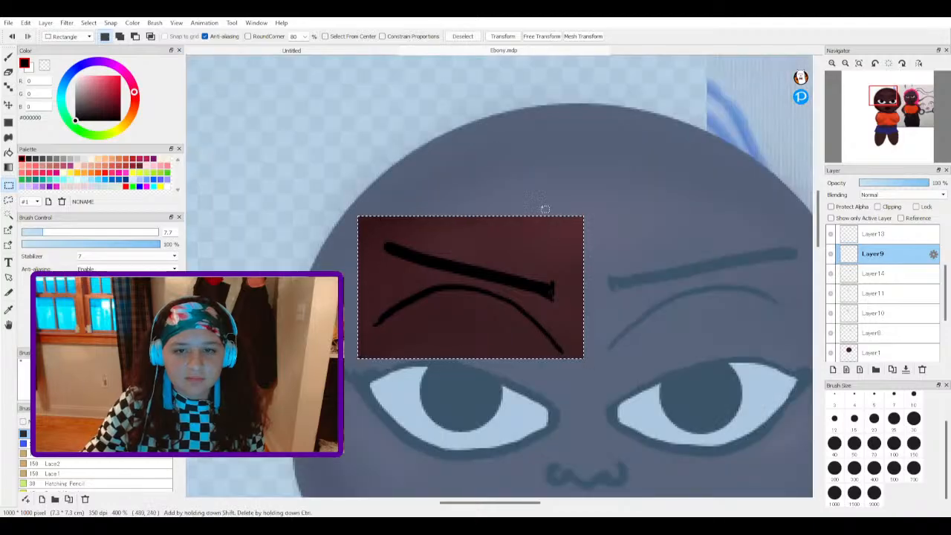
pyautogui.hotkey('ctrl', 't')
pyautogui.moveTo(585, 193); pyautogui.dragTo(551, 257)
pyautogui.click(763, 501)
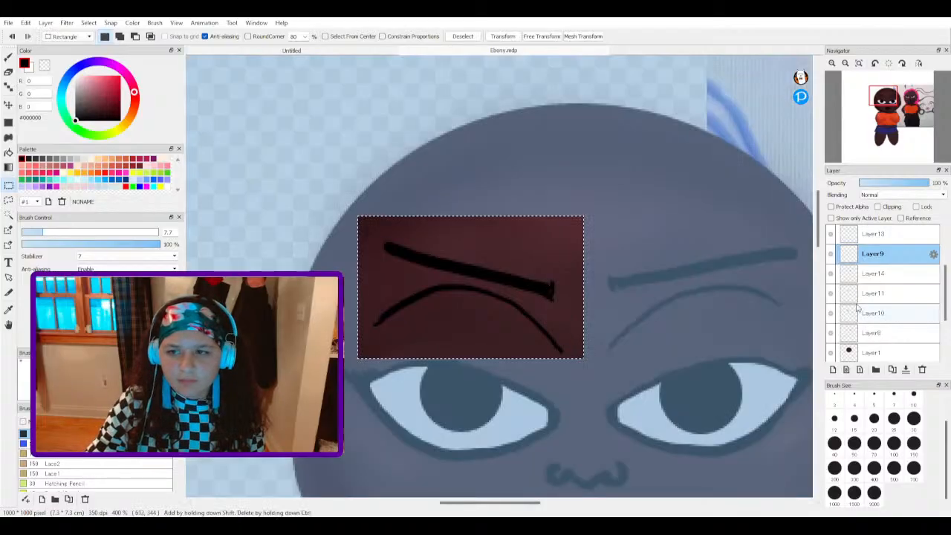
# Step: Find the layer holding the left-hand eyelid crease, Layer10, and move the crease line down closer to the eye
pyautogui.click(839, 274)
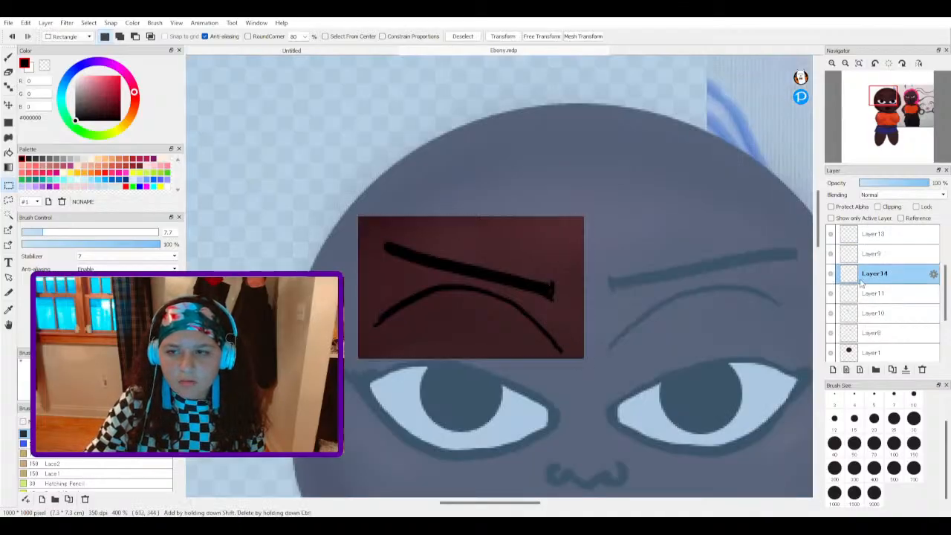
pyautogui.click(830, 293)
pyautogui.click(830, 294)
pyautogui.click(830, 313)
pyautogui.click(830, 313)
pyautogui.click(862, 312)
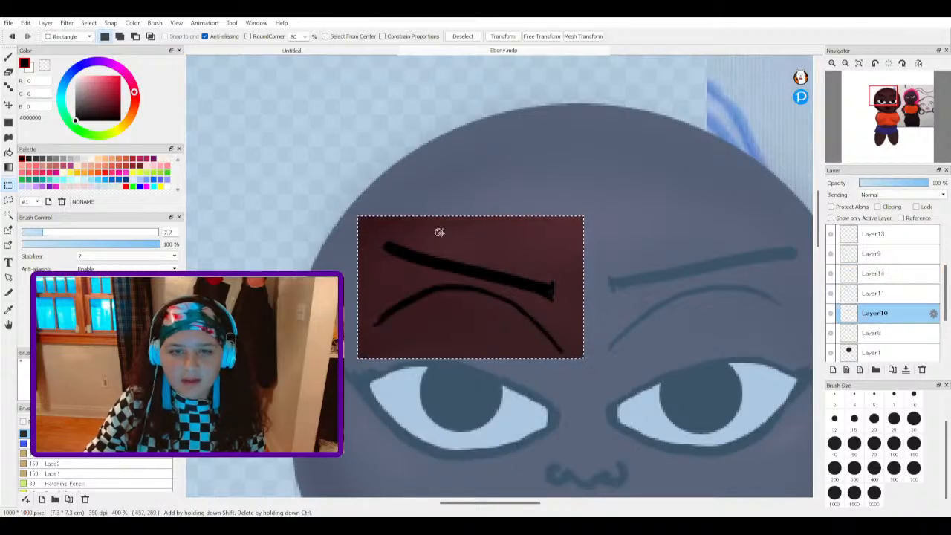
pyautogui.click(502, 36)
pyautogui.moveTo(531, 251); pyautogui.dragTo(526, 283)
pyautogui.click(762, 500)
pyautogui.scroll(5, 540, 387)
pyautogui.scroll(-10, 424, 334)
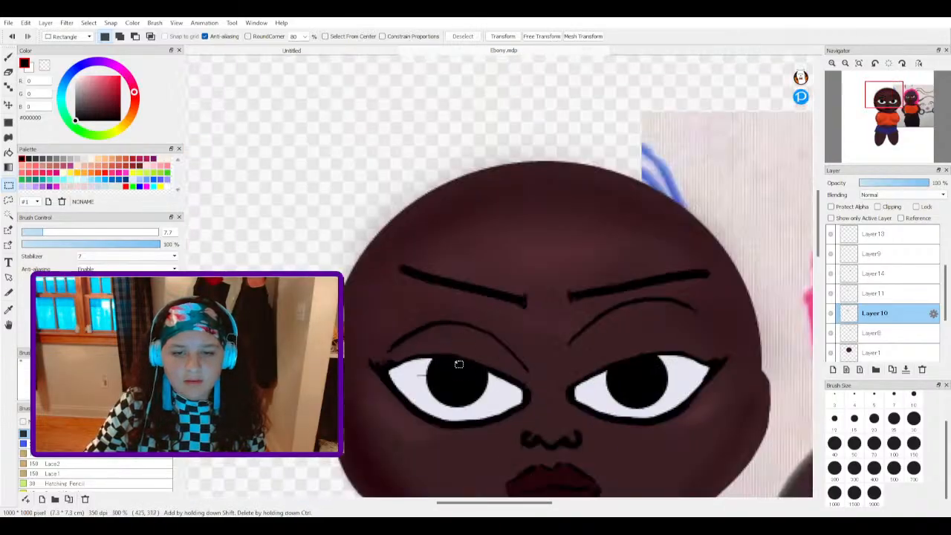
pyautogui.scroll(4, 518, 424)
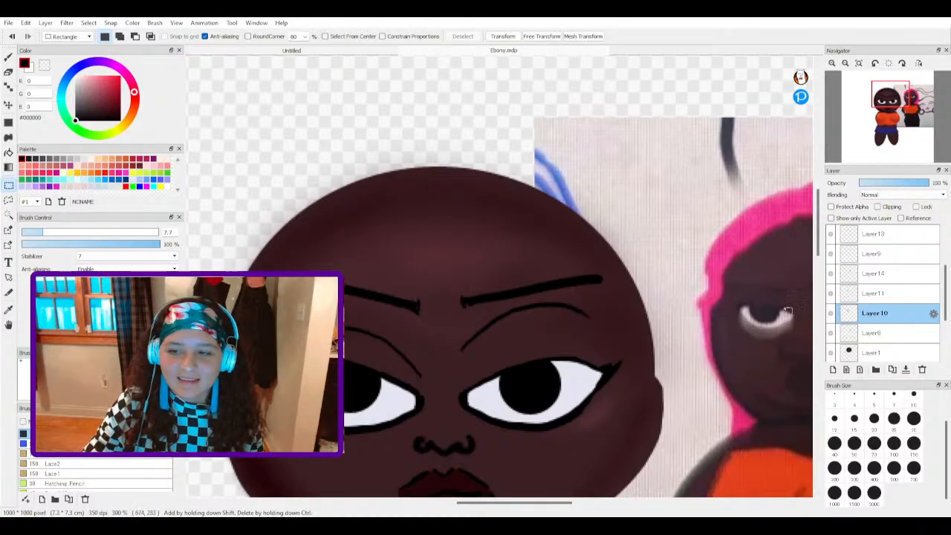
# Step: On Layer8, select the right-hand eyelid crease, move it down closer to the eye and rotate it by -0.6 degrees
pyautogui.click(830, 313)
pyautogui.click(831, 314)
pyautogui.click(831, 333)
pyautogui.click(830, 333)
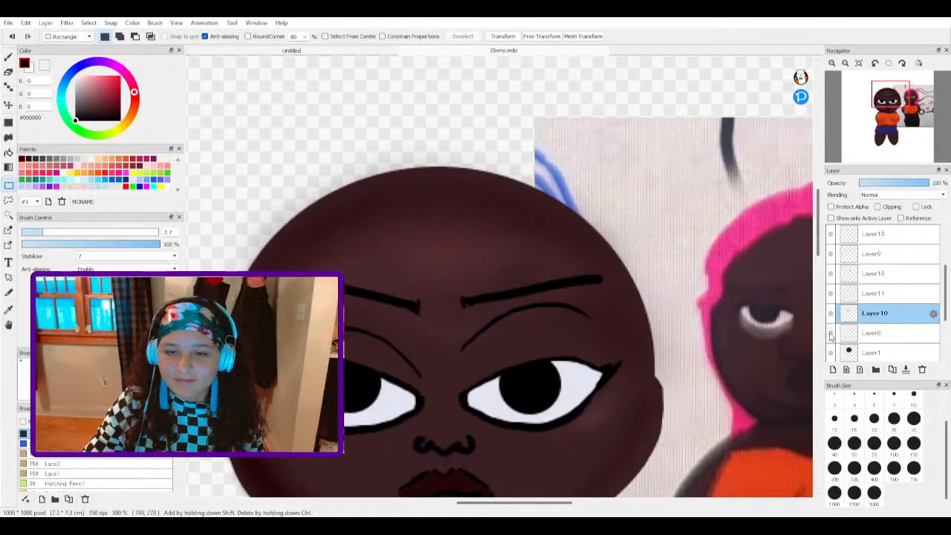
pyautogui.click(871, 333)
pyautogui.moveTo(427, 259); pyautogui.dragTo(605, 355)
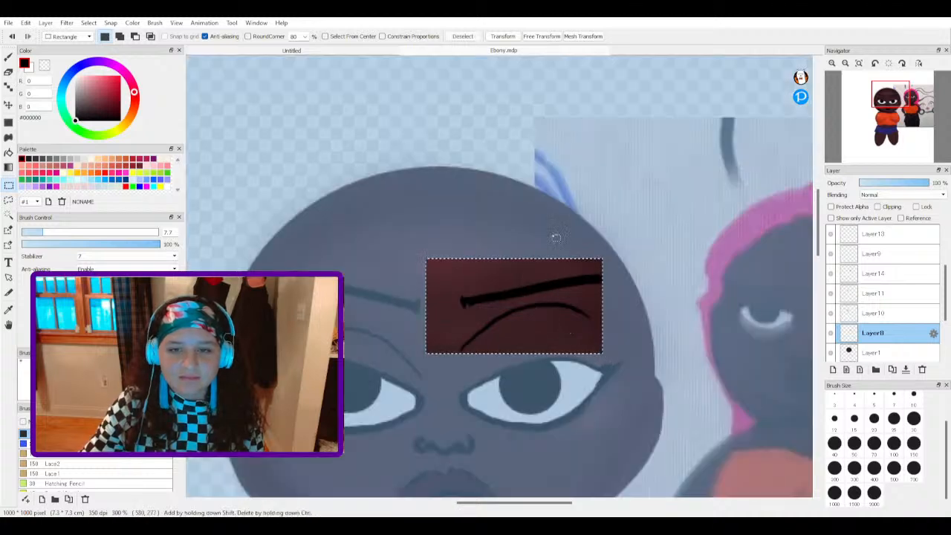
pyautogui.click(510, 38)
pyautogui.moveTo(532, 290); pyautogui.dragTo(533, 316)
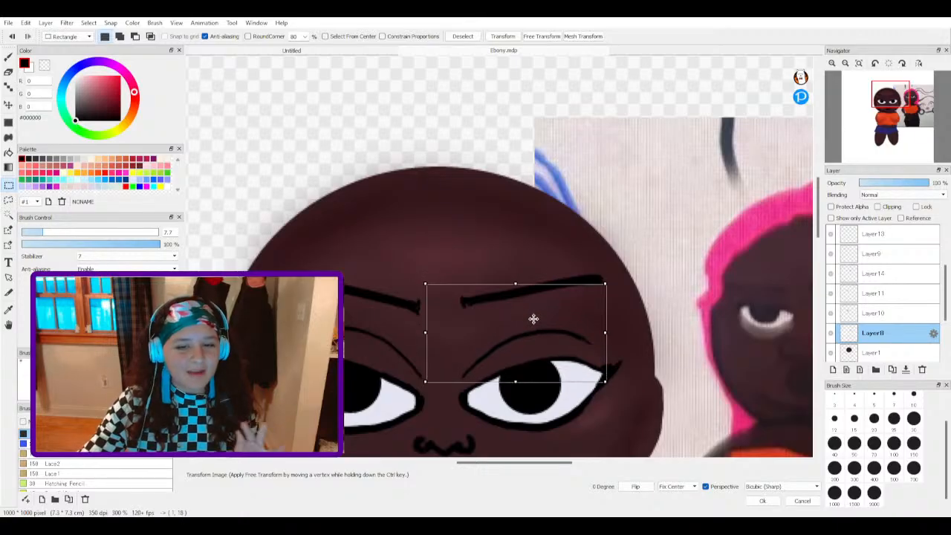
pyautogui.moveTo(615, 270); pyautogui.dragTo(631, 300)
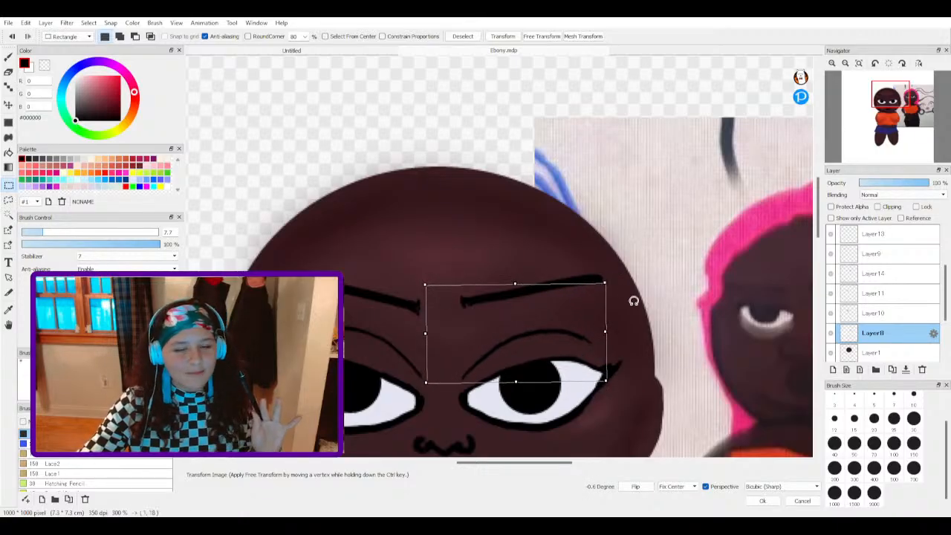
pyautogui.click(762, 501)
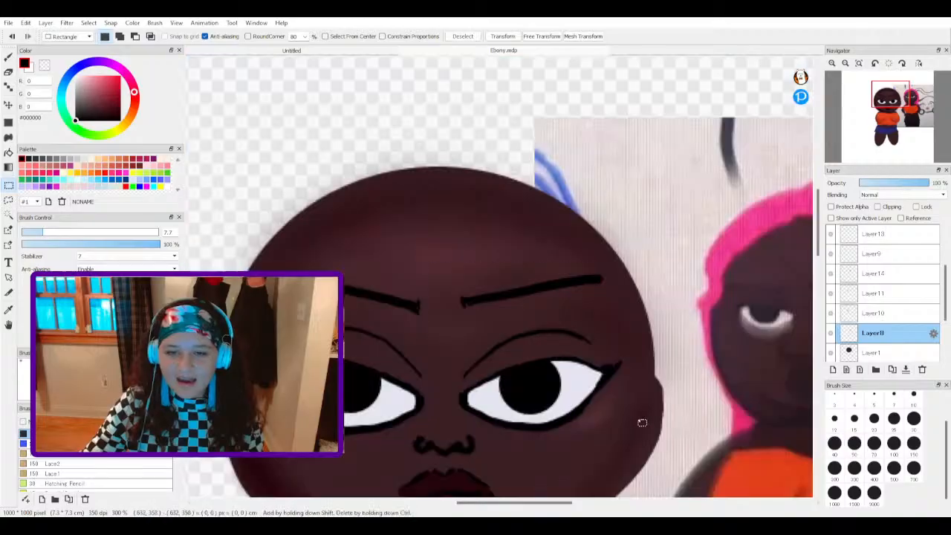
# Step: Compare the whole figure with the reference photo at several zoom levels and look through the layer stack
pyautogui.scroll(5, 446, 399)
pyautogui.scroll(-4, 458, 412)
pyautogui.scroll(-6, 458, 411)
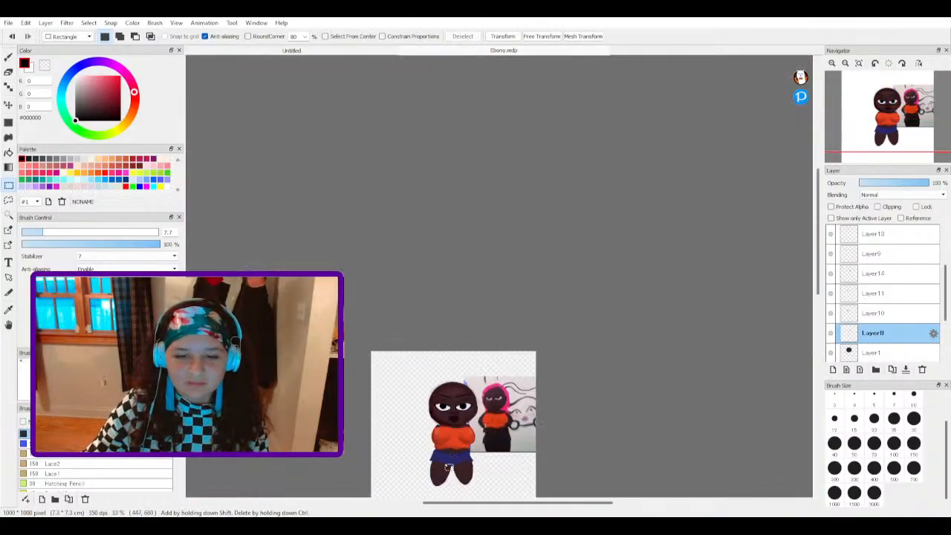
pyautogui.scroll(3, 447, 464)
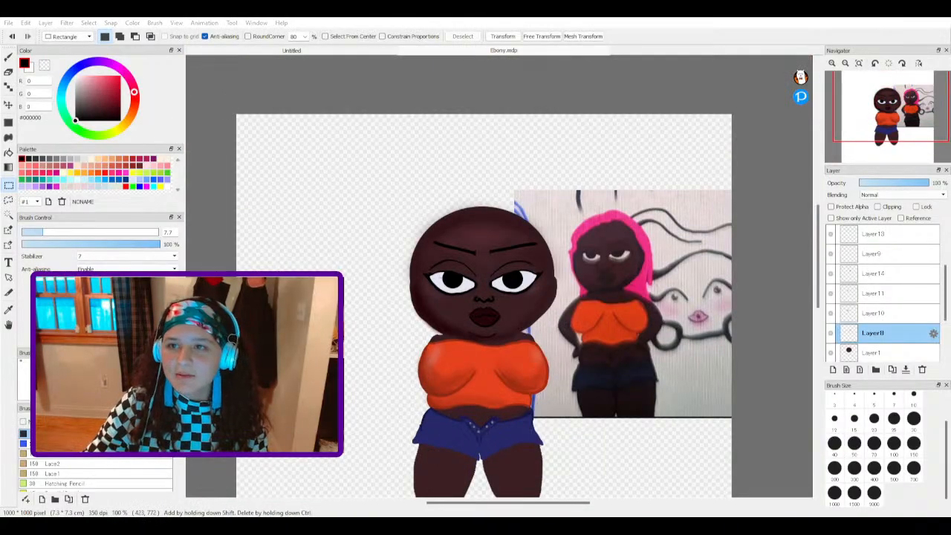
pyautogui.scroll(3, 446, 494)
pyautogui.scroll(-6, 475, 459)
pyautogui.scroll(3, 462, 479)
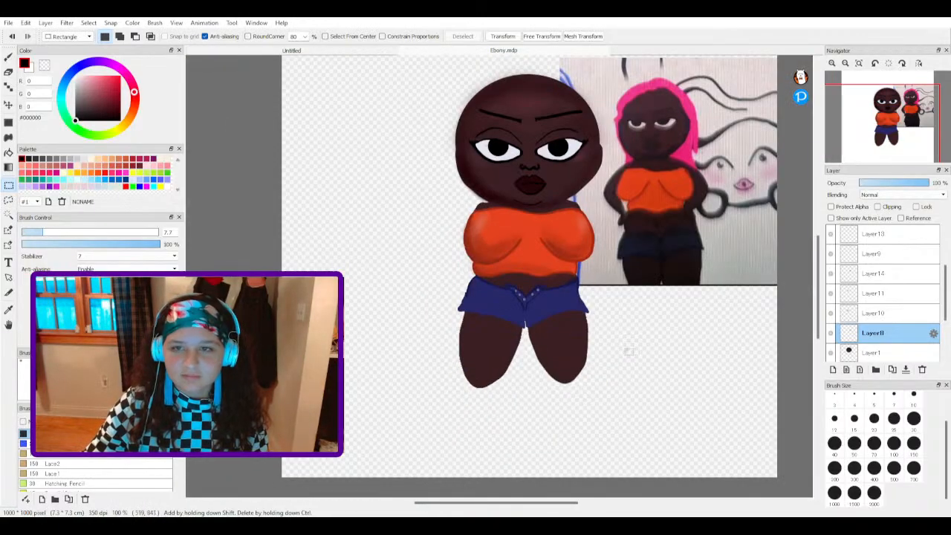
pyautogui.click(882, 273)
pyautogui.click(883, 254)
pyautogui.scroll(-2, 876, 317)
pyautogui.scroll(-2, 876, 317)
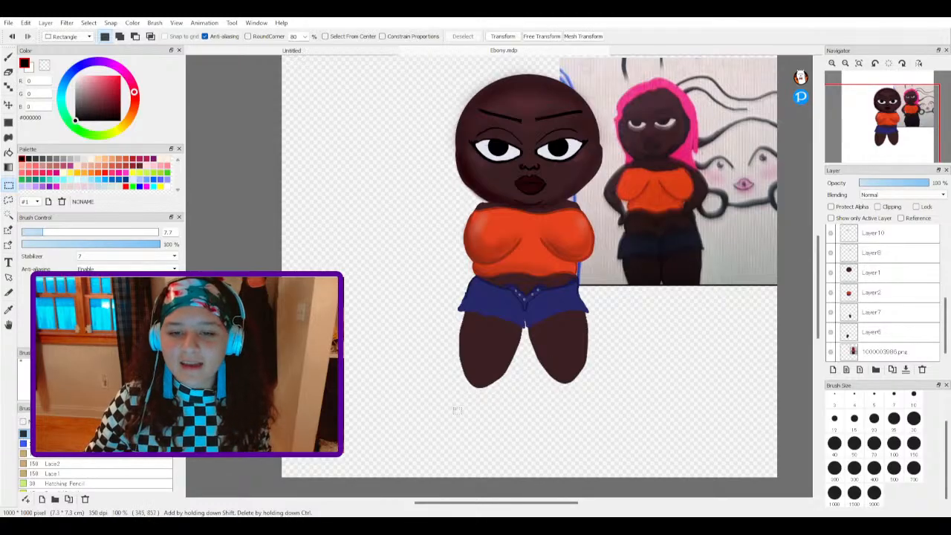
# Step: Add a new layer directly above Layer6 and sample the thigh's dark brown #3B1F24 as the brush colour
pyautogui.scroll(2, 458, 405)
pyautogui.click(831, 313)
pyautogui.click(831, 313)
pyautogui.click(884, 312)
pyautogui.scroll(-3, 626, 376)
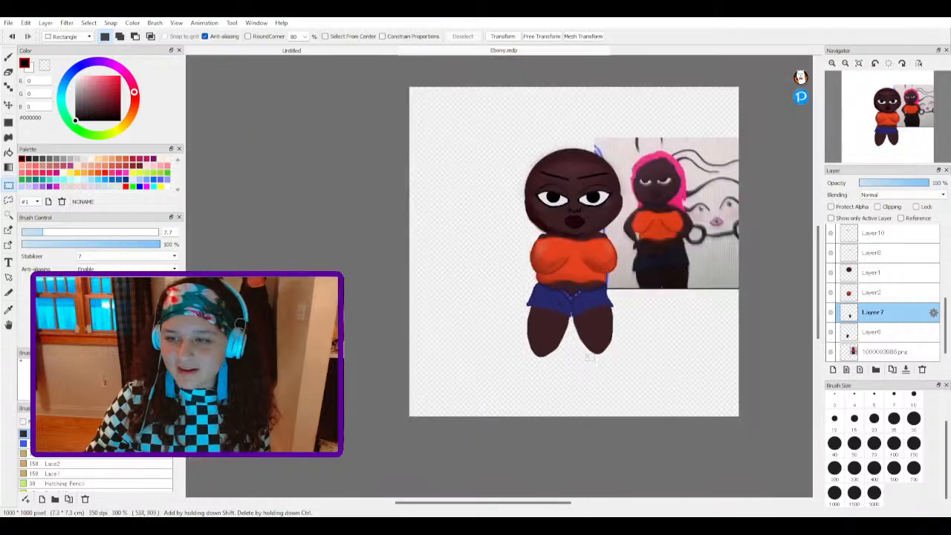
pyautogui.scroll(3, 626, 375)
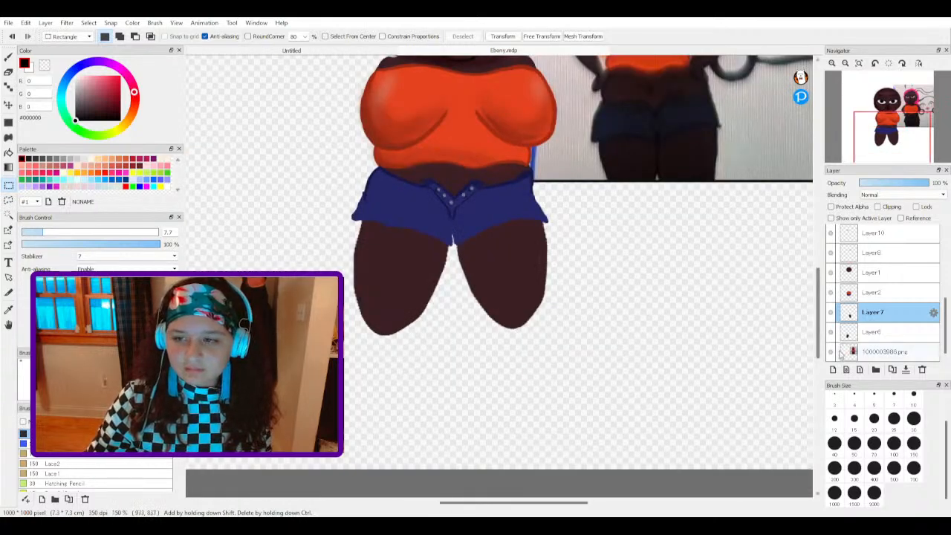
pyautogui.click(856, 336)
pyautogui.click(833, 370)
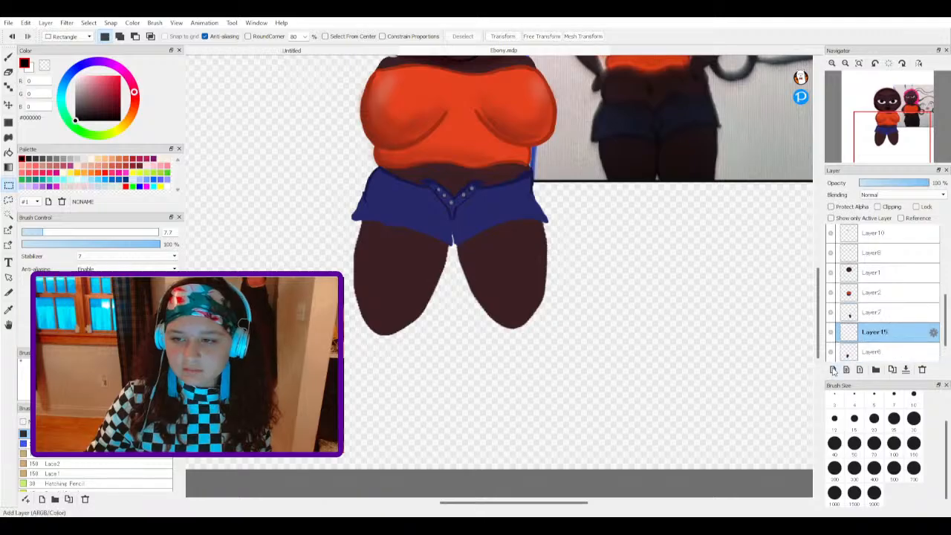
pyautogui.press('i')
pyautogui.click(506, 264)
pyautogui.click(9, 59)
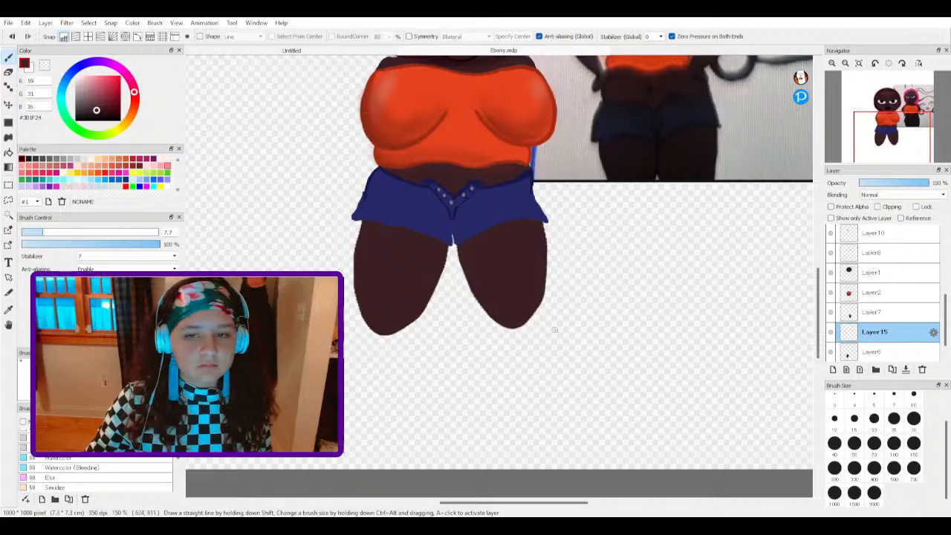
# Step: On Layer15, outline a flared lower leg below the right-hand thigh, fill it with dark brown and paint over the remaining gaps
pyautogui.scroll(3, 527, 348)
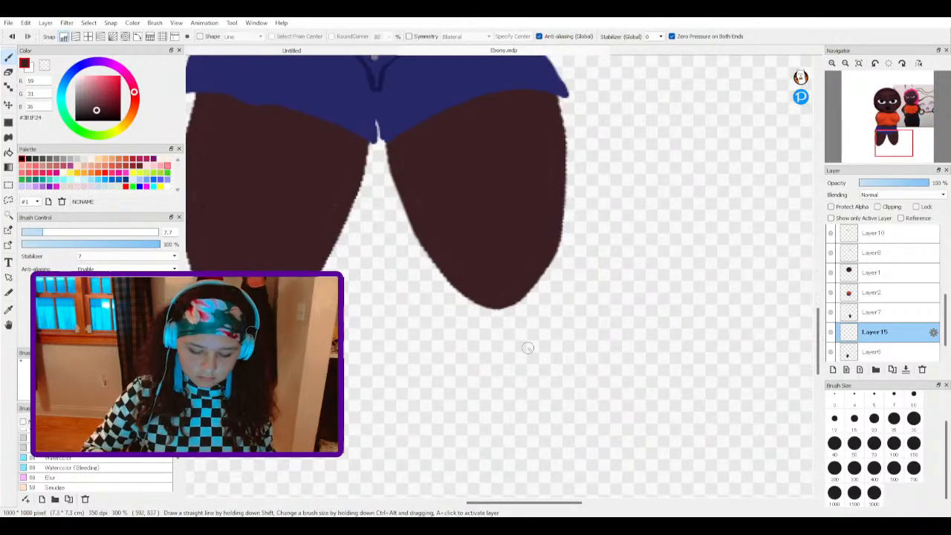
pyautogui.moveTo(439, 266)
pyautogui.mouseDown()
pyautogui.moveTo(460, 328)
pyautogui.moveTo(468, 463)
pyautogui.moveTo(622, 453)
pyautogui.moveTo(552, 230)
pyautogui.mouseUp()
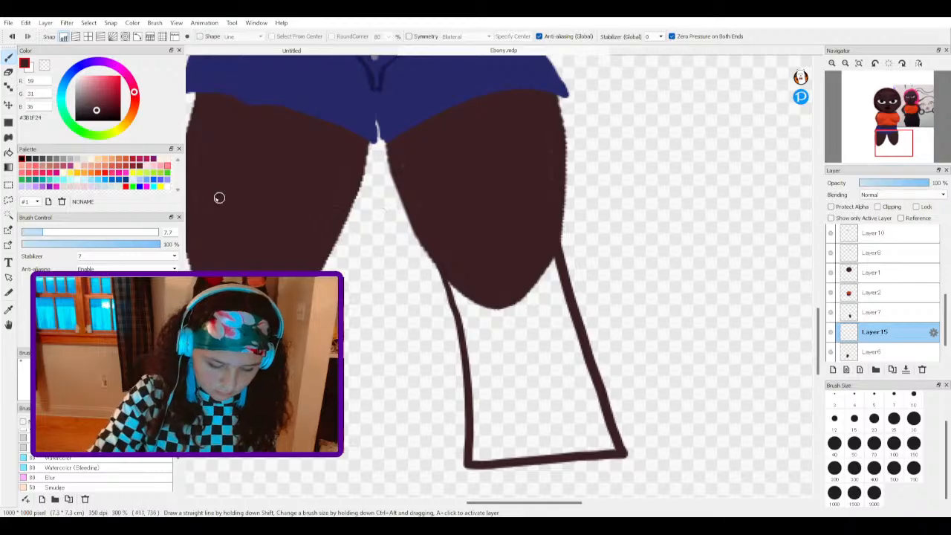
pyautogui.click(8, 153)
pyautogui.click(464, 329)
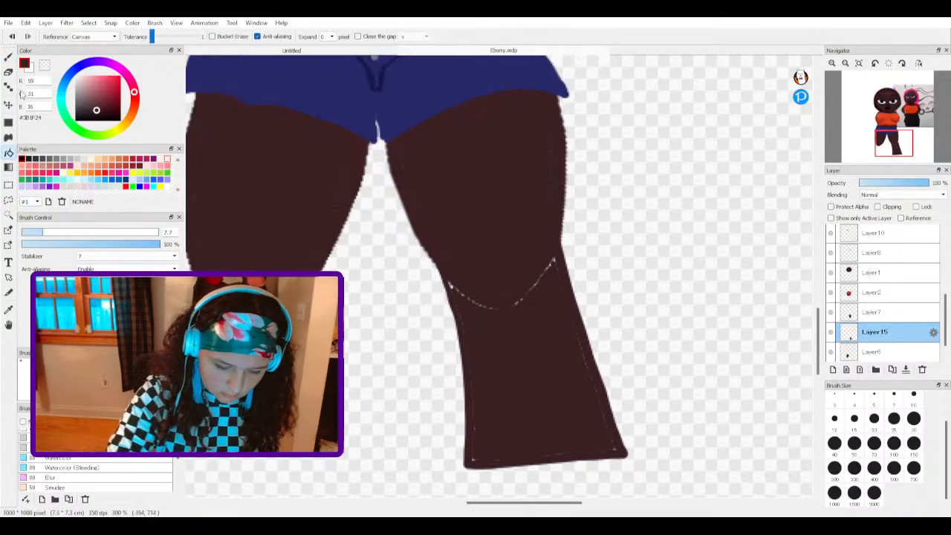
pyautogui.press('b')
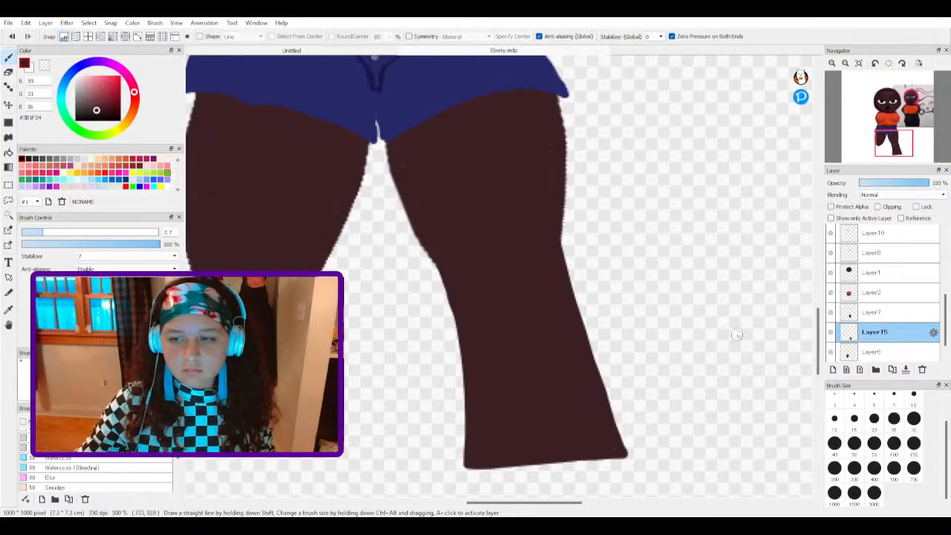
# Step: Copy the finished lower leg onto a new layer, flip it horizontally and move it toward the left-hand thigh
pyautogui.press('m')
pyautogui.moveTo(382, 196); pyautogui.dragTo(697, 485)
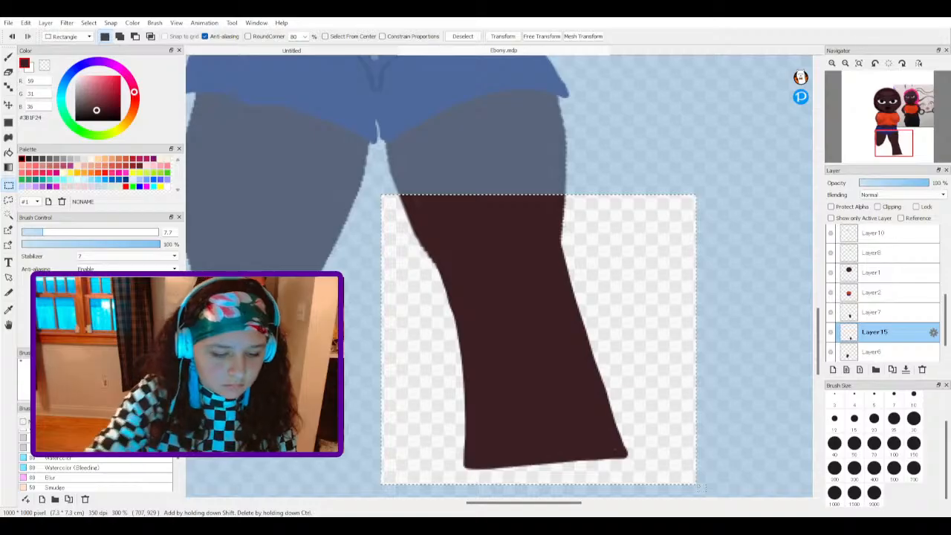
pyautogui.hotkey('ctrl', 'c')
pyautogui.hotkey('ctrl', 'v')
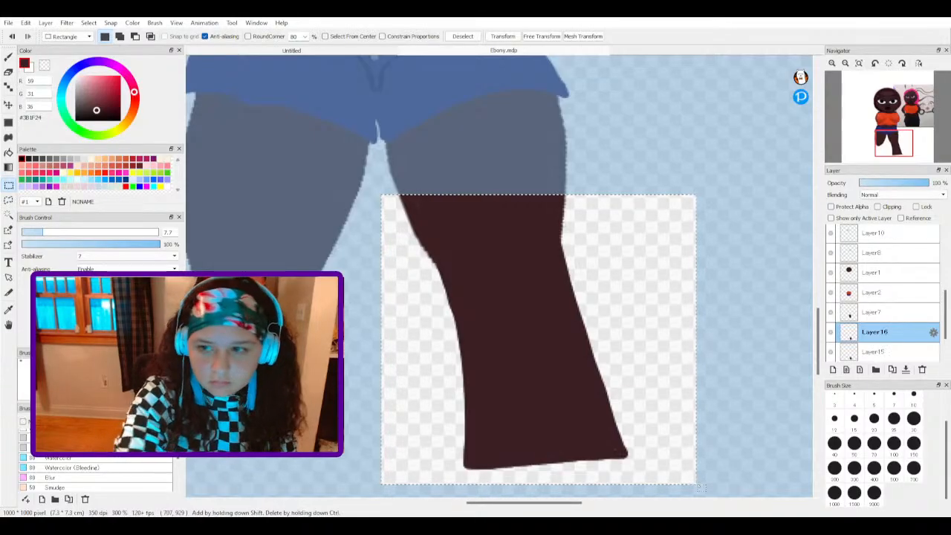
pyautogui.click(502, 36)
pyautogui.click(636, 486)
pyautogui.moveTo(615, 365); pyautogui.dragTo(422, 401)
pyautogui.click(760, 500)
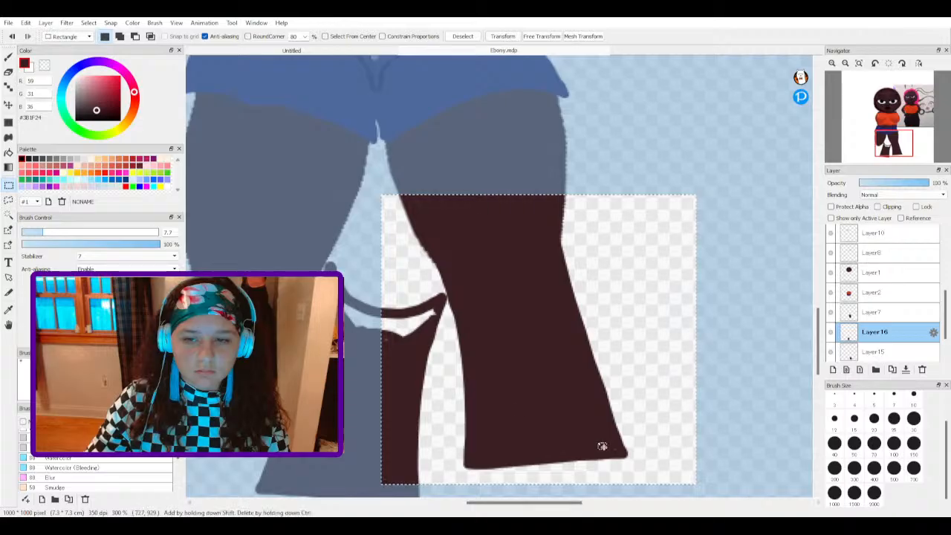
# Step: Clear the selection and fill the open gap at the top of the mirrored lower leg with the same dark brown
pyautogui.press('b')
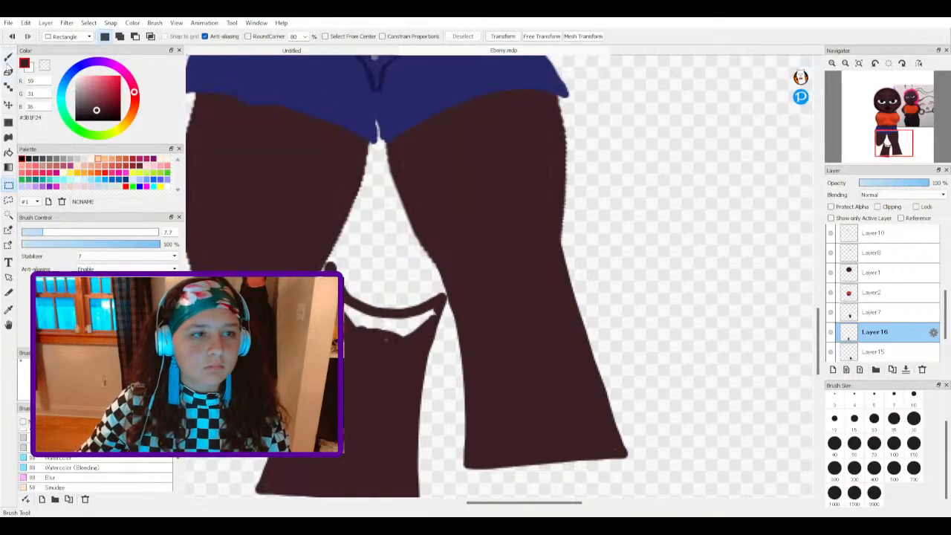
pyautogui.click(8, 152)
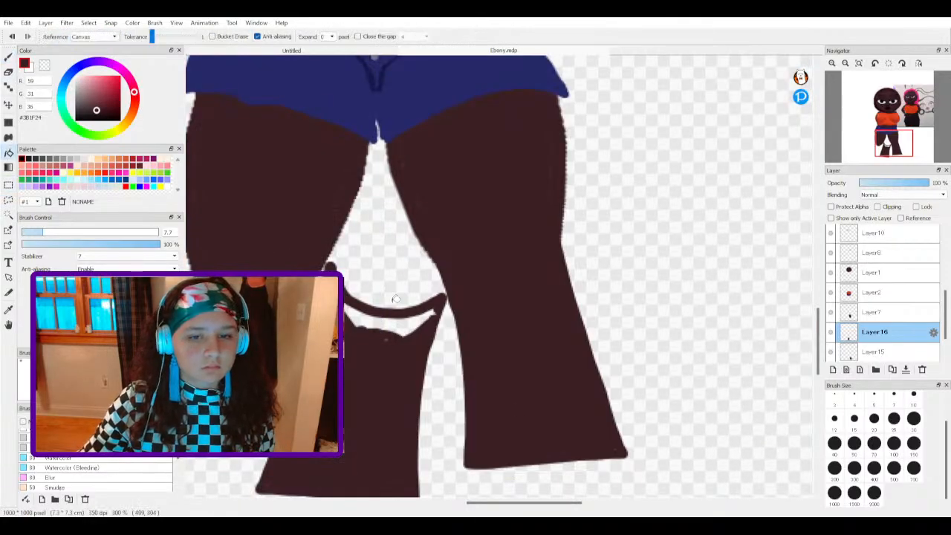
pyautogui.click(403, 323)
pyautogui.click(403, 324)
pyautogui.press('b')
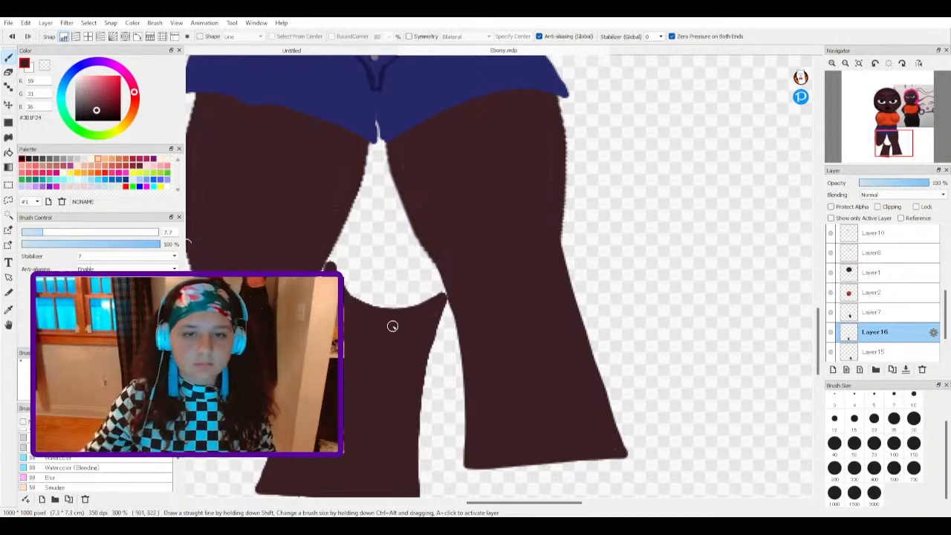
# Step: Select the mirrored lower leg on Layer16, move it under the left-hand thigh and rotate it by -7.2 degrees
pyautogui.scroll(2, 389, 324)
pyautogui.scroll(-6, 431, 359)
pyautogui.scroll(2, 383, 384)
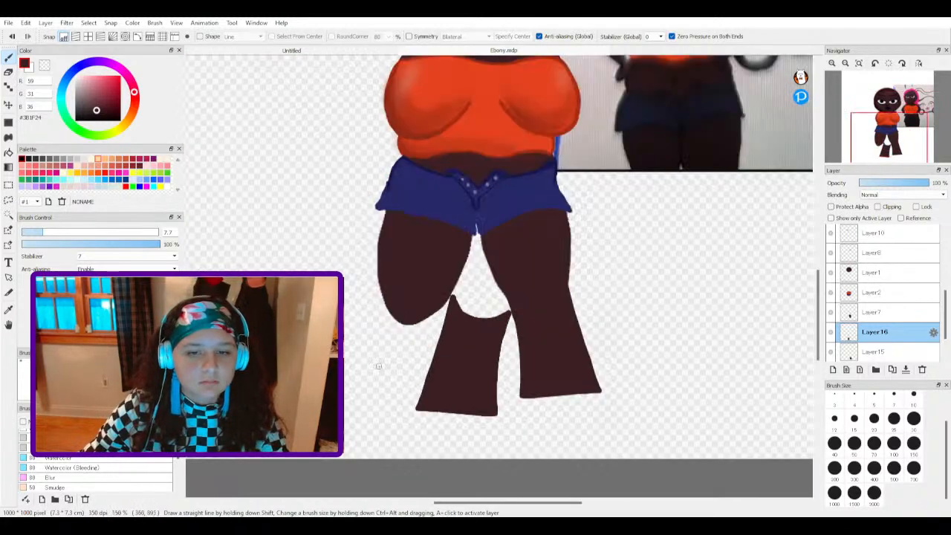
pyautogui.press('m')
pyautogui.moveTo(367, 254); pyautogui.dragTo(560, 438)
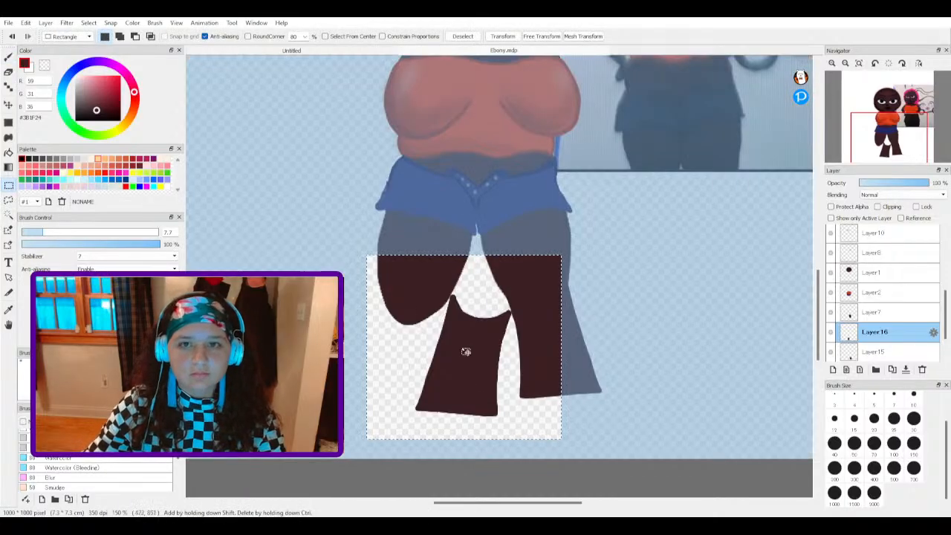
pyautogui.click(501, 39)
pyautogui.moveTo(500, 319); pyautogui.dragTo(427, 325)
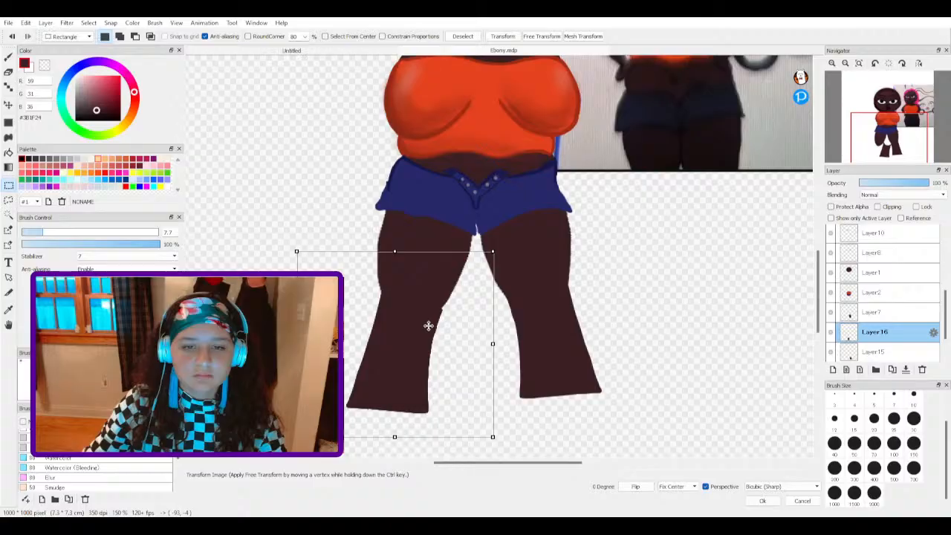
pyautogui.moveTo(512, 240); pyautogui.dragTo(503, 219)
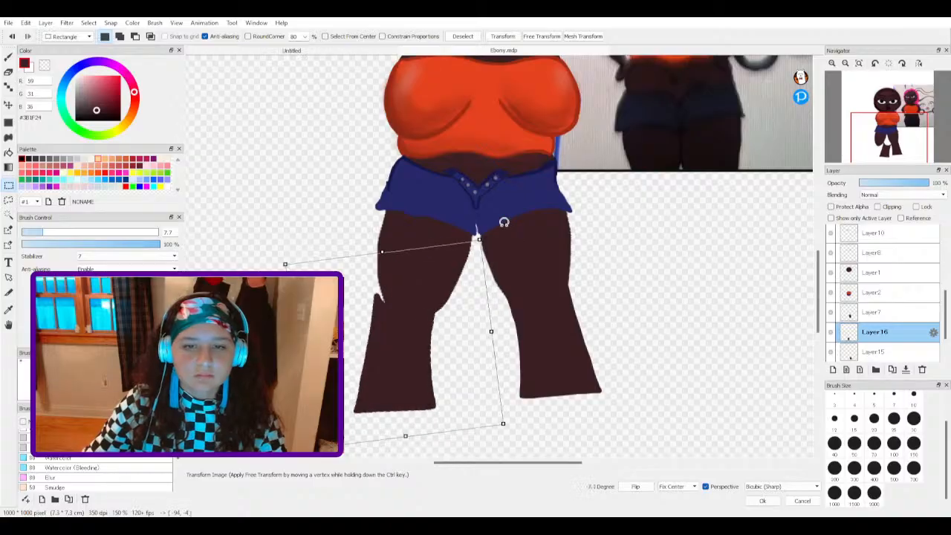
pyautogui.moveTo(474, 300); pyautogui.dragTo(471, 300)
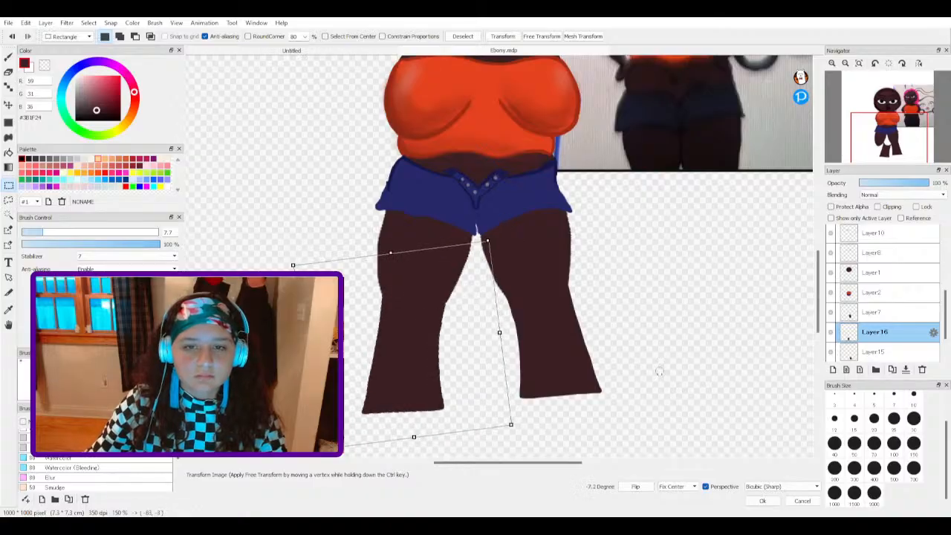
pyautogui.click(756, 504)
pyautogui.click(451, 396)
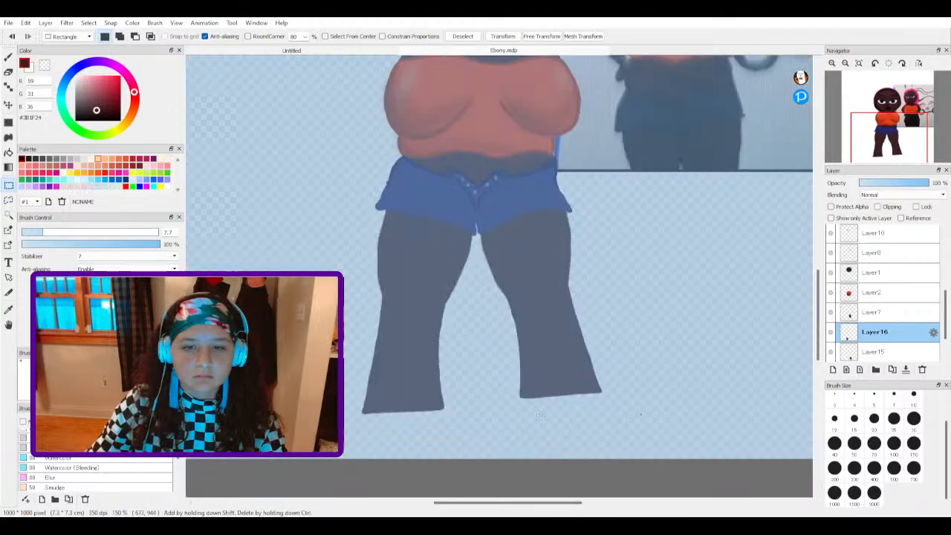
# Step: Select the left-hand lower leg on Layer16 again and rotate it slightly further counter-clockwise, keeping it joined to the thigh
pyautogui.scroll(4, 450, 395)
pyautogui.scroll(-8, 458, 400)
pyautogui.scroll(4, 461, 402)
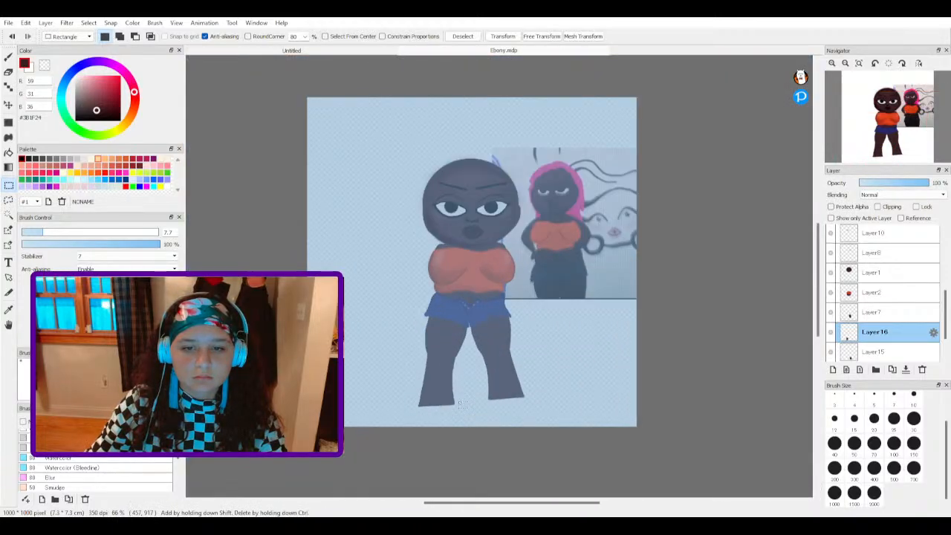
pyautogui.click(871, 313)
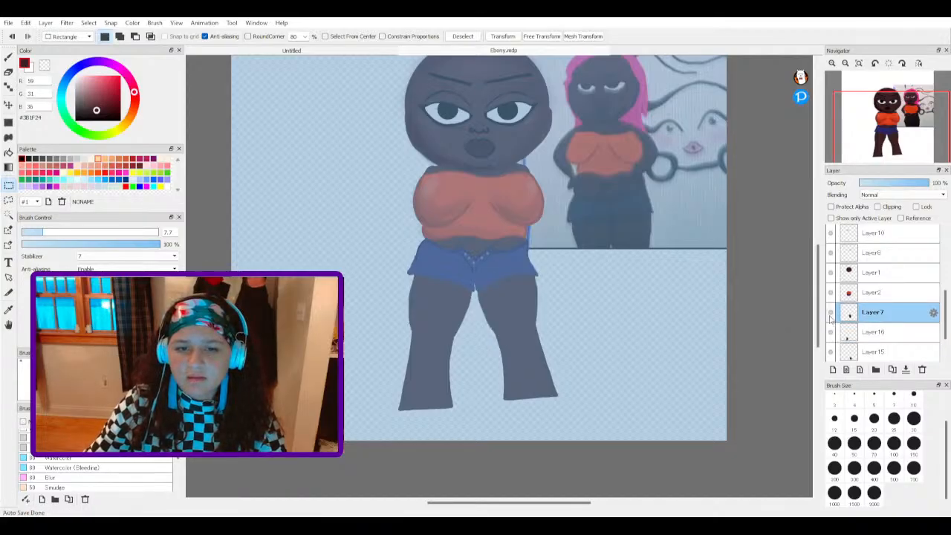
pyautogui.click(866, 331)
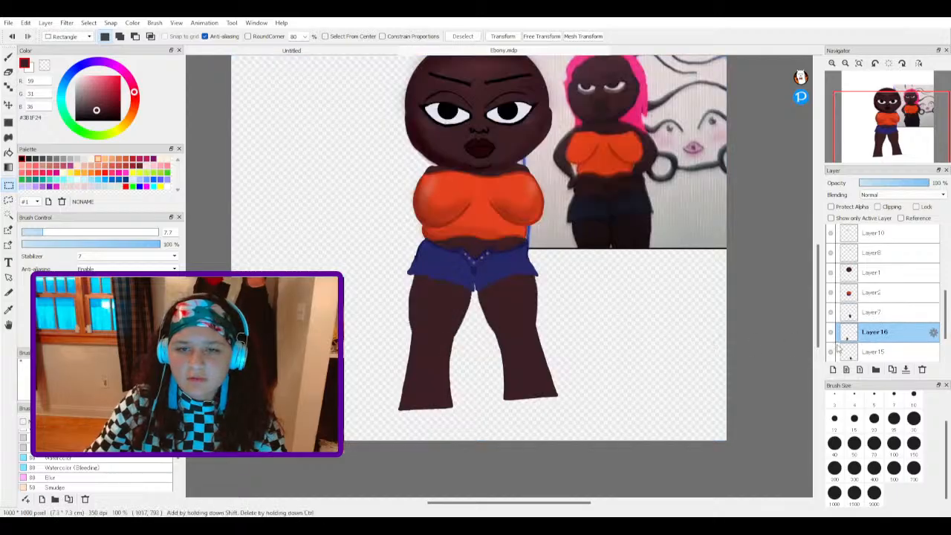
pyautogui.moveTo(381, 306); pyautogui.dragTo(489, 432)
pyautogui.click(502, 35)
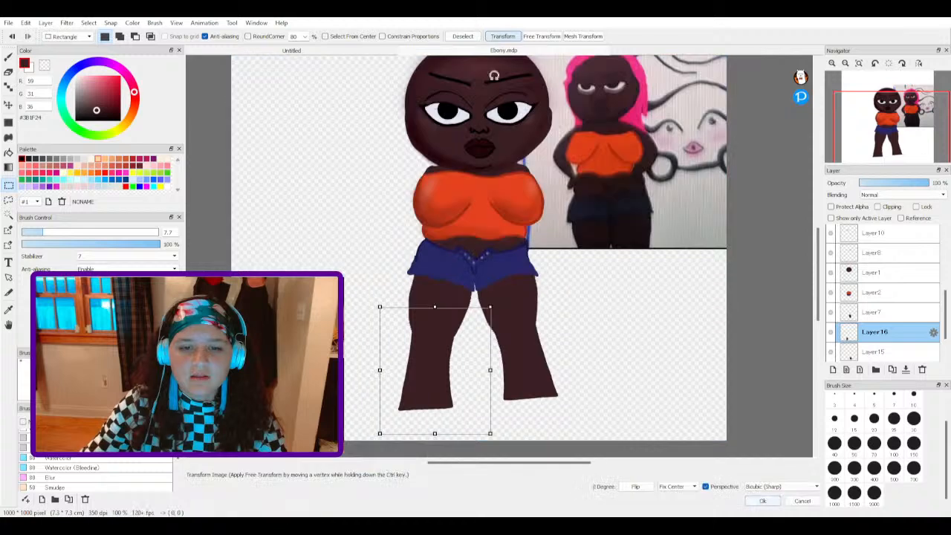
pyautogui.moveTo(489, 369); pyautogui.dragTo(480, 369)
pyautogui.moveTo(520, 284); pyautogui.dragTo(515, 277)
pyautogui.click(762, 501)
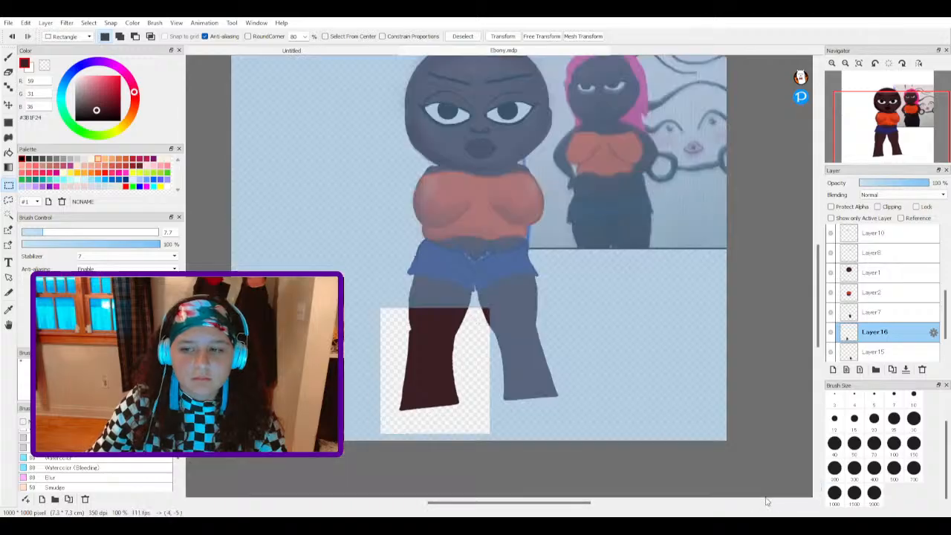
# Step: On Layer7, select the right-hand thigh, rotate it slightly clockwise and nudge it into place below the shorts
pyautogui.click(873, 292)
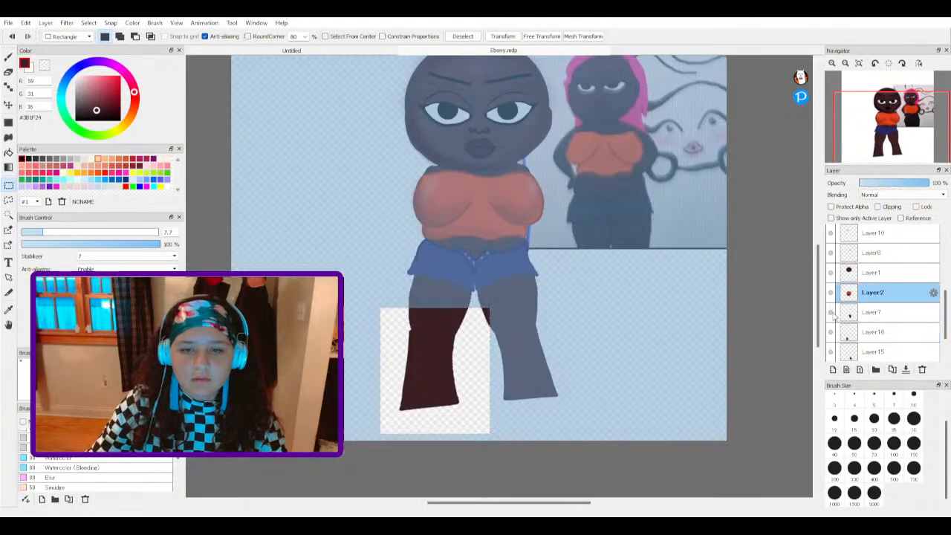
pyautogui.click(854, 313)
pyautogui.moveTo(445, 216); pyautogui.dragTo(583, 369)
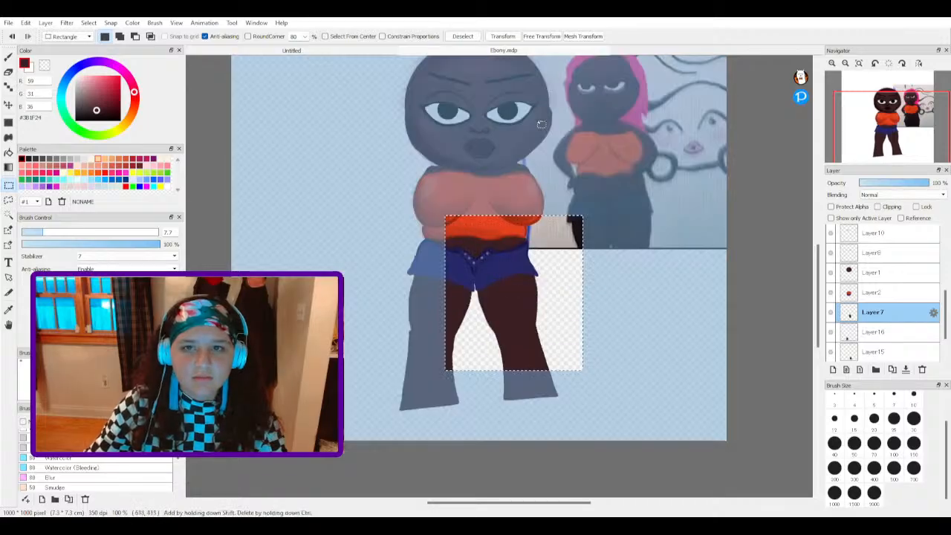
pyautogui.click(529, 37)
pyautogui.moveTo(588, 198); pyautogui.dragTo(608, 204)
pyautogui.moveTo(570, 284)
pyautogui.mouseDown()
pyautogui.moveTo(562, 283)
pyautogui.moveTo(569, 287)
pyautogui.mouseUp()
pyautogui.click(761, 501)
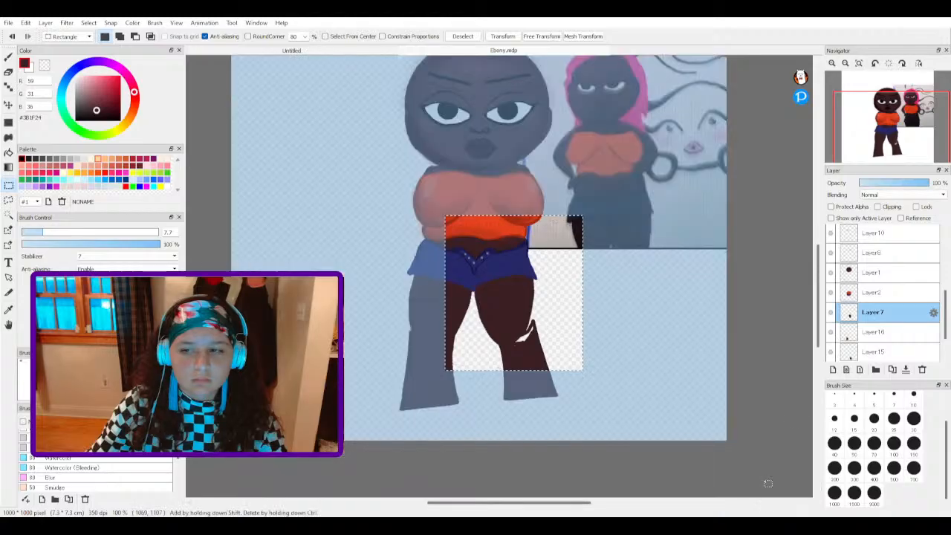
# Step: Clear the selection and paint dark brown on Layer15 over the gap between the right-hand thigh and lower leg
pyautogui.click(831, 335)
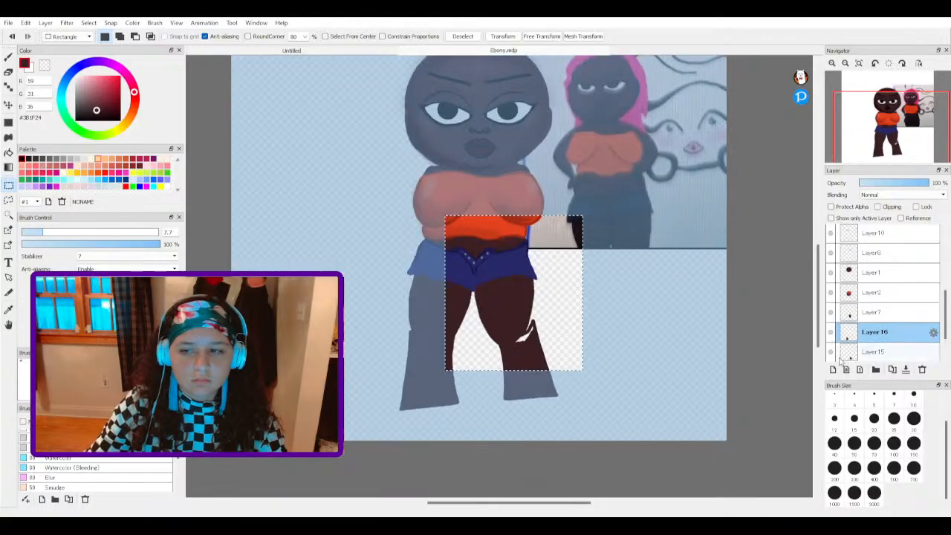
pyautogui.click(846, 353)
pyautogui.scroll(3, 577, 370)
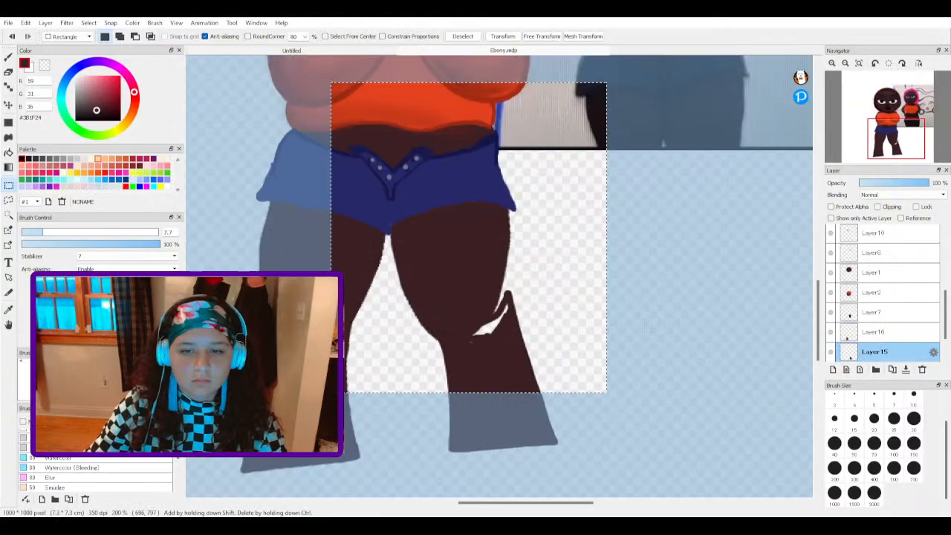
pyautogui.hotkey('ctrl', 'd')
pyautogui.press('b')
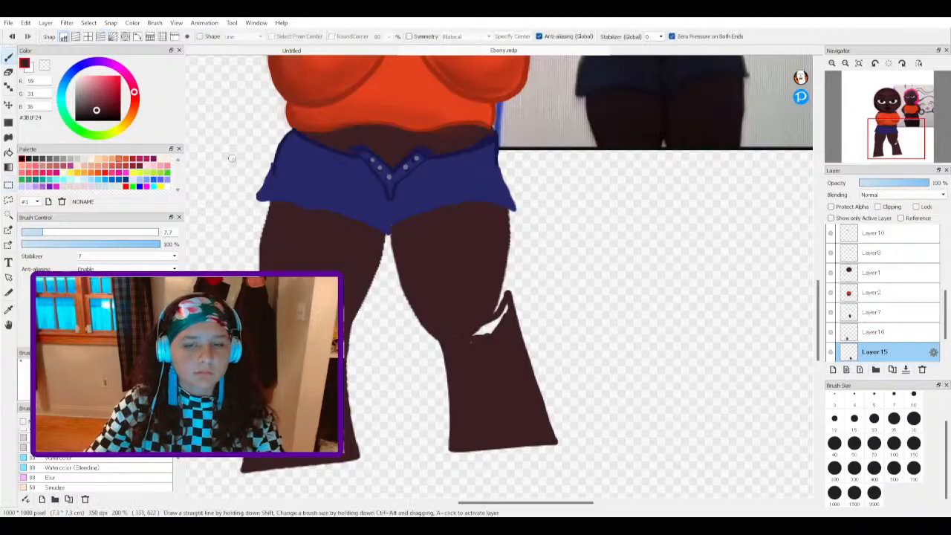
pyautogui.moveTo(487, 331)
pyautogui.mouseDown()
pyautogui.moveTo(501, 312)
pyautogui.moveTo(471, 340)
pyautogui.moveTo(477, 330)
pyautogui.mouseUp()
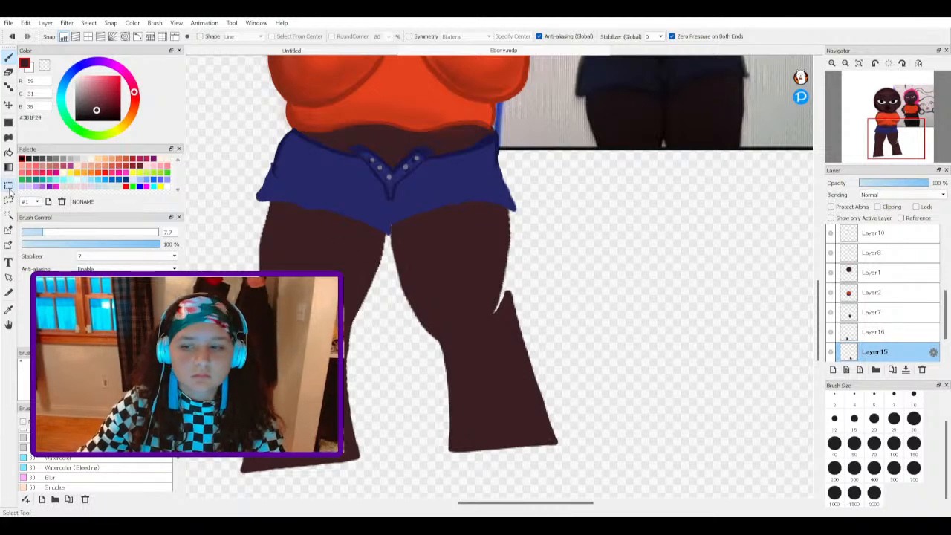
# Step: Move the right-hand lower leg on Layer15 away from the thigh and fill the gap at its top with dark brown
pyautogui.press('m')
pyautogui.moveTo(377, 232); pyautogui.dragTo(596, 482)
pyautogui.hotkey('ctrl', 't')
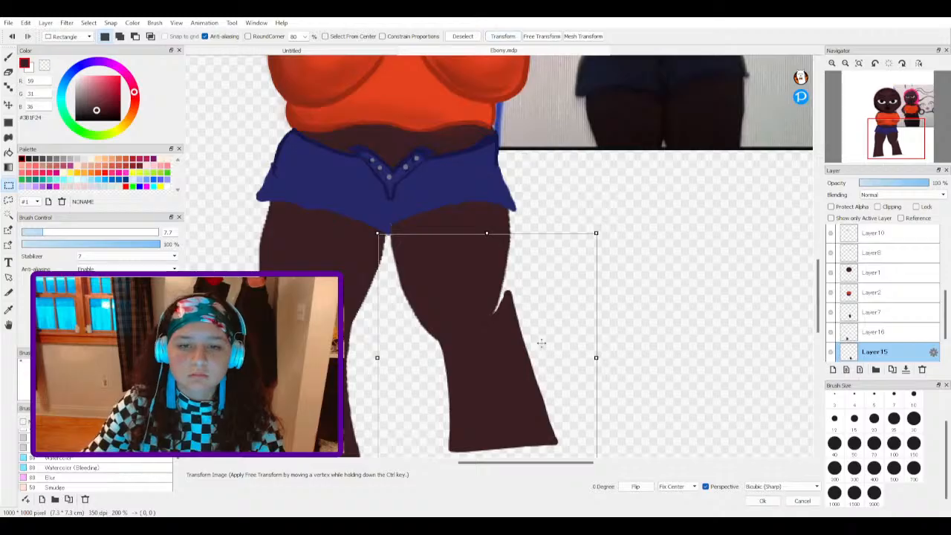
pyautogui.moveTo(541, 342); pyautogui.dragTo(621, 357)
pyautogui.click(761, 501)
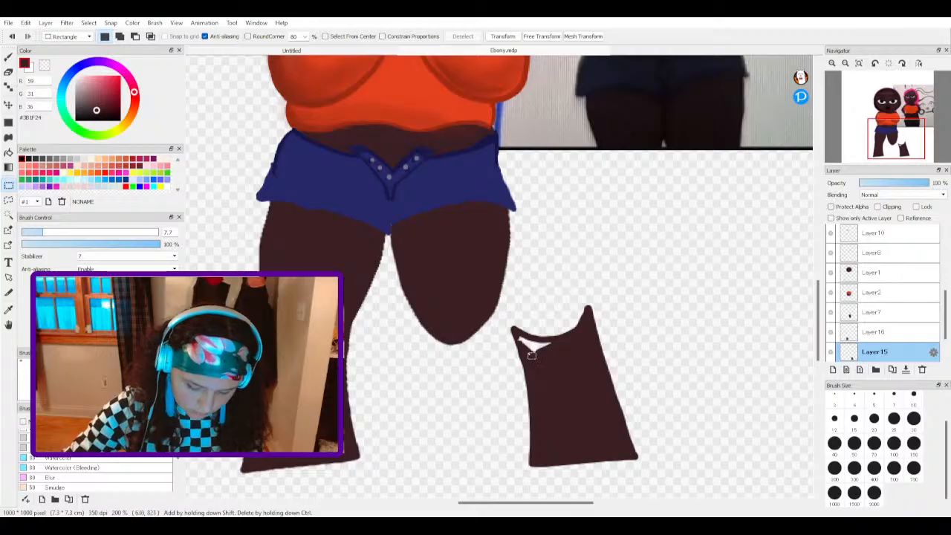
pyautogui.click(8, 72)
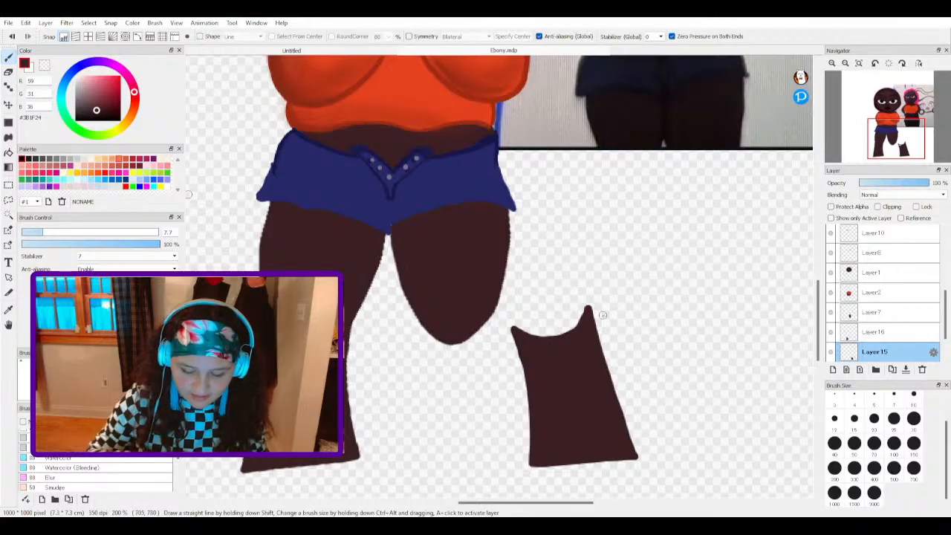
# Step: Select the detached right-hand lower leg, move it back under its thigh and rotate it slightly clockwise
pyautogui.click(9, 184)
pyautogui.moveTo(441, 238); pyautogui.dragTo(706, 472)
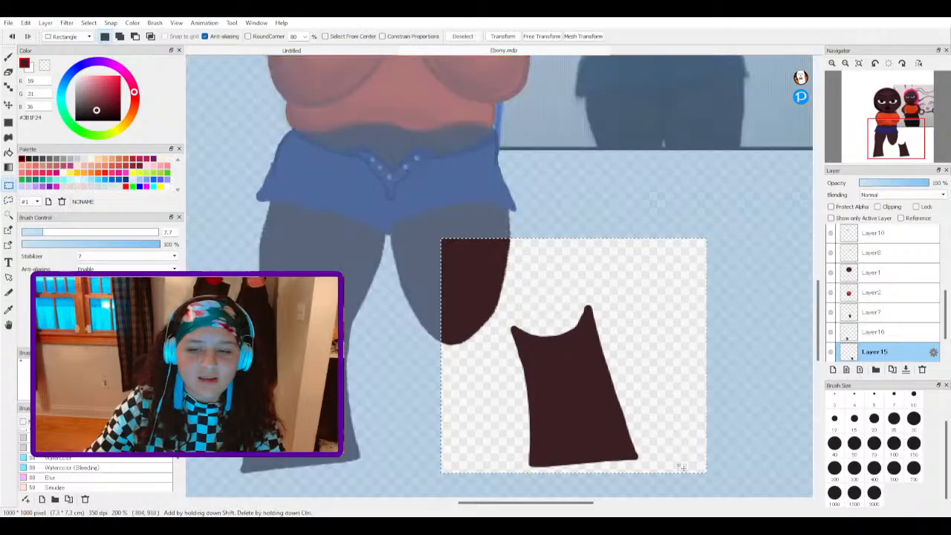
pyautogui.click(502, 36)
pyautogui.moveTo(644, 343); pyautogui.dragTo(539, 342)
pyautogui.moveTo(603, 214)
pyautogui.mouseDown()
pyautogui.moveTo(622, 235)
pyautogui.moveTo(615, 226)
pyautogui.mouseUp()
pyautogui.click(759, 500)
pyautogui.scroll(-3, 519, 408)
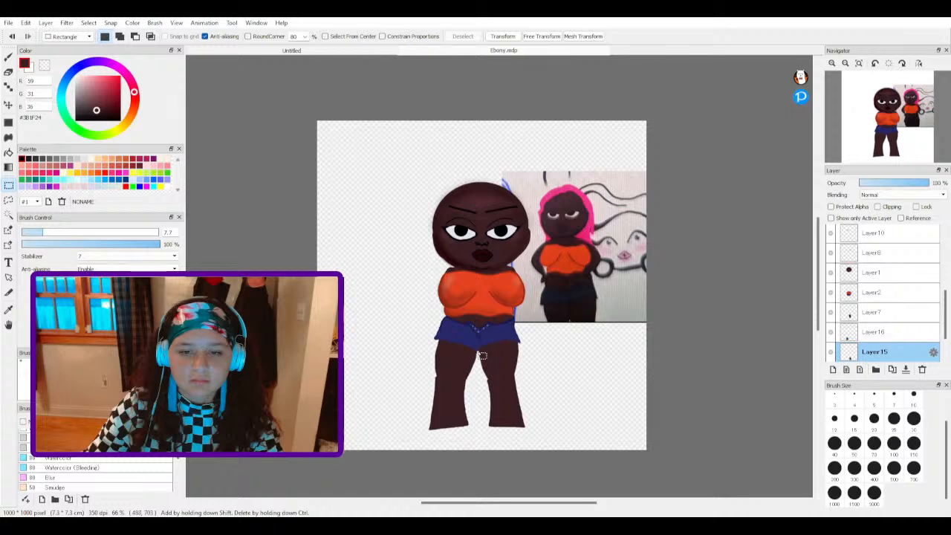
pyautogui.moveTo(477, 352); pyautogui.dragTo(540, 450)
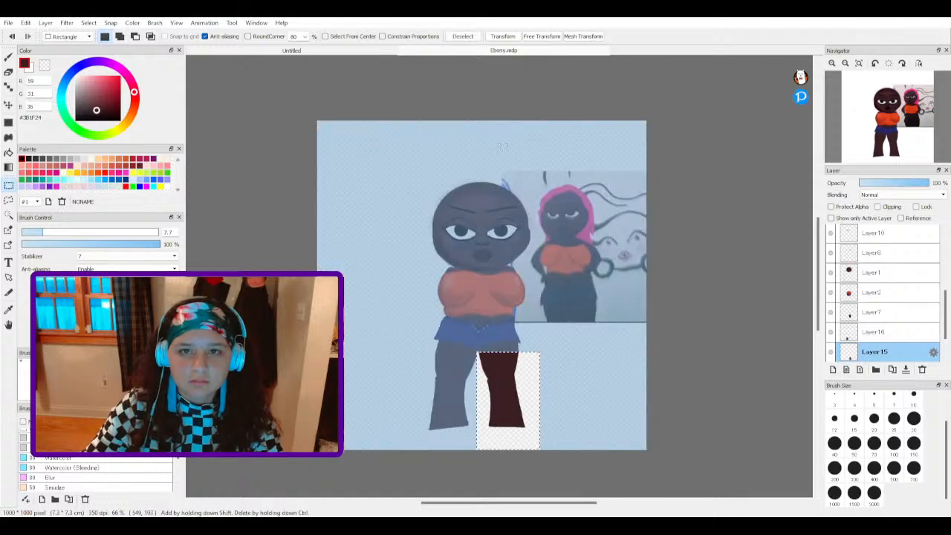
pyautogui.click(502, 36)
pyautogui.moveTo(539, 399)
pyautogui.mouseDown()
pyautogui.moveTo(550, 399)
pyautogui.moveTo(527, 402)
pyautogui.mouseUp()
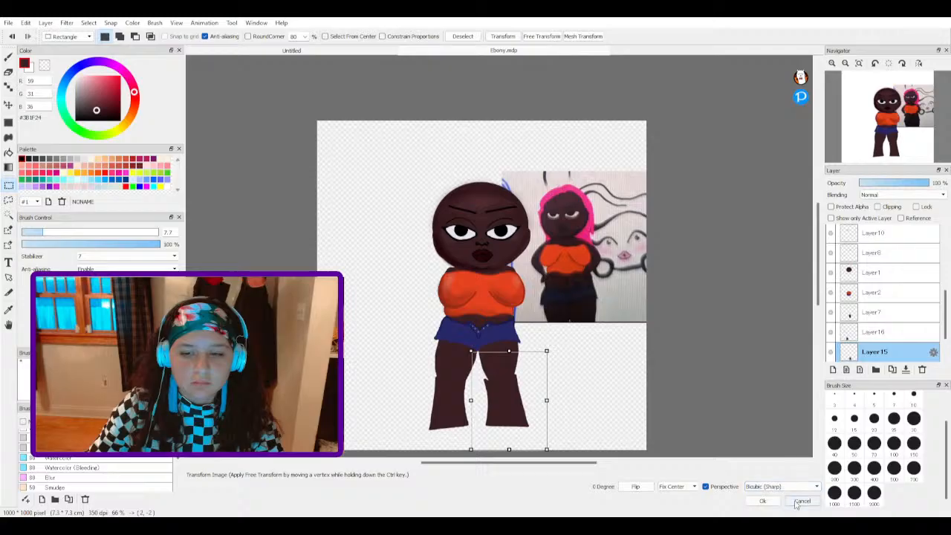
pyautogui.click(762, 501)
# Step: Widen the right-hand lower leg on Layer15 by brushing dark brown along both sides, giving it a broader flared hem
pyautogui.press('b')
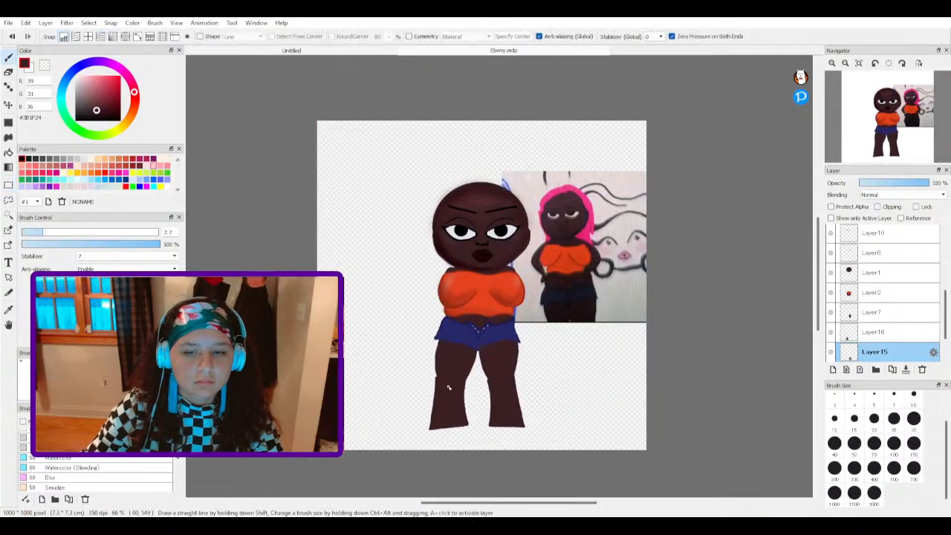
pyautogui.scroll(4, 573, 429)
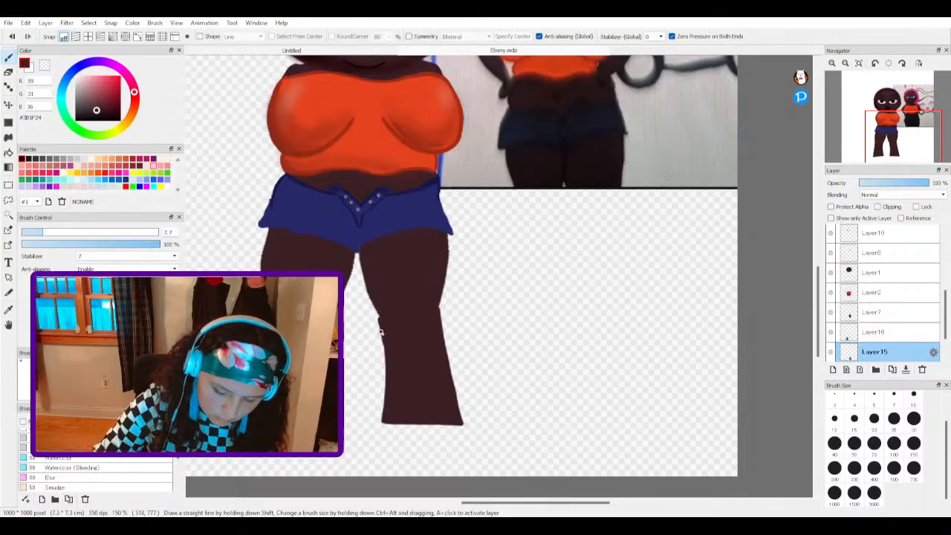
pyautogui.moveTo(378, 359)
pyautogui.mouseDown()
pyautogui.moveTo(369, 422)
pyautogui.moveTo(450, 424)
pyautogui.moveTo(451, 358)
pyautogui.moveTo(438, 315)
pyautogui.mouseUp()
pyautogui.moveTo(446, 351)
pyautogui.mouseDown()
pyautogui.moveTo(460, 408)
pyautogui.moveTo(457, 389)
pyautogui.moveTo(467, 413)
pyautogui.moveTo(458, 380)
pyautogui.moveTo(457, 411)
pyautogui.mouseUp()
pyautogui.moveTo(388, 367); pyautogui.dragTo(381, 341)
pyautogui.moveTo(383, 383); pyautogui.dragTo(379, 414)
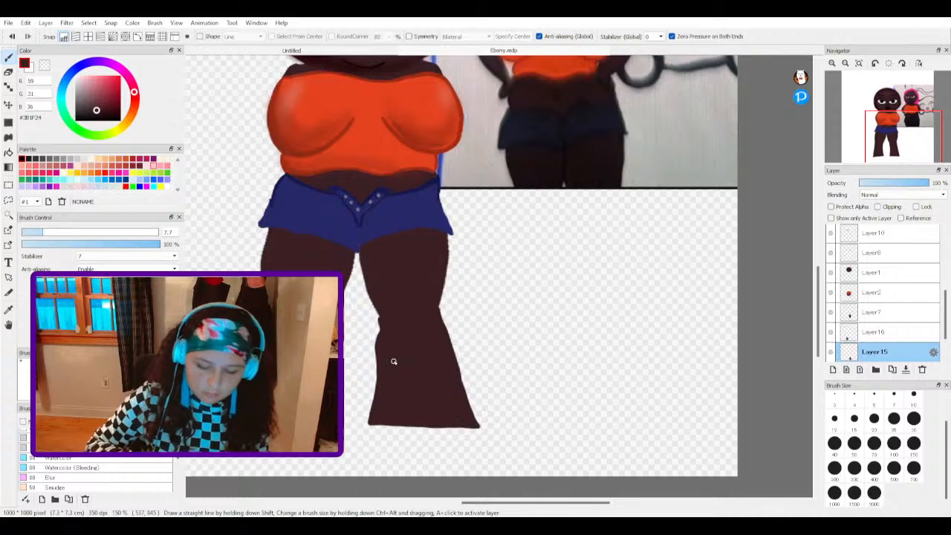
# Step: On Layer16, brush a curved calf along the inner edge of the left-hand lower leg and fill it with dark brown
pyautogui.scroll(-5, 394, 361)
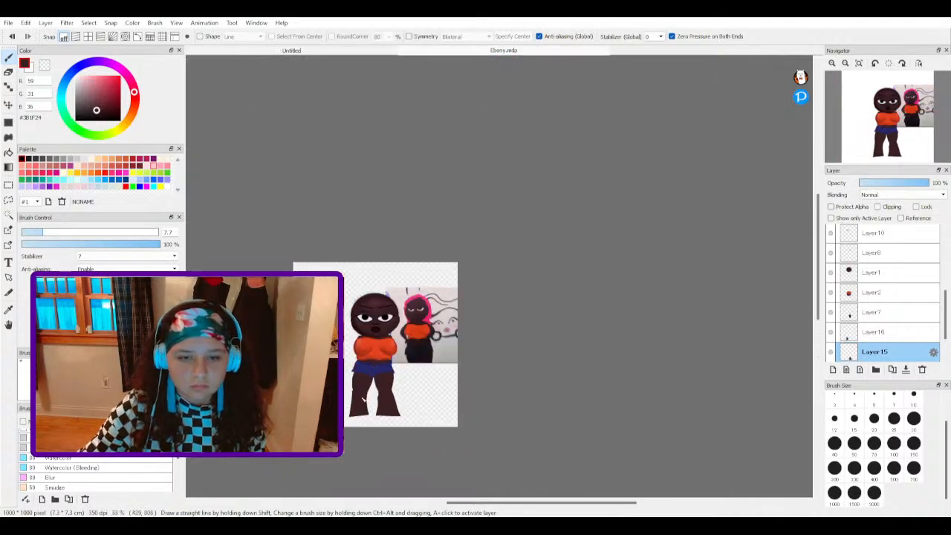
pyautogui.scroll(2, 363, 398)
pyautogui.scroll(2, 353, 426)
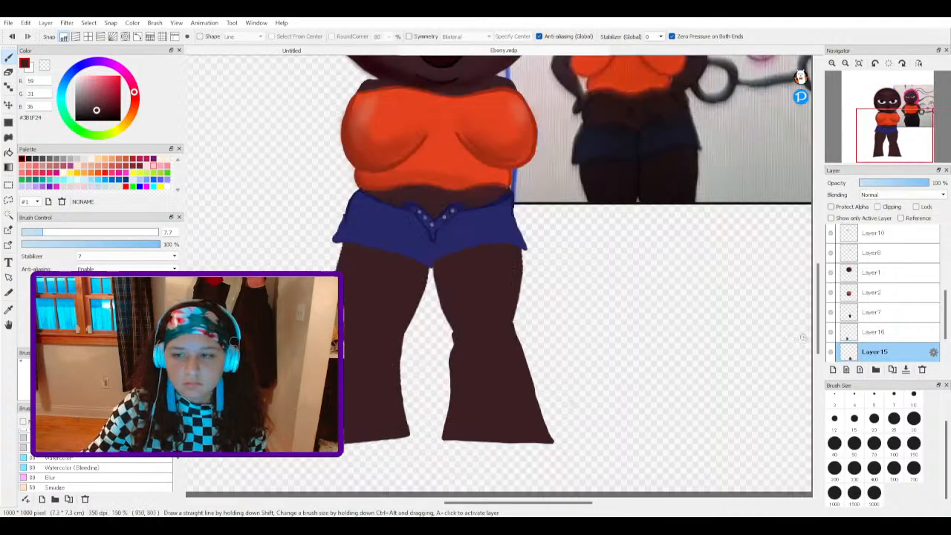
pyautogui.click(831, 332)
pyautogui.click(830, 332)
pyautogui.click(871, 335)
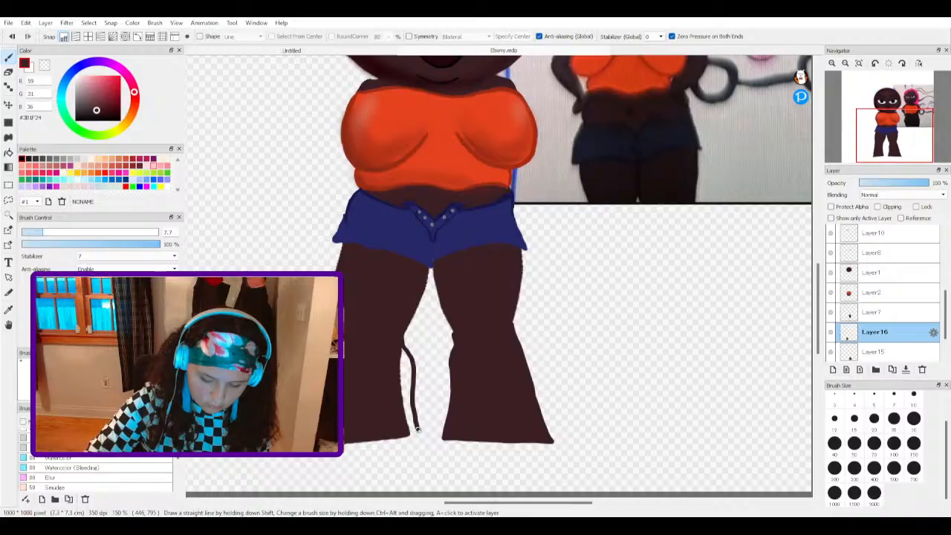
pyautogui.moveTo(400, 434); pyautogui.dragTo(402, 364)
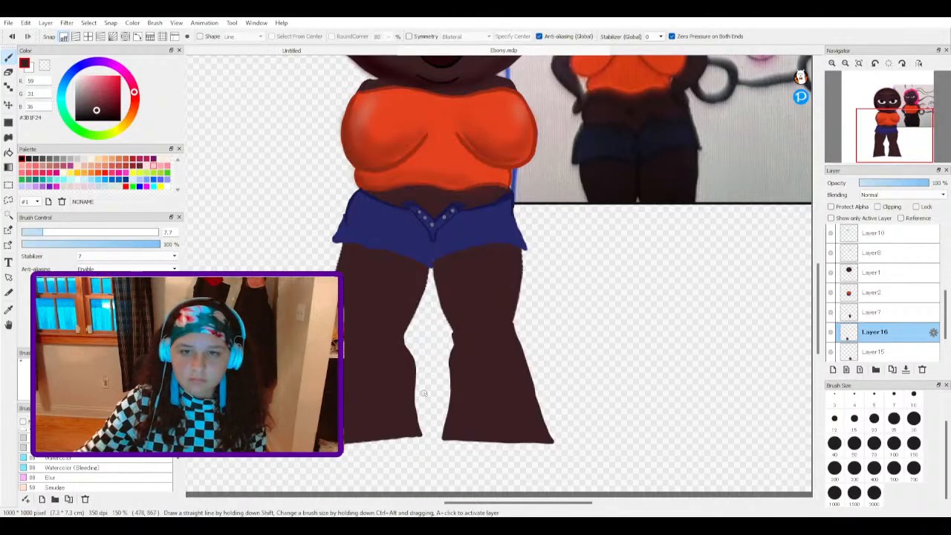
# Step: Identify the layer holding the left-hand thigh by toggling its visibility and move Layer6 directly above Layer7
pyautogui.click(863, 312)
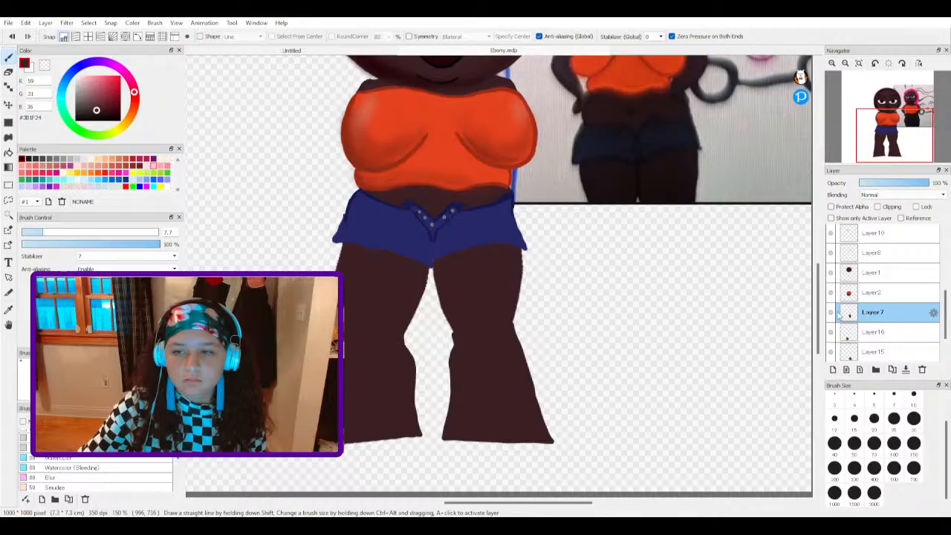
pyautogui.scroll(-1, 858, 294)
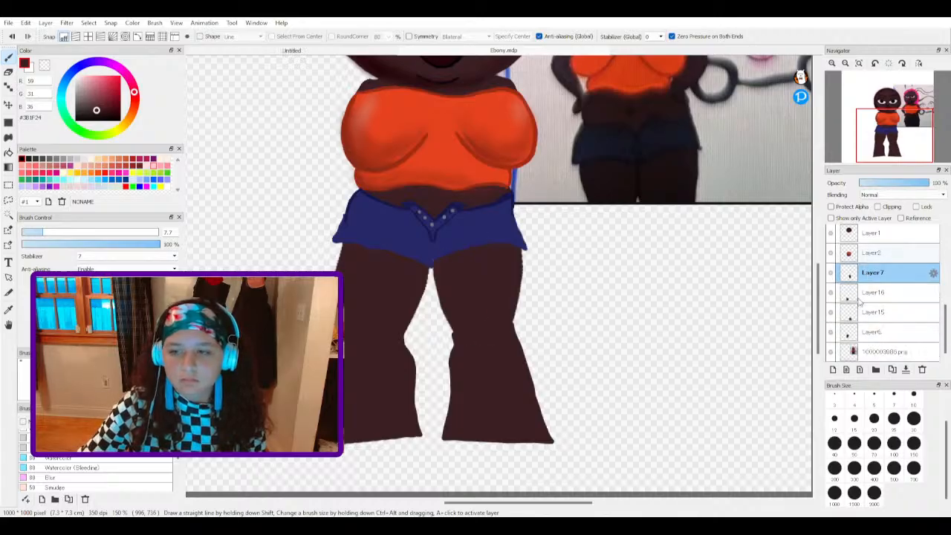
pyautogui.click(831, 332)
pyautogui.click(832, 332)
pyautogui.moveTo(865, 336); pyautogui.dragTo(855, 270)
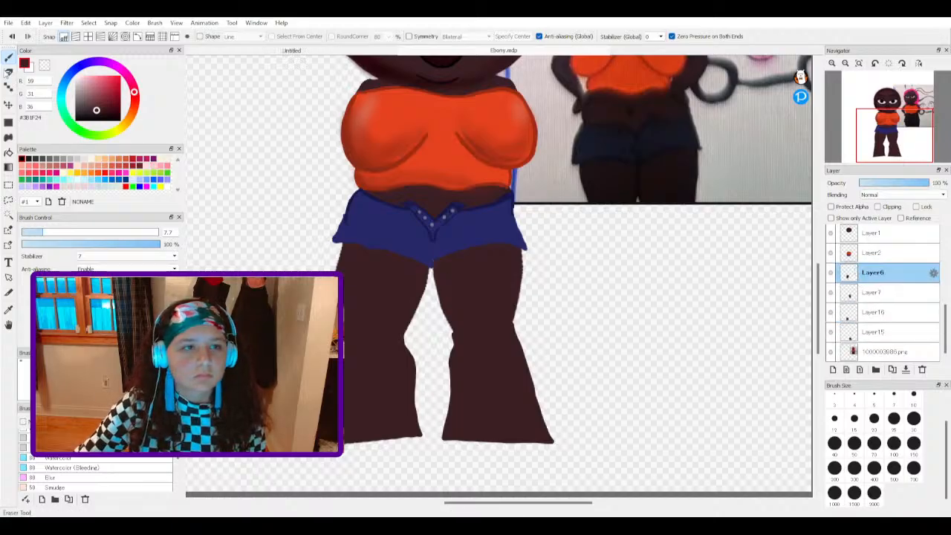
# Step: Nudge the left-hand thigh on Layer6 slightly toward the body's centre with Transform
pyautogui.click(9, 185)
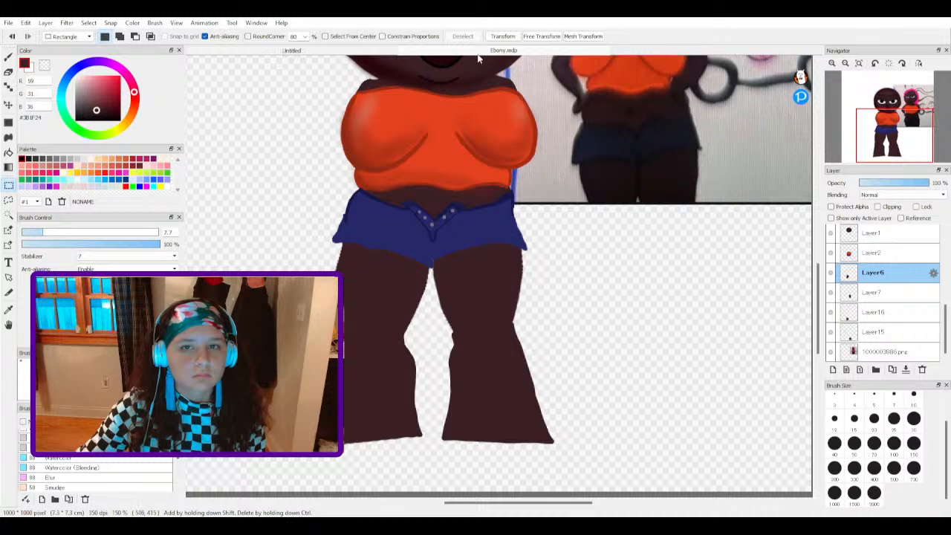
pyautogui.click(502, 36)
pyautogui.moveTo(435, 283)
pyautogui.mouseDown()
pyautogui.moveTo(421, 291)
pyautogui.moveTo(438, 282)
pyautogui.mouseUp()
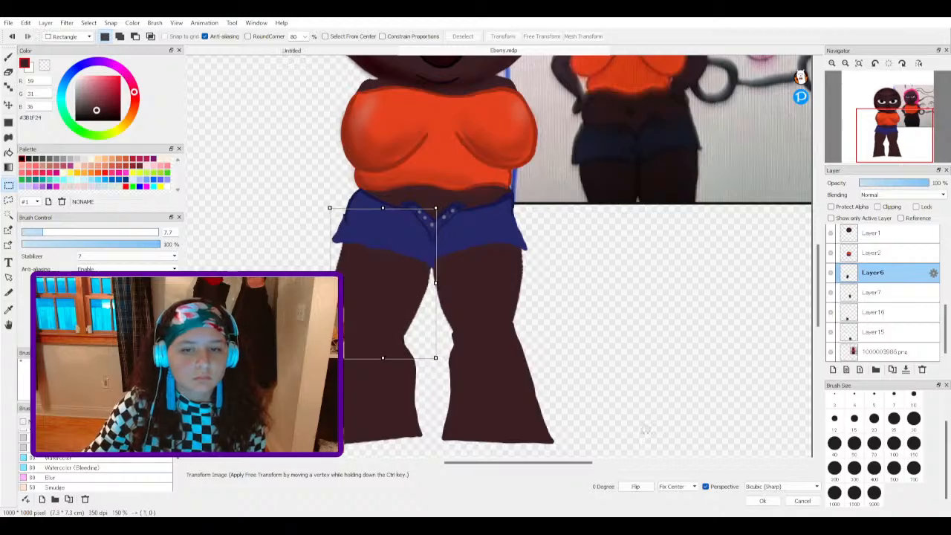
pyautogui.click(762, 501)
pyautogui.click(456, 425)
pyautogui.click(462, 411)
pyautogui.scroll(4, 458, 407)
pyautogui.scroll(-8, 458, 407)
pyautogui.scroll(2, 453, 371)
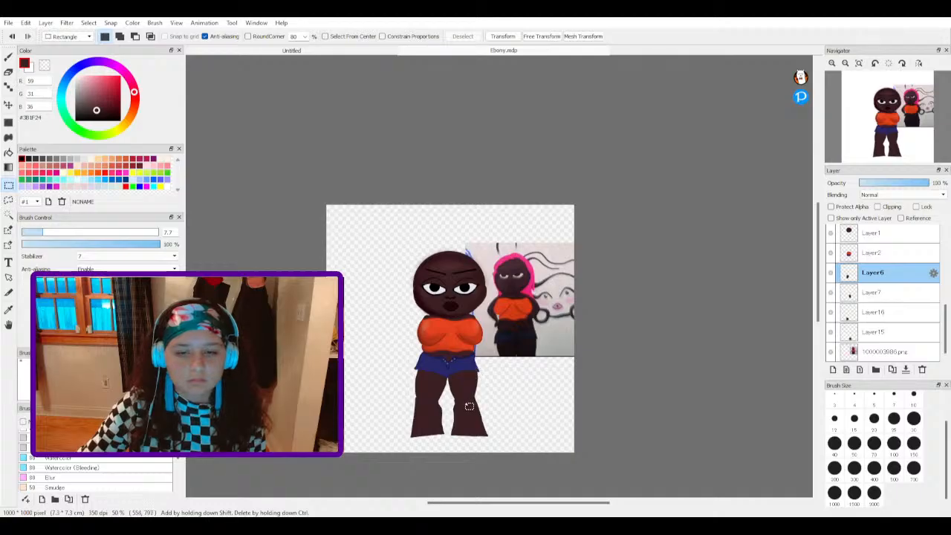
pyautogui.scroll(1, 469, 405)
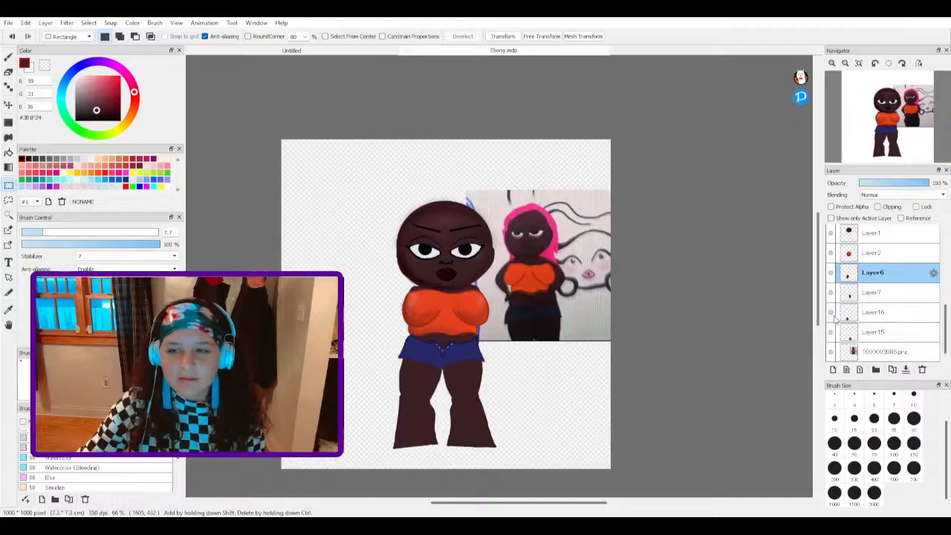
# Step: Hide the flared lower legs on Layer16 and Layer15, then select and delete both layers
pyautogui.click(831, 331)
pyautogui.click(865, 311)
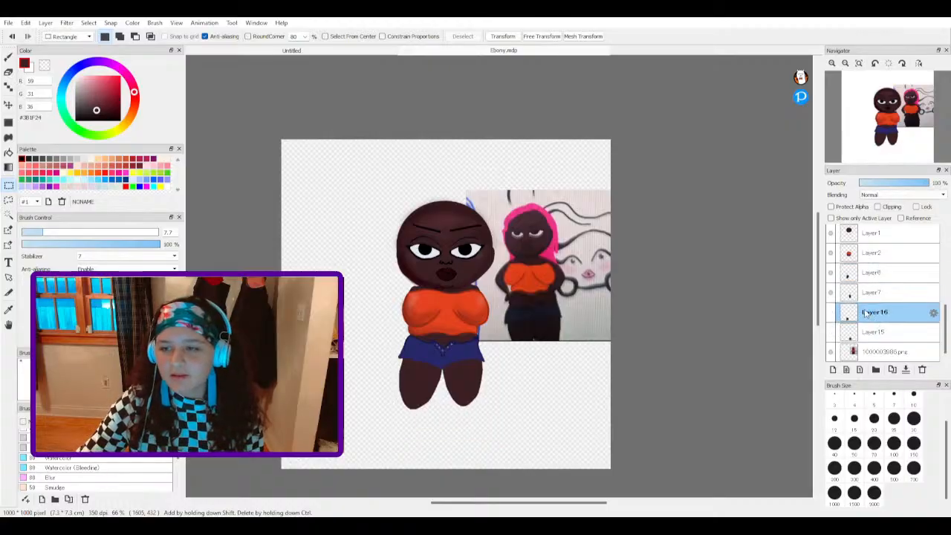
pyautogui.keyDown('shift'); pyautogui.click(873, 332); pyautogui.keyUp('shift')
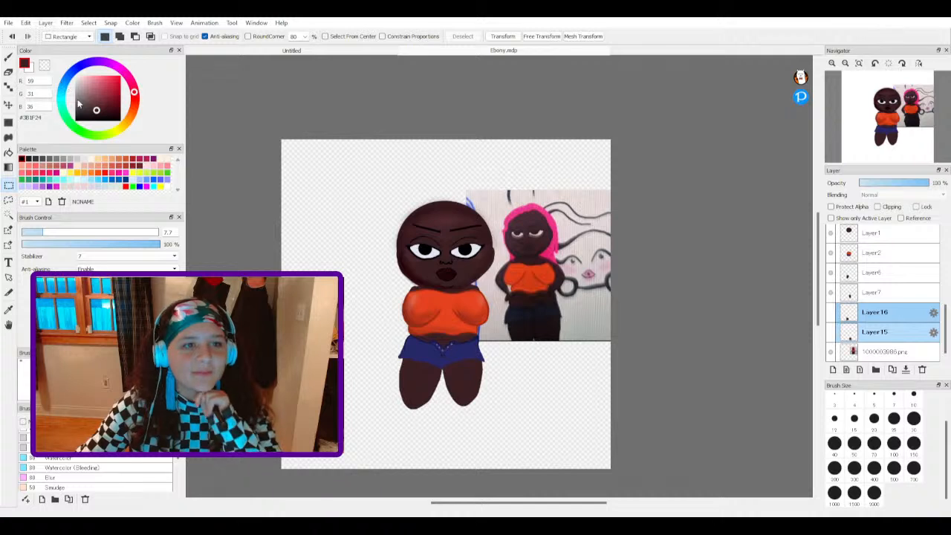
pyautogui.click(106, 157)
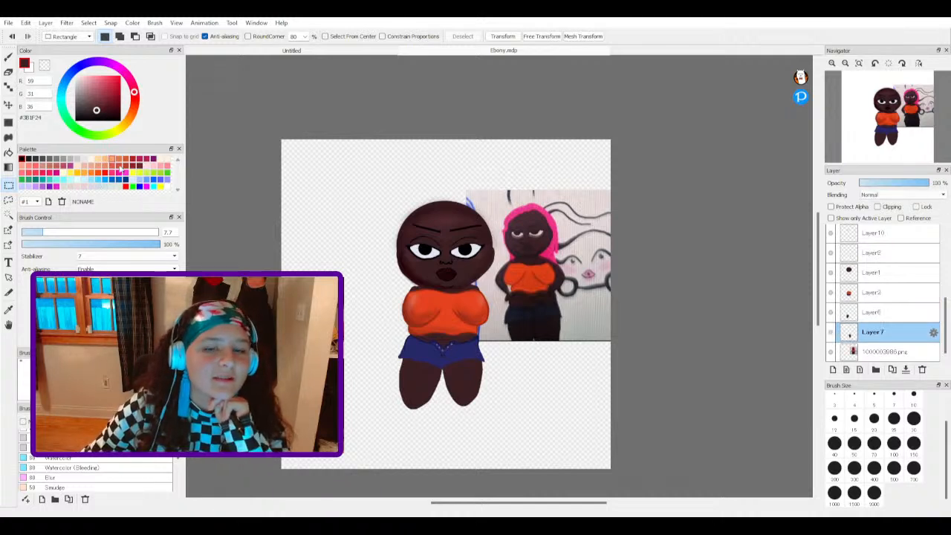
# Step: Add a new layer between the thigh layers Layer6 and Layer7
pyautogui.click(854, 324)
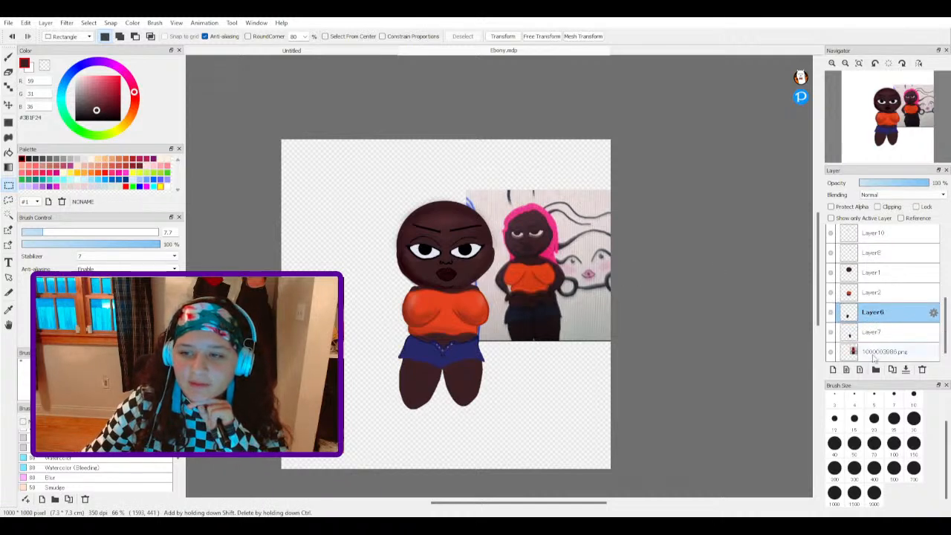
pyautogui.click(833, 369)
pyautogui.scroll(3, 418, 414)
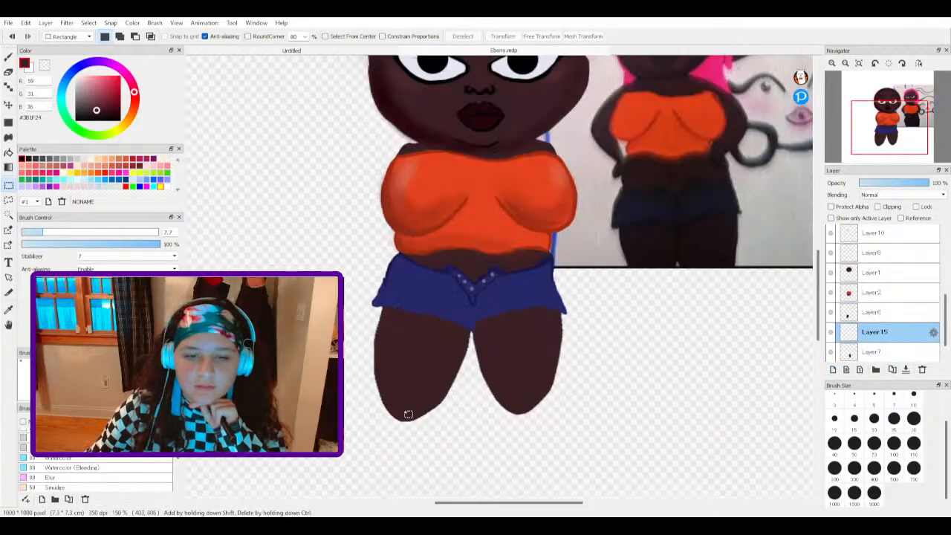
# Step: Outline a tapered lower leg under the left-hand thigh with the brush and fill it with dark brown #3B1F24
pyautogui.click(9, 57)
pyautogui.scroll(-4, 380, 329)
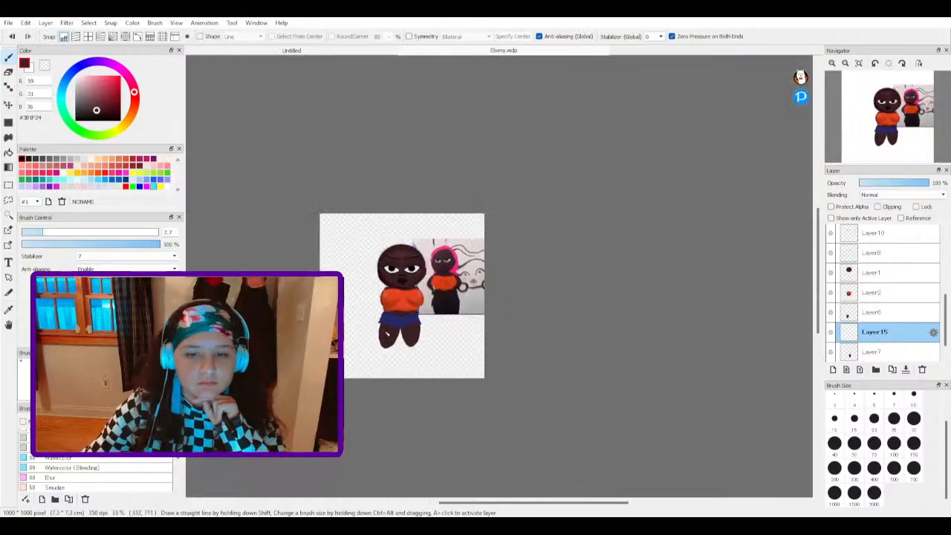
pyautogui.scroll(5, 390, 364)
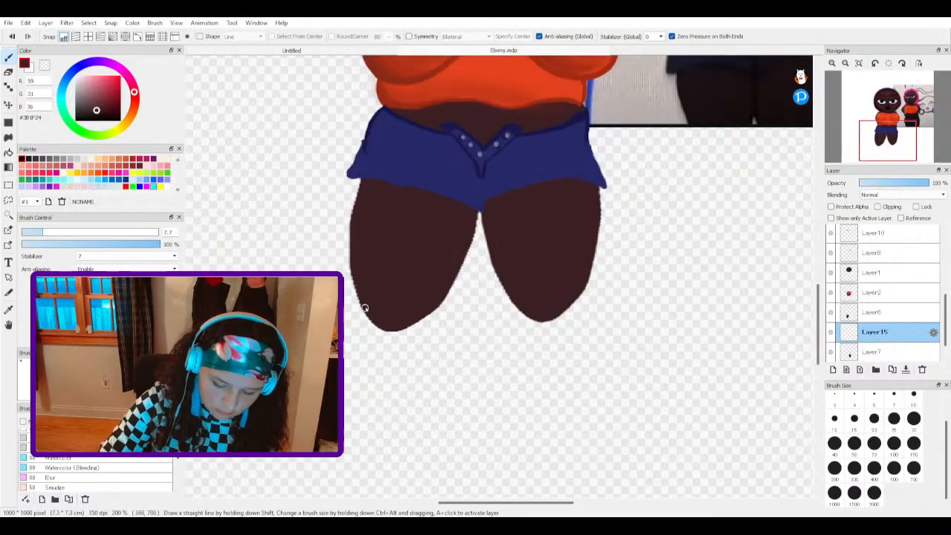
pyautogui.moveTo(366, 325)
pyautogui.mouseDown()
pyautogui.moveTo(362, 362)
pyautogui.moveTo(379, 459)
pyautogui.mouseUp()
pyautogui.moveTo(432, 311)
pyautogui.mouseDown()
pyautogui.moveTo(434, 352)
pyautogui.moveTo(414, 435)
pyautogui.moveTo(403, 464)
pyautogui.moveTo(375, 455)
pyautogui.mouseUp()
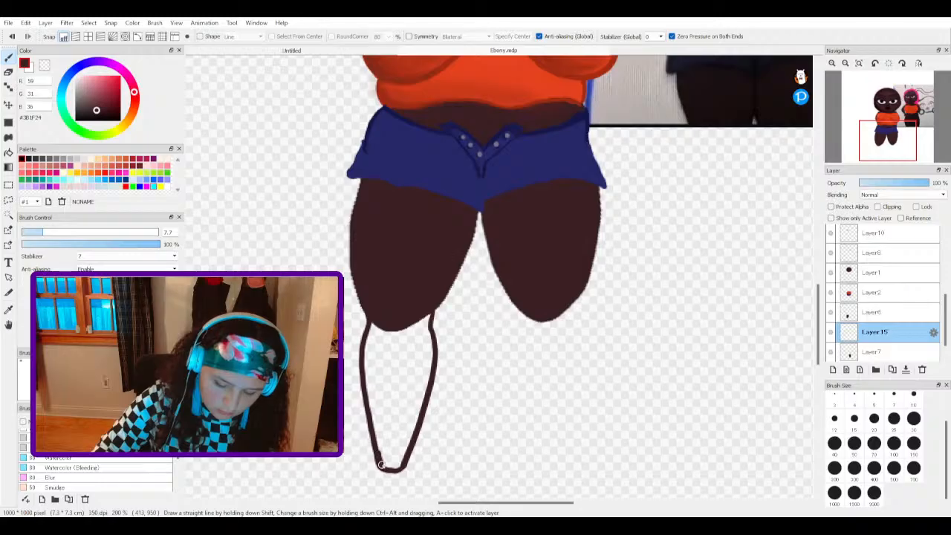
pyautogui.moveTo(404, 325)
pyautogui.mouseDown()
pyautogui.moveTo(431, 312)
pyautogui.moveTo(406, 311)
pyautogui.moveTo(401, 323)
pyautogui.moveTo(392, 315)
pyautogui.mouseUp()
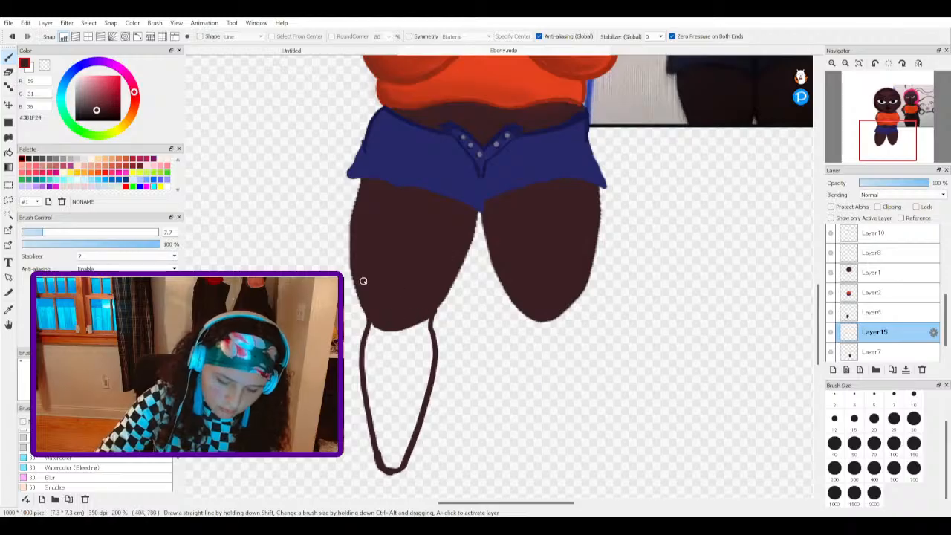
pyautogui.click(8, 151)
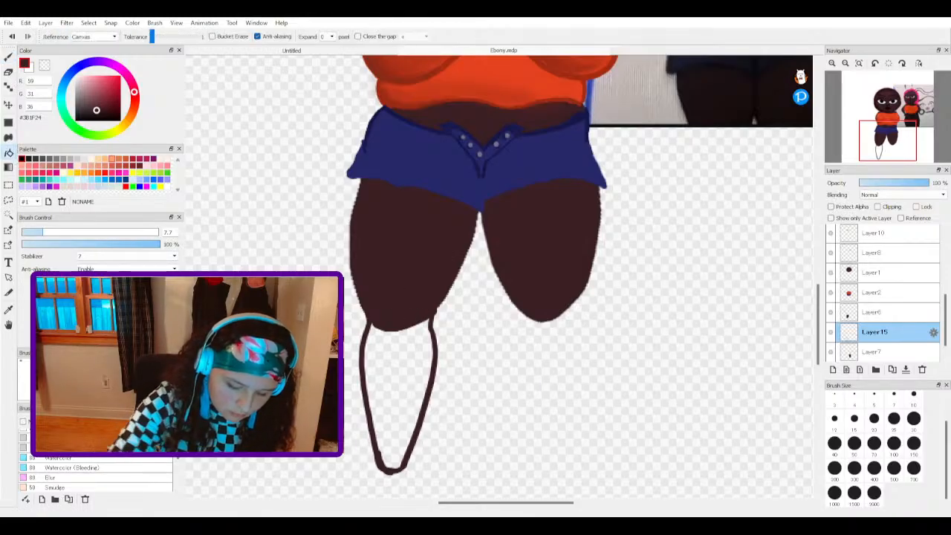
pyautogui.click(400, 367)
pyautogui.click(402, 363)
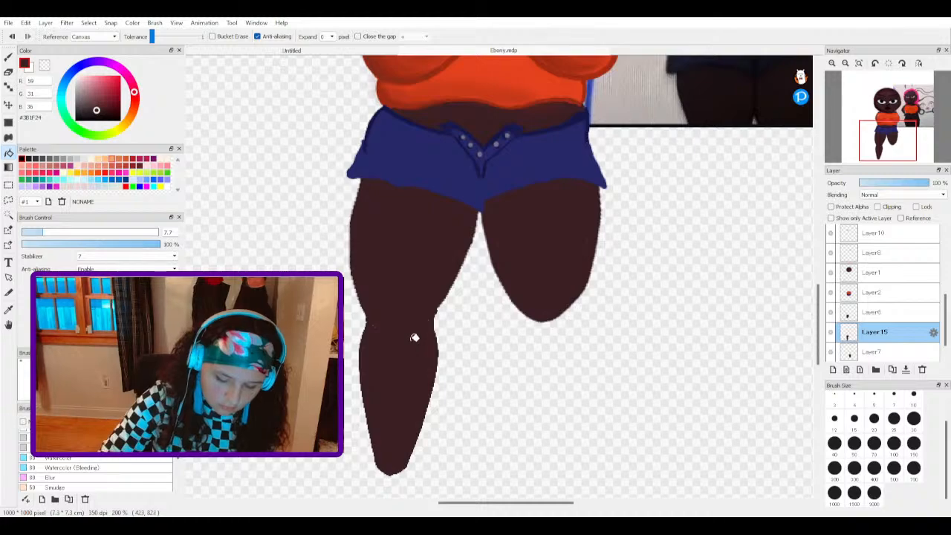
# Step: Examine the tapered lower leg's proportions against the whole character and the reference photo
pyautogui.click(8, 58)
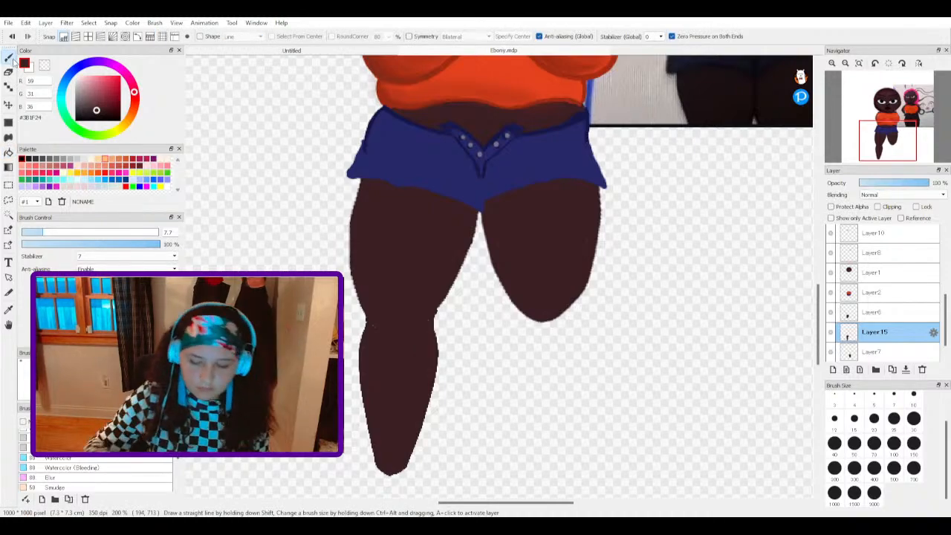
pyautogui.scroll(2, 297, 177)
pyautogui.scroll(-9, 364, 236)
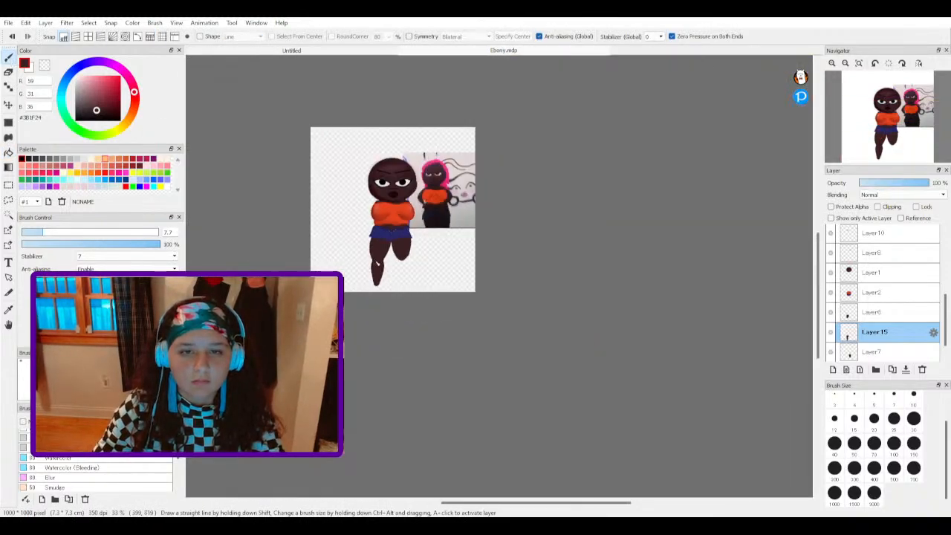
pyautogui.scroll(3, 364, 236)
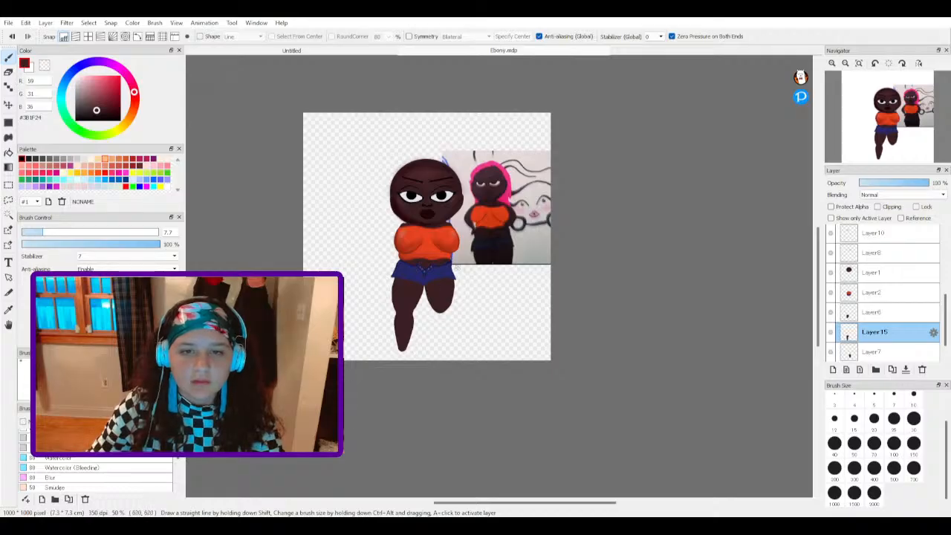
pyautogui.scroll(3, 460, 271)
pyautogui.scroll(-3, 372, 341)
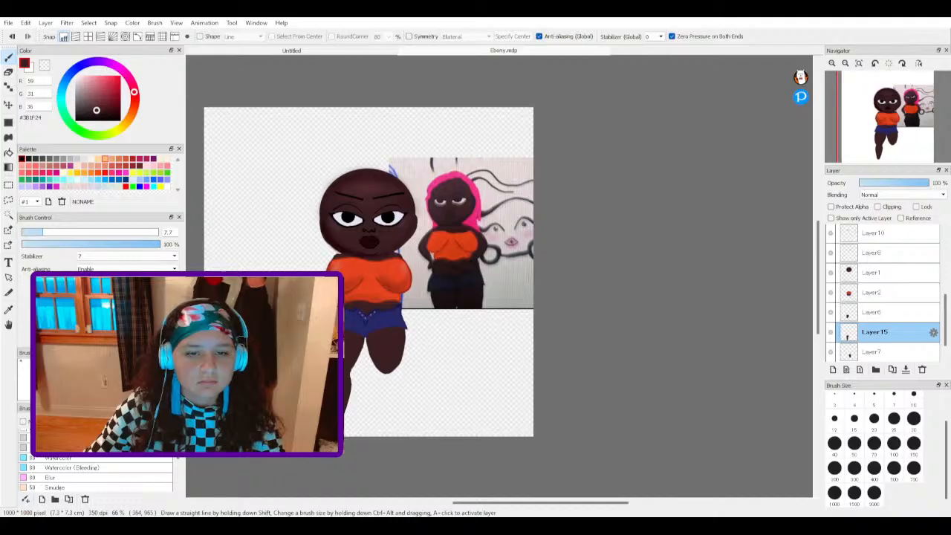
pyautogui.scroll(2, 328, 424)
pyautogui.scroll(1, 328, 423)
pyautogui.scroll(-4, 328, 423)
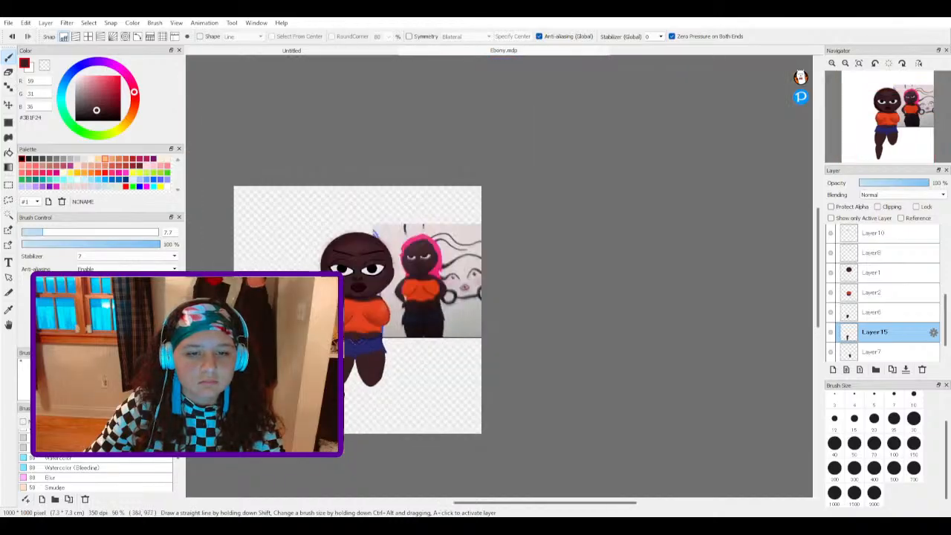
pyautogui.scroll(2, 328, 423)
pyautogui.scroll(2, 323, 422)
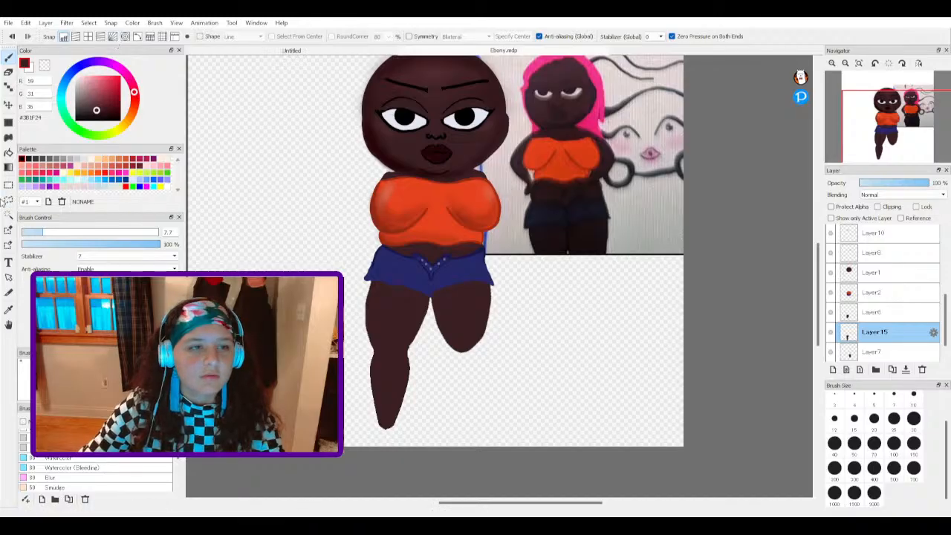
# Step: Move the Layer15 leg clear of the body and erase its surplus thigh area with a size 25 eraser
pyautogui.click(9, 188)
pyautogui.click(504, 36)
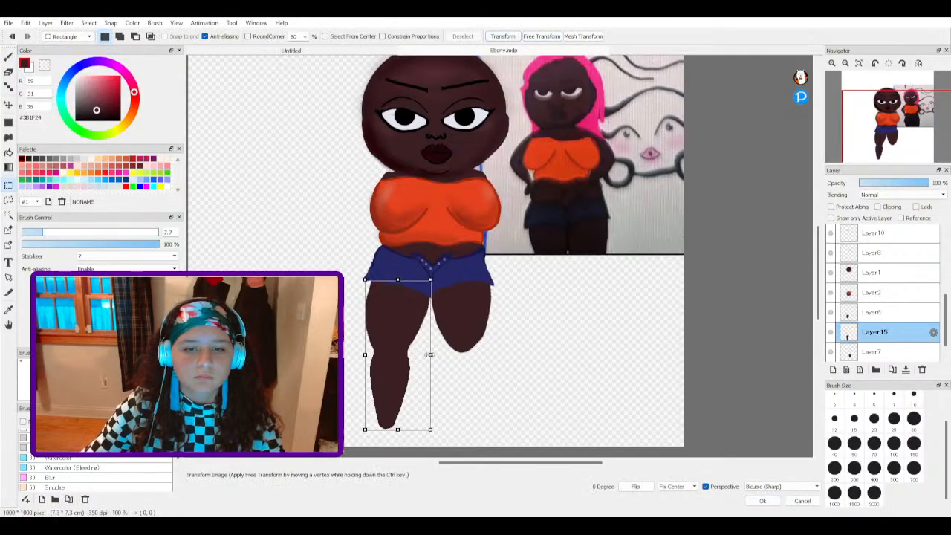
pyautogui.moveTo(429, 354); pyautogui.dragTo(321, 384)
pyautogui.click(762, 502)
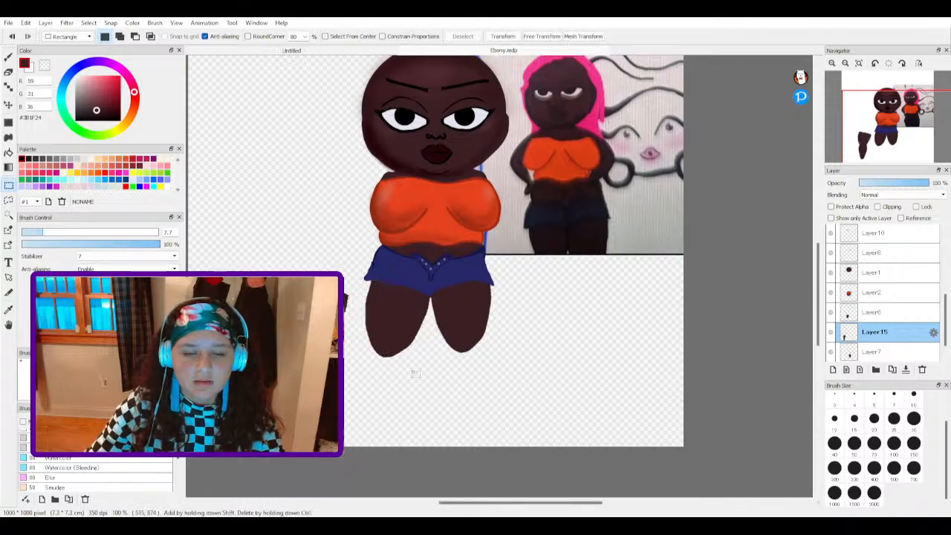
pyautogui.click(9, 71)
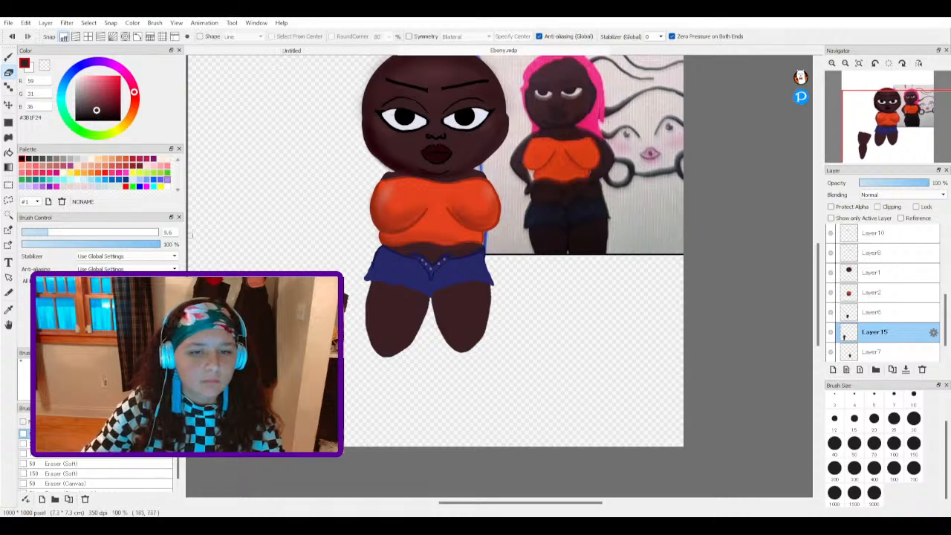
pyautogui.click(93, 234)
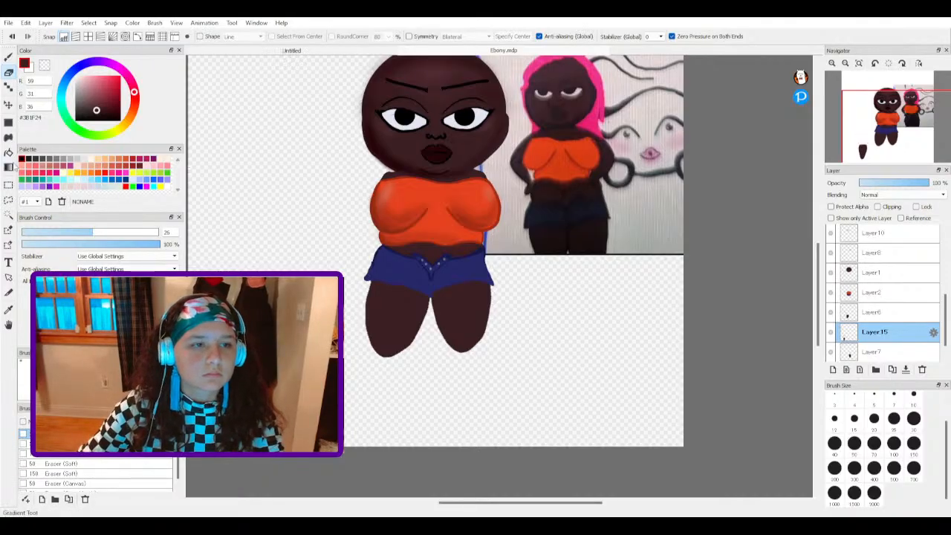
# Step: Move the lower leg on Layer15 back under the left-hand thigh and rotate it 0.8 degrees
pyautogui.click(8, 185)
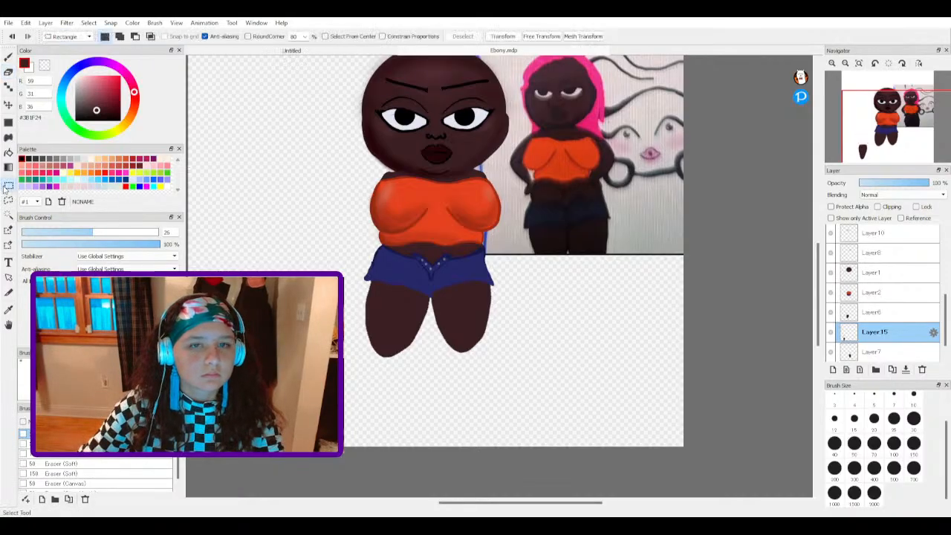
pyautogui.click(499, 36)
pyautogui.moveTo(296, 391); pyautogui.dragTo(425, 373)
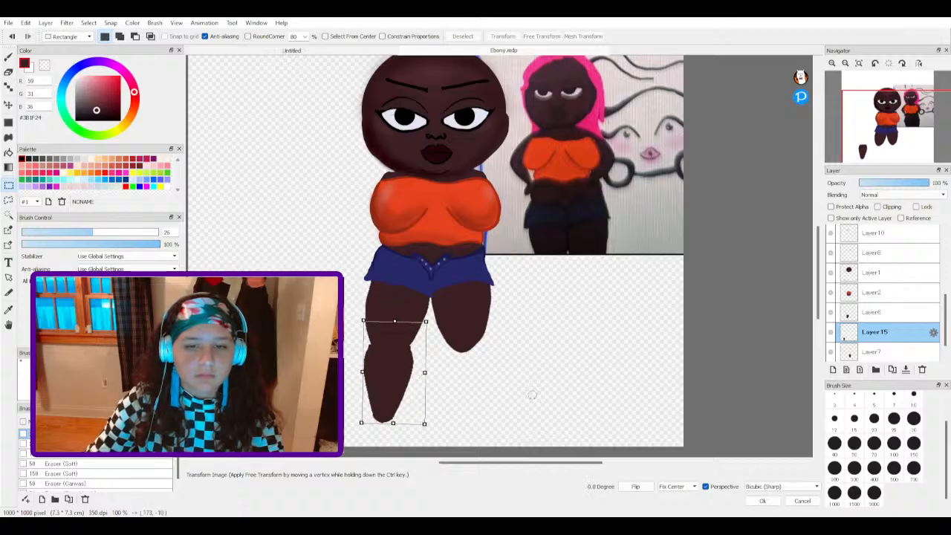
pyautogui.click(763, 500)
pyautogui.scroll(-2, 460, 412)
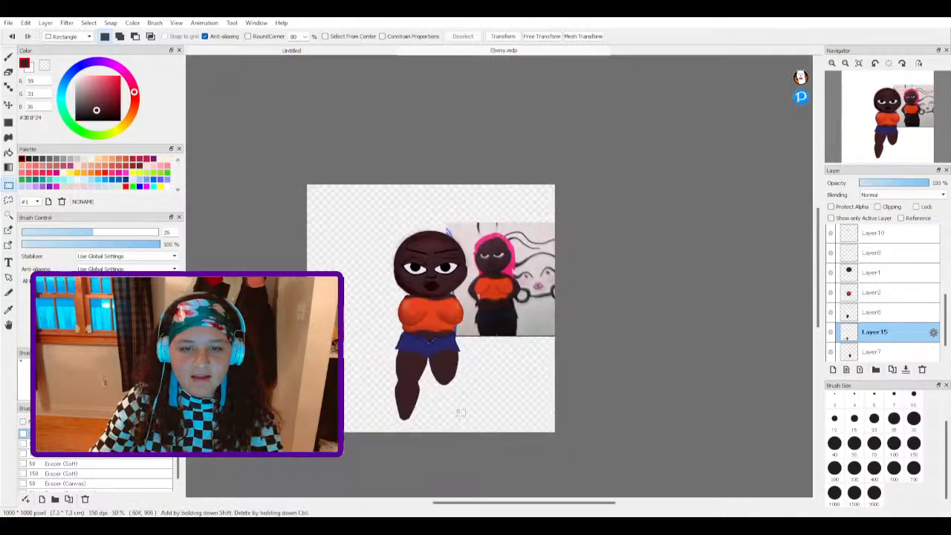
# Step: Select the left-hand lower leg, copy it and paste it as a new layer
pyautogui.scroll(2, 444, 407)
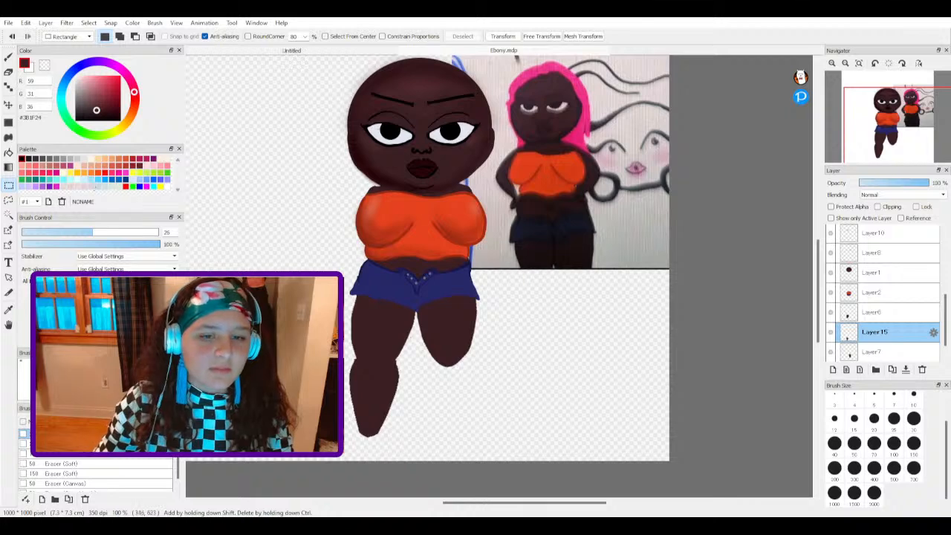
pyautogui.moveTo(331, 345); pyautogui.dragTo(430, 460)
pyautogui.click(440, 426)
pyautogui.hotkey('ctrl', 'v')
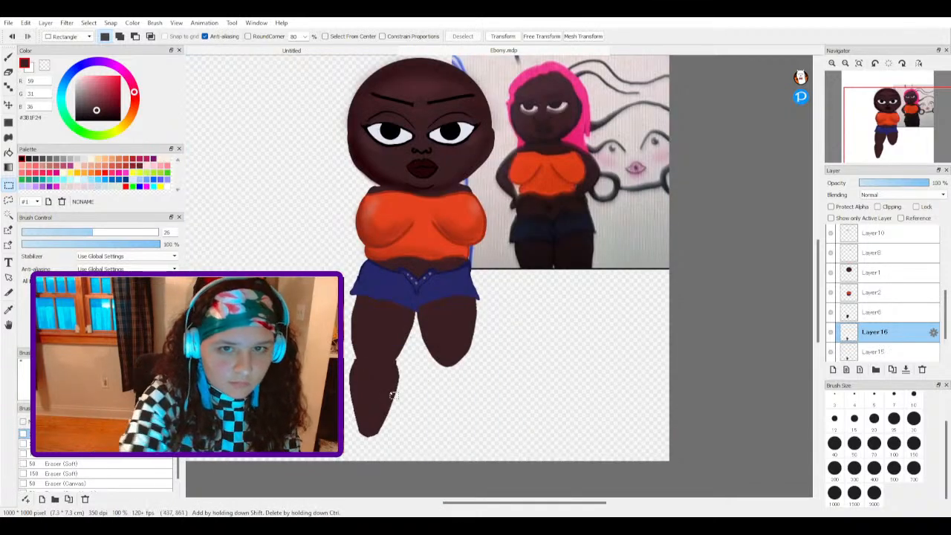
# Step: Move the copied lower leg on Layer16 under the right-hand thigh and rotate it -5.3 degrees
pyautogui.scroll(-2, 400, 420)
pyautogui.scroll(4, 401, 429)
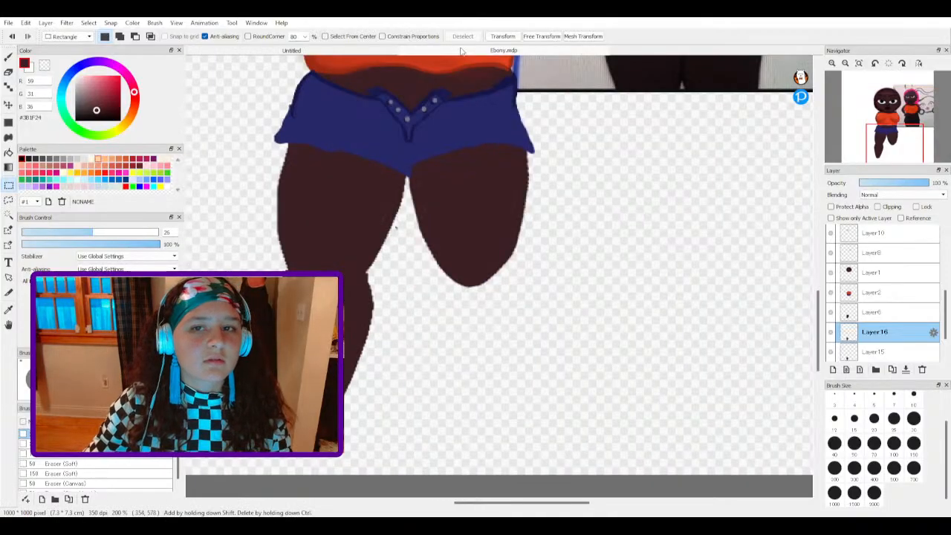
pyautogui.click(502, 37)
pyautogui.moveTo(354, 287); pyautogui.dragTo(502, 276)
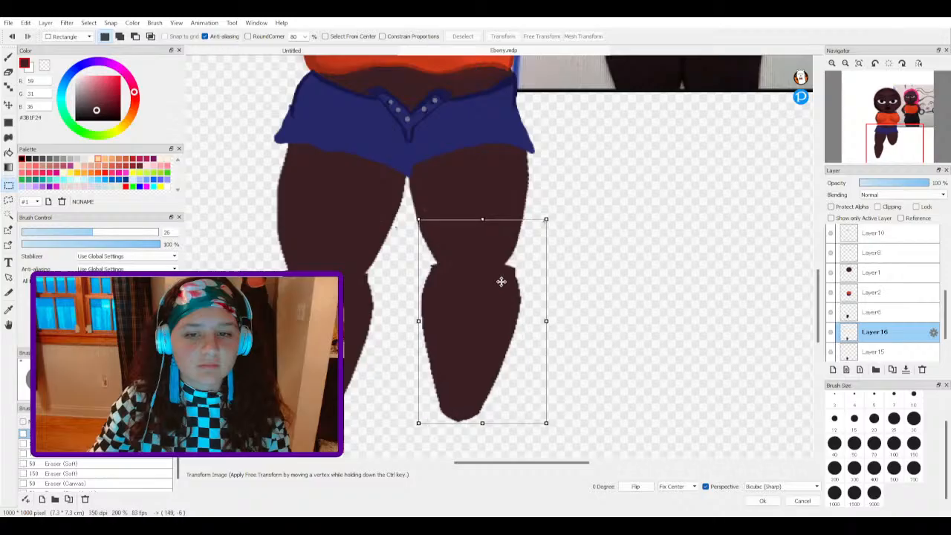
pyautogui.moveTo(560, 229); pyautogui.dragTo(511, 260)
pyautogui.moveTo(541, 193); pyautogui.dragTo(548, 193)
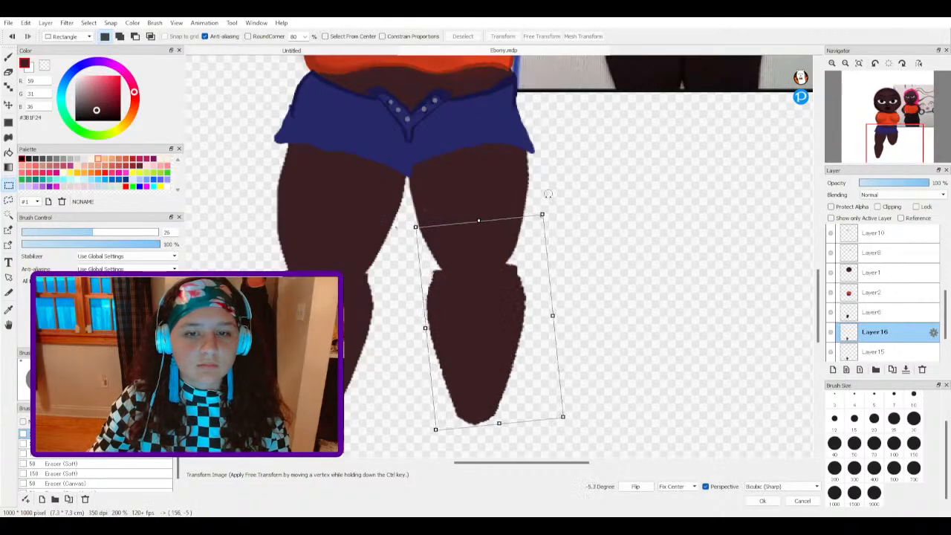
pyautogui.click(762, 501)
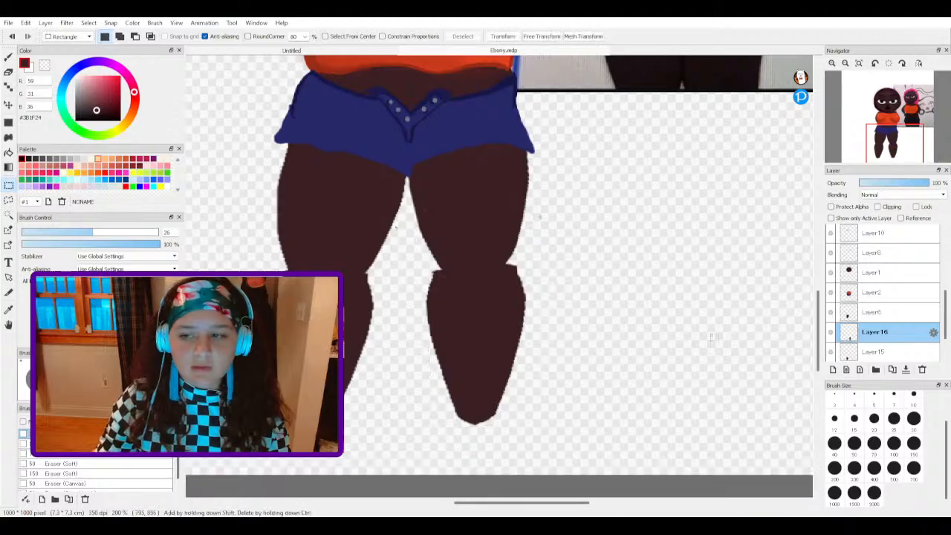
# Step: Paint black foot tips at the bottom of both lower legs on Layer16 and Layer15 with a size 7.7 brush
pyautogui.click(8, 58)
pyautogui.click(75, 119)
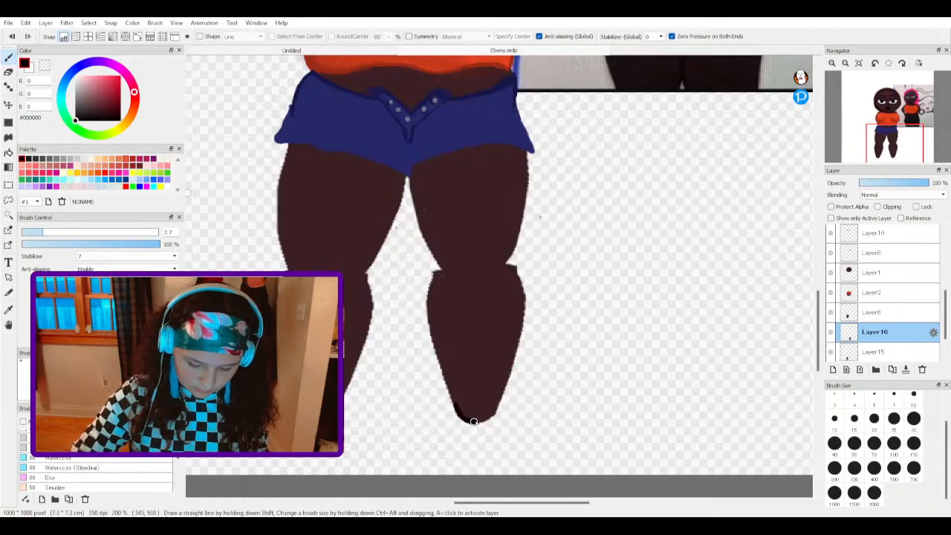
pyautogui.moveTo(490, 408); pyautogui.dragTo(462, 410)
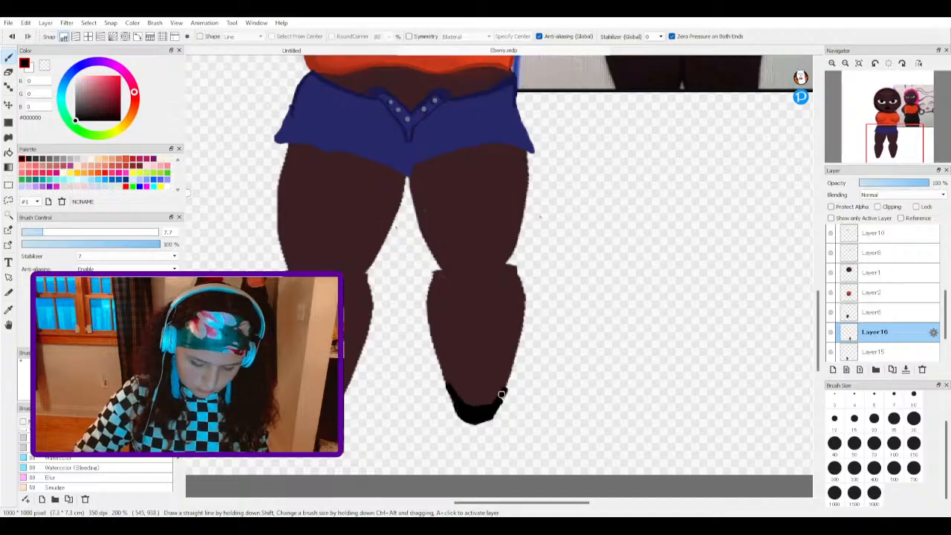
pyautogui.click(884, 314)
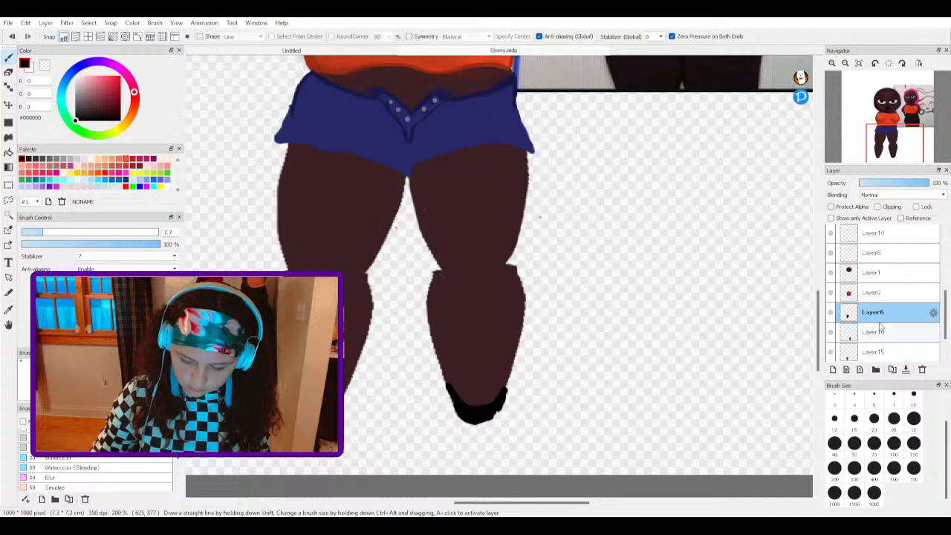
pyautogui.click(882, 351)
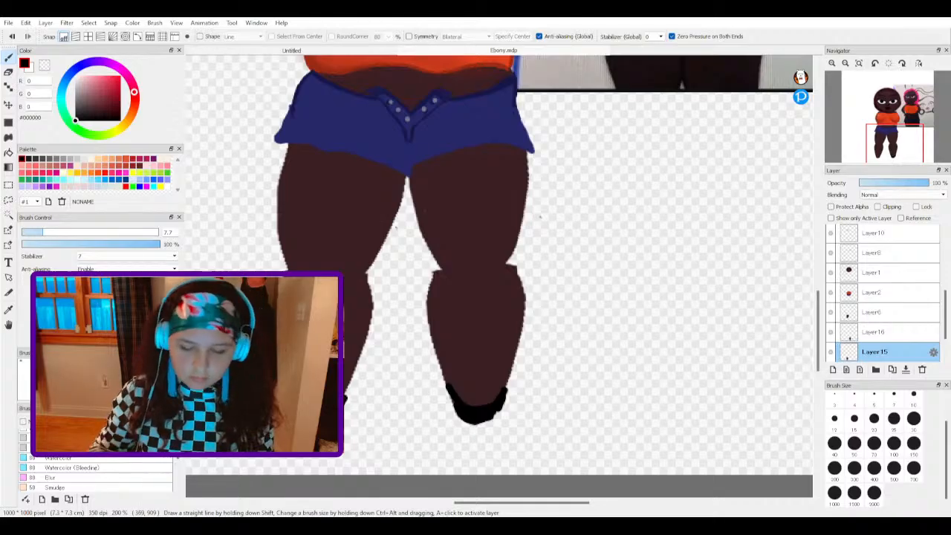
# Step: Hide the torso on Layer2 and the left-hand thigh on Layer6 to expose the right-hand thigh
pyautogui.scroll(3, 366, 409)
pyautogui.scroll(-6, 367, 409)
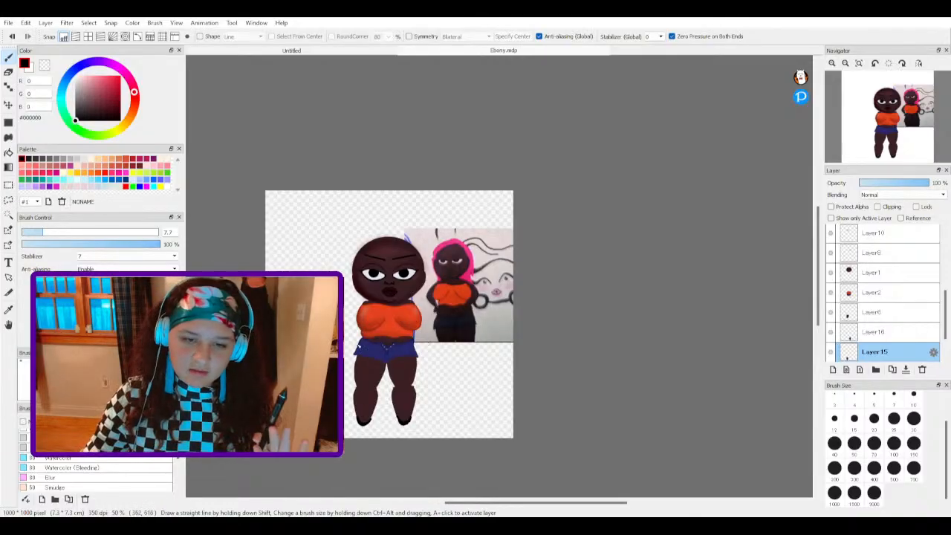
pyautogui.scroll(1, 358, 344)
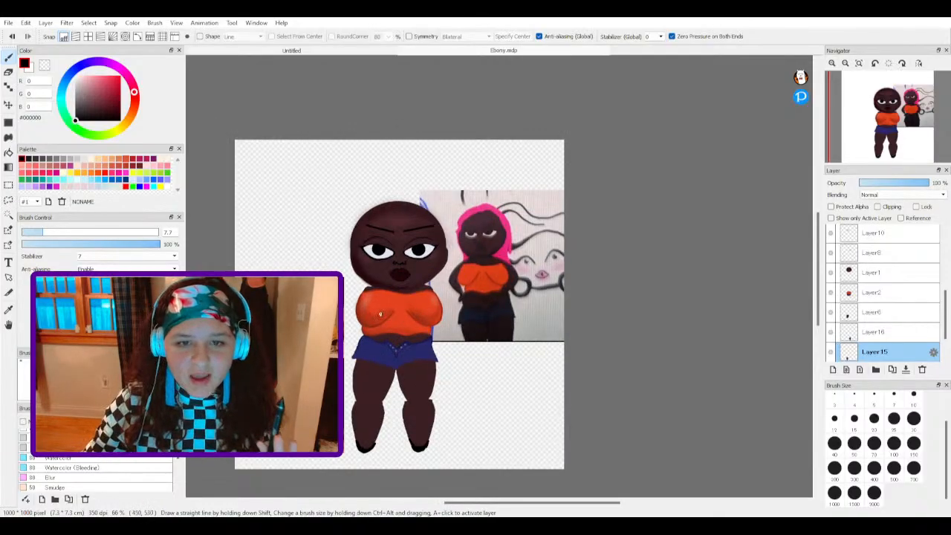
pyautogui.scroll(1, 314, 315)
pyautogui.scroll(1, 331, 316)
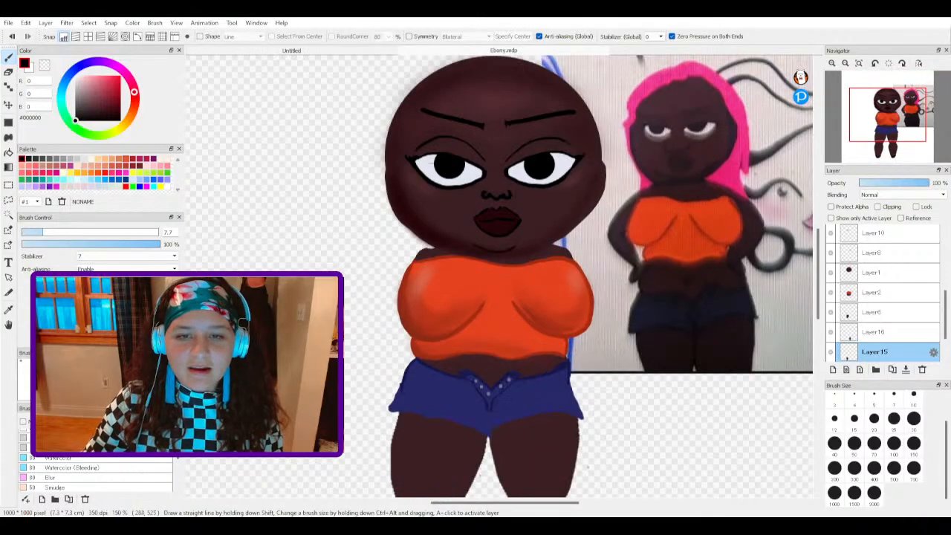
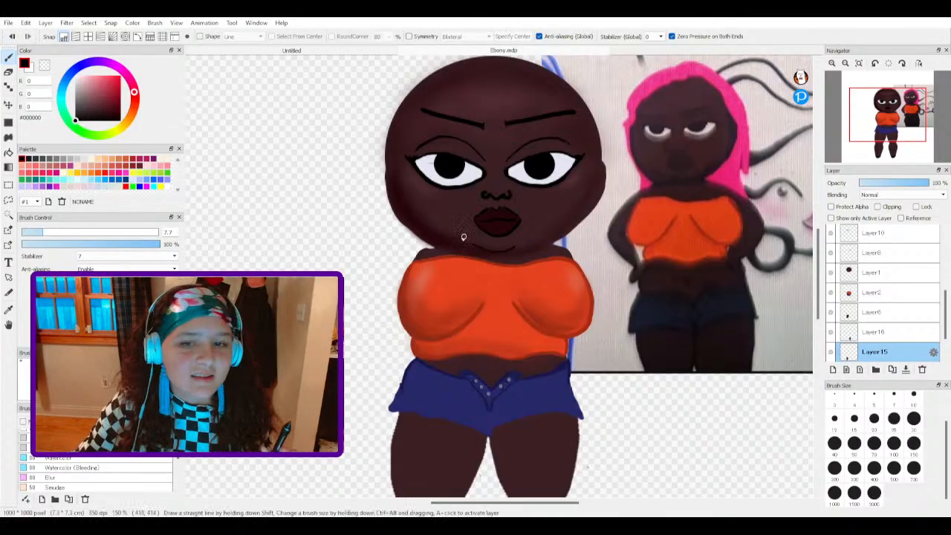
pyautogui.scroll(-1, 884, 316)
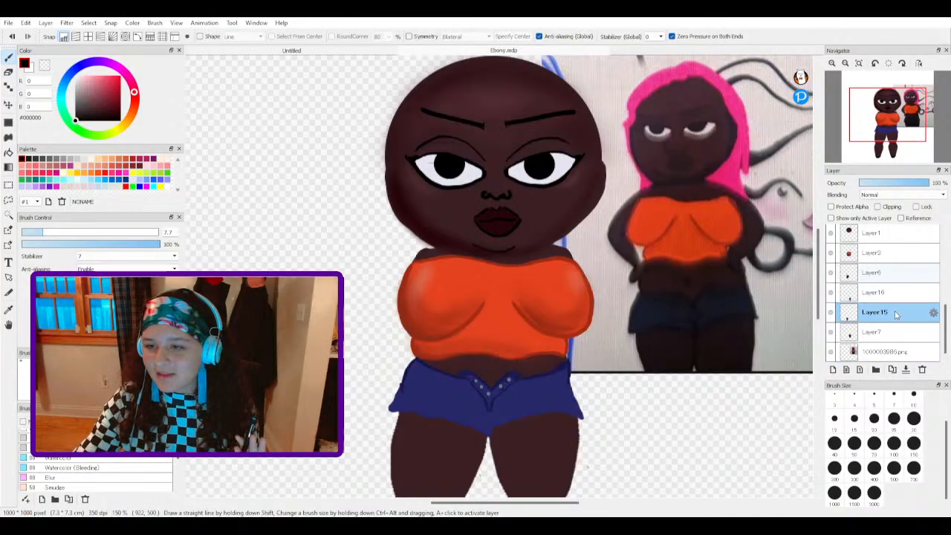
pyautogui.click(829, 279)
pyautogui.click(829, 280)
pyautogui.click(830, 280)
pyautogui.click(830, 280)
pyautogui.click(830, 280)
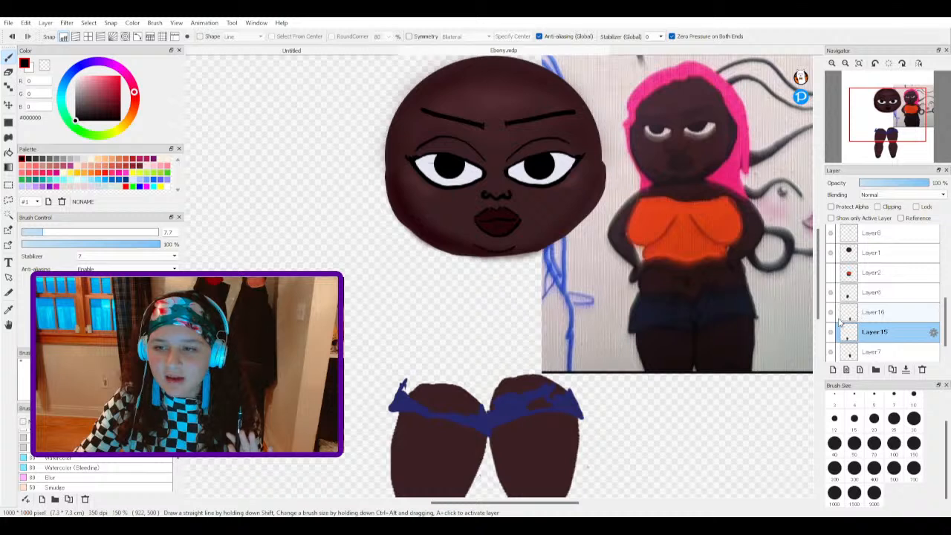
pyautogui.click(830, 305)
pyautogui.click(830, 305)
pyautogui.click(830, 305)
pyautogui.click(830, 304)
pyautogui.click(831, 304)
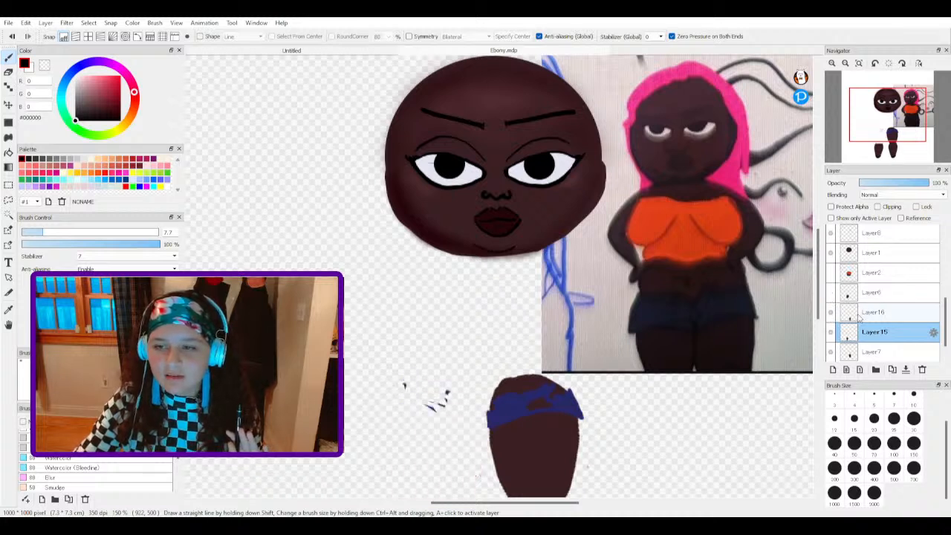
# Step: Make Layer7 the active layer and erase the stray blue marks beside its thigh with a size 25 eraser
pyautogui.click(852, 317)
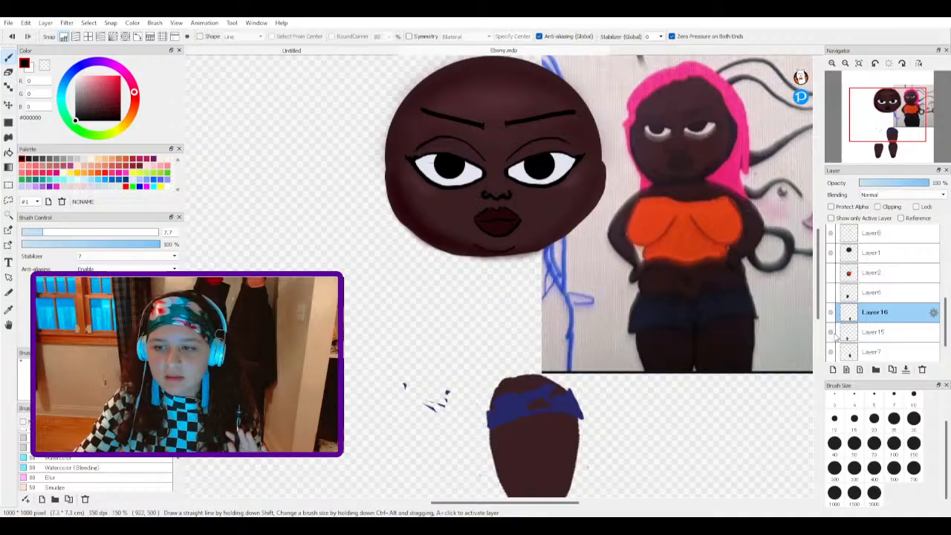
pyautogui.scroll(-1, 835, 337)
pyautogui.click(831, 332)
pyautogui.click(830, 332)
pyautogui.click(861, 333)
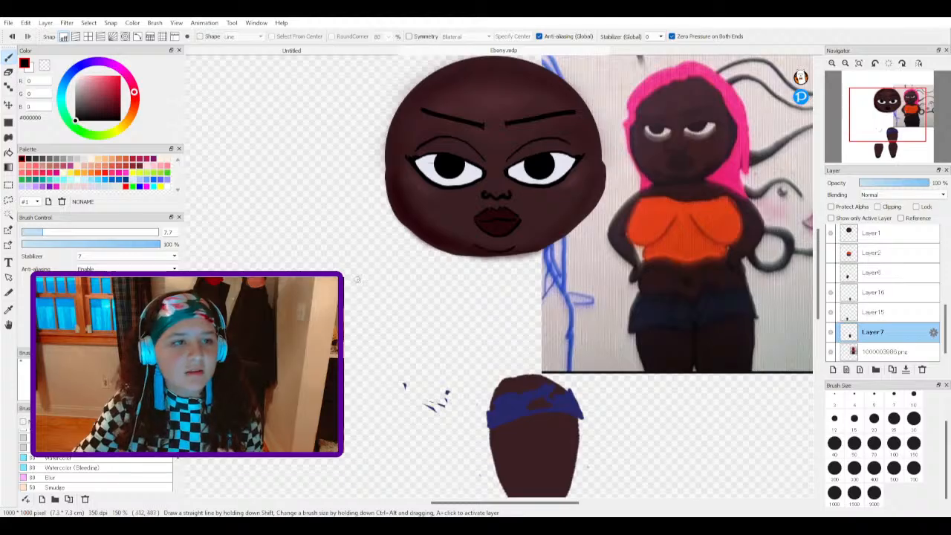
pyautogui.press('e')
pyautogui.moveTo(419, 401)
pyautogui.mouseDown()
pyautogui.moveTo(441, 402)
pyautogui.moveTo(436, 383)
pyautogui.moveTo(390, 369)
pyautogui.mouseUp()
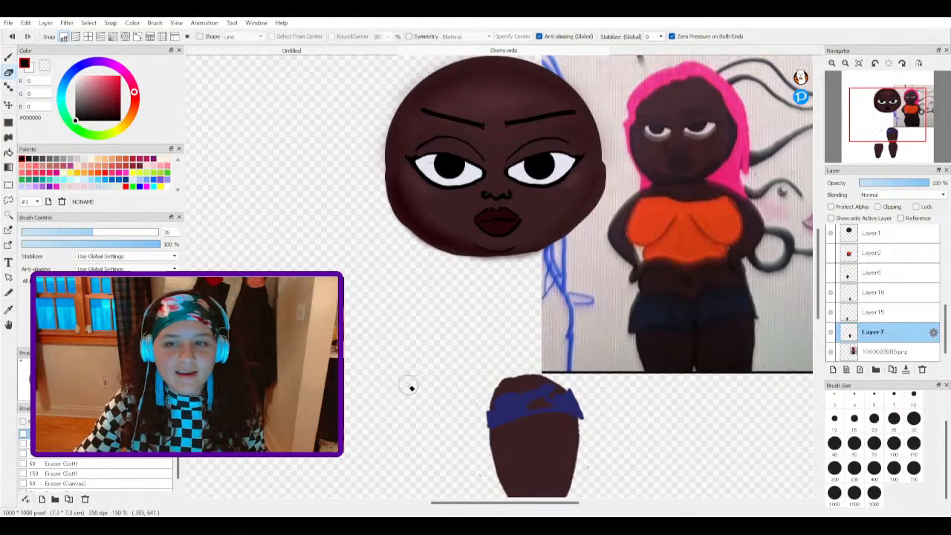
# Step: Sample the shorts' blue #282868 and paint the whole top of the right-hand thigh on Layer7 as a solid rounded shape
pyautogui.scroll(3, 557, 423)
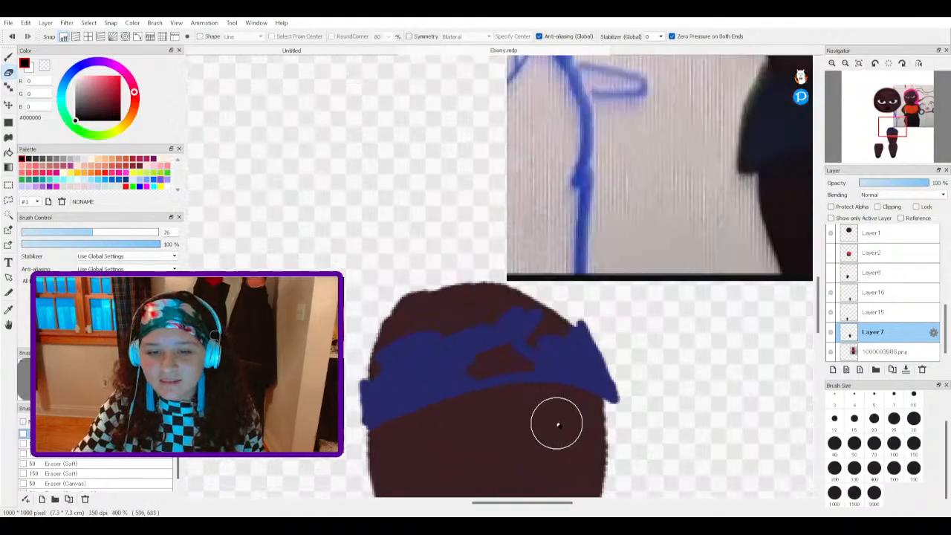
pyautogui.press('i')
pyautogui.click(425, 366)
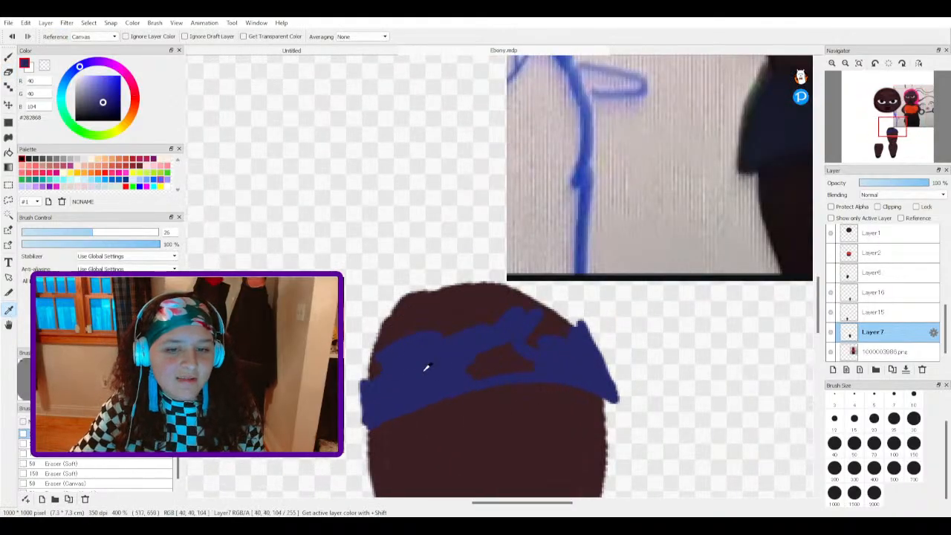
pyautogui.click(7, 58)
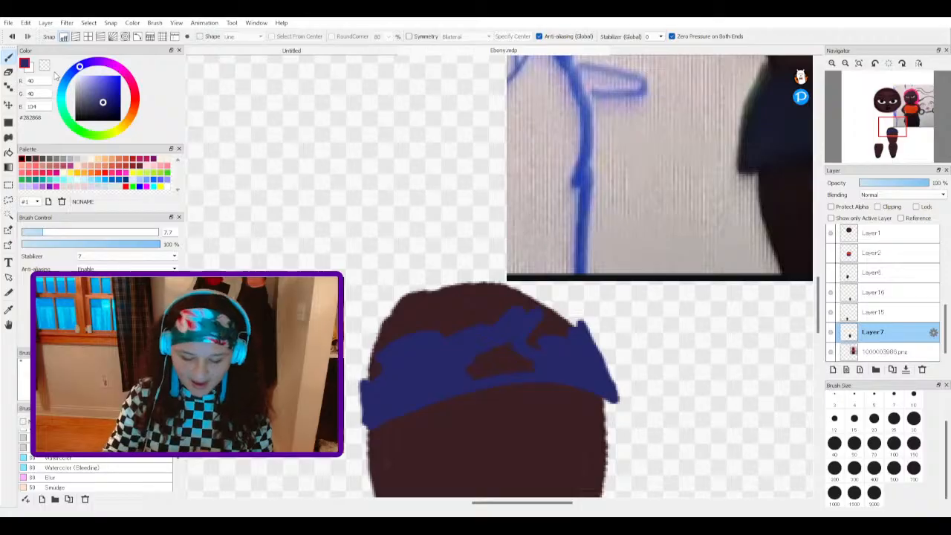
pyautogui.moveTo(476, 361)
pyautogui.mouseDown()
pyautogui.moveTo(505, 363)
pyautogui.moveTo(529, 346)
pyautogui.moveTo(503, 340)
pyautogui.mouseUp()
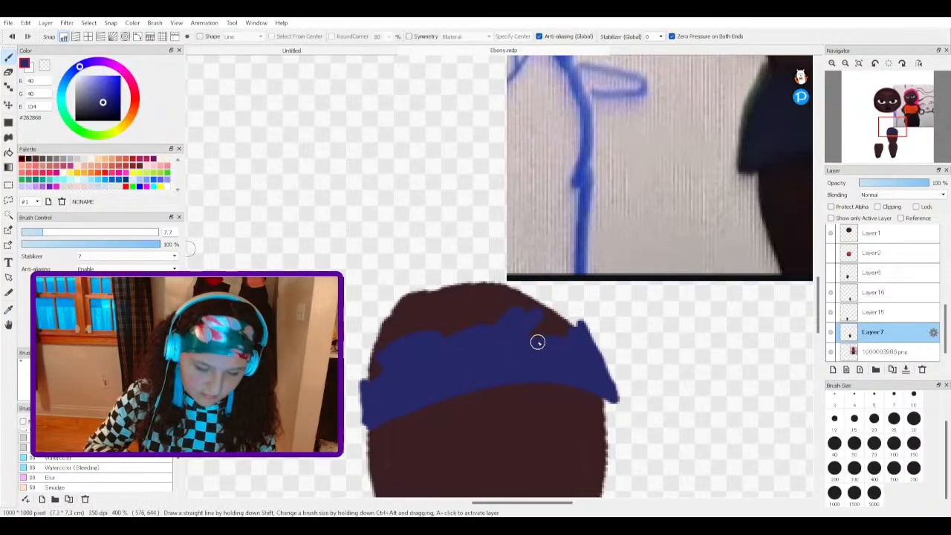
pyautogui.click(386, 215)
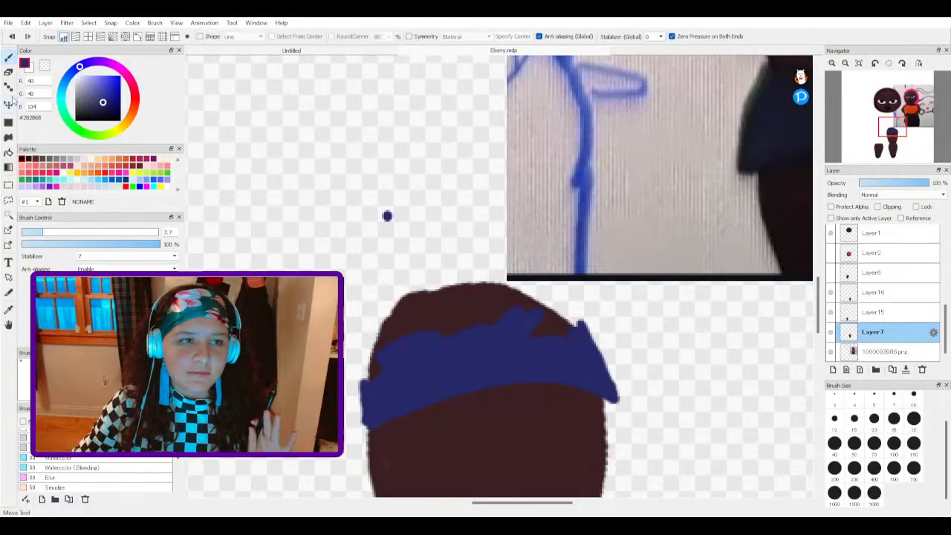
pyautogui.click(8, 73)
pyautogui.click(385, 216)
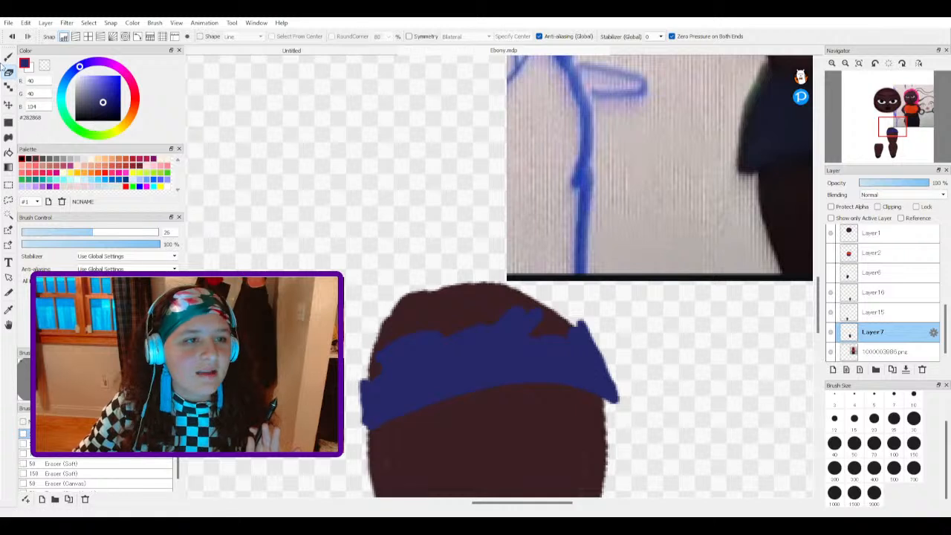
pyautogui.press('b')
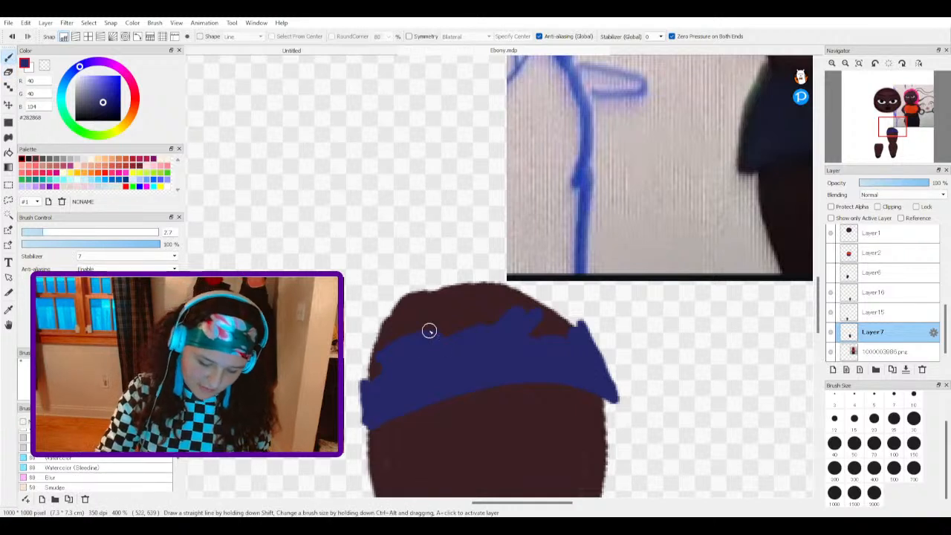
pyautogui.moveTo(365, 384)
pyautogui.mouseDown()
pyautogui.moveTo(384, 319)
pyautogui.moveTo(413, 290)
pyautogui.moveTo(449, 280)
pyautogui.moveTo(537, 296)
pyautogui.moveTo(584, 339)
pyautogui.moveTo(533, 305)
pyautogui.moveTo(533, 331)
pyautogui.moveTo(525, 326)
pyautogui.moveTo(509, 297)
pyautogui.moveTo(568, 332)
pyautogui.moveTo(457, 307)
pyautogui.moveTo(475, 334)
pyautogui.moveTo(467, 321)
pyautogui.moveTo(480, 323)
pyautogui.moveTo(476, 289)
pyautogui.moveTo(503, 307)
pyautogui.moveTo(497, 318)
pyautogui.moveTo(442, 291)
pyautogui.moveTo(453, 324)
pyautogui.moveTo(456, 312)
pyautogui.moveTo(430, 302)
pyautogui.moveTo(387, 348)
pyautogui.moveTo(398, 326)
pyautogui.moveTo(374, 367)
pyautogui.mouseUp()
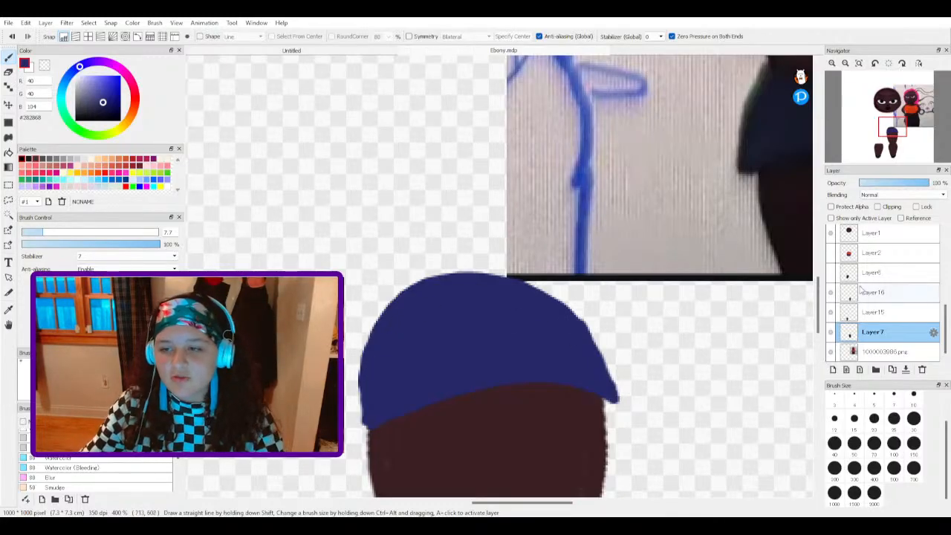
# Step: Show Layer6, paint the left-hand thigh's top solid blue with a rounded outline, filling at brush size 21, and show the torso again
pyautogui.scroll(-2, 512, 304)
pyautogui.scroll(-3, 438, 332)
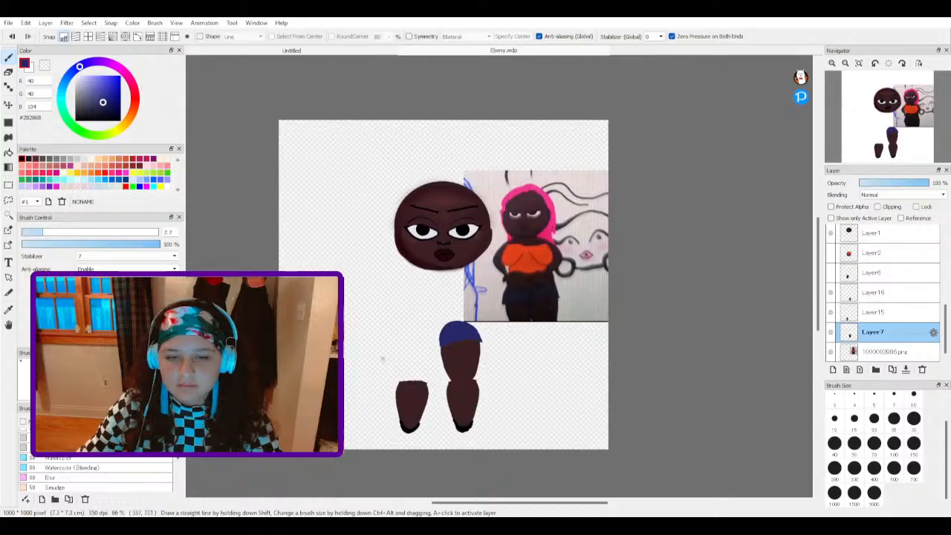
pyautogui.scroll(2, 416, 334)
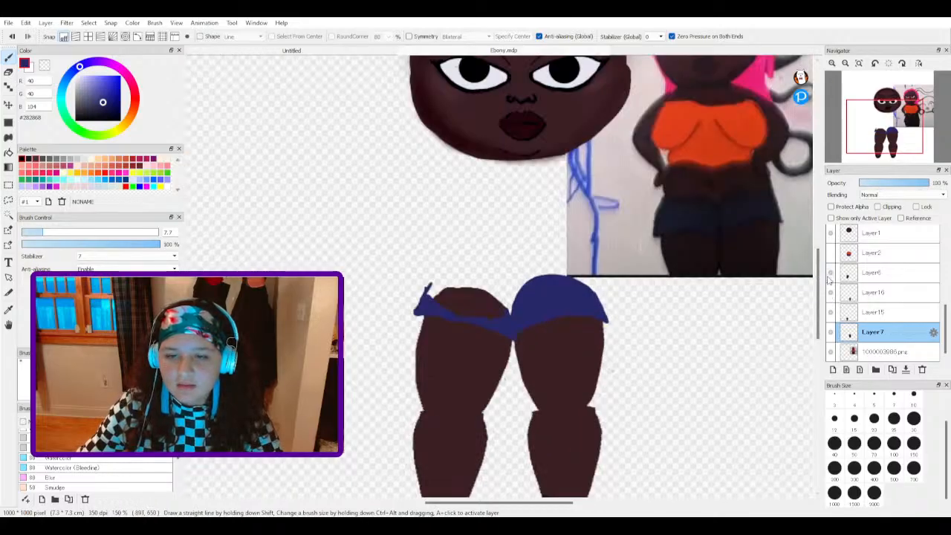
pyautogui.scroll(5, 476, 305)
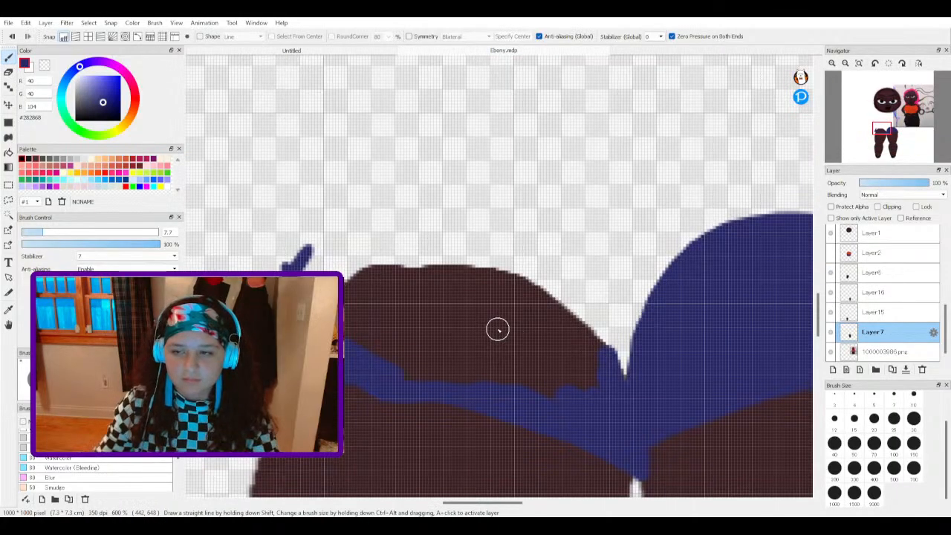
pyautogui.click(872, 273)
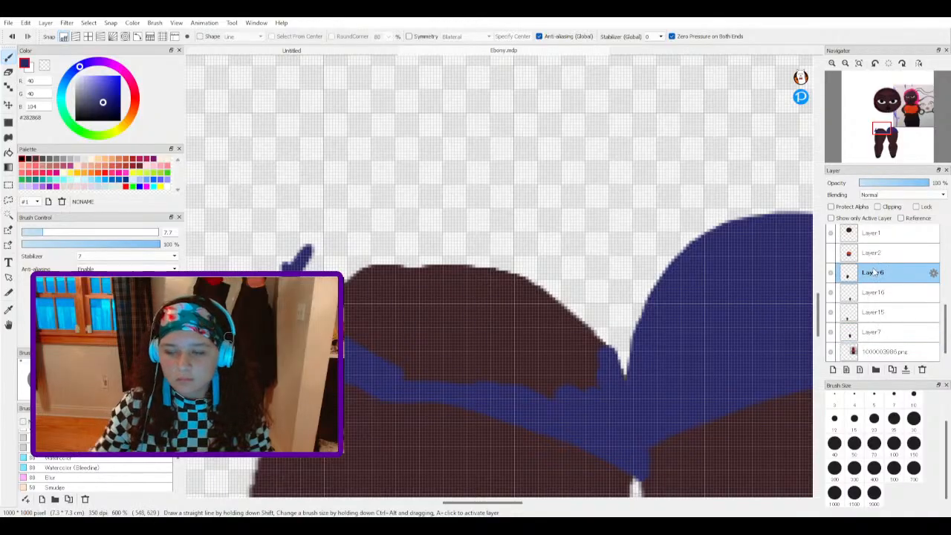
pyautogui.moveTo(304, 258)
pyautogui.mouseDown()
pyautogui.moveTo(361, 229)
pyautogui.moveTo(504, 238)
pyautogui.moveTo(587, 307)
pyautogui.moveTo(615, 381)
pyautogui.moveTo(550, 284)
pyautogui.mouseUp()
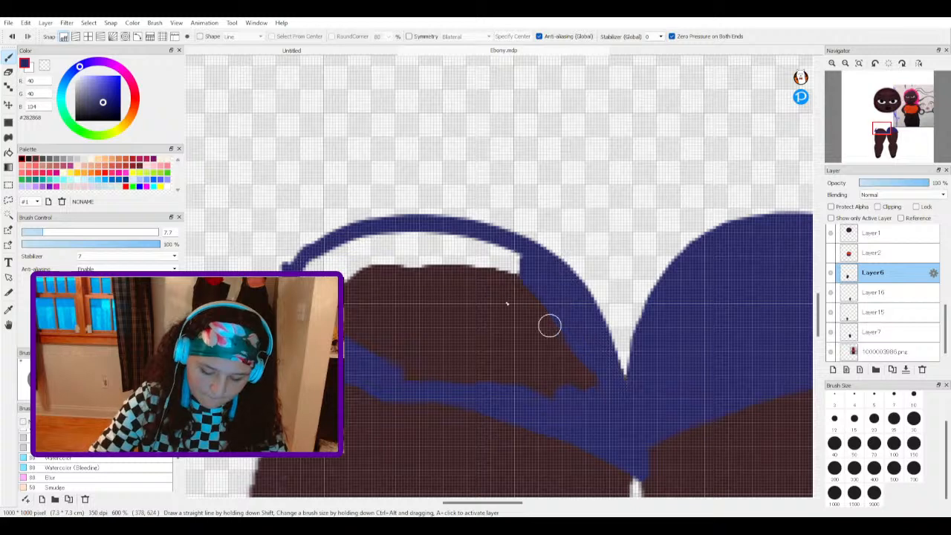
pyautogui.click(79, 232)
pyautogui.moveTo(382, 308)
pyautogui.mouseDown()
pyautogui.moveTo(484, 348)
pyautogui.moveTo(571, 359)
pyautogui.moveTo(590, 384)
pyautogui.moveTo(391, 339)
pyautogui.moveTo(463, 376)
pyautogui.moveTo(353, 344)
pyautogui.moveTo(364, 262)
pyautogui.moveTo(462, 264)
pyautogui.moveTo(537, 297)
pyautogui.moveTo(459, 253)
pyautogui.moveTo(521, 280)
pyautogui.moveTo(398, 313)
pyautogui.moveTo(401, 292)
pyautogui.moveTo(359, 268)
pyautogui.moveTo(378, 252)
pyautogui.moveTo(396, 325)
pyautogui.mouseUp()
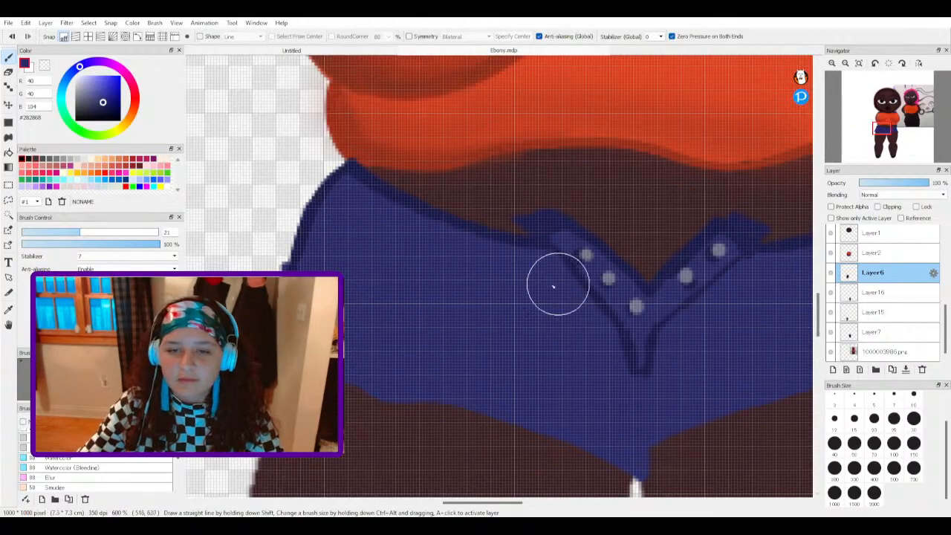
# Step: Add a new layer above Layer6 and sample the dark brown skin colour #3B1F24 from the waist
pyautogui.scroll(-10, 510, 339)
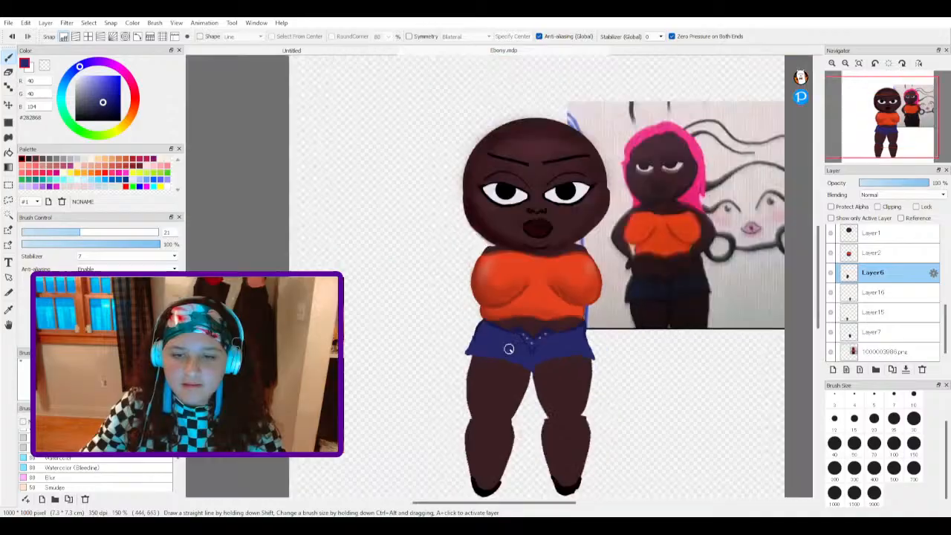
pyautogui.scroll(3, 534, 234)
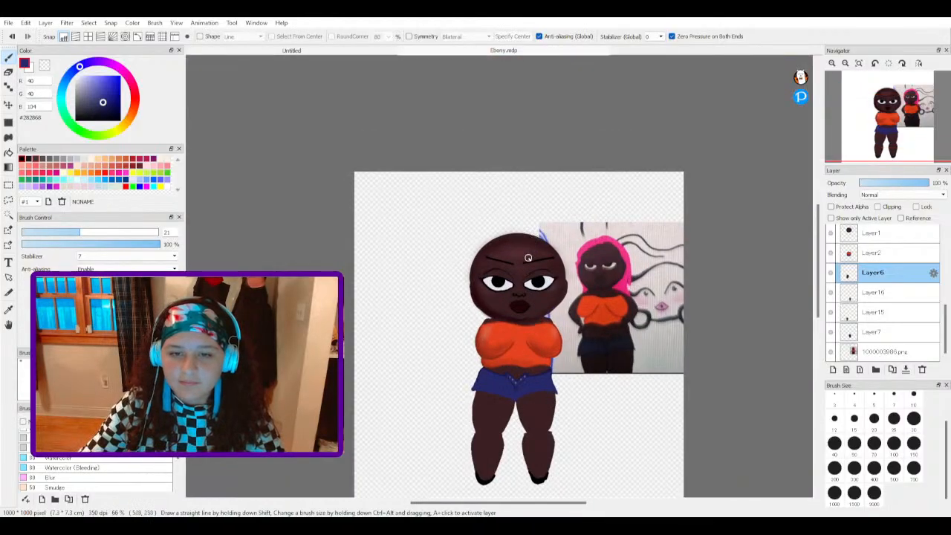
pyautogui.scroll(-2, 516, 312)
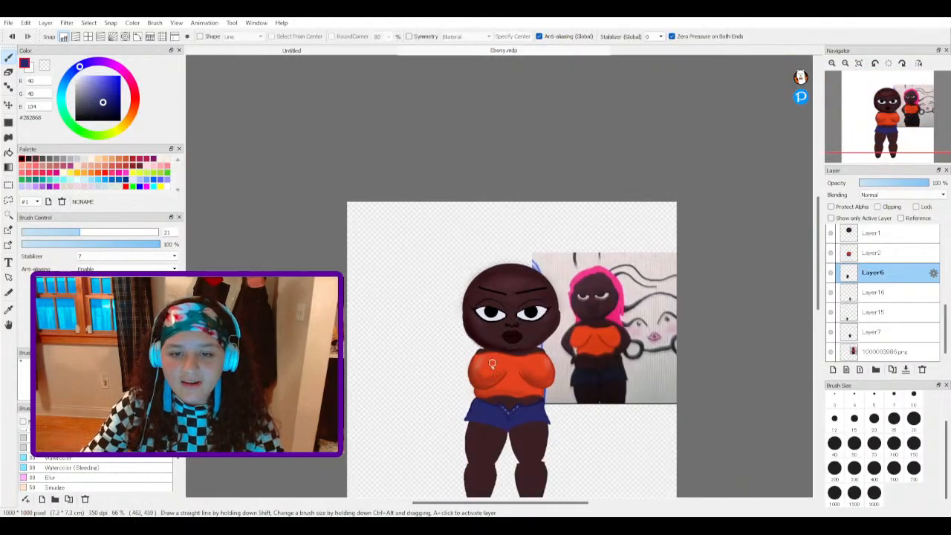
pyautogui.scroll(3, 430, 408)
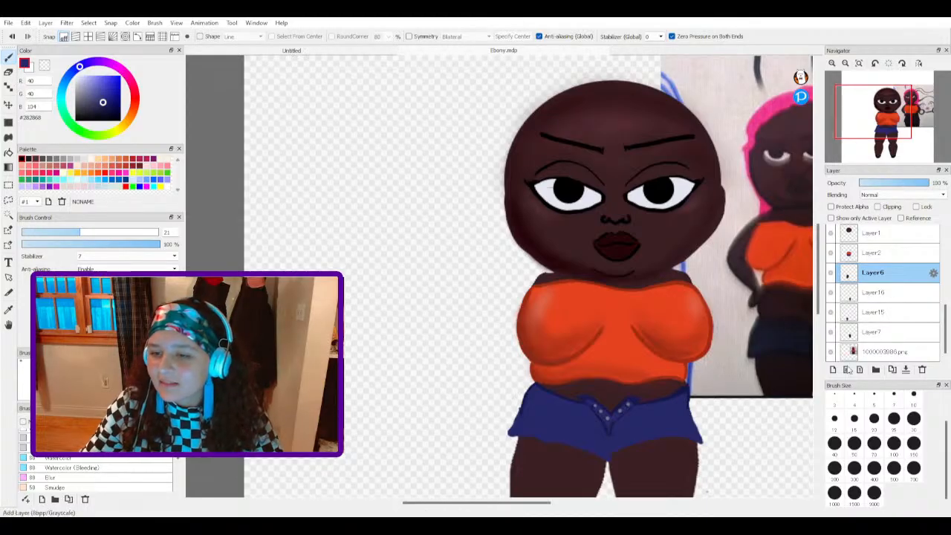
pyautogui.click(833, 369)
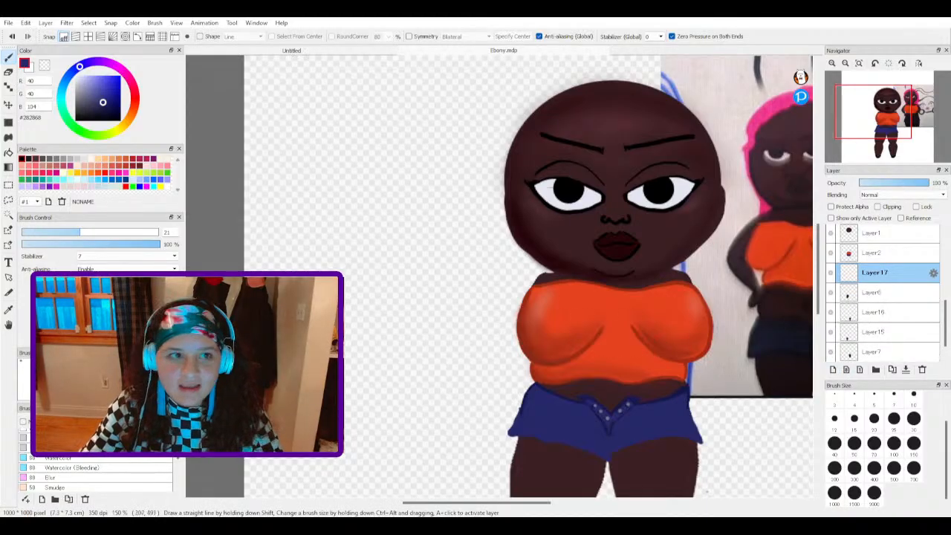
pyautogui.click(9, 309)
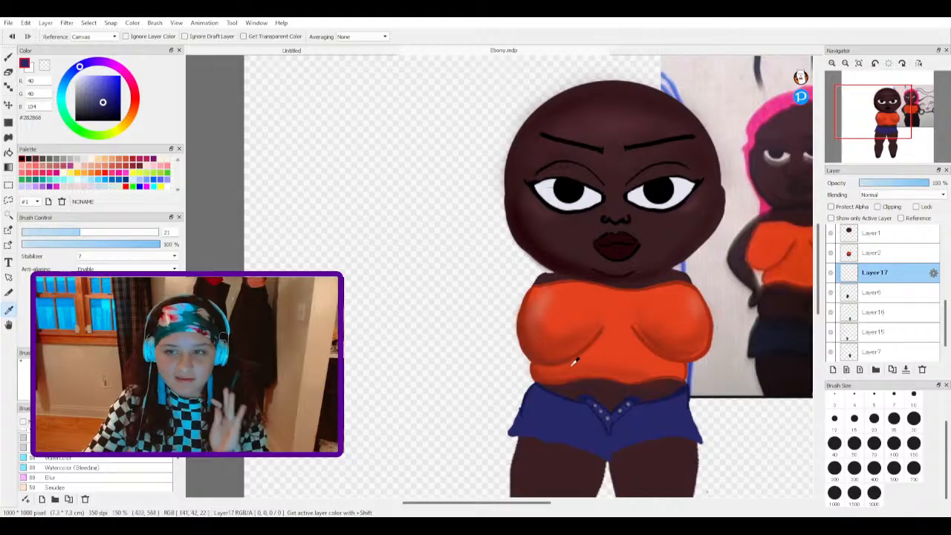
pyautogui.click(581, 390)
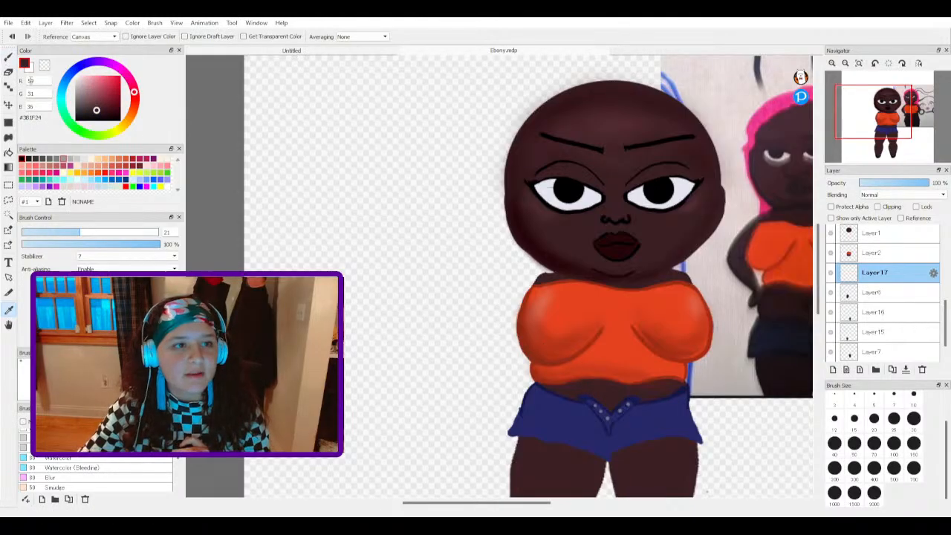
# Step: Paint a short, tapered dark brown upper arm extending outward from the left-hand shoulder on Layer17 at brush size 21
pyautogui.click(9, 57)
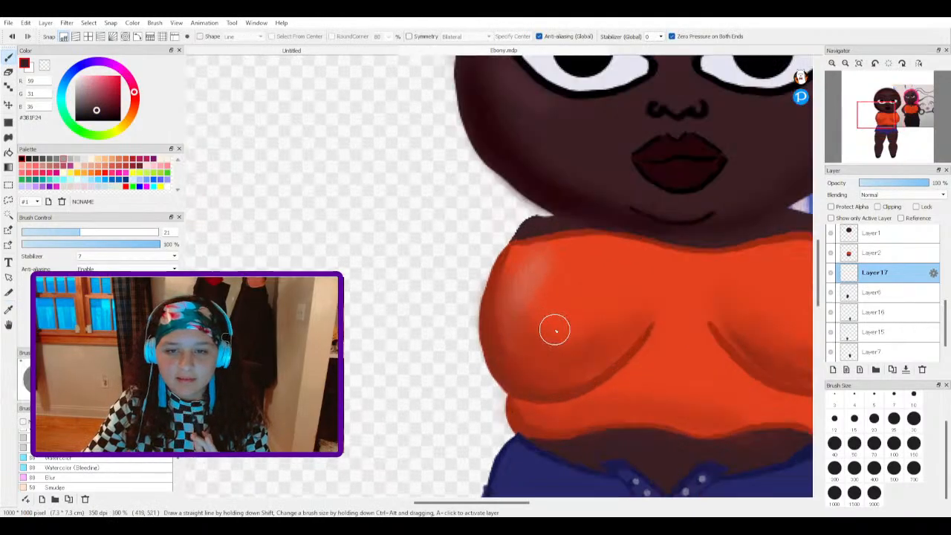
pyautogui.scroll(2, 554, 330)
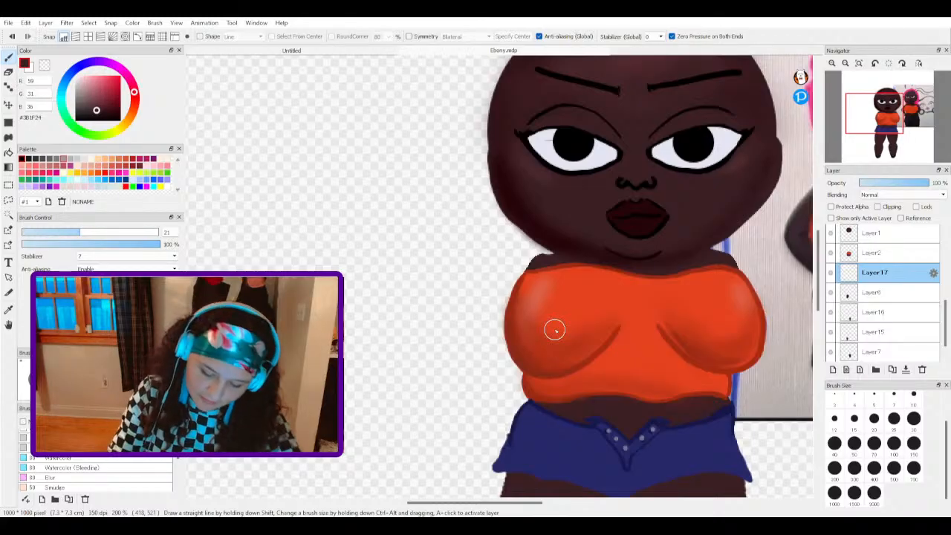
pyautogui.moveTo(533, 260)
pyautogui.mouseDown()
pyautogui.moveTo(463, 282)
pyautogui.moveTo(448, 297)
pyautogui.moveTo(551, 283)
pyautogui.moveTo(505, 282)
pyautogui.moveTo(527, 275)
pyautogui.moveTo(483, 286)
pyautogui.moveTo(542, 279)
pyautogui.mouseUp()
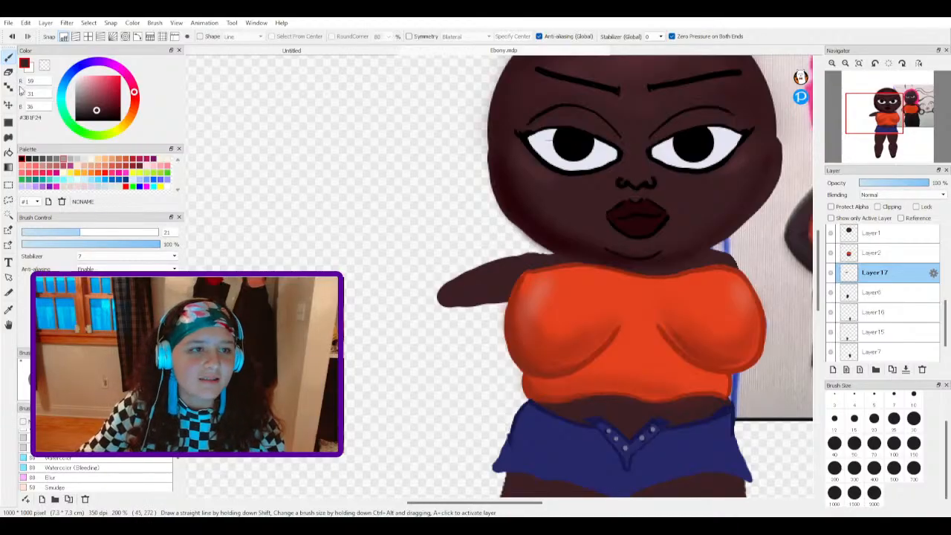
# Step: Transform the upper arm on Layer17, rotating it 2.9 degrees and nudging it outward to fit the left-hand shoulder
pyautogui.click(9, 187)
pyautogui.click(494, 39)
pyautogui.moveTo(475, 204)
pyautogui.mouseDown()
pyautogui.moveTo(462, 210)
pyautogui.moveTo(481, 205)
pyautogui.mouseUp()
pyautogui.moveTo(495, 275); pyautogui.dragTo(385, 274)
pyautogui.moveTo(546, 305); pyautogui.dragTo(545, 299)
pyautogui.moveTo(393, 279); pyautogui.dragTo(496, 280)
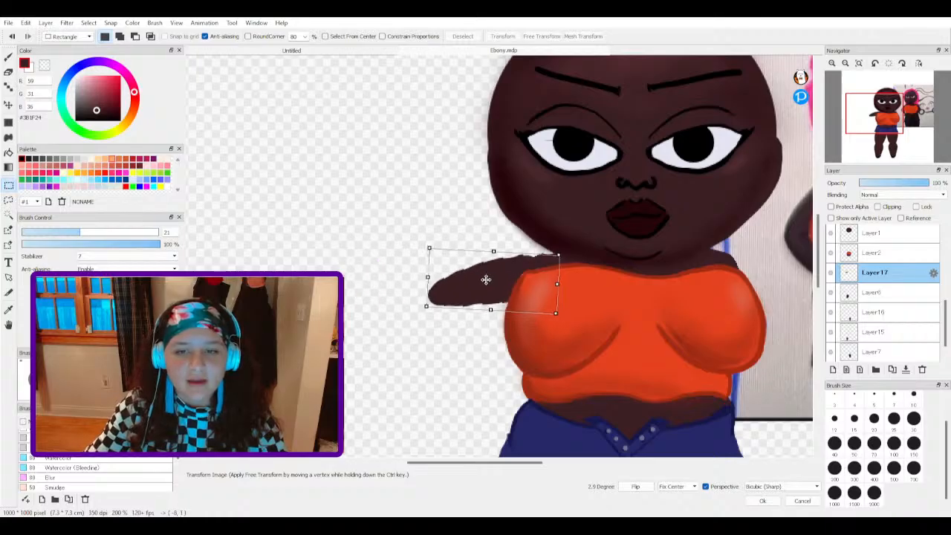
pyautogui.click(762, 499)
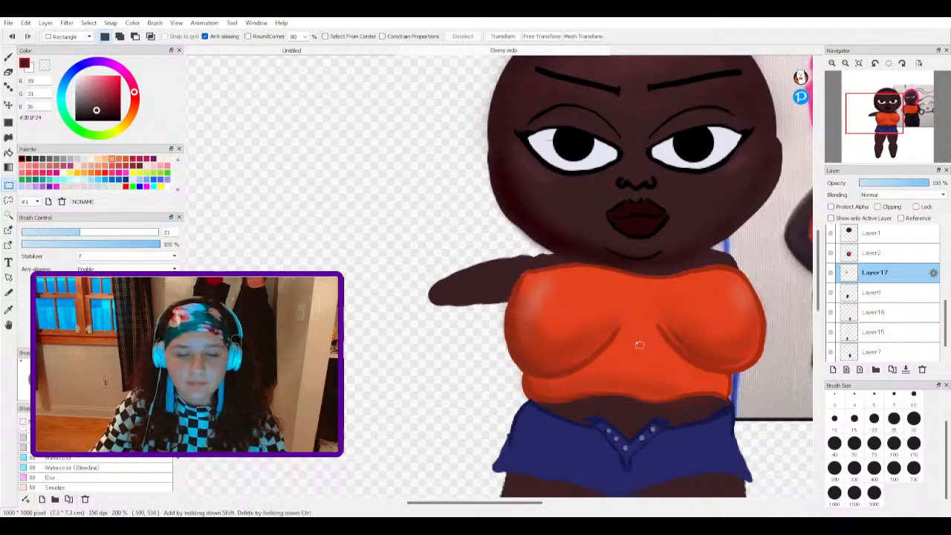
# Step: Duplicate the upper arm layer, flip the copy horizontally and place it at the right-hand shoulder
pyautogui.hotkey('ctrl', 'shift', 'n')
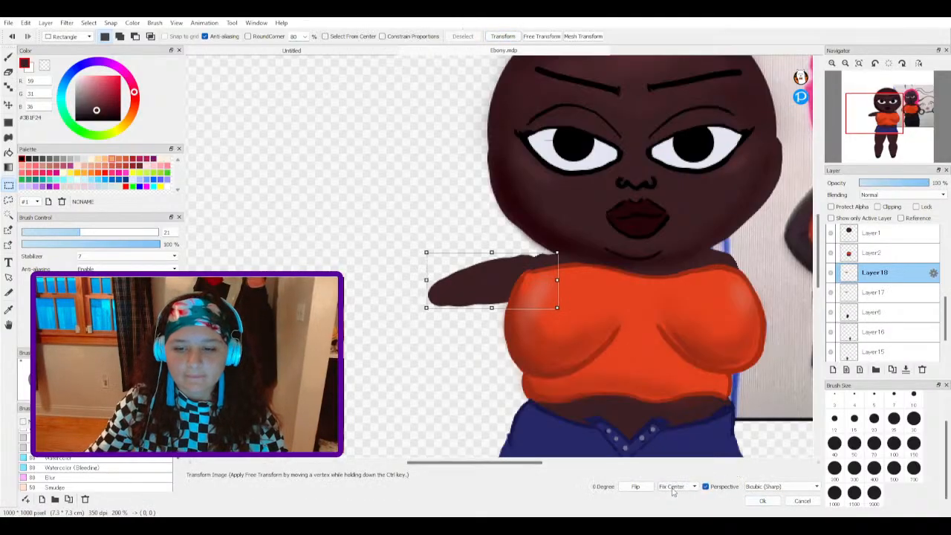
pyautogui.click(635, 486)
pyautogui.moveTo(519, 288); pyautogui.dragTo(796, 288)
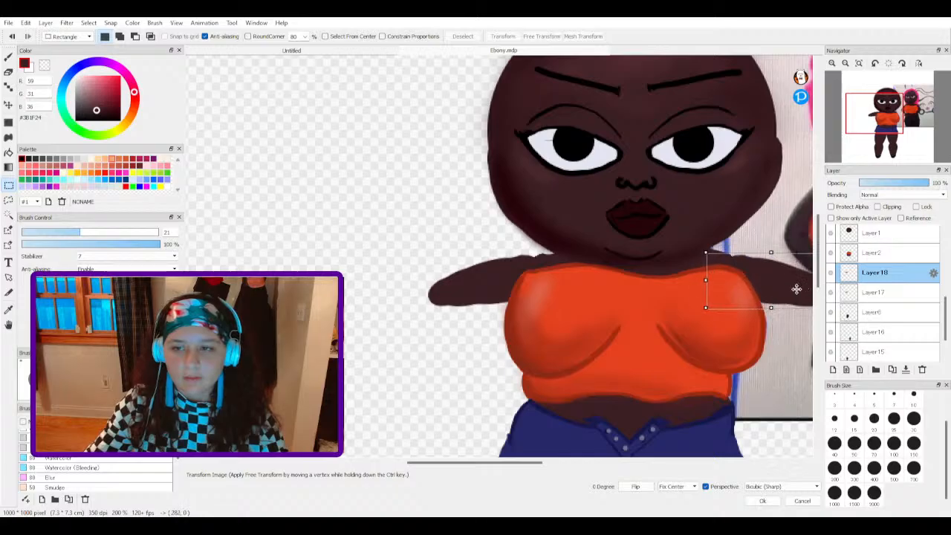
pyautogui.click(762, 500)
pyautogui.scroll(1, 579, 357)
pyautogui.scroll(-3, 581, 371)
pyautogui.scroll(-3, 580, 371)
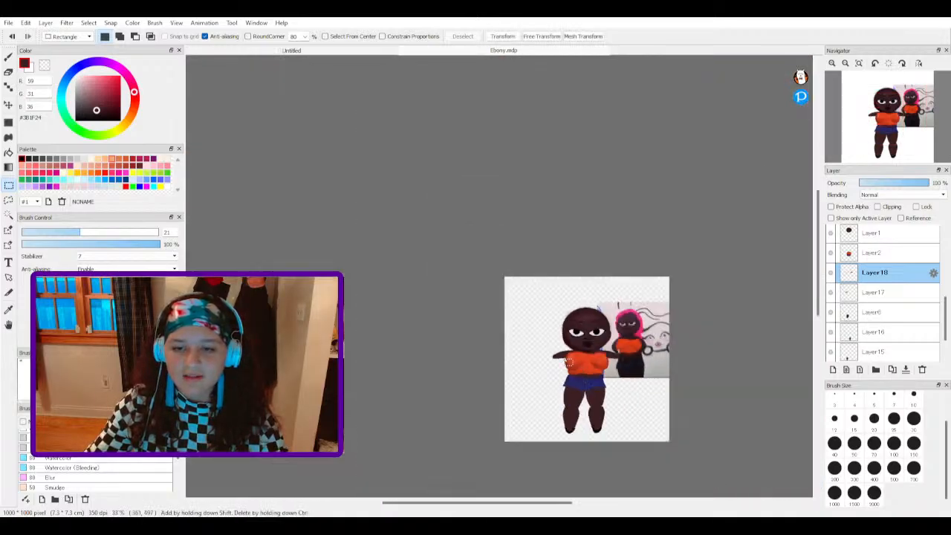
# Step: Hide the reference photo layer and add a new layer above Layer18
pyautogui.scroll(3, 565, 352)
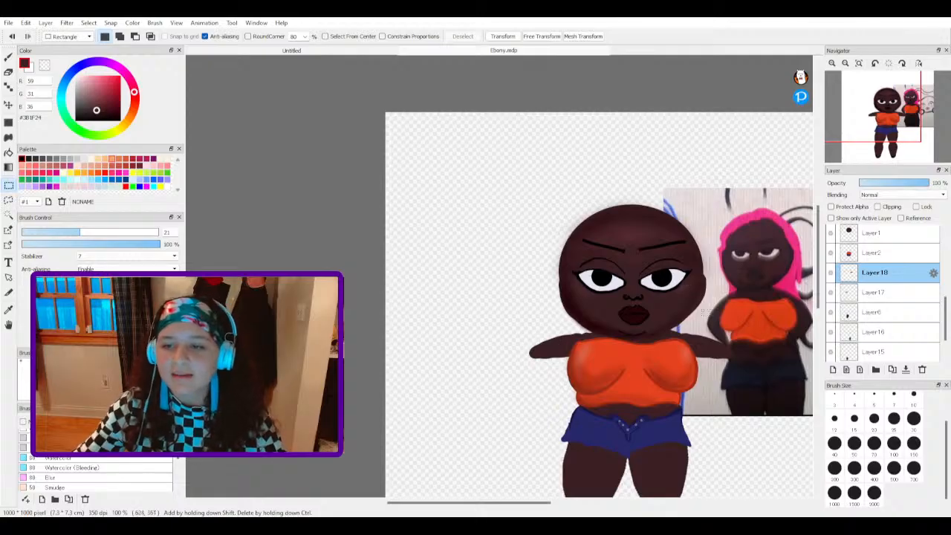
pyautogui.scroll(5, 875, 297)
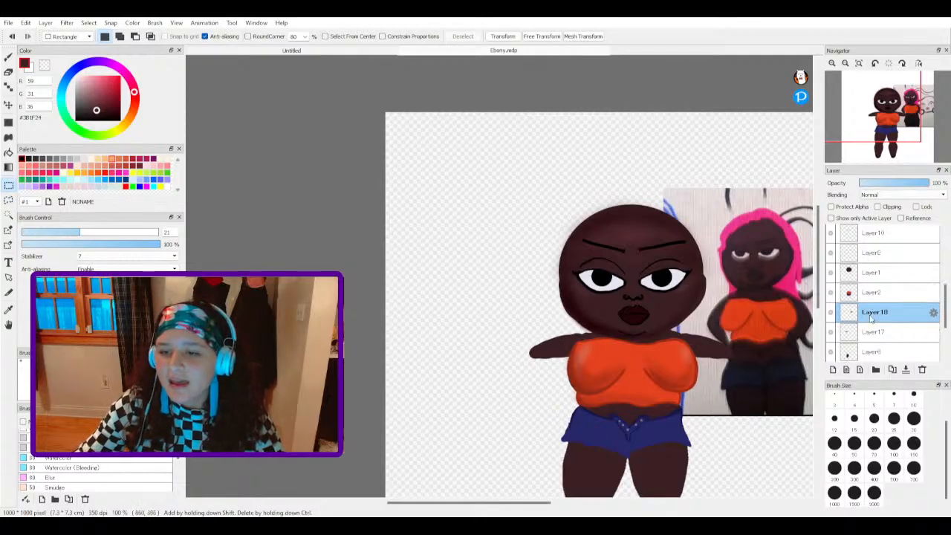
pyautogui.scroll(-5, 871, 313)
pyautogui.scroll(-2, 865, 325)
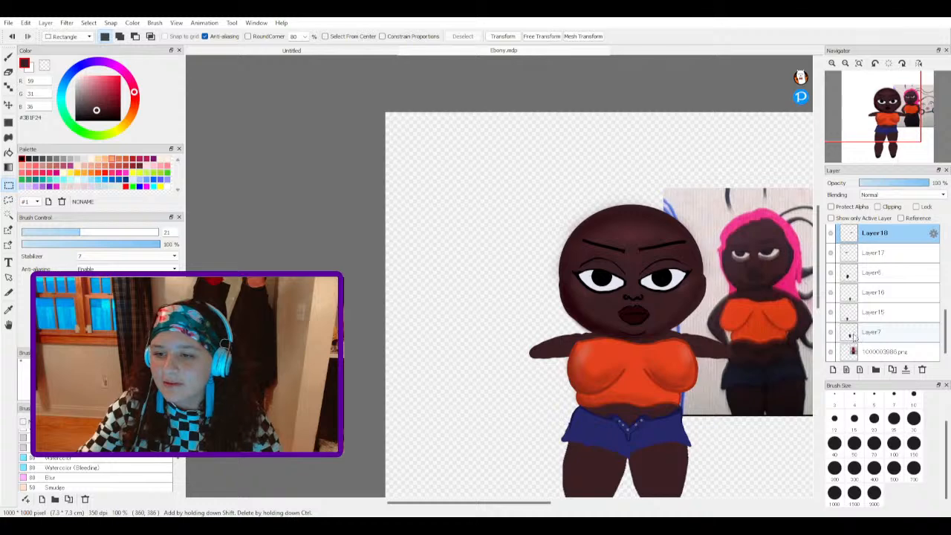
pyautogui.click(832, 352)
pyautogui.scroll(2, 876, 313)
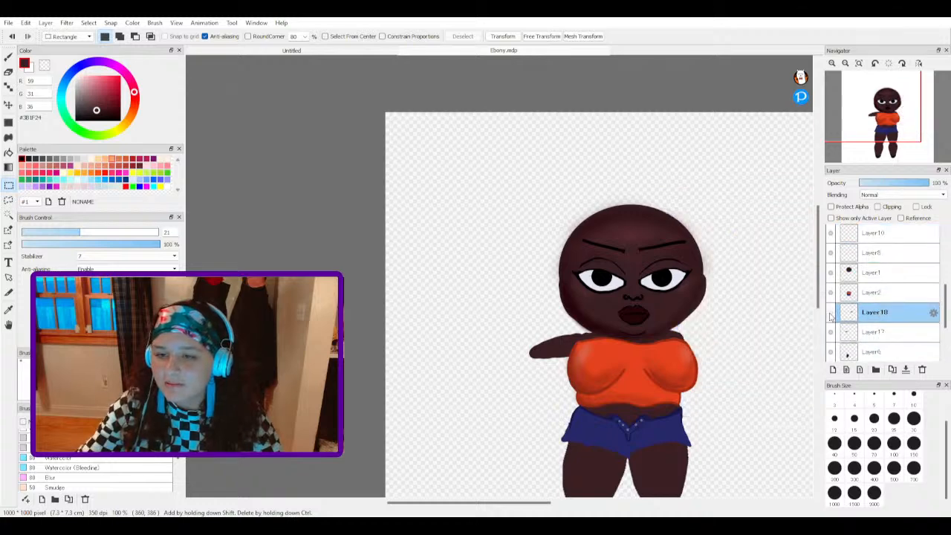
pyautogui.click(833, 370)
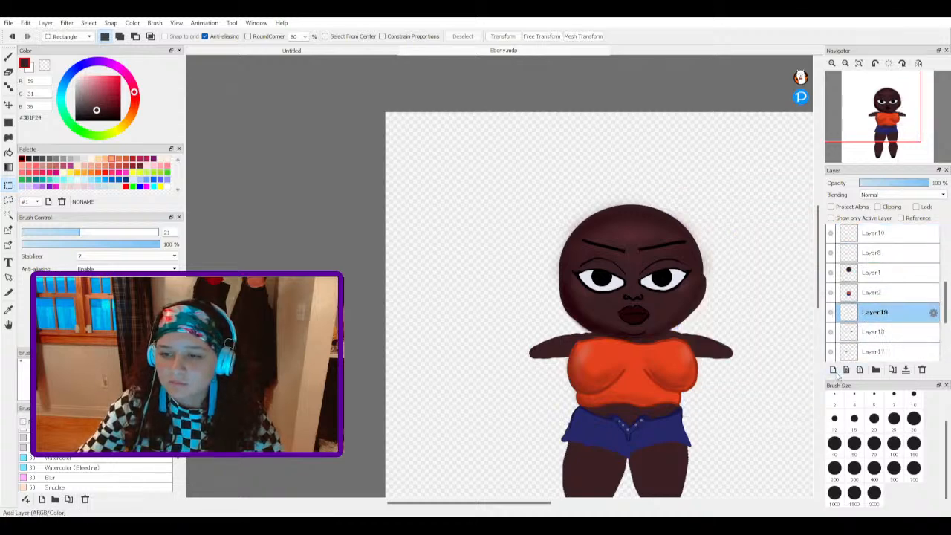
# Step: Thicken the underside of the right-hand upper arm on Layer18 with dark brown brush strokes
pyautogui.scroll(1, 612, 369)
pyautogui.scroll(-2, 612, 370)
pyautogui.scroll(4, 661, 370)
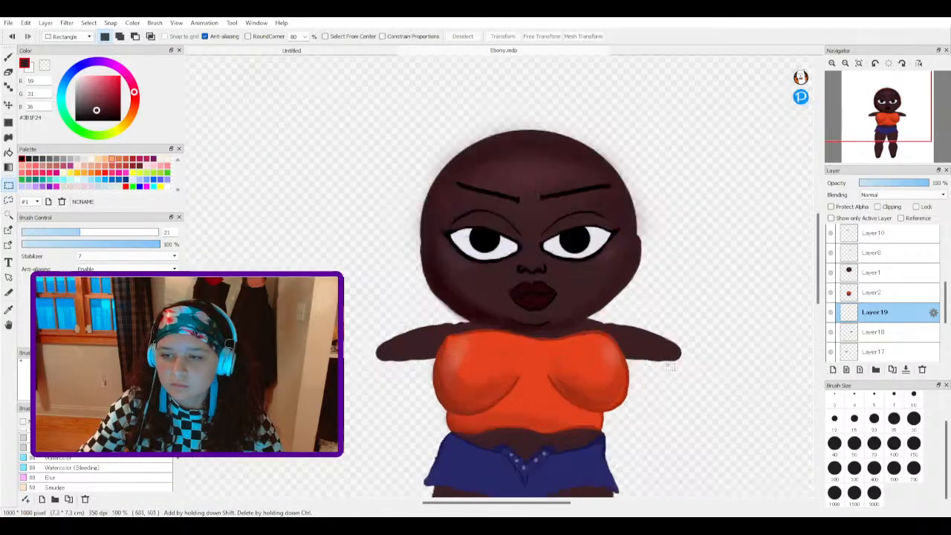
pyautogui.click(9, 57)
pyautogui.scroll(-3, 253, 368)
pyautogui.scroll(1, 271, 367)
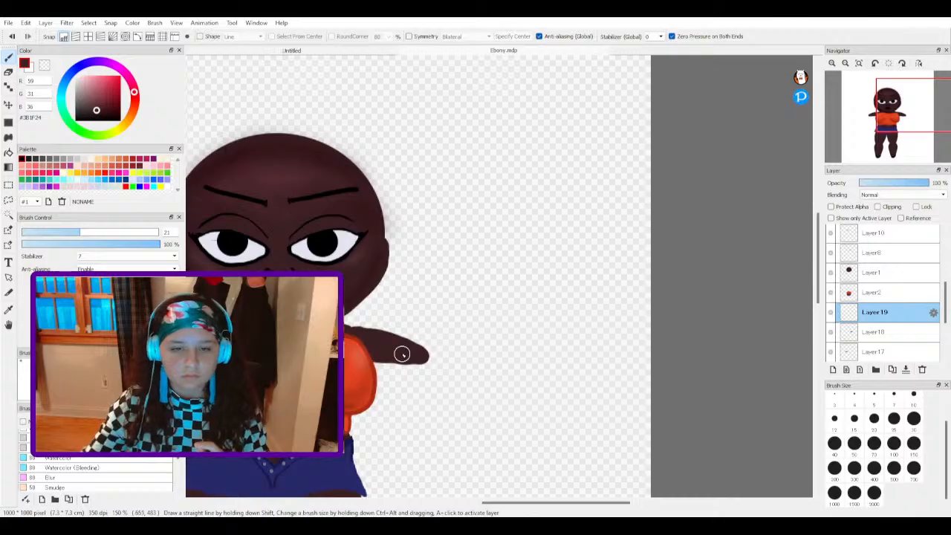
pyautogui.moveTo(402, 354); pyautogui.dragTo(428, 358)
pyautogui.click(361, 361)
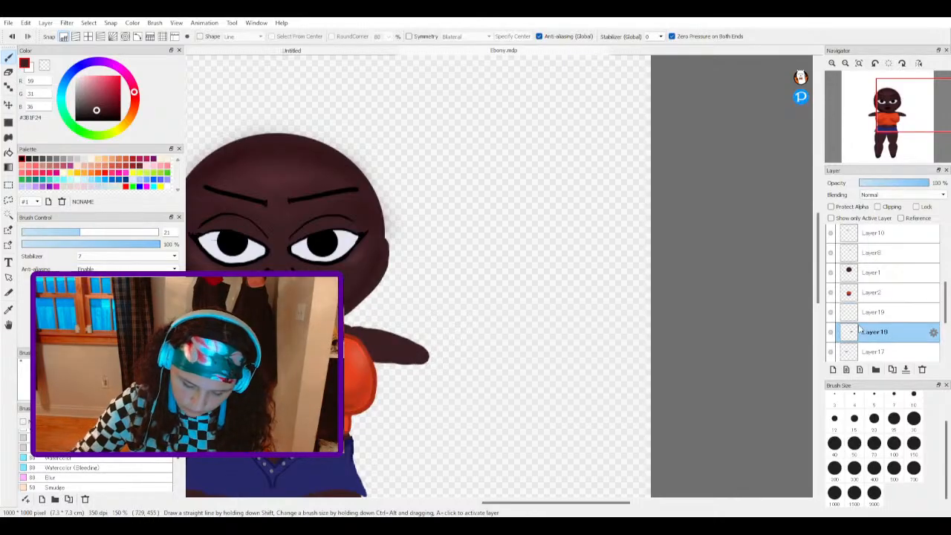
pyautogui.moveTo(362, 361)
pyautogui.mouseDown()
pyautogui.moveTo(414, 361)
pyautogui.moveTo(410, 348)
pyautogui.mouseUp()
# Step: Paint a solid oval forearm in dark brown on Layer19, extending outward from the end of the right-hand upper arm
pyautogui.click(883, 315)
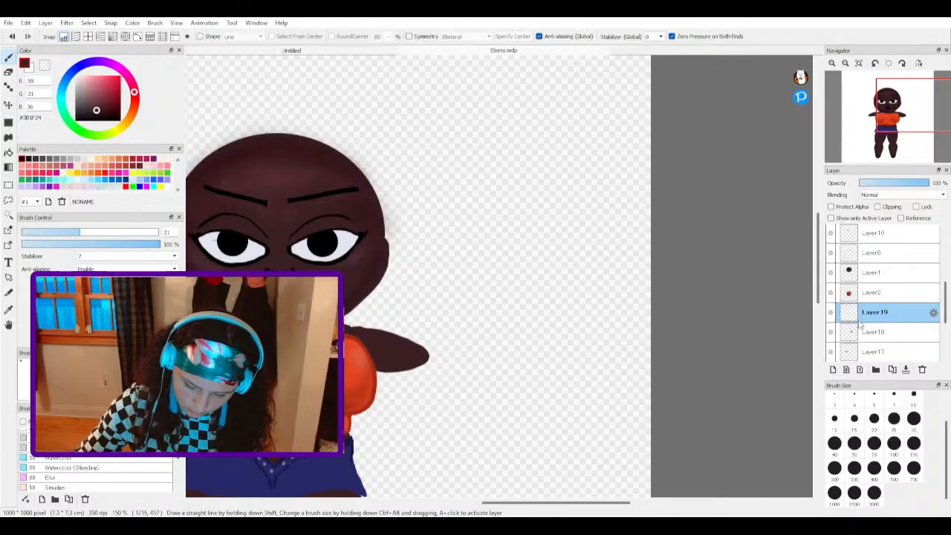
pyautogui.moveTo(420, 364); pyautogui.dragTo(489, 369)
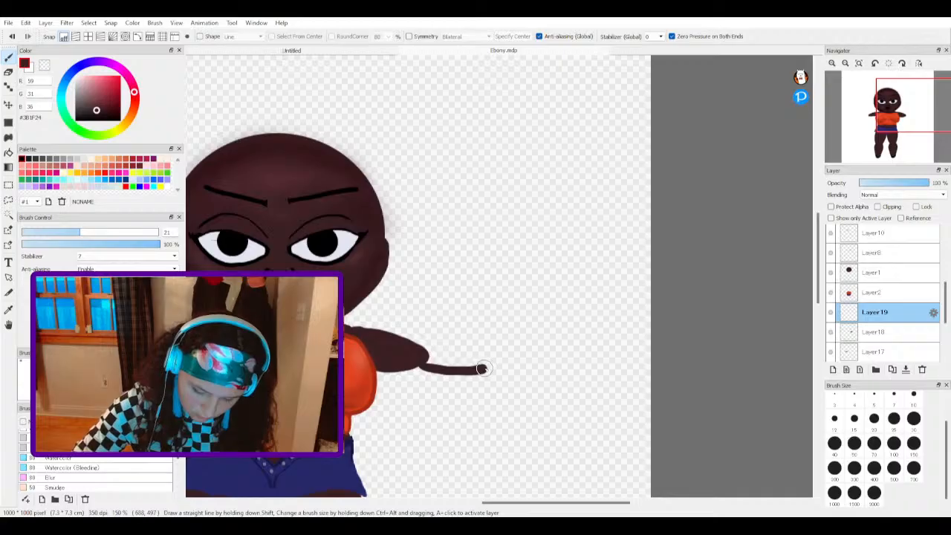
pyautogui.moveTo(433, 350)
pyautogui.mouseDown()
pyautogui.moveTo(497, 363)
pyautogui.moveTo(438, 361)
pyautogui.moveTo(484, 373)
pyautogui.mouseUp()
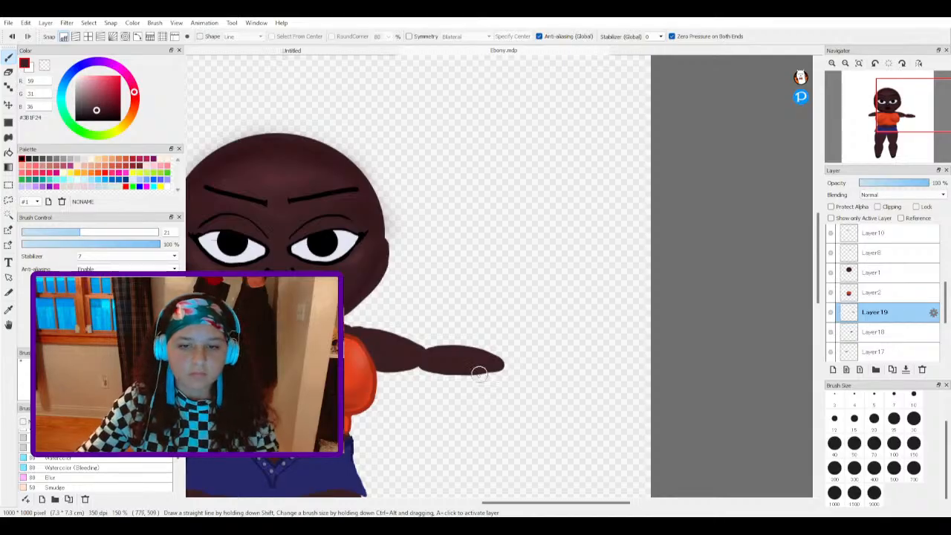
pyautogui.scroll(-3, 484, 373)
pyautogui.scroll(2, 438, 412)
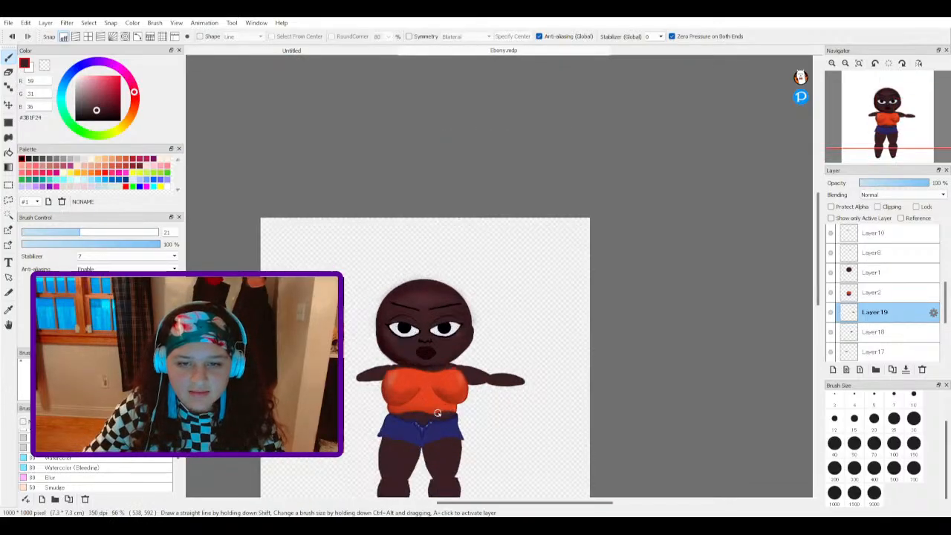
pyautogui.scroll(-4, 427, 427)
pyautogui.scroll(2, 414, 442)
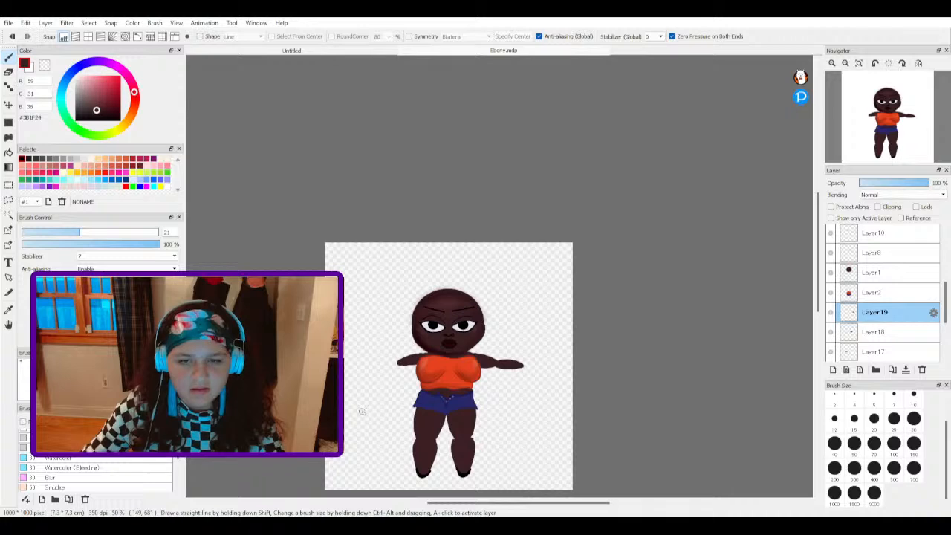
# Step: Transform the forearm on Layer19, shifting it about 15 px inward and 2 px up to overlap the upper arm
pyautogui.scroll(2, 501, 380)
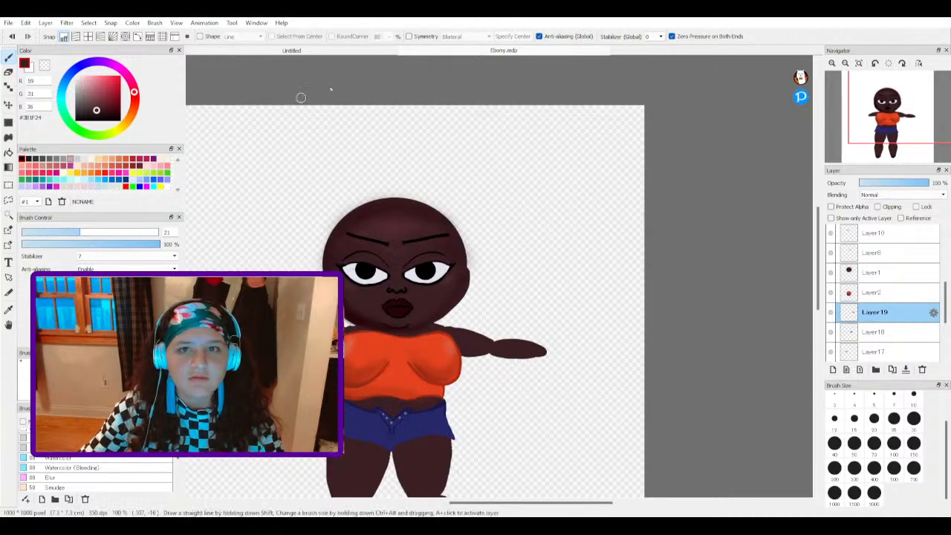
pyautogui.press('m')
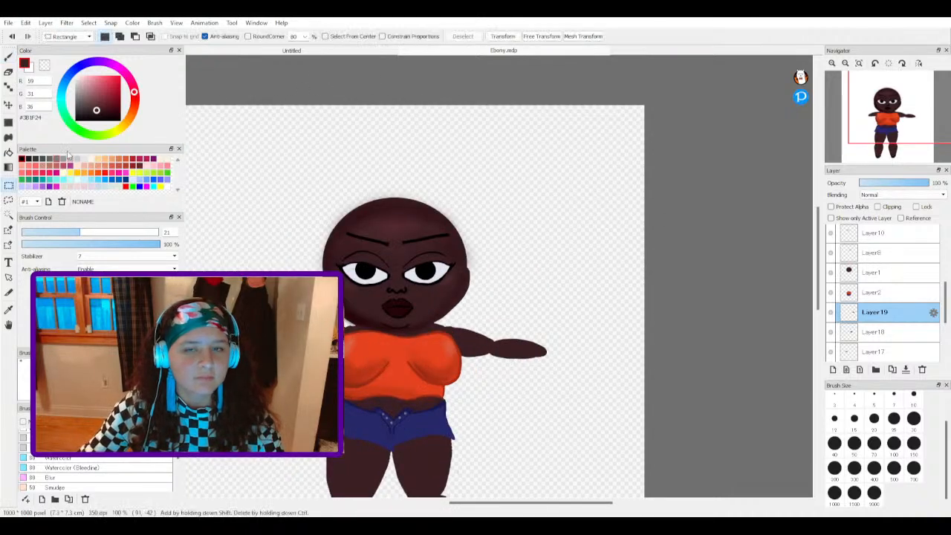
pyautogui.click(503, 37)
pyautogui.moveTo(522, 349); pyautogui.dragTo(514, 348)
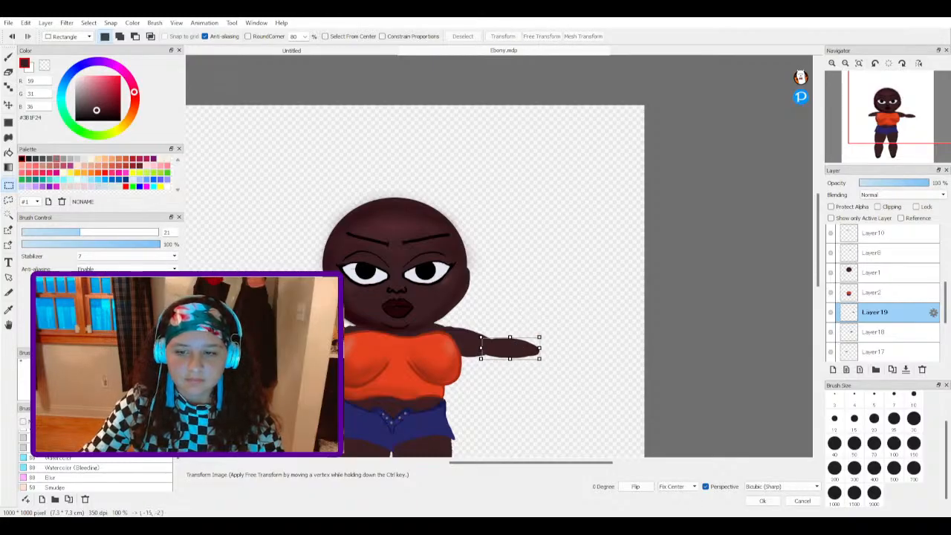
pyautogui.click(762, 500)
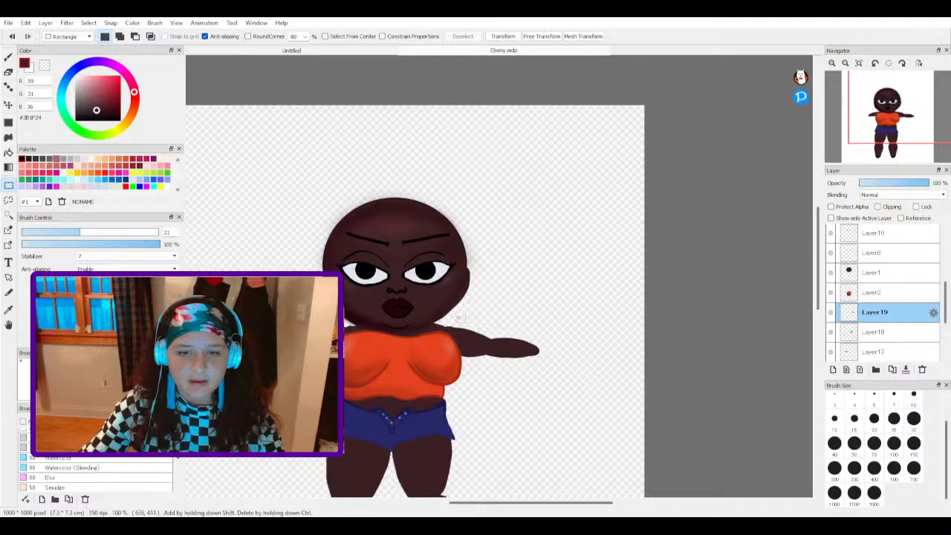
# Step: Duplicate the forearm layer, flip the copy horizontally and place it at the end of the left-hand upper arm
pyautogui.hotkey('ctrl', 'shift', 'n')
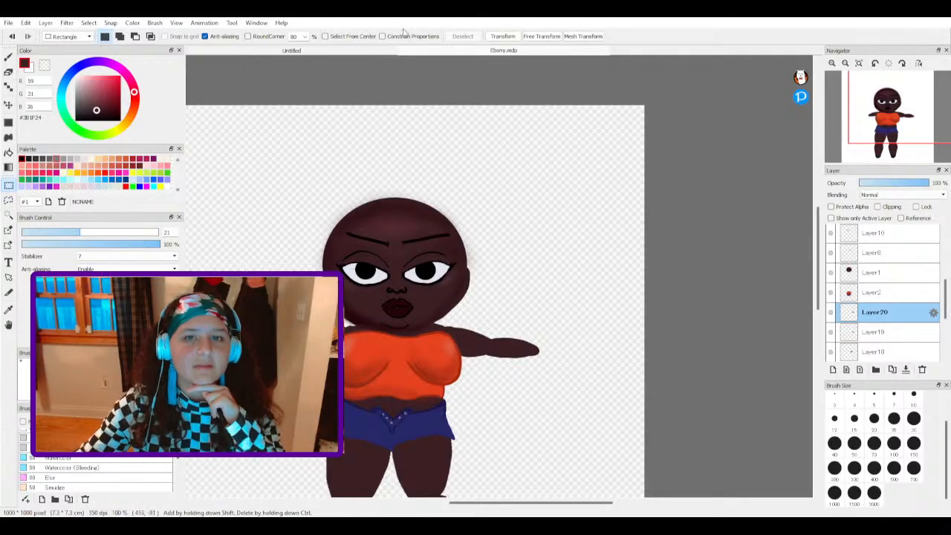
pyautogui.click(502, 35)
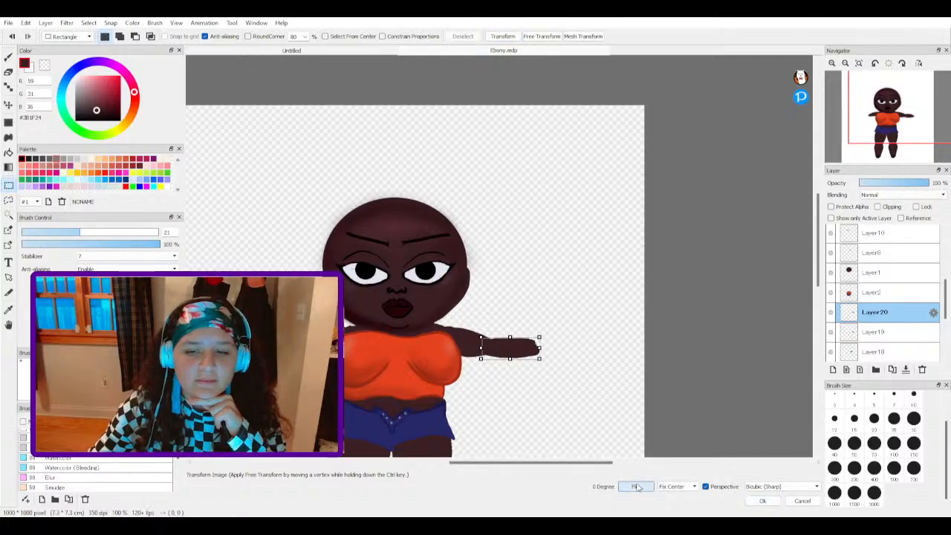
pyautogui.moveTo(512, 352); pyautogui.dragTo(224, 360)
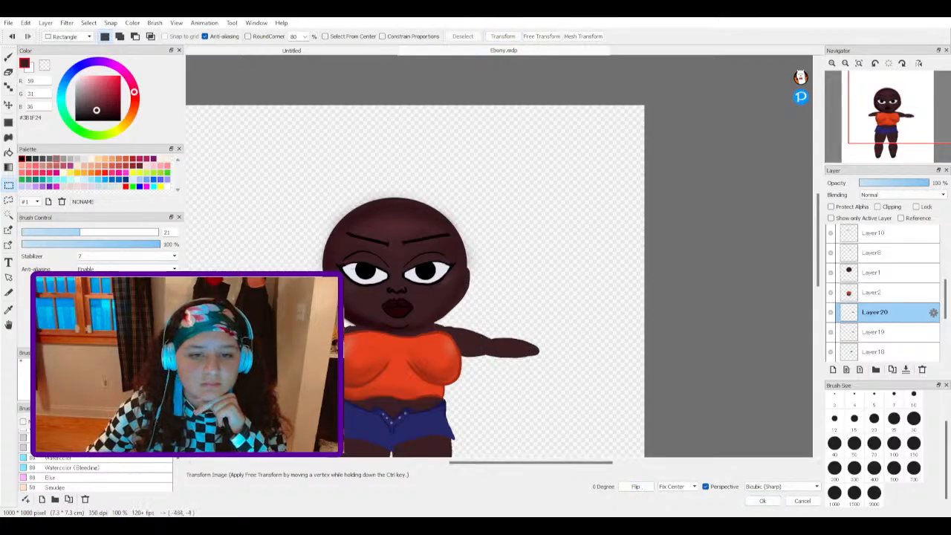
pyautogui.click(762, 500)
pyautogui.scroll(2, 483, 423)
pyautogui.scroll(-3, 483, 423)
pyautogui.scroll(2, 483, 423)
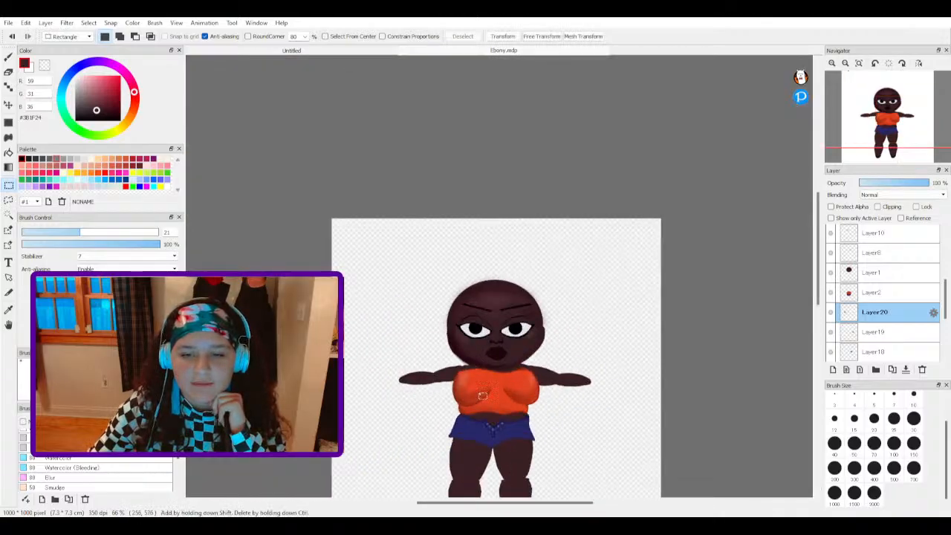
pyautogui.click(829, 316)
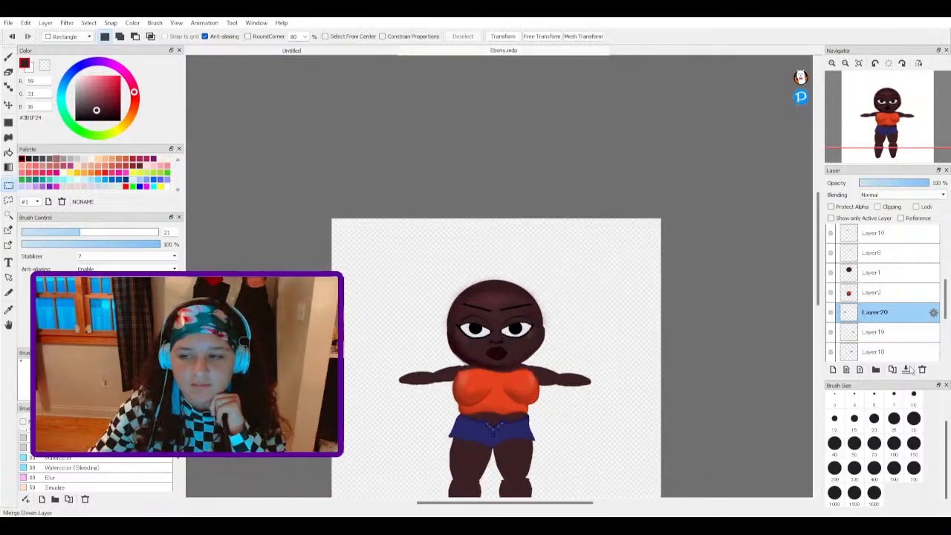
# Step: Add a new layer above Layer20 and paint a solid round dark brown hand at the end of the left-hand forearm
pyautogui.click(832, 369)
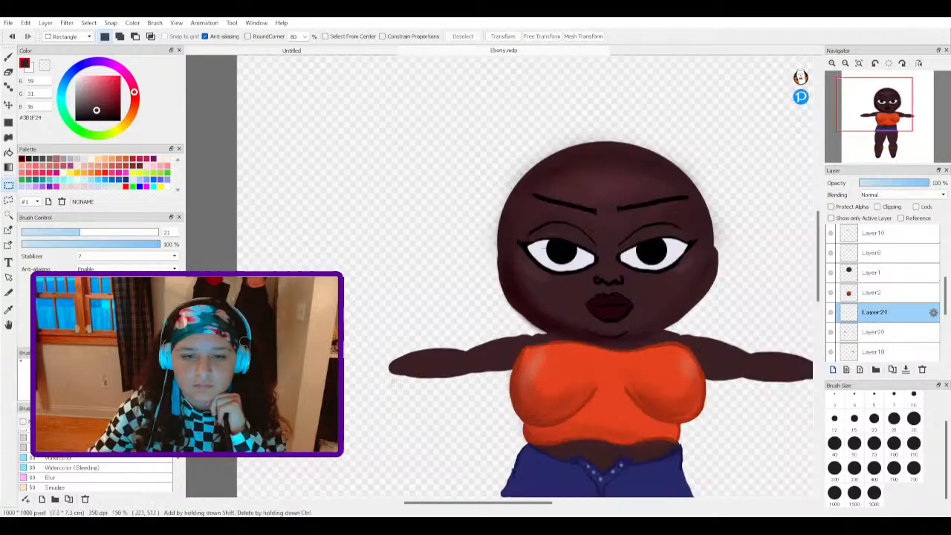
pyautogui.scroll(2, 407, 383)
pyautogui.click(8, 56)
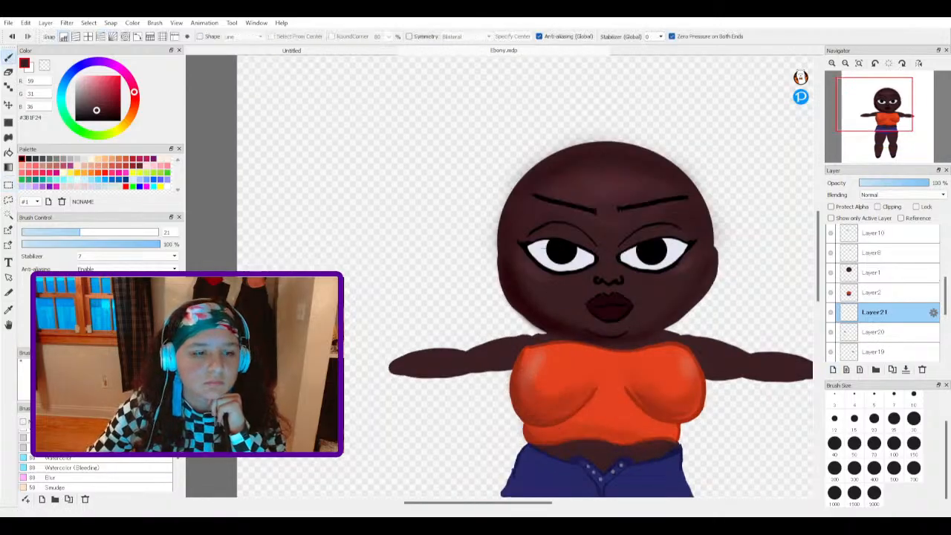
pyautogui.scroll(2, 377, 352)
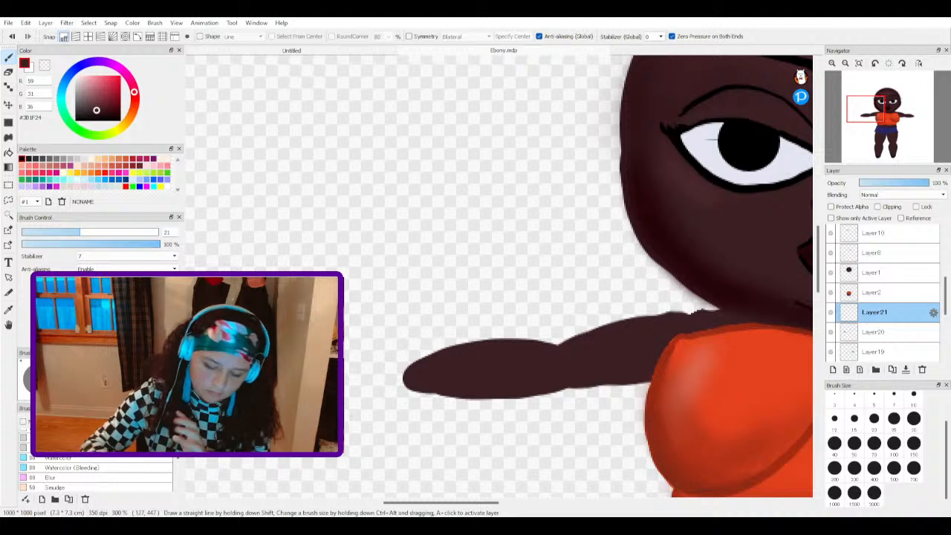
pyautogui.moveTo(403, 376)
pyautogui.mouseDown()
pyautogui.moveTo(387, 405)
pyautogui.moveTo(363, 393)
pyautogui.moveTo(372, 358)
pyautogui.moveTo(400, 380)
pyautogui.moveTo(369, 382)
pyautogui.moveTo(380, 391)
pyautogui.moveTo(405, 382)
pyautogui.moveTo(405, 397)
pyautogui.moveTo(389, 408)
pyautogui.moveTo(357, 395)
pyautogui.moveTo(355, 366)
pyautogui.moveTo(376, 351)
pyautogui.moveTo(399, 376)
pyautogui.mouseUp()
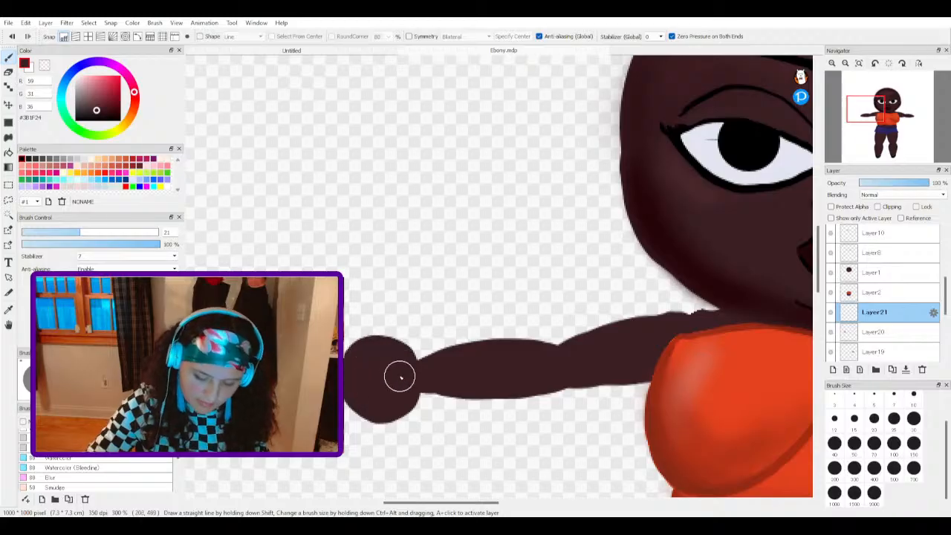
pyautogui.scroll(-5, 367, 378)
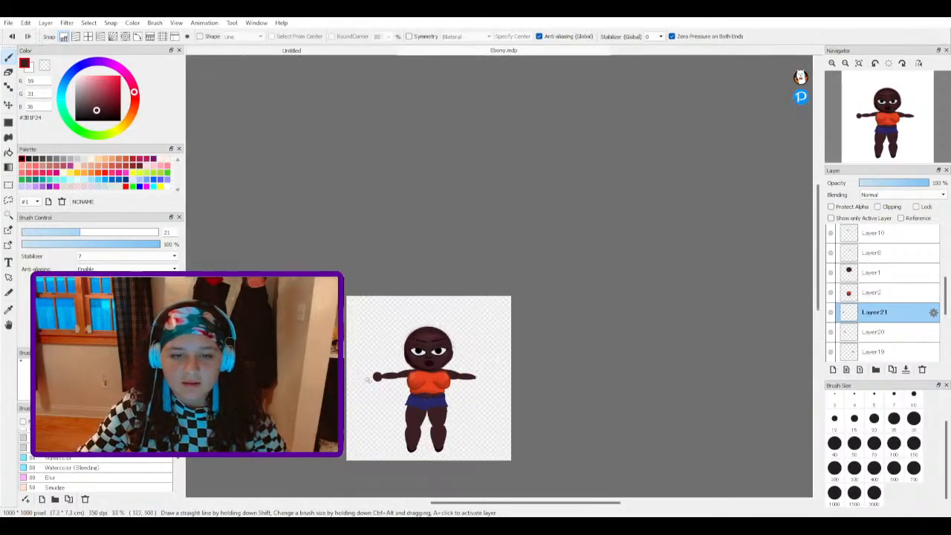
# Step: Add a new layer above Layer21 and paint a solid round dark brown hand at the end of the right-hand forearm
pyautogui.scroll(3, 466, 372)
pyautogui.scroll(2, 466, 372)
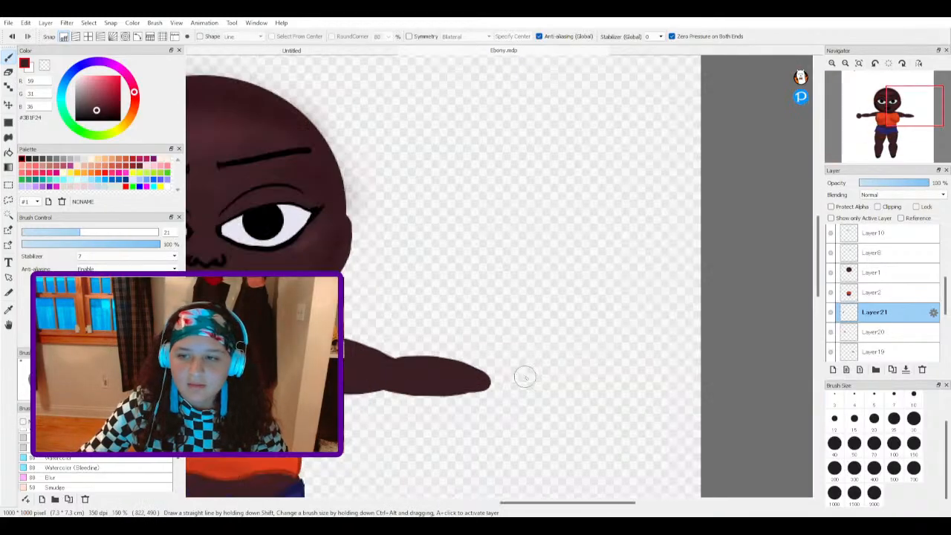
pyautogui.click(833, 369)
pyautogui.scroll(2, 580, 390)
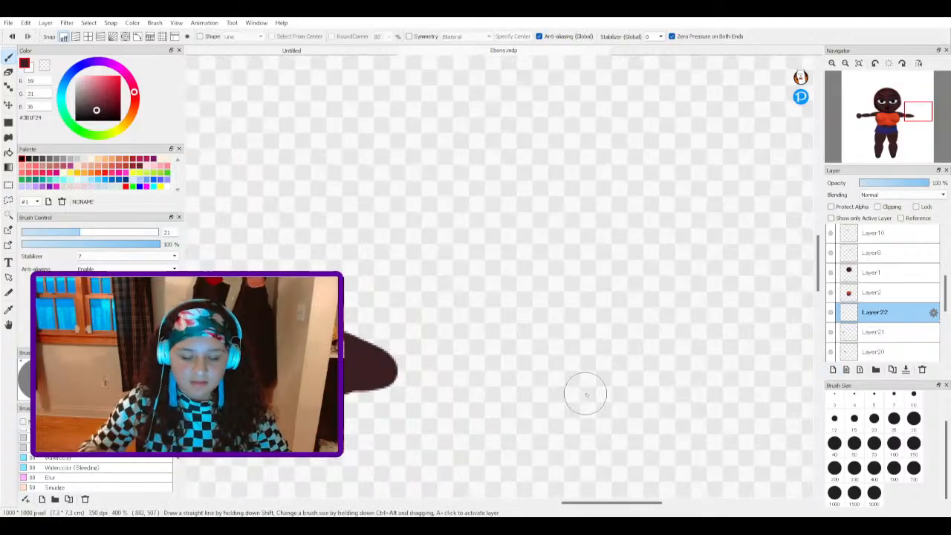
pyautogui.moveTo(385, 401)
pyautogui.mouseDown()
pyautogui.moveTo(384, 336)
pyautogui.moveTo(416, 325)
pyautogui.moveTo(454, 346)
pyautogui.moveTo(459, 388)
pyautogui.moveTo(401, 402)
pyautogui.moveTo(428, 350)
pyautogui.moveTo(428, 372)
pyautogui.moveTo(382, 394)
pyautogui.moveTo(407, 412)
pyautogui.moveTo(373, 378)
pyautogui.mouseUp()
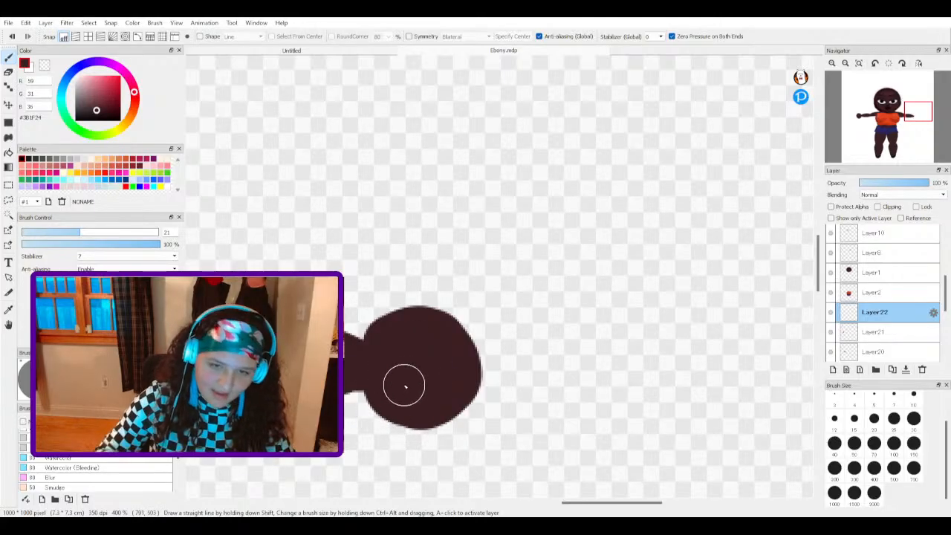
pyautogui.scroll(-4, 405, 384)
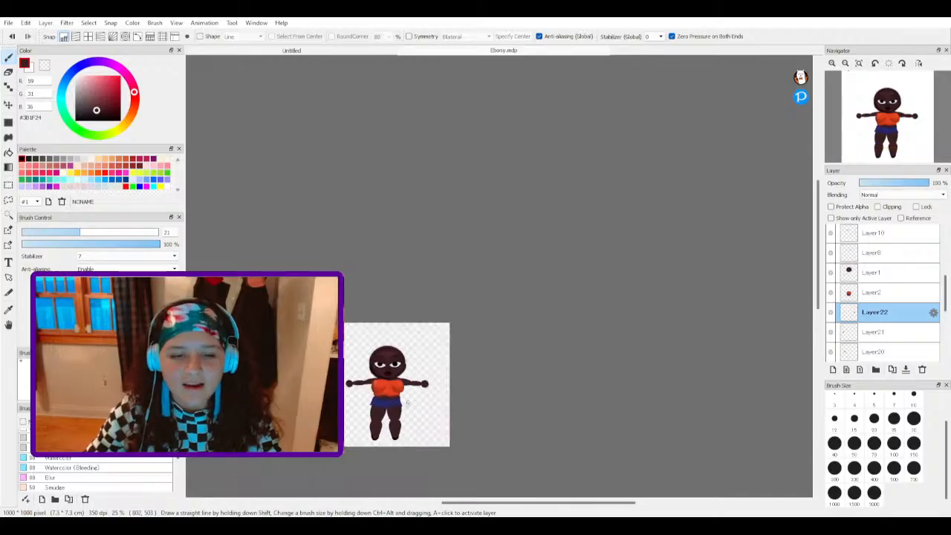
# Step: Hide and show Layer1 to check which part of the character it holds
pyautogui.scroll(1, 360, 390)
pyautogui.scroll(-1, 414, 426)
pyautogui.scroll(1, 414, 426)
pyautogui.scroll(1, 407, 349)
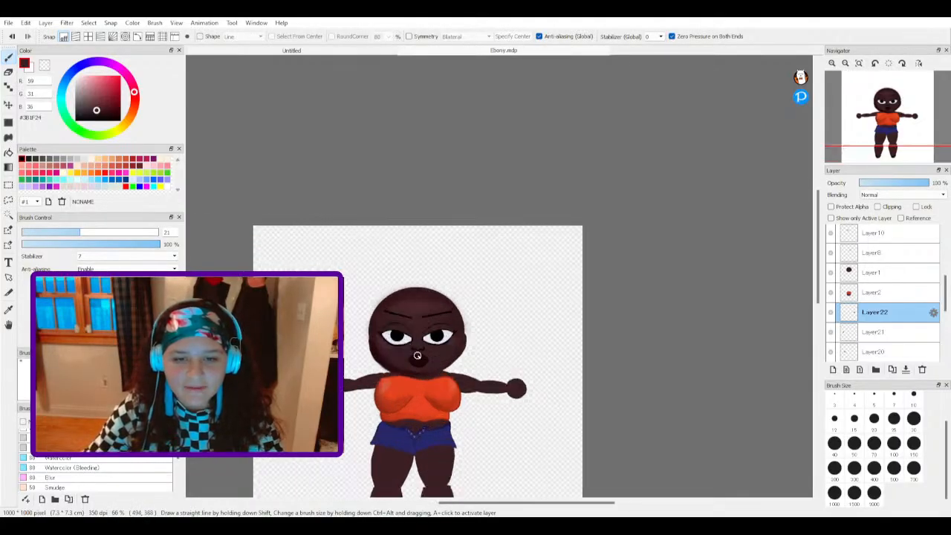
pyautogui.click(874, 292)
pyautogui.click(831, 273)
pyautogui.click(830, 272)
pyautogui.click(830, 273)
pyautogui.click(831, 273)
# Step: Add a new layer just above the reference image layer 1000003986.png and draw a wavy black (#000000) hair outline around the head
pyautogui.scroll(-3, 863, 326)
pyautogui.scroll(-2, 863, 343)
pyautogui.click(872, 351)
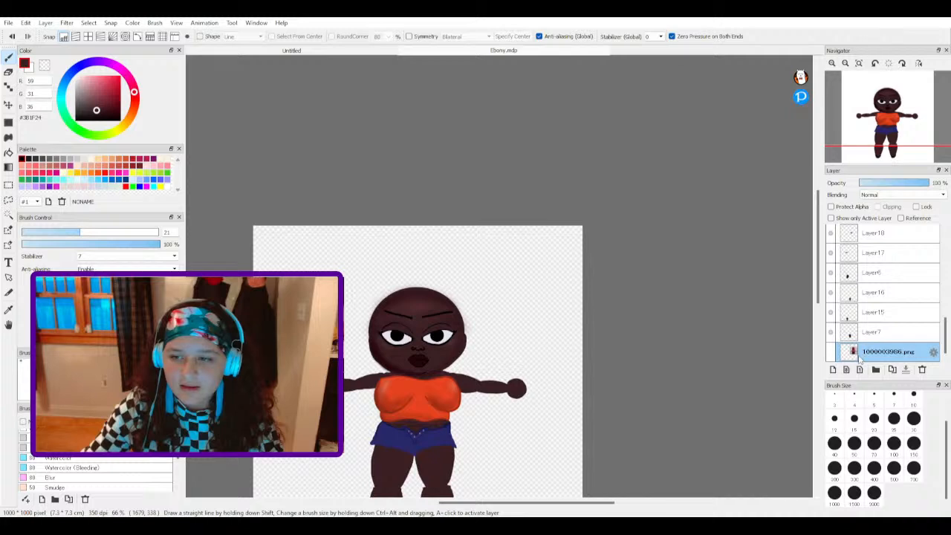
pyautogui.moveTo(97, 112); pyautogui.dragTo(55, 141)
pyautogui.scroll(1, 380, 384)
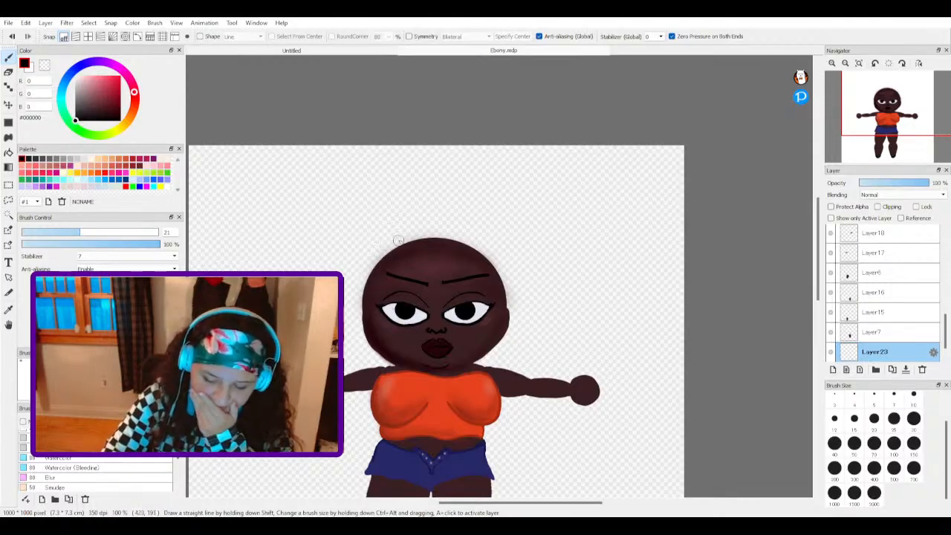
pyautogui.moveTo(398, 241)
pyautogui.mouseDown()
pyautogui.moveTo(361, 261)
pyautogui.moveTo(346, 314)
pyautogui.moveTo(353, 356)
pyautogui.moveTo(507, 358)
pyautogui.moveTo(520, 290)
pyautogui.moveTo(503, 256)
pyautogui.moveTo(456, 235)
pyautogui.moveTo(384, 237)
pyautogui.mouseUp()
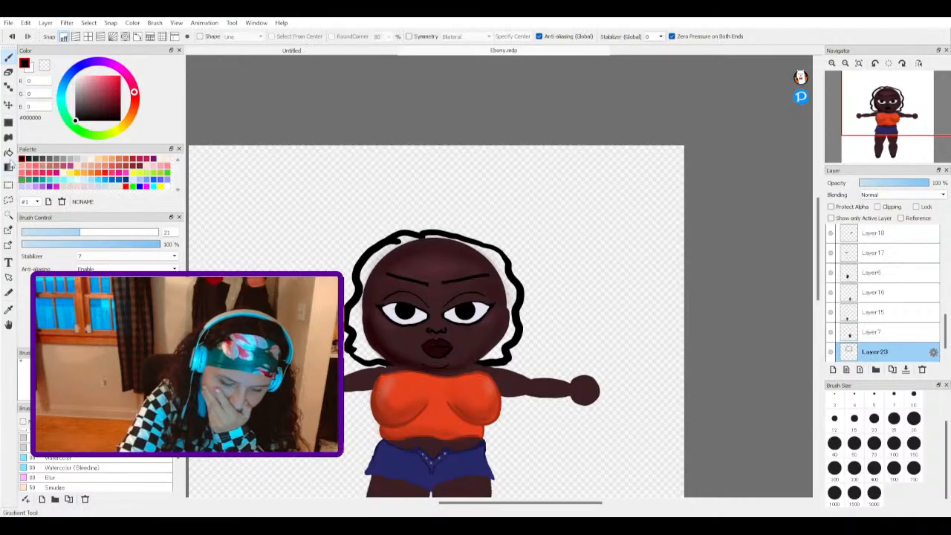
# Step: Bucket-fill the gap beside the left-hand cheek with black and move the hair outline off the head onto blank canvas
pyautogui.click(8, 152)
pyautogui.click(363, 314)
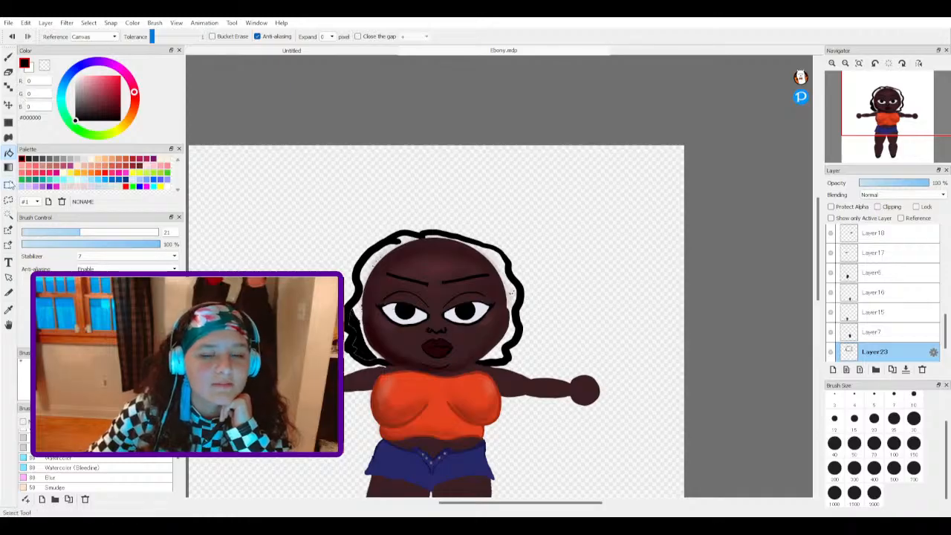
pyautogui.click(8, 184)
pyautogui.click(502, 36)
pyautogui.moveTo(471, 252); pyautogui.dragTo(620, 176)
pyautogui.click(762, 501)
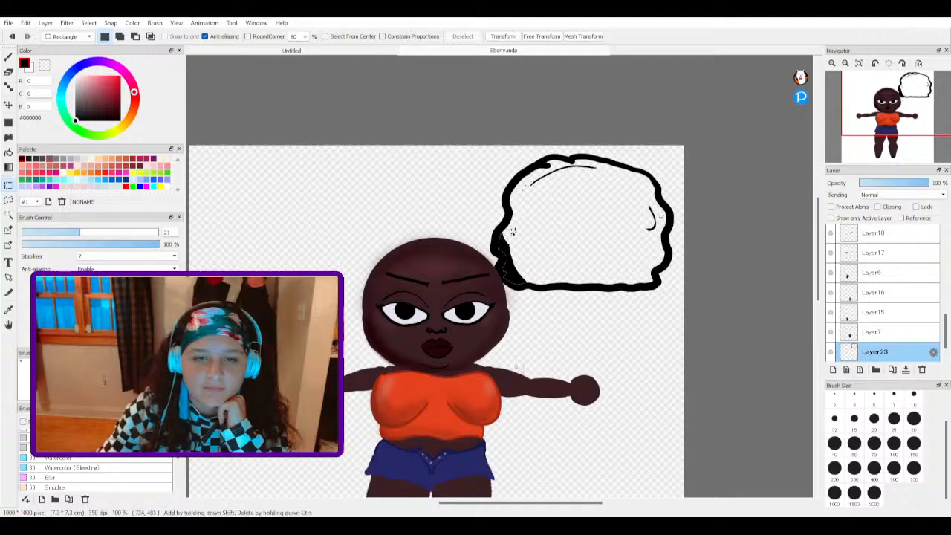
# Step: Fill the inside of the hair outline with black and paint over the thin unfilled gaps along its edges with the brush
pyautogui.click(8, 152)
pyautogui.click(594, 236)
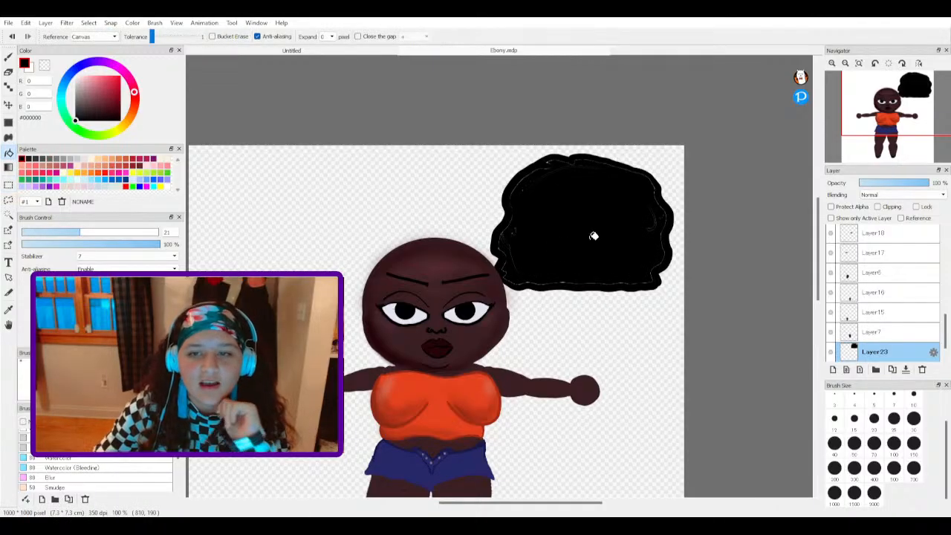
pyautogui.click(8, 56)
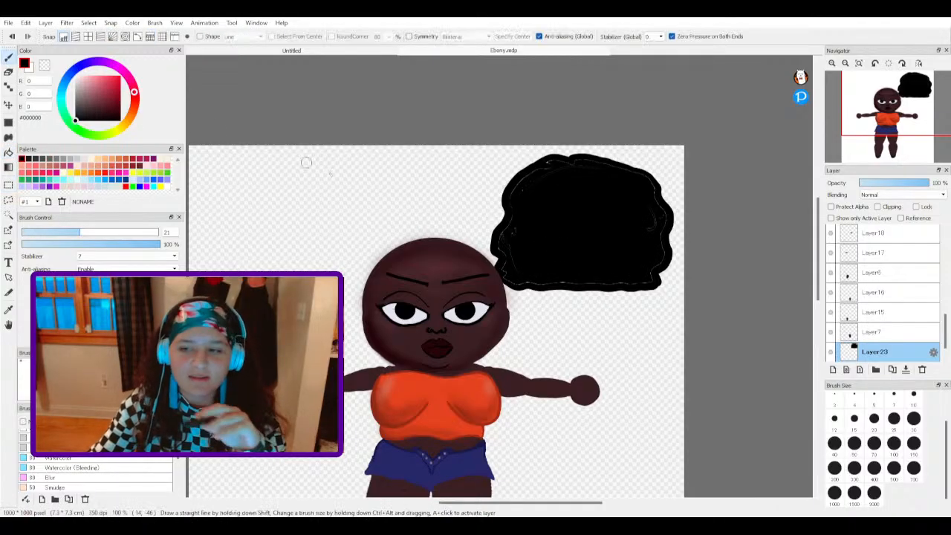
pyautogui.scroll(2, 663, 209)
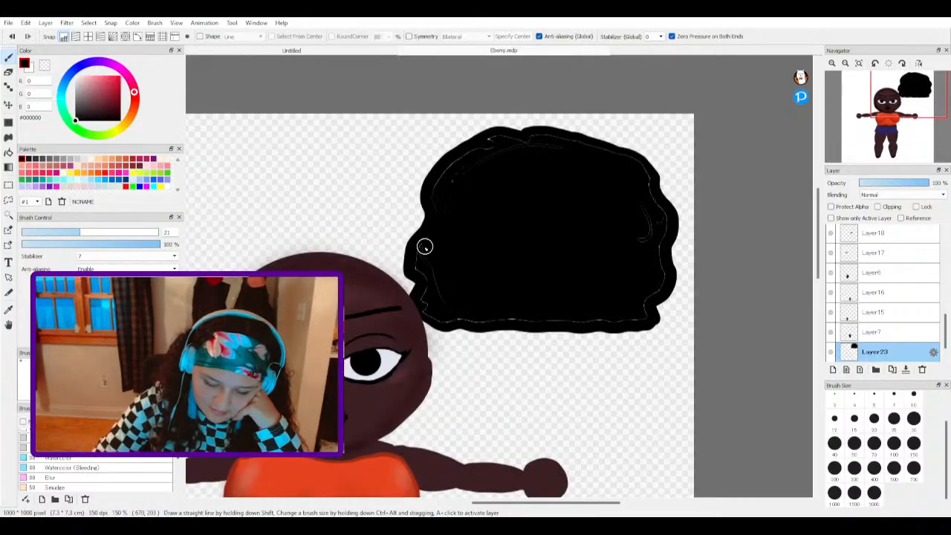
pyautogui.moveTo(422, 272)
pyautogui.mouseDown()
pyautogui.moveTo(438, 292)
pyautogui.moveTo(429, 303)
pyautogui.mouseUp()
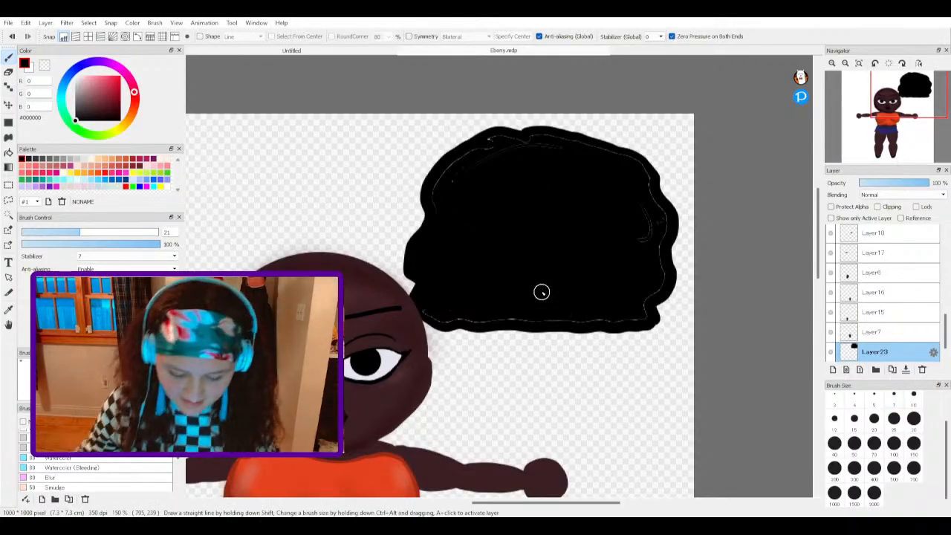
pyautogui.moveTo(420, 303)
pyautogui.mouseDown()
pyautogui.moveTo(460, 321)
pyautogui.moveTo(645, 318)
pyautogui.moveTo(660, 283)
pyautogui.moveTo(642, 211)
pyautogui.moveTo(664, 222)
pyautogui.moveTo(643, 173)
pyautogui.moveTo(606, 152)
pyautogui.moveTo(502, 142)
pyautogui.moveTo(453, 166)
pyautogui.moveTo(496, 144)
pyautogui.moveTo(457, 165)
pyautogui.moveTo(436, 199)
pyautogui.mouseUp()
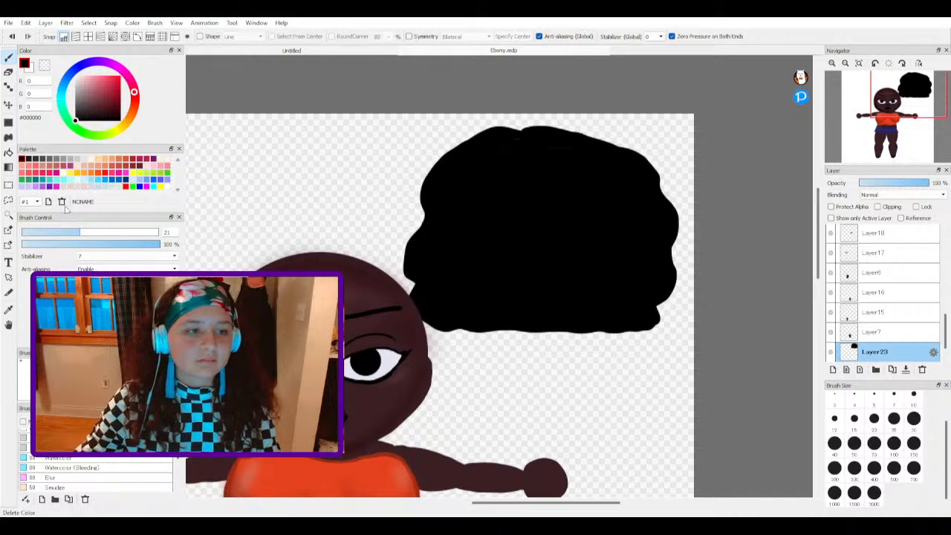
# Step: Select the solid black hair on Layer23, transform it back behind the head and enlarge it slightly to frame the face
pyautogui.click(8, 184)
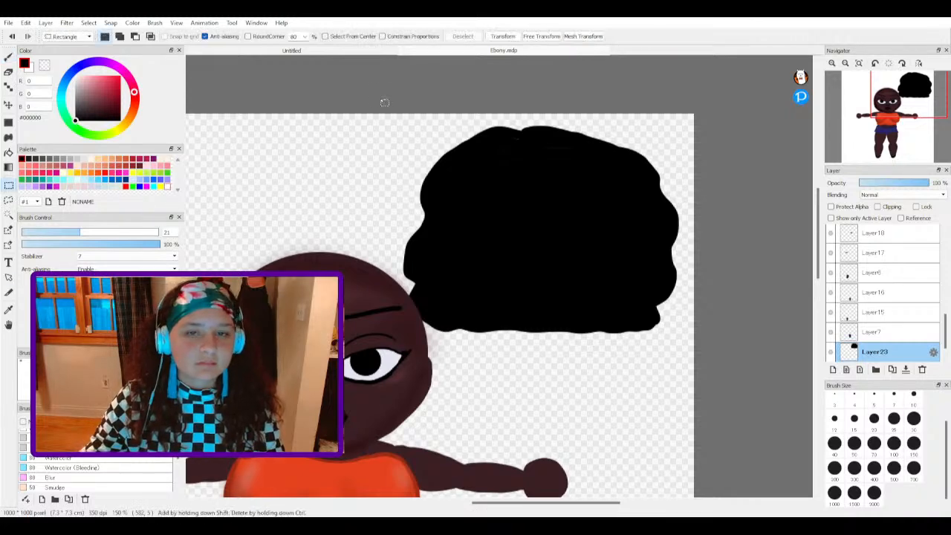
pyautogui.moveTo(360, 91); pyautogui.dragTo(678, 342)
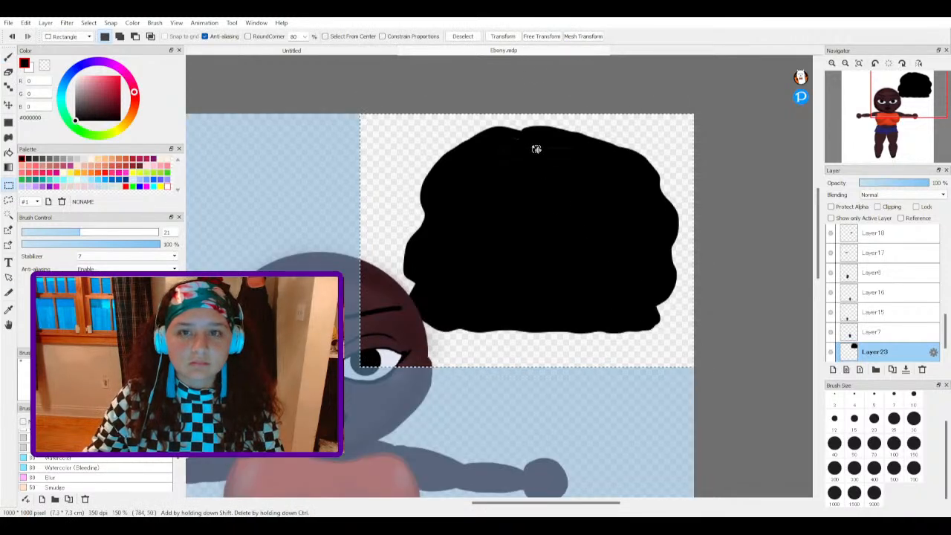
pyautogui.click(503, 36)
pyautogui.moveTo(527, 193); pyautogui.dragTo(305, 307)
pyautogui.moveTo(471, 225); pyautogui.dragTo(480, 221)
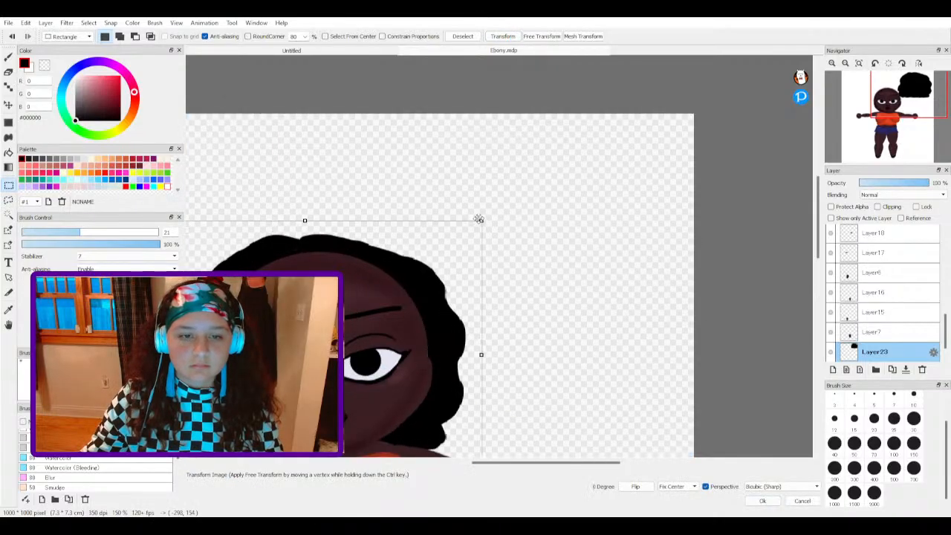
pyautogui.click(762, 500)
pyautogui.scroll(-5, 455, 383)
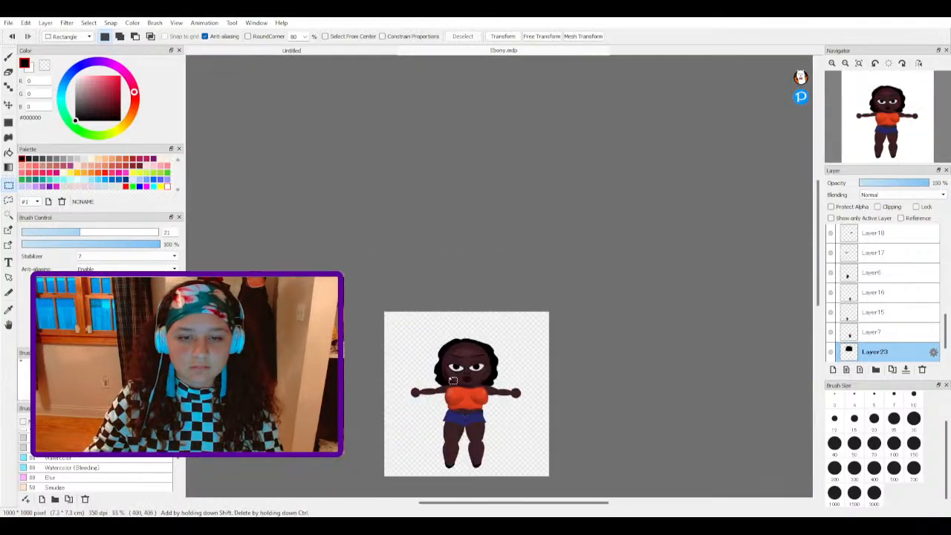
pyautogui.scroll(3, 455, 382)
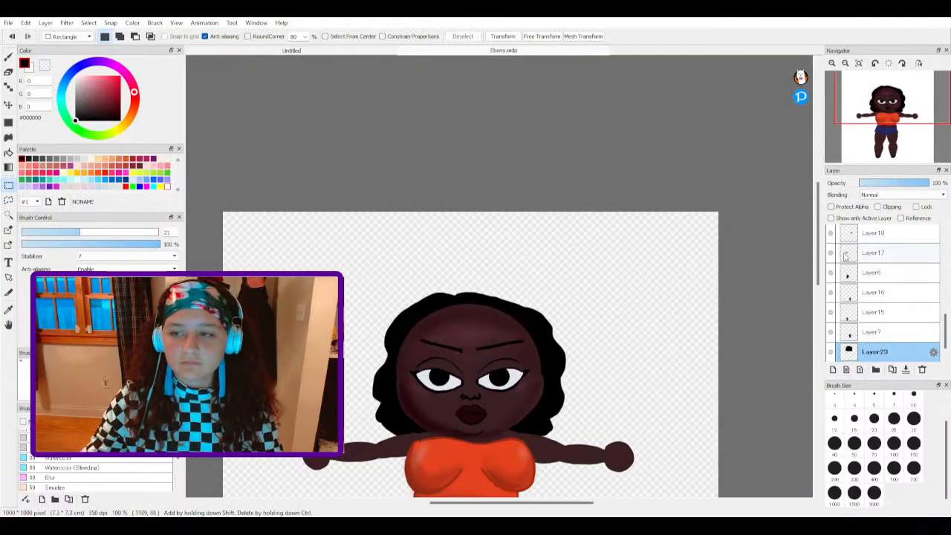
# Step: Add a new layer above Layer4 at the top of the layer stack and activate the Brush tool
pyautogui.scroll(5, 899, 279)
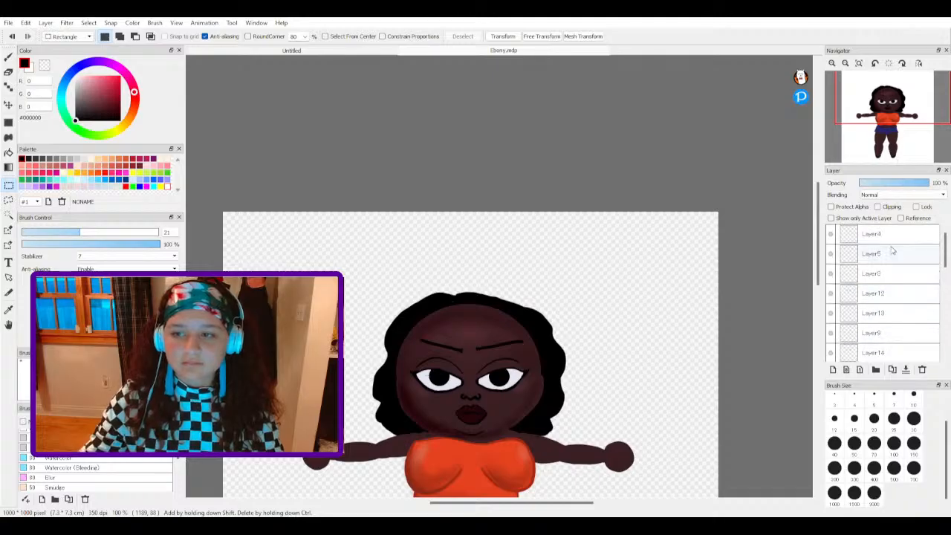
pyautogui.scroll(1, 893, 251)
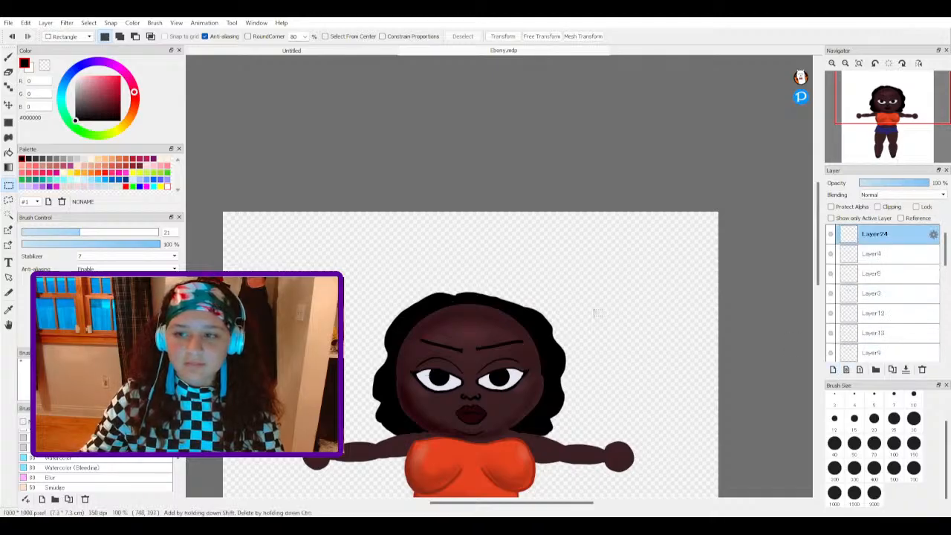
pyautogui.scroll(3, 487, 326)
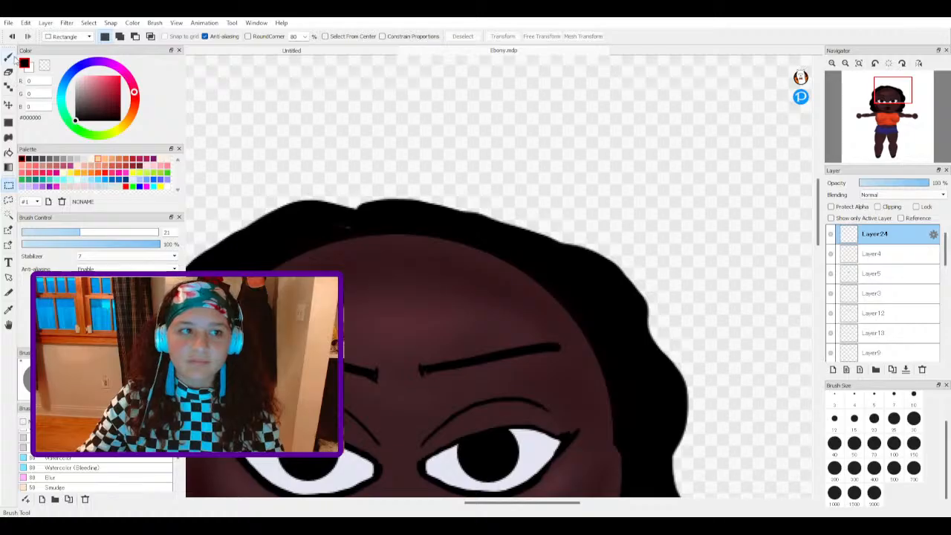
pyautogui.click(8, 56)
# Step: Try to paint solid black bangs across the character's forehead on the new layer
pyautogui.scroll(-4, 359, 280)
pyautogui.scroll(3, 360, 281)
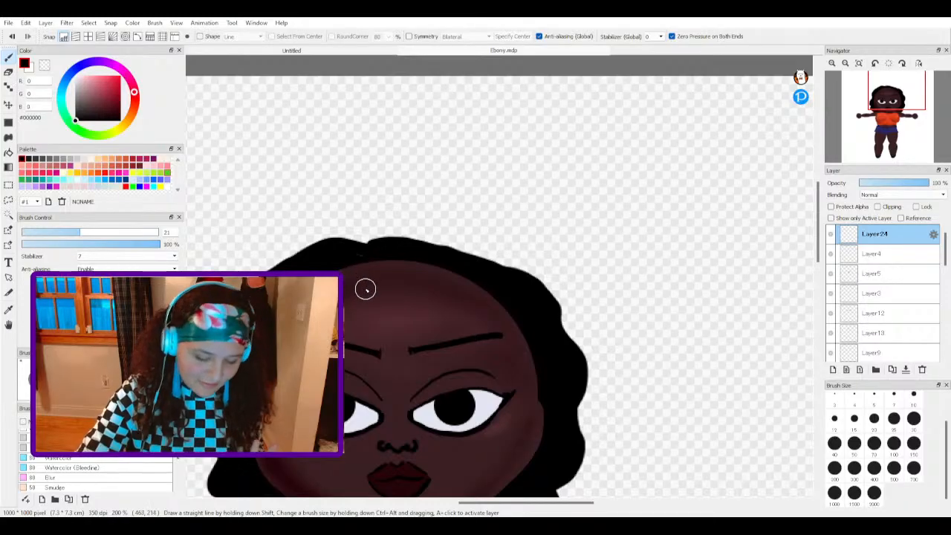
pyautogui.moveTo(362, 288)
pyautogui.mouseDown()
pyautogui.moveTo(387, 306)
pyautogui.moveTo(484, 311)
pyautogui.mouseUp()
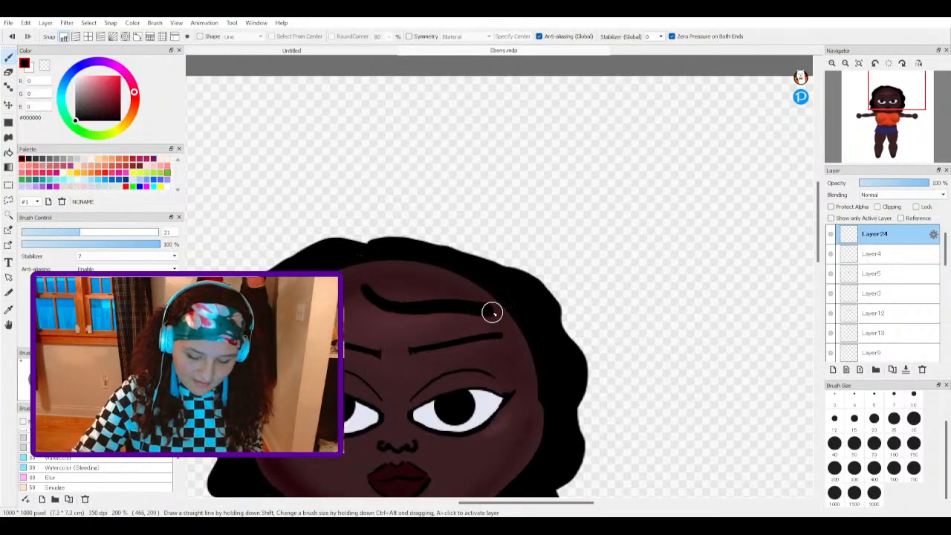
pyautogui.moveTo(403, 258); pyautogui.dragTo(345, 265)
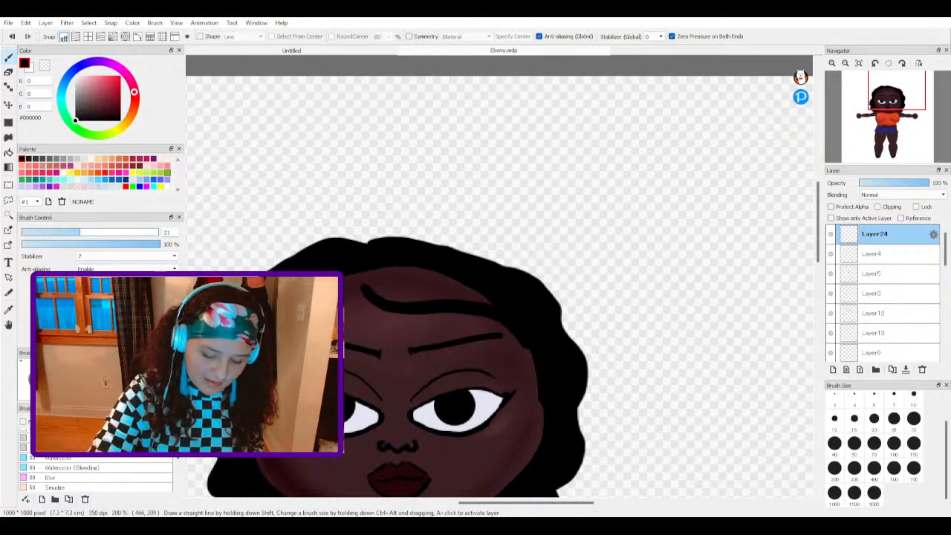
pyautogui.moveTo(346, 303)
pyautogui.mouseDown()
pyautogui.moveTo(382, 306)
pyautogui.moveTo(367, 295)
pyautogui.moveTo(388, 293)
pyautogui.moveTo(378, 277)
pyautogui.moveTo(409, 273)
pyautogui.moveTo(469, 292)
pyautogui.mouseUp()
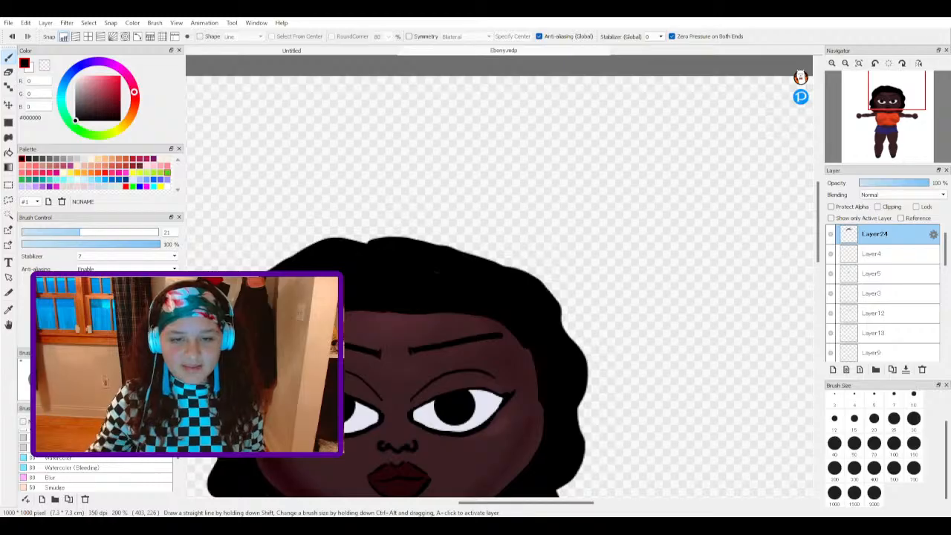
pyautogui.scroll(-3, 219, 341)
pyautogui.scroll(3, 219, 341)
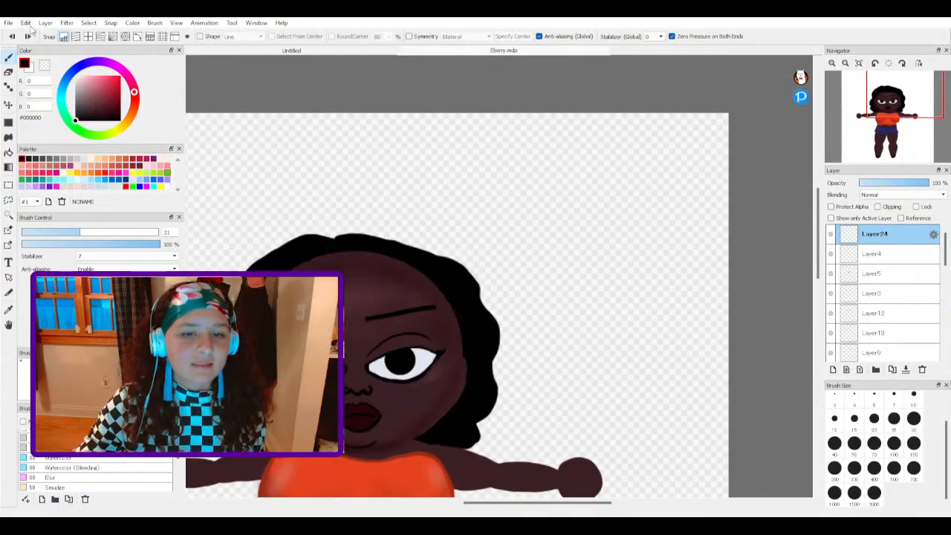
# Step: Paint a black front hairline on Layer24 that sweeps from a central part down both sides of the forehead
pyautogui.scroll(1, 394, 299)
pyautogui.scroll(-3, 395, 298)
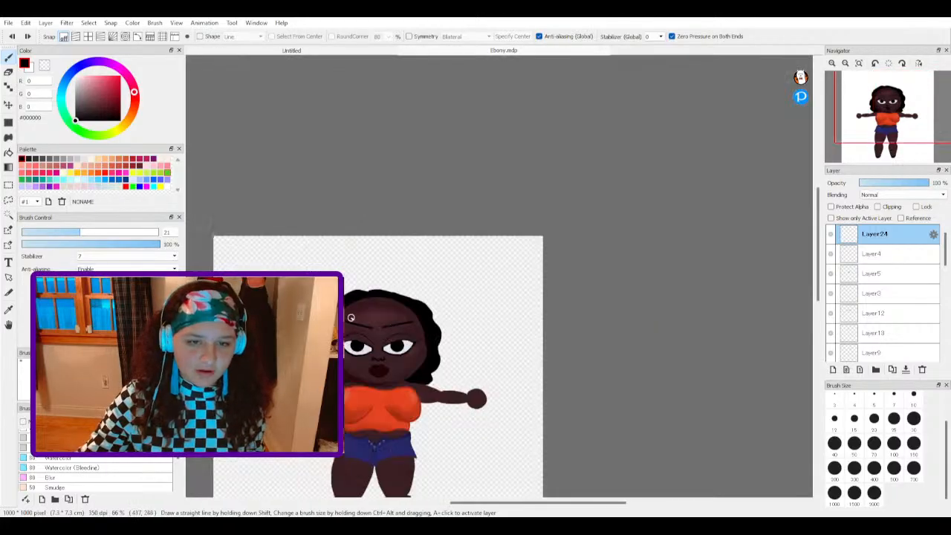
pyautogui.scroll(3, 353, 320)
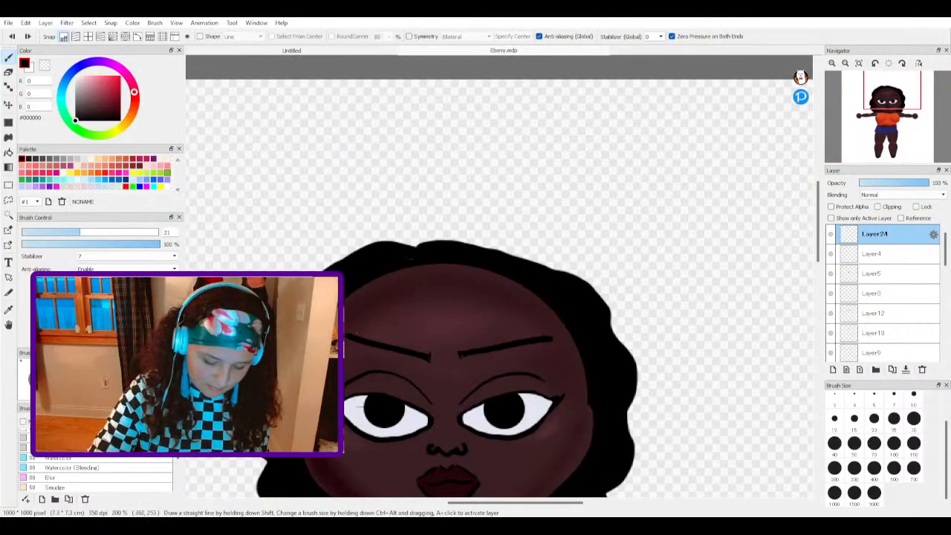
pyautogui.moveTo(356, 332)
pyautogui.mouseDown()
pyautogui.moveTo(391, 292)
pyautogui.moveTo(463, 265)
pyautogui.mouseUp()
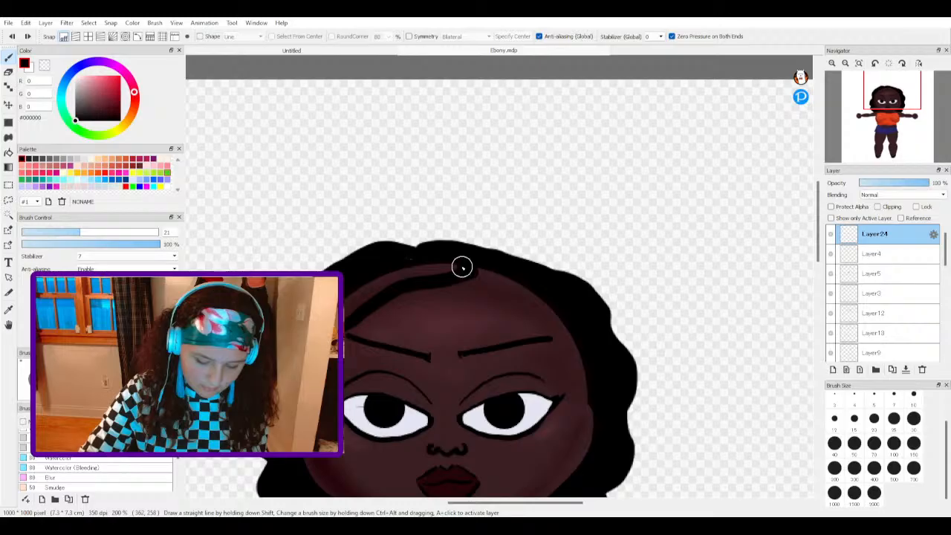
pyautogui.moveTo(404, 269)
pyautogui.mouseDown()
pyautogui.moveTo(349, 306)
pyautogui.moveTo(379, 285)
pyautogui.moveTo(476, 261)
pyautogui.moveTo(492, 301)
pyautogui.moveTo(561, 321)
pyautogui.moveTo(586, 349)
pyautogui.moveTo(564, 315)
pyautogui.moveTo(481, 273)
pyautogui.moveTo(523, 301)
pyautogui.mouseUp()
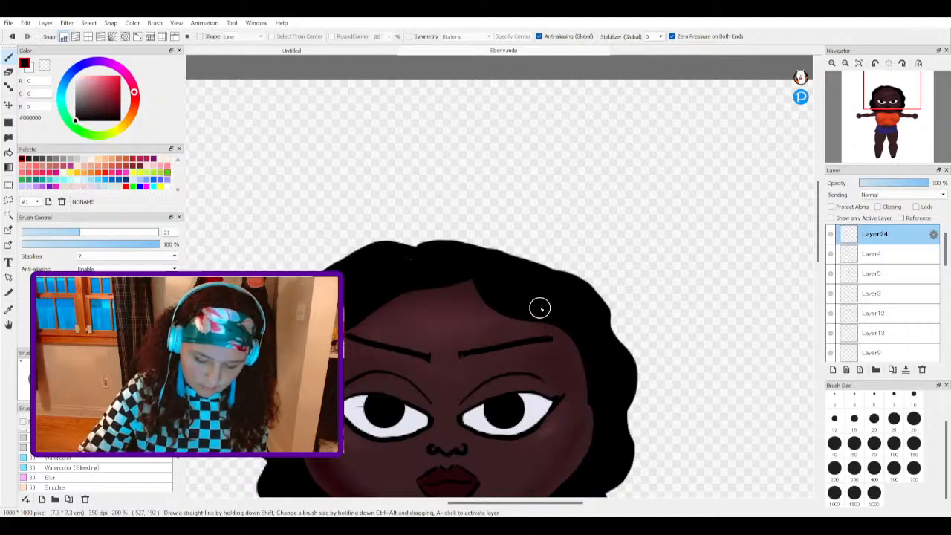
# Step: Reduce the brush size to 7.3 and draw thin black strands along both sides of the hairline
pyautogui.click(42, 234)
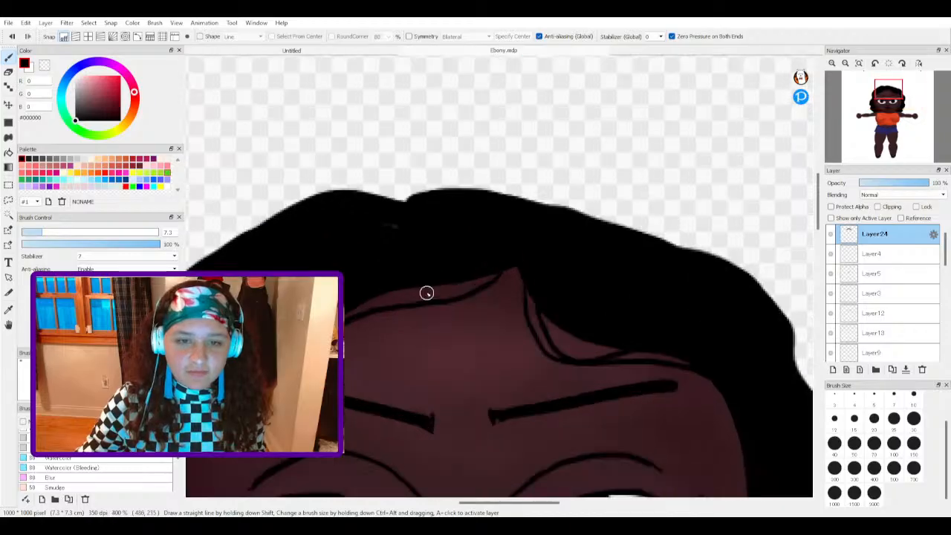
pyautogui.scroll(2, 428, 291)
pyautogui.moveTo(351, 334)
pyautogui.mouseDown()
pyautogui.moveTo(459, 312)
pyautogui.moveTo(520, 266)
pyautogui.mouseUp()
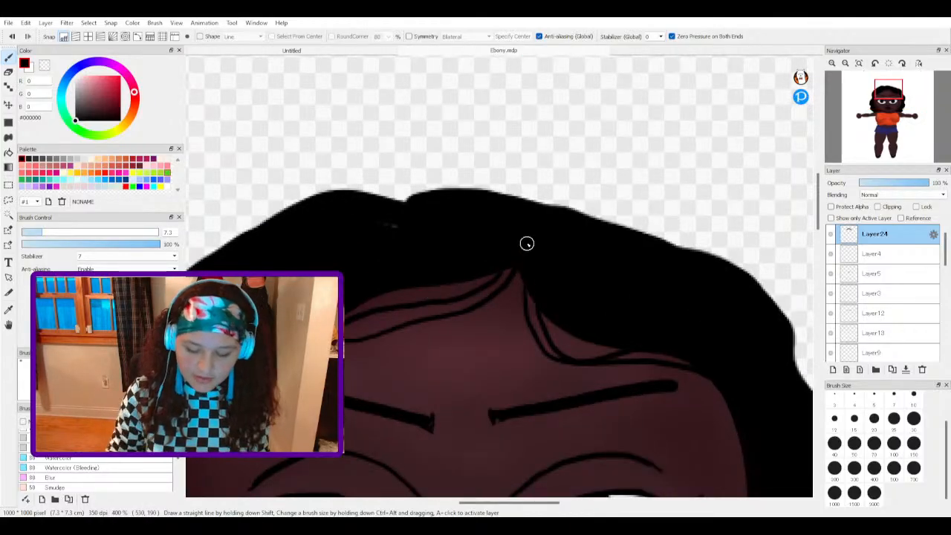
pyautogui.scroll(-6, 526, 243)
pyautogui.scroll(4, 460, 262)
pyautogui.scroll(1, 460, 263)
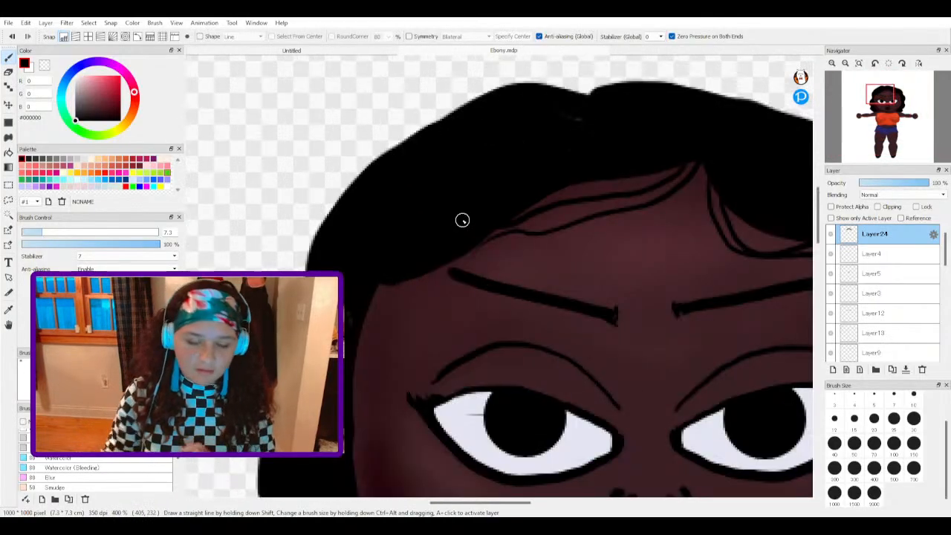
pyautogui.moveTo(471, 245)
pyautogui.mouseDown()
pyautogui.moveTo(424, 297)
pyautogui.moveTo(367, 305)
pyautogui.moveTo(377, 310)
pyautogui.moveTo(374, 294)
pyautogui.moveTo(399, 284)
pyautogui.moveTo(433, 281)
pyautogui.moveTo(483, 224)
pyautogui.mouseUp()
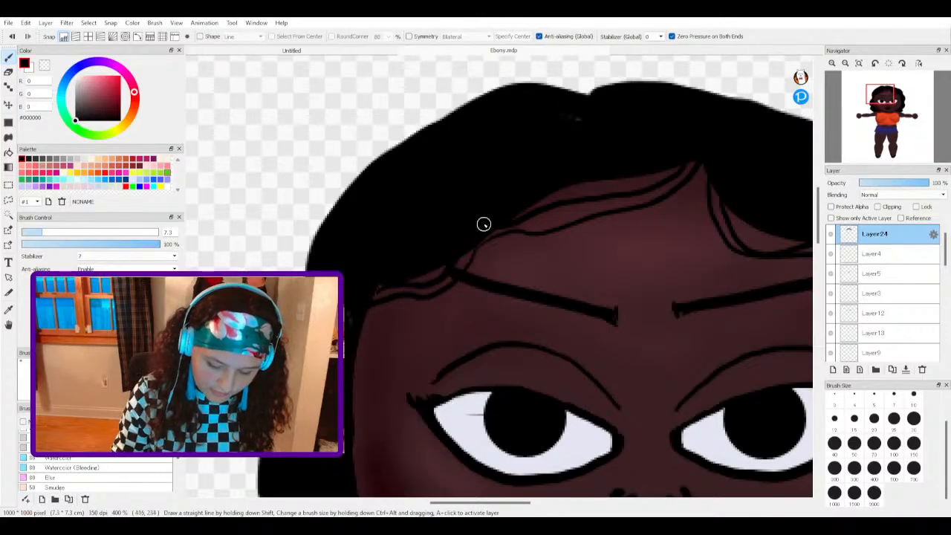
# Step: Examine the whole character from various distances and compare it with the front hair layer on and off
pyautogui.scroll(-5, 444, 322)
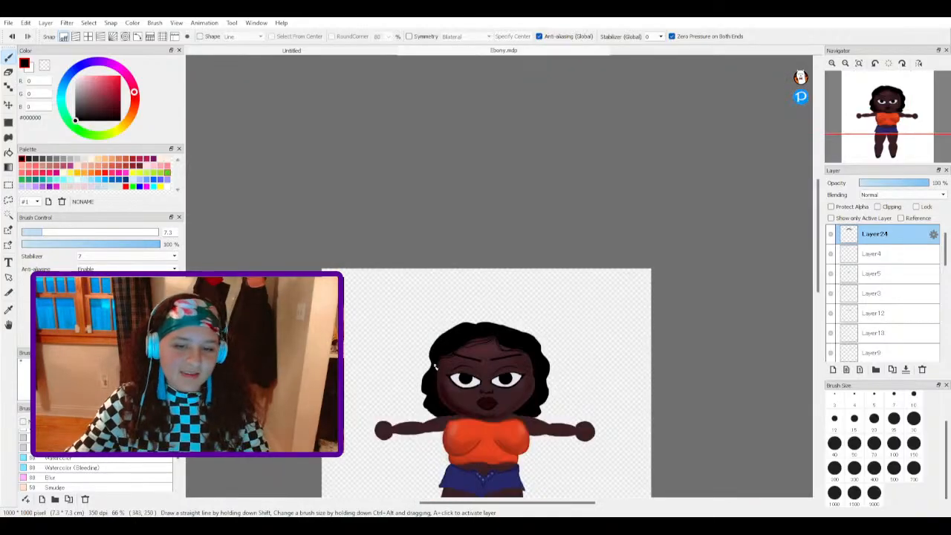
pyautogui.scroll(-1, 442, 331)
pyautogui.scroll(-1, 410, 414)
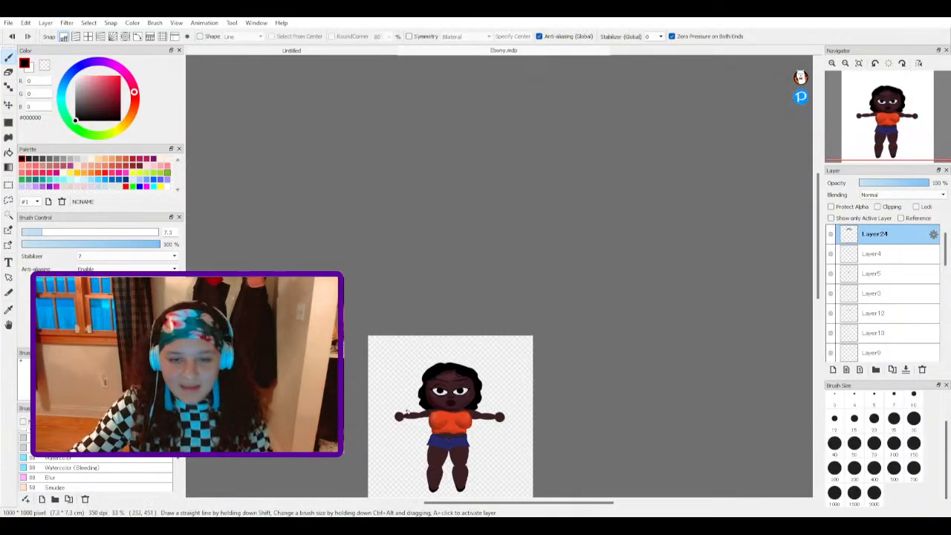
pyautogui.scroll(3, 435, 428)
pyautogui.scroll(-5, 431, 445)
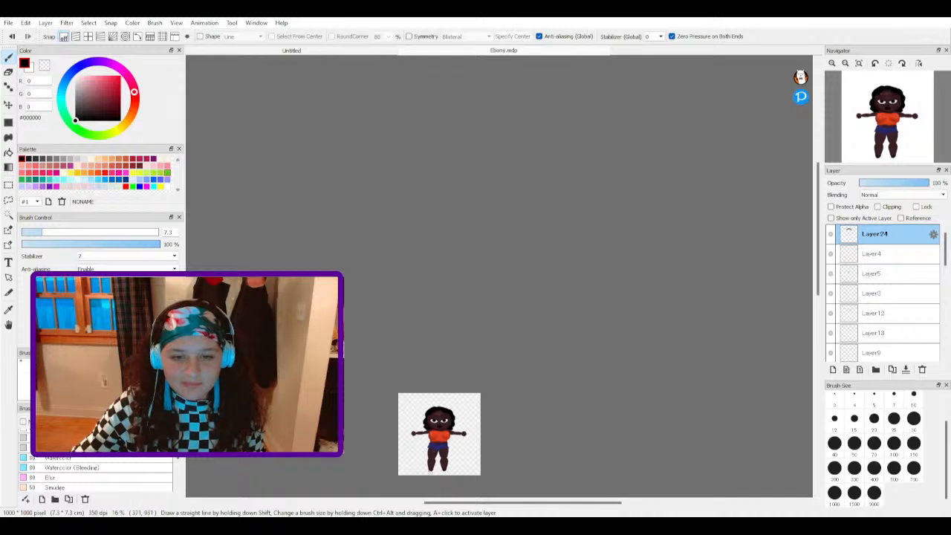
pyautogui.scroll(3, 429, 476)
pyautogui.scroll(1, 429, 475)
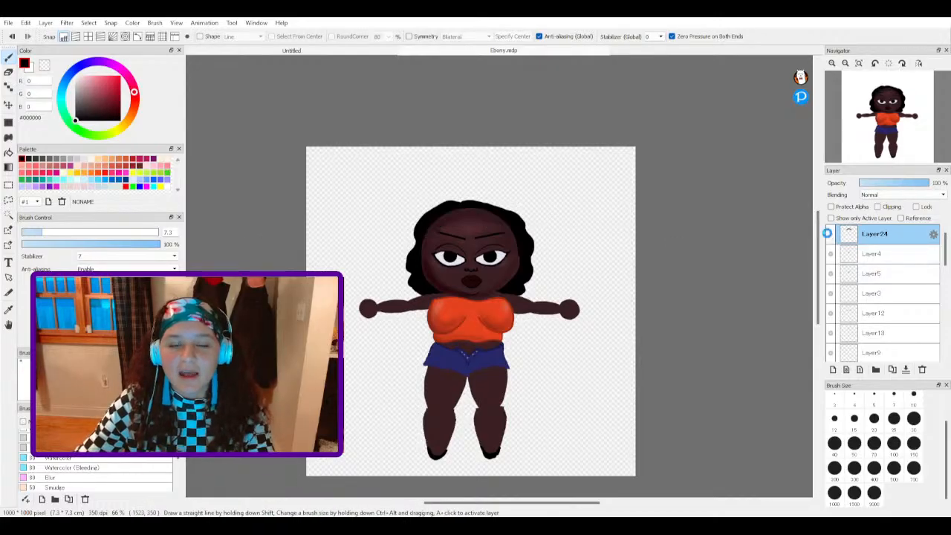
pyautogui.click(828, 235)
# Step: Hide the head layer Layer1, the torso layer Layer2, and the arm layers below them
pyautogui.scroll(-5, 846, 282)
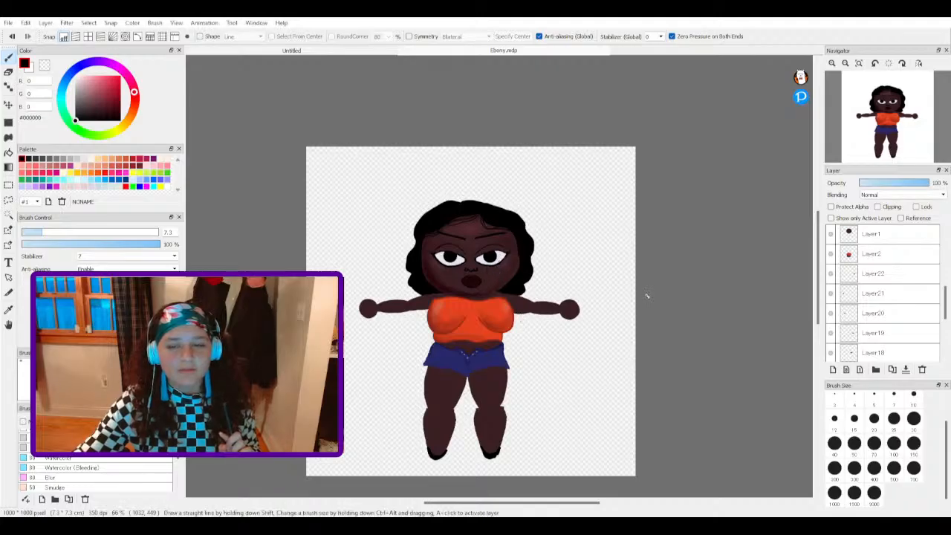
pyautogui.click(831, 233)
pyautogui.click(831, 253)
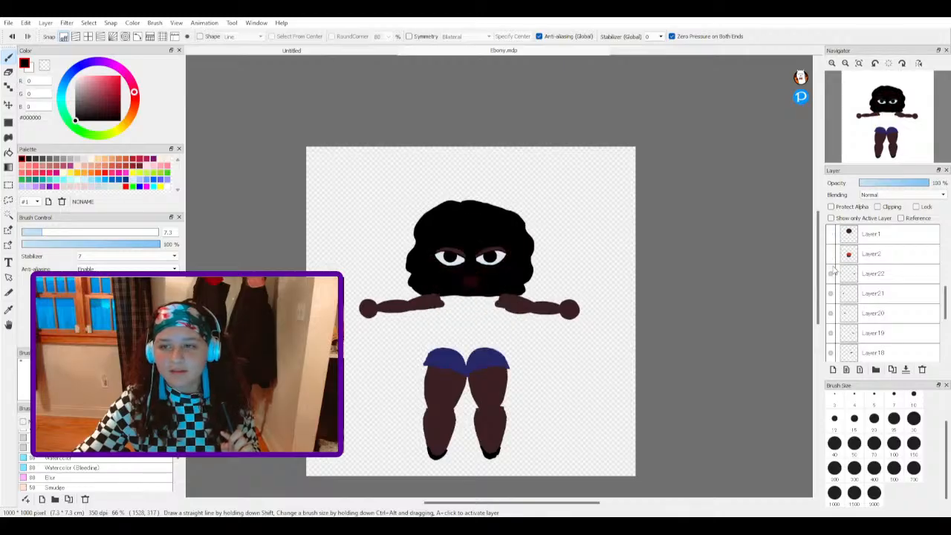
pyautogui.click(831, 273)
pyautogui.click(835, 300)
pyautogui.click(835, 315)
pyautogui.click(833, 330)
pyautogui.scroll(-1, 835, 319)
pyautogui.click(830, 312)
pyautogui.click(831, 332)
# Step: Hide the remaining limb layers down to Layer7, as well as the back hair on Layer23
pyautogui.scroll(-1, 835, 329)
pyautogui.click(830, 312)
pyautogui.click(830, 332)
pyautogui.scroll(-1, 832, 332)
pyautogui.click(831, 332)
pyautogui.scroll(-1, 831, 336)
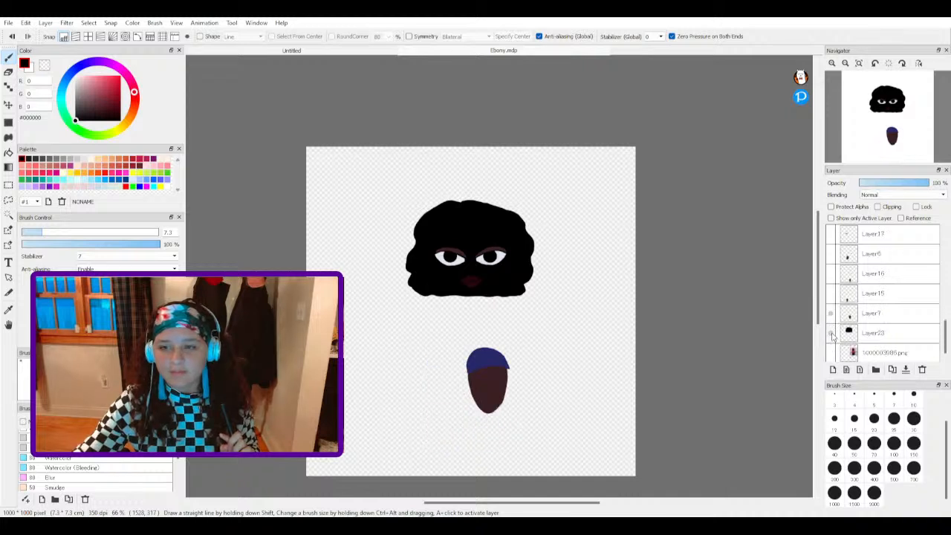
pyautogui.click(831, 334)
pyautogui.click(830, 313)
# Step: Hide the eye-white layers together with the eye-detail layers Layer10 and Layer11
pyautogui.scroll(1, 840, 335)
pyautogui.scroll(3, 840, 335)
pyautogui.click(831, 296)
pyautogui.click(830, 275)
pyautogui.scroll(1, 840, 292)
pyautogui.scroll(1, 840, 293)
pyautogui.click(831, 293)
pyautogui.click(831, 272)
pyautogui.click(831, 293)
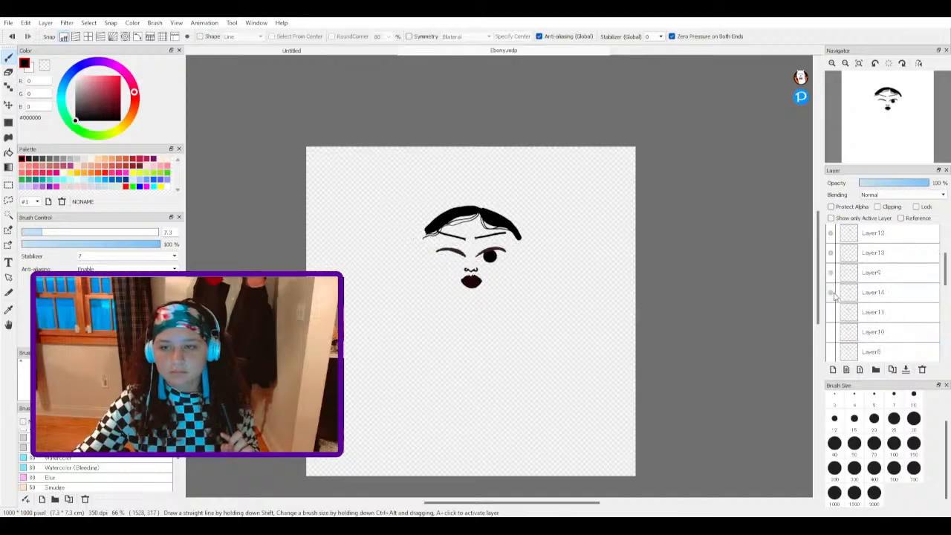
# Step: Toggle the eye-detail layers around Layer14, Layer11 and Layer10 back on to check what each one holds
pyautogui.click(831, 331)
pyautogui.click(831, 331)
pyautogui.click(831, 312)
pyautogui.click(830, 293)
pyautogui.click(831, 319)
pyautogui.click(831, 330)
pyautogui.click(832, 313)
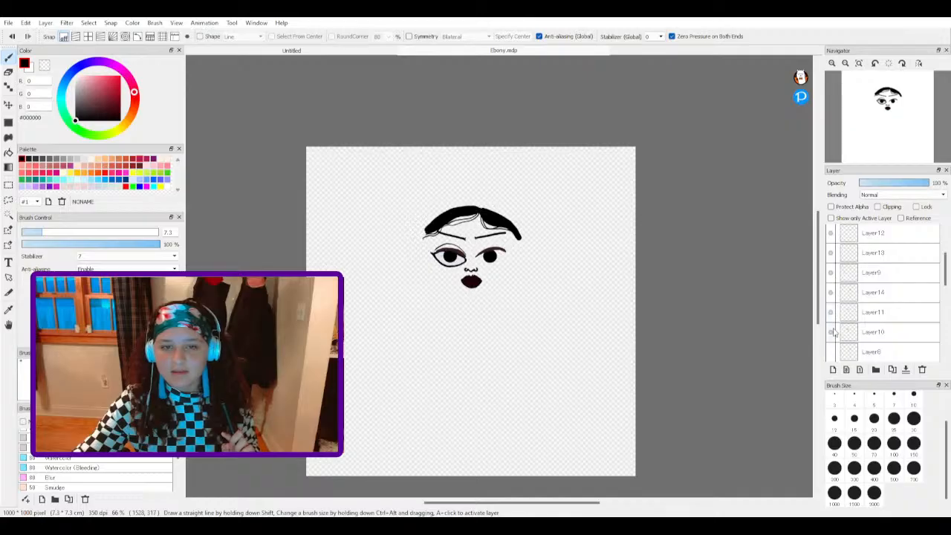
pyautogui.click(832, 352)
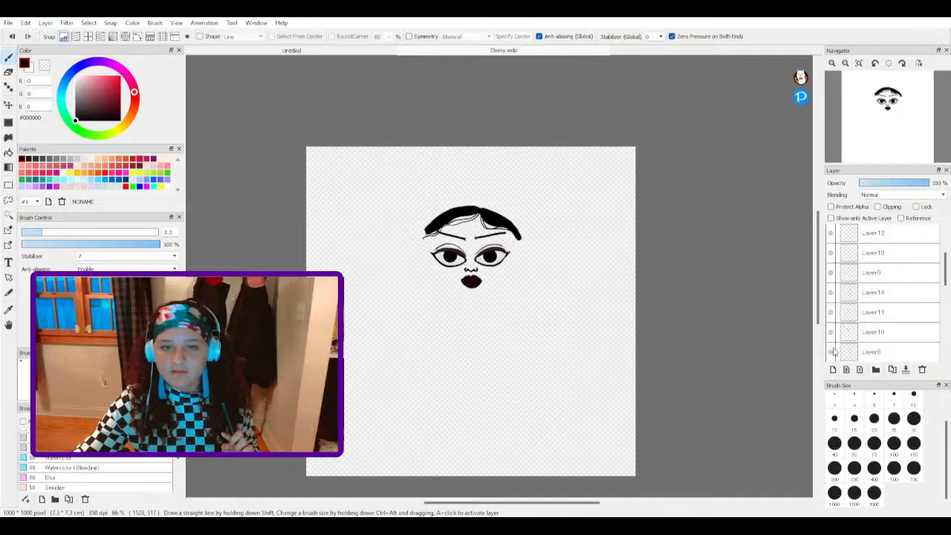
pyautogui.scroll(4, 491, 252)
pyautogui.scroll(-3, 505, 265)
pyautogui.scroll(-1, 505, 265)
# Step: Hide the eye-detail layers from the one below Layer10 up through Layer11, Layer14 and Layer13
pyautogui.click(831, 352)
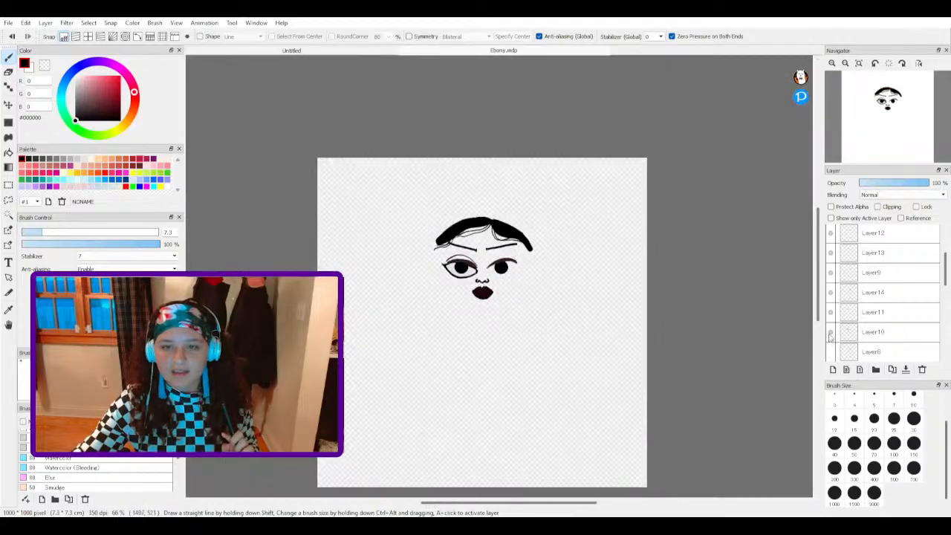
pyautogui.click(831, 331)
pyautogui.click(831, 311)
pyautogui.click(830, 291)
pyautogui.click(831, 272)
pyautogui.click(832, 254)
# Step: Hide the remaining face layers from Layer12 up to Layer4, plus the front hair on Layer24
pyautogui.scroll(2, 849, 288)
pyautogui.click(832, 272)
pyautogui.click(831, 253)
pyautogui.click(831, 234)
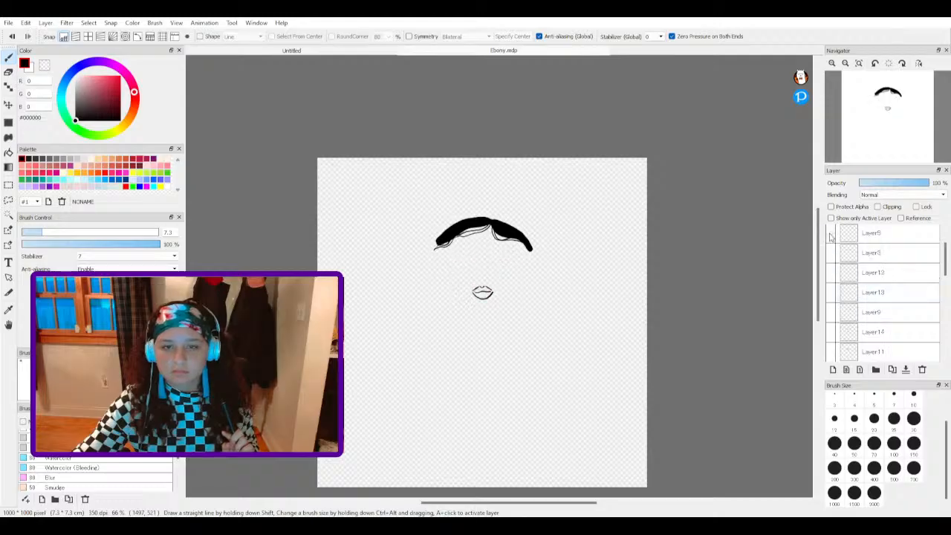
pyautogui.scroll(1, 851, 273)
pyautogui.click(831, 254)
pyautogui.click(831, 234)
# Step: Show only the back hair on Layer23, leaving every other layer hidden
pyautogui.scroll(-5, 876, 312)
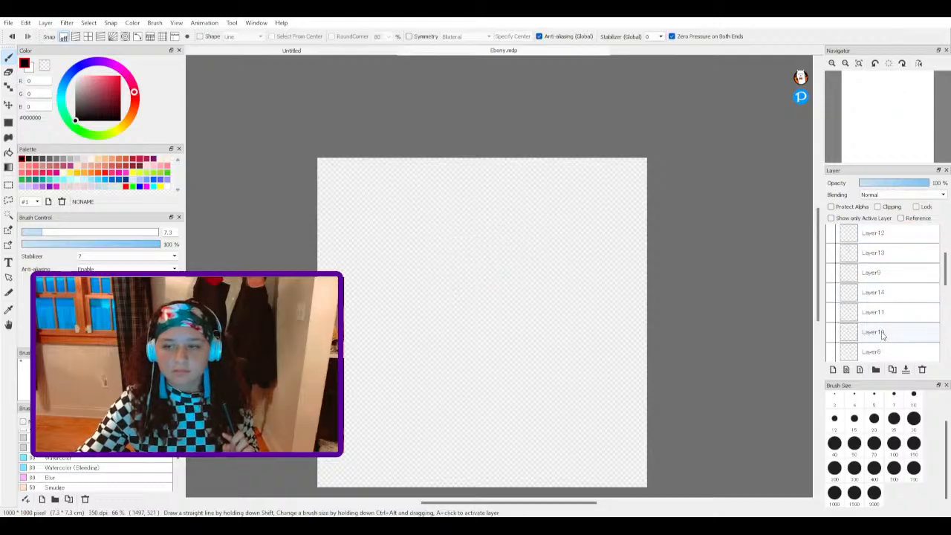
pyautogui.scroll(-1, 837, 340)
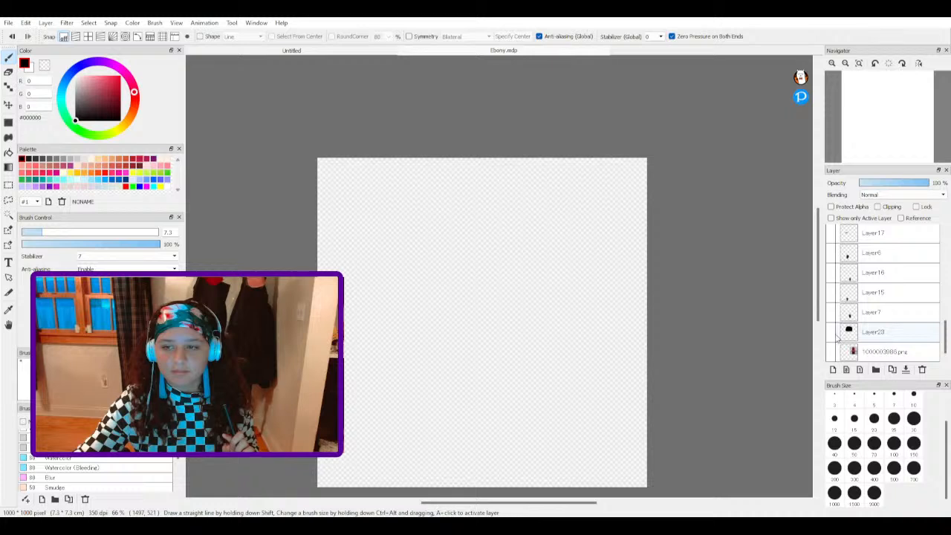
pyautogui.click(830, 331)
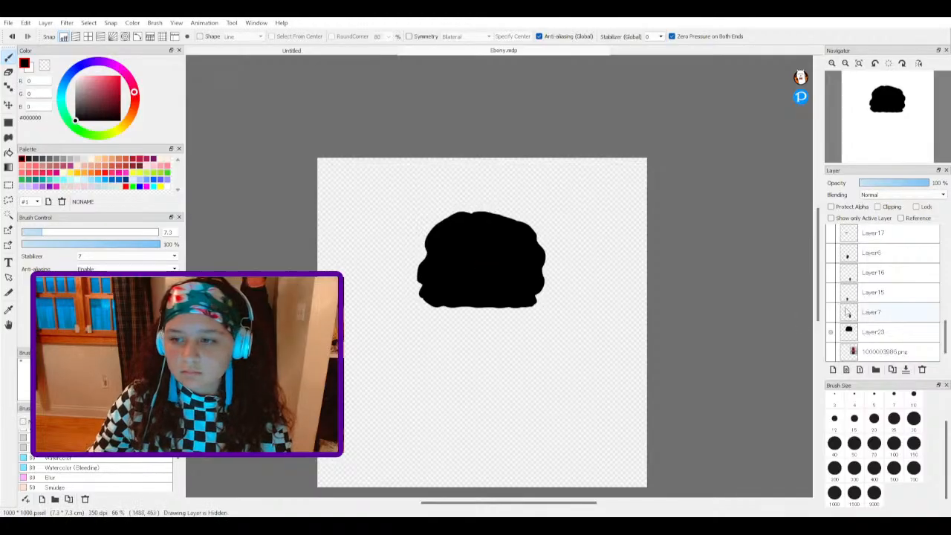
# Step: Hide Layer23 and show only the upper leg on Layer7
pyautogui.click(831, 332)
pyautogui.click(829, 314)
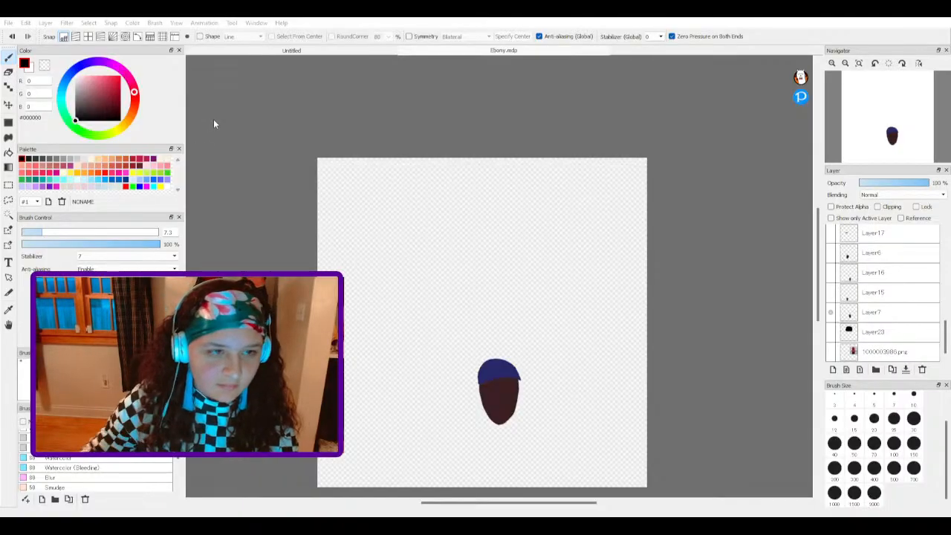
pyautogui.click(360, 253)
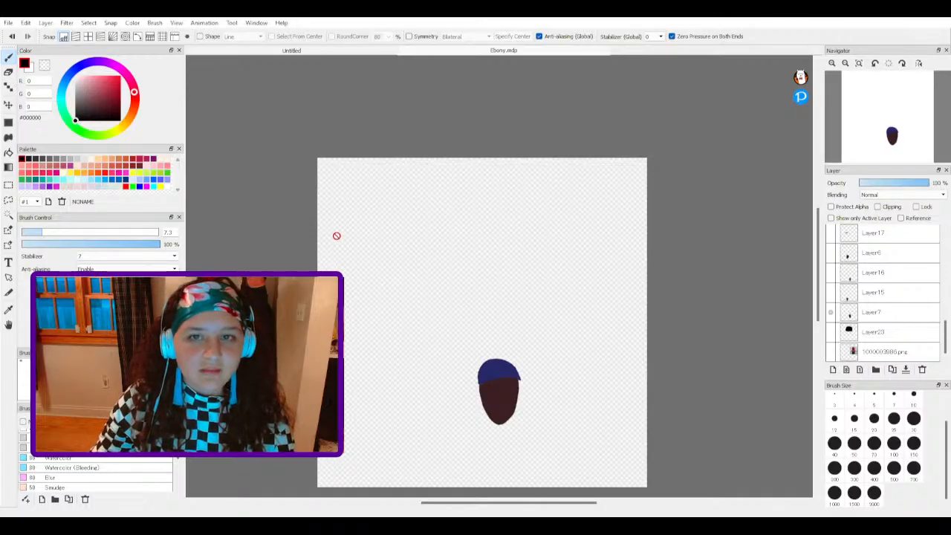
# Step: Hide Layer7 and show only the lower leg on Layer15
pyautogui.click(831, 312)
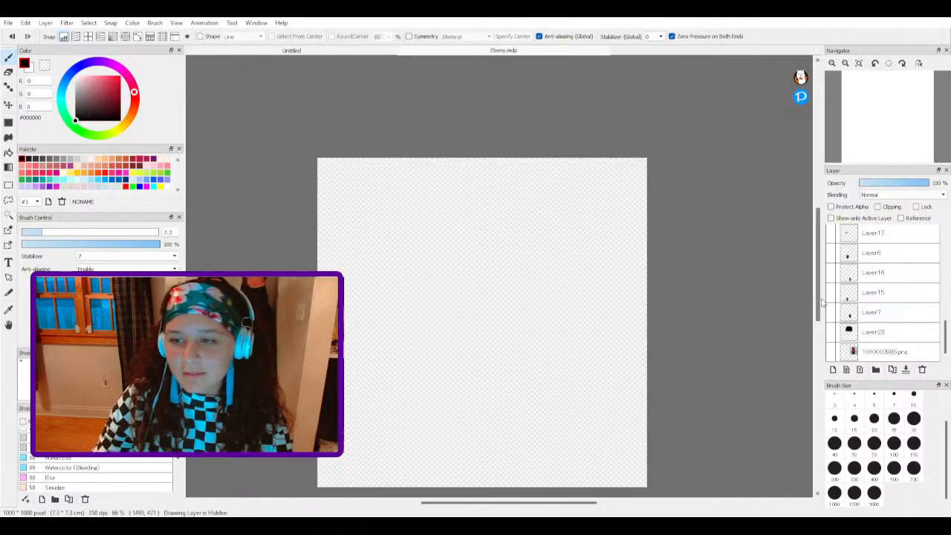
pyautogui.click(830, 291)
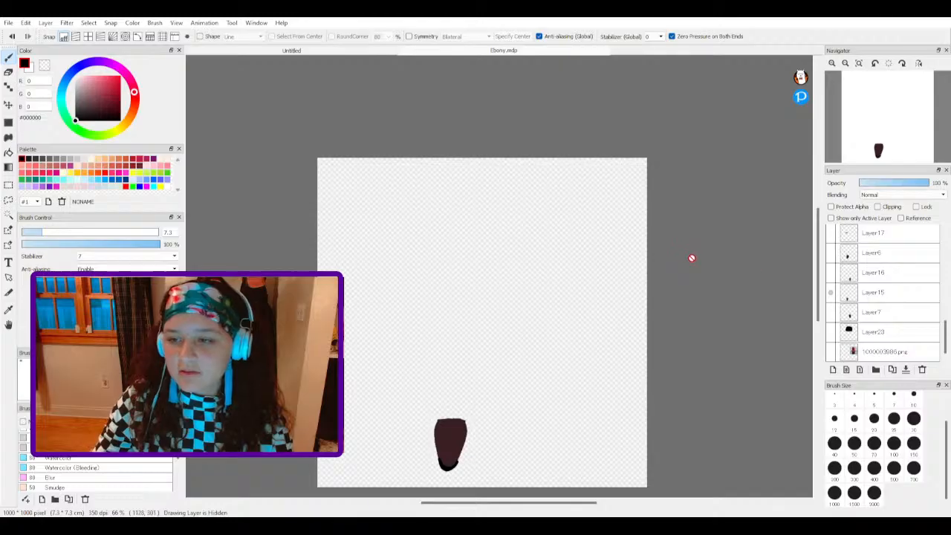
# Step: Select Layer15, hide it and show only the other lower leg on Layer16
pyautogui.click(830, 292)
pyautogui.click(830, 292)
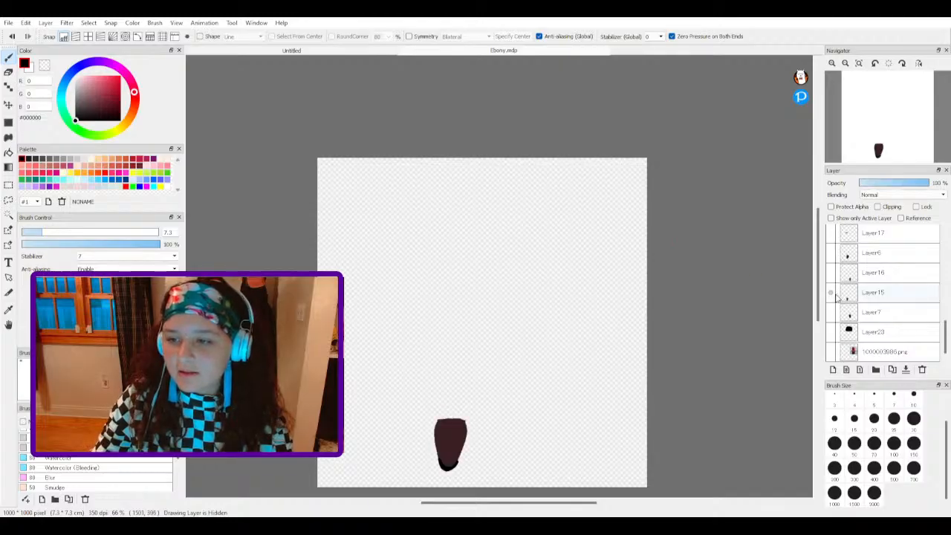
pyautogui.click(853, 296)
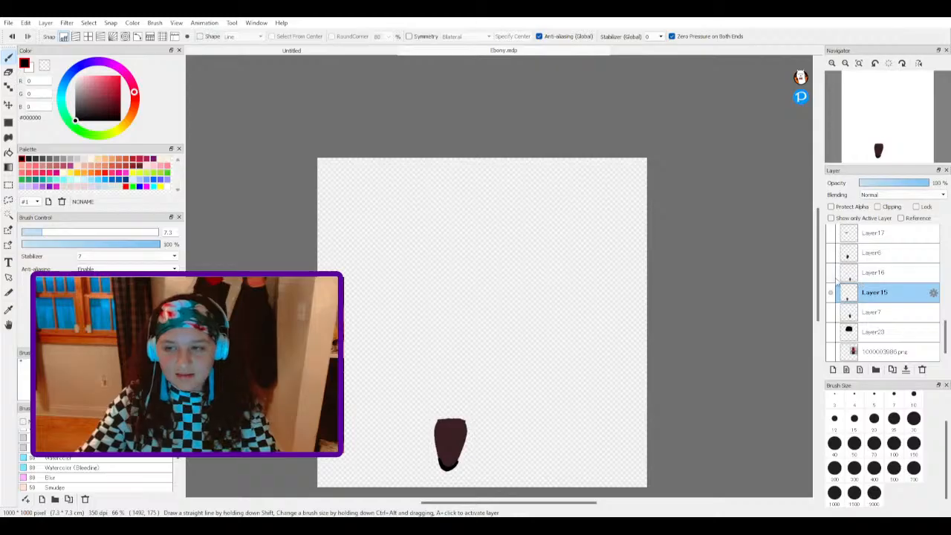
pyautogui.click(831, 292)
pyautogui.click(831, 291)
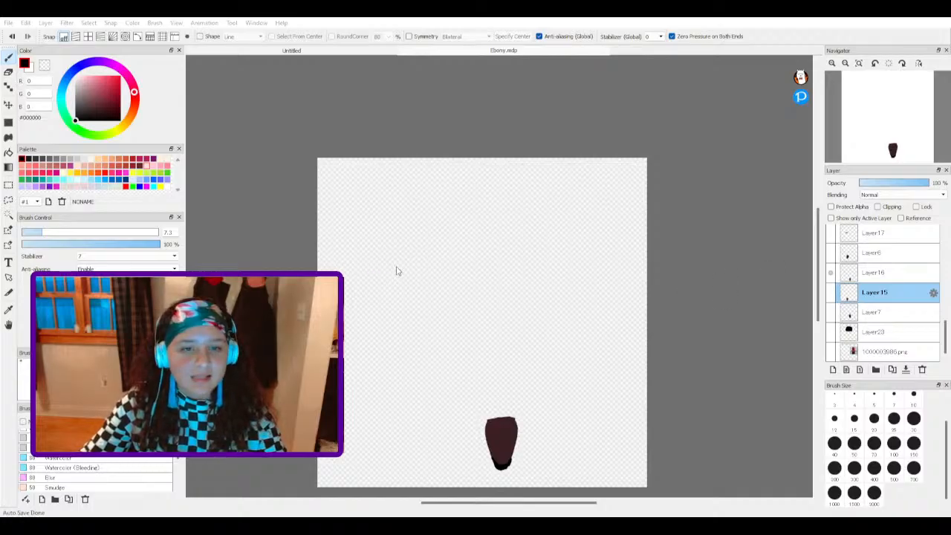
pyautogui.click(440, 271)
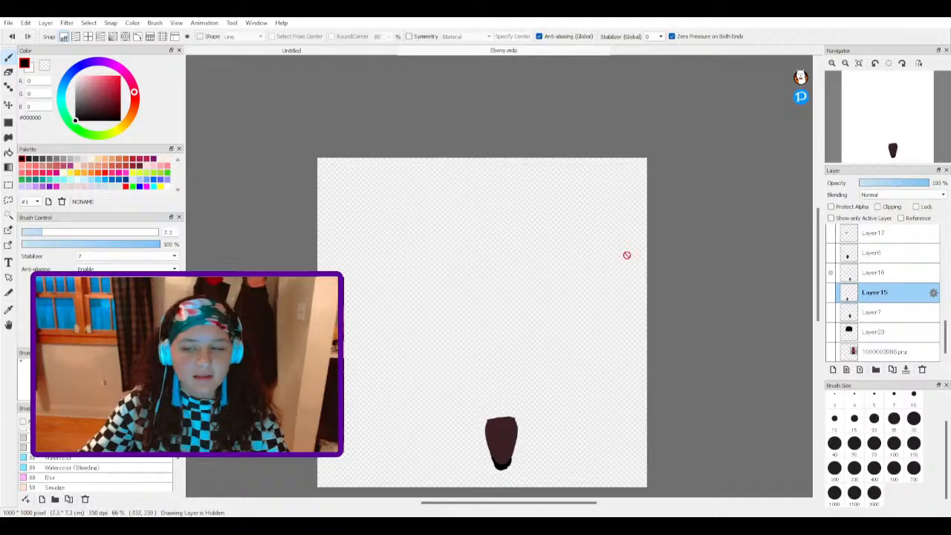
# Step: Compare Layer15 with Layer16, then hide both and show only the upper leg with blue shorts on Layer6
pyautogui.click(831, 292)
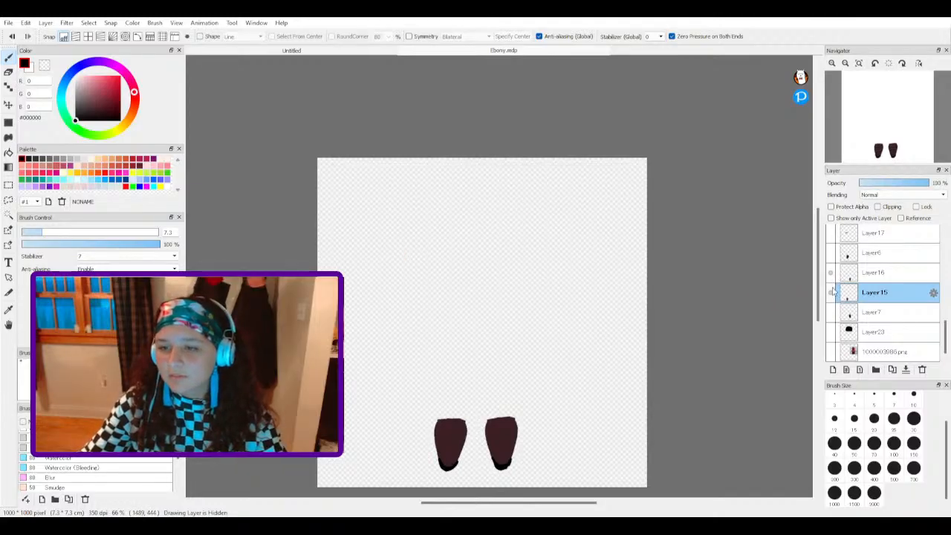
pyautogui.click(831, 292)
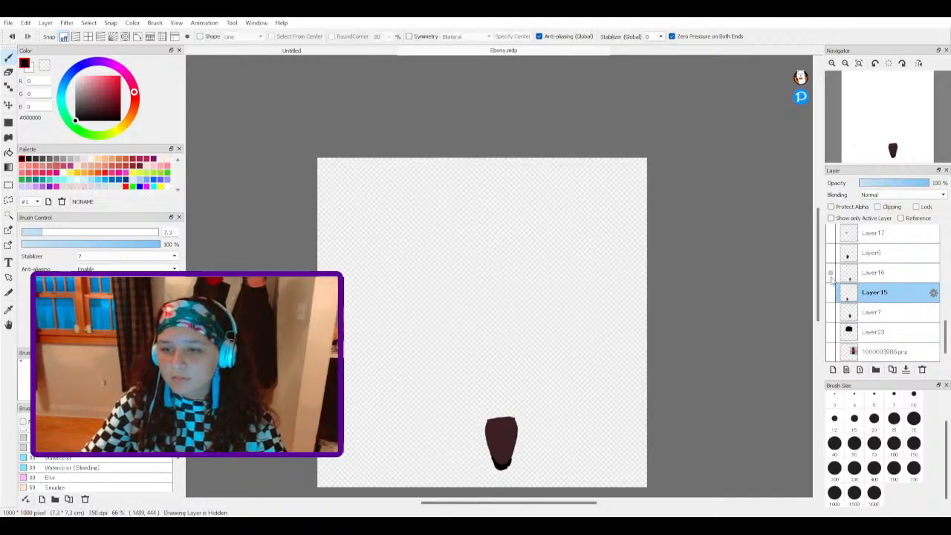
pyautogui.click(831, 273)
pyautogui.click(830, 253)
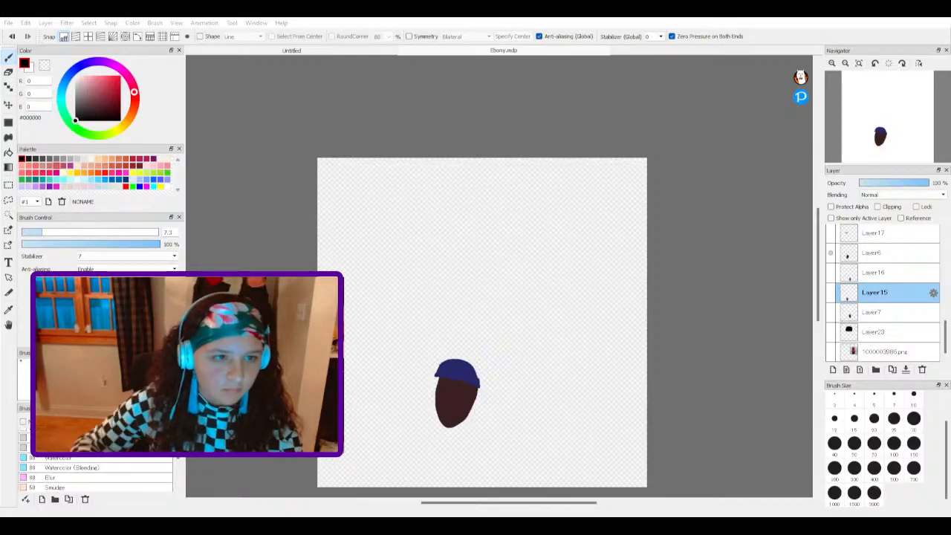
pyautogui.click(383, 268)
# Step: Hide Layer6 and show only the upper arm on Layer17
pyautogui.click(829, 256)
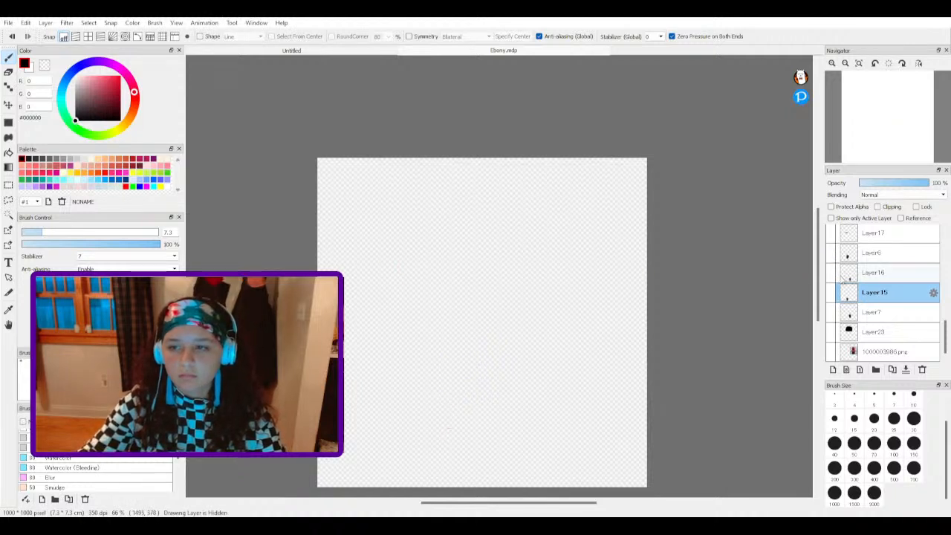
pyautogui.scroll(1, 831, 275)
pyautogui.click(832, 262)
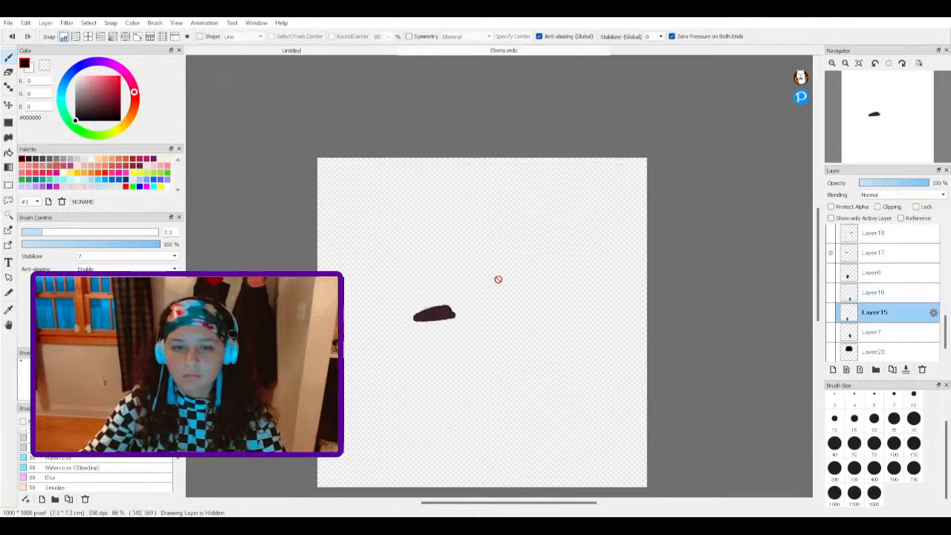
pyautogui.click(830, 253)
pyautogui.click(830, 254)
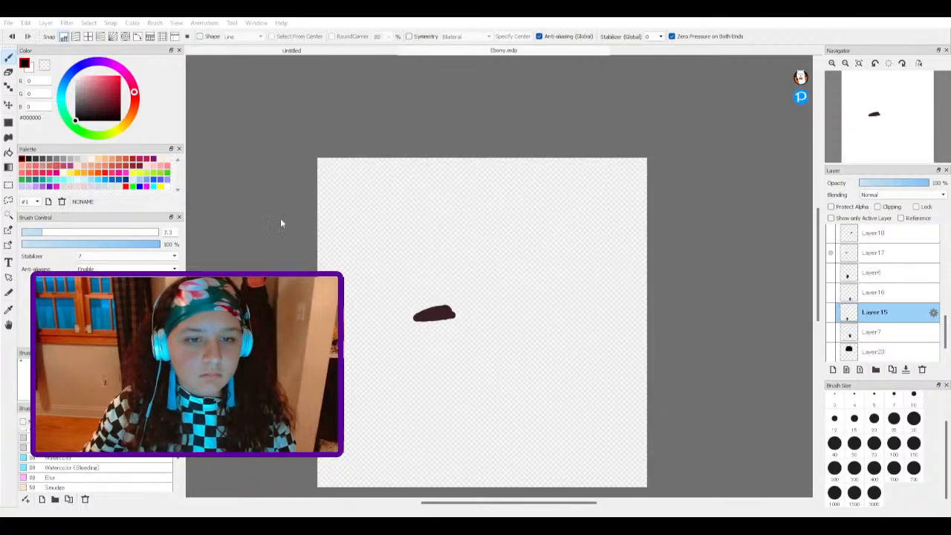
pyautogui.click(408, 267)
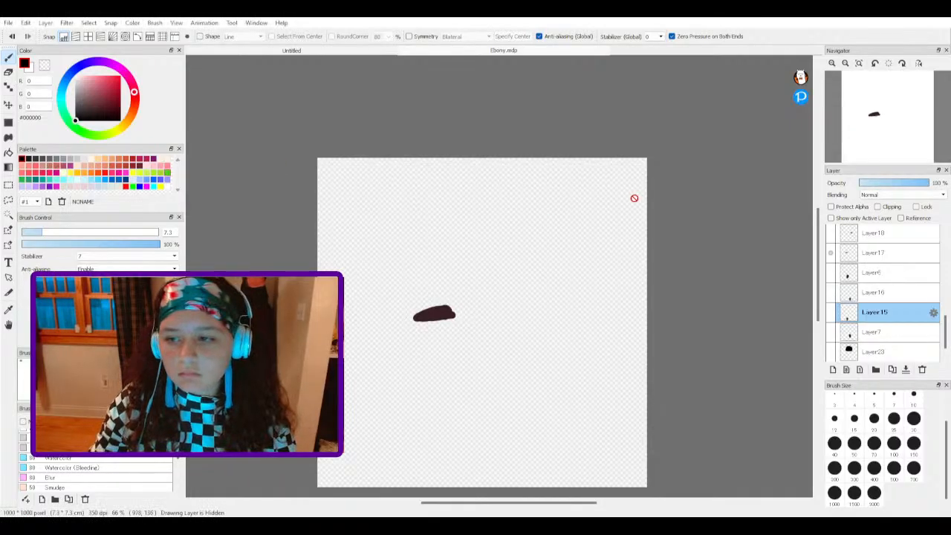
# Step: Hide Layer17, show only the opposite upper arm on Layer18, and make Layer18 the active layer
pyautogui.click(830, 253)
pyautogui.click(830, 234)
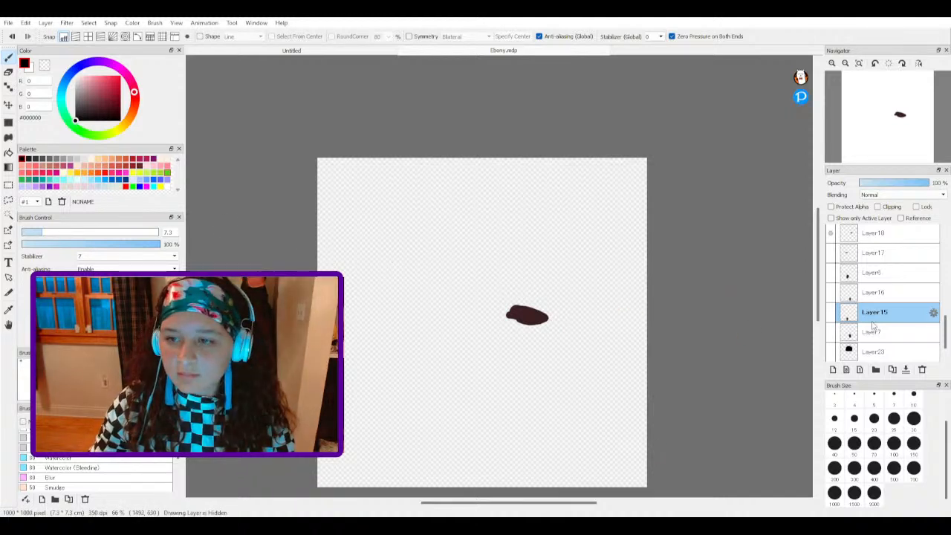
pyautogui.scroll(1, 876, 297)
pyautogui.click(843, 254)
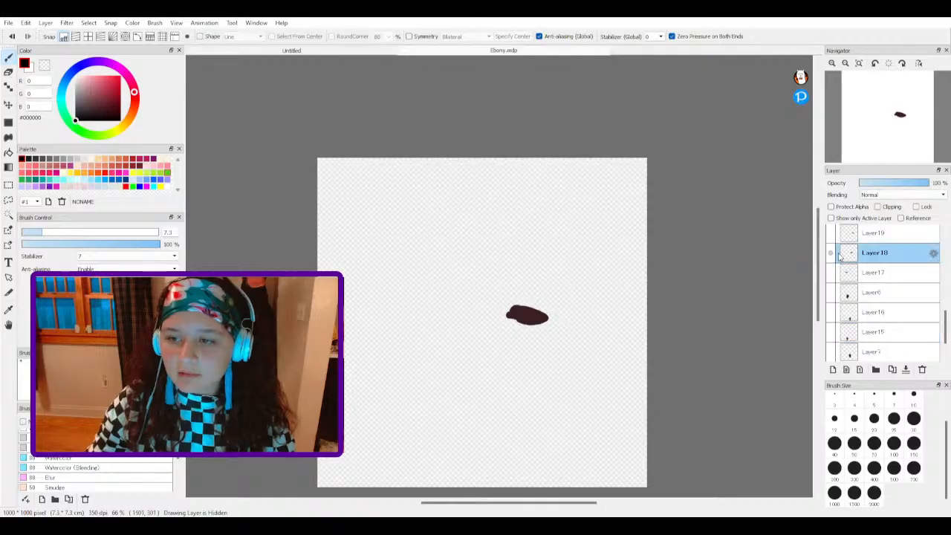
# Step: Hide Layer18 and show only the forearm on Layer19
pyautogui.click(831, 253)
pyautogui.click(830, 233)
pyautogui.scroll(1, 832, 238)
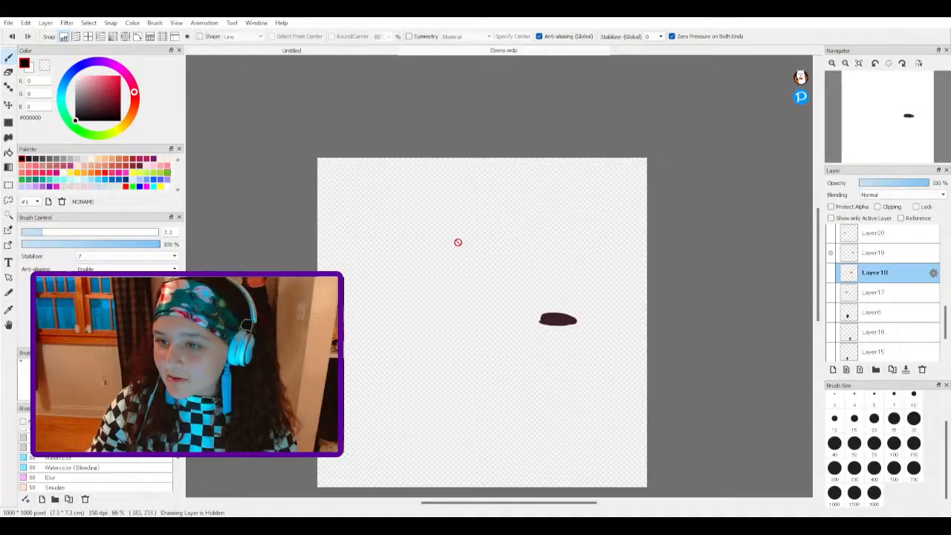
# Step: Hide Layer19 and show only the opposite forearm on Layer20
pyautogui.scroll(1, 876, 297)
pyautogui.click(833, 294)
pyautogui.click(833, 292)
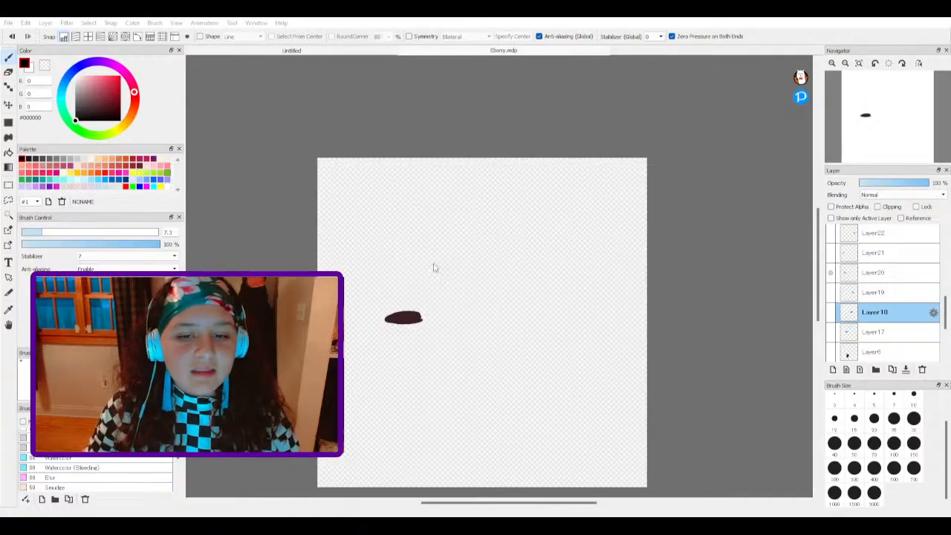
# Step: Hide Layer20 and isolate the two hands one after the other, Layer21 first and Layer22 second
pyautogui.click(830, 272)
pyautogui.click(831, 253)
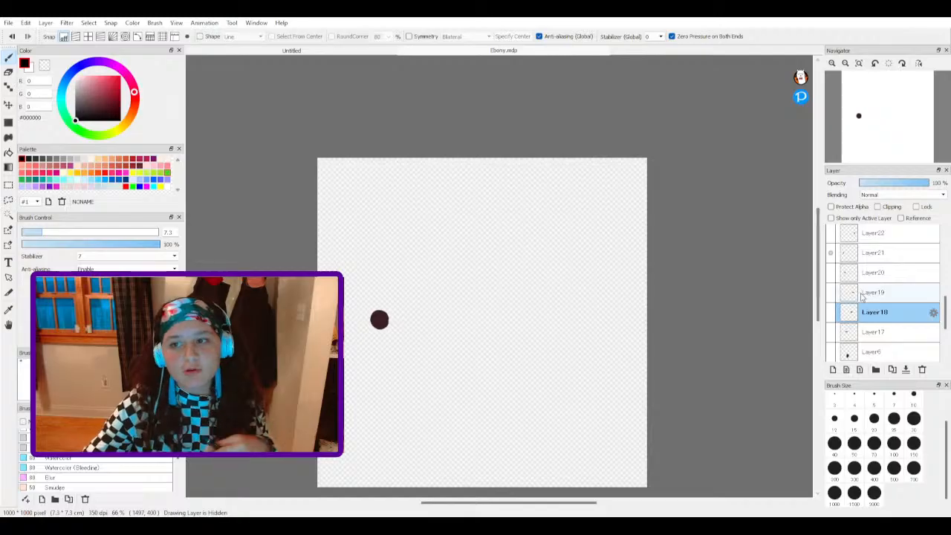
pyautogui.scroll(1, 860, 297)
pyautogui.click(829, 273)
pyautogui.click(830, 252)
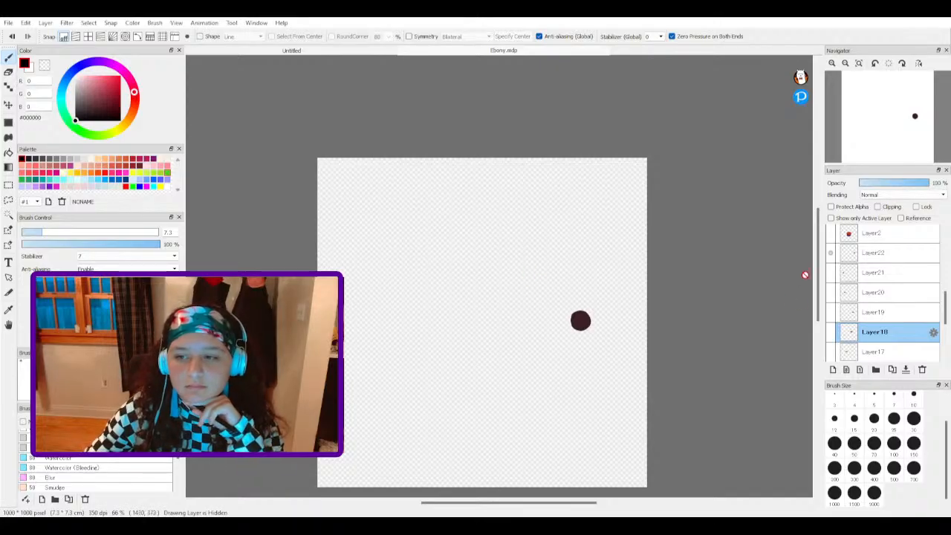
# Step: Show the arm parts on Layer22, Layer21, Layer20, Layer19 and Layer18 together to check how they join
pyautogui.click(830, 256)
pyautogui.click(830, 254)
pyautogui.click(830, 273)
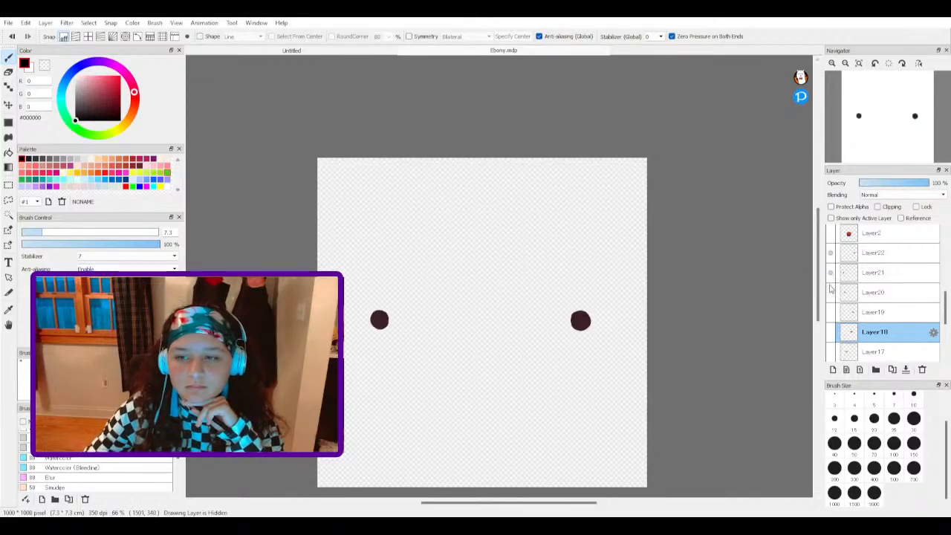
pyautogui.click(830, 292)
pyautogui.click(830, 312)
pyautogui.click(830, 331)
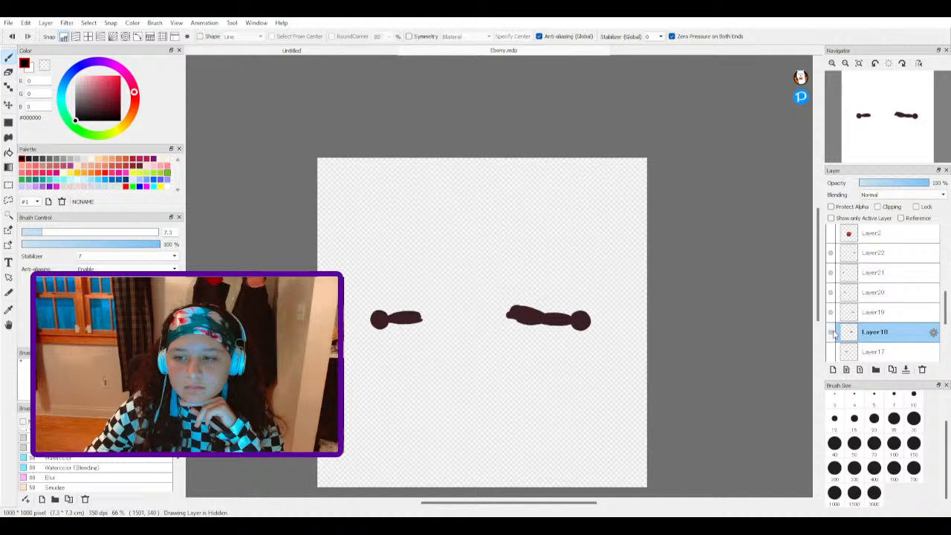
# Step: Hide the arm layers from Layer18 up to Layer22
pyautogui.scroll(-1, 832, 338)
pyautogui.click(830, 312)
pyautogui.click(830, 292)
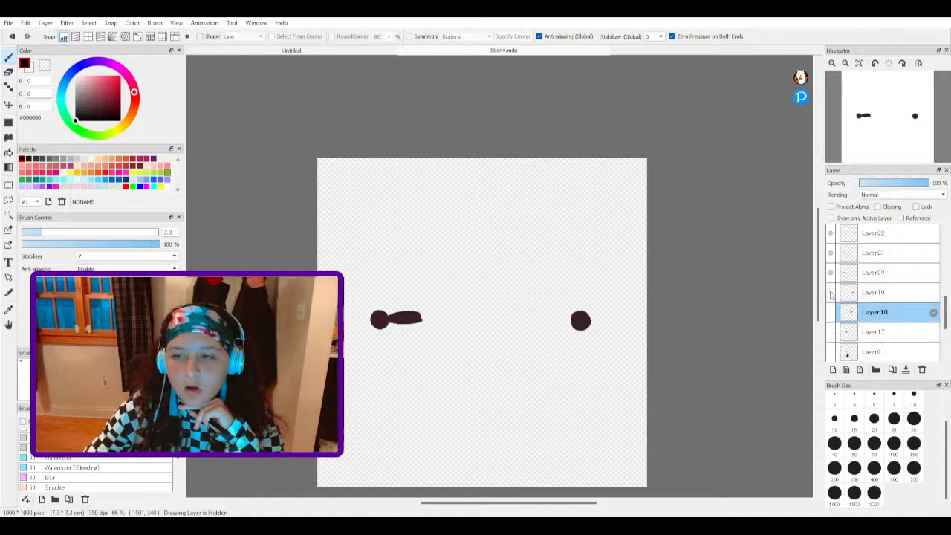
pyautogui.click(830, 272)
pyautogui.click(830, 252)
pyautogui.click(831, 233)
# Step: Check the upper arm on Layer17 against Layer18, leaving only Layer18 shown
pyautogui.click(830, 331)
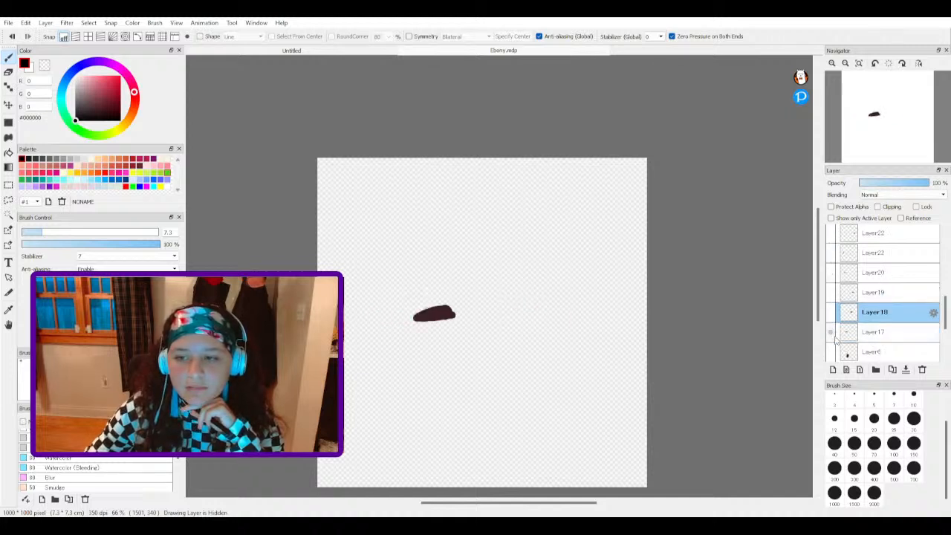
pyautogui.click(830, 312)
pyautogui.click(831, 312)
pyautogui.click(830, 331)
pyautogui.click(830, 312)
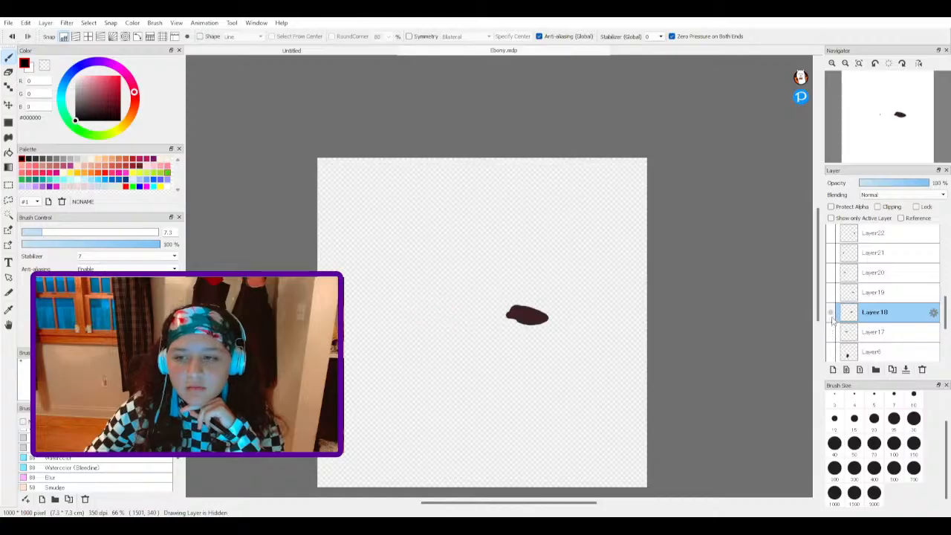
# Step: Erase the bulge along the lower edge of the upper arm on Layer18, then switch back to the brush
pyautogui.scroll(3, 546, 319)
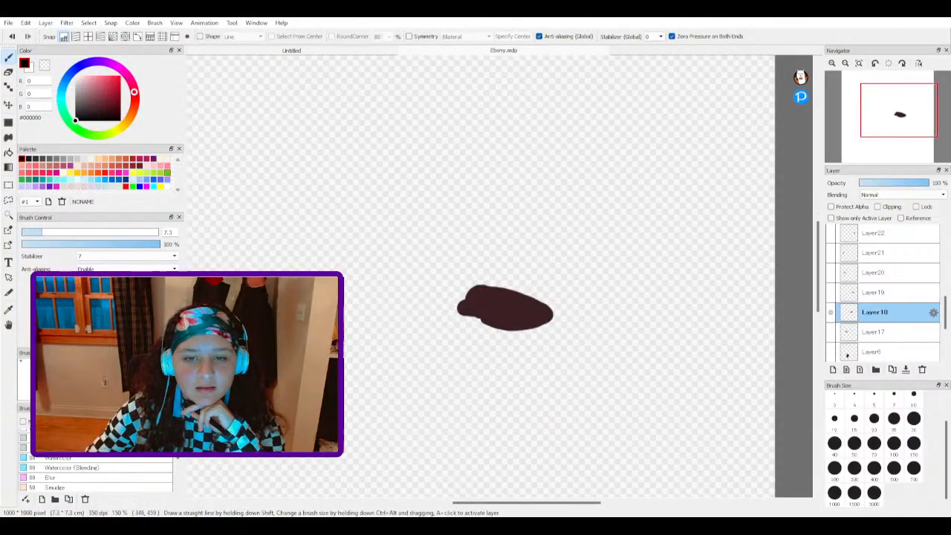
pyautogui.click(9, 73)
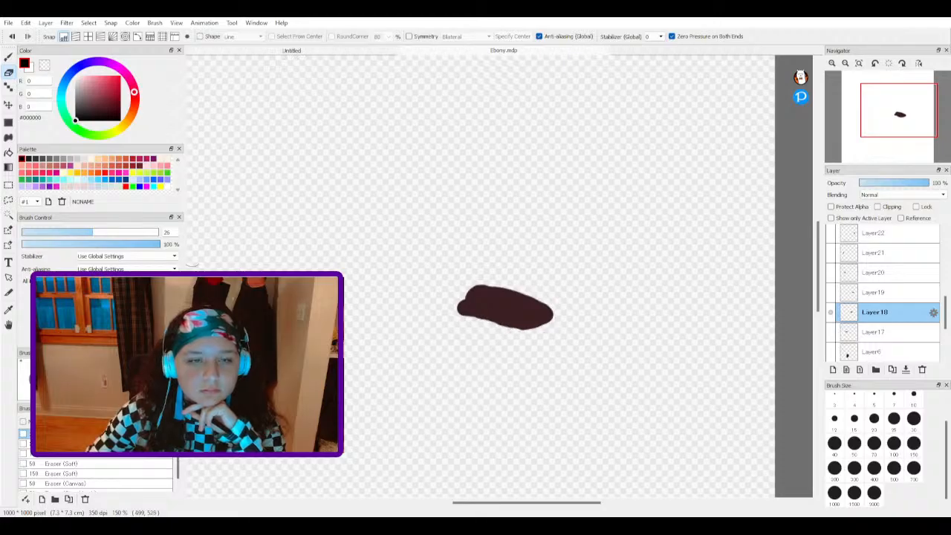
pyautogui.click(9, 58)
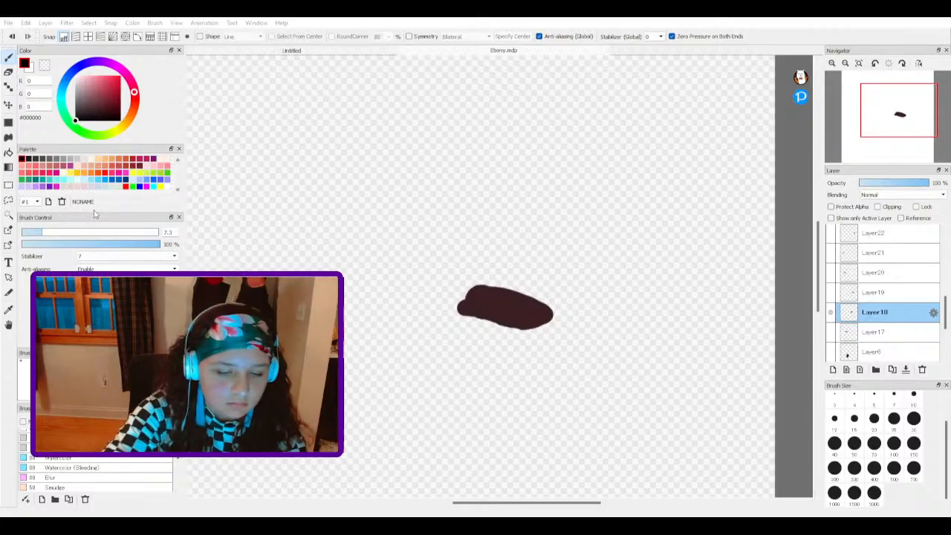
pyautogui.click(413, 329)
# Step: Hide Layer18 and show only the torso with the orange top on Layer2
pyautogui.click(830, 312)
pyautogui.click(830, 294)
pyautogui.click(830, 293)
pyautogui.scroll(1, 854, 289)
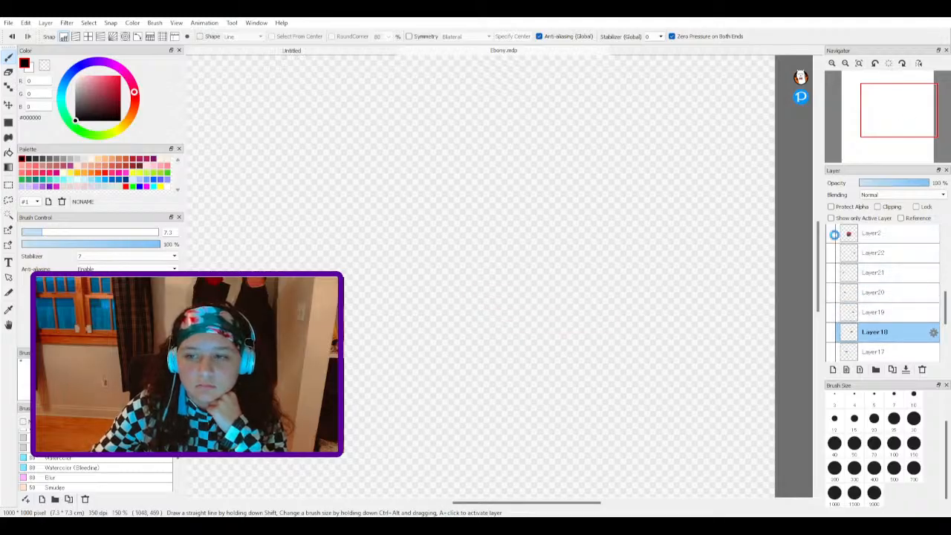
pyautogui.click(830, 233)
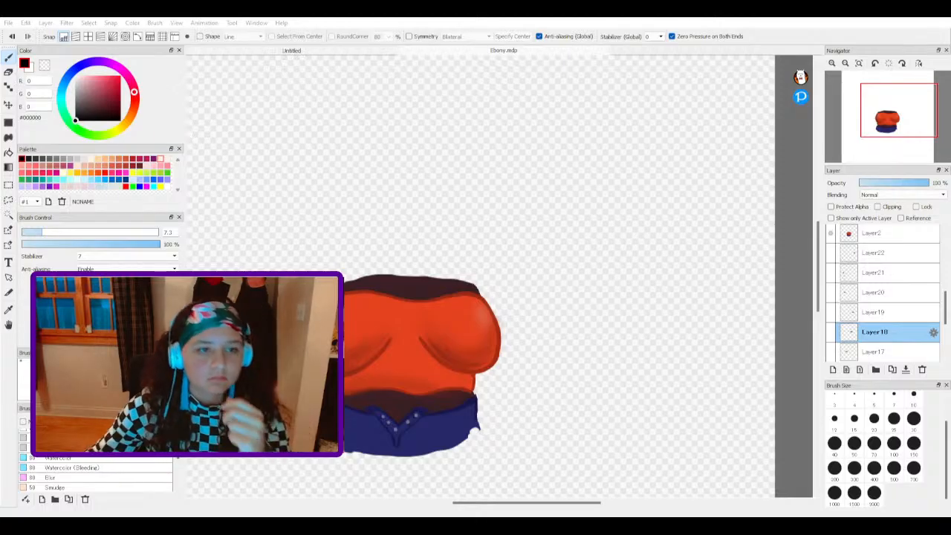
# Step: Hide Layer2 and show only the head on Layer1
pyautogui.scroll(2, 876, 297)
pyautogui.click(831, 271)
pyautogui.click(830, 254)
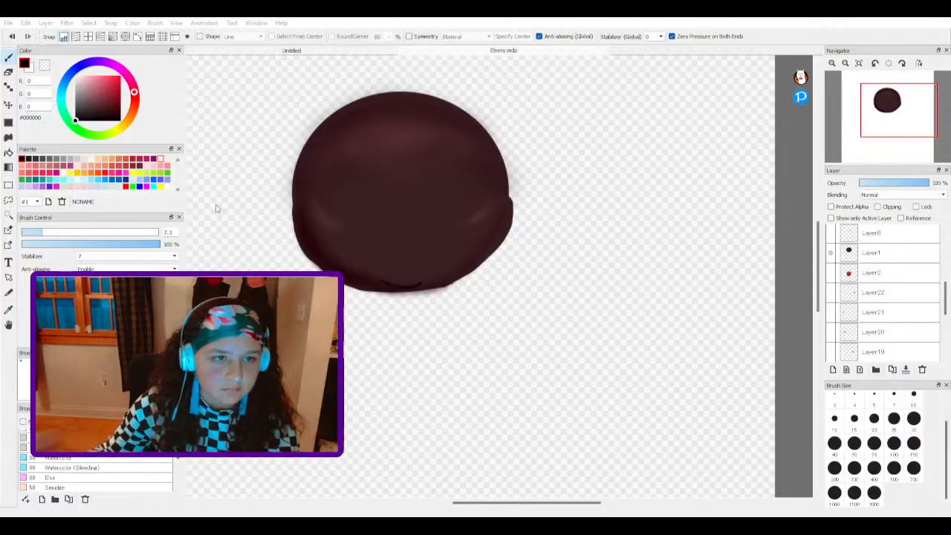
# Step: Hide Layer1 and show only the eye on Layer8
pyautogui.scroll(1, 848, 293)
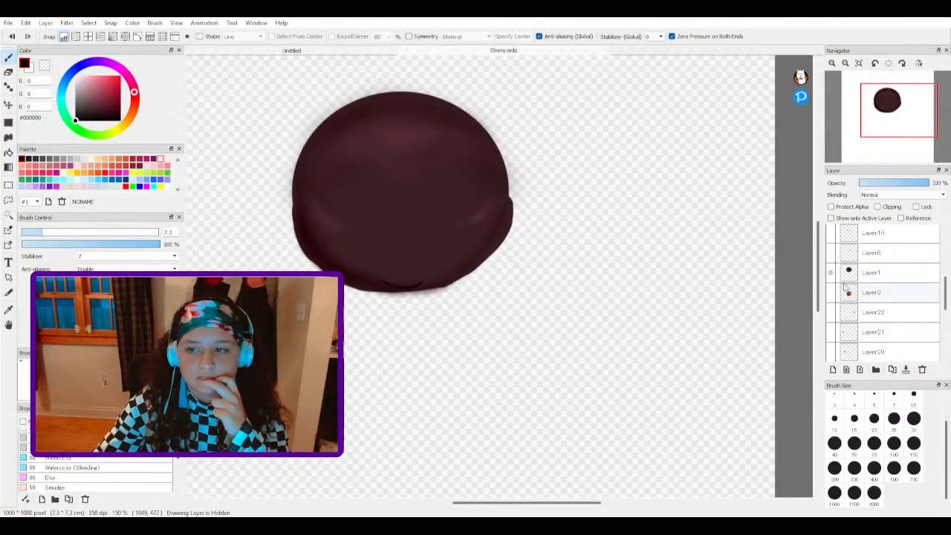
pyautogui.click(831, 272)
pyautogui.click(830, 254)
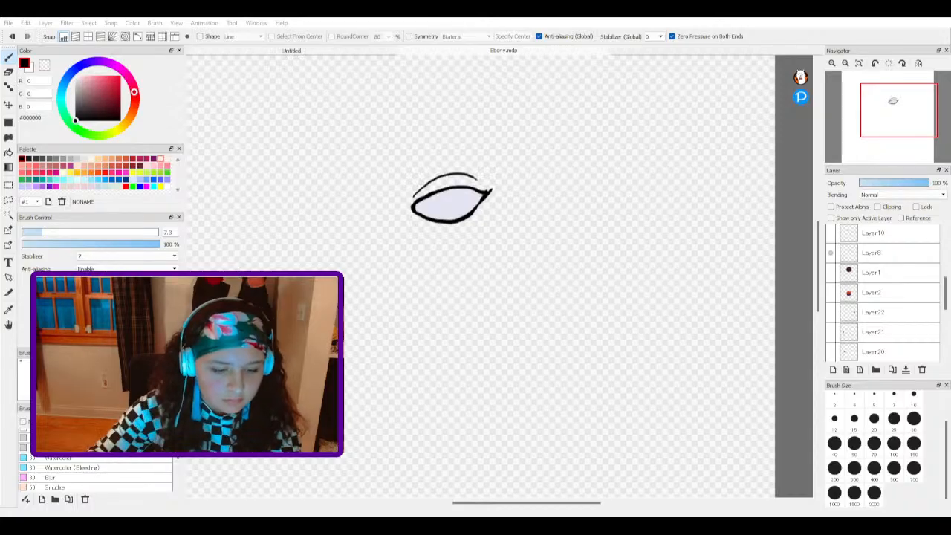
# Step: Hide Layer8 and show only the other eye on Layer10
pyautogui.scroll(1, 878, 295)
pyautogui.scroll(1, 880, 294)
pyautogui.click(831, 291)
pyautogui.click(831, 273)
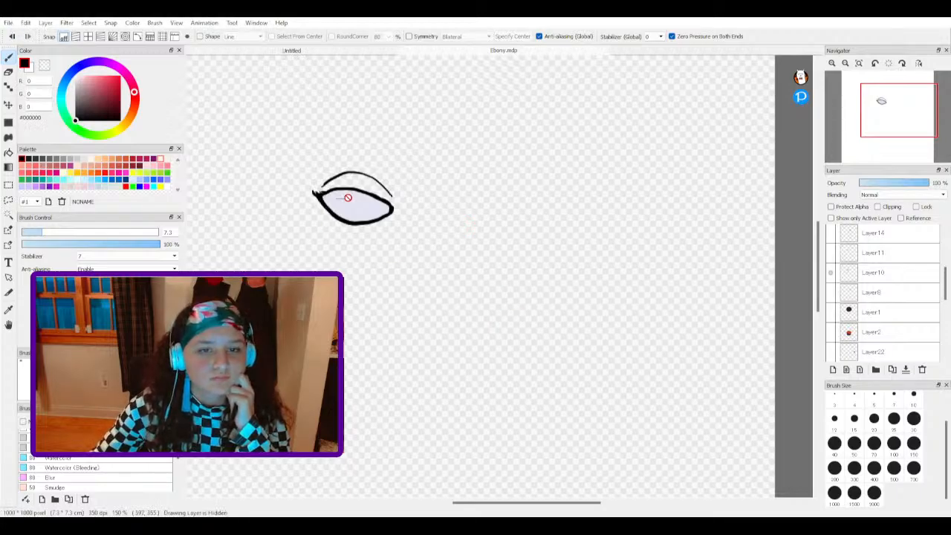
# Step: On Layer10, sample the eye's pale white #E4E4F1 and paint over the stray grey line inside the eye
pyautogui.scroll(2, 330, 194)
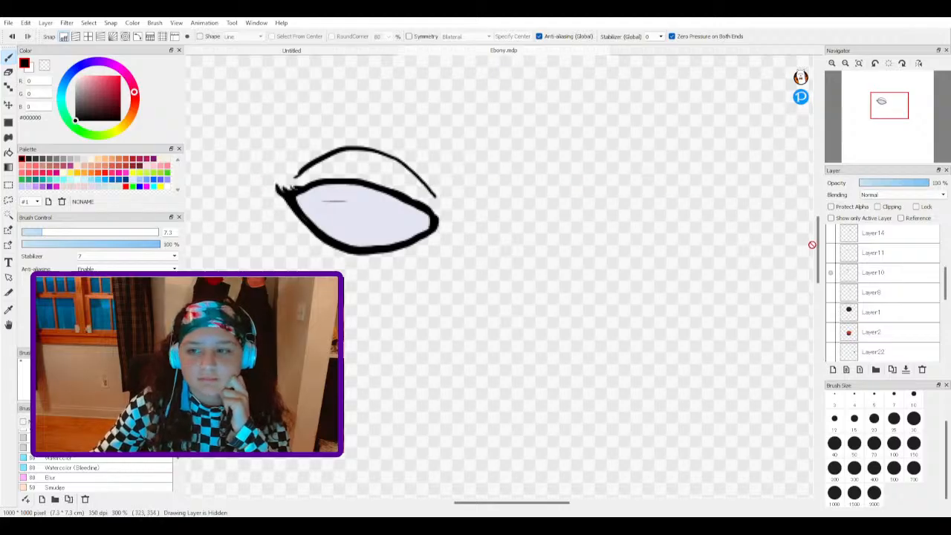
pyautogui.click(891, 273)
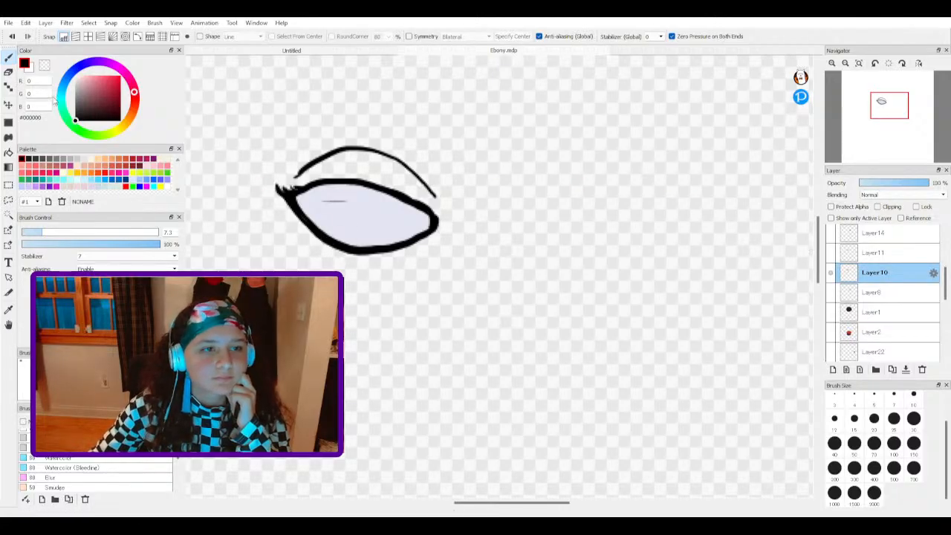
pyautogui.click(9, 311)
pyautogui.click(361, 221)
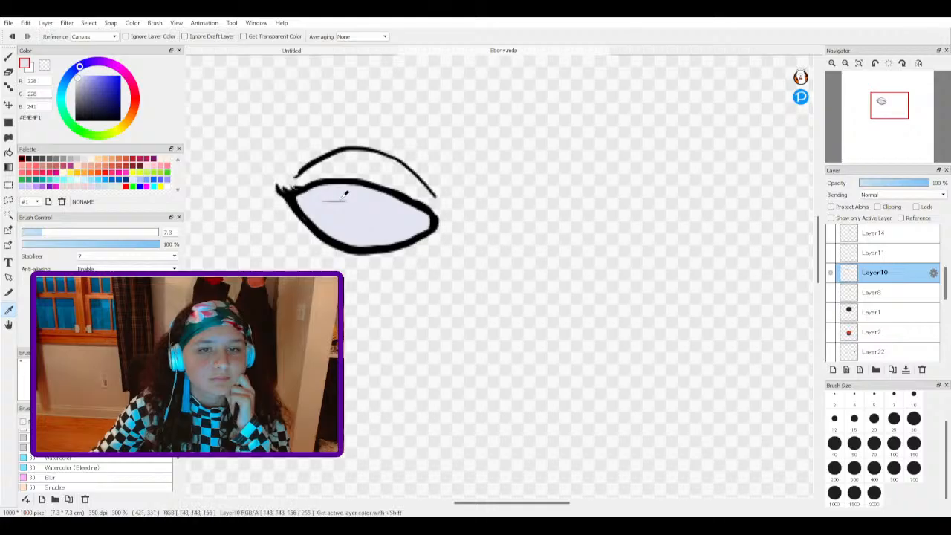
pyautogui.click(9, 59)
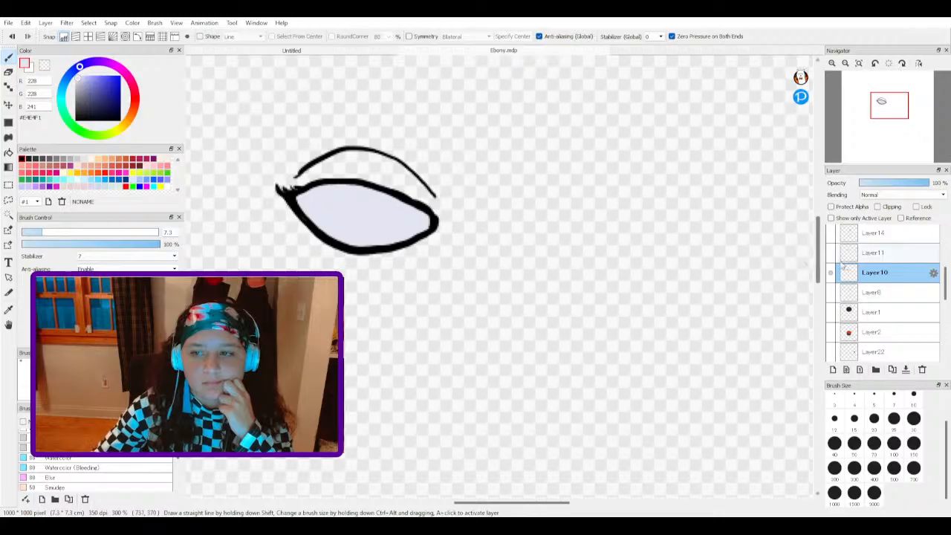
# Step: Hide Layer10 and isolate the pupils one at a time, first on Layer11 and last on Layer14
pyautogui.click(831, 271)
pyautogui.click(830, 253)
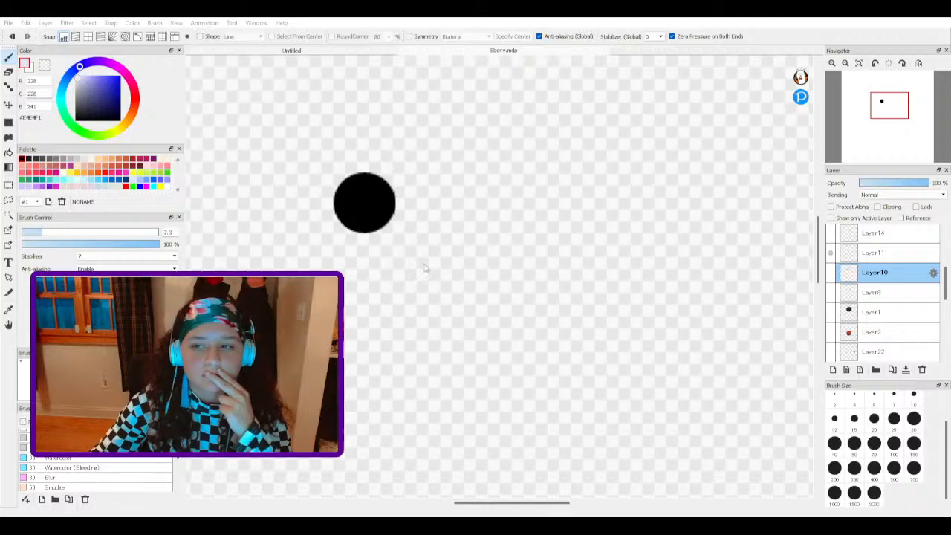
pyautogui.click(830, 253)
pyautogui.click(830, 233)
pyautogui.scroll(1, 835, 237)
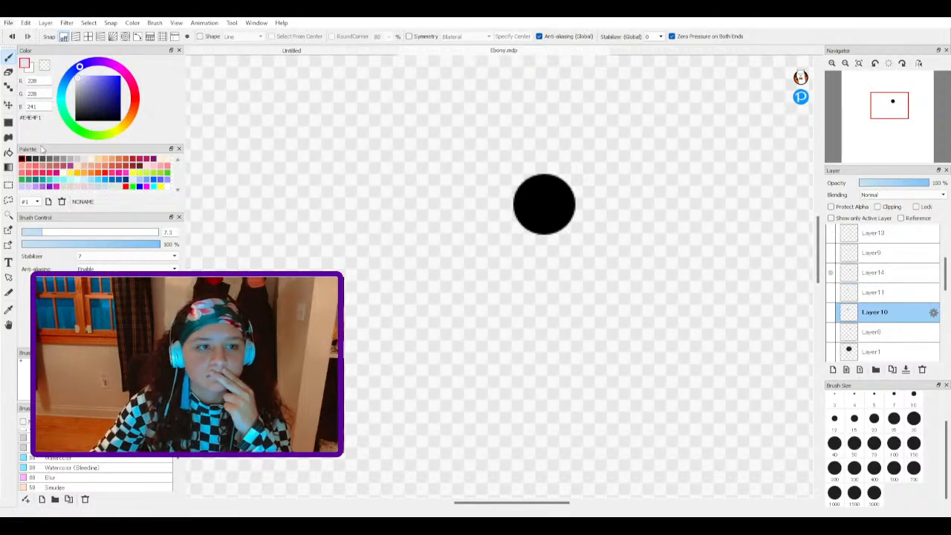
pyautogui.hotkey('alt', 'Tab')
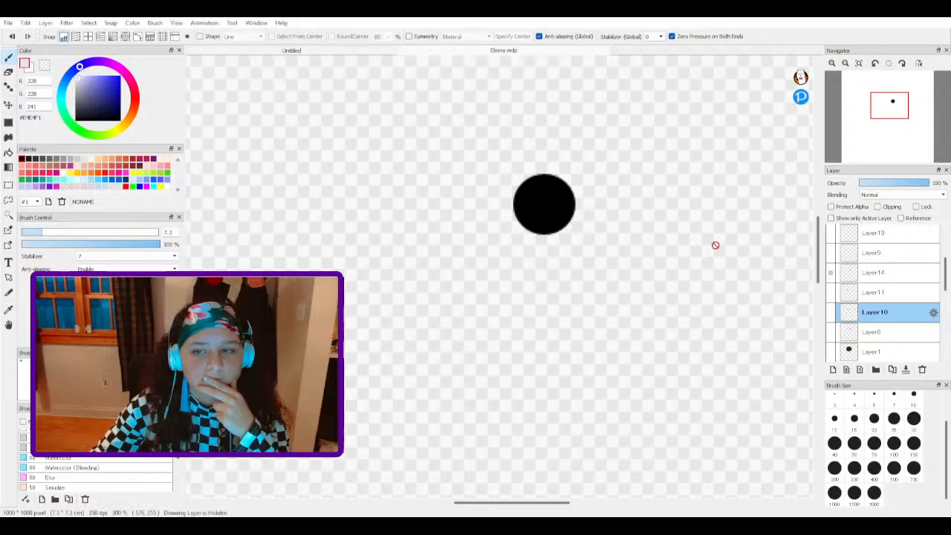
# Step: Hide Layer14 and isolate the eyebrows one at a time, first on Layer9 and last on Layer13
pyautogui.click(830, 272)
pyautogui.click(829, 254)
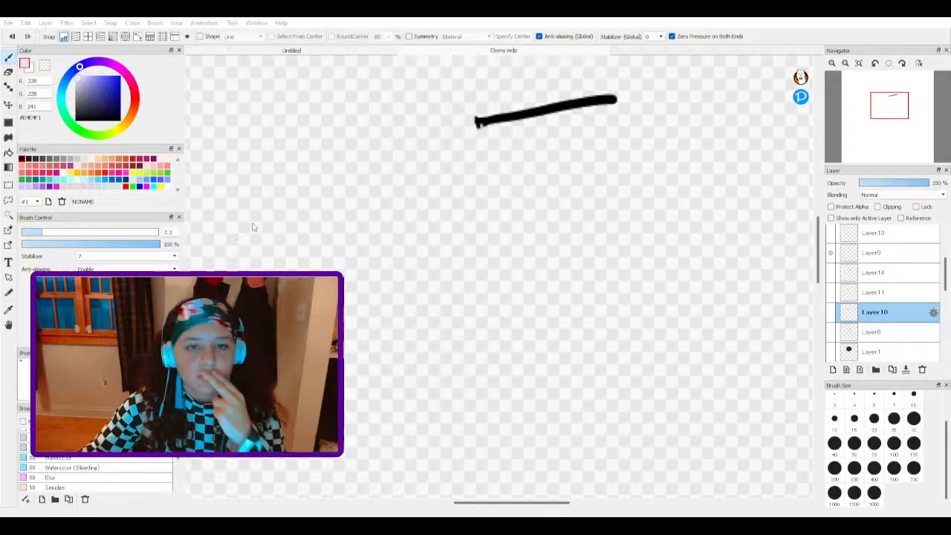
pyautogui.click(374, 271)
pyautogui.scroll(1, 889, 292)
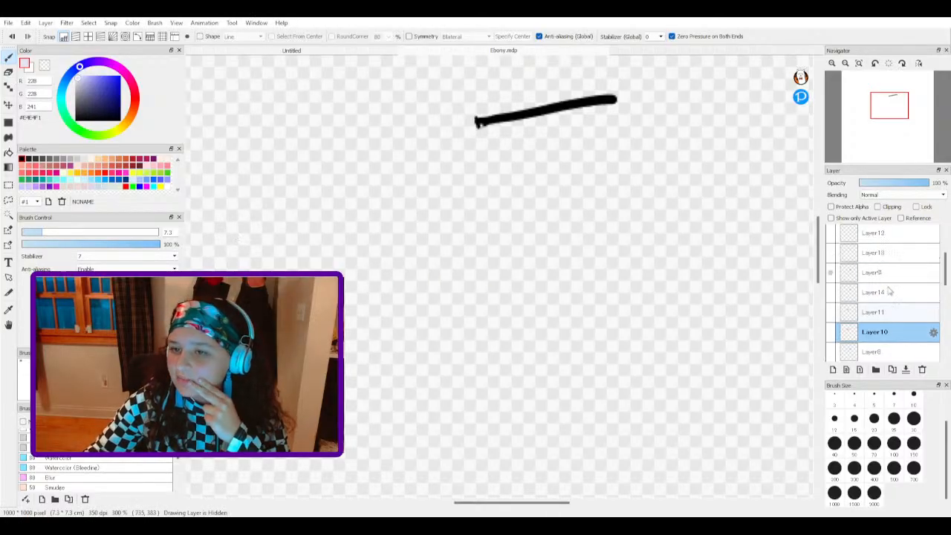
pyautogui.click(830, 271)
pyautogui.click(830, 252)
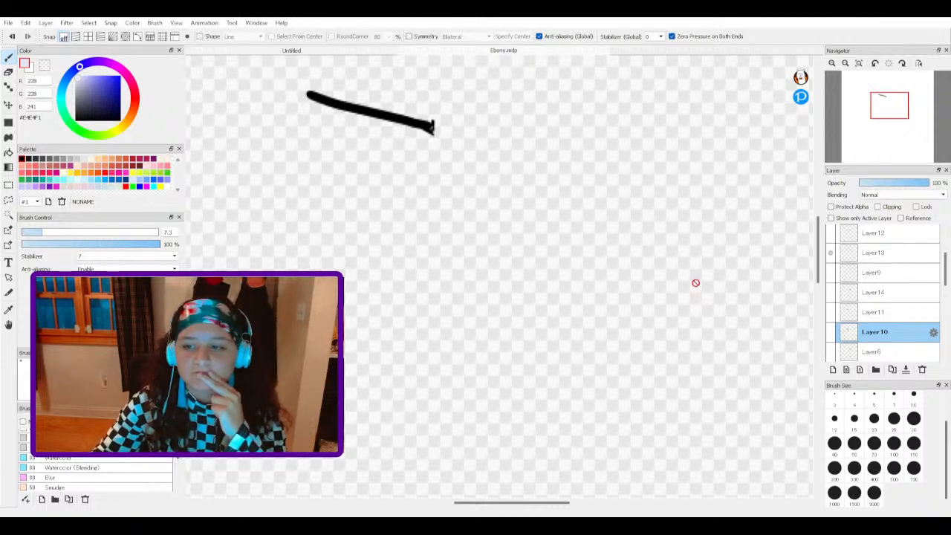
pyautogui.click(645, 284)
# Step: Hide Layer13 and isolate the pair of eyelids on Layer12, ending with only the nose on Layer3 shown
pyautogui.click(830, 252)
pyautogui.click(830, 234)
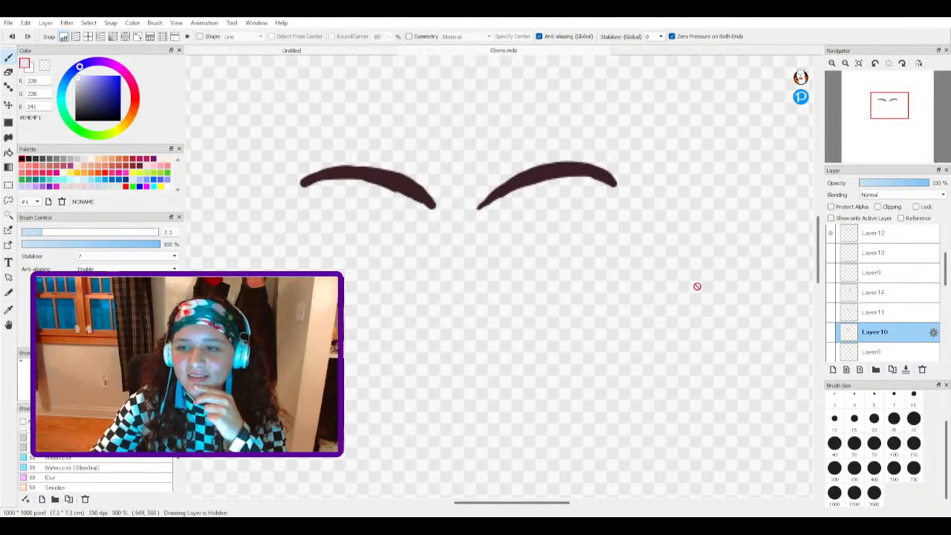
pyautogui.scroll(1, 891, 275)
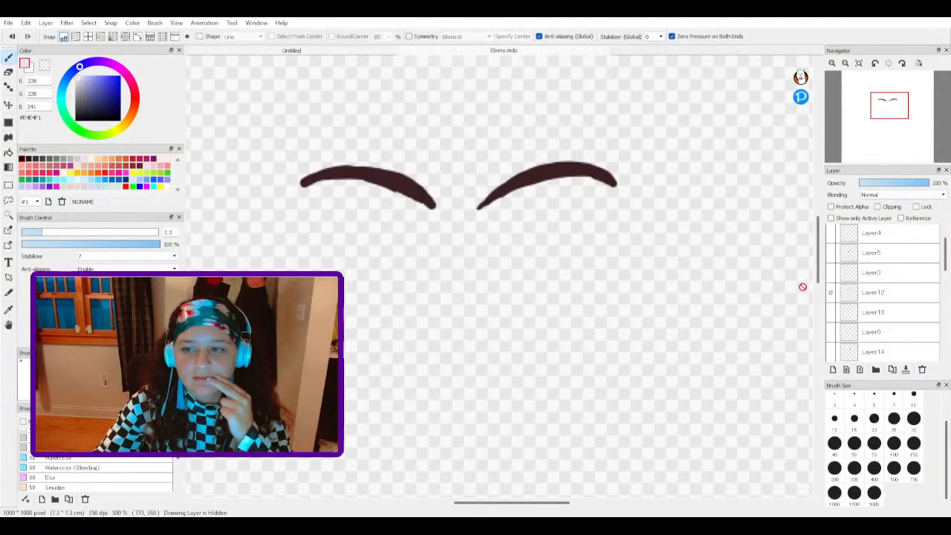
pyautogui.click(831, 292)
pyautogui.click(831, 272)
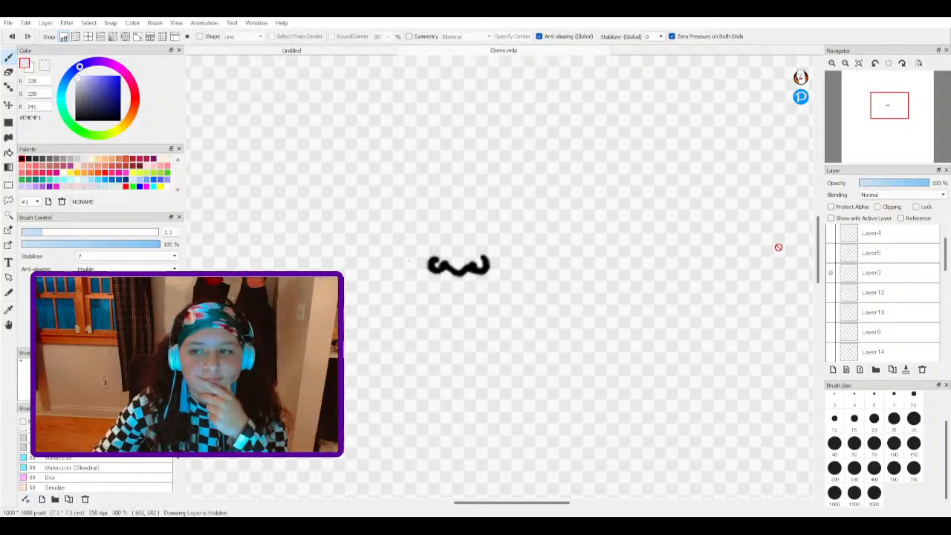
# Step: Hide Layer3, show the lips on Layer5 and Layer4, and merge those two layers into one
pyautogui.click(831, 273)
pyautogui.click(831, 252)
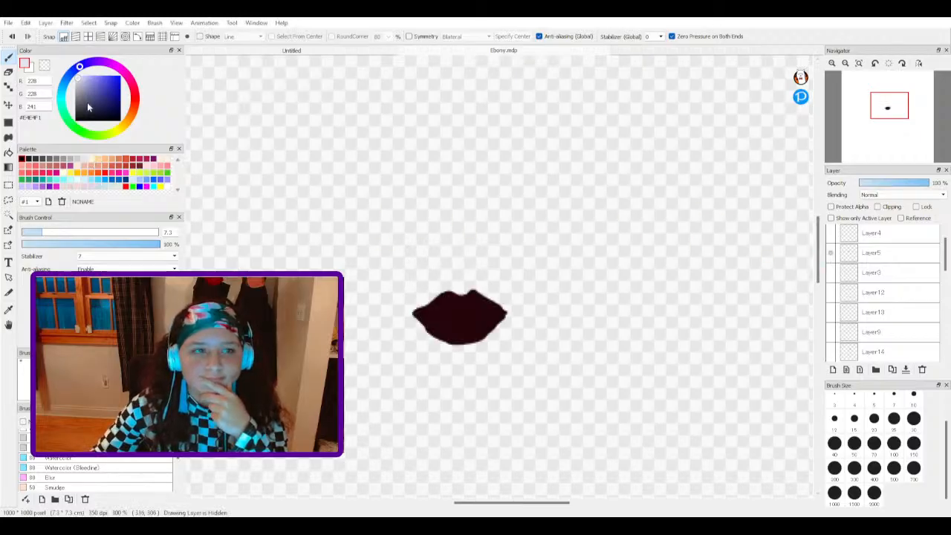
pyautogui.click(830, 233)
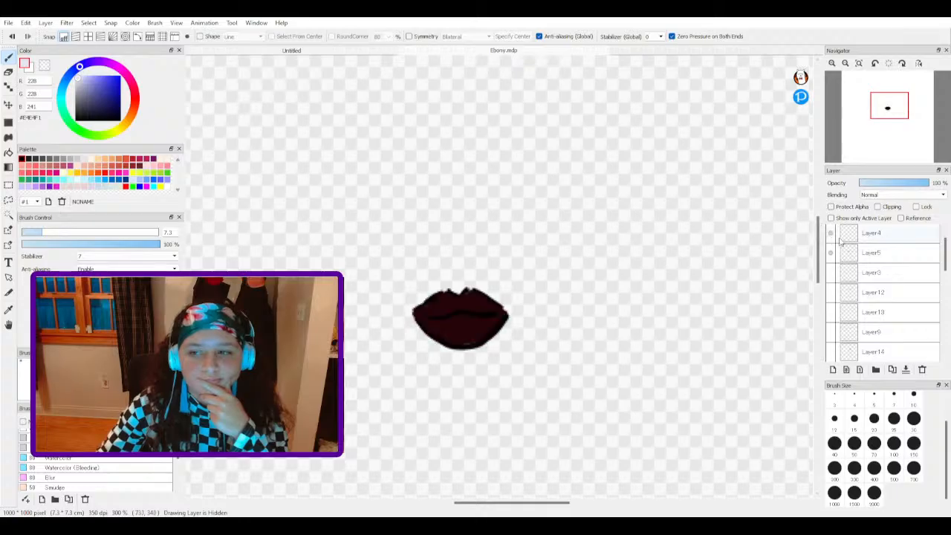
pyautogui.click(847, 238)
pyautogui.keyDown('shift'); pyautogui.click(849, 254); pyautogui.keyUp('shift')
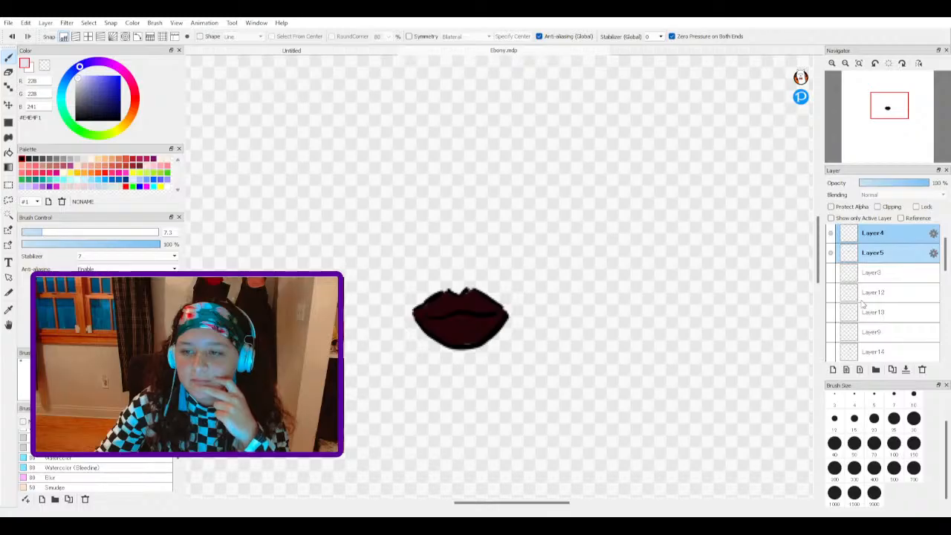
pyautogui.hotkey('ctrl', 'e')
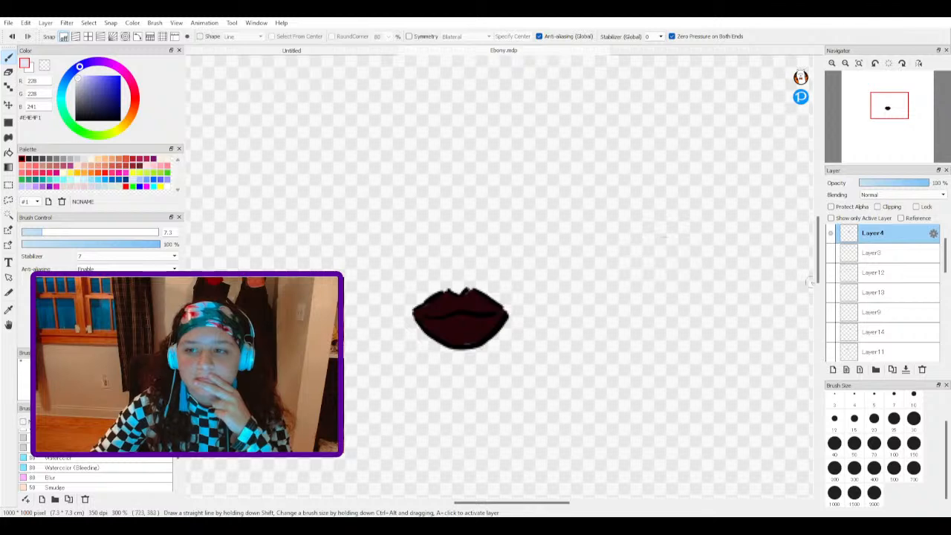
# Step: Hide the merged lips layer and show only the black hair piece on Layer24
pyautogui.scroll(1, 830, 257)
pyautogui.click(830, 254)
pyautogui.click(831, 235)
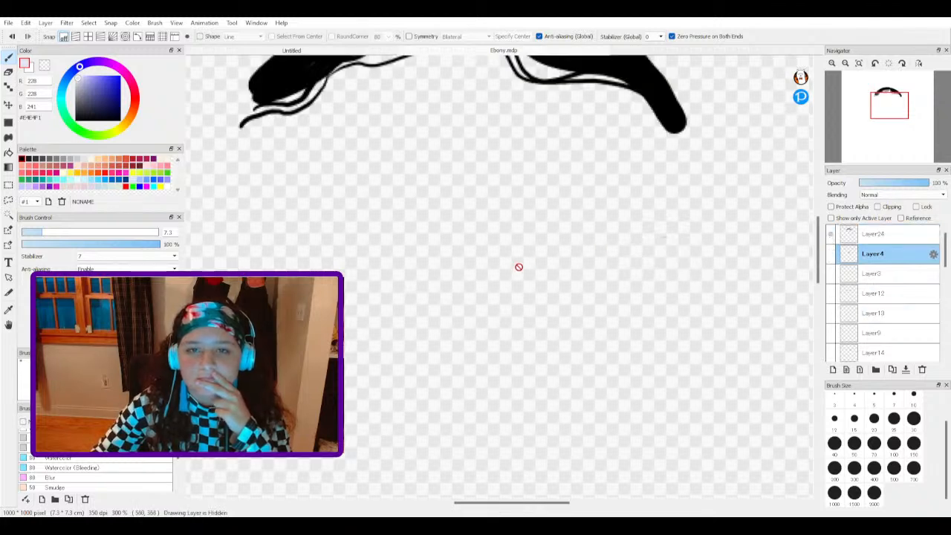
pyautogui.scroll(1, 530, 262)
pyautogui.scroll(-3, 488, 306)
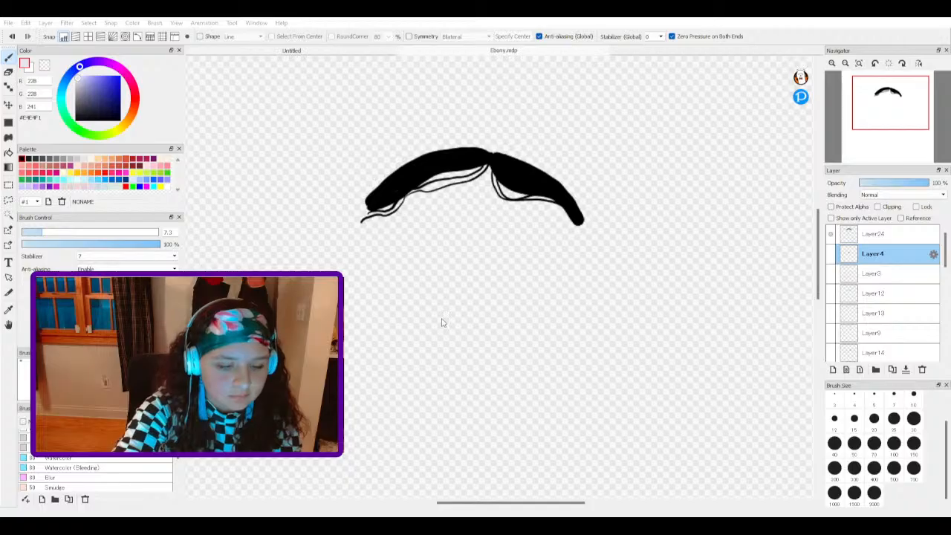
pyautogui.click(405, 266)
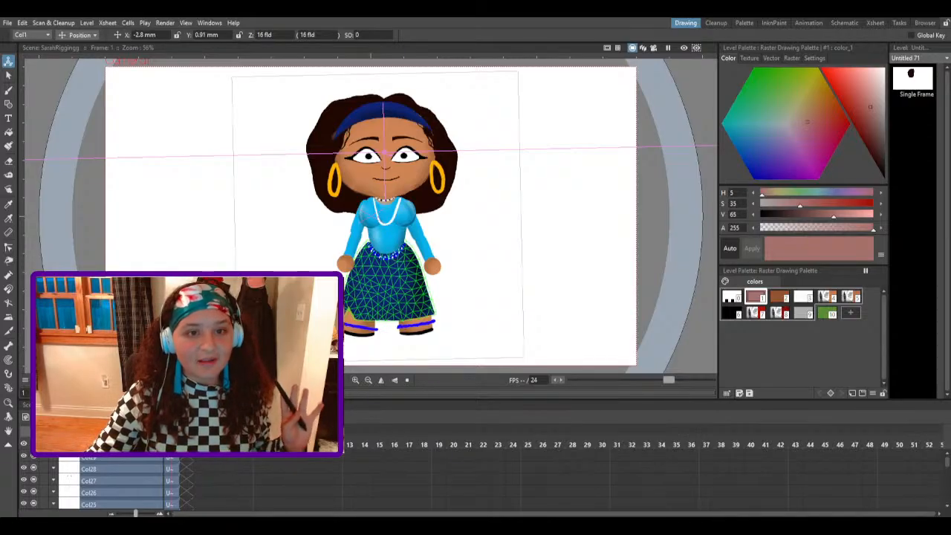
# Step: Switch to OpenToonz, start a new scene for the character's body-part levels, and frame the character up close
pyautogui.click(22, 40)
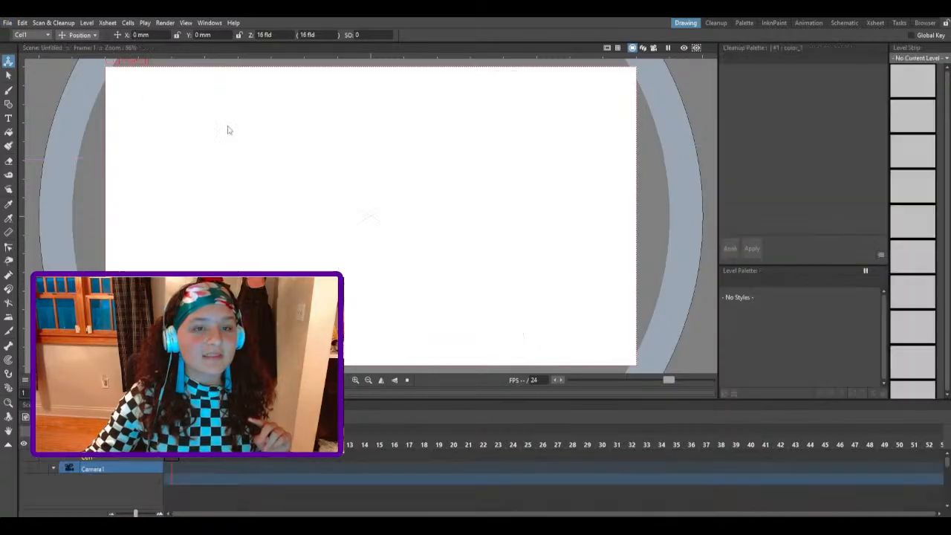
pyautogui.press('space')
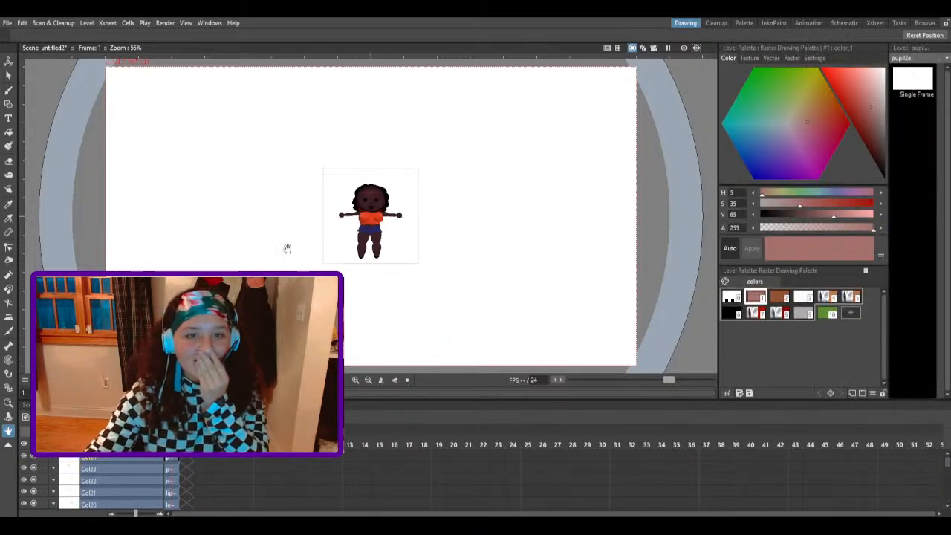
pyautogui.click(8, 402)
pyautogui.moveTo(323, 222); pyautogui.dragTo(185, 220)
pyautogui.moveTo(329, 200); pyautogui.dragTo(256, 289)
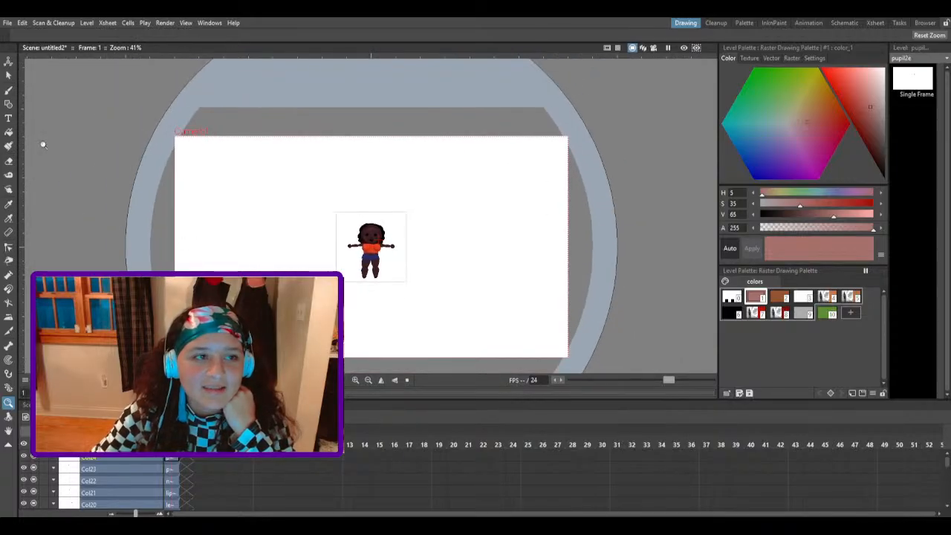
pyautogui.click(9, 76)
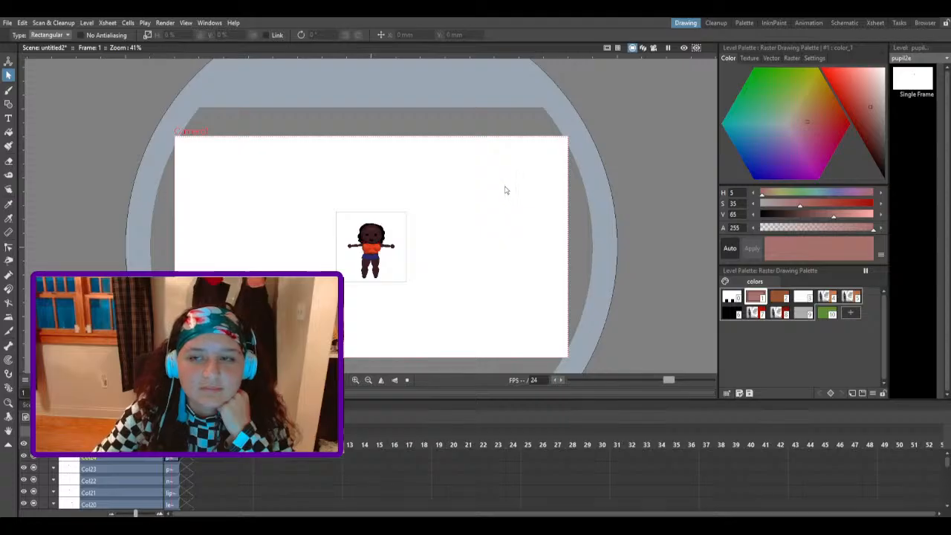
pyautogui.click(8, 403)
pyautogui.moveTo(328, 218); pyautogui.dragTo(230, 214)
pyautogui.moveTo(474, 266); pyautogui.dragTo(362, 236)
pyautogui.click(8, 74)
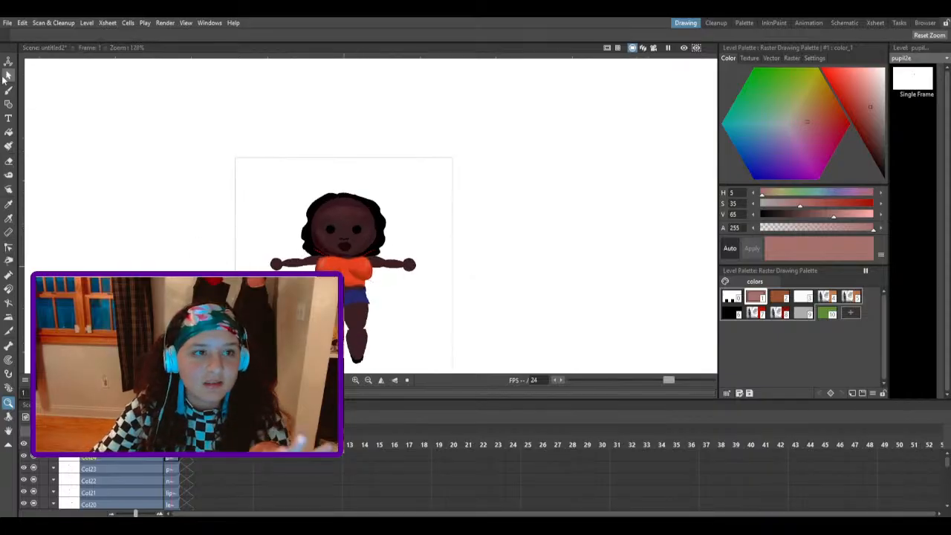
# Step: Switch to the Animation workspace and frame the character from head to legs in the viewer
pyautogui.click(798, 23)
pyautogui.click(8, 401)
pyautogui.moveTo(311, 146); pyautogui.dragTo(141, 93)
pyautogui.moveTo(199, 174); pyautogui.dragTo(210, 188)
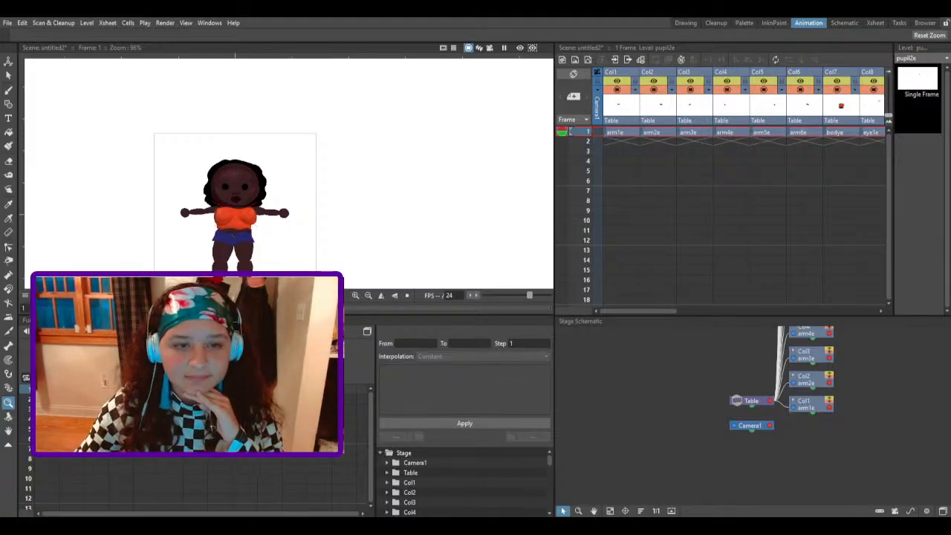
pyautogui.scroll(3, 235, 205)
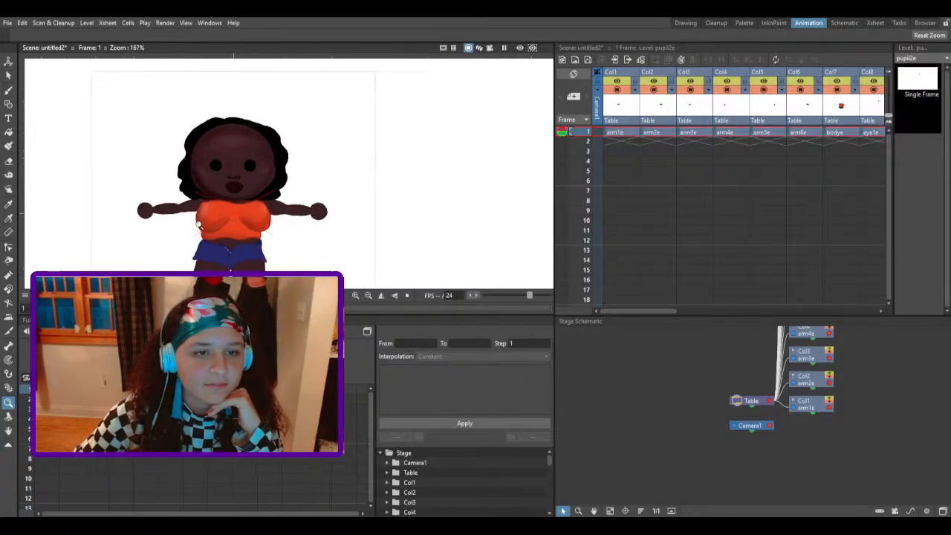
pyautogui.scroll(-4, 208, 223)
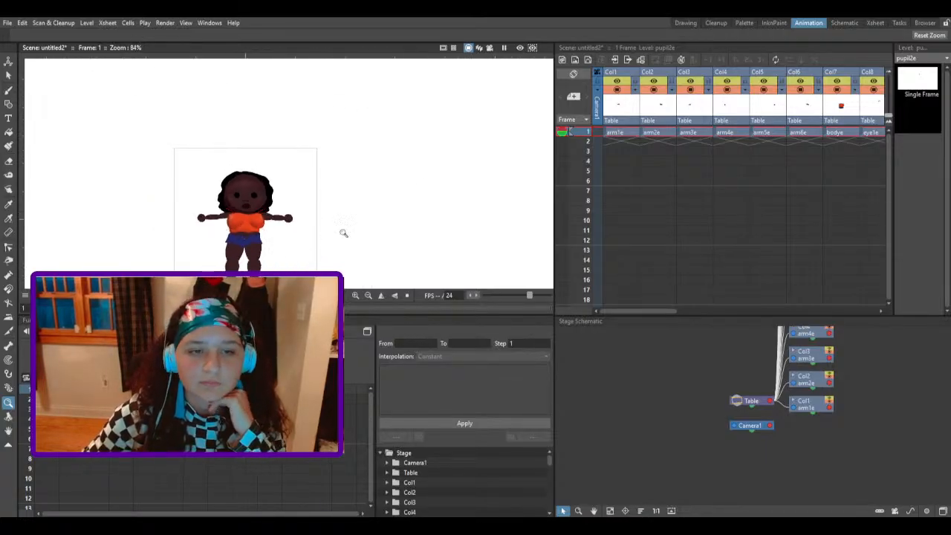
pyautogui.scroll(3, 219, 213)
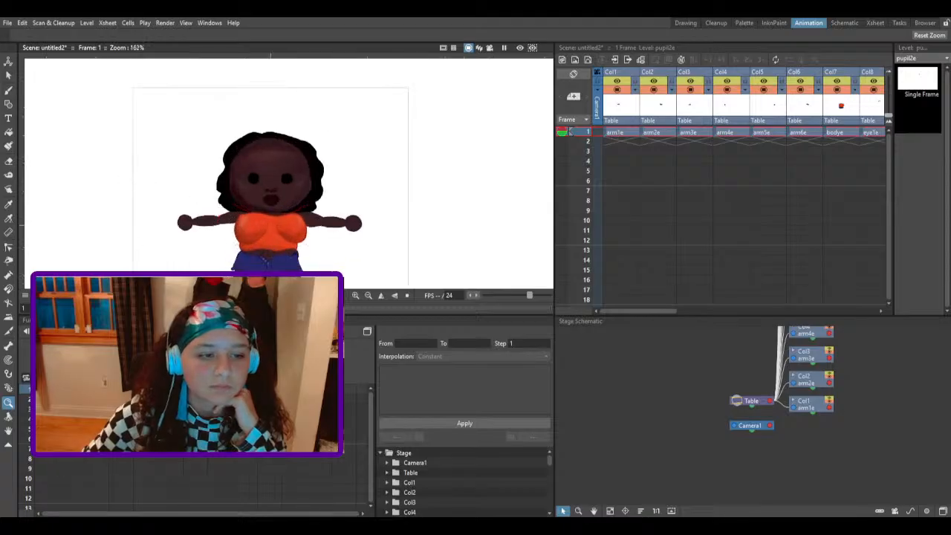
pyautogui.click(9, 429)
pyautogui.moveTo(214, 261); pyautogui.dragTo(253, 209)
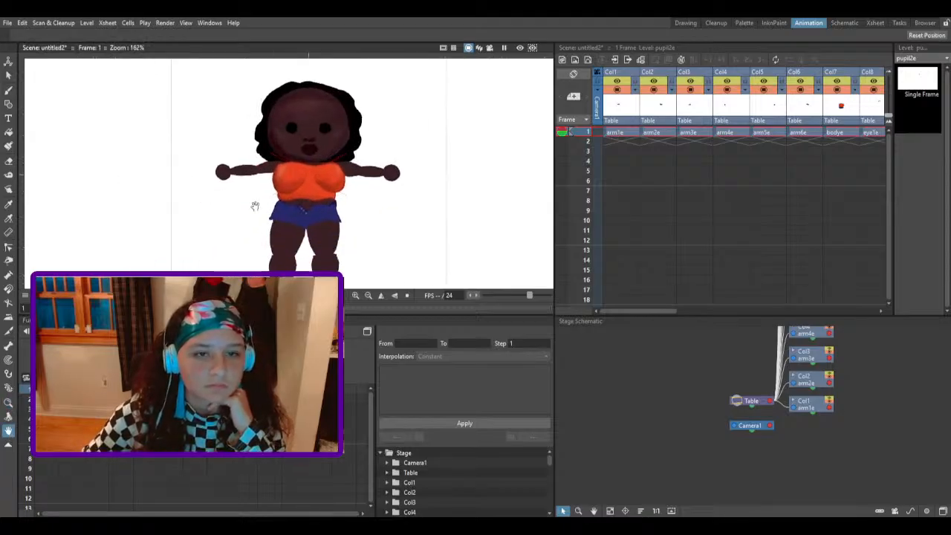
pyautogui.click(8, 75)
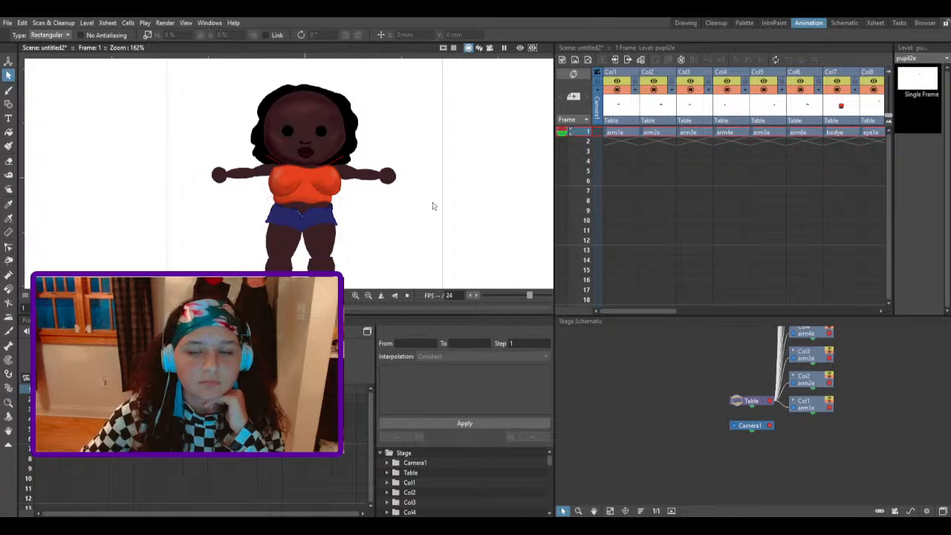
# Step: Move the leg1e to leg4e columns to the start of the Xsheet and place the haire column before them
pyautogui.click(653, 74)
pyautogui.click(632, 75)
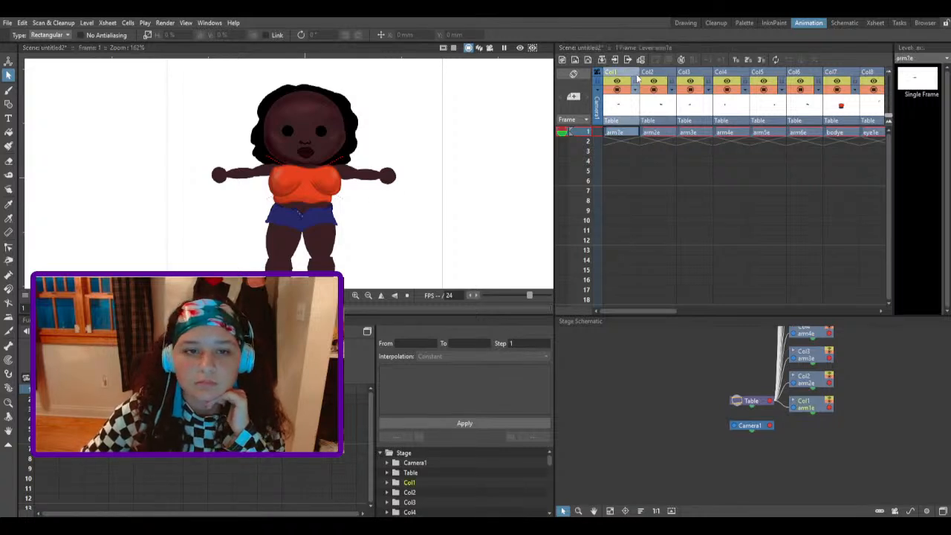
pyautogui.scroll(-2, 710, 159)
pyautogui.scroll(2, 711, 159)
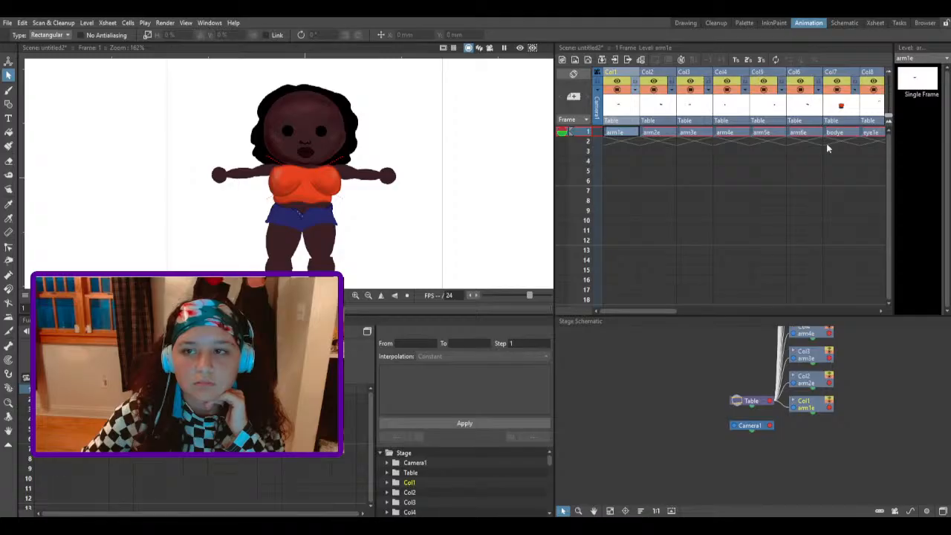
pyautogui.moveTo(667, 308); pyautogui.dragTo(843, 302)
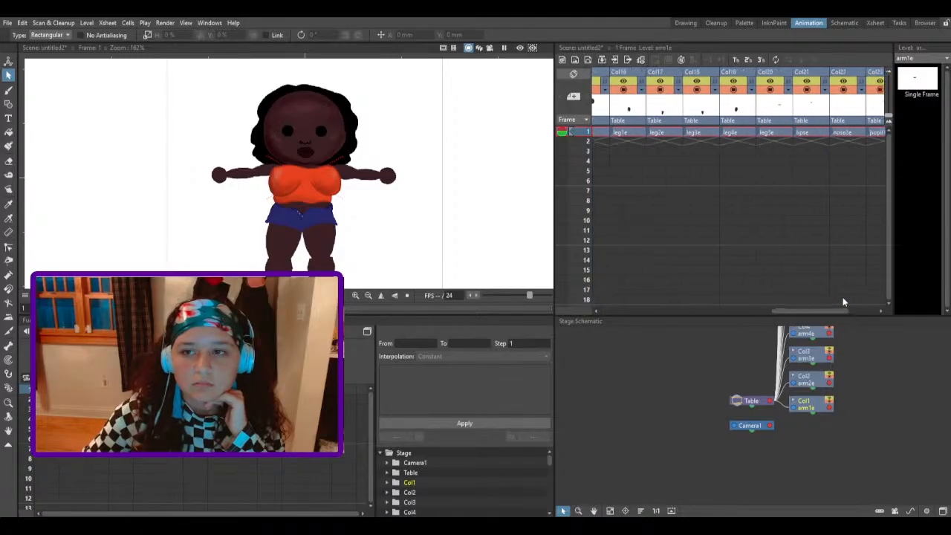
pyautogui.click(641, 78)
pyautogui.keyDown('shift'); pyautogui.click(733, 77); pyautogui.keyUp('shift')
pyautogui.moveTo(733, 77); pyautogui.dragTo(573, 87)
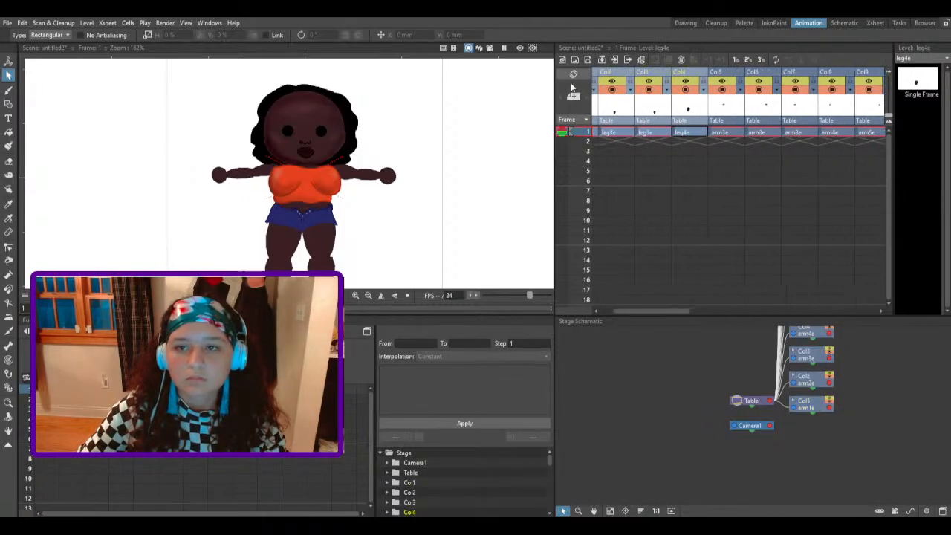
pyautogui.moveTo(687, 310); pyautogui.dragTo(831, 264)
pyautogui.moveTo(719, 76); pyautogui.dragTo(598, 84)
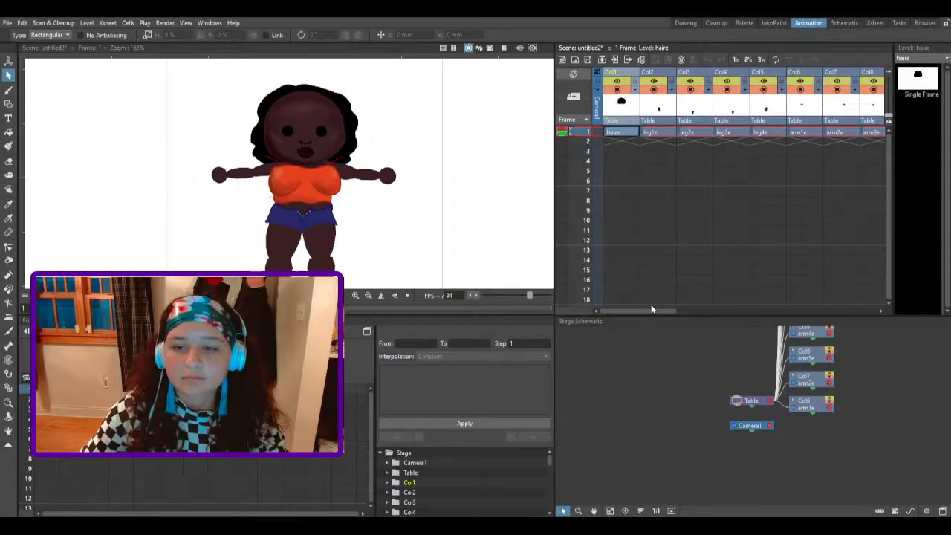
# Step: Reposition the arm1e column with the Animate tool to X -0.13 mm and Y -0.13 mm
pyautogui.click(797, 131)
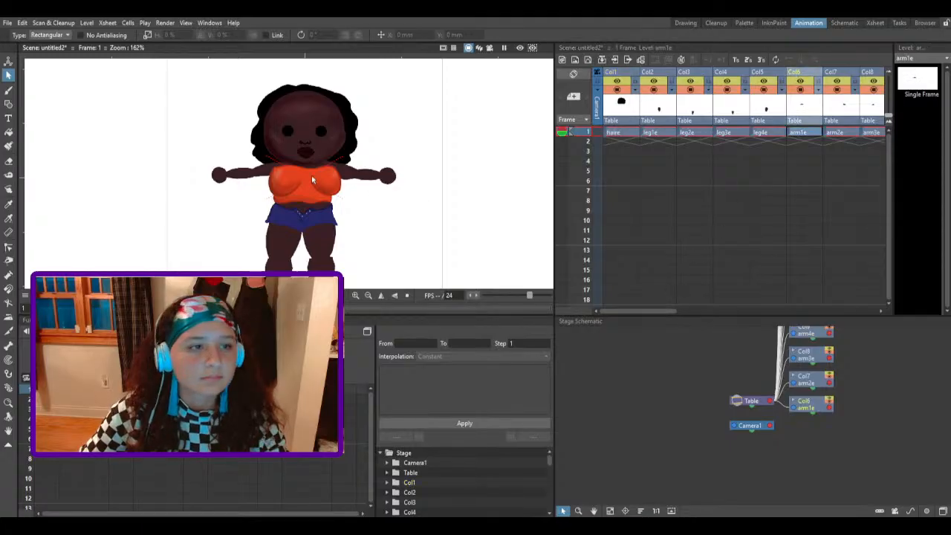
pyautogui.click(9, 60)
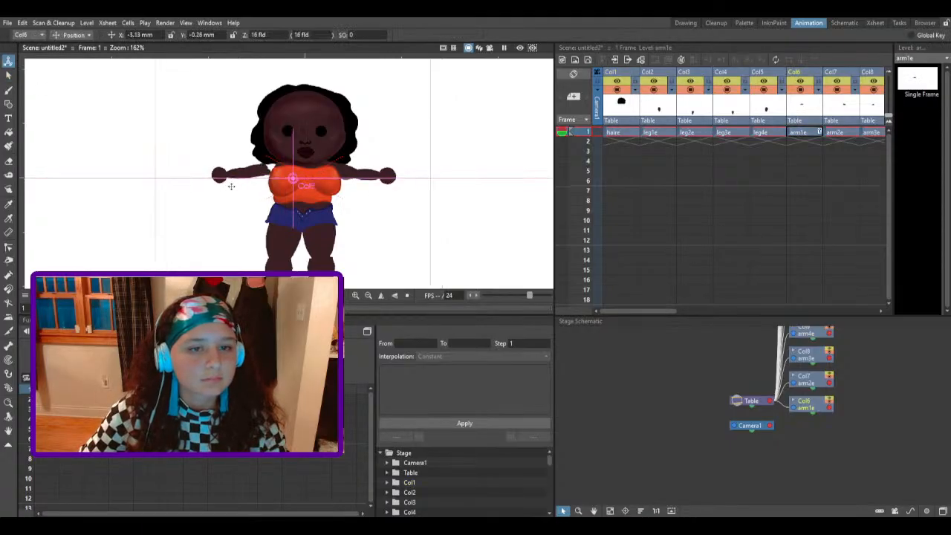
pyautogui.moveTo(238, 185); pyautogui.dragTo(243, 186)
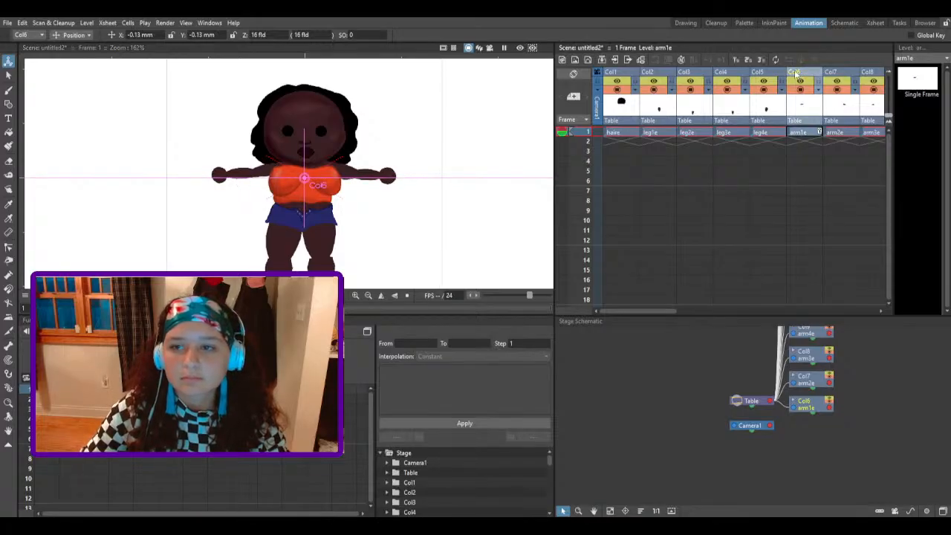
# Step: Reposition the arm3e column to X -0.13 mm and Y -0.13 mm and move it directly before arm1e in the Xsheet
pyautogui.click(847, 79)
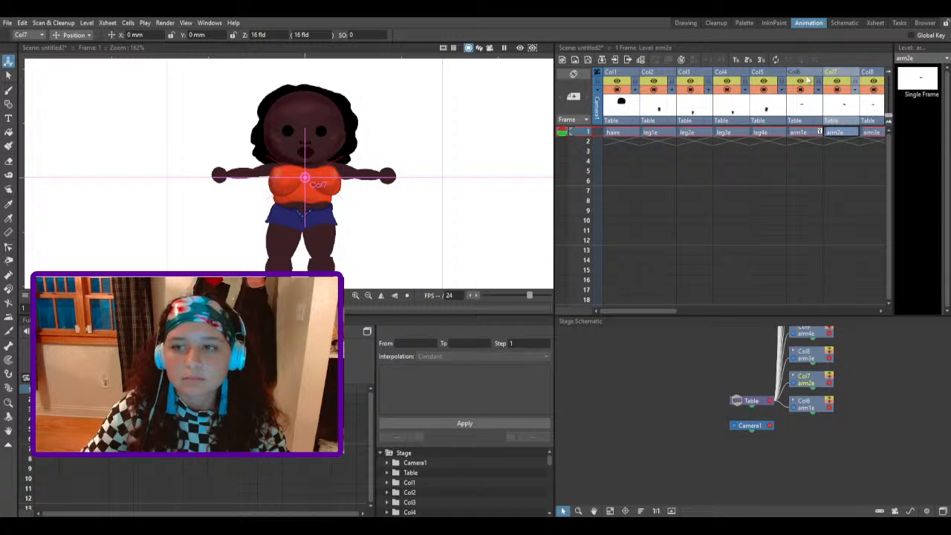
pyautogui.click(865, 77)
pyautogui.moveTo(418, 183)
pyautogui.mouseDown()
pyautogui.moveTo(403, 184)
pyautogui.moveTo(420, 183)
pyautogui.mouseUp()
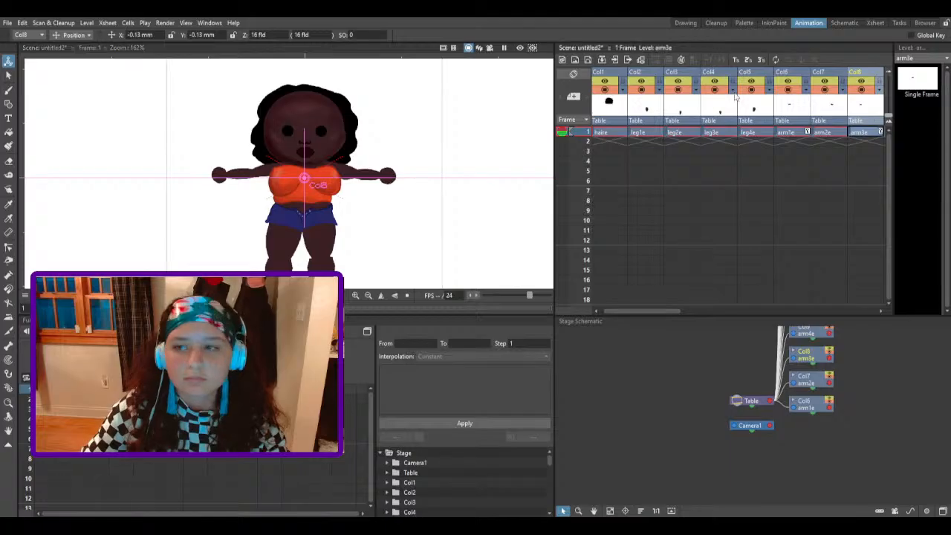
pyautogui.click(838, 82)
pyautogui.moveTo(811, 87); pyautogui.dragTo(780, 93)
# Step: Reorder the leg columns after haire to leg2e, leg3e, leg4e, leg1e
pyautogui.click(650, 88)
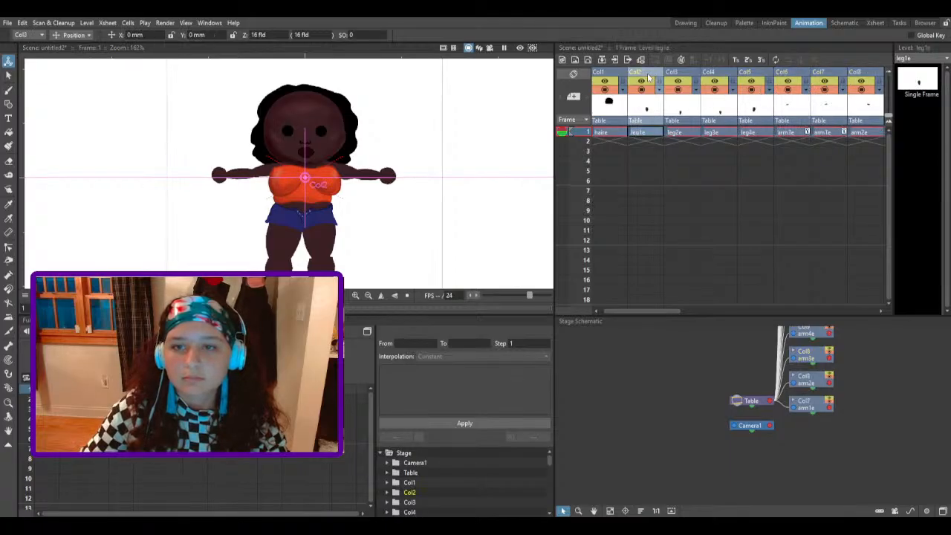
pyautogui.click(763, 73)
pyautogui.moveTo(756, 74); pyautogui.dragTo(646, 77)
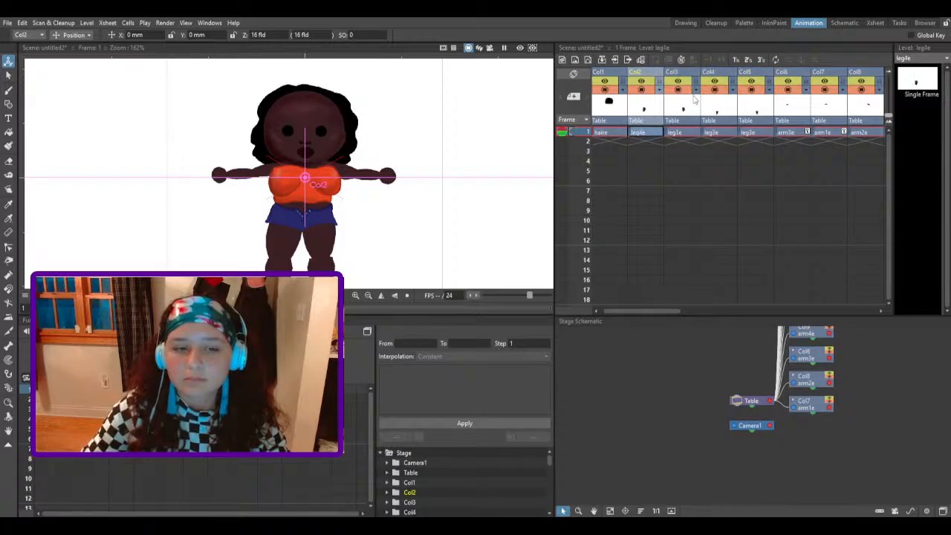
pyautogui.moveTo(704, 80); pyautogui.dragTo(650, 79)
pyautogui.moveTo(765, 74); pyautogui.dragTo(688, 76)
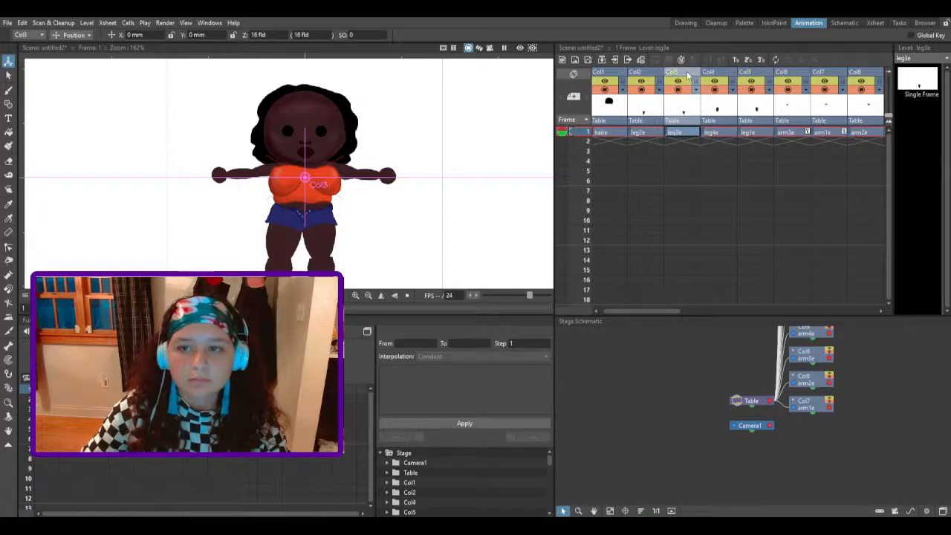
# Step: Move the arm4e column between arm1e and arm2e in the Xsheet
pyautogui.click(807, 75)
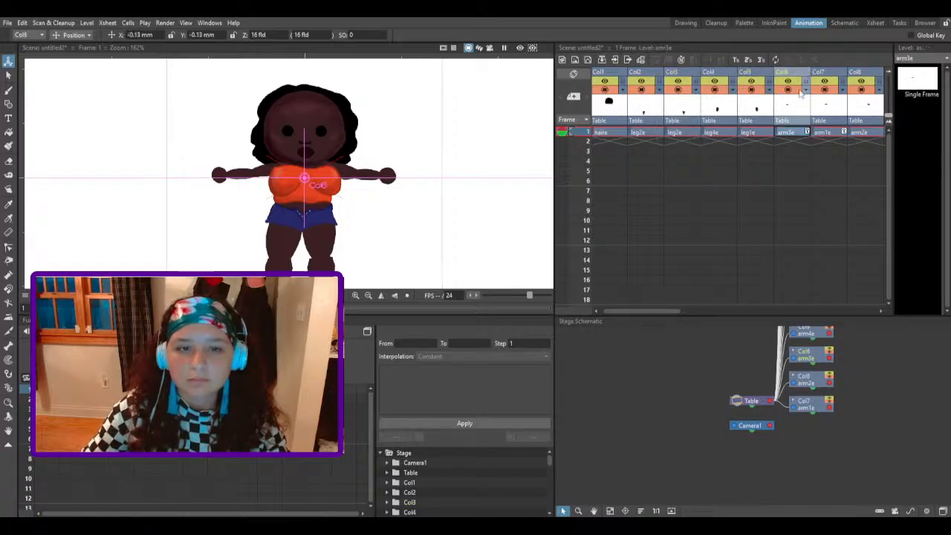
pyautogui.click(836, 76)
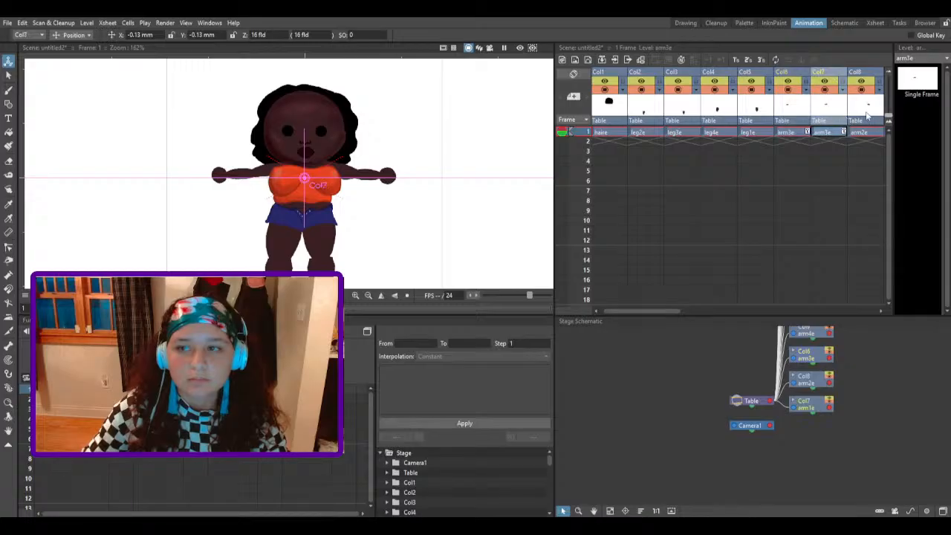
pyautogui.moveTo(669, 309); pyautogui.dragTo(710, 293)
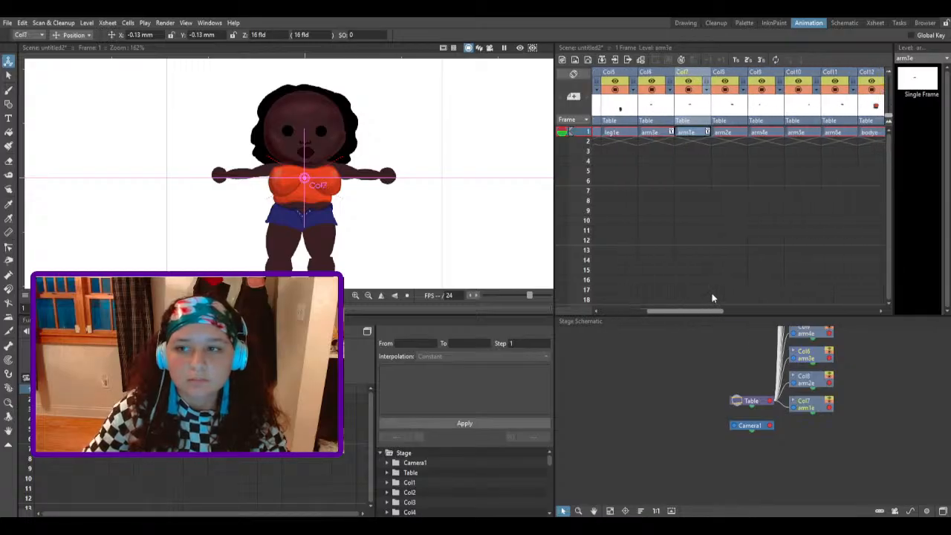
pyautogui.click(757, 78)
pyautogui.moveTo(757, 76); pyautogui.dragTo(718, 83)
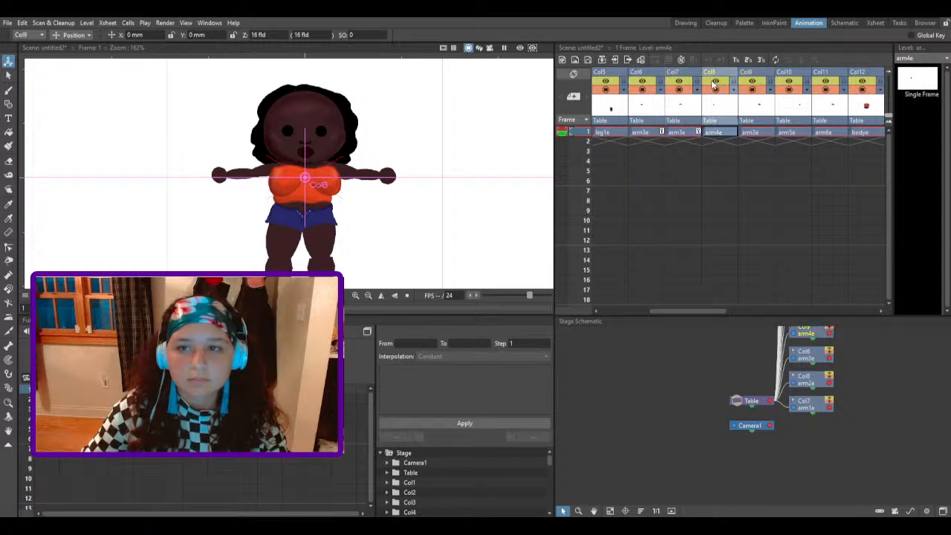
pyautogui.click(770, 80)
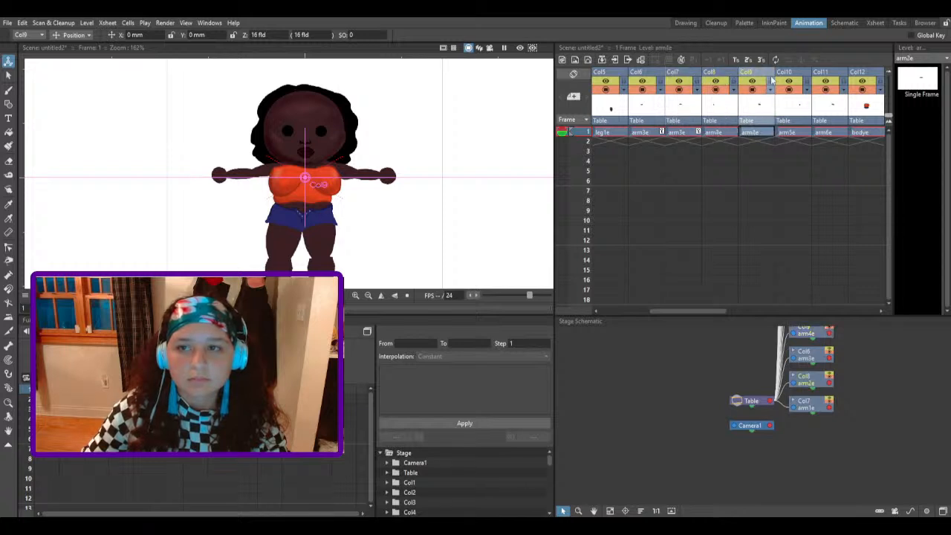
# Step: Place the arm6e column before arm5e, pull its drawing away from the arm, and delete the column
pyautogui.click(825, 77)
pyautogui.moveTo(824, 77); pyautogui.dragTo(787, 79)
pyautogui.moveTo(401, 167)
pyautogui.mouseDown()
pyautogui.moveTo(426, 168)
pyautogui.moveTo(435, 206)
pyautogui.moveTo(461, 206)
pyautogui.mouseUp()
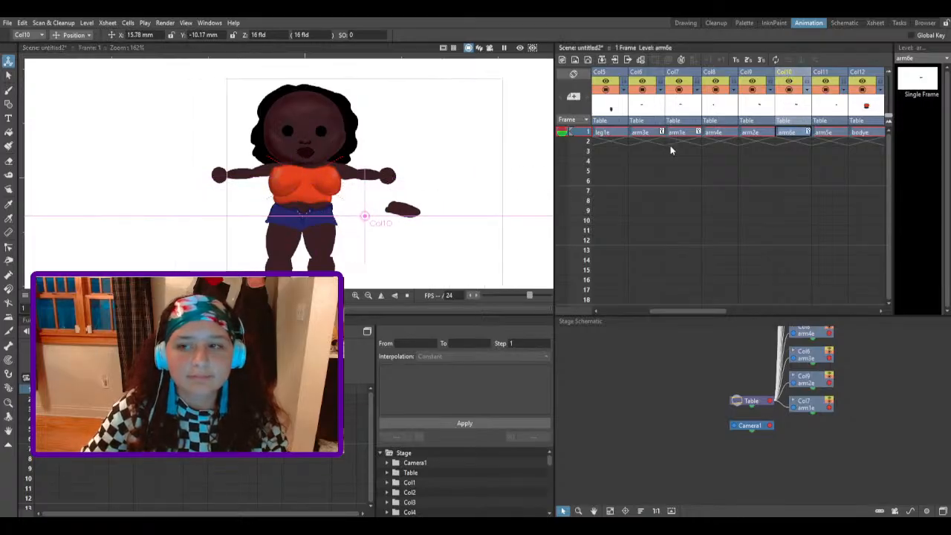
pyautogui.press('Delete')
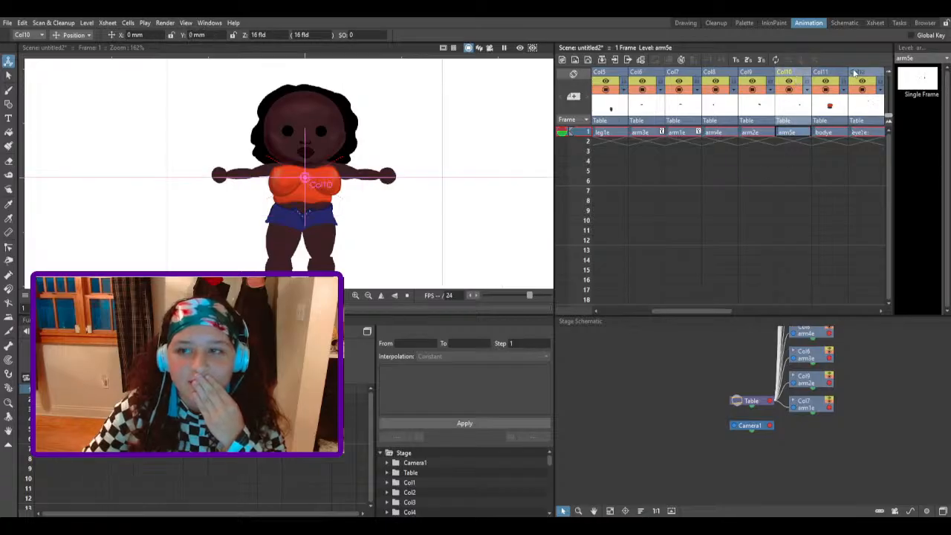
# Step: Nudge the arm pieces arm2e, arm4e and arm1e slightly, and position arm3e at X -0.13 mm and Y -0.26 mm
pyautogui.click(767, 74)
pyautogui.moveTo(490, 176)
pyautogui.mouseDown()
pyautogui.moveTo(446, 182)
pyautogui.moveTo(496, 176)
pyautogui.moveTo(448, 200)
pyautogui.moveTo(478, 187)
pyautogui.mouseUp()
pyautogui.click(710, 73)
pyautogui.click(641, 87)
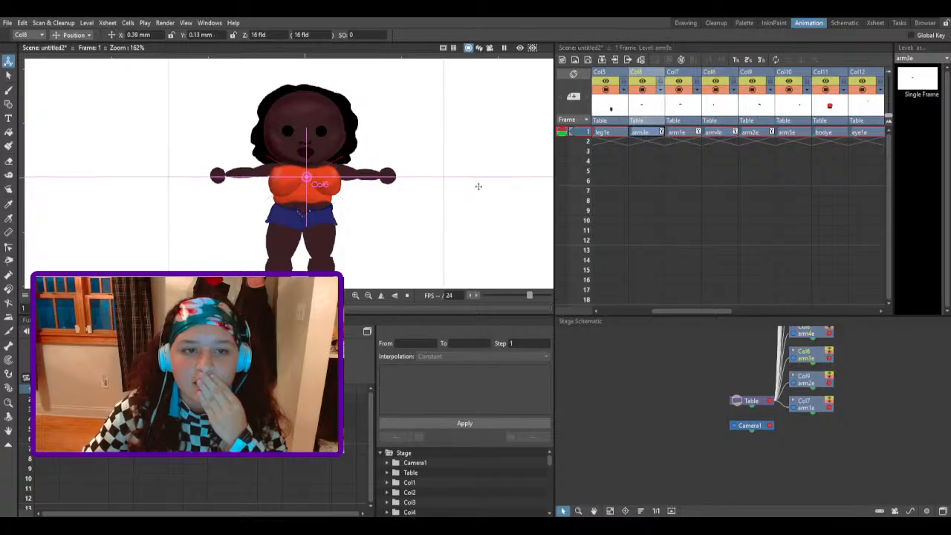
pyautogui.click(691, 78)
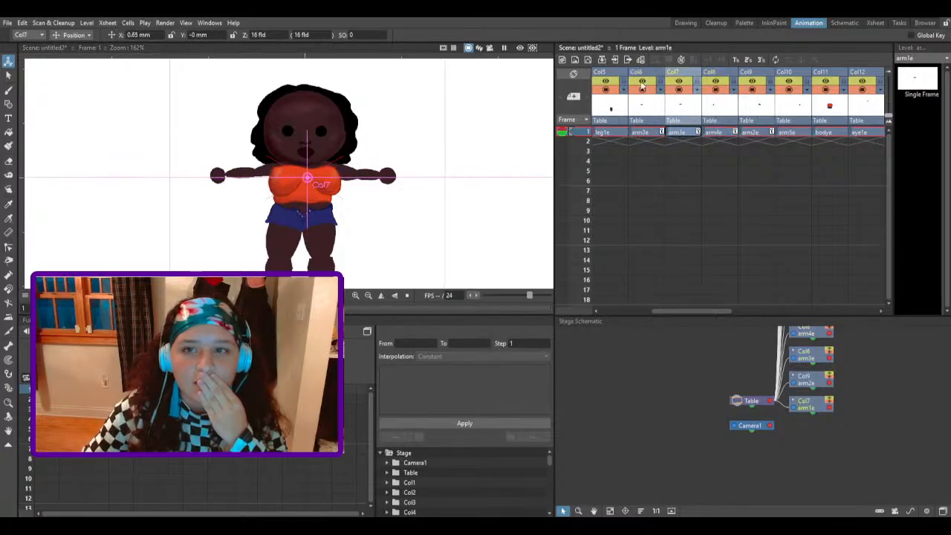
pyautogui.click(640, 88)
pyautogui.moveTo(475, 186); pyautogui.dragTo(477, 159)
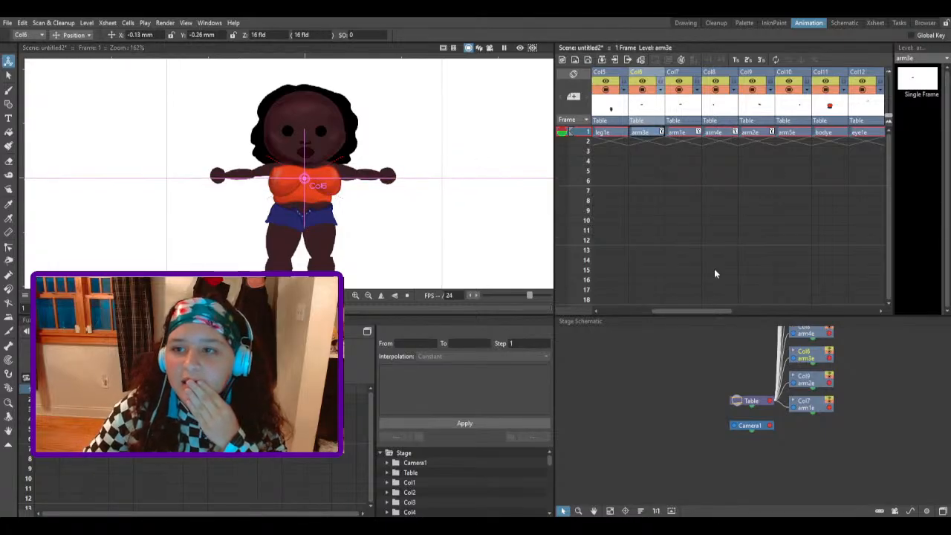
# Step: Reposition the arm1e column to X -0.26 mm and Y -0.13 mm
pyautogui.click(684, 306)
pyautogui.click(687, 164)
pyautogui.click(682, 126)
pyautogui.moveTo(715, 313); pyautogui.dragTo(643, 295)
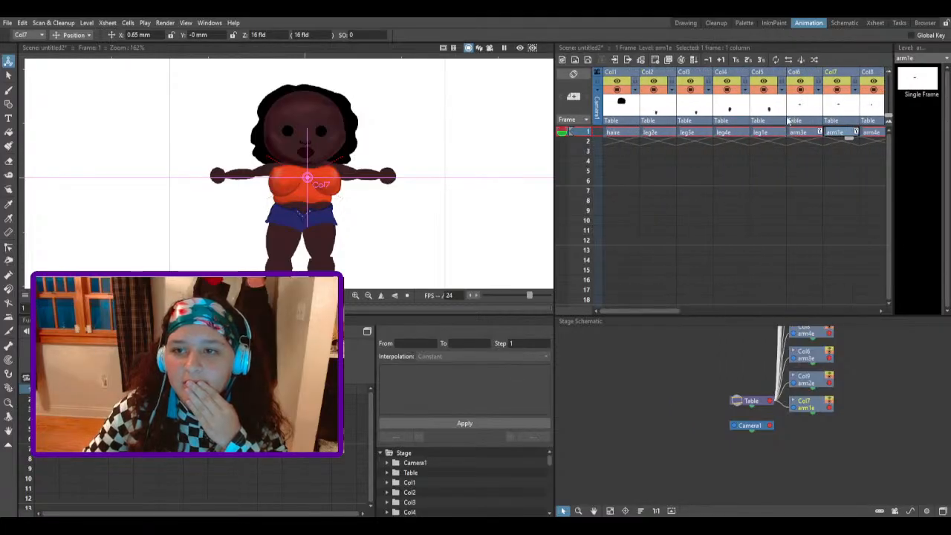
pyautogui.click(812, 79)
pyautogui.click(843, 71)
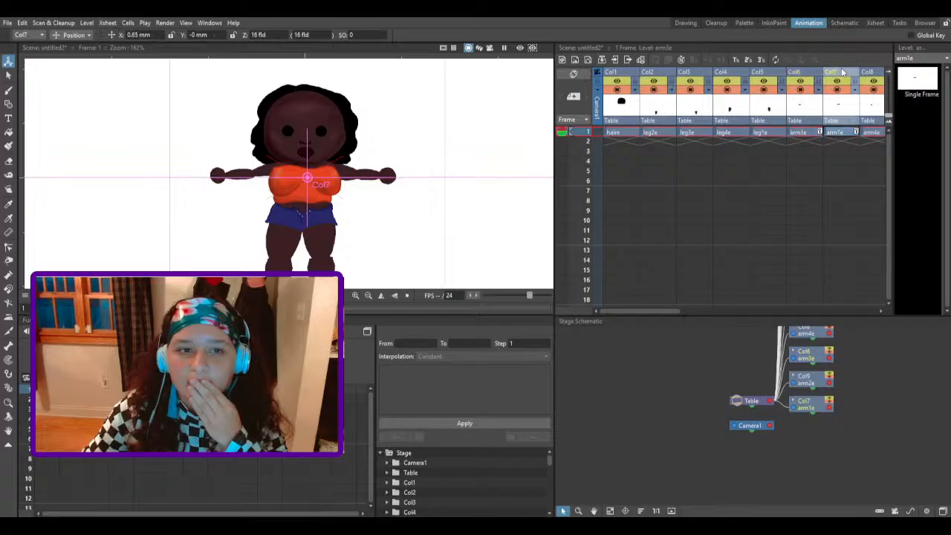
pyautogui.moveTo(464, 185); pyautogui.dragTo(461, 186)
# Step: Reposition the leg5e column to X -0.39 mm and Y 0 mm
pyautogui.moveTo(681, 312); pyautogui.dragTo(806, 240)
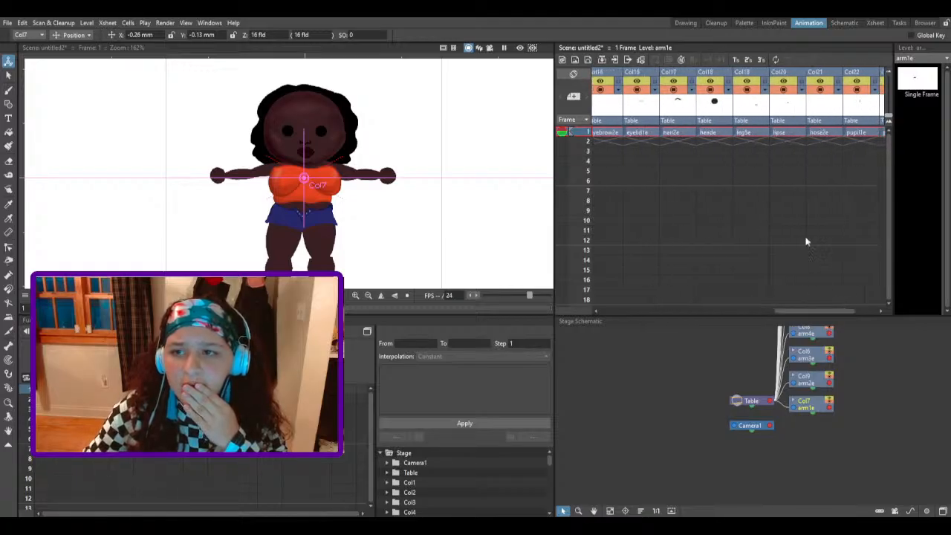
pyautogui.click(752, 73)
pyautogui.moveTo(493, 200); pyautogui.dragTo(463, 200)
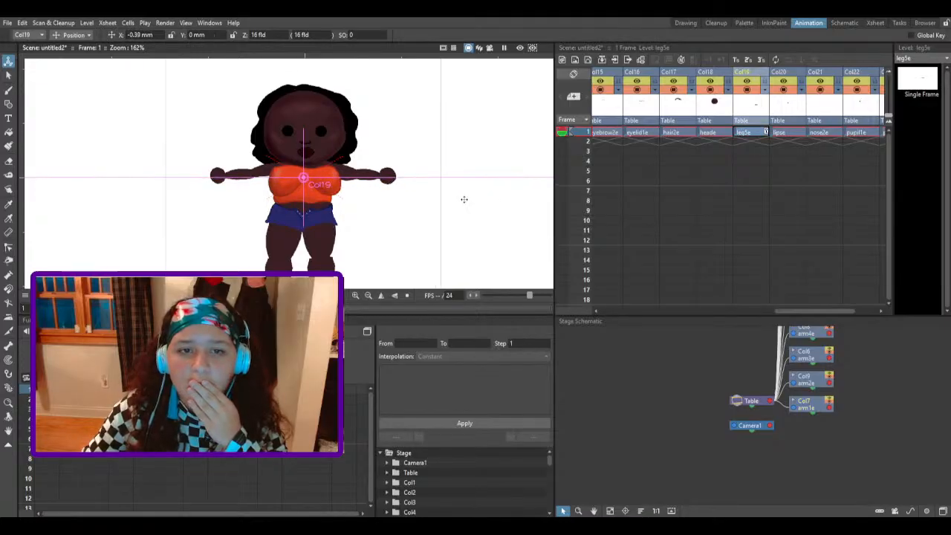
# Step: Move the leg5e column back among the arm columns, between arm4e and arm2e, nudging its drawing slightly
pyautogui.moveTo(747, 70); pyautogui.dragTo(609, 70)
pyautogui.hscroll(-3, 802, 311)
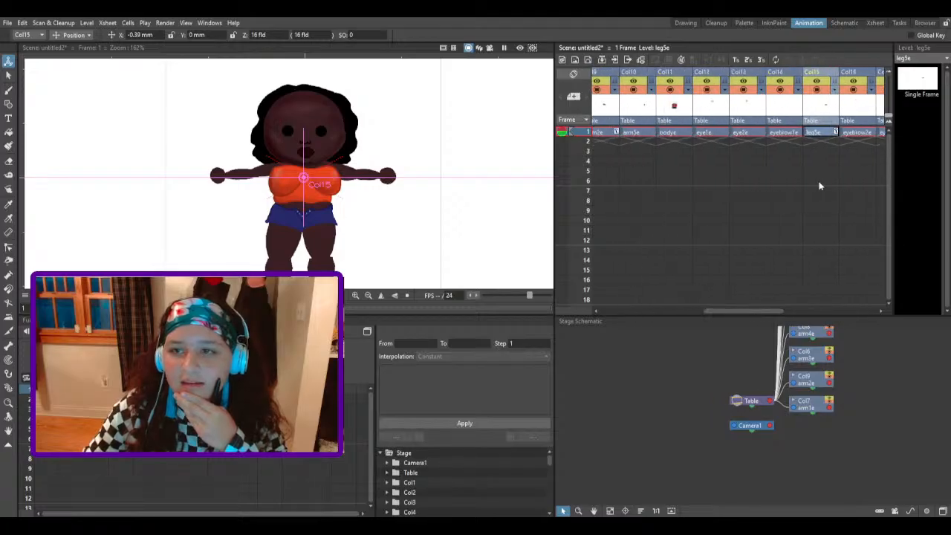
pyautogui.moveTo(815, 80); pyautogui.dragTo(631, 95)
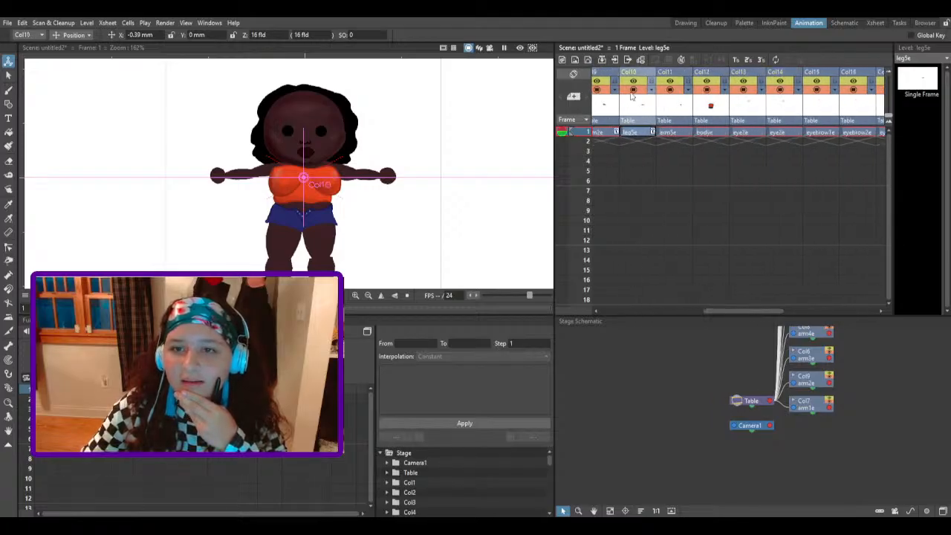
pyautogui.moveTo(747, 311); pyautogui.dragTo(699, 312)
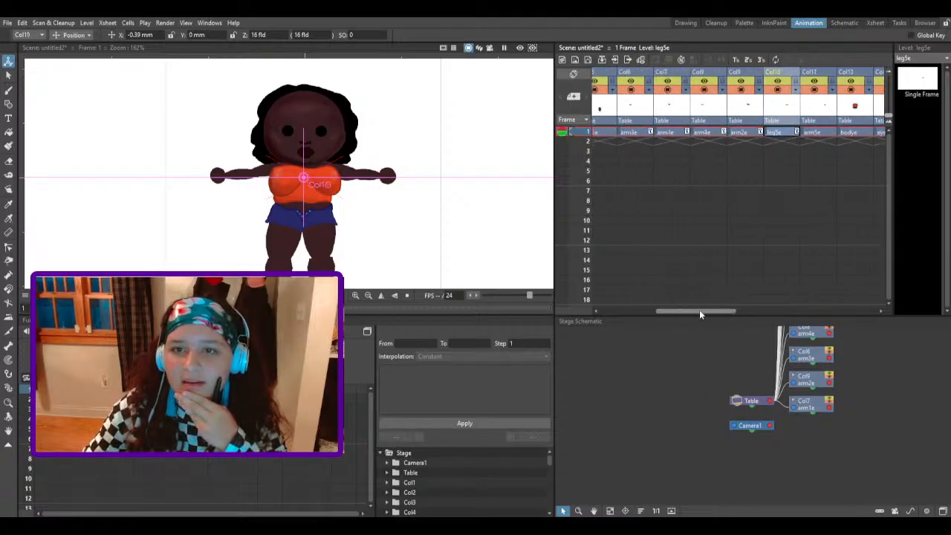
pyautogui.moveTo(768, 73); pyautogui.dragTo(677, 81)
pyautogui.moveTo(471, 180)
pyautogui.mouseDown()
pyautogui.moveTo(448, 180)
pyautogui.moveTo(469, 180)
pyautogui.mouseUp()
pyautogui.moveTo(679, 79); pyautogui.dragTo(740, 85)
# Step: Reposition arm2e to X -0.65 mm, Y -0.26 mm and arm5e to X -0.13 mm, Y 0 mm
pyautogui.click(776, 81)
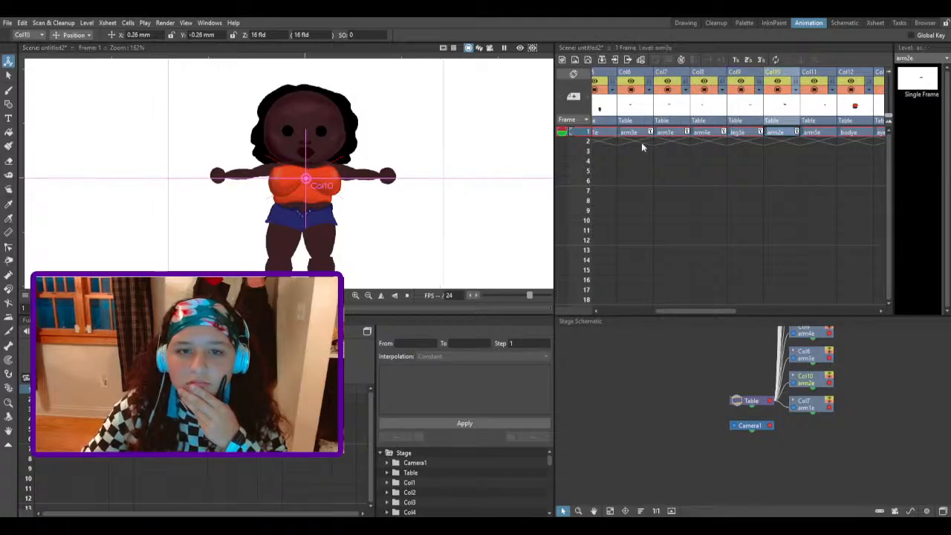
pyautogui.click(813, 80)
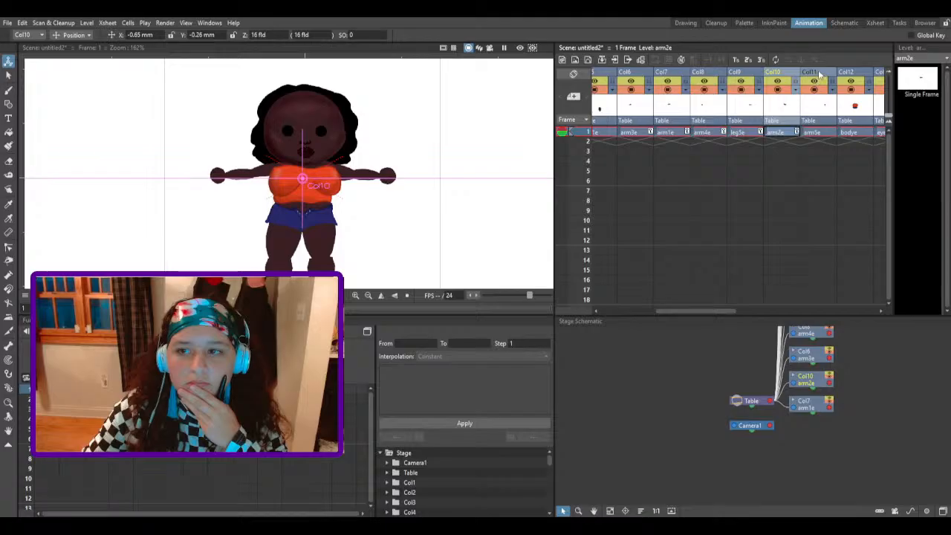
pyautogui.moveTo(510, 195); pyautogui.dragTo(514, 194)
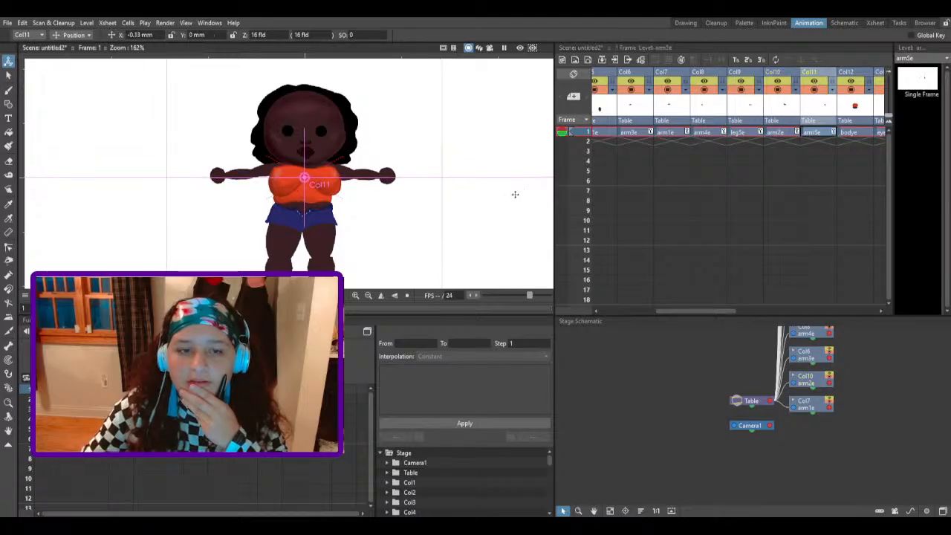
# Step: Move the eye1e and eye2e columns directly after heade so the eyes sit in front of the head
pyautogui.moveTo(720, 312); pyautogui.dragTo(791, 311)
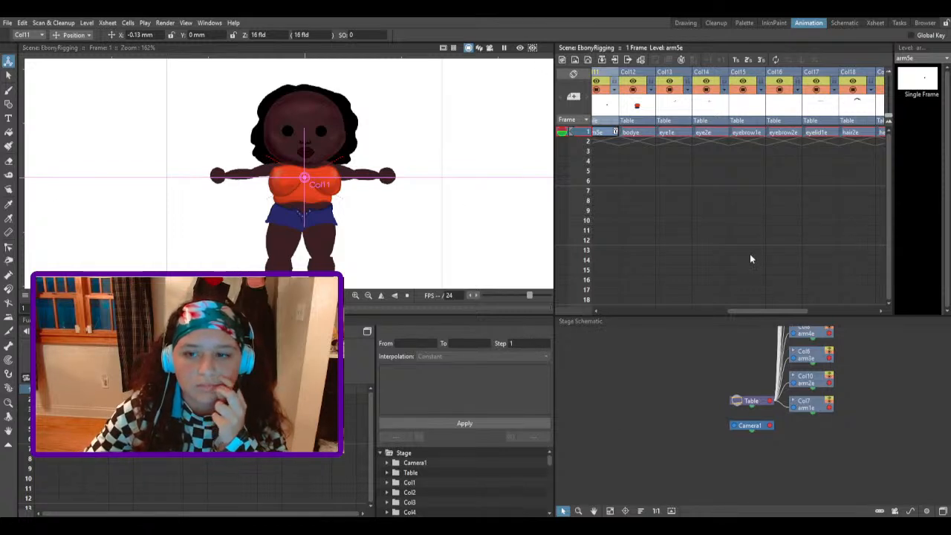
pyautogui.moveTo(738, 313)
pyautogui.mouseDown()
pyautogui.moveTo(683, 307)
pyautogui.moveTo(749, 302)
pyautogui.mouseUp()
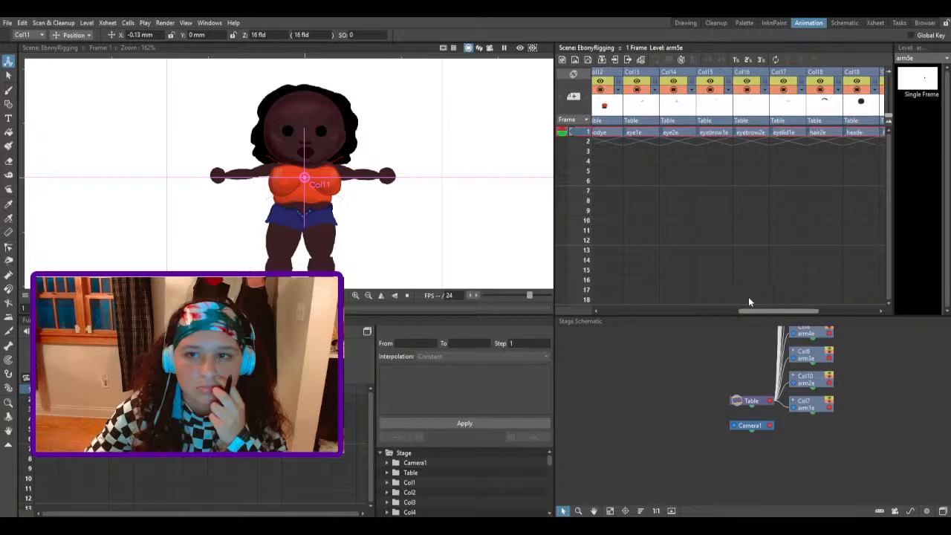
pyautogui.click(657, 77)
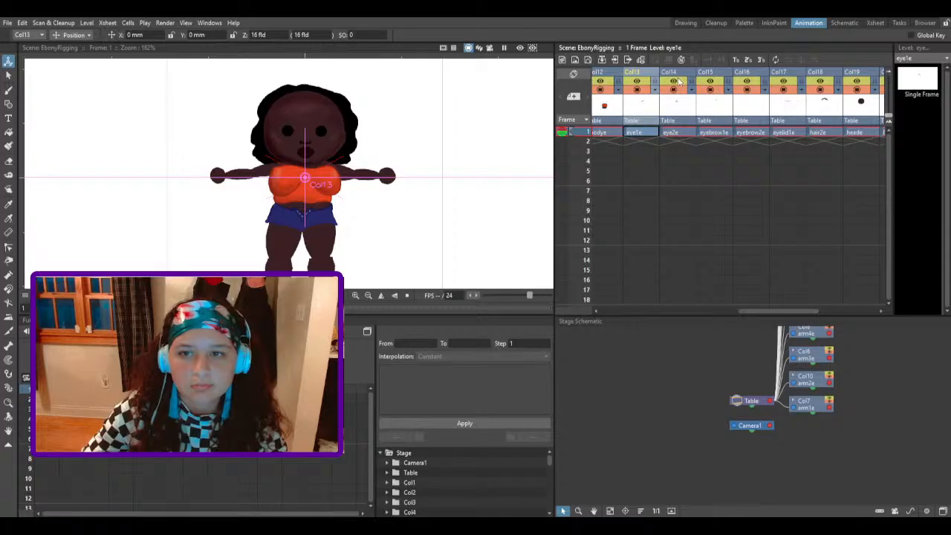
pyautogui.moveTo(642, 74); pyautogui.dragTo(834, 97)
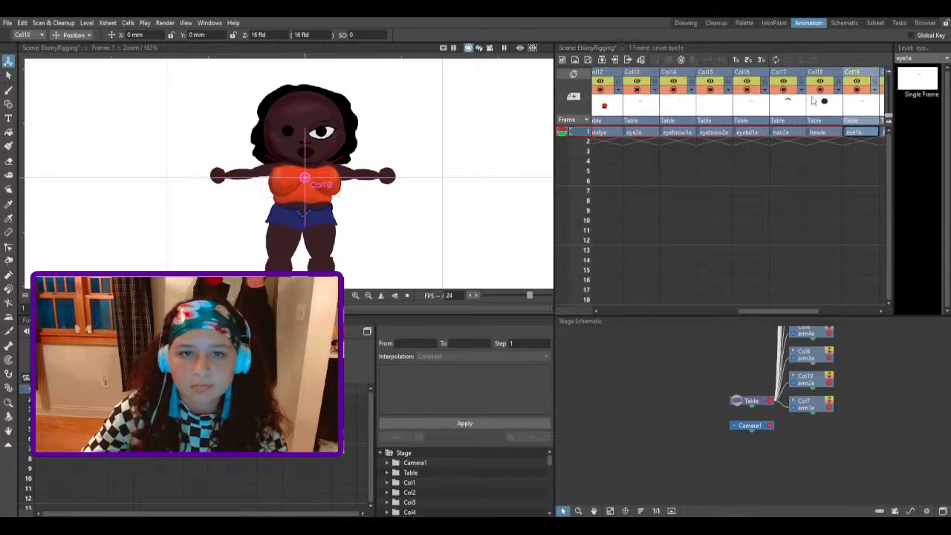
pyautogui.click(658, 79)
pyautogui.moveTo(658, 78); pyautogui.dragTo(862, 78)
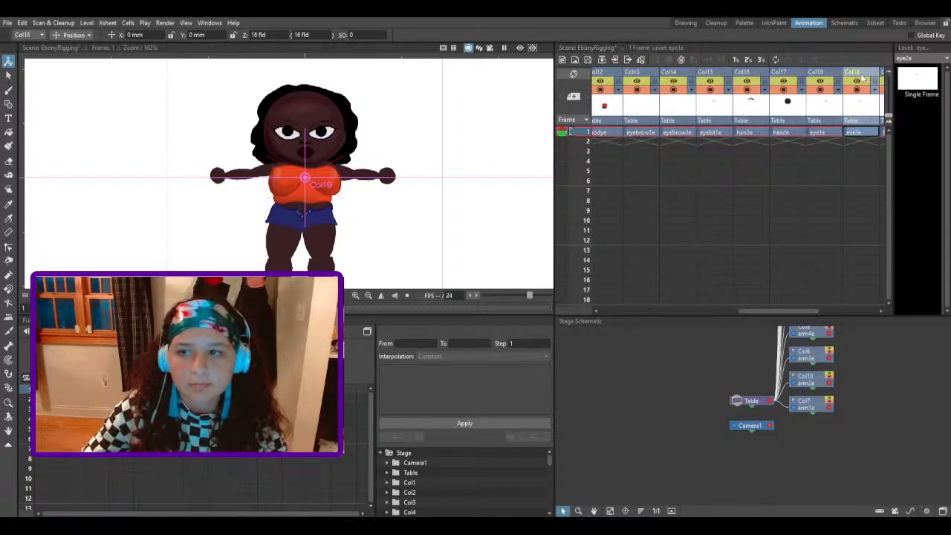
# Step: Move the eyebrow1e, eyebrow2e and eyelid1e columns after eye2e, in that order
pyautogui.click(652, 75)
pyautogui.moveTo(652, 74); pyautogui.dragTo(849, 77)
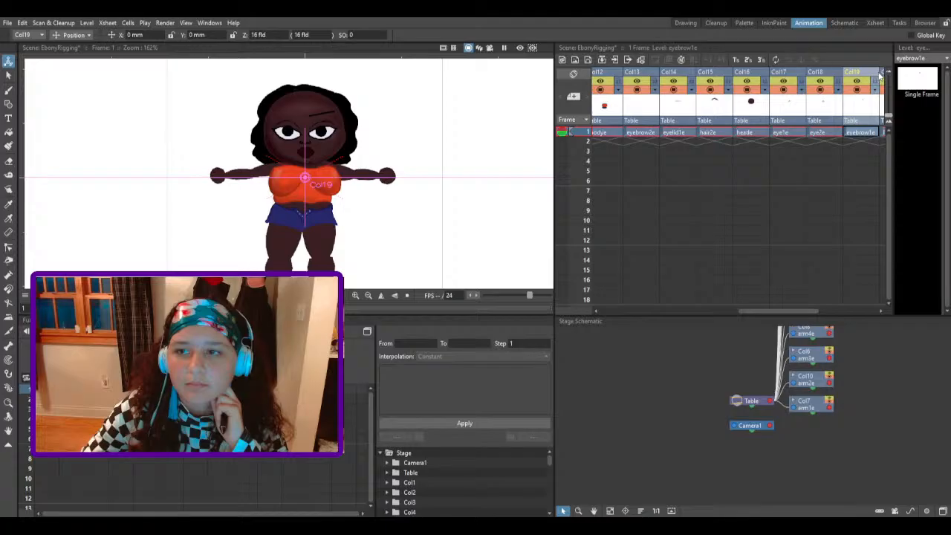
pyautogui.moveTo(635, 74); pyautogui.dragTo(846, 73)
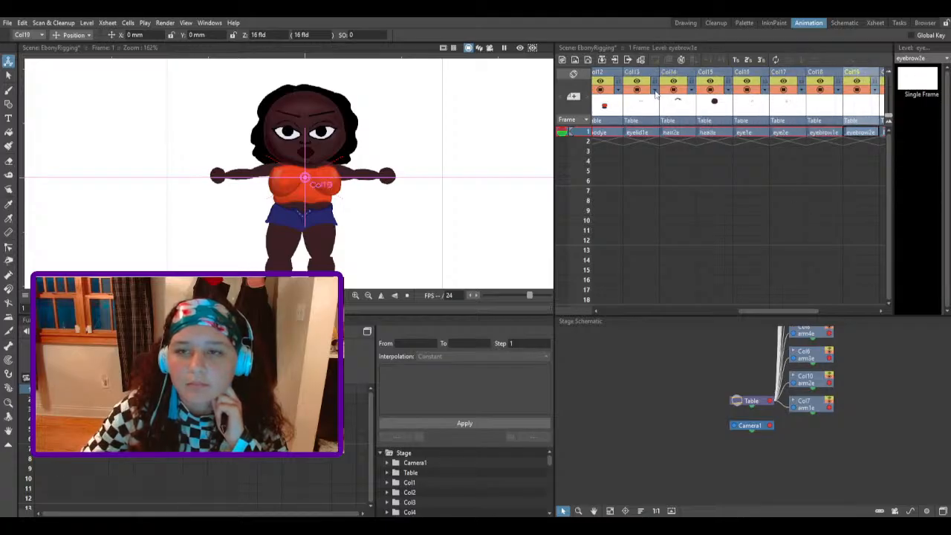
pyautogui.moveTo(650, 78); pyautogui.dragTo(870, 83)
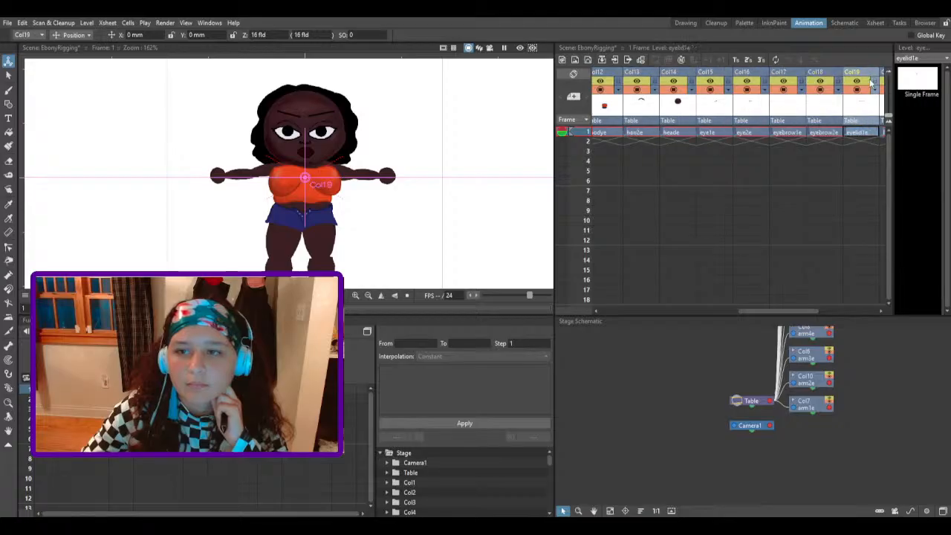
# Step: Move the hair2e column after lipse and place nose2e before it, keeping both ahead of pupil1e
pyautogui.moveTo(639, 78); pyautogui.dragTo(877, 79)
pyautogui.moveTo(816, 313); pyautogui.dragTo(866, 306)
pyautogui.moveTo(770, 78); pyautogui.dragTo(737, 79)
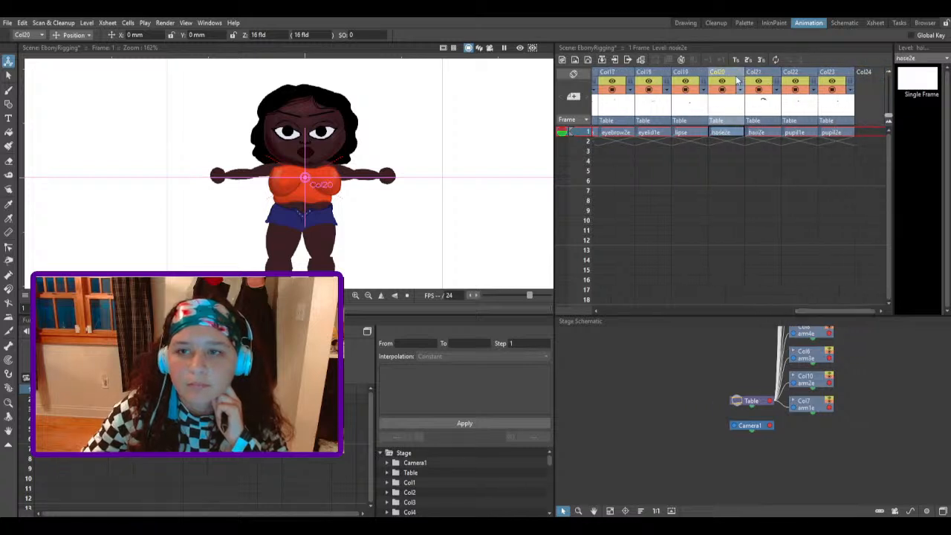
pyautogui.click(815, 74)
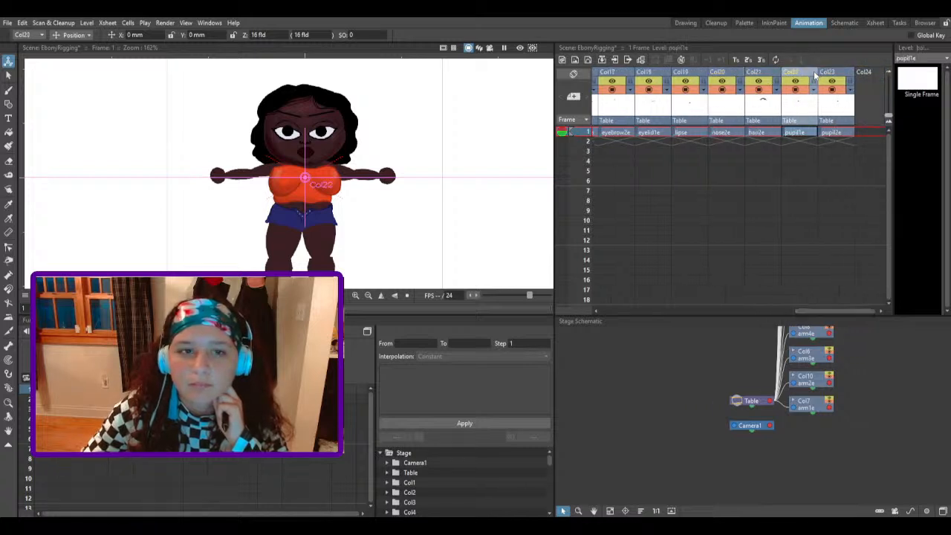
# Step: Move the pupil1e and pupil2e columns between lipse and nose2e, with pupil2e directly after lipse
pyautogui.moveTo(786, 79); pyautogui.dragTo(752, 79)
pyautogui.moveTo(829, 76); pyautogui.dragTo(750, 76)
# Step: Toggle the eye1e column's visibility, try moving the eye to X 0.5 mm, Y 0.66 mm, and undo the move
pyautogui.moveTo(828, 309); pyautogui.dragTo(778, 312)
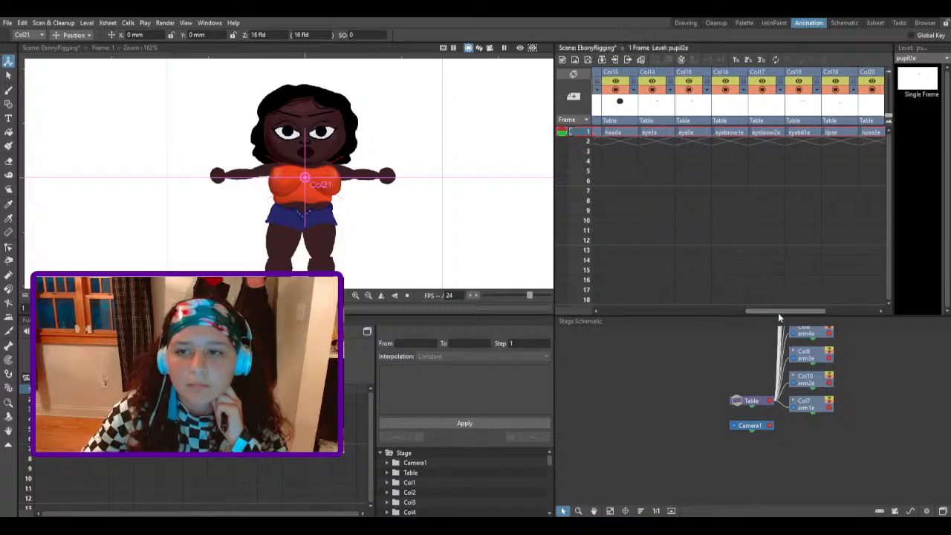
pyautogui.click(655, 87)
pyautogui.click(662, 75)
pyautogui.click(656, 82)
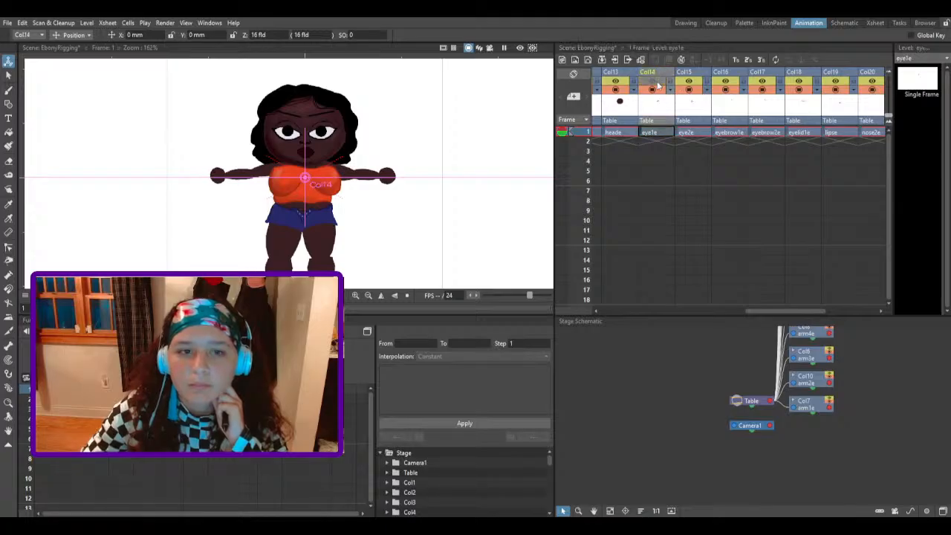
pyautogui.click(655, 83)
pyautogui.scroll(-2, 471, 204)
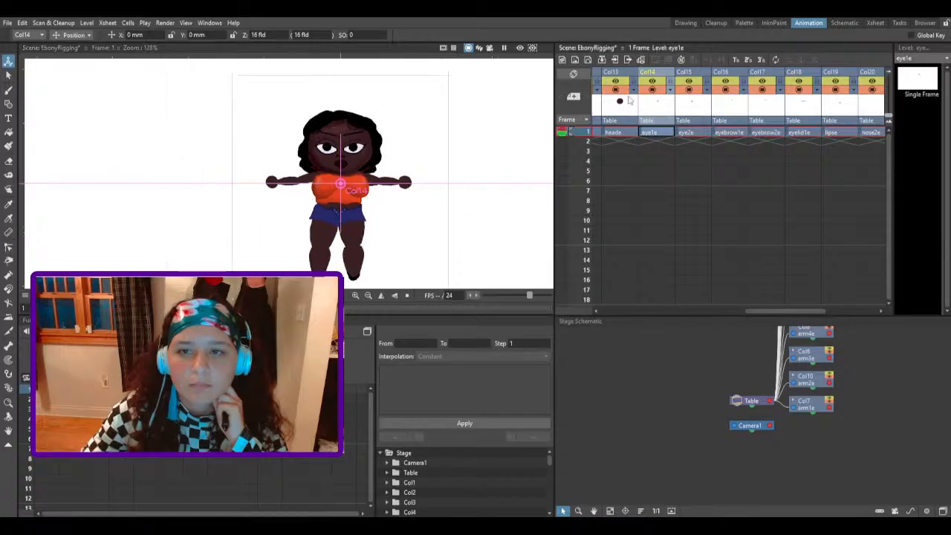
pyautogui.moveTo(392, 165)
pyautogui.mouseDown()
pyautogui.moveTo(368, 178)
pyautogui.moveTo(393, 162)
pyautogui.mouseUp()
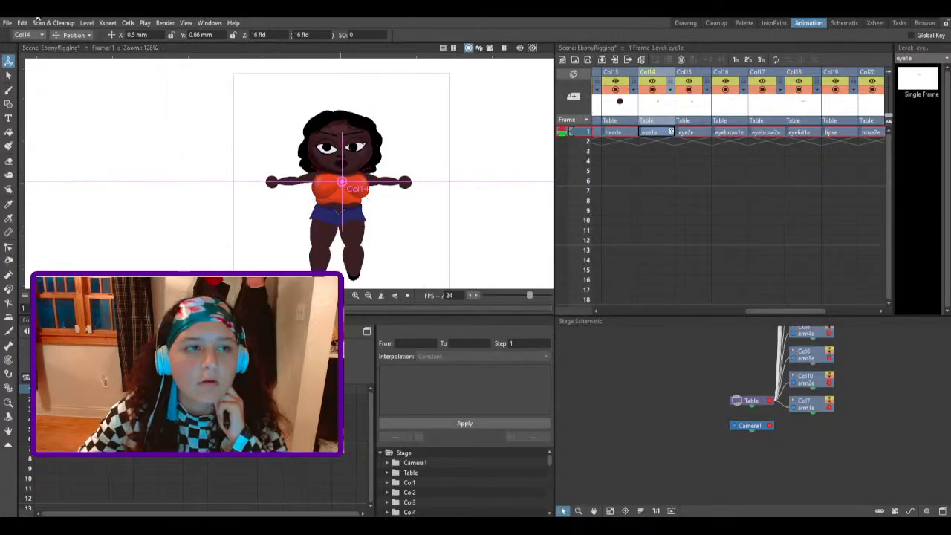
pyautogui.hotkey('ctrl', 'z')
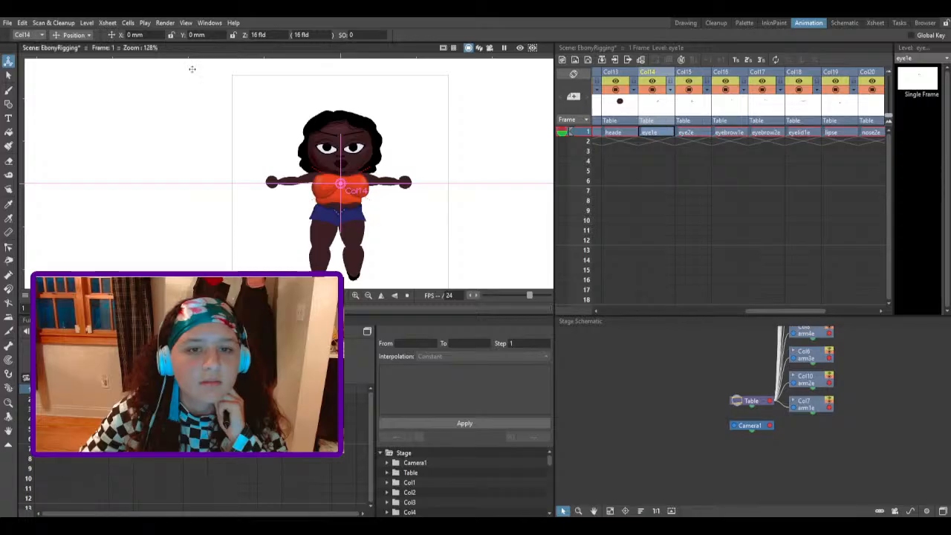
# Step: Nudge eyebrow2e and reposition eyebrow1e to X -0.17 mm, Y -0.17 mm
pyautogui.click(761, 132)
pyautogui.moveTo(472, 190); pyautogui.dragTo(442, 196)
pyautogui.click(721, 74)
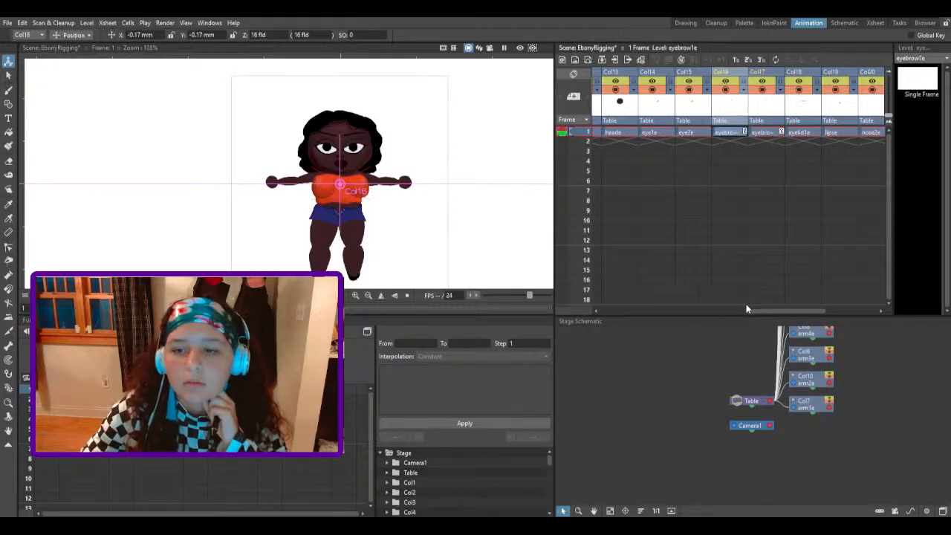
# Step: Move the nose2e column after hair2e as the last column and reposition the nose to X 0 mm, Y 0.17 mm
pyautogui.moveTo(746, 308); pyautogui.dragTo(691, 314)
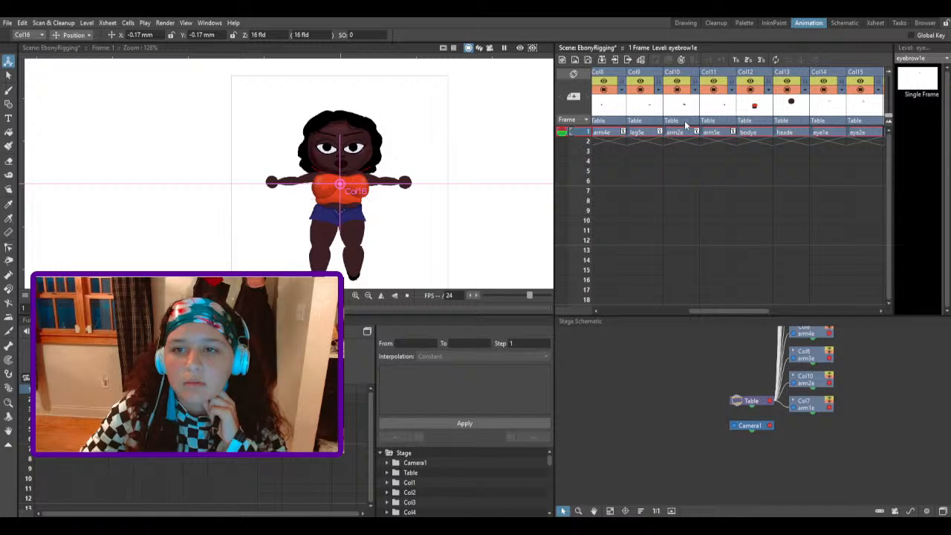
pyautogui.click(712, 74)
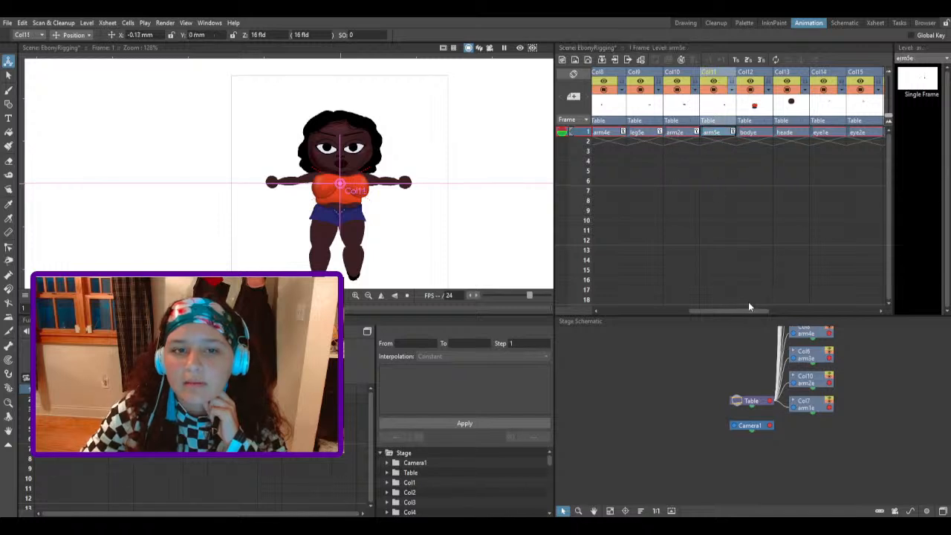
pyautogui.moveTo(745, 311); pyautogui.dragTo(856, 298)
pyautogui.moveTo(732, 78); pyautogui.dragTo(824, 83)
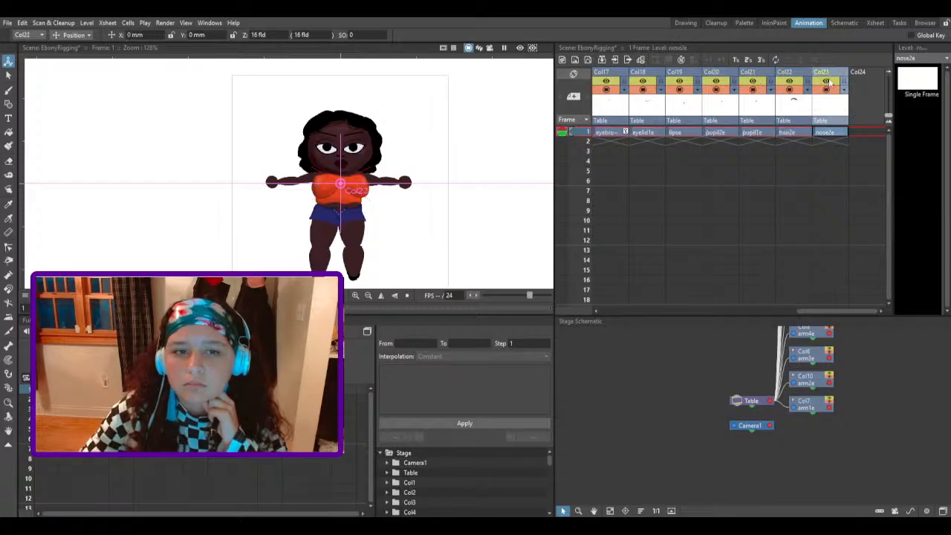
pyautogui.click(829, 80)
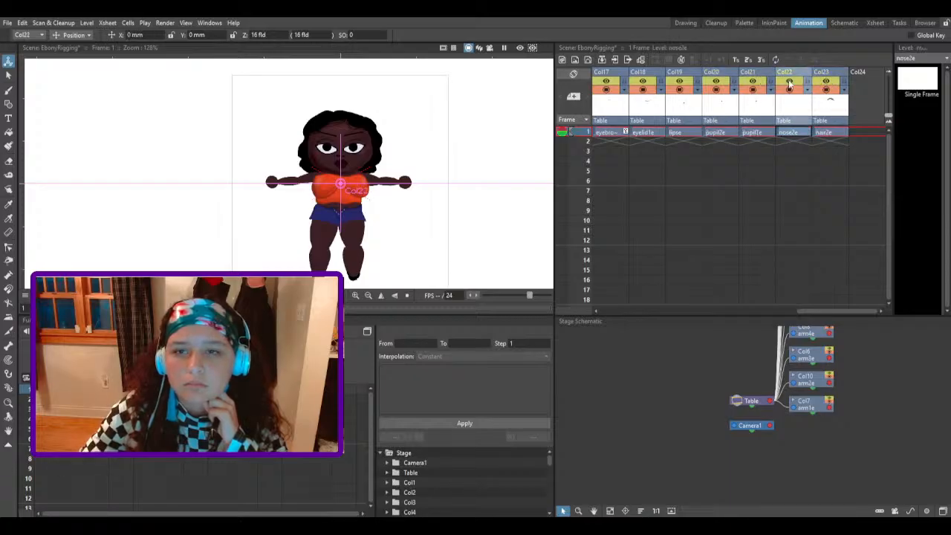
pyautogui.click(500, 174)
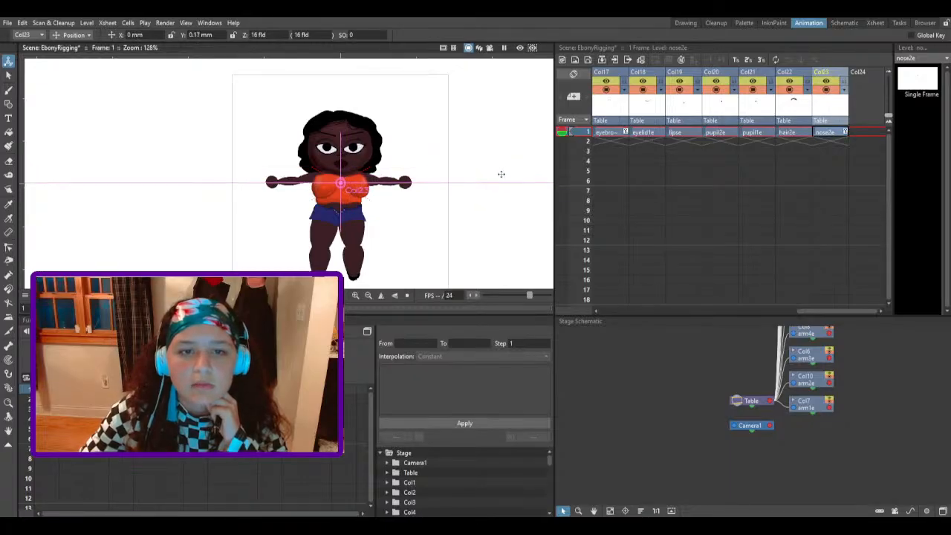
# Step: Reposition hair2e to X -0.33 mm, Y 0.5 mm and lipse to X -0.17 mm, Y -0.33 mm, and nudge eyebrow2e and pupil2e
pyautogui.click(788, 79)
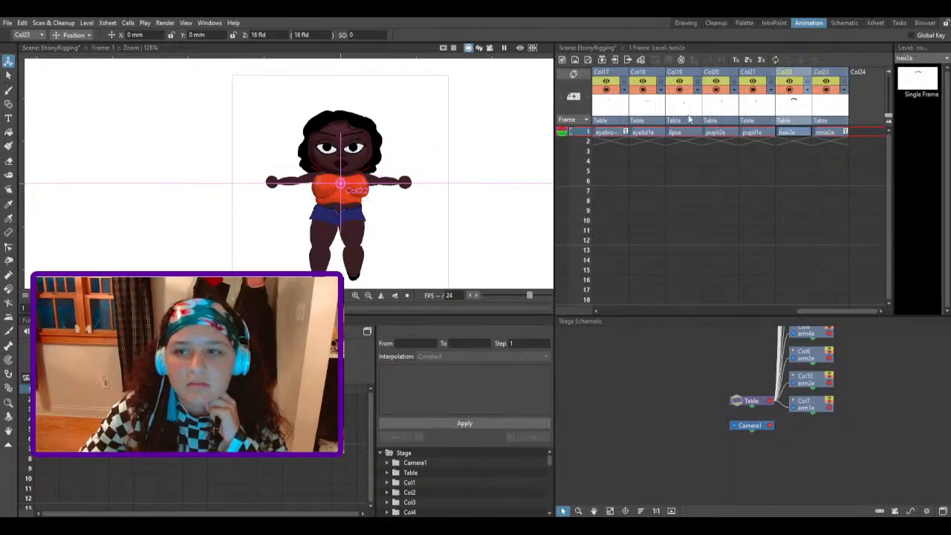
pyautogui.moveTo(522, 186); pyautogui.dragTo(520, 188)
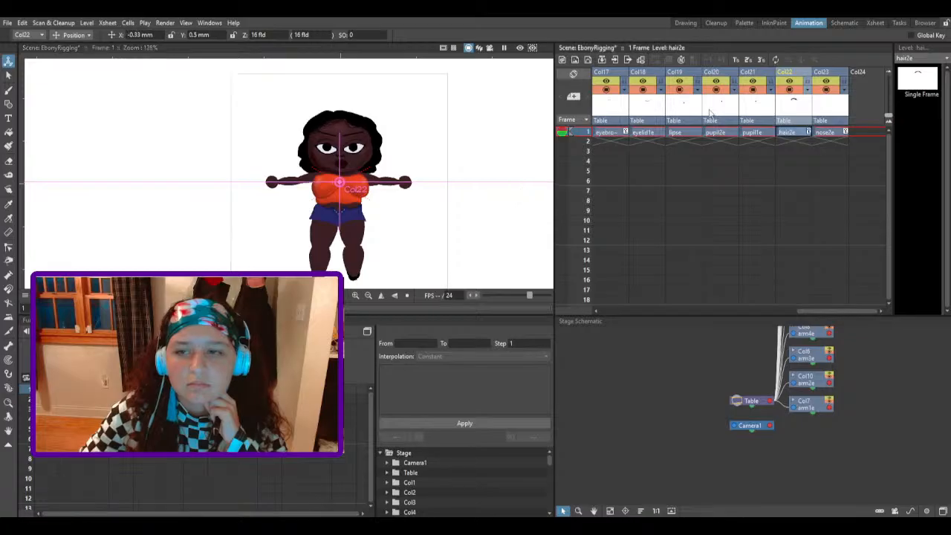
pyautogui.click(608, 77)
pyautogui.moveTo(485, 174); pyautogui.dragTo(505, 192)
pyautogui.click(724, 70)
pyautogui.click(674, 71)
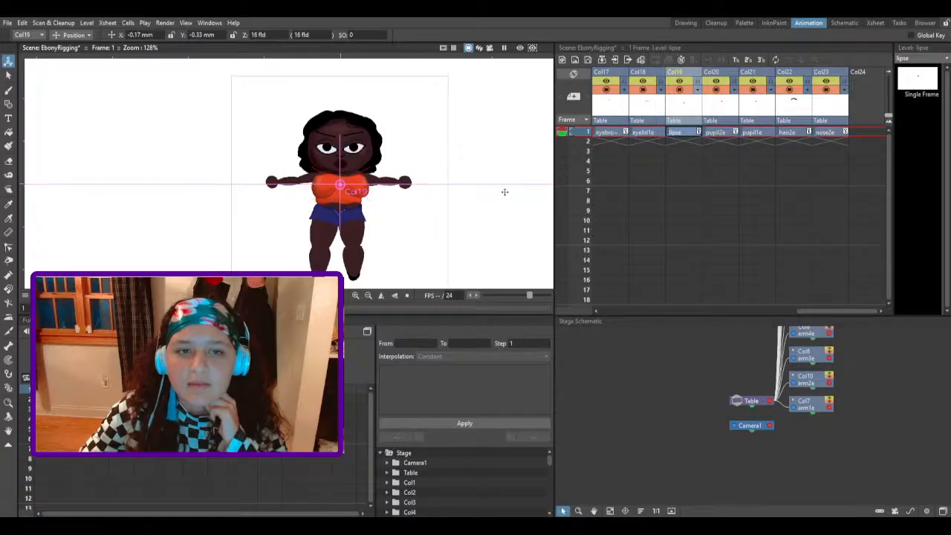
# Step: Hide and show the arm2e, arm5e and arm4e columns one after another to check which arm piece each contains
pyautogui.moveTo(849, 311); pyautogui.dragTo(725, 315)
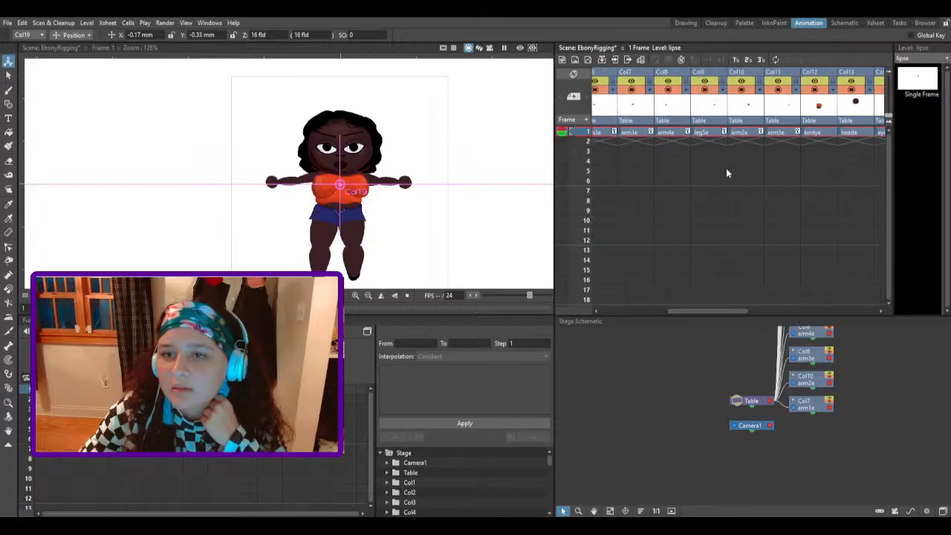
pyautogui.click(733, 87)
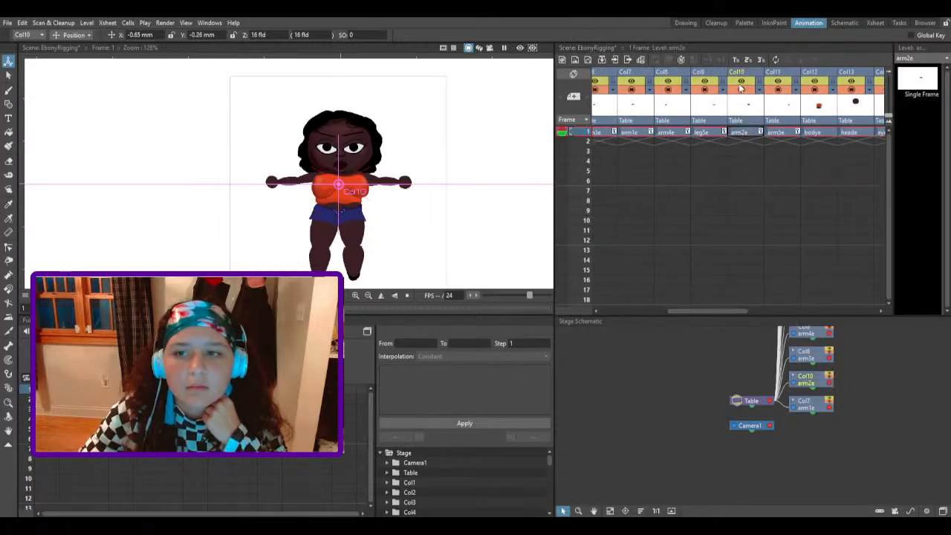
pyautogui.click(739, 90)
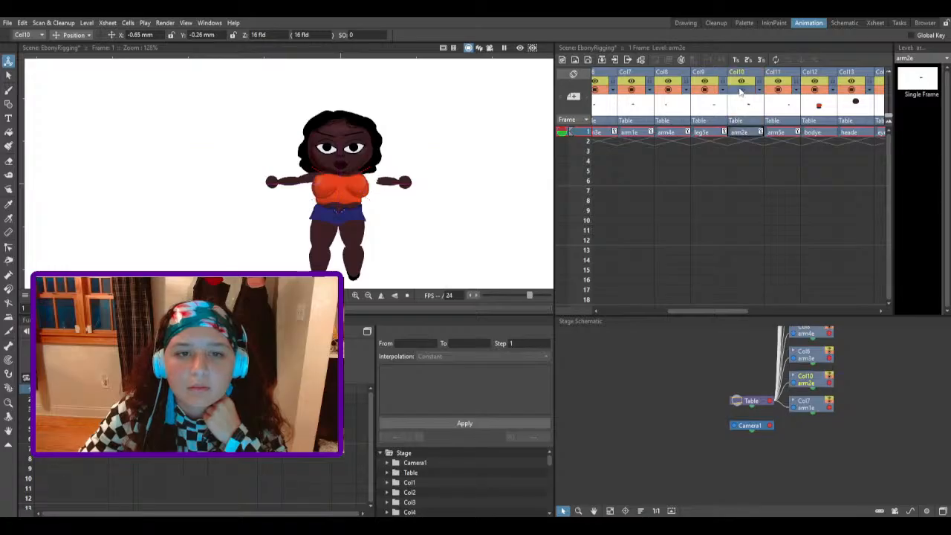
pyautogui.click(740, 91)
pyautogui.click(776, 89)
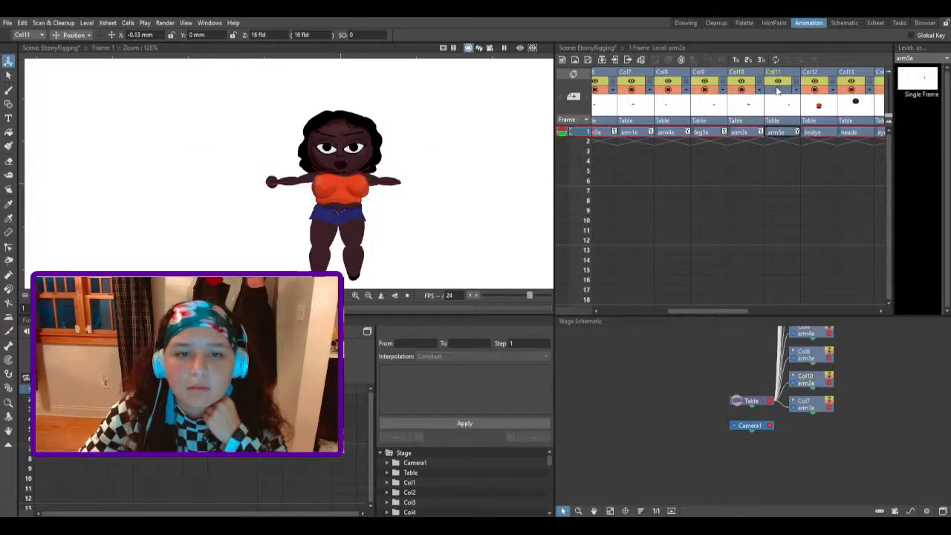
pyautogui.click(669, 90)
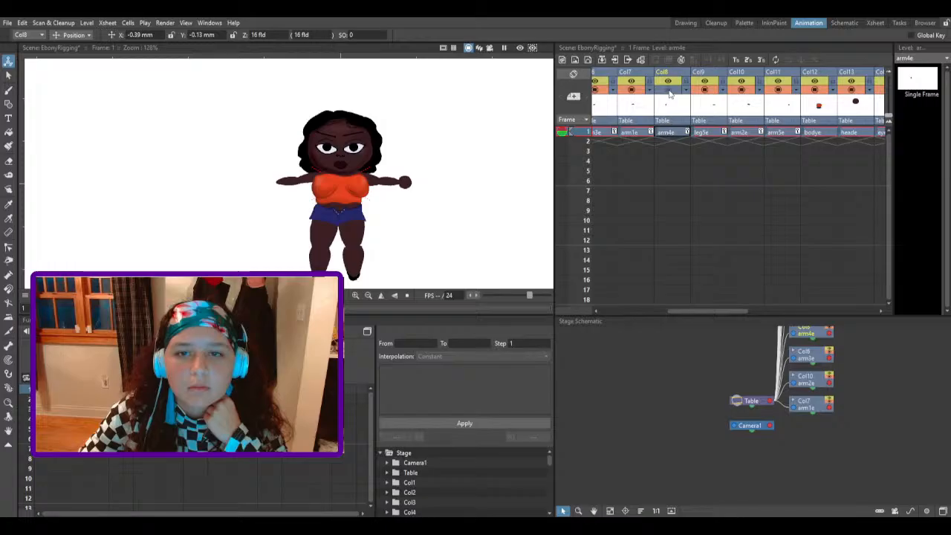
pyautogui.click(669, 90)
pyautogui.click(668, 91)
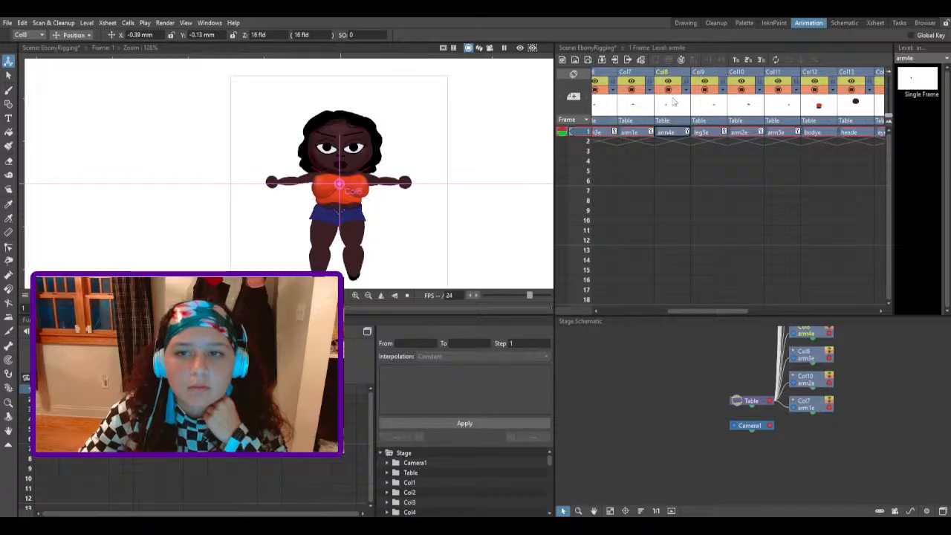
# Step: Load the eyelid1ee level into the empty column after nose2e
pyautogui.moveTo(708, 313); pyautogui.dragTo(766, 284)
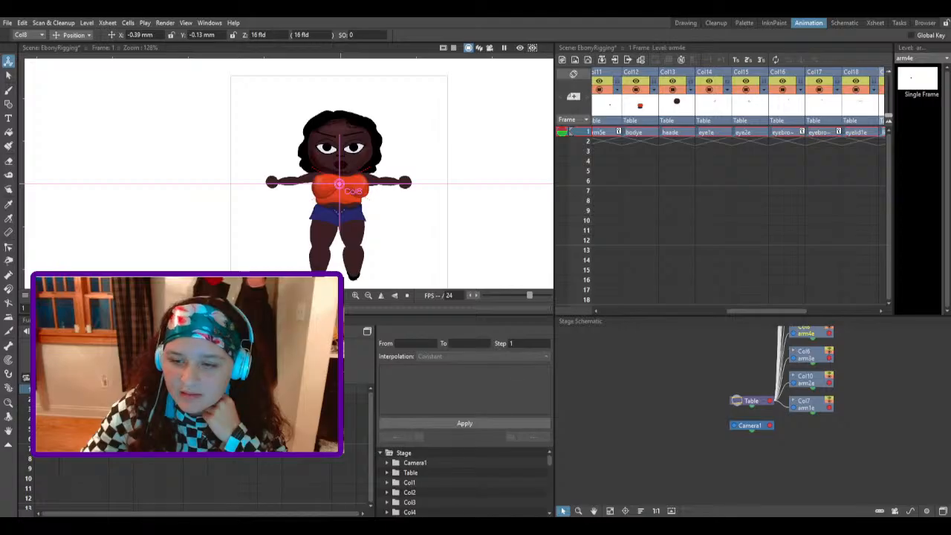
pyautogui.moveTo(786, 312); pyautogui.dragTo(853, 293)
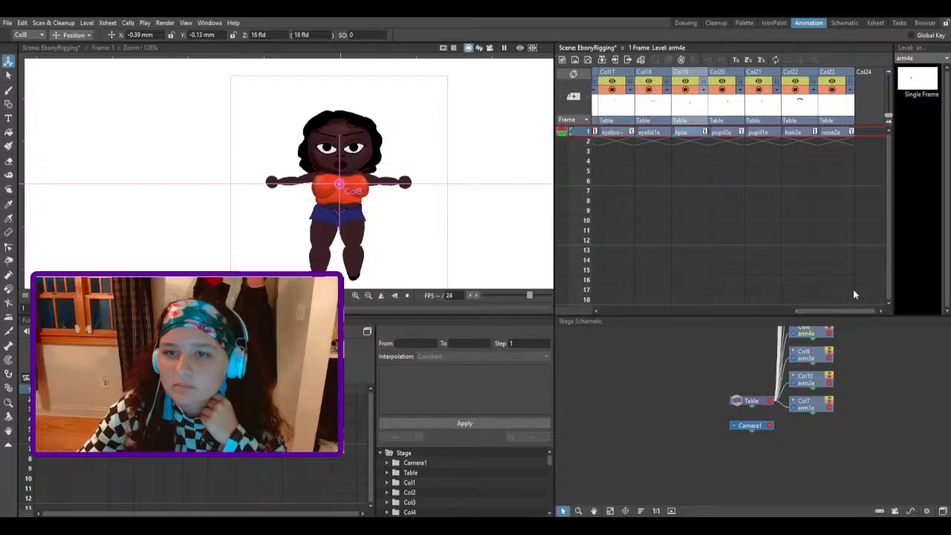
pyautogui.click(858, 72)
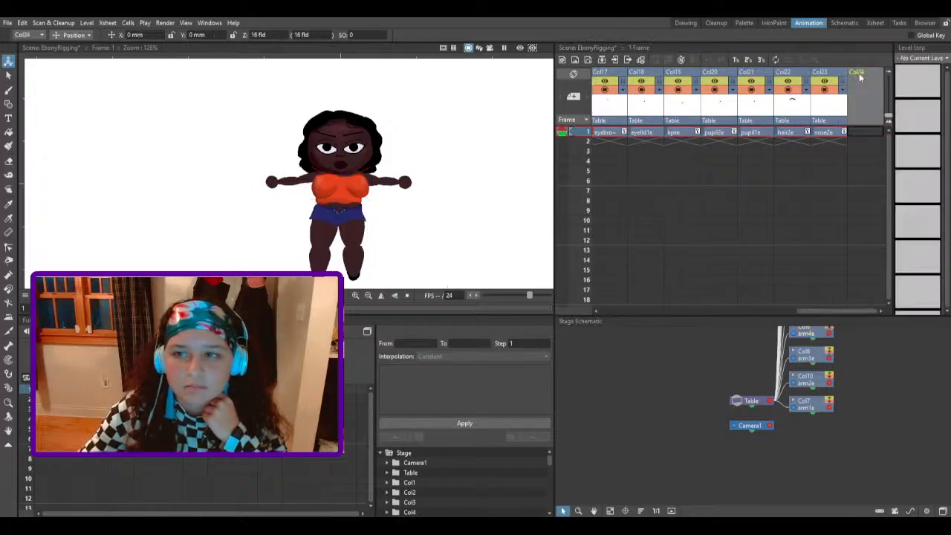
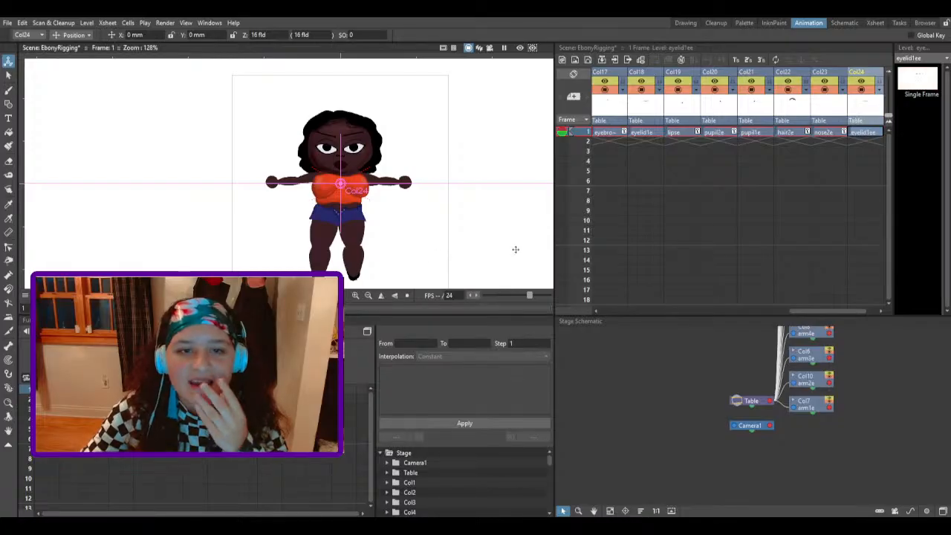
# Step: Reposition the eyelid1ee level on frame 1 to X -0.5 mm, Y 0 mm
pyautogui.moveTo(809, 310); pyautogui.dragTo(832, 306)
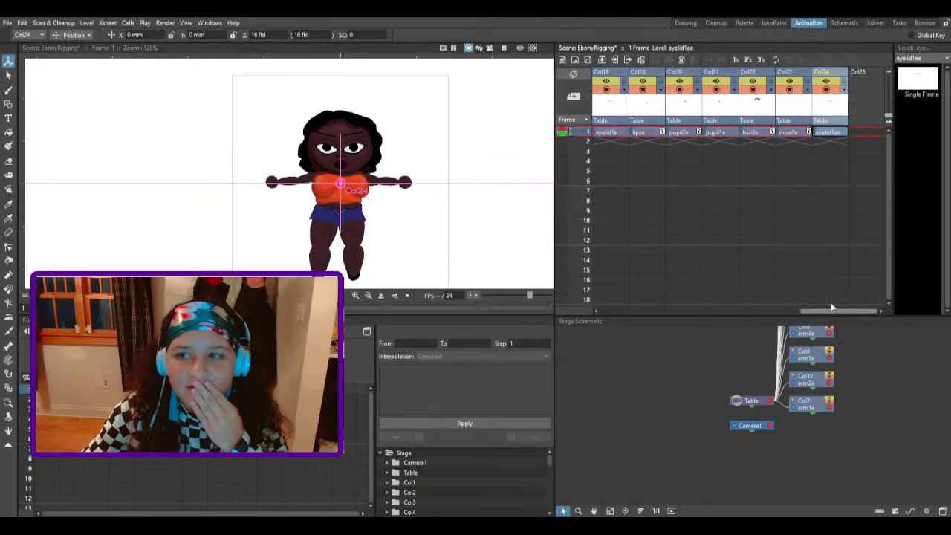
pyautogui.click(817, 200)
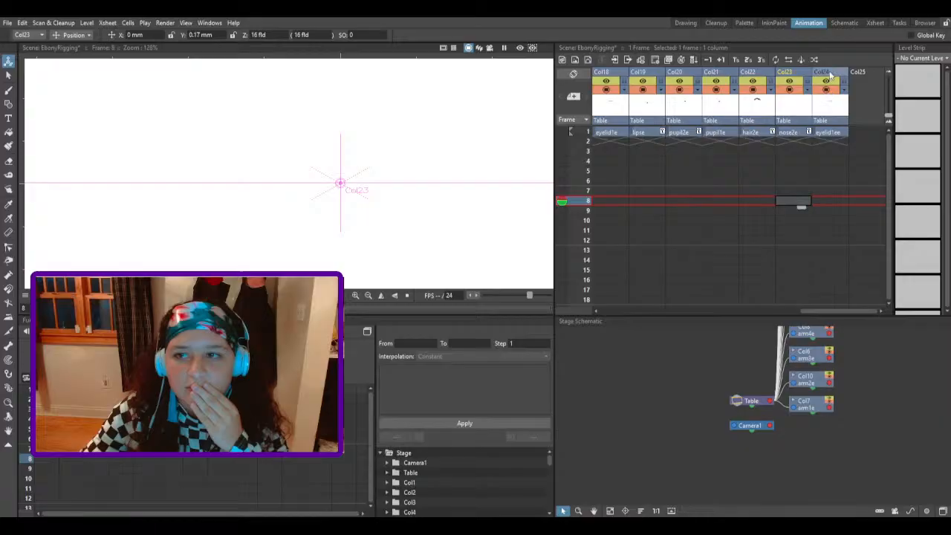
pyautogui.click(826, 131)
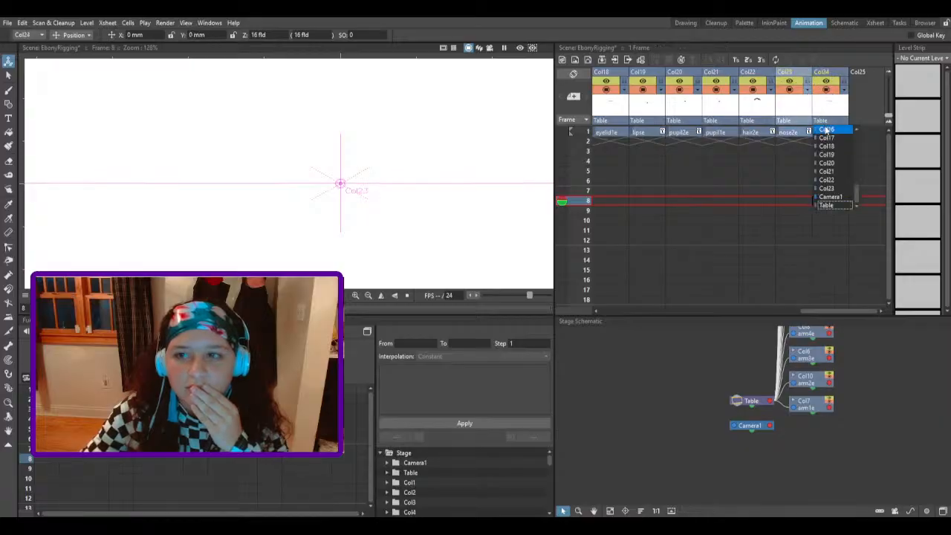
pyautogui.click(791, 132)
pyautogui.click(825, 132)
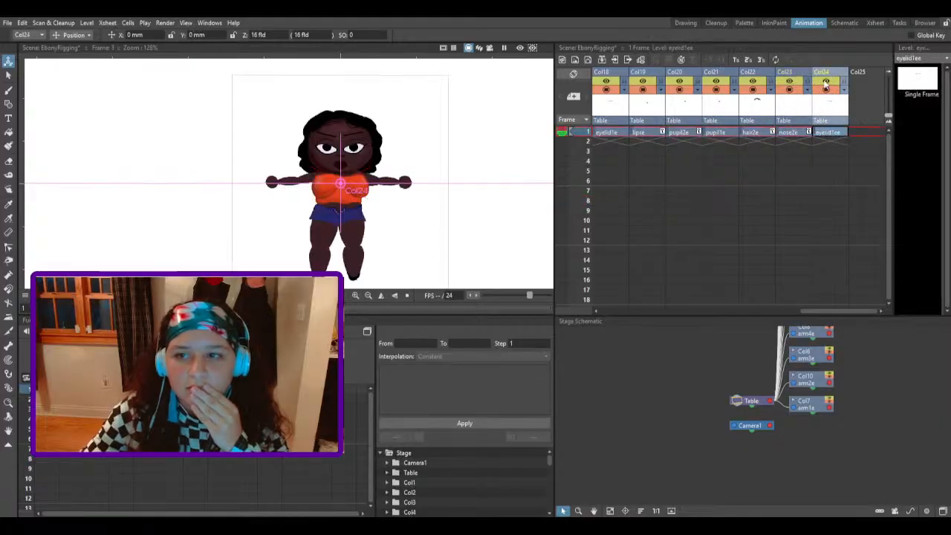
pyautogui.moveTo(489, 172); pyautogui.dragTo(490, 170)
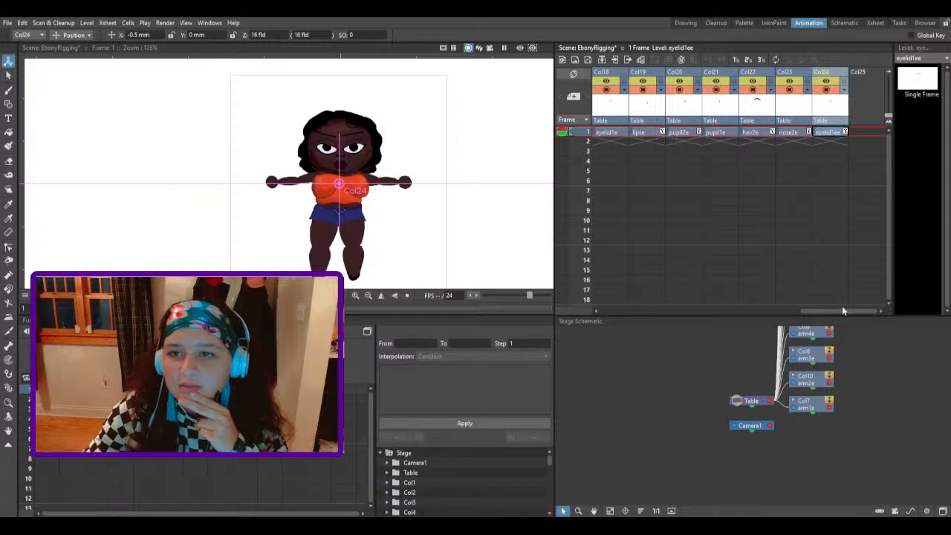
# Step: Move the old eyelid1e column to the end and delete it, then select the eyelid1ee column
pyautogui.moveTo(842, 308); pyautogui.dragTo(821, 299)
pyautogui.moveTo(651, 74); pyautogui.dragTo(857, 78)
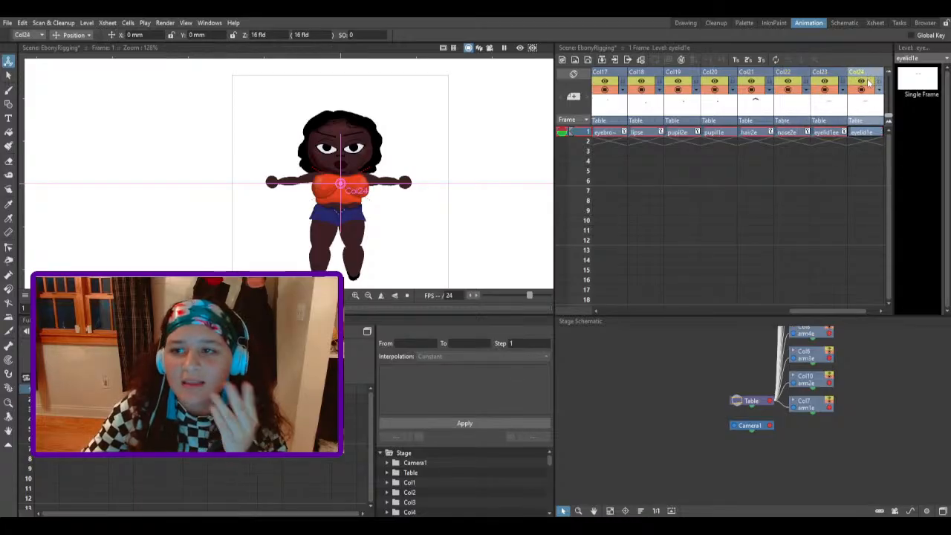
pyautogui.press('Delete')
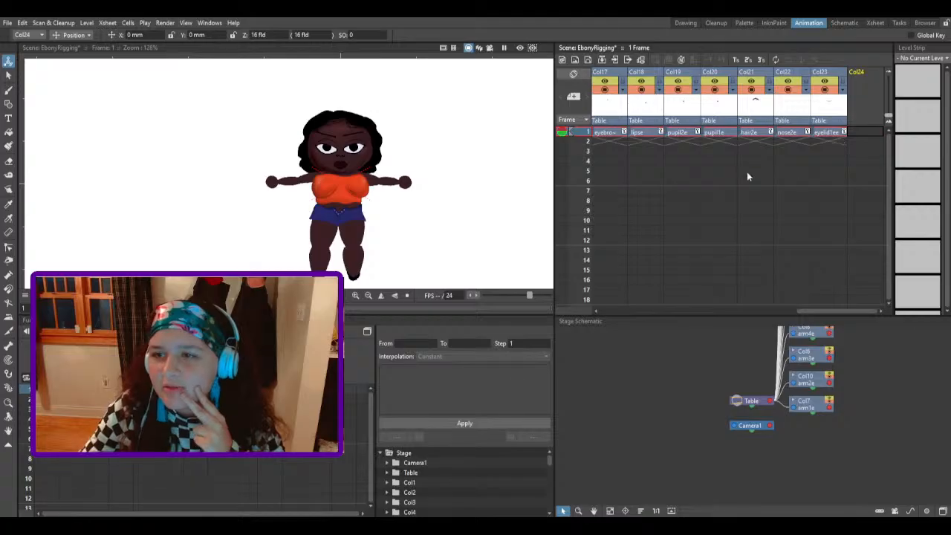
pyautogui.click(813, 71)
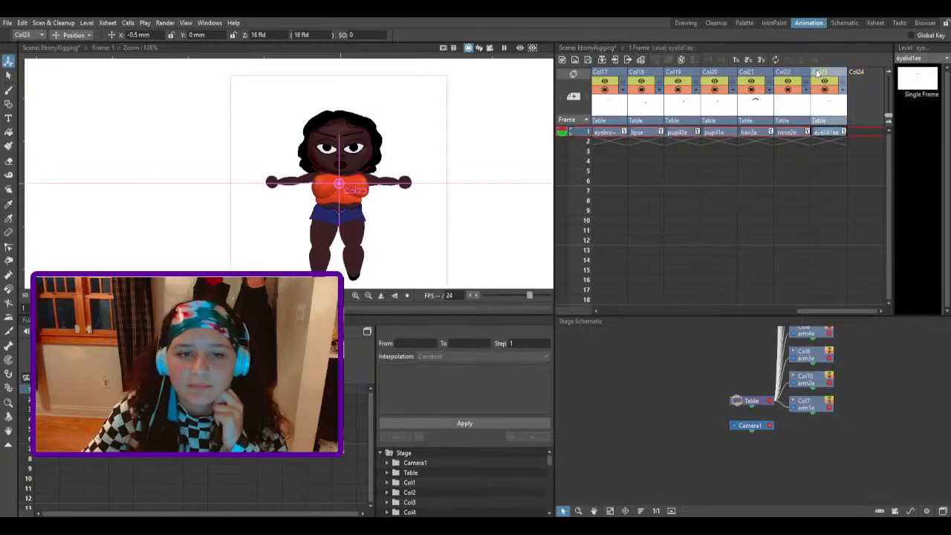
# Step: Save the EbonyRigging scene after checking the full character in the Drawing workspace, and return to the Animation workspace
pyautogui.click(684, 27)
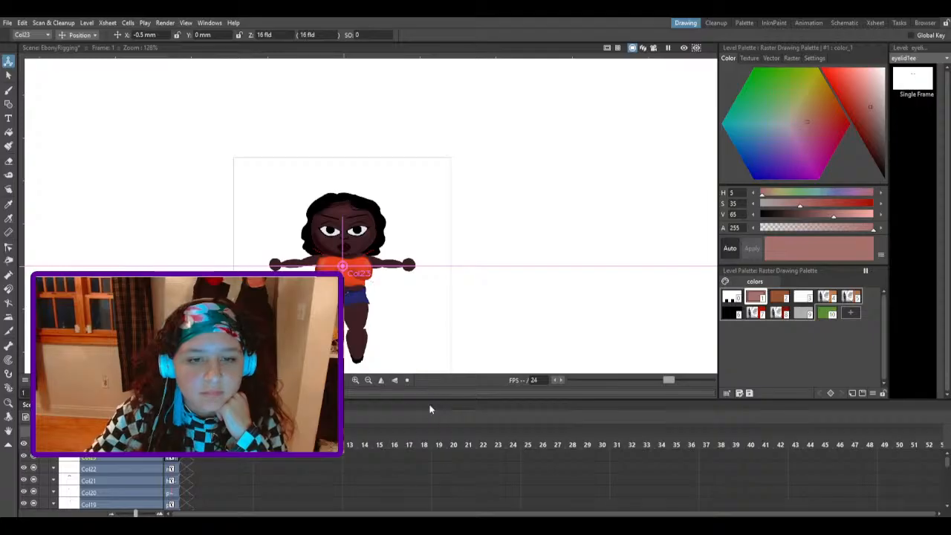
pyautogui.scroll(-2, 380, 291)
pyautogui.scroll(4, 346, 327)
pyautogui.click(8, 25)
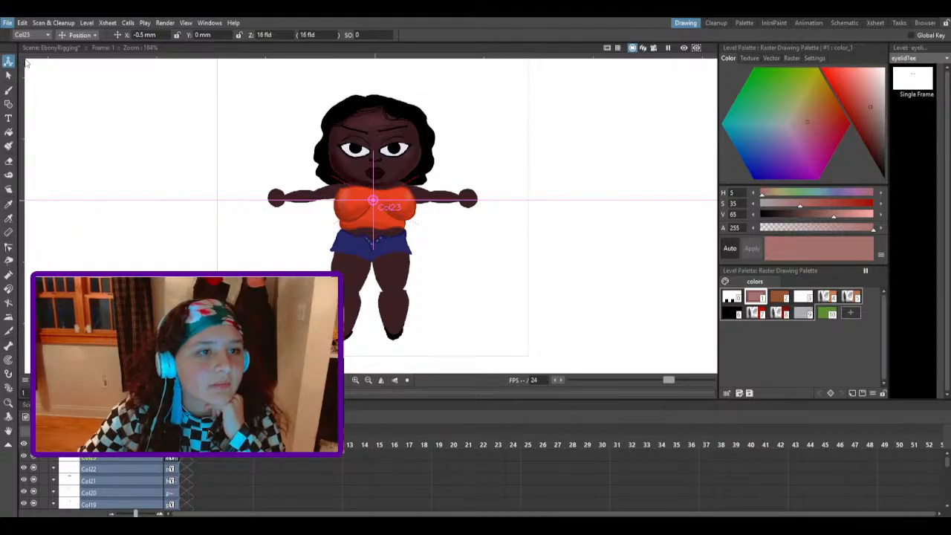
pyautogui.click(14, 63)
pyautogui.click(8, 23)
pyautogui.click(817, 23)
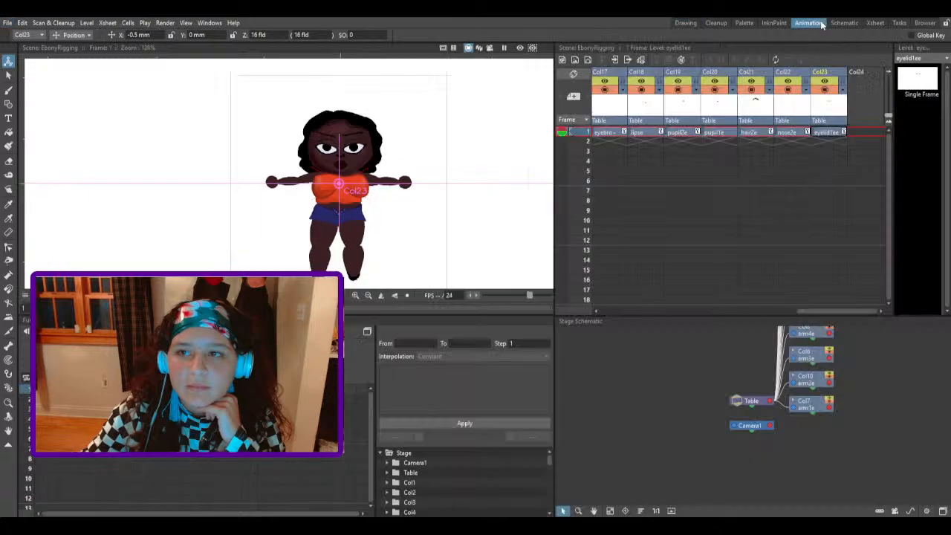
# Step: Move the bodye node out of the column stack to open space in the Stage Schematic
pyautogui.scroll(-9, 723, 401)
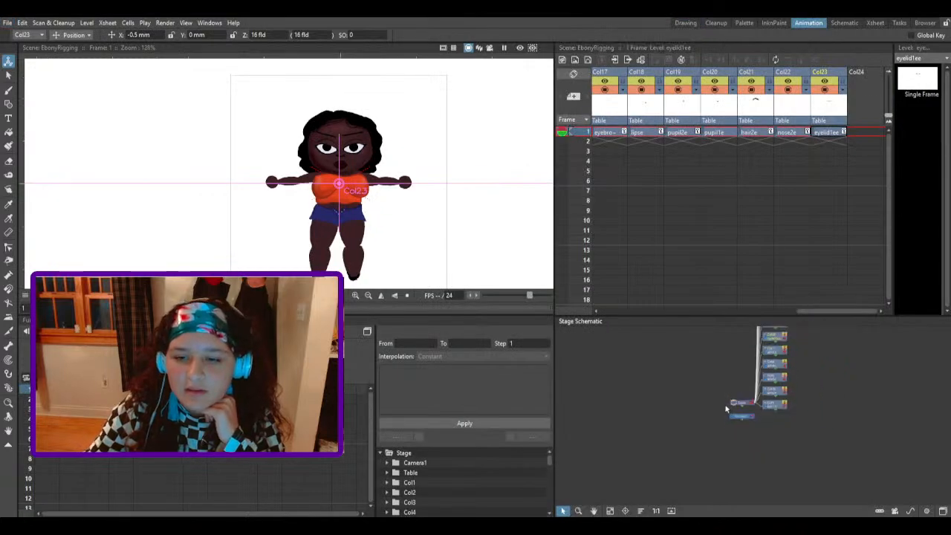
pyautogui.scroll(8, 766, 347)
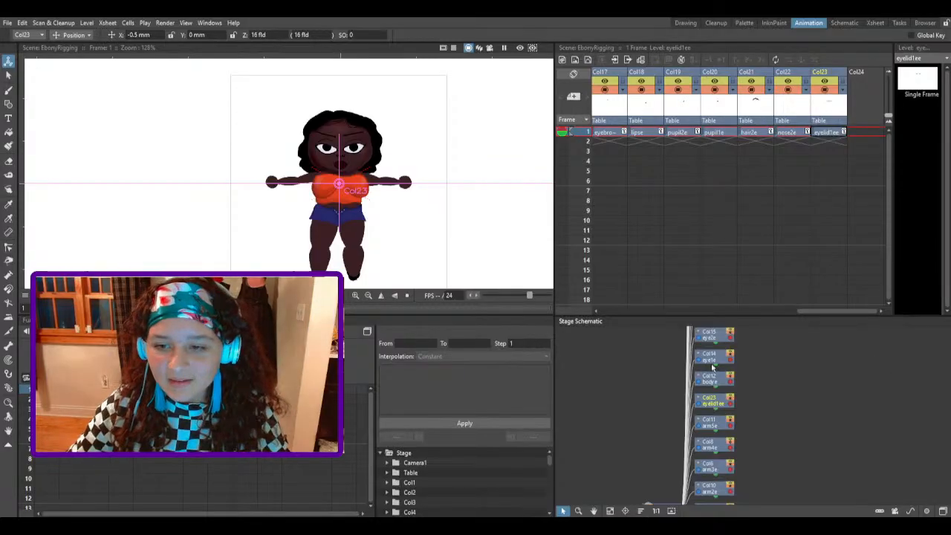
pyautogui.scroll(-2, 693, 391)
pyautogui.scroll(1, 724, 402)
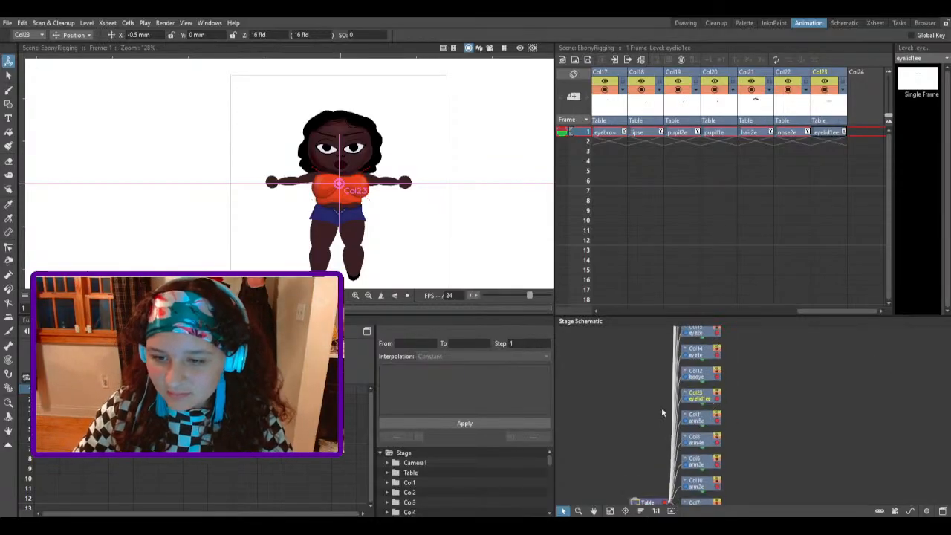
pyautogui.scroll(-1, 676, 410)
pyautogui.scroll(1, 685, 466)
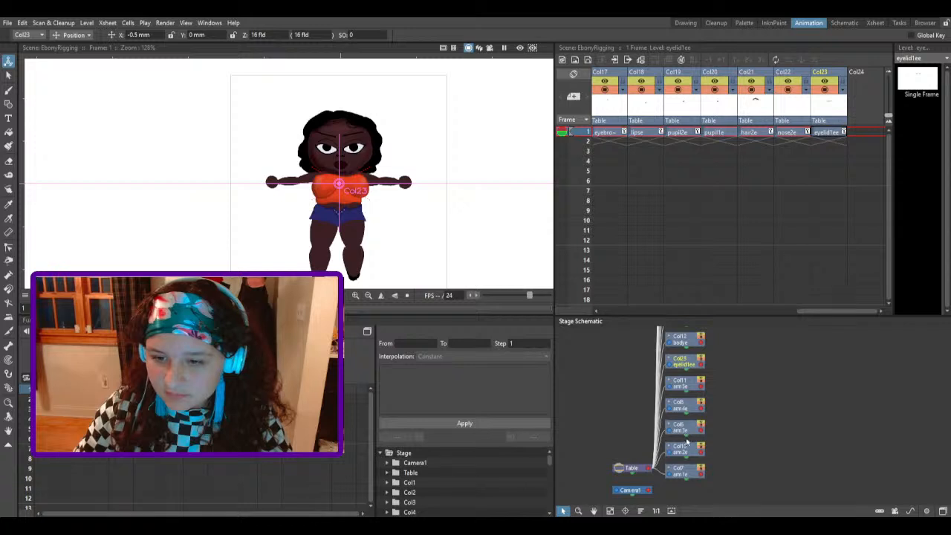
pyautogui.scroll(-1, 681, 399)
pyautogui.click(681, 361)
pyautogui.moveTo(681, 361); pyautogui.dragTo(743, 360)
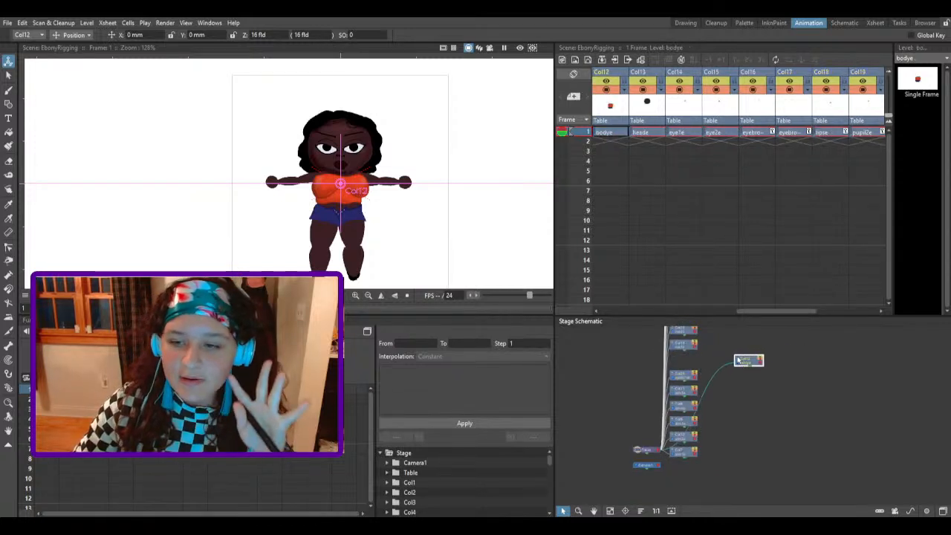
# Step: Look through the stacked column nodes in the Stage Schematic for the head and face parts
pyautogui.scroll(-1, 707, 389)
pyautogui.scroll(3, 727, 362)
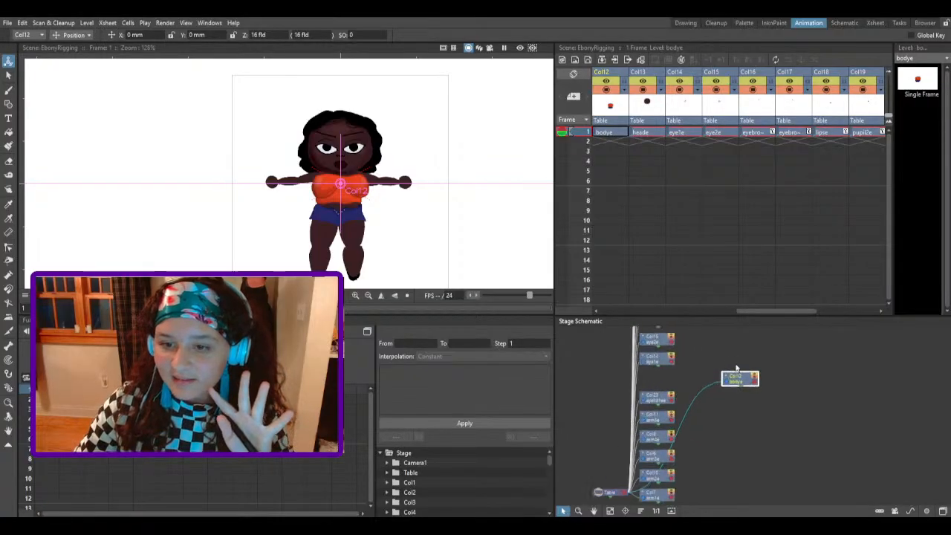
pyautogui.scroll(-3, 735, 371)
pyautogui.scroll(2, 684, 377)
pyautogui.scroll(1, 684, 377)
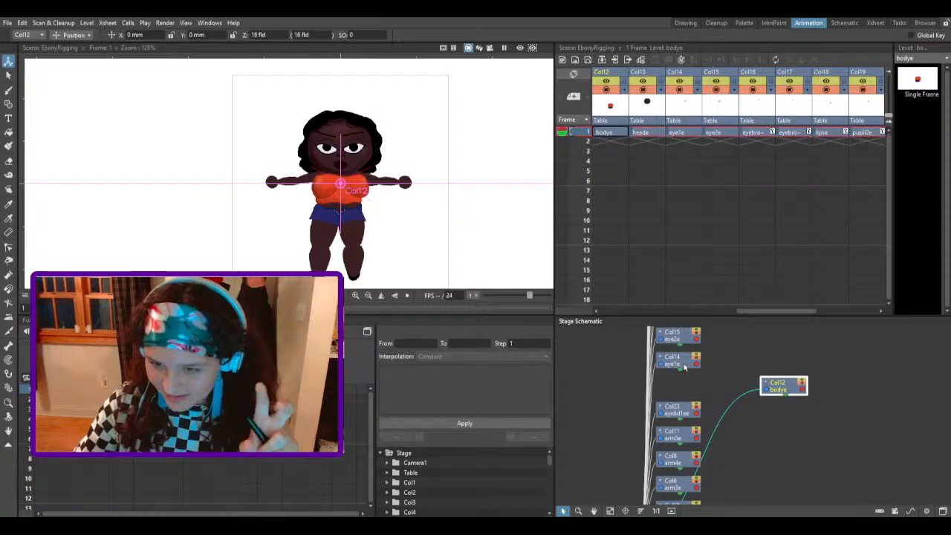
pyautogui.moveTo(686, 364)
pyautogui.mouseDown()
pyautogui.moveTo(820, 357)
pyautogui.moveTo(690, 367)
pyautogui.mouseUp()
pyautogui.scroll(-2, 697, 442)
pyautogui.scroll(-1, 698, 443)
pyautogui.scroll(3, 693, 436)
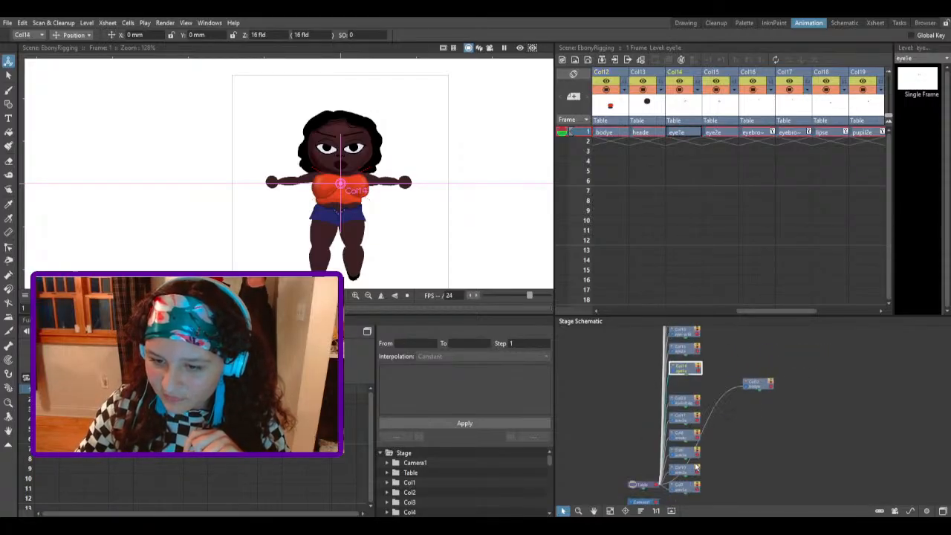
pyautogui.scroll(-4, 686, 416)
pyautogui.scroll(3, 685, 415)
pyautogui.scroll(-5, 685, 414)
pyautogui.scroll(3, 691, 344)
pyautogui.scroll(1, 691, 349)
pyautogui.scroll(-3, 695, 401)
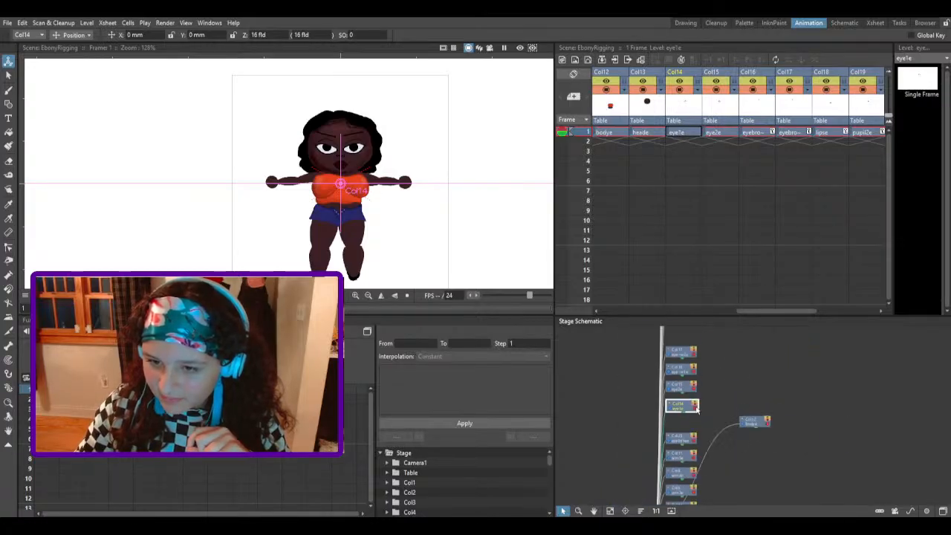
pyautogui.scroll(-3, 687, 345)
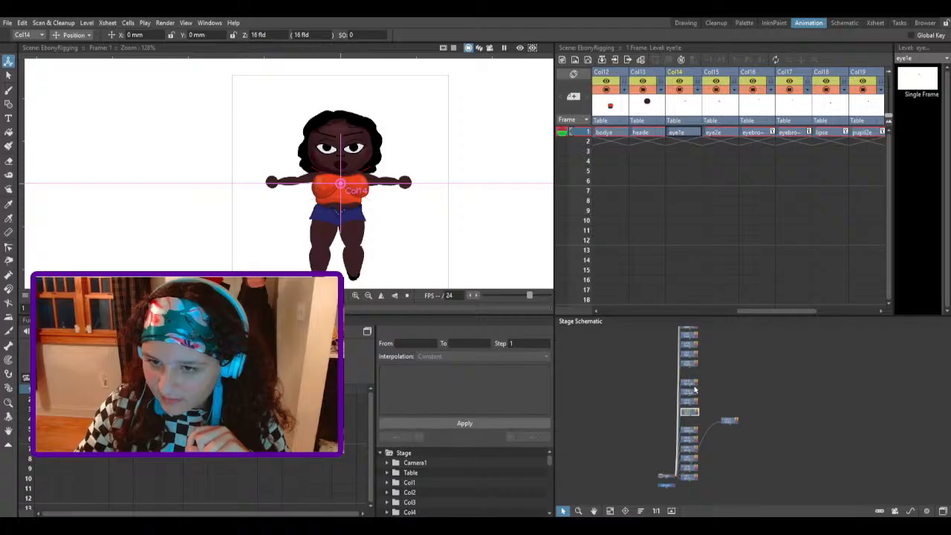
pyautogui.scroll(2, 693, 351)
pyautogui.scroll(2, 711, 423)
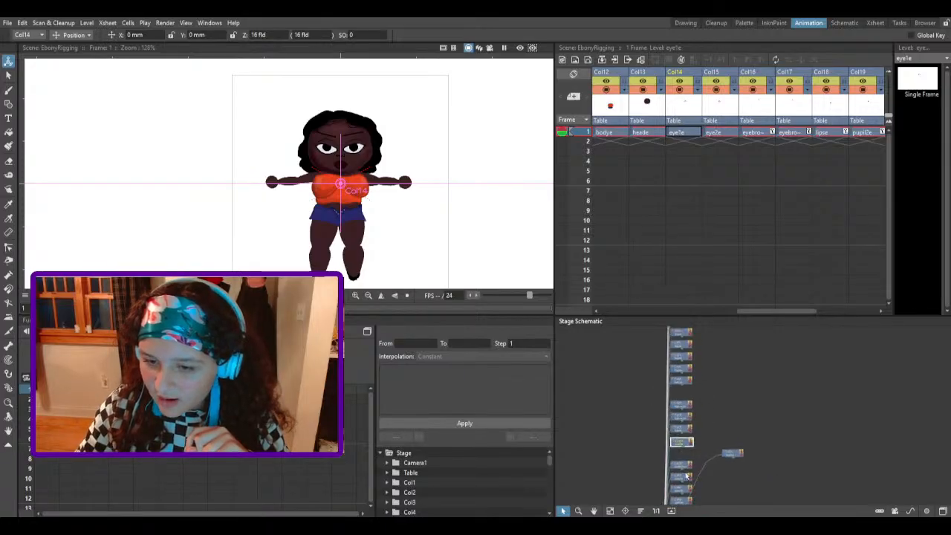
pyautogui.scroll(2, 686, 476)
pyautogui.scroll(-4, 687, 476)
pyautogui.scroll(3, 685, 491)
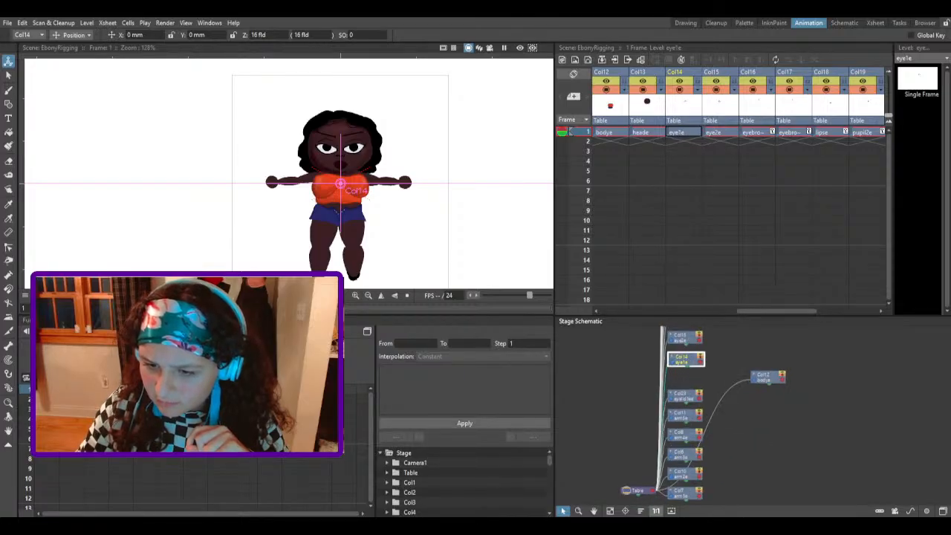
# Step: Move the heade node out of the stack, link it to the bodye node and place it above bodye
pyautogui.click(593, 511)
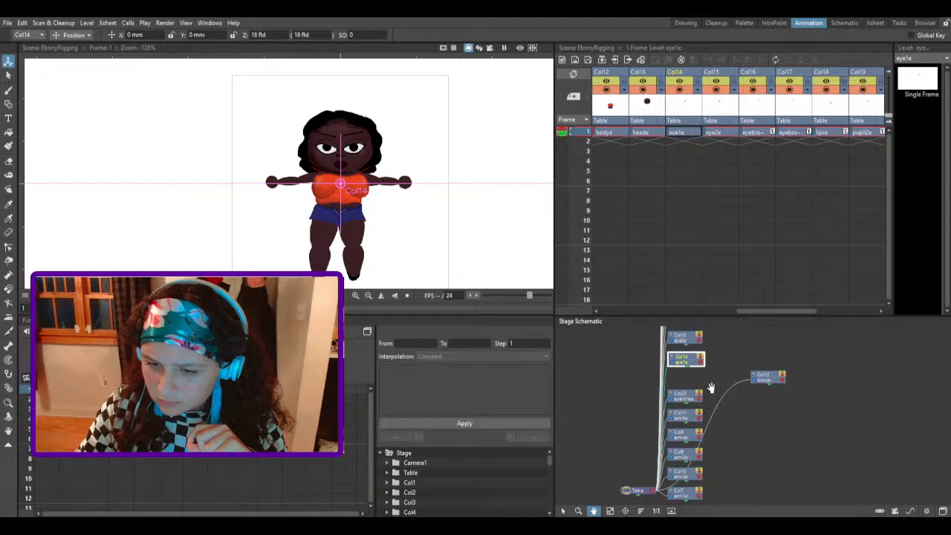
pyautogui.moveTo(711, 387); pyautogui.dragTo(713, 483)
pyautogui.moveTo(718, 416); pyautogui.dragTo(679, 416)
pyautogui.click(564, 511)
pyautogui.moveTo(652, 420); pyautogui.dragTo(773, 456)
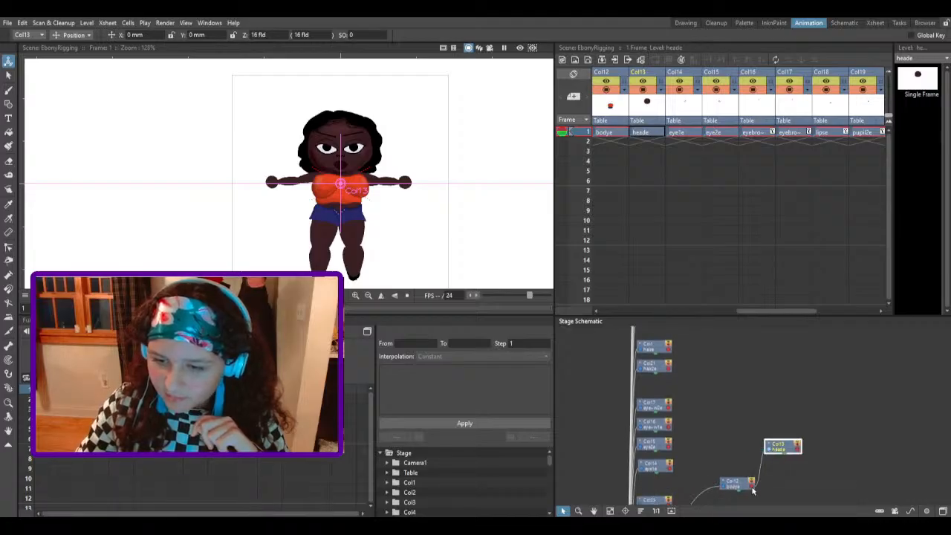
pyautogui.moveTo(786, 444); pyautogui.dragTo(750, 427)
# Step: Link the eye1e and eye2e nodes to the heade node and arrange both around it
pyautogui.click(657, 468)
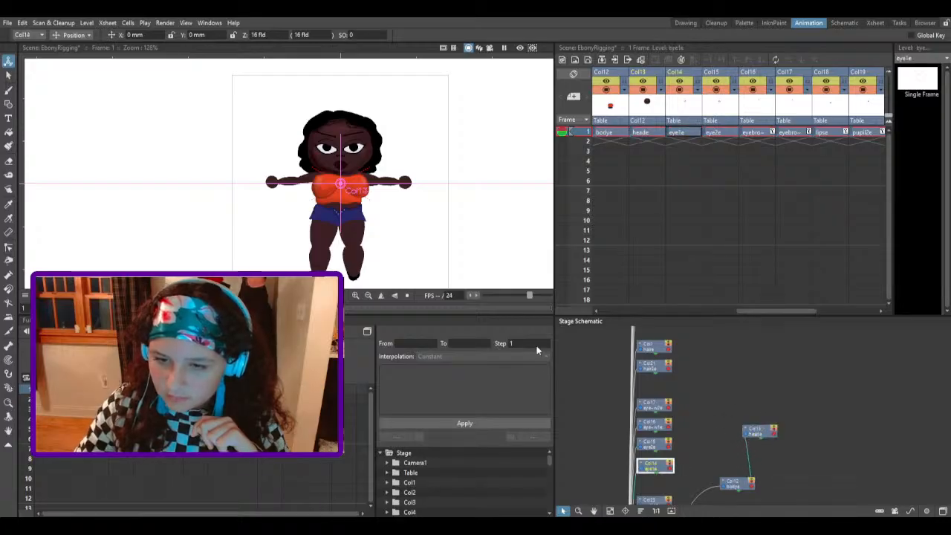
pyautogui.moveTo(428, 240); pyautogui.dragTo(425, 240)
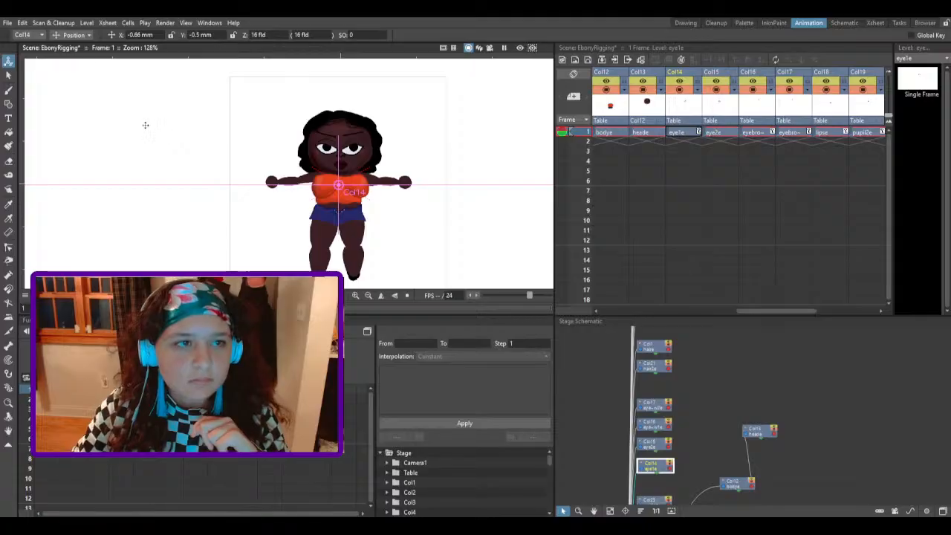
pyautogui.hotkey('ctrl', 'z')
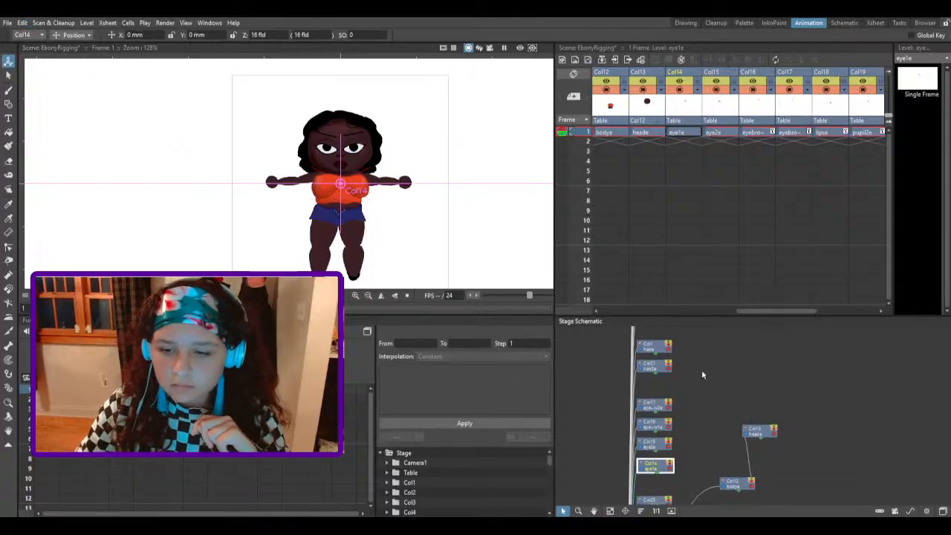
pyautogui.moveTo(644, 473); pyautogui.dragTo(773, 437)
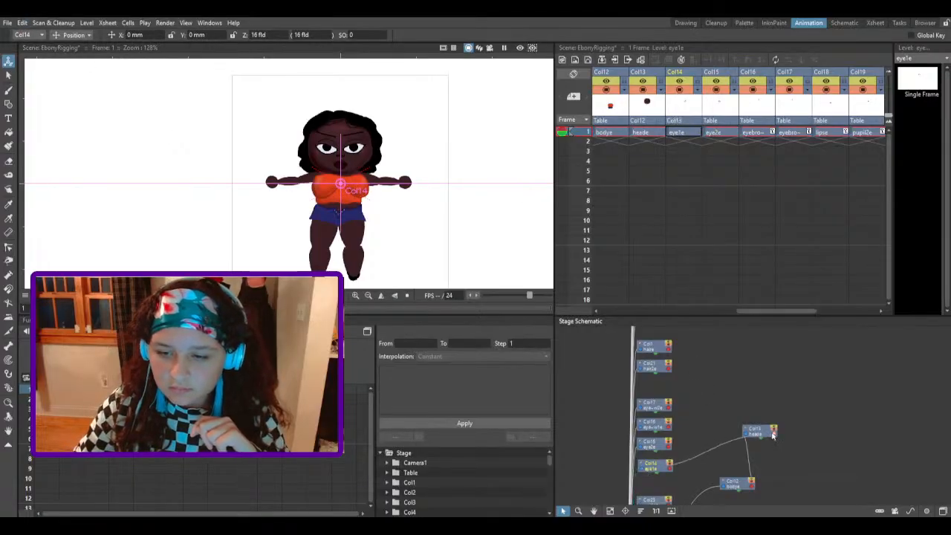
pyautogui.moveTo(644, 450); pyautogui.dragTo(817, 411)
pyautogui.moveTo(655, 468); pyautogui.dragTo(752, 393)
# Step: Link the two eyebrow nodes, eyebrow1e and eyebrow2e, to the heade node
pyautogui.click(657, 428)
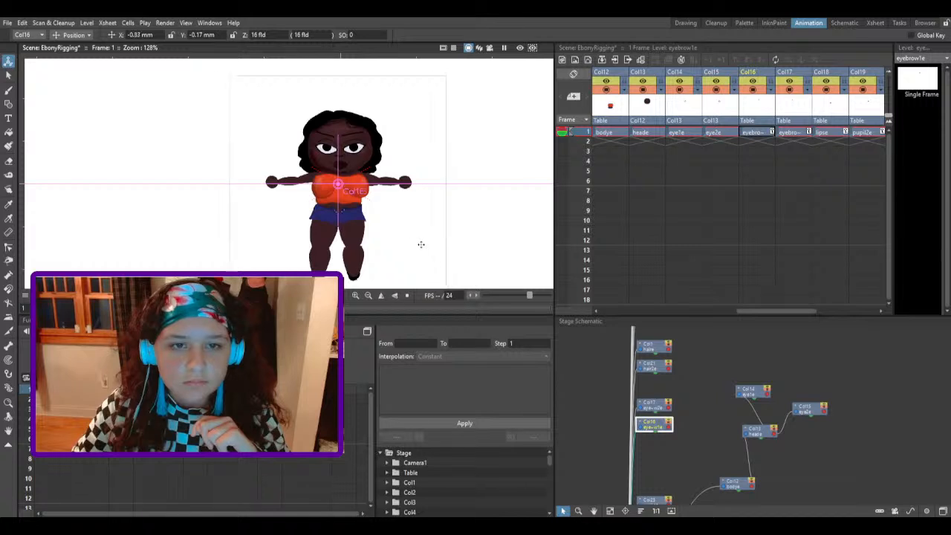
pyautogui.moveTo(188, 169); pyautogui.dragTo(202, 170)
pyautogui.moveTo(640, 429); pyautogui.dragTo(757, 430)
pyautogui.click(644, 407)
# Step: Move the hair2e node out of the stack and link both hair2e and haire to the heade node
pyautogui.moveTo(654, 365); pyautogui.dragTo(733, 346)
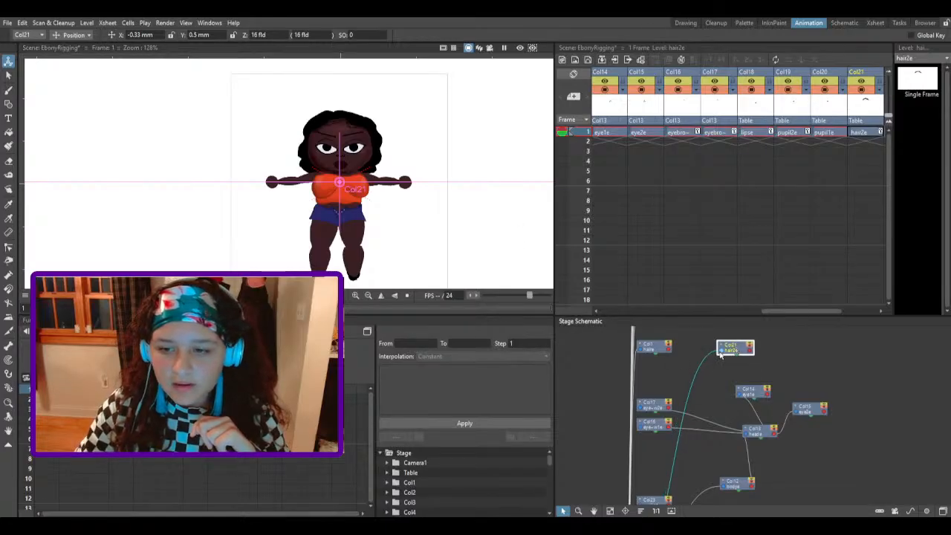
pyautogui.moveTo(511, 253); pyautogui.dragTo(508, 253)
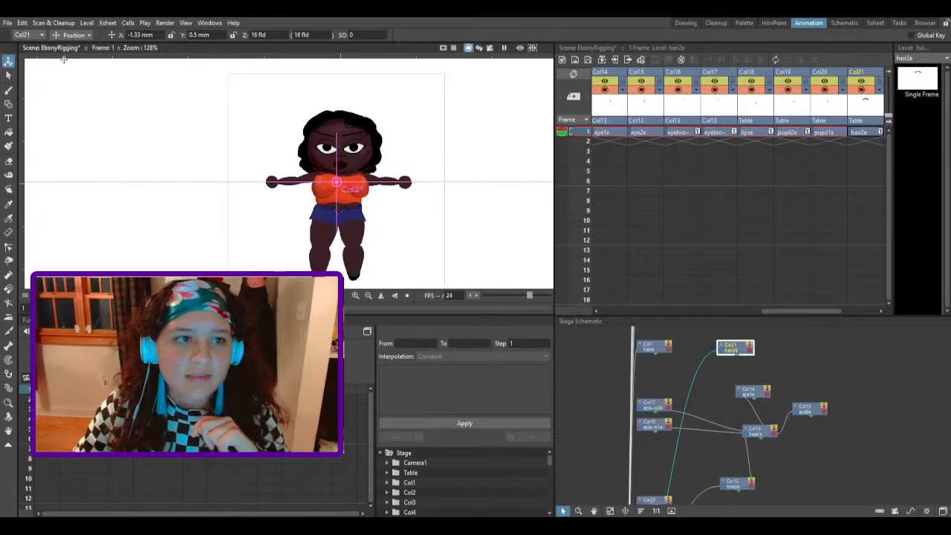
pyautogui.hotkey('ctrl', 'z')
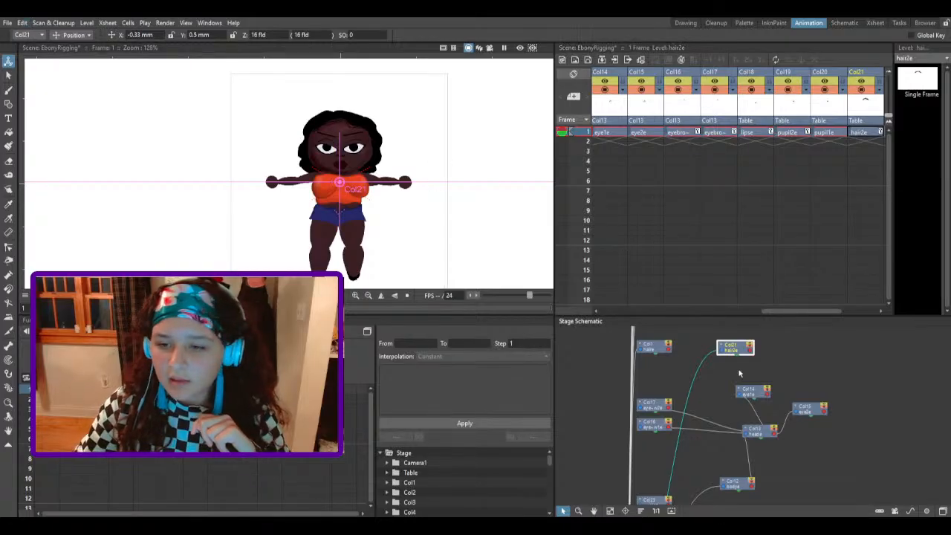
pyautogui.moveTo(733, 370); pyautogui.dragTo(774, 434)
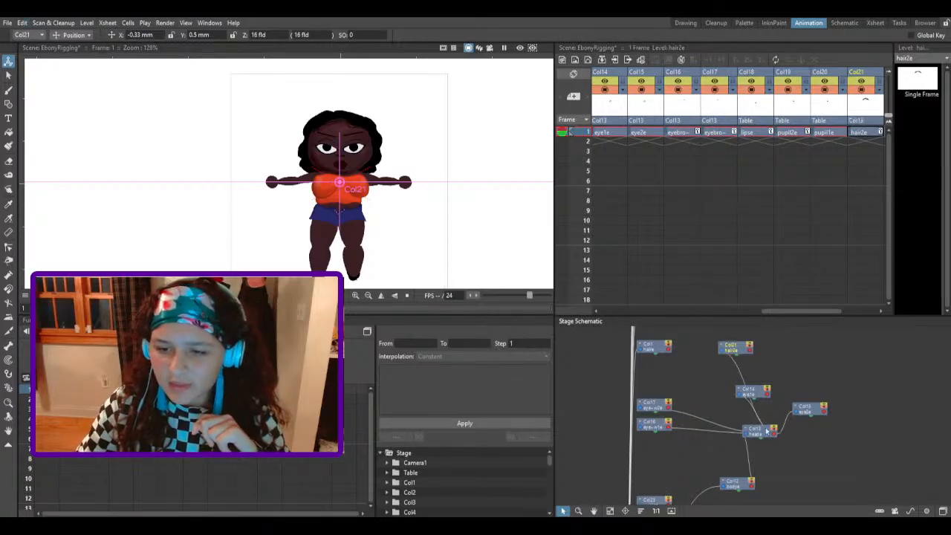
pyautogui.moveTo(642, 355); pyautogui.dragTo(774, 431)
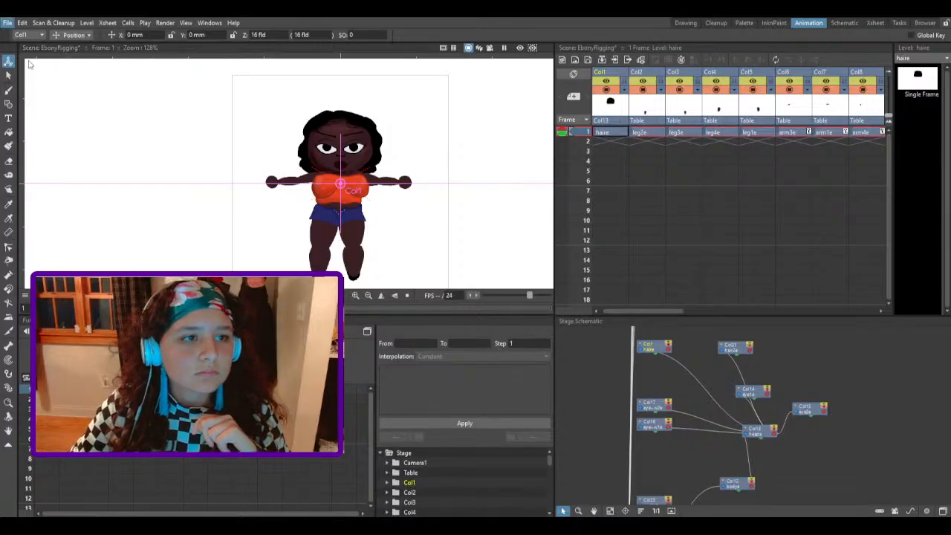
# Step: Locate the pupil nodes at the far end of the column stack and move the pupil1e node out of it
pyautogui.scroll(-4, 668, 401)
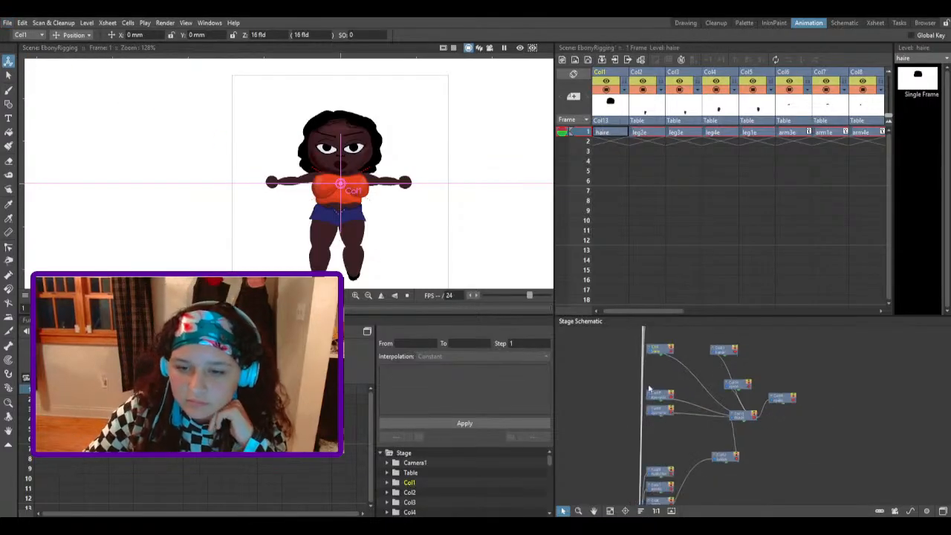
pyautogui.scroll(4, 670, 435)
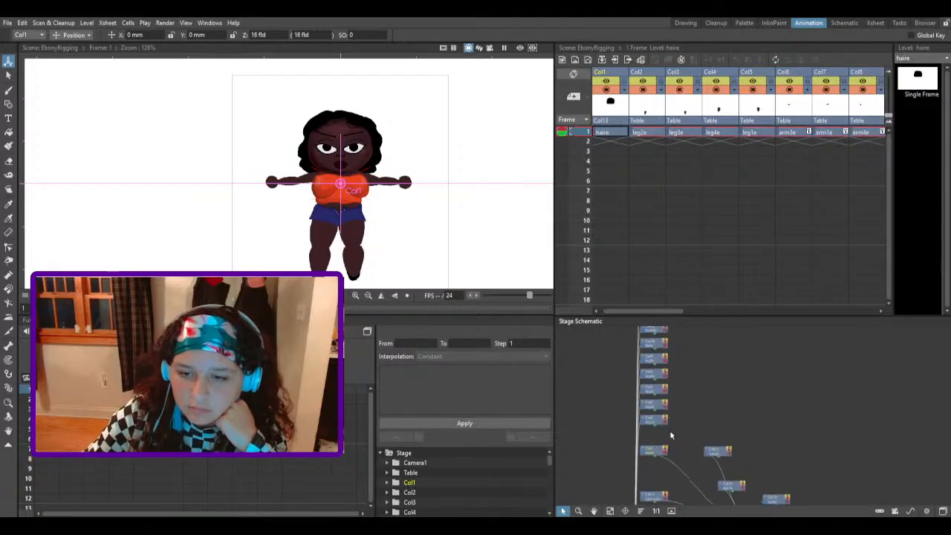
pyautogui.scroll(-4, 661, 415)
pyautogui.scroll(4, 658, 375)
pyautogui.click(593, 510)
pyautogui.moveTo(664, 459); pyautogui.dragTo(657, 468)
pyautogui.click(562, 510)
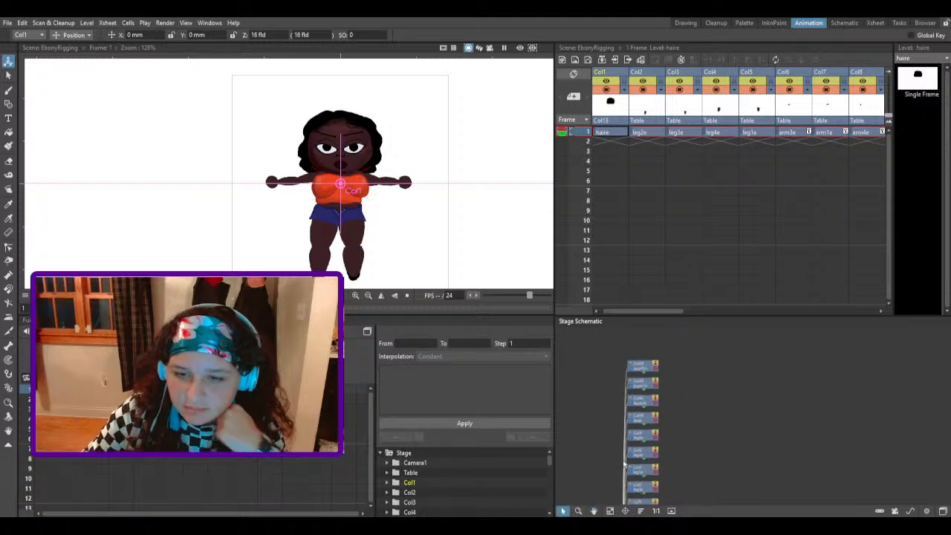
pyautogui.click(643, 365)
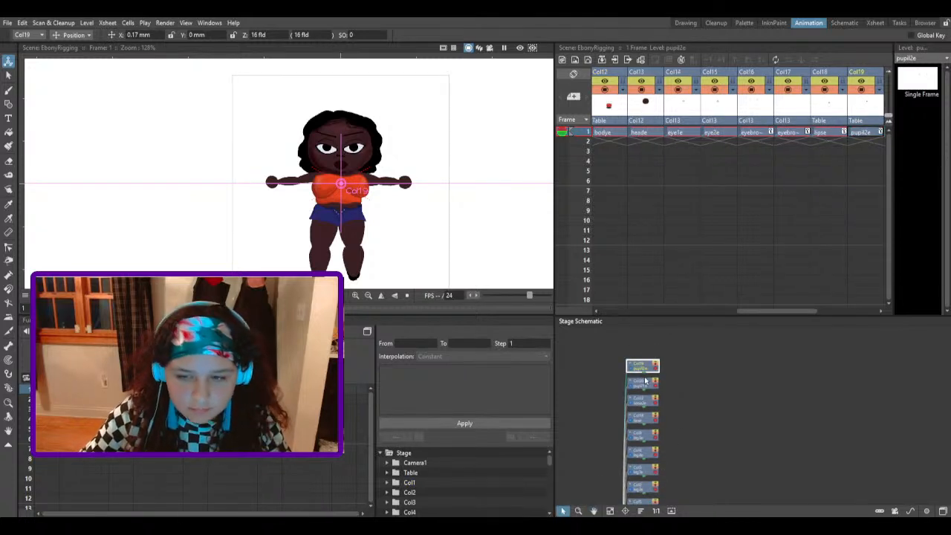
pyautogui.click(646, 367)
pyautogui.moveTo(644, 383); pyautogui.dragTo(736, 412)
# Step: Place the eye1e and eye2e nodes side by side near the pupils and position the pupil1e node just above them
pyautogui.scroll(-1, 731, 466)
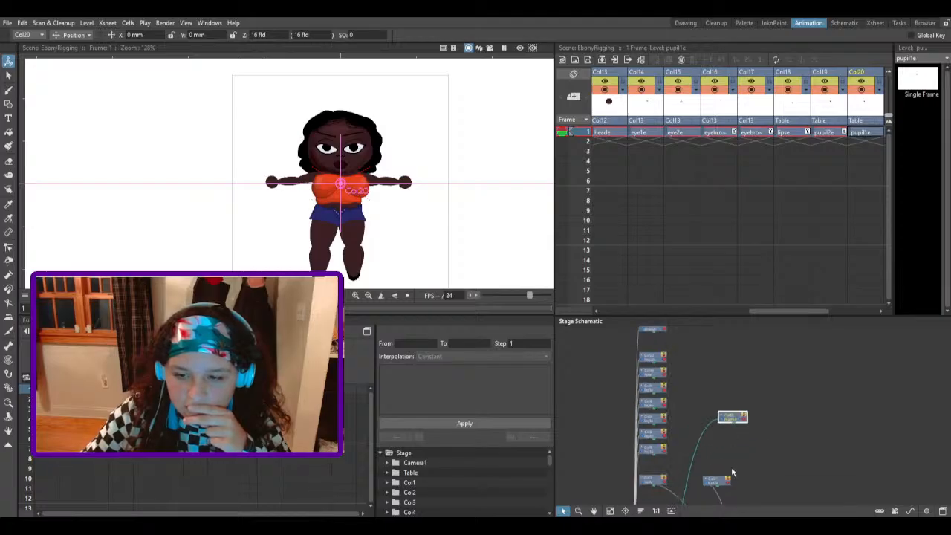
pyautogui.click(593, 510)
pyautogui.moveTo(701, 466); pyautogui.dragTo(679, 415)
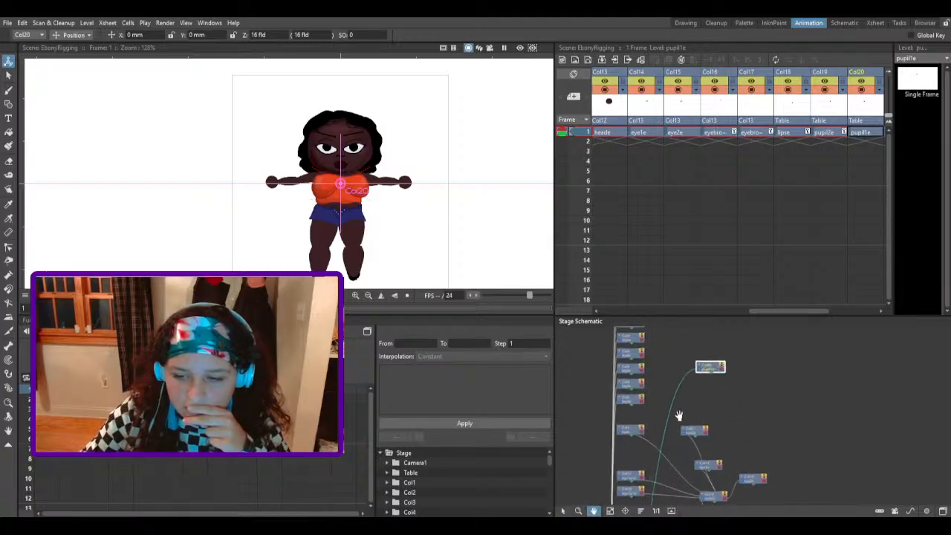
pyautogui.click(562, 512)
pyautogui.moveTo(711, 467); pyautogui.dragTo(686, 352)
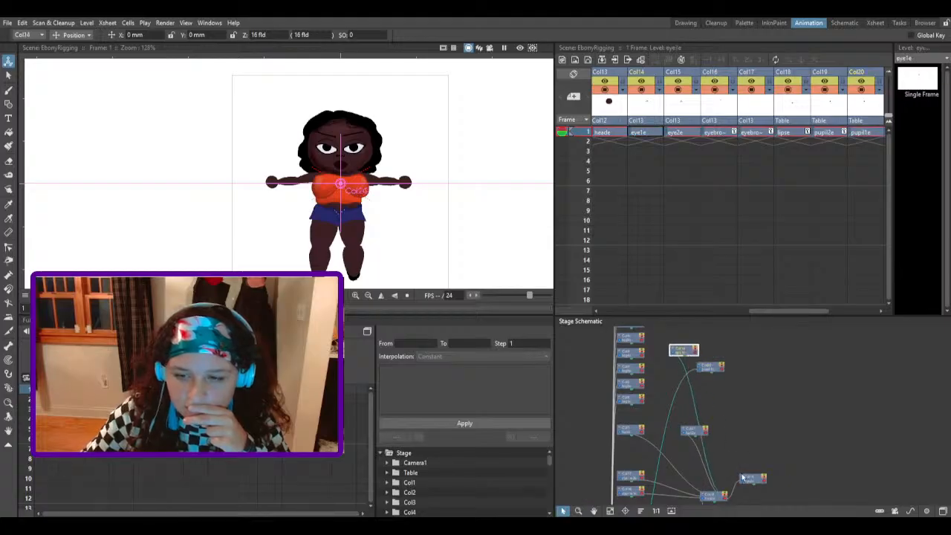
pyautogui.click(743, 477)
pyautogui.moveTo(747, 483); pyautogui.dragTo(706, 344)
pyautogui.click(711, 361)
pyautogui.moveTo(681, 378); pyautogui.dragTo(673, 342)
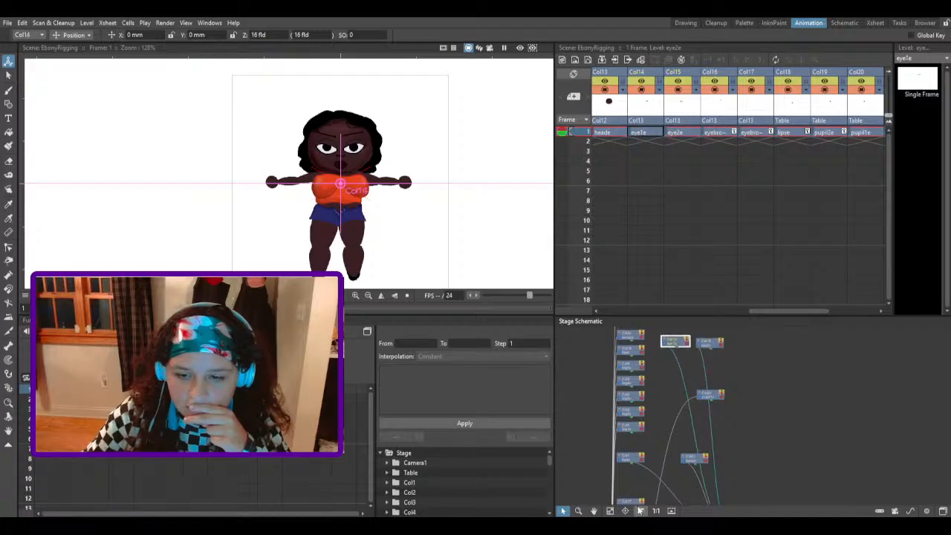
pyautogui.click(594, 510)
pyautogui.moveTo(691, 394)
pyautogui.mouseDown()
pyautogui.moveTo(699, 476)
pyautogui.moveTo(688, 384)
pyautogui.mouseUp()
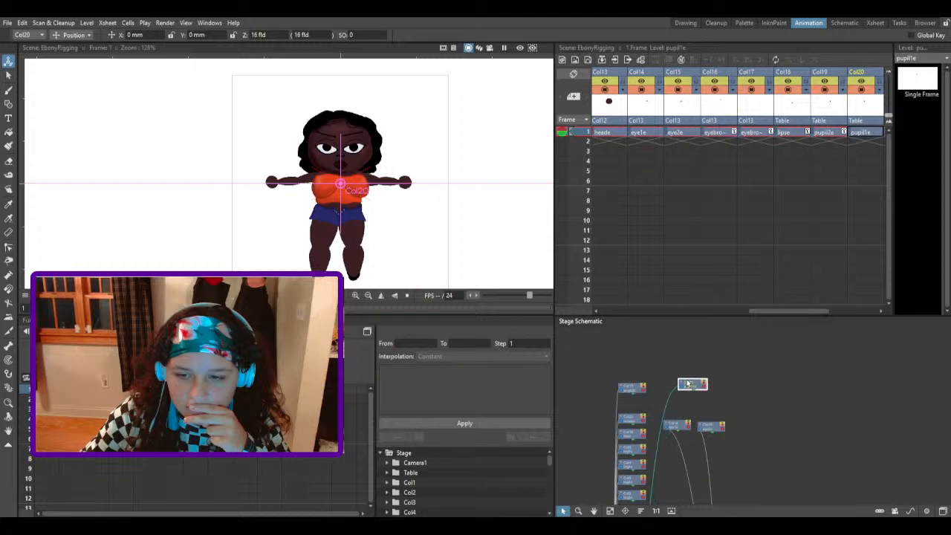
# Step: Nudge the eye1e and pupil1e drawings in turn to check which eye each belongs to, undoing each nudge
pyautogui.click(671, 425)
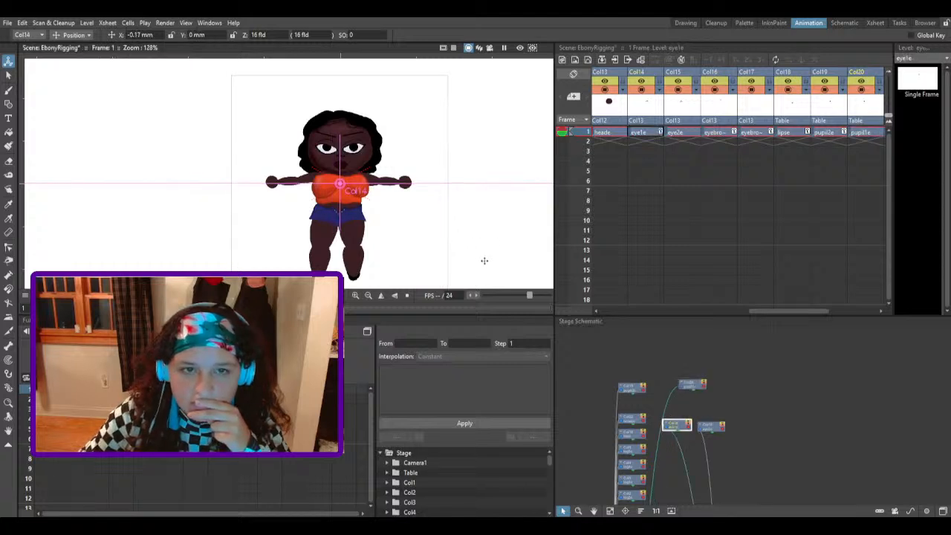
pyautogui.click(26, 32)
pyautogui.click(690, 382)
pyautogui.moveTo(453, 265); pyautogui.dragTo(418, 219)
pyautogui.hotkey('ctrl', 'z')
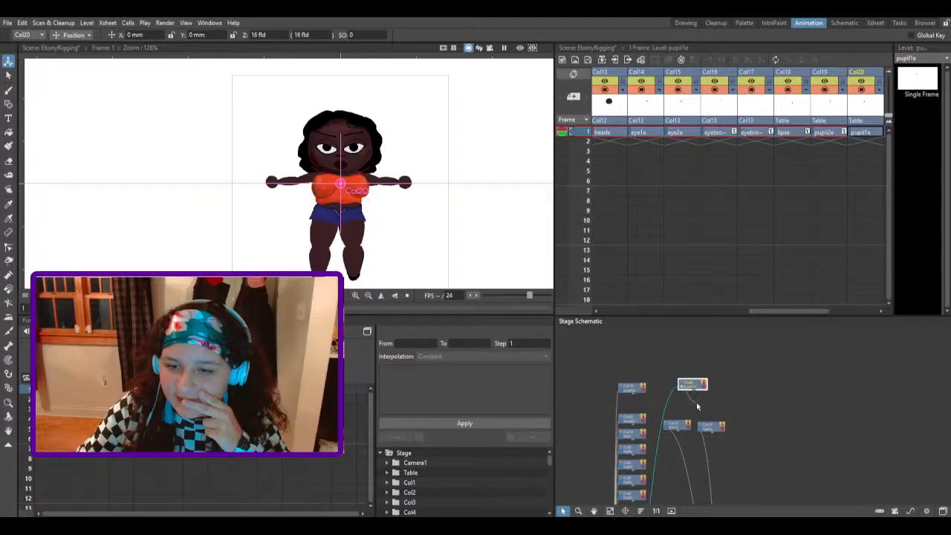
# Step: Link the pupil1e node to eye2e, and move pupil2e out of the stack and link it to eye1e
pyautogui.moveTo(726, 432); pyautogui.dragTo(719, 429)
pyautogui.moveTo(621, 391); pyautogui.dragTo(672, 400)
pyautogui.click(698, 384)
# Step: Nudge the eye1e drawing to test its pupil link, and undo the nudge
pyautogui.click(677, 424)
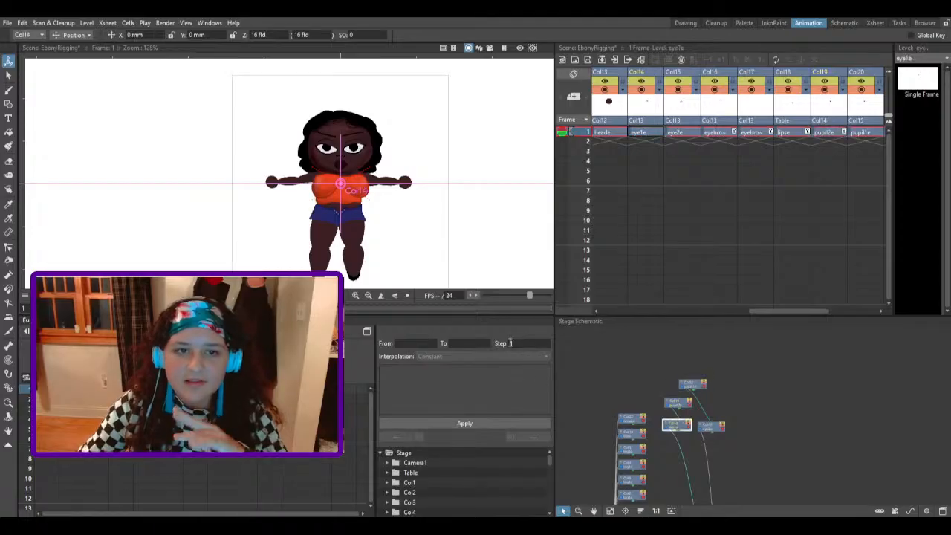
pyautogui.moveTo(401, 233)
pyautogui.mouseDown()
pyautogui.moveTo(416, 233)
pyautogui.moveTo(391, 233)
pyautogui.moveTo(407, 234)
pyautogui.mouseUp()
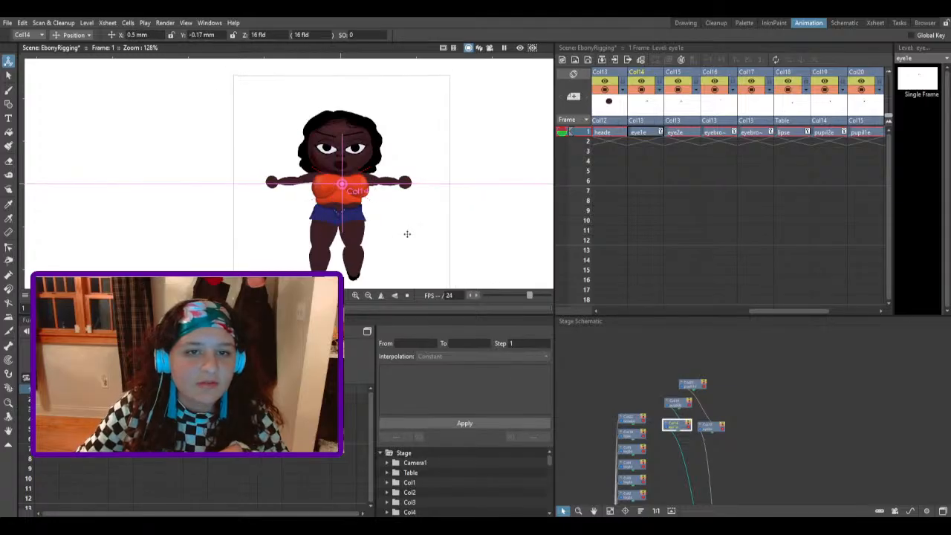
pyautogui.click(25, 33)
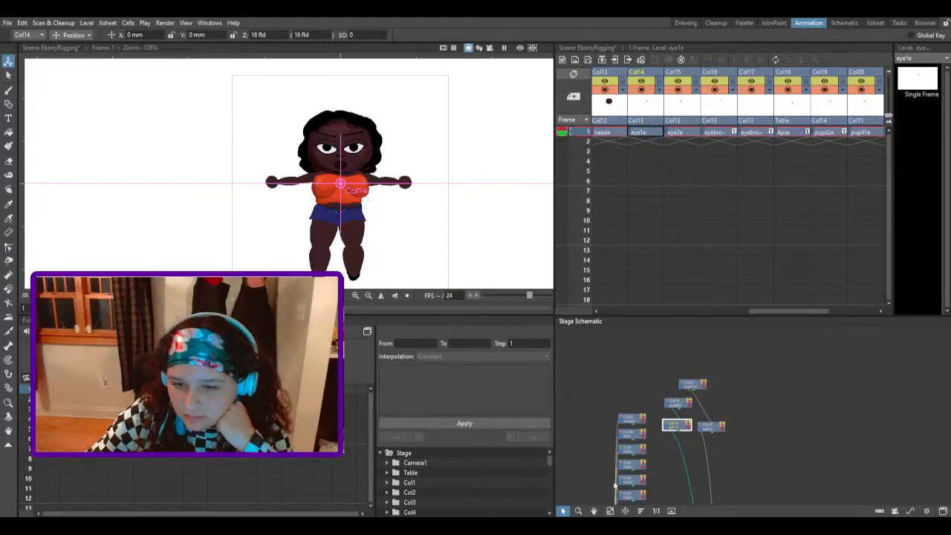
# Step: Move the eyelid1ee node out of the column stack and link it to the heade node
pyautogui.click(594, 510)
pyautogui.moveTo(673, 465); pyautogui.dragTo(645, 386)
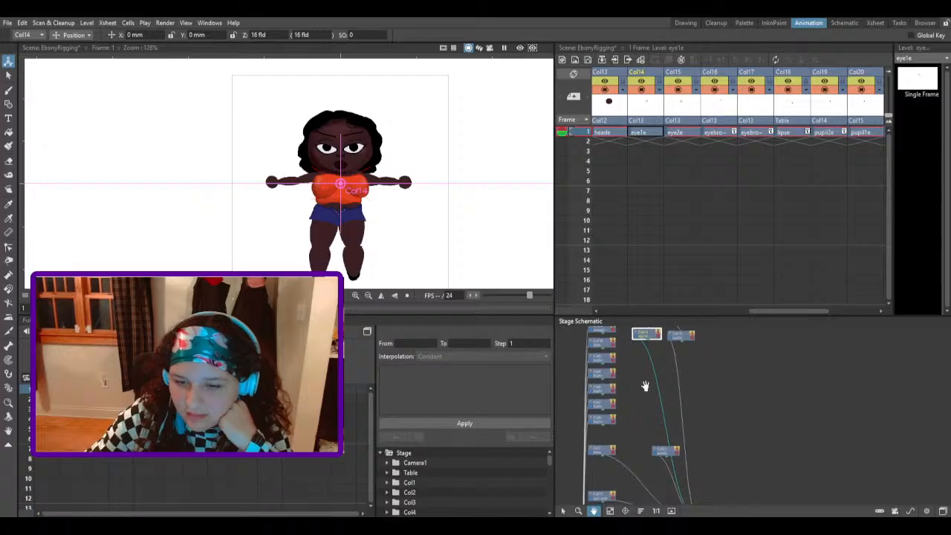
pyautogui.moveTo(654, 427); pyautogui.dragTo(649, 380)
pyautogui.moveTo(638, 442); pyautogui.dragTo(641, 371)
pyautogui.moveTo(642, 420); pyautogui.dragTo(642, 414)
pyautogui.click(563, 510)
pyautogui.moveTo(598, 449); pyautogui.dragTo(624, 420)
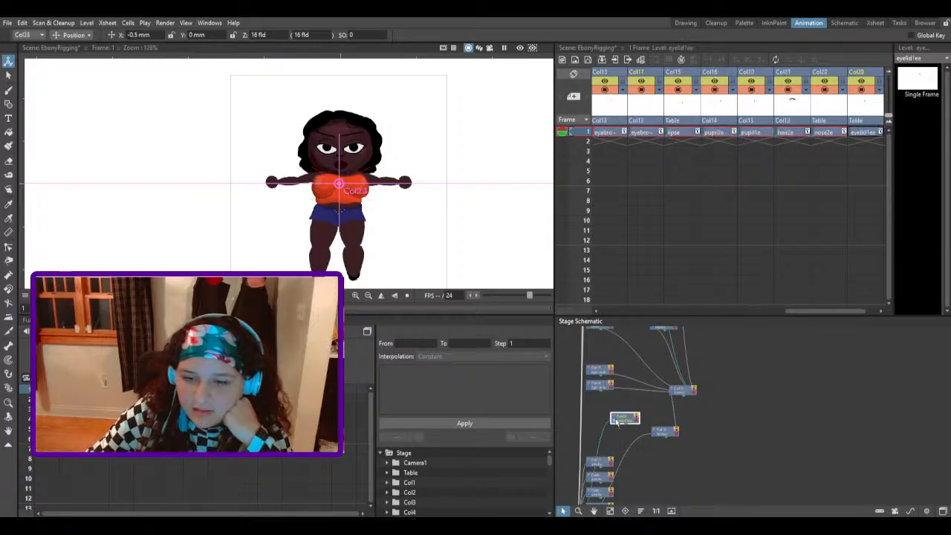
pyautogui.moveTo(621, 419); pyautogui.dragTo(631, 410)
pyautogui.moveTo(691, 396); pyautogui.dragTo(692, 394)
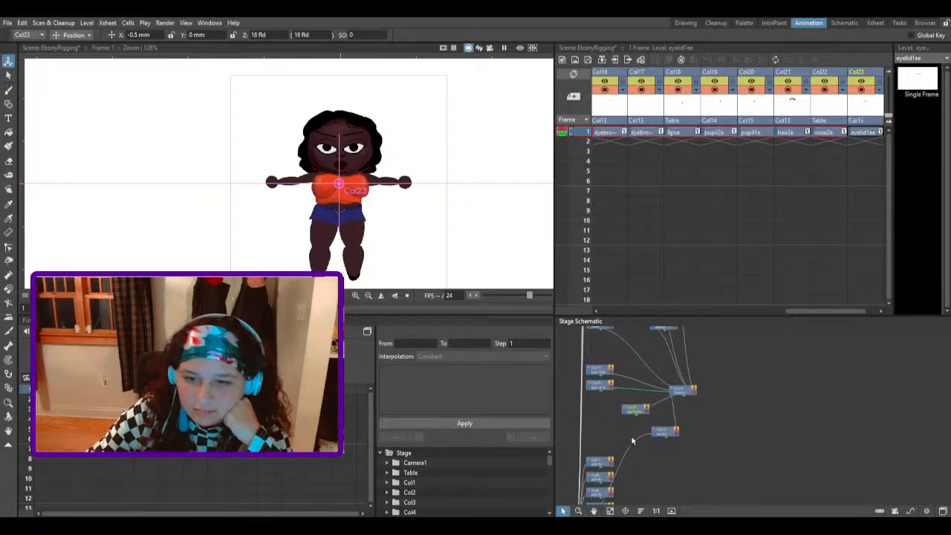
# Step: Move the heade node up beneath the eye nodes and link the nose2e and lipse nodes to it
pyautogui.click(595, 511)
pyautogui.moveTo(636, 399); pyautogui.dragTo(629, 446)
pyautogui.click(563, 511)
pyautogui.moveTo(676, 488); pyautogui.dragTo(625, 399)
pyautogui.moveTo(579, 374); pyautogui.dragTo(649, 398)
pyautogui.moveTo(579, 389); pyautogui.dragTo(646, 400)
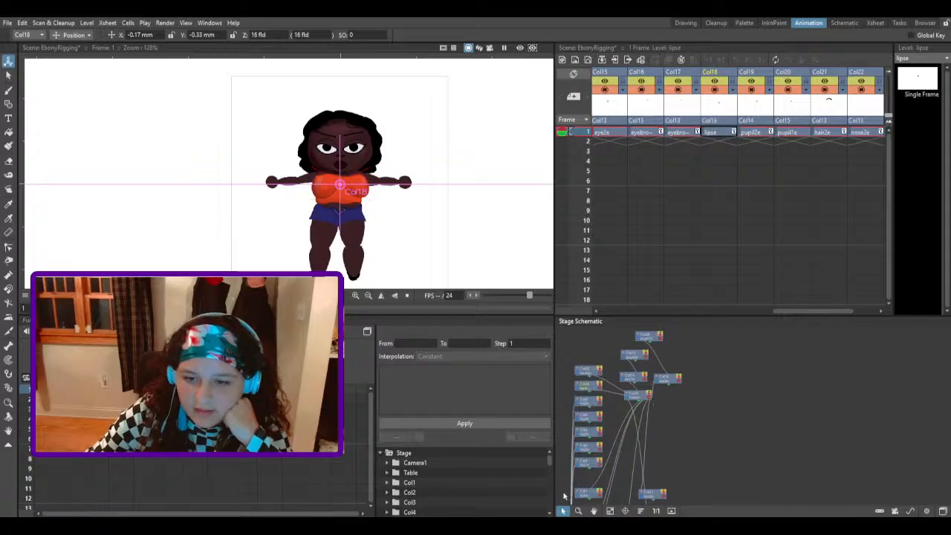
# Step: Move the arm5e node out of the stack and place it between the arm nodes and bodye
pyautogui.click(594, 509)
pyautogui.moveTo(639, 461); pyautogui.dragTo(655, 370)
pyautogui.moveTo(654, 437); pyautogui.dragTo(684, 420)
pyautogui.click(562, 511)
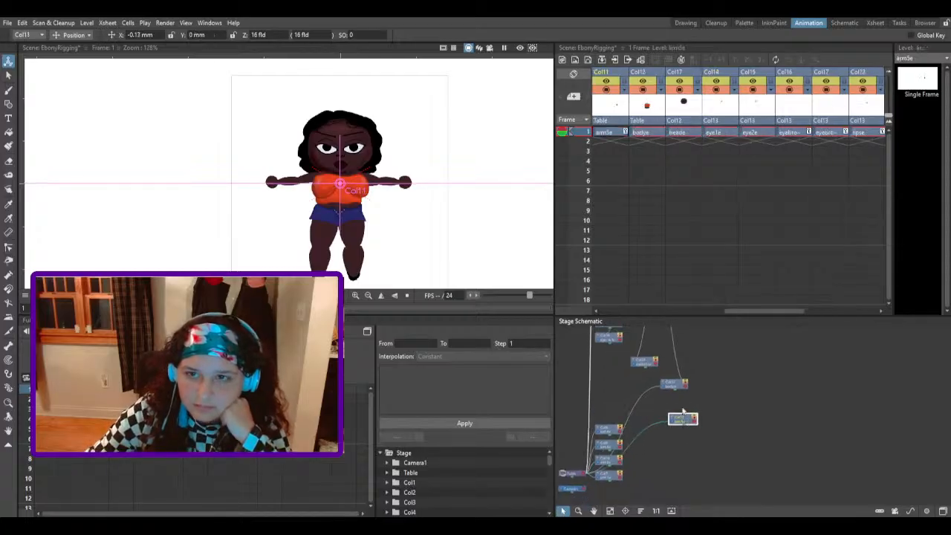
pyautogui.moveTo(741, 312); pyautogui.dragTo(670, 309)
pyautogui.moveTo(683, 420); pyautogui.dragTo(629, 401)
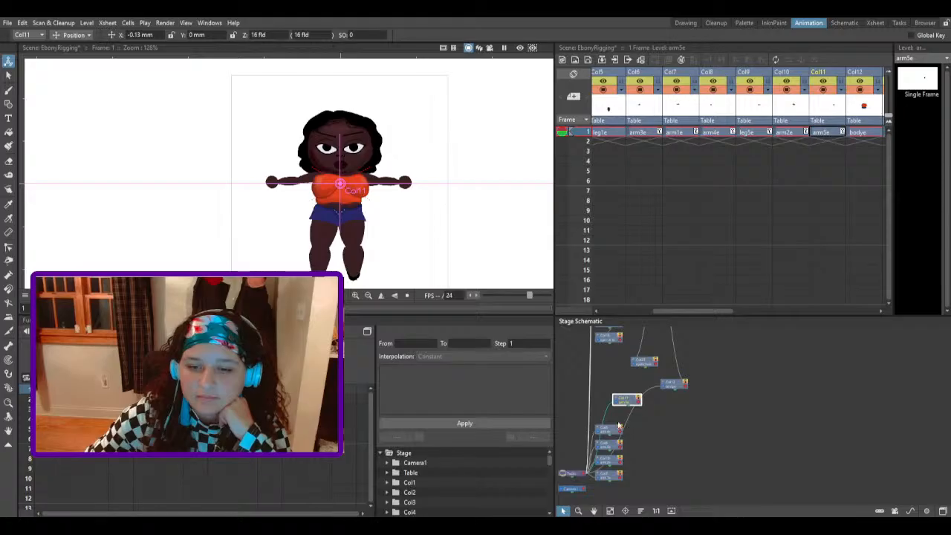
# Step: Nudge the arm4e, arm3e and arm2e drawings in turn to identify which arm part each one is
pyautogui.click(608, 428)
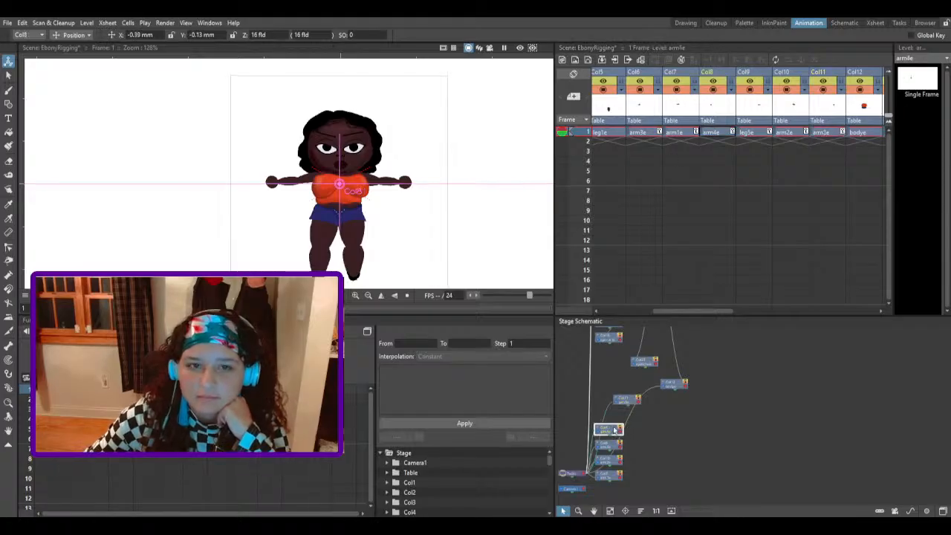
pyautogui.moveTo(495, 263); pyautogui.dragTo(494, 263)
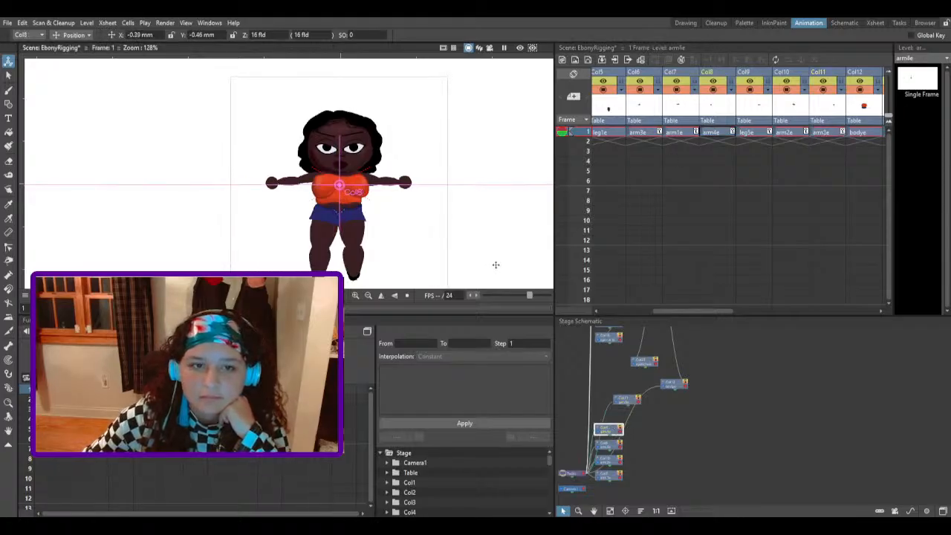
pyautogui.click(609, 443)
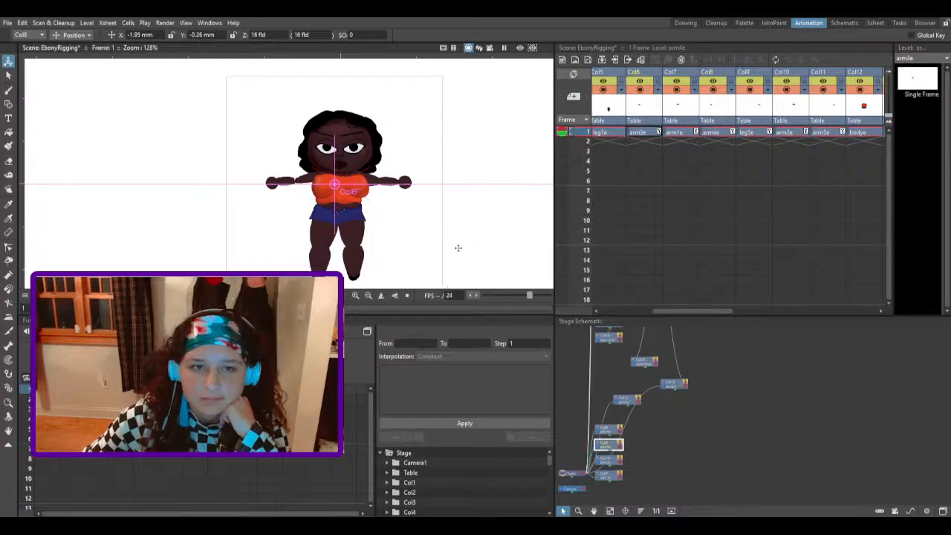
pyautogui.click(610, 461)
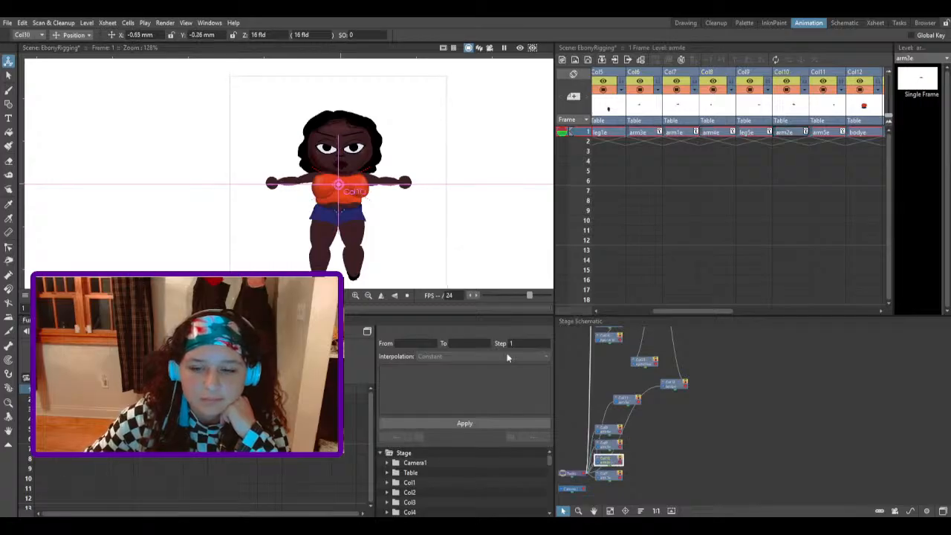
# Step: Link the arm2e and arm1e nodes to bodye and place both beside it
pyautogui.moveTo(602, 465); pyautogui.dragTo(677, 386)
pyautogui.moveTo(613, 462); pyautogui.dragTo(729, 402)
pyautogui.click(613, 474)
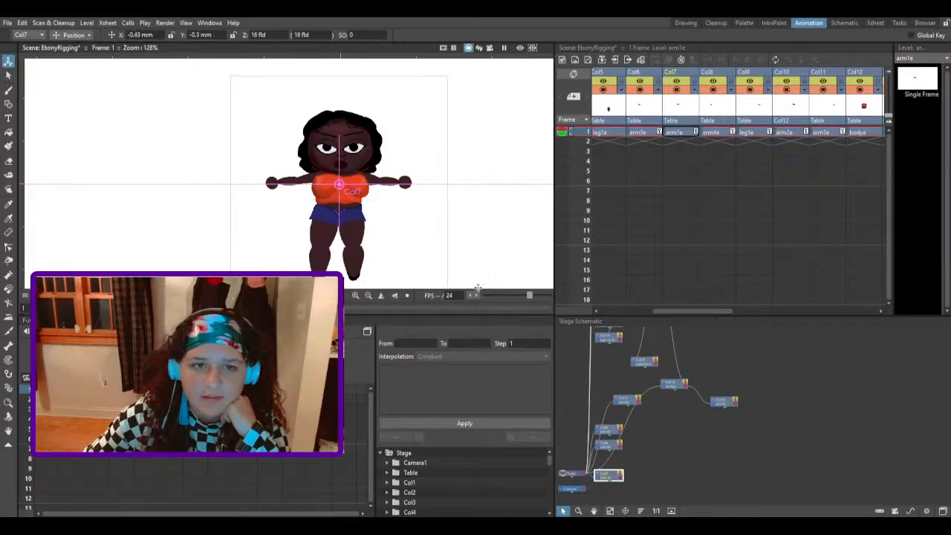
pyautogui.moveTo(598, 479); pyautogui.dragTo(707, 429)
# Step: Nudge the arm4e and arm3e drawings to tell them apart, and move the arm3e node out of the stack toward arm1e
pyautogui.click(609, 430)
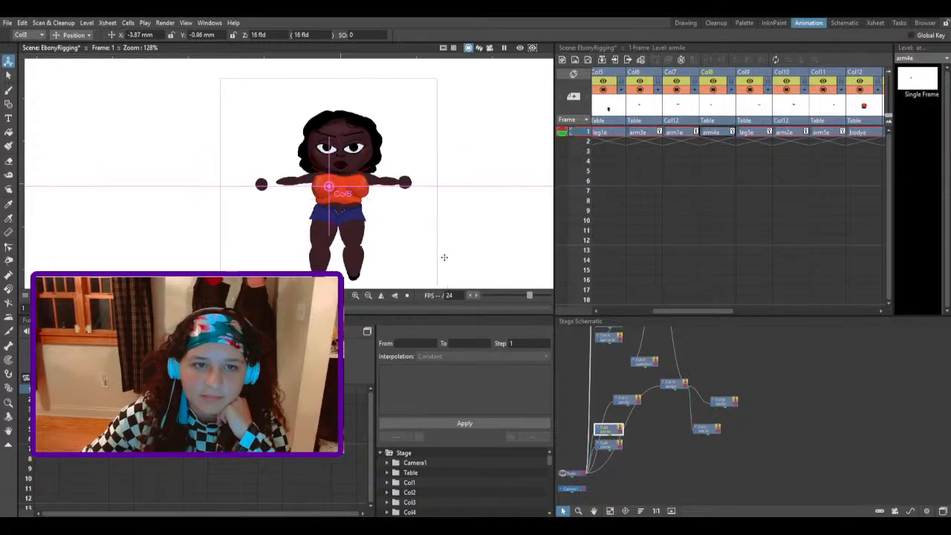
pyautogui.click(608, 444)
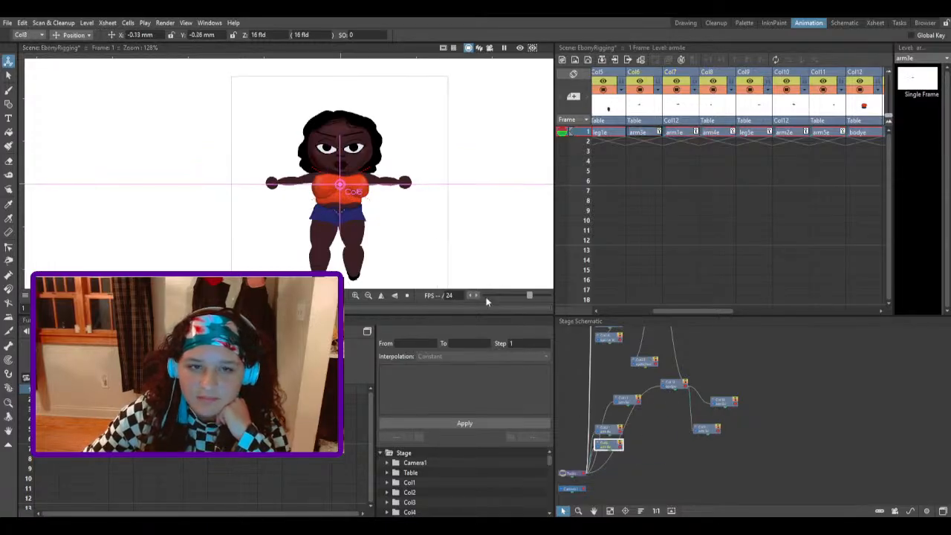
pyautogui.moveTo(466, 257); pyautogui.dragTo(468, 257)
pyautogui.moveTo(608, 444); pyautogui.dragTo(667, 449)
pyautogui.click(709, 429)
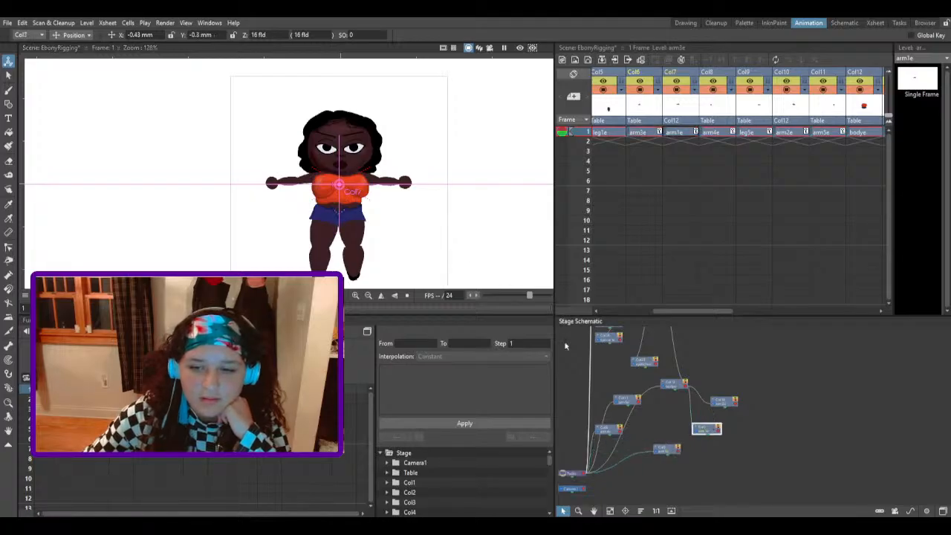
pyautogui.click(658, 450)
pyautogui.moveTo(716, 435); pyautogui.dragTo(737, 438)
# Step: Nudge the arm5e and arm4e drawings to check which arm each belongs to
pyautogui.click(629, 400)
pyautogui.moveTo(467, 281); pyautogui.dragTo(464, 277)
pyautogui.click(604, 429)
pyautogui.moveTo(455, 267); pyautogui.dragTo(452, 266)
# Step: Chain arm3e to arm1e and arm4e to arm3e, lining the nodes up outward from arm1e
pyautogui.moveTo(654, 444); pyautogui.dragTo(763, 444)
pyautogui.moveTo(615, 430); pyautogui.dragTo(806, 444)
pyautogui.moveTo(441, 253); pyautogui.dragTo(452, 242)
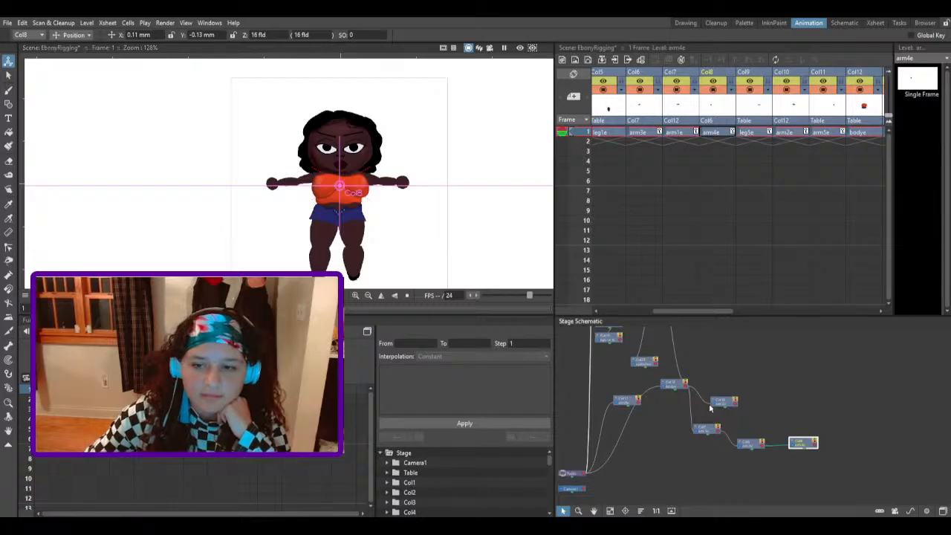
# Step: Move the arm5e node below bodye, and bring the leg5e node from the column stack down to the arm nodes
pyautogui.click(631, 402)
pyautogui.moveTo(630, 404); pyautogui.dragTo(655, 450)
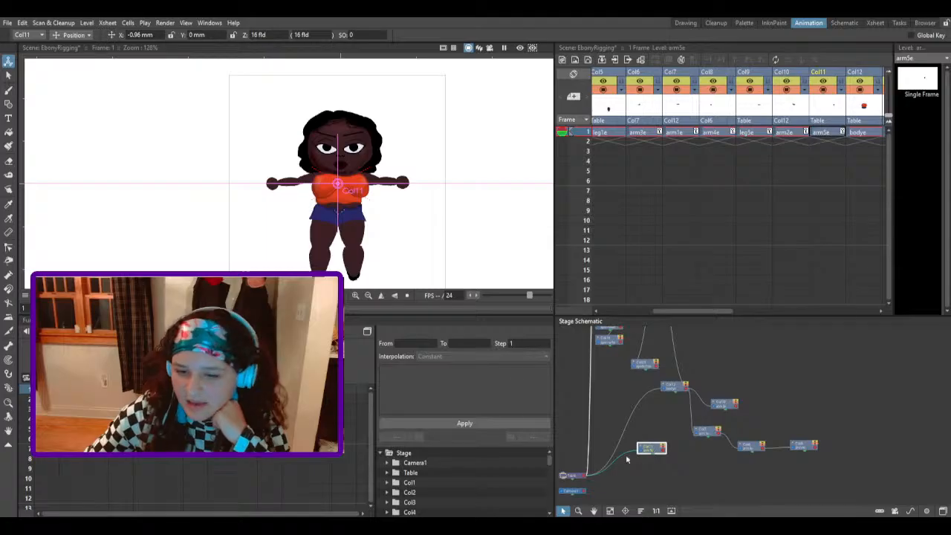
pyautogui.scroll(-7, 605, 448)
pyautogui.scroll(8, 611, 411)
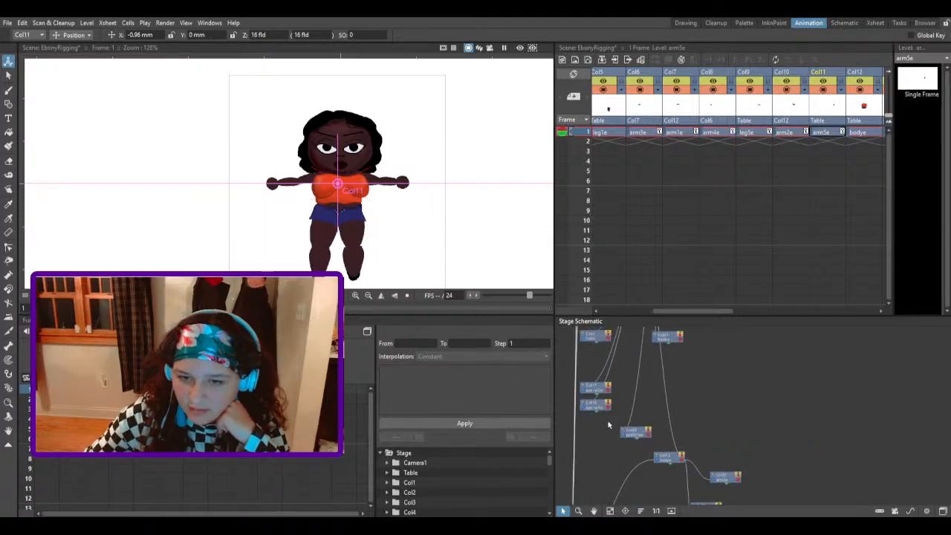
pyautogui.scroll(-5, 619, 423)
pyautogui.scroll(5, 622, 398)
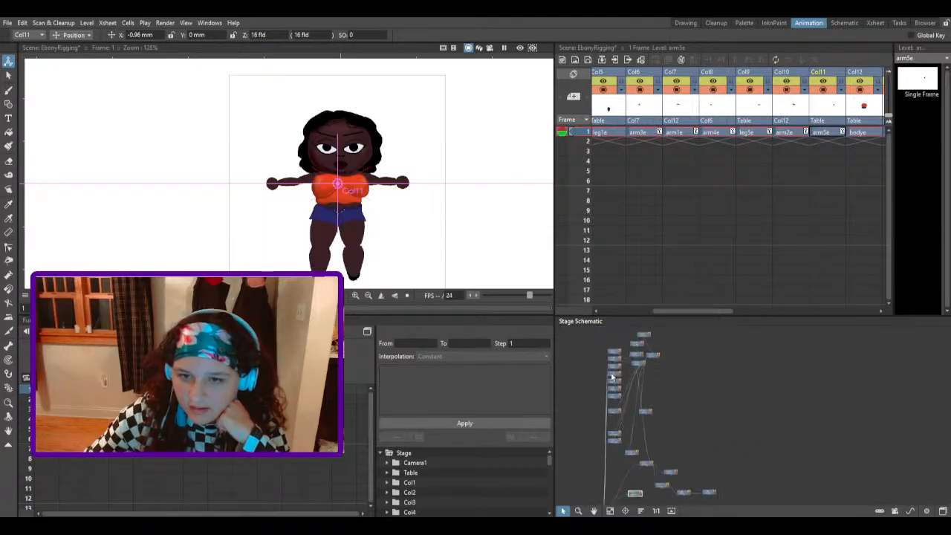
pyautogui.scroll(2, 628, 402)
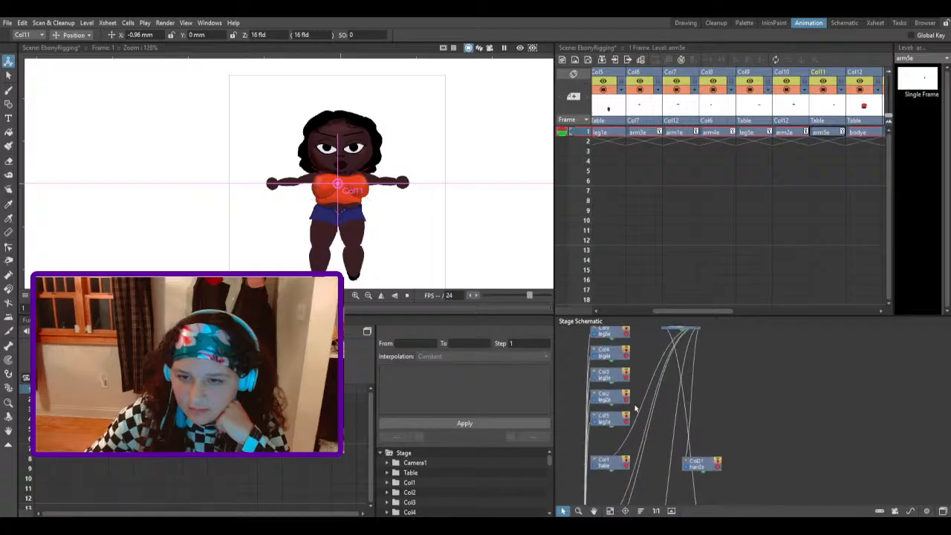
pyautogui.scroll(-3, 635, 408)
pyautogui.scroll(-2, 633, 375)
pyautogui.scroll(5, 634, 366)
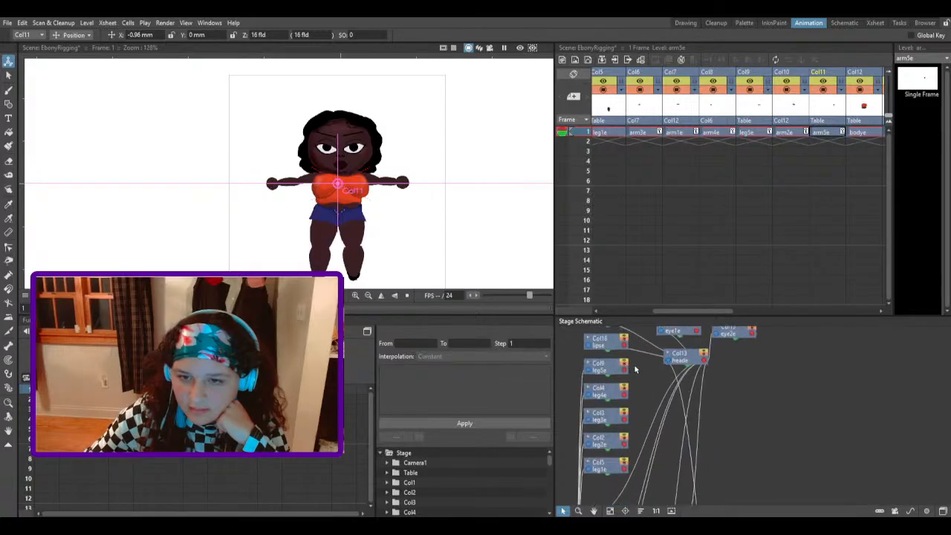
pyautogui.moveTo(599, 371); pyautogui.dragTo(757, 461)
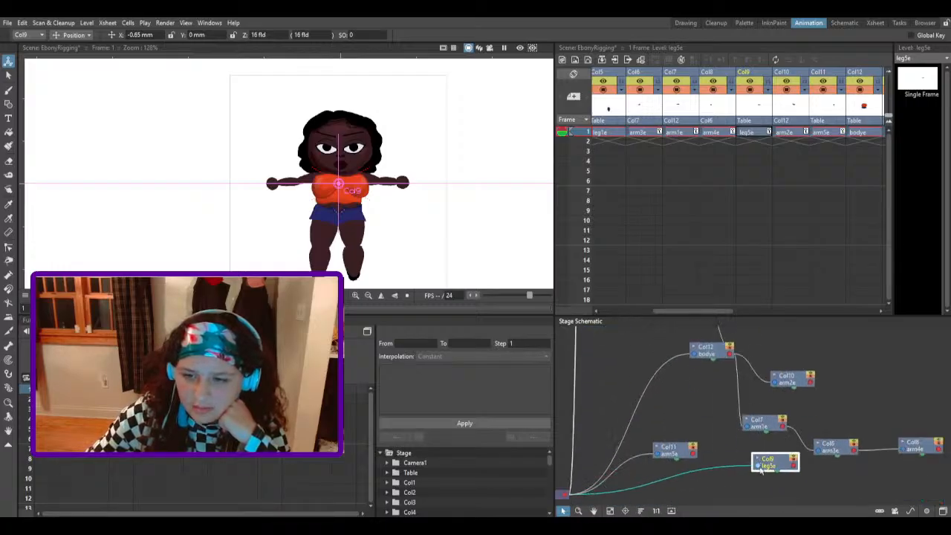
# Step: Link leg5e to arm2e and arm5e to leg5e, placing the nodes in a chain beside arm2e
pyautogui.moveTo(803, 408); pyautogui.dragTo(810, 383)
pyautogui.moveTo(770, 459); pyautogui.dragTo(844, 387)
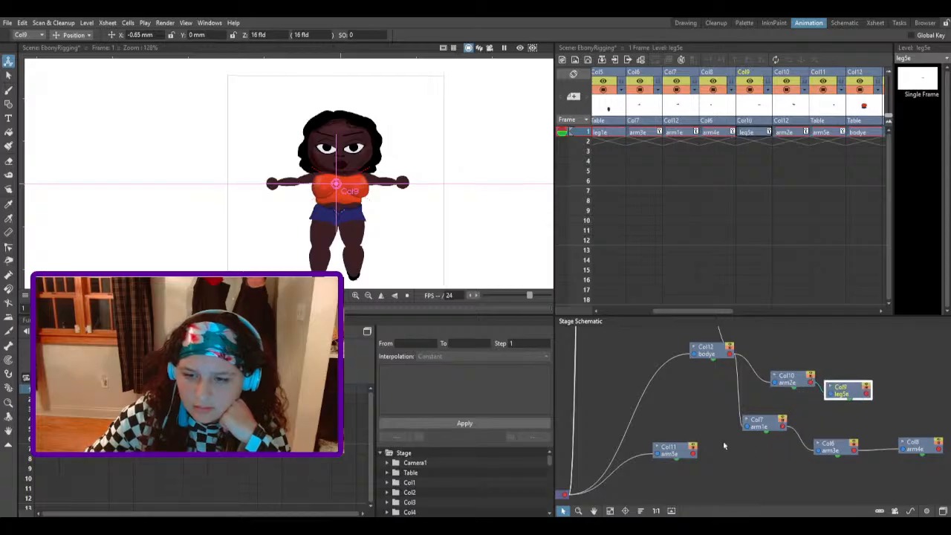
pyautogui.moveTo(661, 456); pyautogui.dragTo(865, 396)
pyautogui.moveTo(678, 449); pyautogui.dragTo(925, 396)
# Step: Move the bodye node up the schematic so it sits beside the stacked leg nodes
pyautogui.scroll(-5, 739, 436)
pyautogui.scroll(-3, 740, 437)
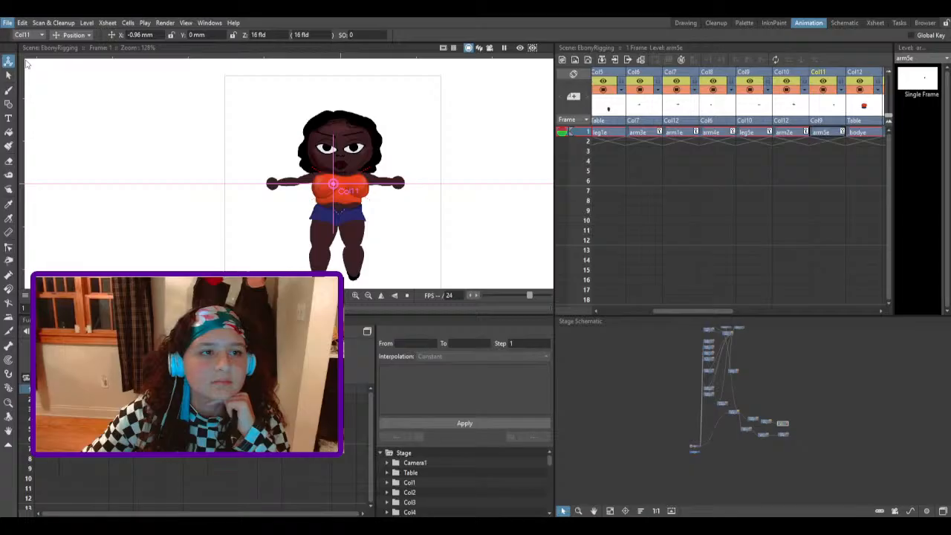
pyautogui.scroll(3, 729, 417)
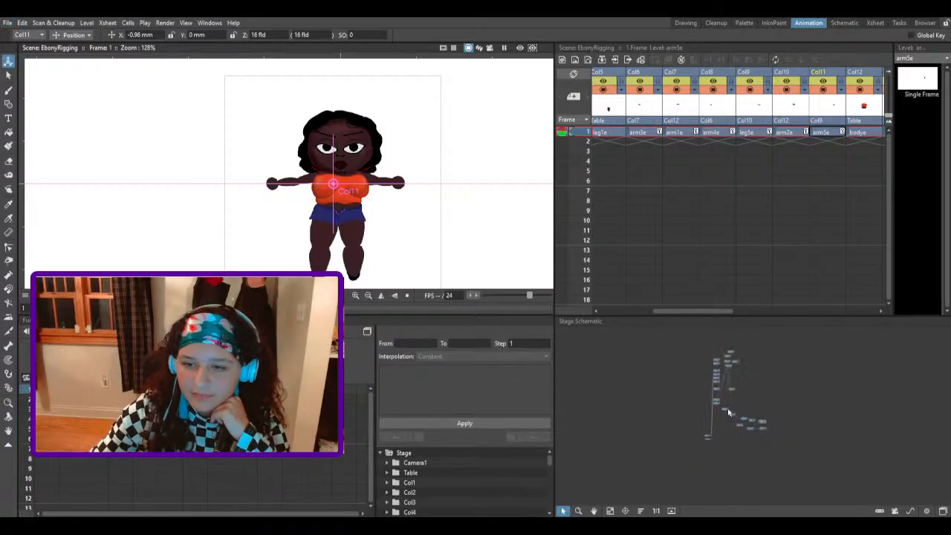
pyautogui.scroll(4, 684, 454)
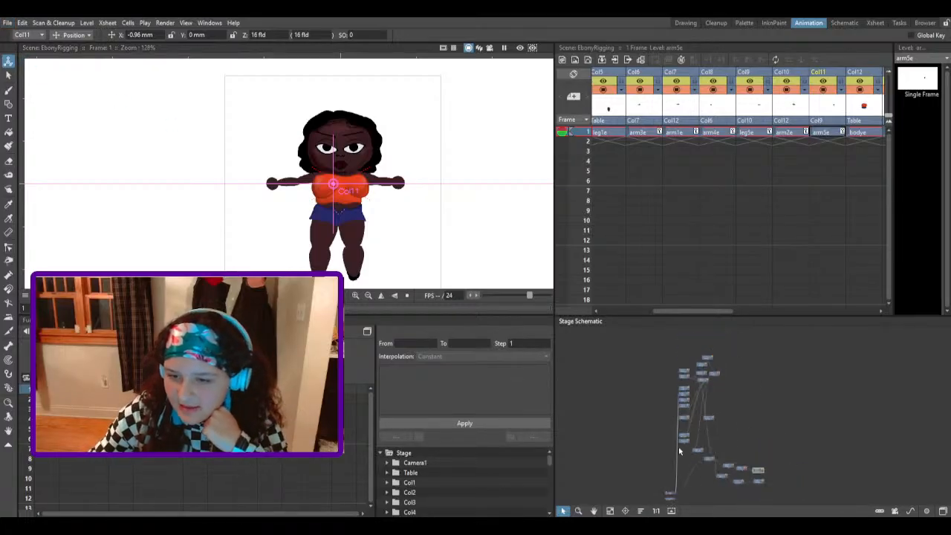
pyautogui.moveTo(656, 423); pyautogui.dragTo(727, 376)
# Step: Identify the leg4e drawing with a small nudge, then link its node to bodye and place it beside bodye
pyautogui.click(575, 355)
pyautogui.moveTo(400, 238); pyautogui.dragTo(398, 242)
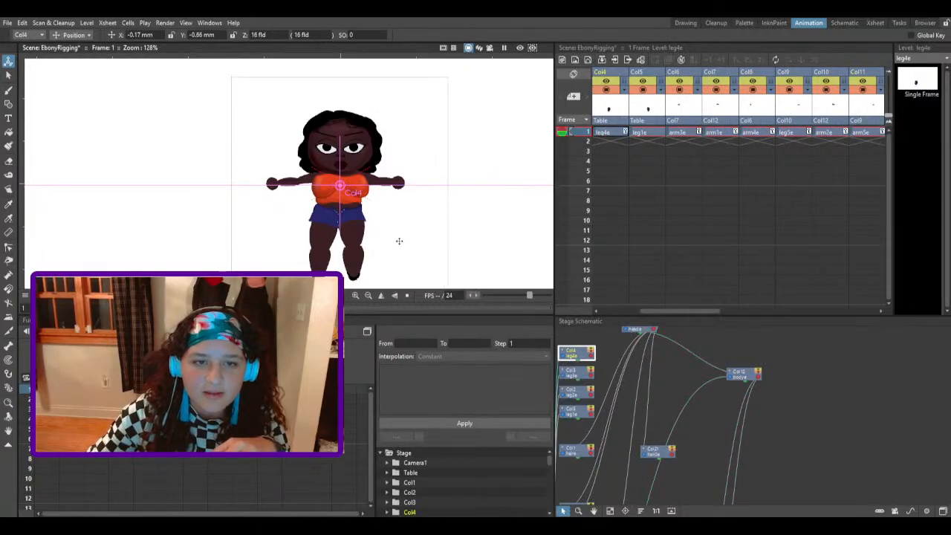
pyautogui.moveTo(562, 360); pyautogui.dragTo(752, 377)
pyautogui.moveTo(584, 357); pyautogui.dragTo(814, 357)
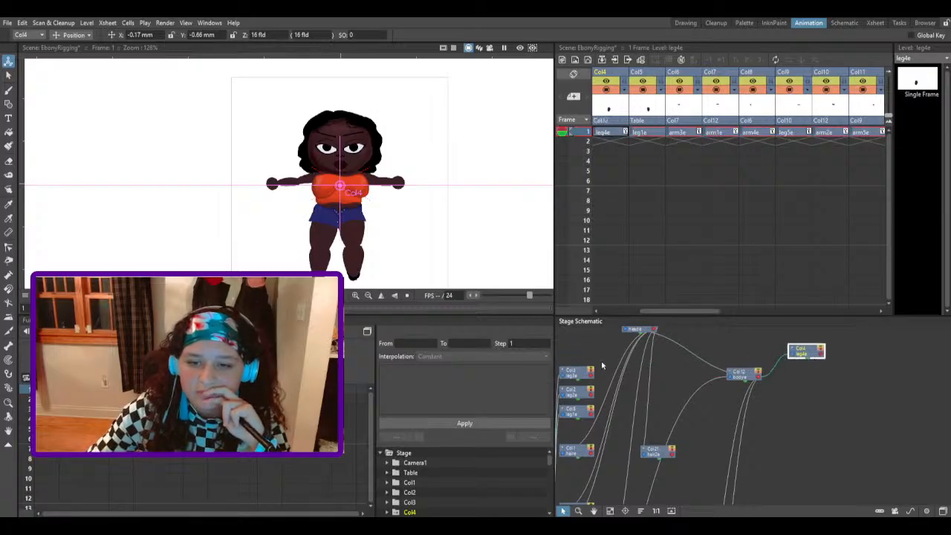
# Step: Check the leg3e and leg2e drawings with small nudges, then link leg2e to leg4e and place it beyond leg4e
pyautogui.click(578, 372)
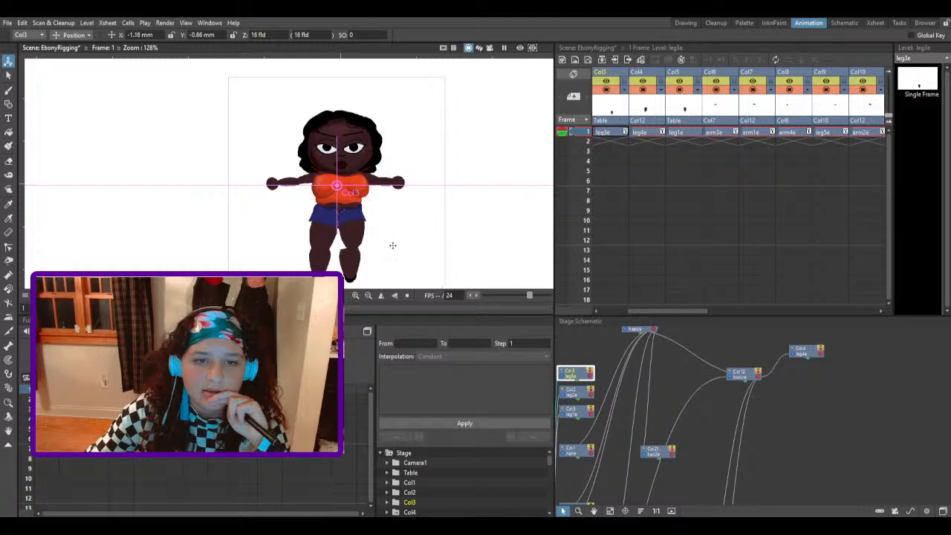
pyautogui.click(576, 391)
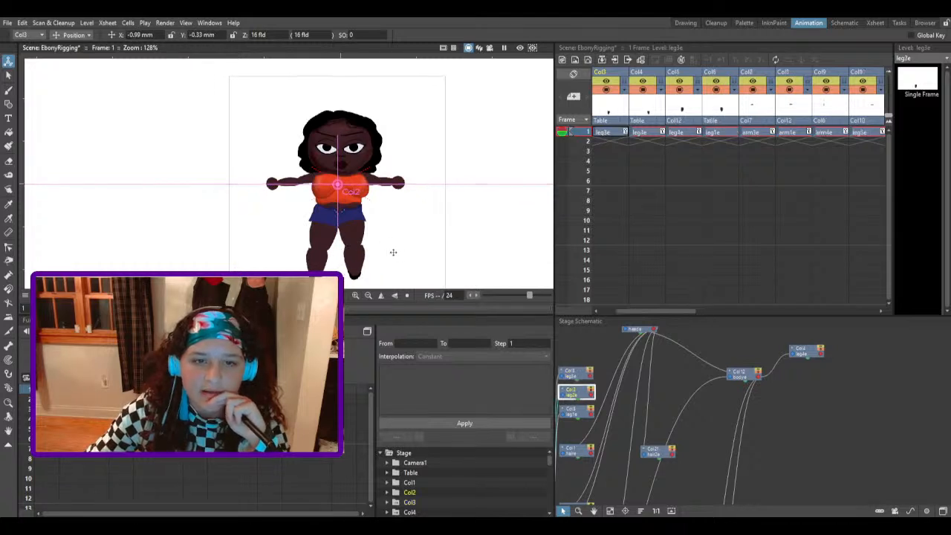
pyautogui.moveTo(592, 391); pyautogui.dragTo(819, 354)
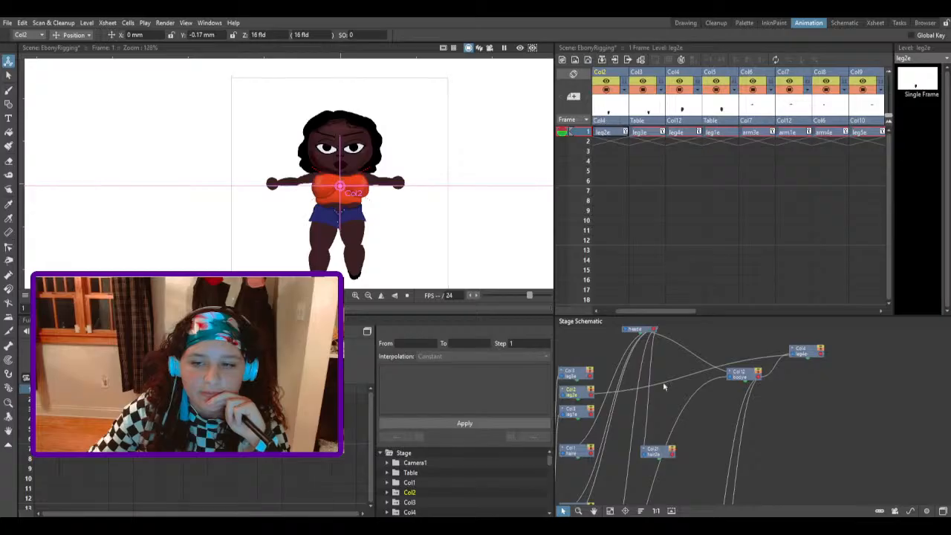
pyautogui.moveTo(583, 391); pyautogui.dragTo(869, 372)
# Step: Identify the leg1e drawing with a small nudge, then link its node to bodye and link leg3e to leg1e in a chain
pyautogui.click(577, 410)
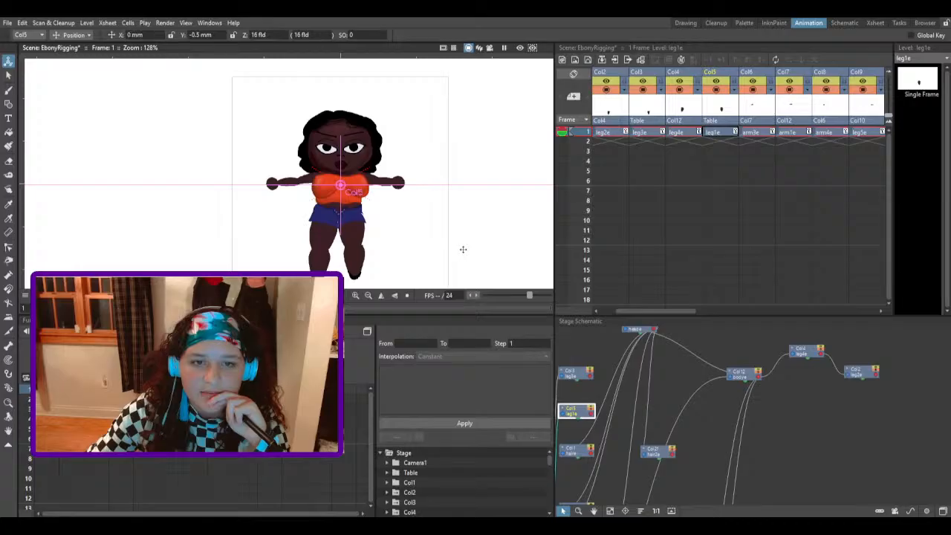
pyautogui.moveTo(415, 234); pyautogui.dragTo(415, 234)
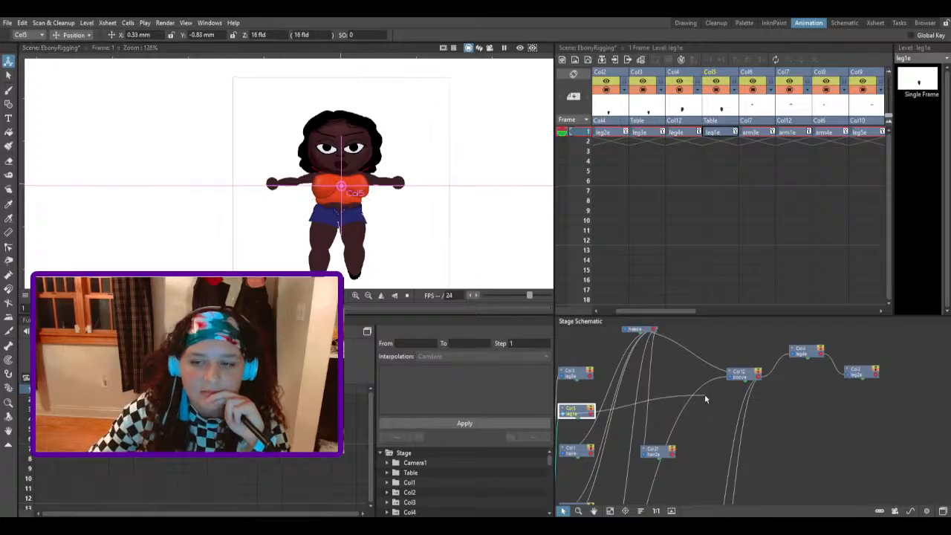
pyautogui.moveTo(564, 416); pyautogui.dragTo(842, 395)
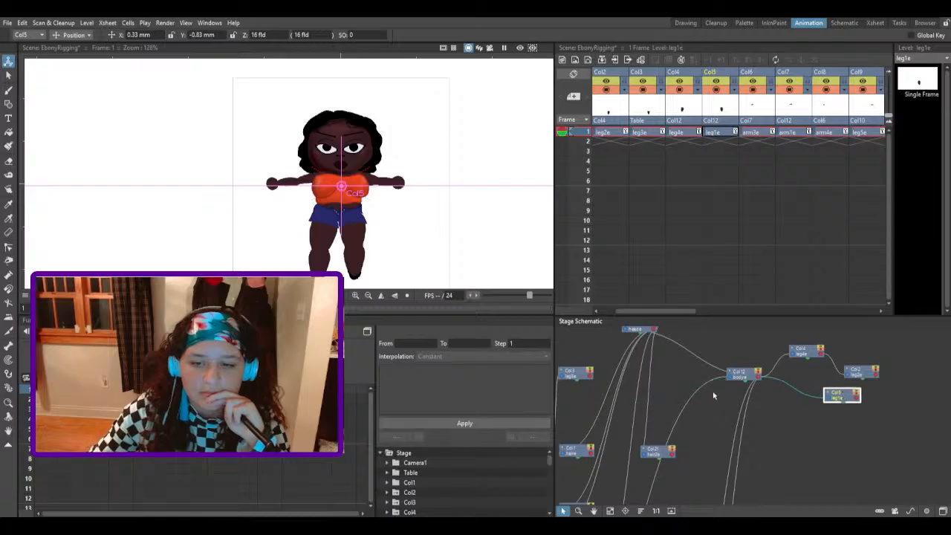
pyautogui.moveTo(561, 377); pyautogui.dragTo(900, 409)
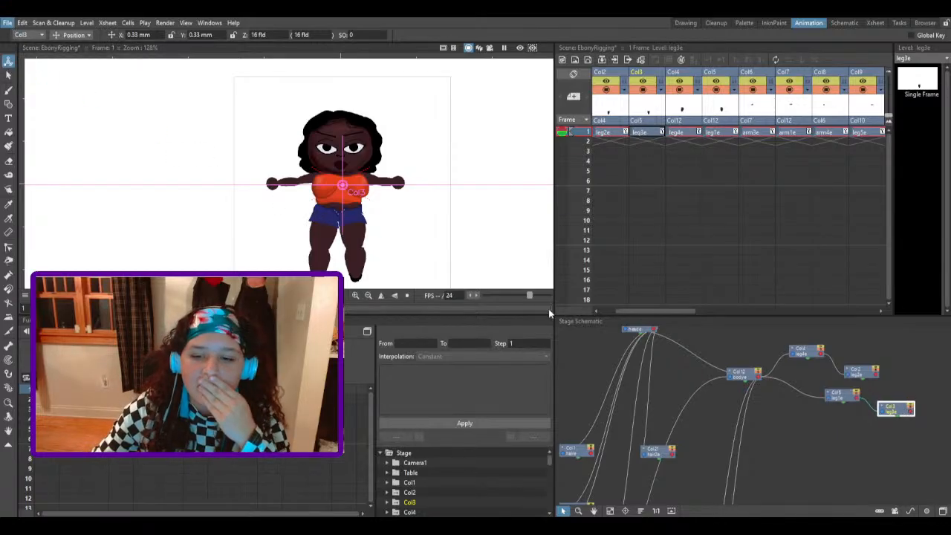
# Step: Review the node hierarchy and test it by moving bodye to about X -4.81 mm, Y 1.66 mm
pyautogui.scroll(-5, 668, 369)
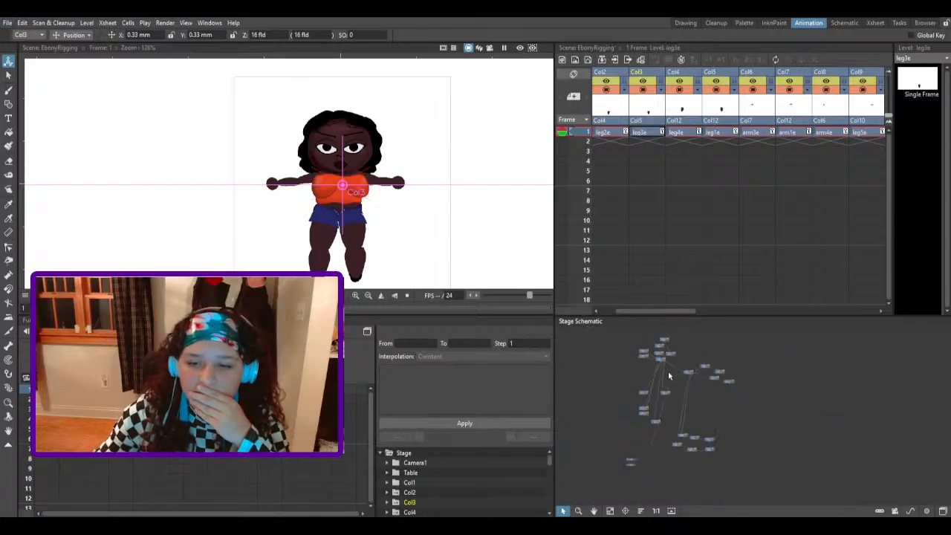
pyautogui.scroll(2, 652, 385)
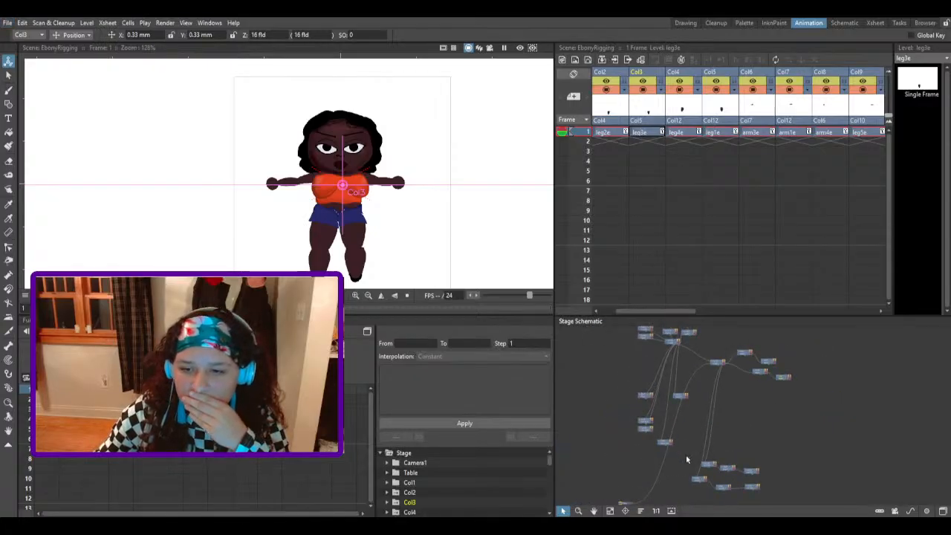
pyautogui.scroll(2, 684, 454)
pyautogui.scroll(-4, 683, 450)
pyautogui.scroll(2, 720, 384)
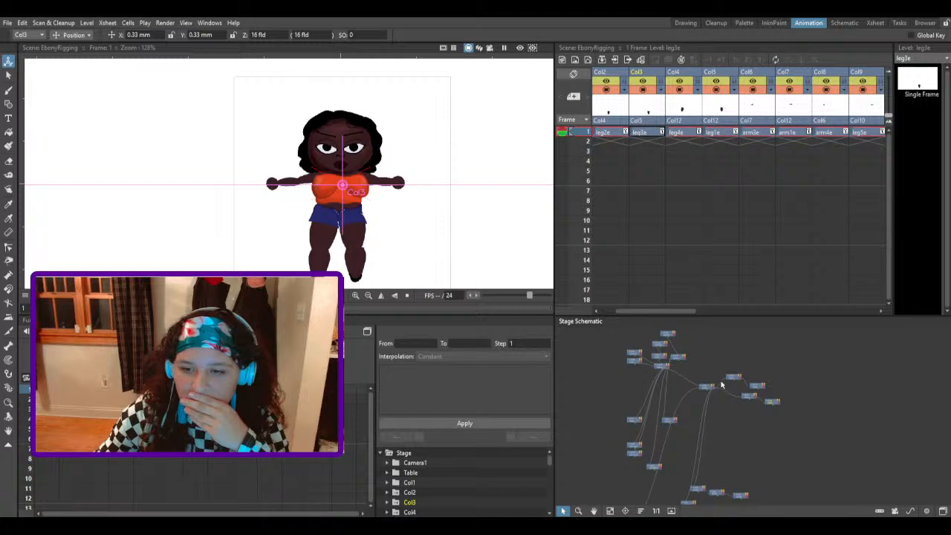
pyautogui.scroll(1, 713, 390)
pyautogui.click(694, 392)
pyautogui.moveTo(427, 216)
pyautogui.mouseDown()
pyautogui.moveTo(339, 205)
pyautogui.moveTo(426, 204)
pyautogui.moveTo(424, 213)
pyautogui.moveTo(419, 207)
pyautogui.mouseUp()
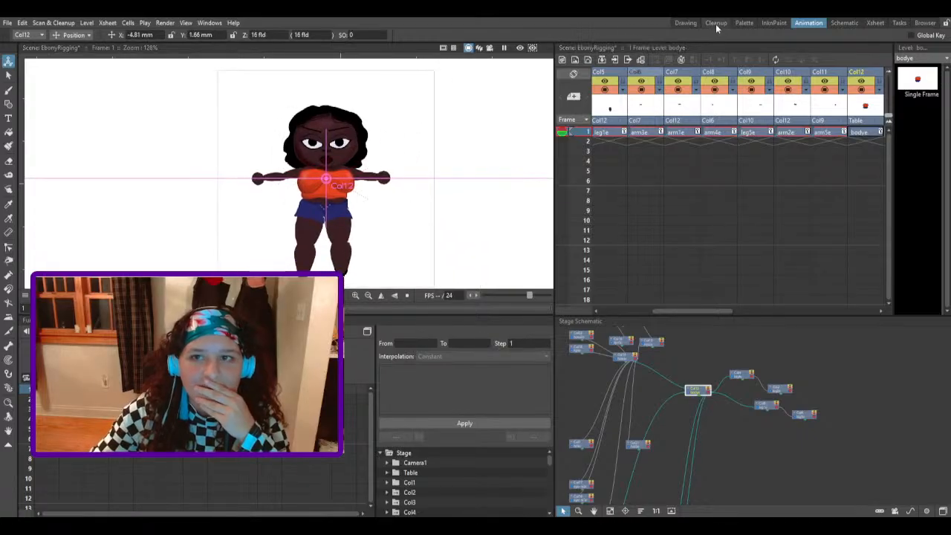
# Step: Switch to the Drawing workspace and scale bodye with its linked parts up to about 316%
pyautogui.click(685, 23)
pyautogui.scroll(-6, 345, 289)
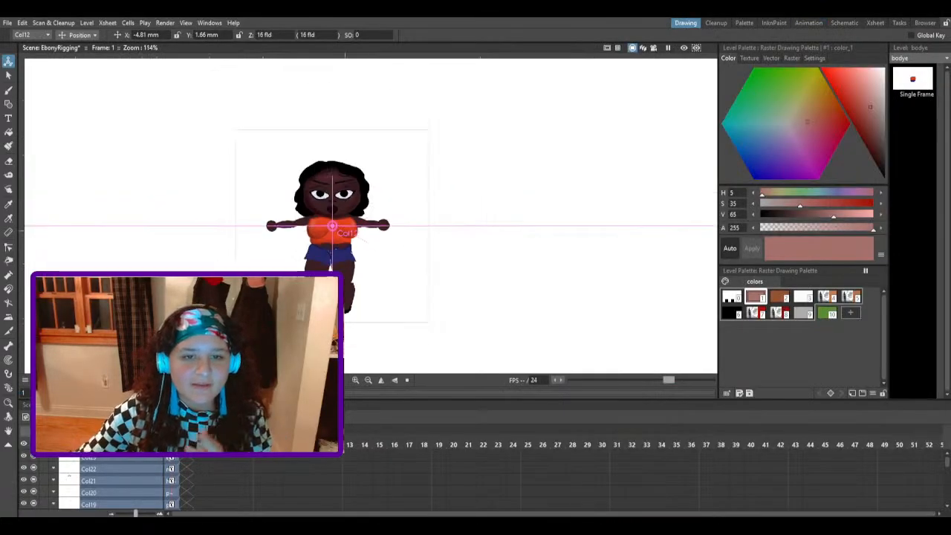
pyautogui.scroll(-3, 346, 290)
pyautogui.scroll(2, 341, 282)
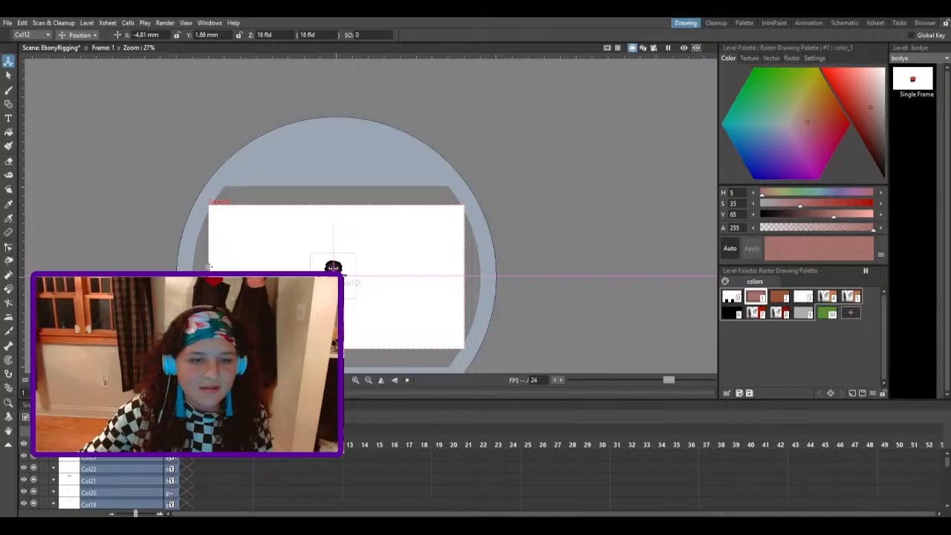
pyautogui.click(71, 74)
pyautogui.moveTo(296, 233); pyautogui.dragTo(211, 149)
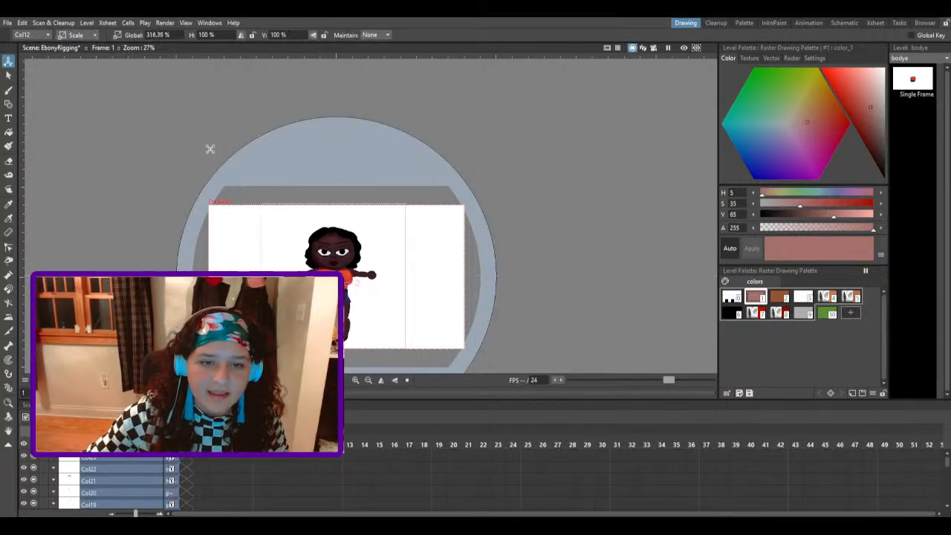
pyautogui.click(8, 75)
pyautogui.scroll(3, 336, 323)
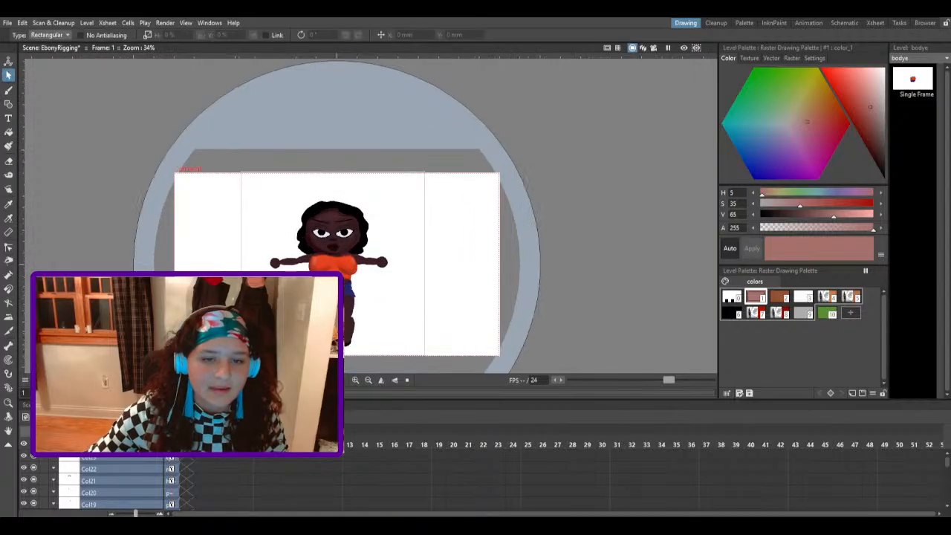
pyautogui.scroll(1, 345, 334)
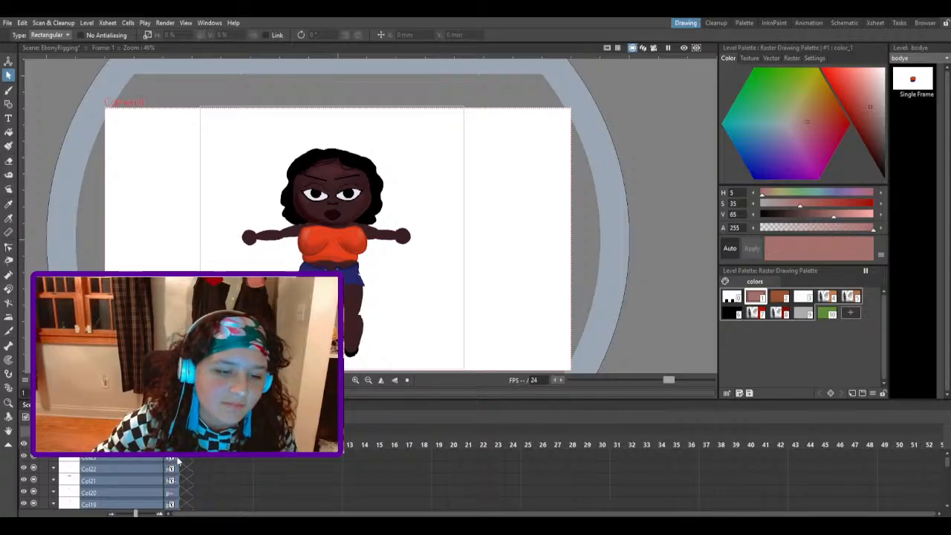
# Step: Set the haire column's center on the top of the head, at about X 0.14 mm, Y 21.55 mm, and test its rotation
pyautogui.scroll(-4, 171, 481)
pyautogui.scroll(-3, 171, 483)
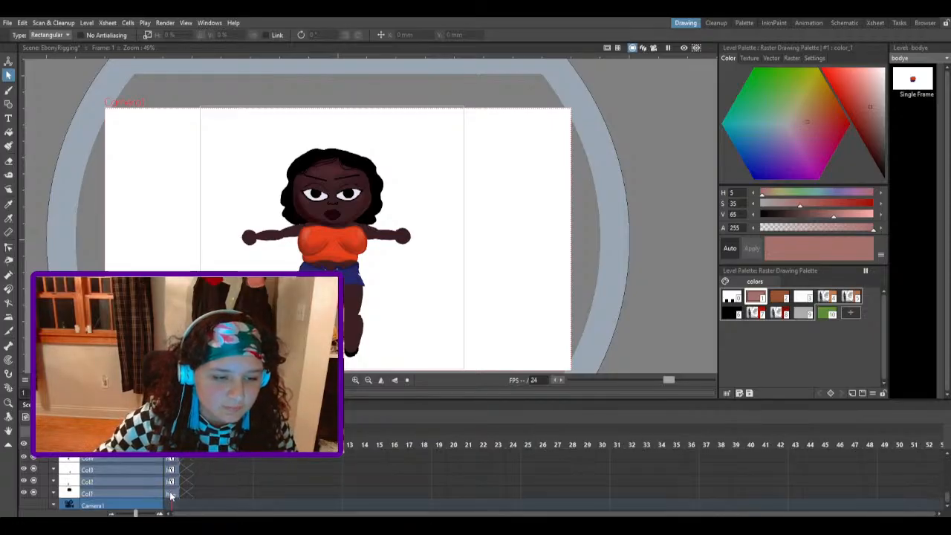
pyautogui.click(174, 495)
pyautogui.click(8, 60)
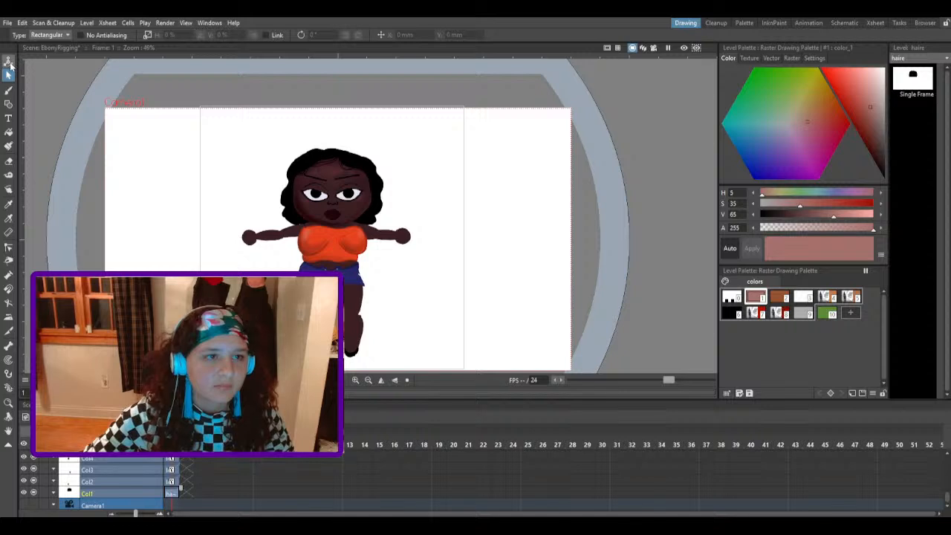
pyautogui.click(72, 99)
pyautogui.moveTo(332, 244); pyautogui.dragTo(340, 174)
pyautogui.click(78, 35)
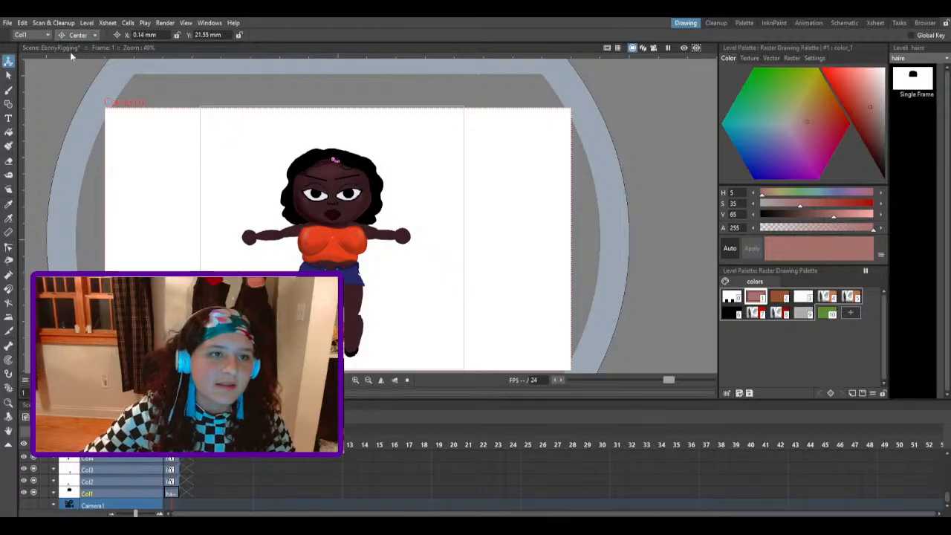
pyautogui.click(75, 59)
pyautogui.moveTo(416, 174); pyautogui.dragTo(447, 181)
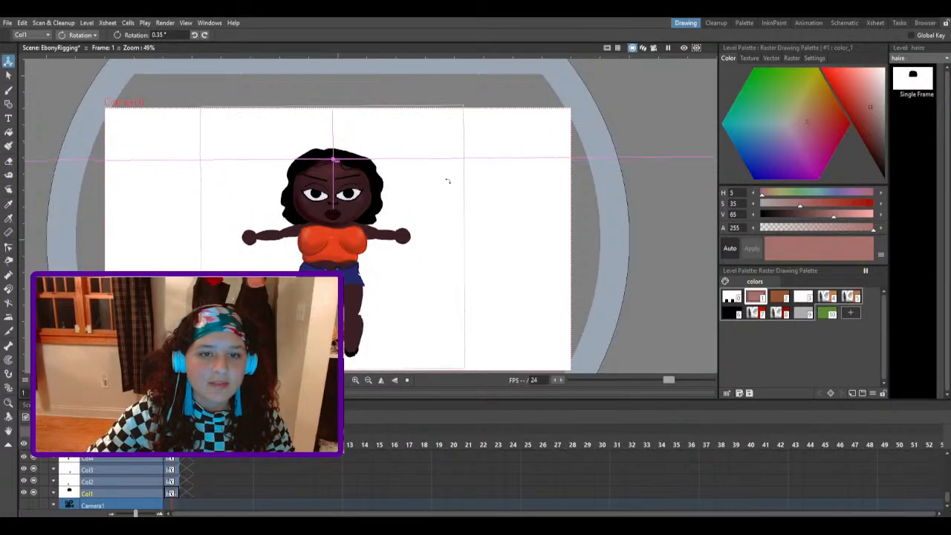
# Step: Save the scene, identify the leg2e drawing with a small rotation, and reposition its center
pyautogui.click(178, 480)
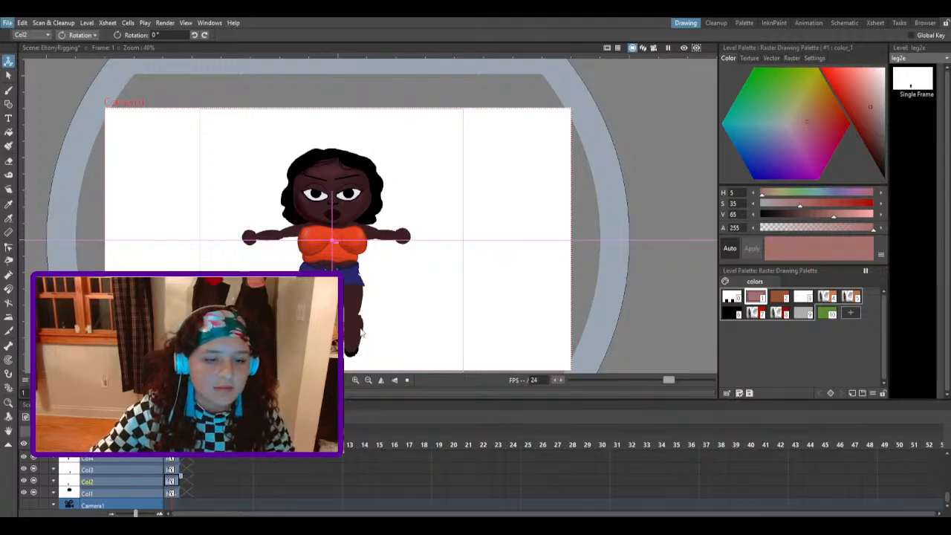
pyautogui.hotkey('ctrl', 's')
pyautogui.moveTo(367, 313)
pyautogui.mouseDown()
pyautogui.moveTo(356, 316)
pyautogui.moveTo(372, 317)
pyautogui.mouseUp()
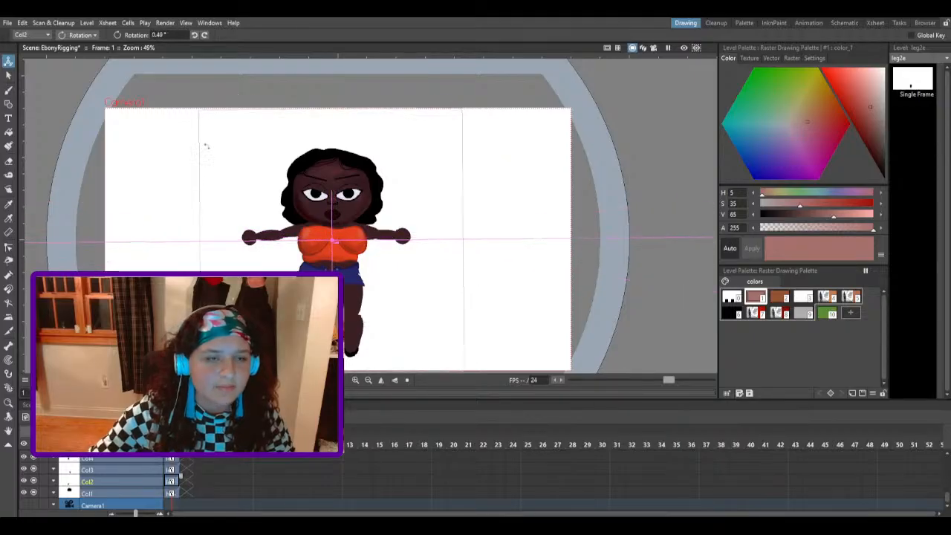
pyautogui.click(78, 102)
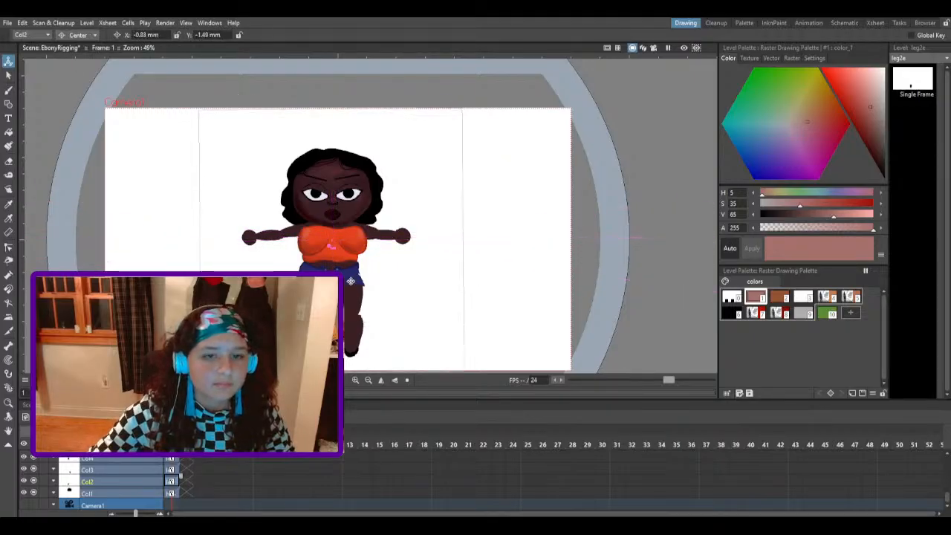
# Step: Set the leg3e column's center at the knee and test its rotation
pyautogui.click(175, 469)
pyautogui.moveTo(335, 239); pyautogui.dragTo(351, 317)
pyautogui.click(78, 35)
pyautogui.click(95, 63)
pyautogui.moveTo(306, 157); pyautogui.dragTo(373, 314)
# Step: Identify the leg4e drawing with a small rotation and set its center at the hip, at about X -5.16 mm, Y -9.69 mm
pyautogui.click(176, 459)
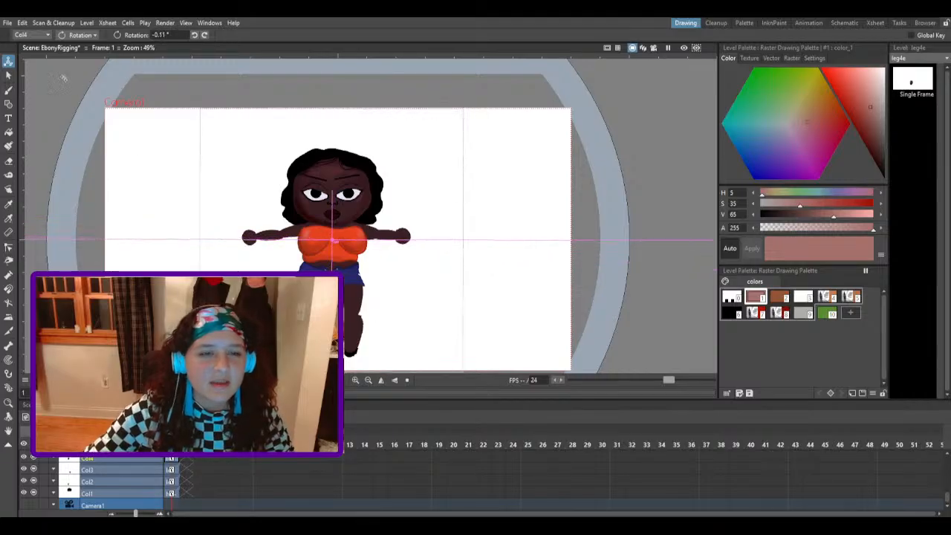
pyautogui.click(75, 98)
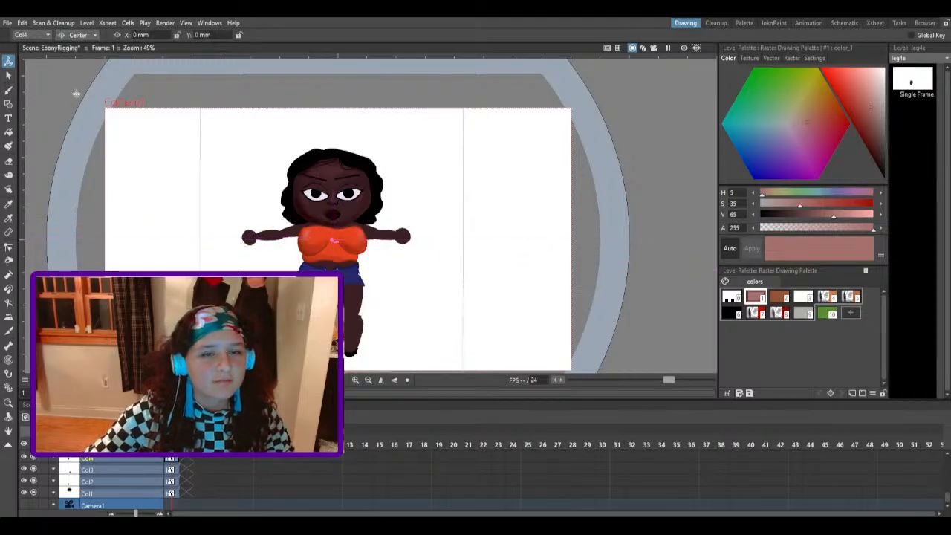
pyautogui.scroll(-3, 336, 241)
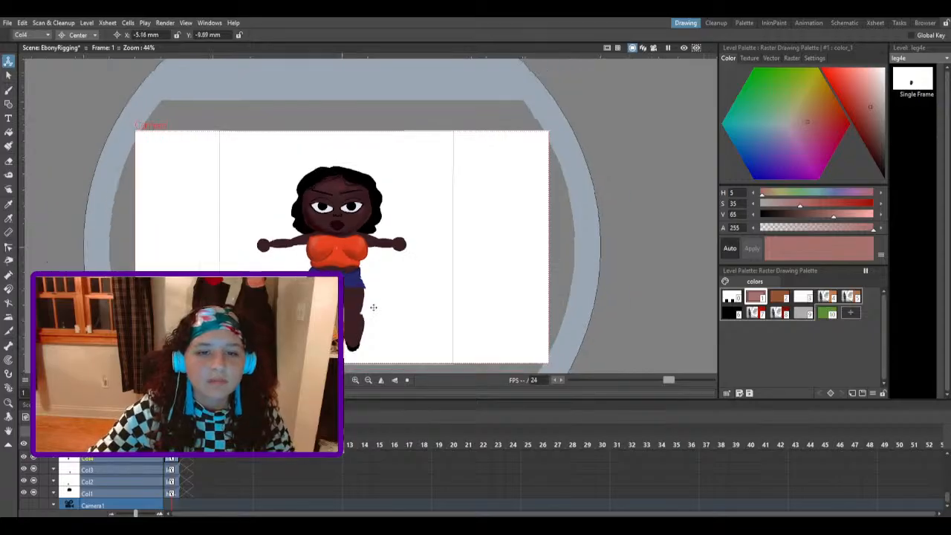
pyautogui.scroll(4, 346, 319)
pyautogui.scroll(5, 336, 348)
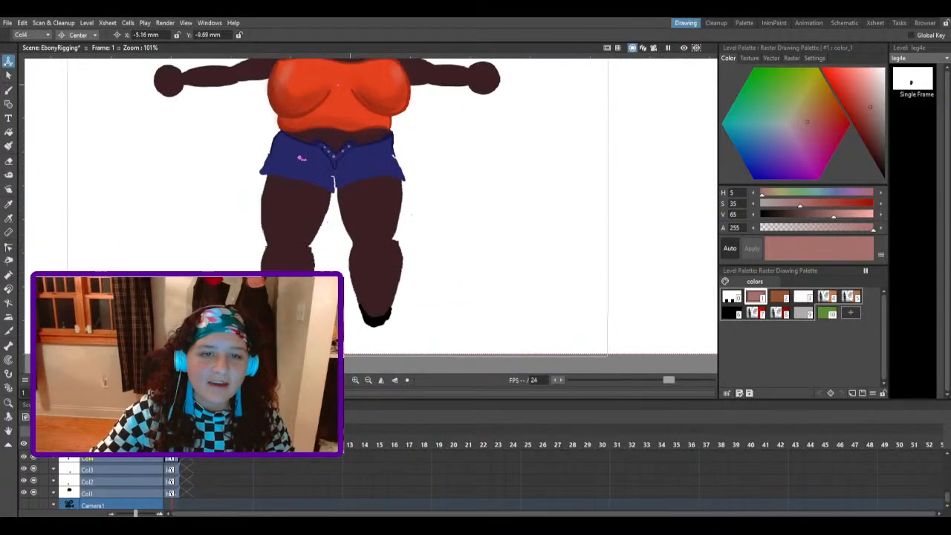
pyautogui.scroll(-11, 337, 348)
pyautogui.scroll(9, 336, 282)
pyautogui.scroll(5, 338, 301)
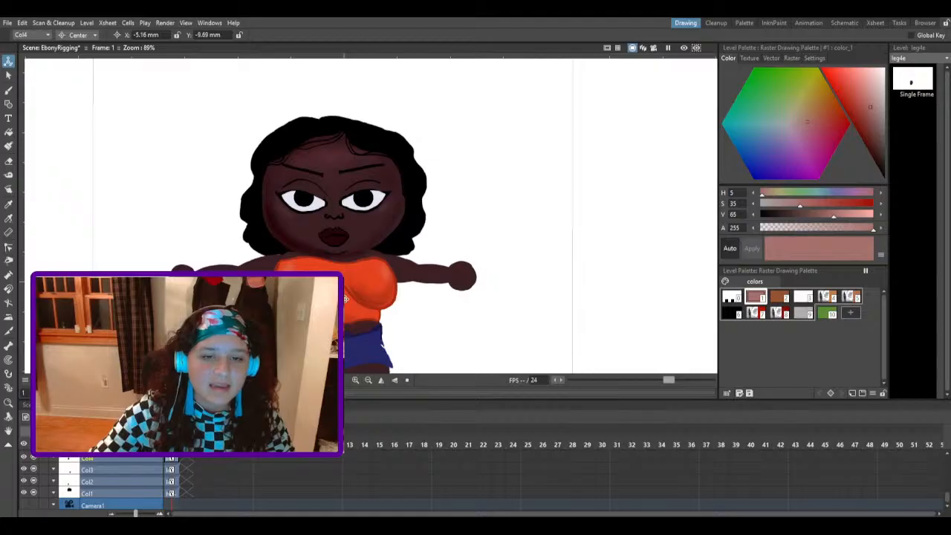
pyautogui.scroll(-11, 338, 301)
pyautogui.scroll(-2, 350, 323)
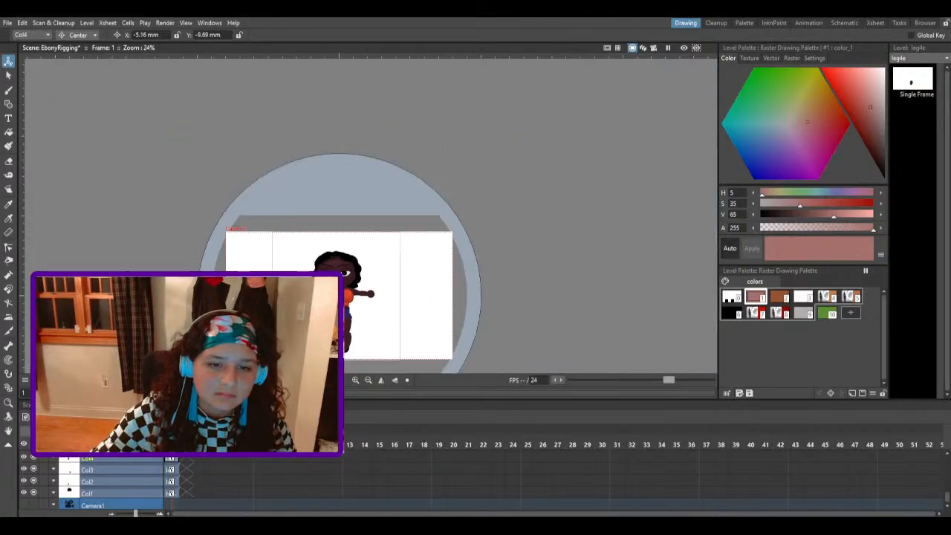
pyautogui.scroll(6, 350, 324)
pyautogui.scroll(-5, 350, 324)
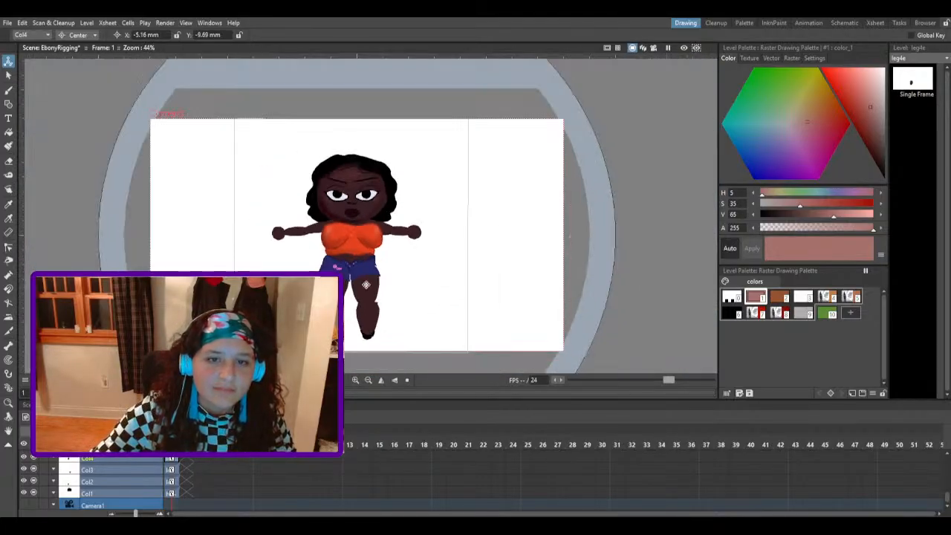
pyautogui.scroll(-2, 377, 265)
pyautogui.scroll(2, 365, 267)
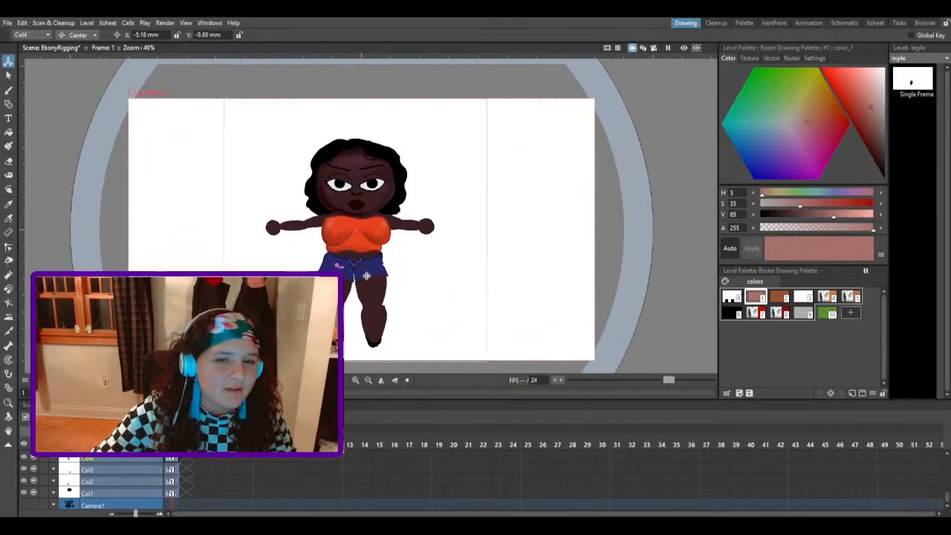
pyautogui.scroll(-3, 367, 276)
pyautogui.scroll(3, 366, 275)
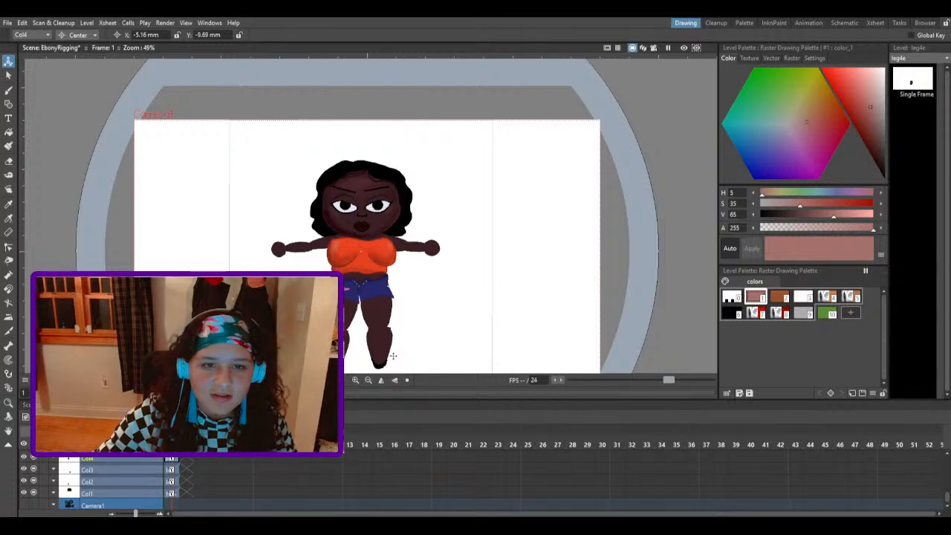
pyautogui.scroll(-4, 376, 261)
pyautogui.scroll(5, 375, 262)
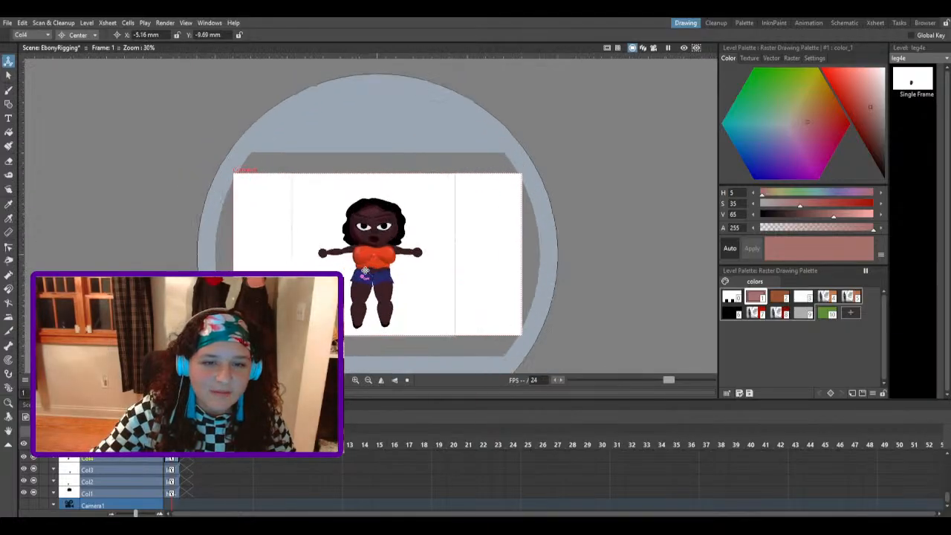
pyautogui.scroll(-2, 374, 322)
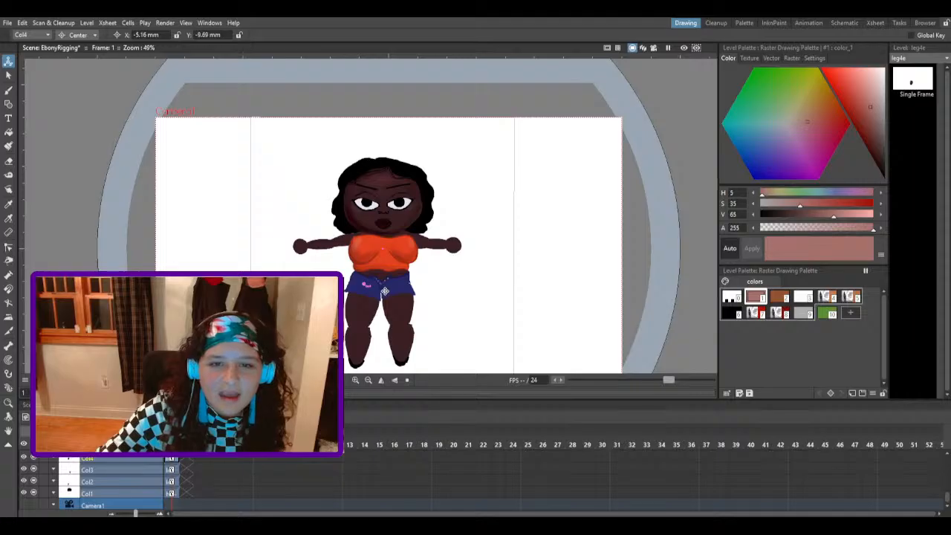
pyautogui.scroll(-1, 384, 292)
pyautogui.scroll(2, 373, 300)
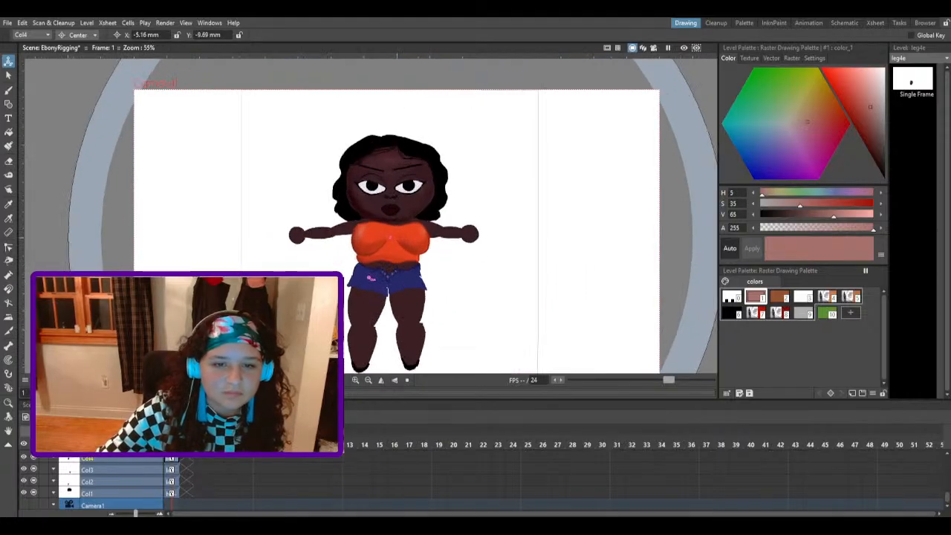
# Step: Rotate leg4e about its hip center to about 5.81° to test the joint
pyautogui.click(93, 37)
pyautogui.click(94, 59)
pyautogui.moveTo(327, 184); pyautogui.dragTo(556, 293)
pyautogui.moveTo(557, 293); pyautogui.dragTo(476, 211)
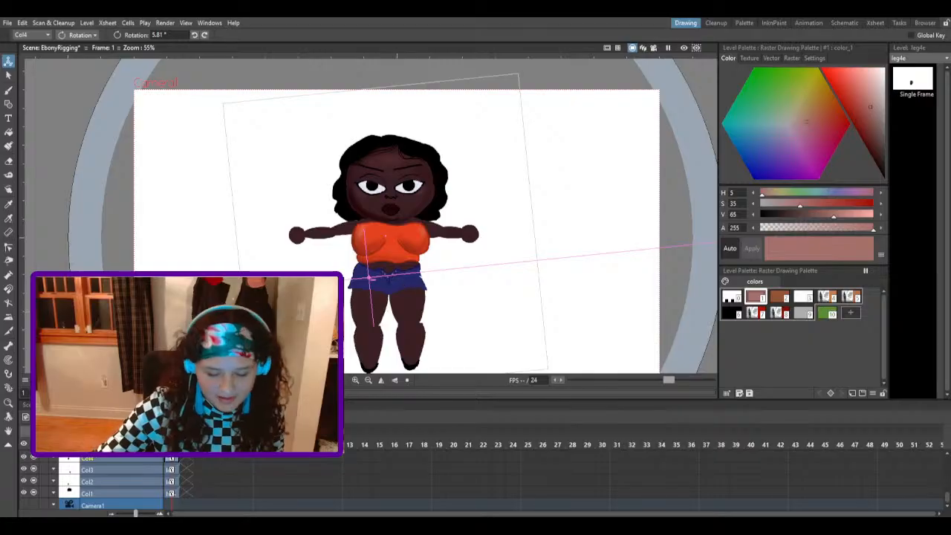
# Step: Identify the leg1e drawing with a rotation of about 0.41° and set its center at the hip
pyautogui.scroll(1, 194, 466)
pyautogui.click(173, 459)
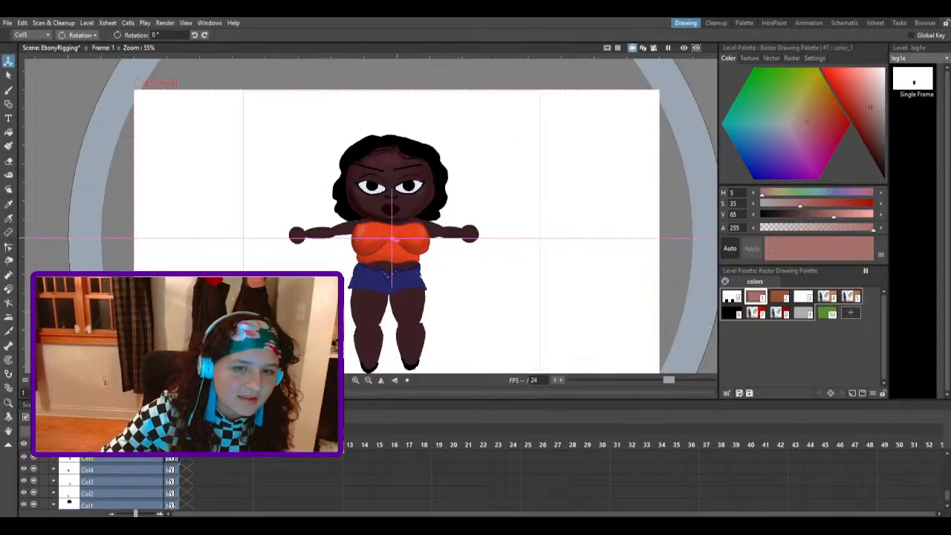
pyautogui.moveTo(458, 298); pyautogui.dragTo(456, 293)
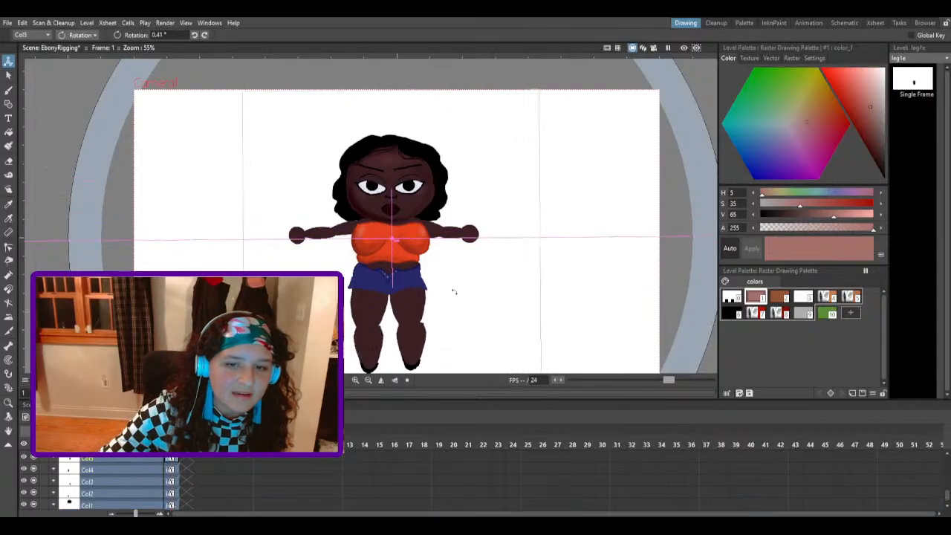
pyautogui.click(90, 81)
pyautogui.moveTo(343, 180); pyautogui.dragTo(355, 224)
# Step: Identify the arm3e drawing with a small rotation and set its center at the elbow, at about X -13.35 mm, Y 1.19 mm
pyautogui.scroll(1, 197, 481)
pyautogui.click(178, 460)
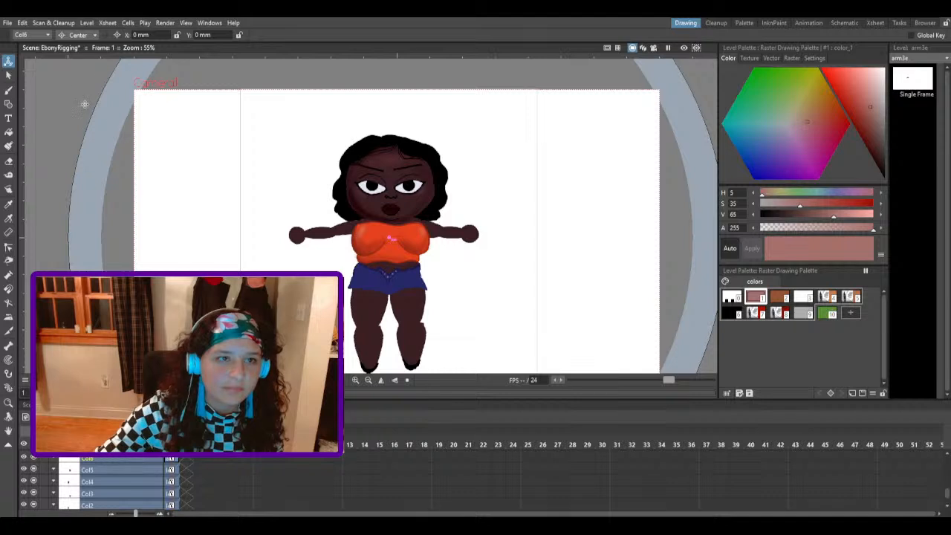
pyautogui.click(95, 61)
pyautogui.moveTo(358, 228); pyautogui.dragTo(294, 193)
pyautogui.click(79, 99)
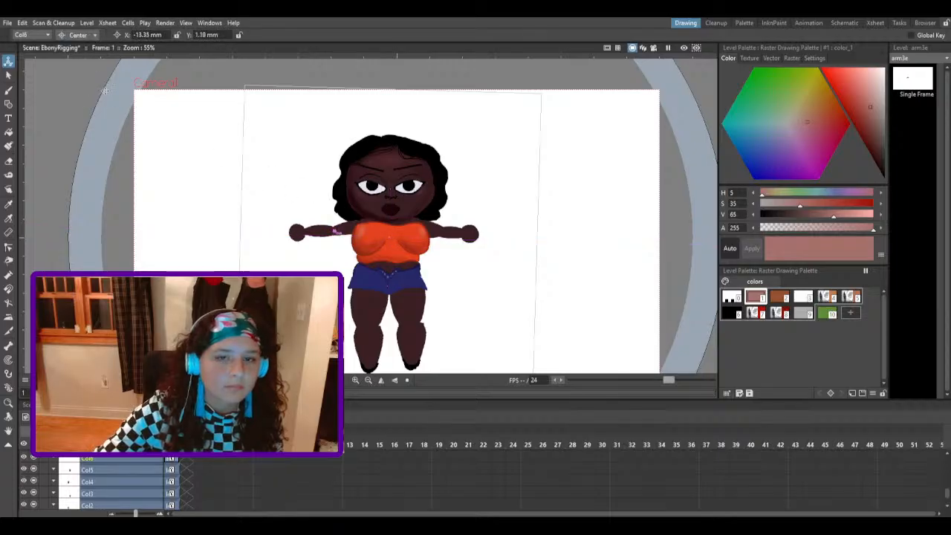
# Step: Place the arm1e center on the opposite arm, at about X 14.52 mm, Y 1.81 mm
pyautogui.scroll(1, 186, 493)
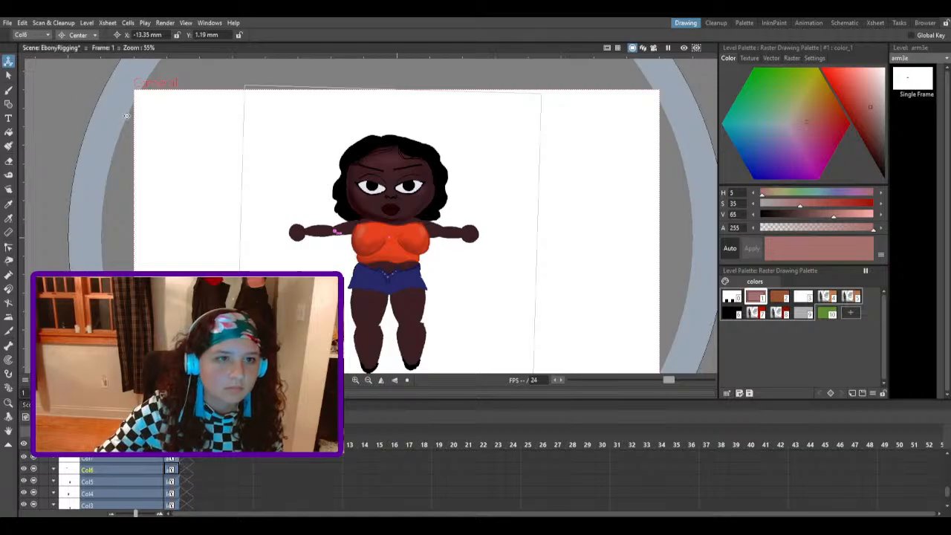
pyautogui.click(175, 458)
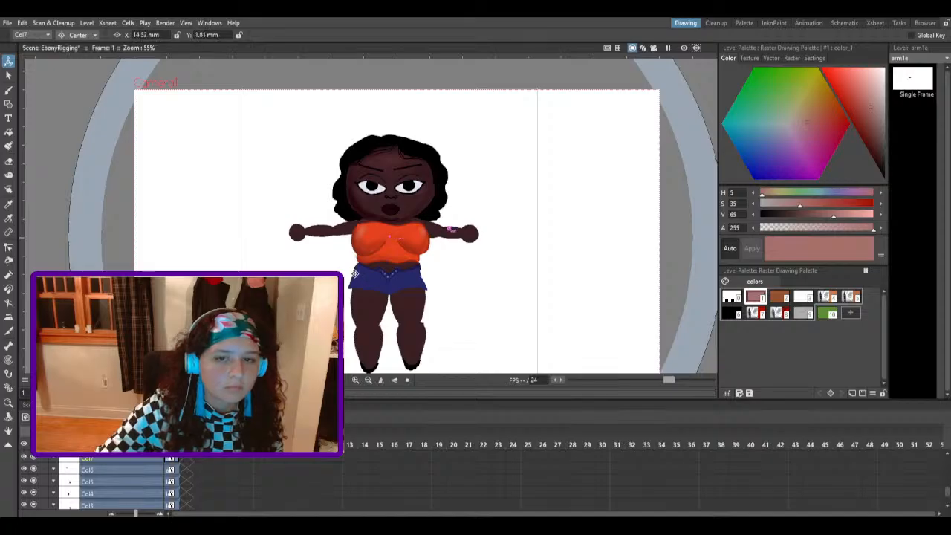
# Step: Identify the arm4e drawing with a rotation of about 1.22° and set its center at the wrist, at about X -20.94 mm, Y 1.05 mm
pyautogui.scroll(1, 197, 488)
pyautogui.click(175, 459)
pyautogui.click(93, 39)
pyautogui.click(94, 58)
pyautogui.moveTo(340, 151)
pyautogui.mouseDown()
pyautogui.moveTo(323, 145)
pyautogui.moveTo(332, 141)
pyautogui.mouseUp()
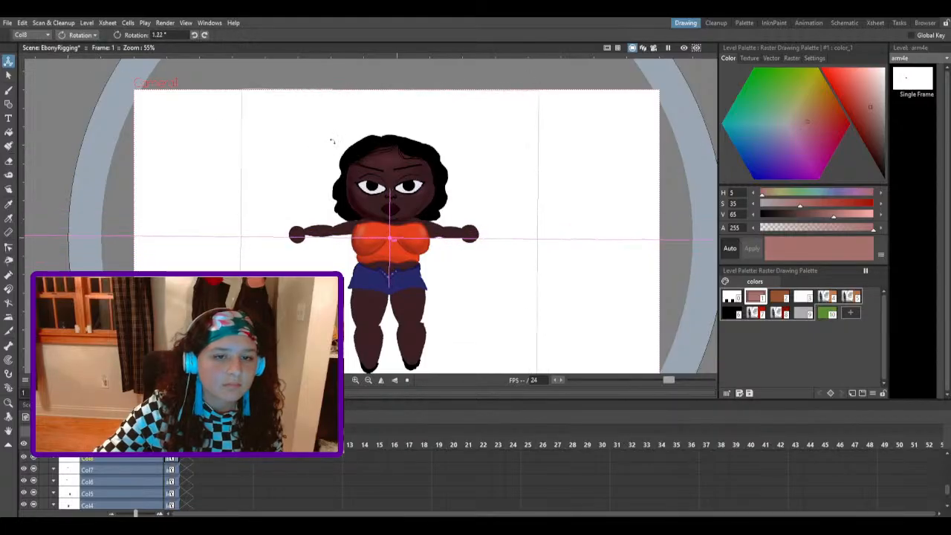
pyautogui.click(88, 90)
pyautogui.moveTo(344, 188); pyautogui.dragTo(261, 183)
# Step: Identify the leg5e drawing in Col9 with a small rotation and set its center on the forearm, at about X 15.61 mm, Y 0.25 mm
pyautogui.scroll(1, 178, 479)
pyautogui.click(176, 469)
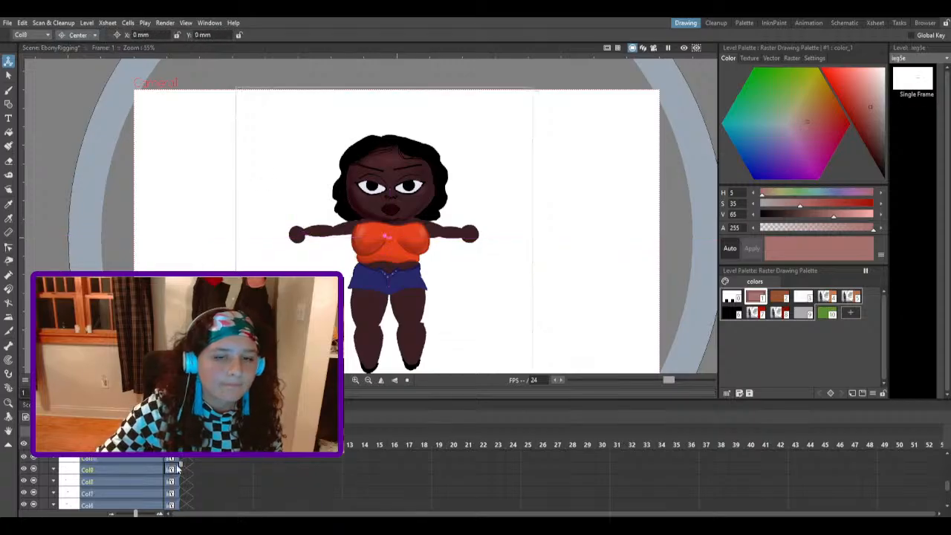
pyautogui.click(84, 52)
pyautogui.moveTo(291, 118)
pyautogui.mouseDown()
pyautogui.moveTo(302, 119)
pyautogui.moveTo(283, 108)
pyautogui.moveTo(322, 106)
pyautogui.moveTo(284, 104)
pyautogui.mouseUp()
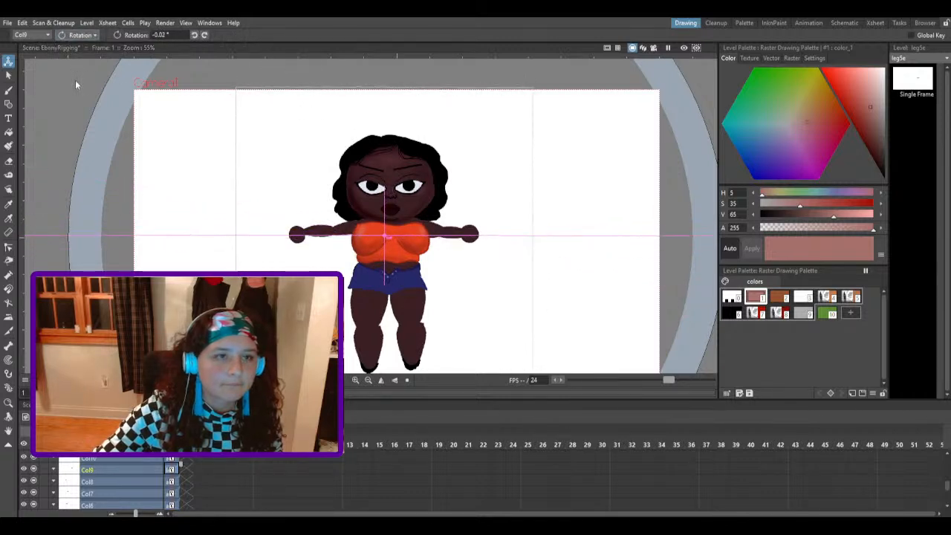
pyautogui.click(95, 101)
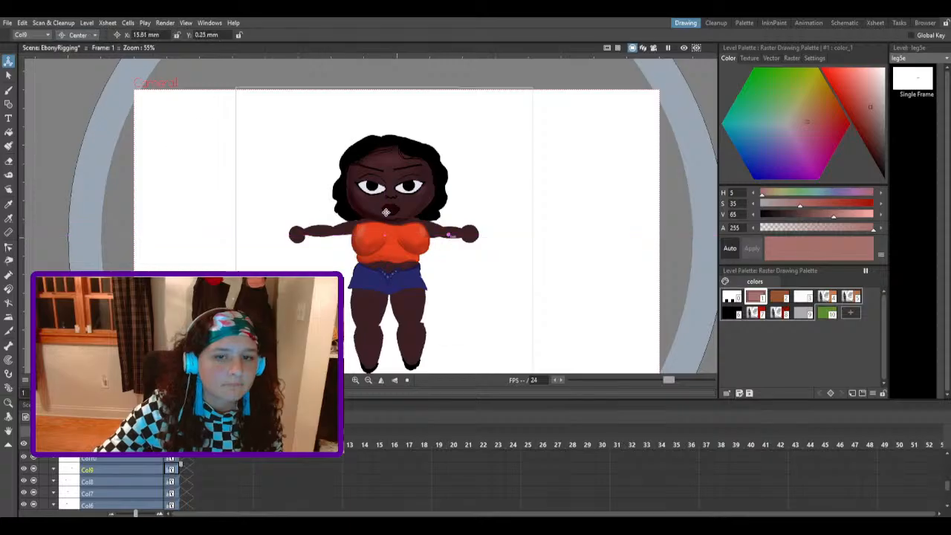
# Step: Move the arm1e center to the shoulder, at about X -7.28 mm, Y 2.3 mm, and rotate the arm to about -2.14° to test it
pyautogui.click(176, 481)
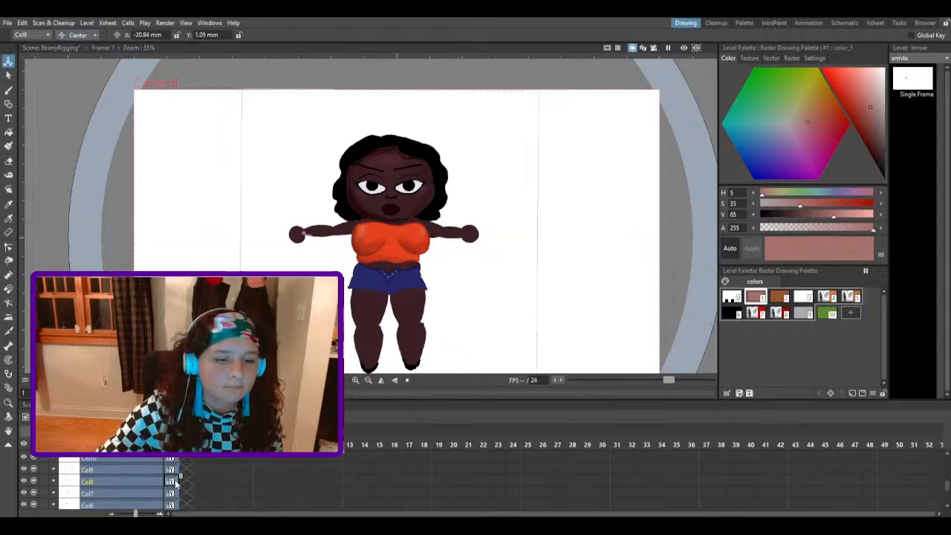
pyautogui.click(175, 493)
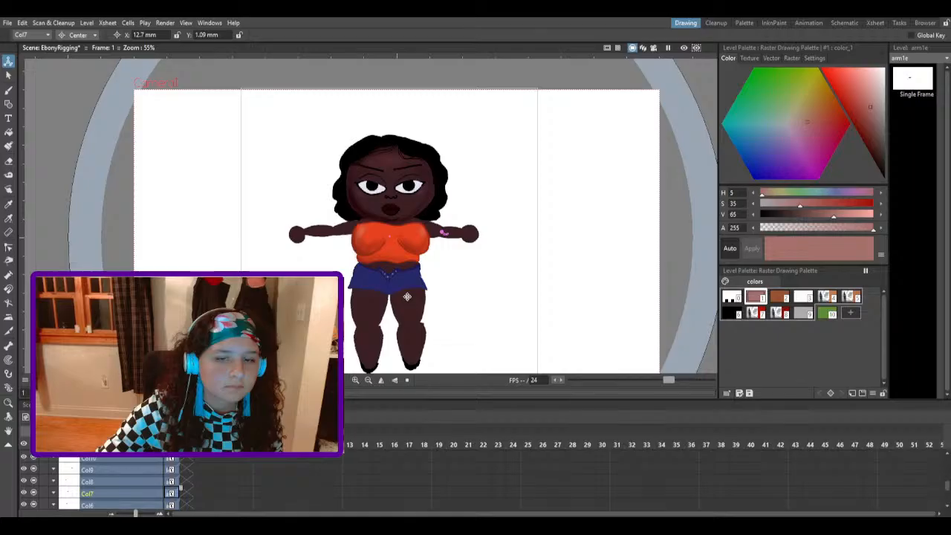
pyautogui.moveTo(355, 225); pyautogui.dragTo(362, 228)
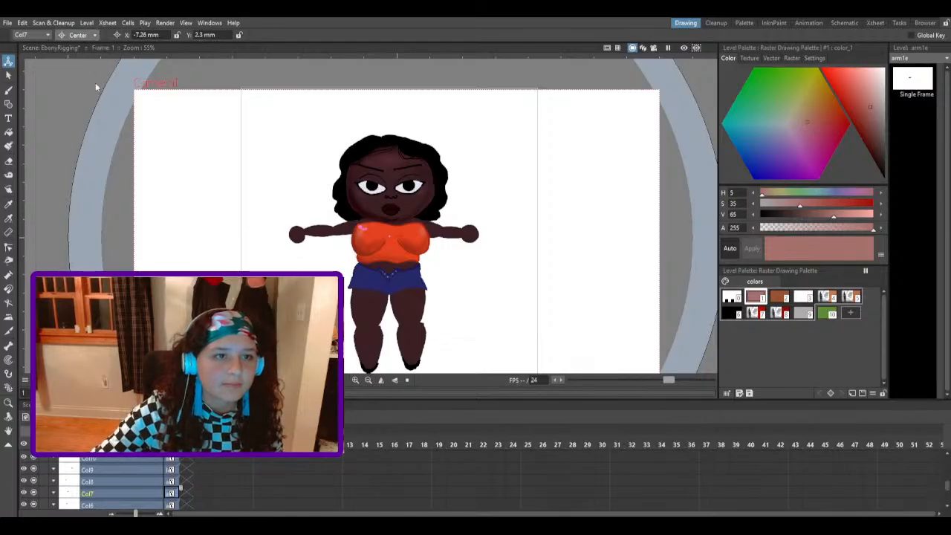
pyautogui.click(91, 59)
pyautogui.moveTo(422, 214)
pyautogui.mouseDown()
pyautogui.moveTo(425, 223)
pyautogui.moveTo(358, 178)
pyautogui.moveTo(415, 200)
pyautogui.moveTo(335, 188)
pyautogui.moveTo(304, 223)
pyautogui.moveTo(326, 185)
pyautogui.moveTo(321, 176)
pyautogui.moveTo(339, 181)
pyautogui.moveTo(331, 204)
pyautogui.moveTo(357, 223)
pyautogui.moveTo(408, 226)
pyautogui.mouseUp()
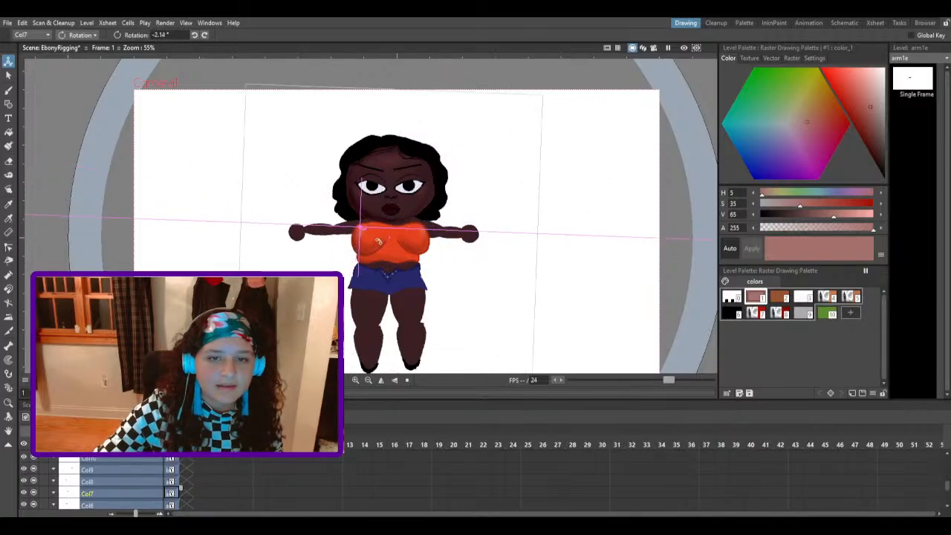
# Step: Test the rotation of arm4e about its wrist center and check the center of the Col9 drawing
pyautogui.click(178, 481)
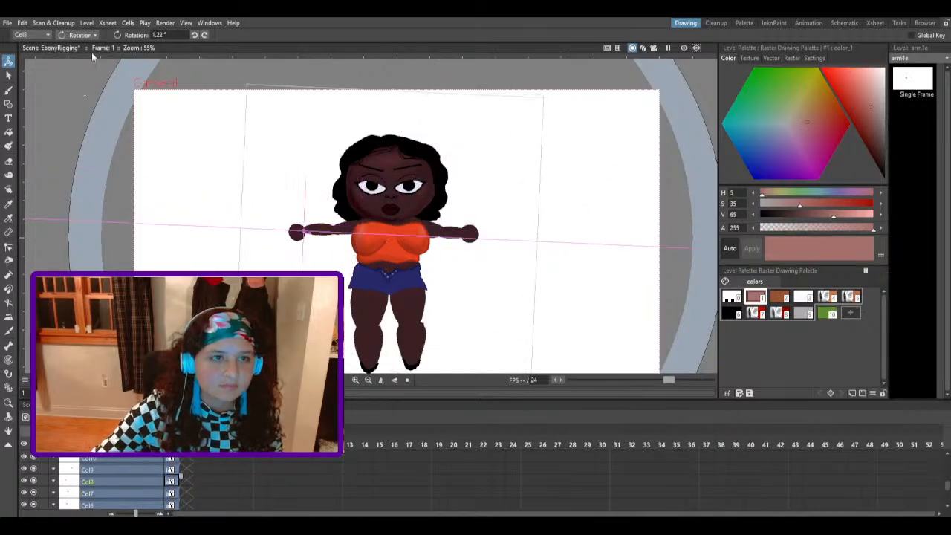
pyautogui.moveTo(285, 108)
pyautogui.mouseDown()
pyautogui.moveTo(333, 132)
pyautogui.moveTo(233, 122)
pyautogui.moveTo(304, 121)
pyautogui.moveTo(294, 120)
pyautogui.mouseUp()
pyautogui.click(176, 465)
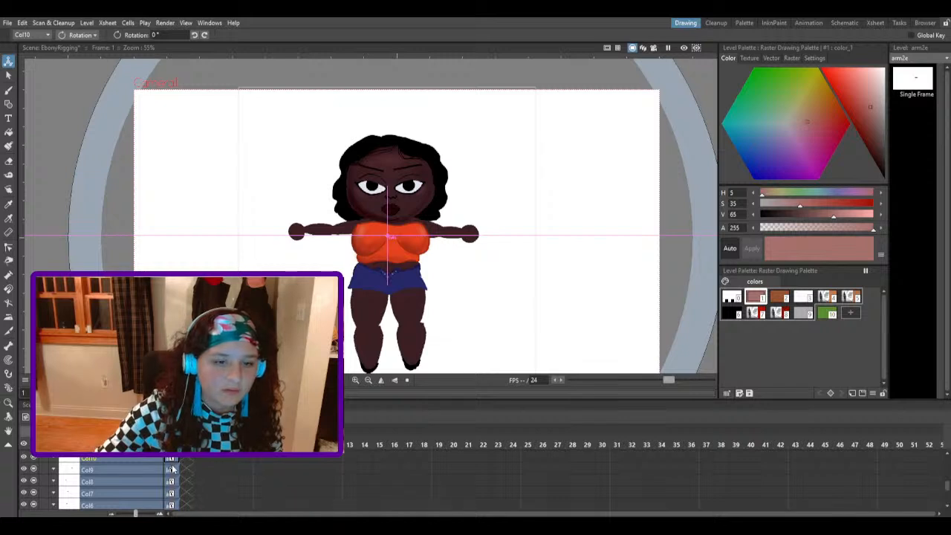
pyautogui.click(177, 470)
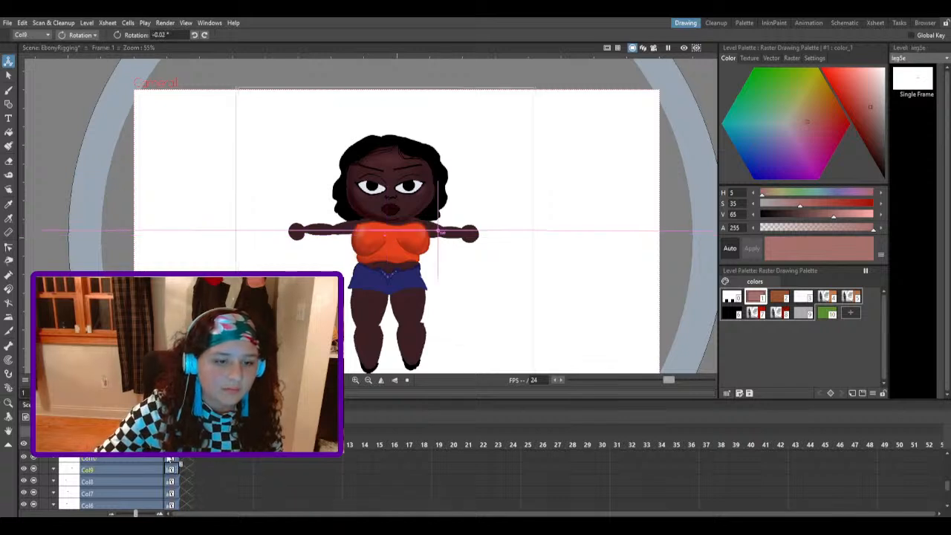
# Step: Set the center of the arm2e drawing in Col10 at its arm joint
pyautogui.click(175, 459)
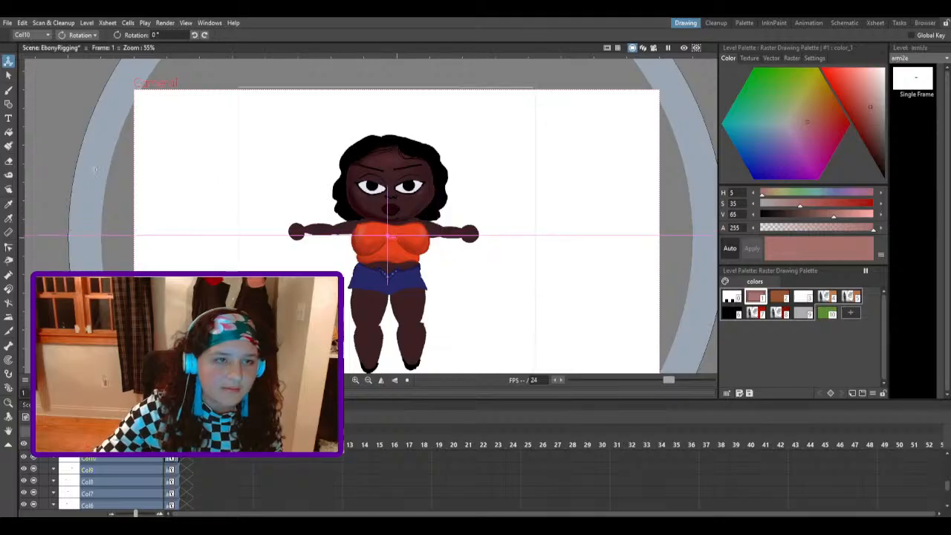
pyautogui.click(97, 37)
pyautogui.click(96, 89)
pyautogui.moveTo(385, 237); pyautogui.dragTo(394, 234)
# Step: Set the center of the hand drawing in Col11 at the wrist, at about X 20.93 mm, Y -1.2 mm
pyautogui.scroll(1, 216, 461)
pyautogui.click(178, 461)
pyautogui.moveTo(373, 278); pyautogui.dragTo(388, 276)
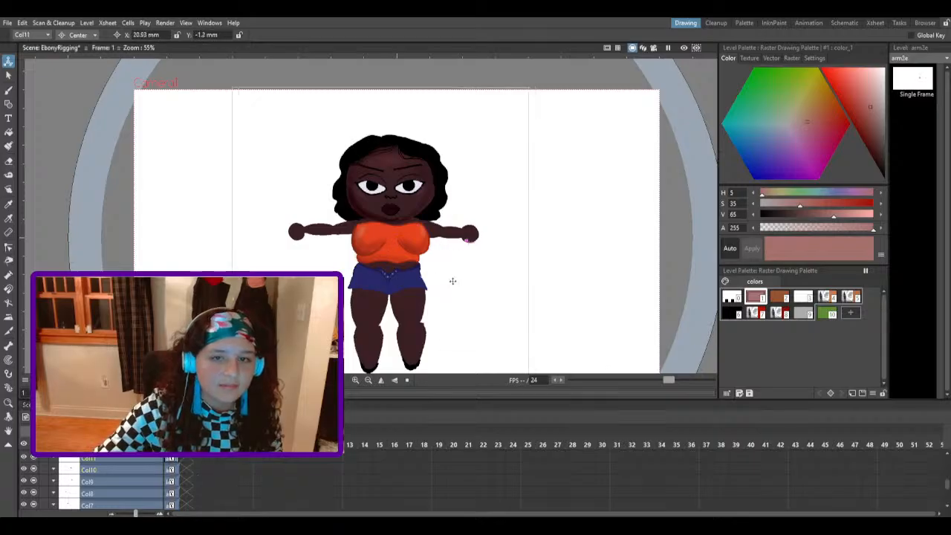
# Step: Lower the center of the bodye drawing in Col12 to about X 0 mm, Y -1.57 mm
pyautogui.scroll(1, 195, 470)
pyautogui.click(178, 460)
pyautogui.moveTo(381, 296); pyautogui.dragTo(381, 305)
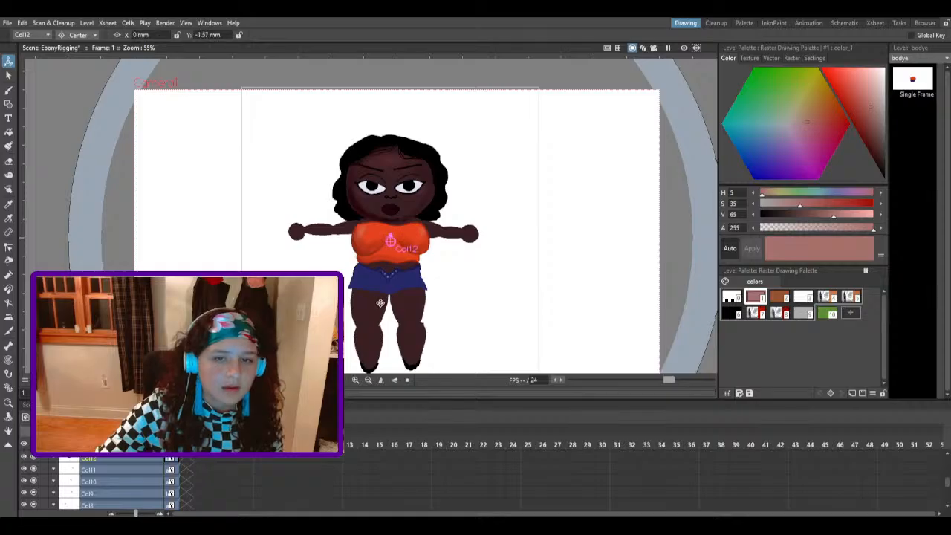
# Step: Set the center of the head drawing in Col13 at the neck, at about X 0 mm, Y 3.27 mm
pyautogui.scroll(2, 196, 476)
pyautogui.click(172, 468)
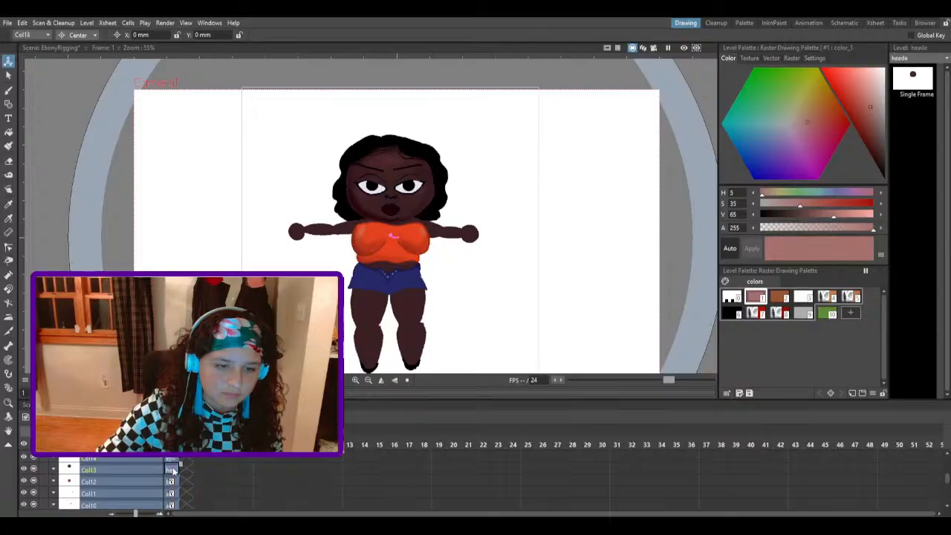
pyautogui.moveTo(361, 282); pyautogui.dragTo(363, 281)
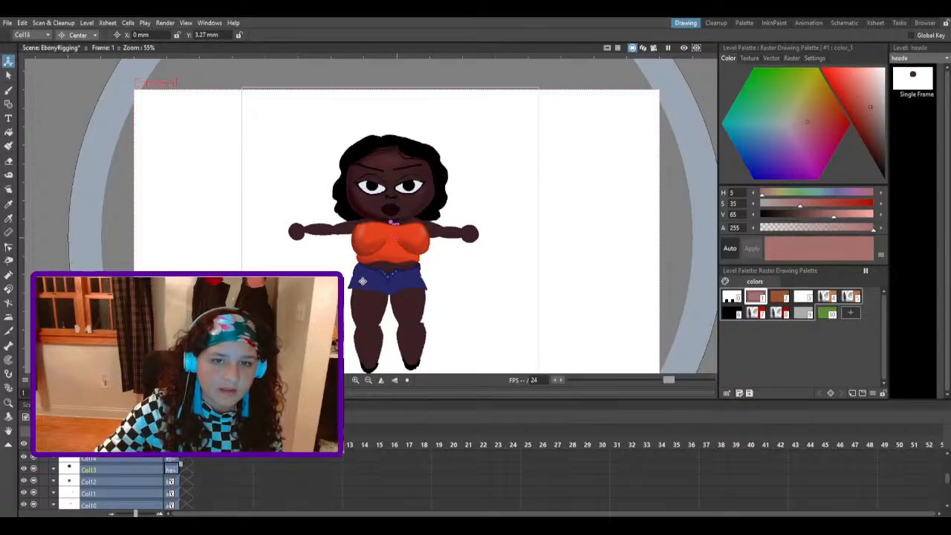
# Step: Identify the eye1e drawing with a small rotation, undo it, and set the center on that eye at about X 4.3 mm, Y 12.1 mm
pyautogui.scroll(1, 175, 476)
pyautogui.click(173, 470)
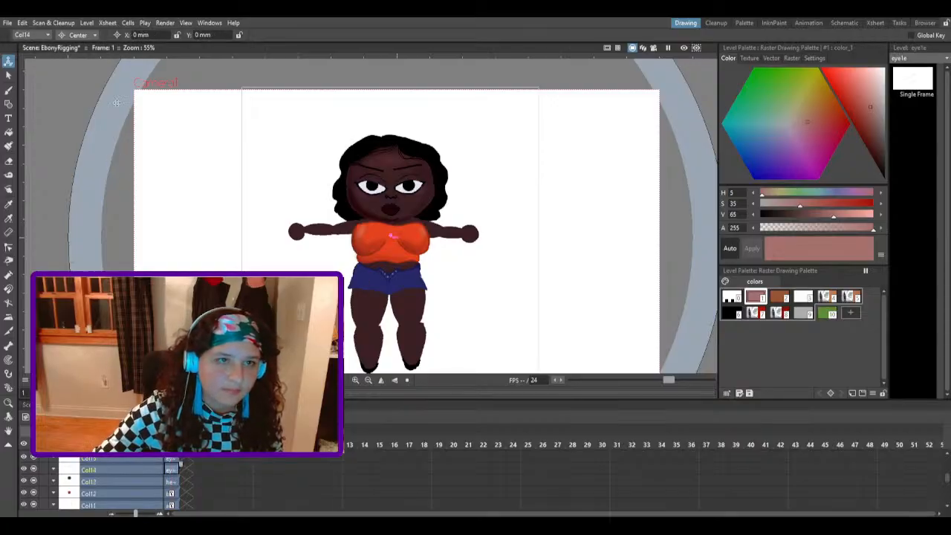
pyautogui.click(95, 54)
pyautogui.moveTo(384, 119)
pyautogui.mouseDown()
pyautogui.moveTo(393, 122)
pyautogui.moveTo(384, 115)
pyautogui.mouseUp()
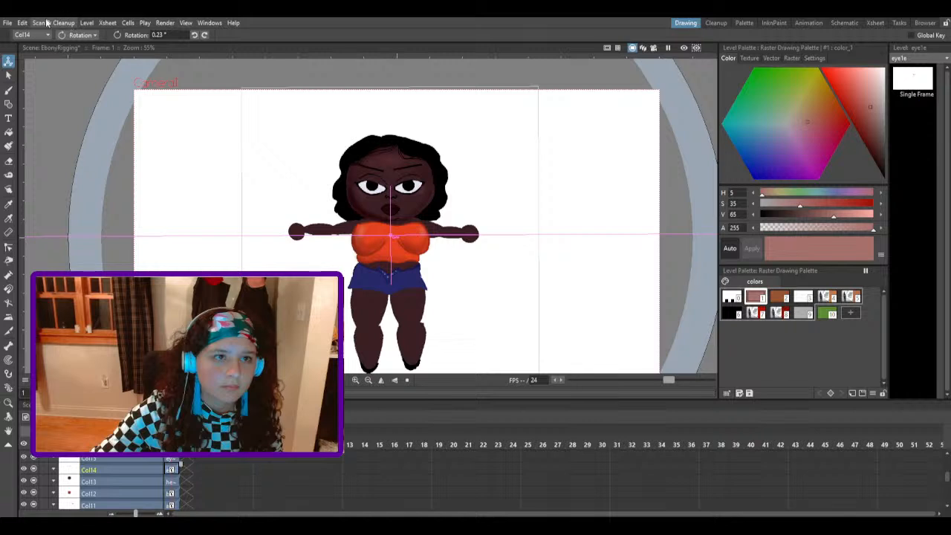
pyautogui.hotkey('ctrl', 'z')
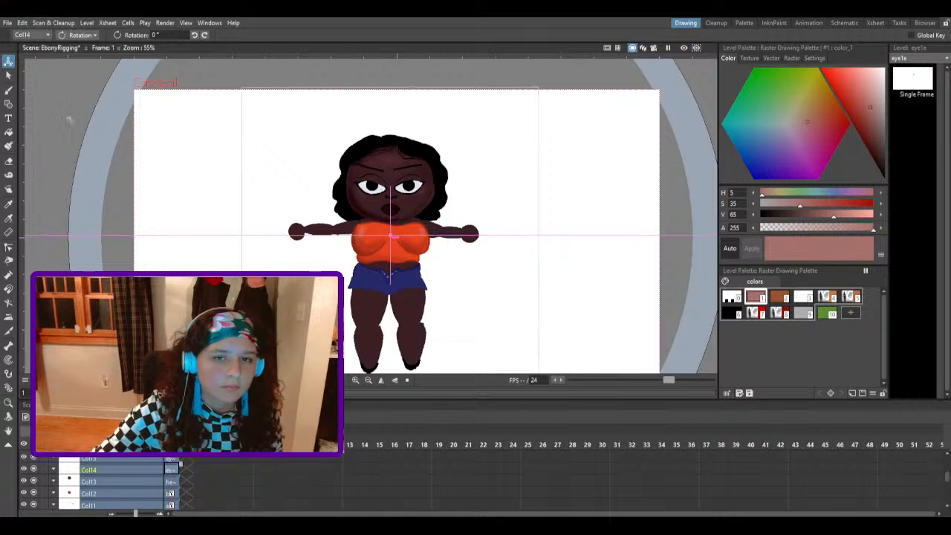
pyautogui.click(67, 86)
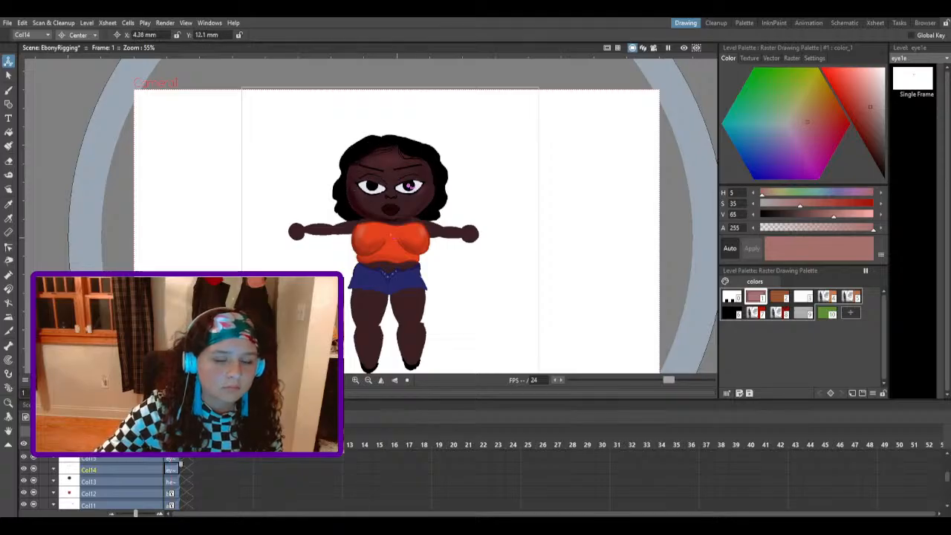
# Step: Identify the eye2e drawing with a rotation of about 0.54° and set its center on that eye, at about X -4.6 mm, Y 12.02 mm
pyautogui.click(170, 459)
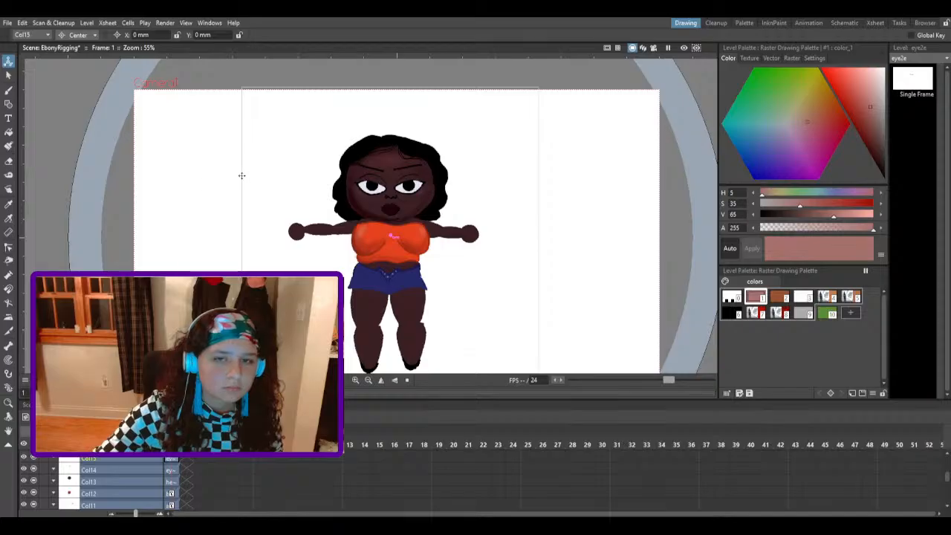
pyautogui.click(89, 57)
pyautogui.moveTo(348, 127)
pyautogui.mouseDown()
pyautogui.moveTo(376, 125)
pyautogui.moveTo(346, 127)
pyautogui.mouseUp()
pyautogui.moveTo(175, 119); pyautogui.dragTo(231, 119)
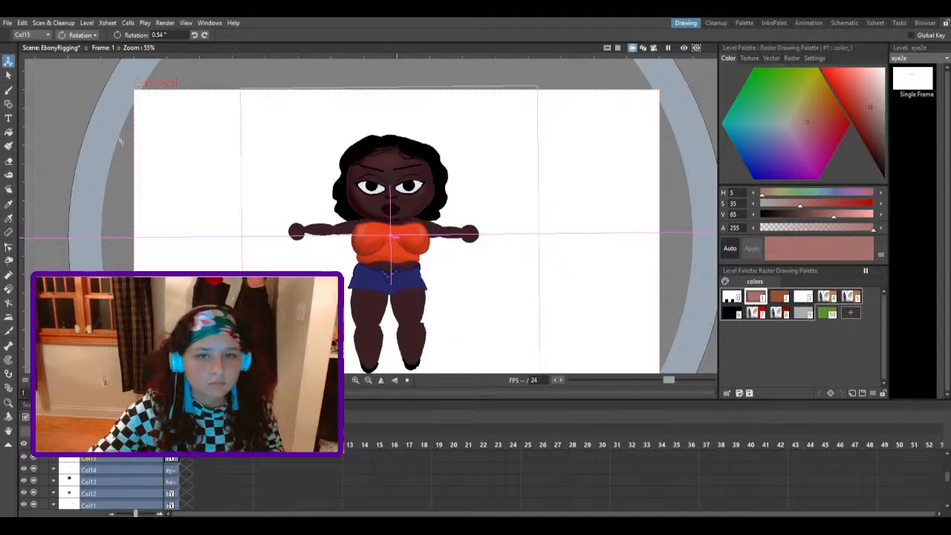
pyautogui.click(83, 87)
pyautogui.moveTo(357, 207); pyautogui.dragTo(338, 159)
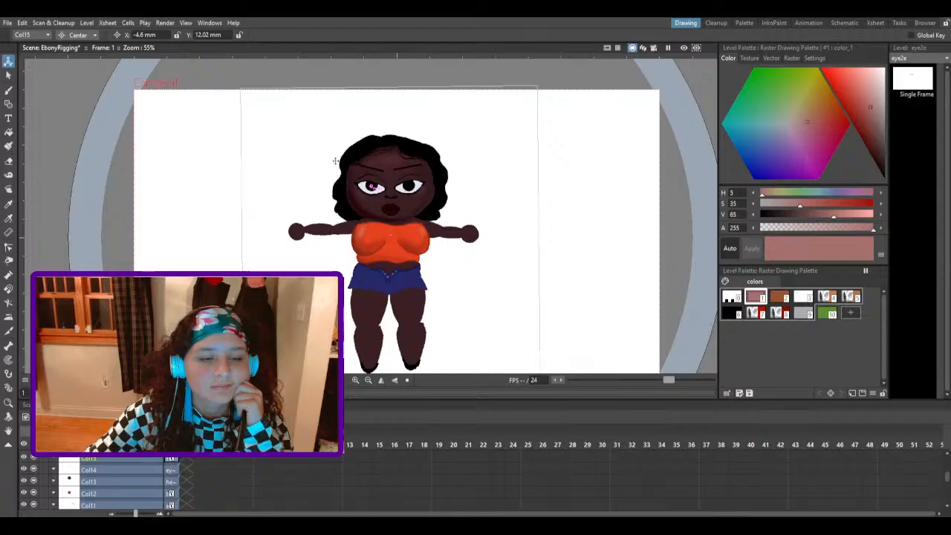
# Step: Identify the eyebrow1e drawing with a rotation of about -1.58° and set its center at the eyebrow
pyautogui.scroll(1, 205, 481)
pyautogui.click(172, 459)
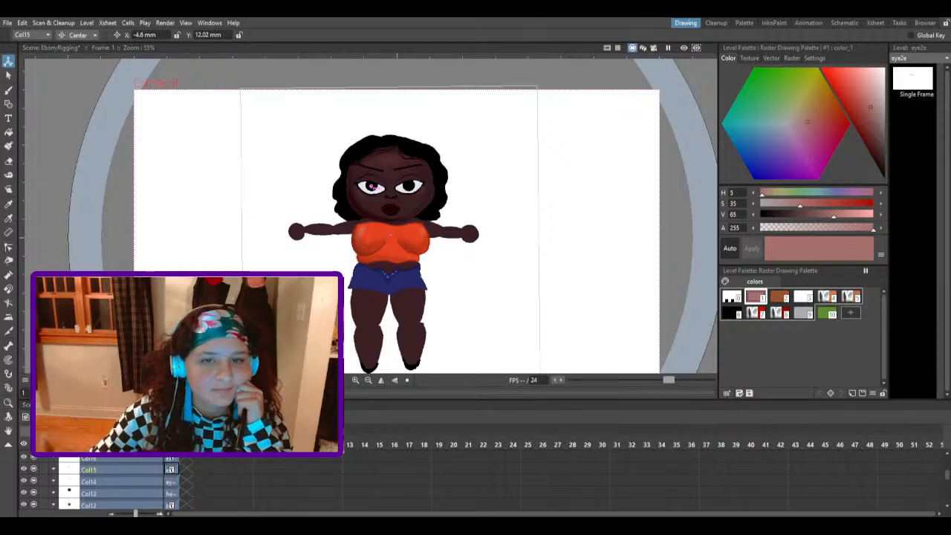
pyautogui.click(86, 36)
pyautogui.click(83, 57)
pyautogui.moveTo(304, 113); pyautogui.dragTo(306, 111)
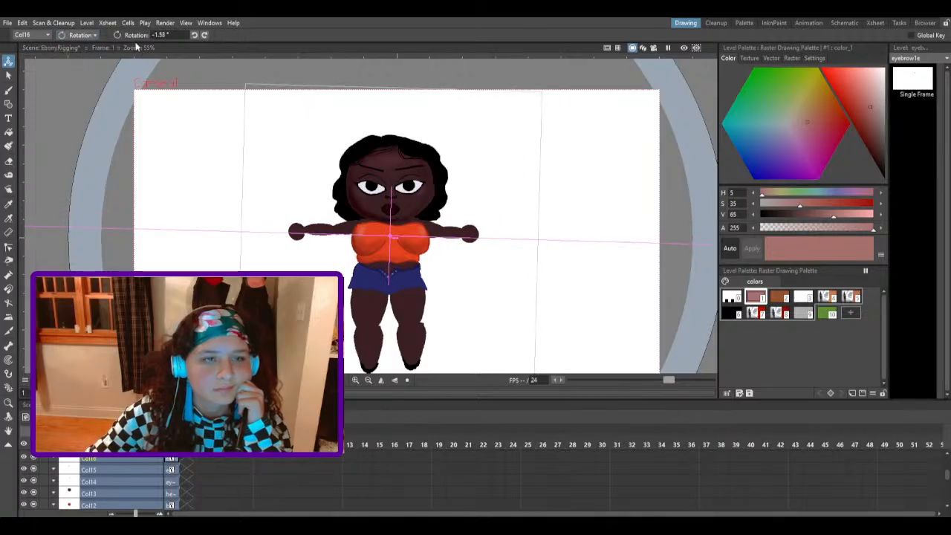
pyautogui.click(84, 87)
pyautogui.moveTo(358, 211)
pyautogui.mouseDown()
pyautogui.moveTo(356, 154)
pyautogui.moveTo(371, 147)
pyautogui.mouseUp()
# Step: Move the center of the other eyebrow drawing, in Col17, up onto the face
pyautogui.scroll(2, 206, 461)
pyautogui.click(176, 469)
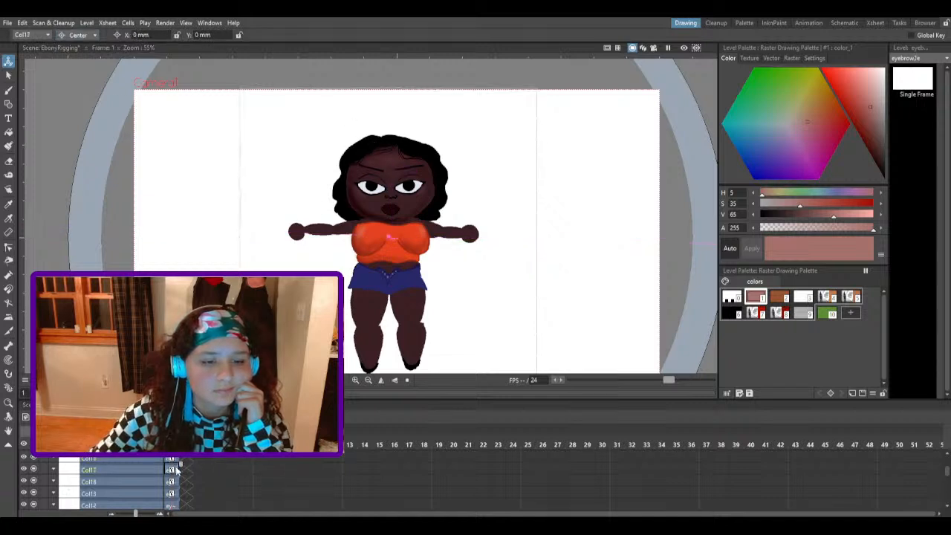
pyautogui.moveTo(363, 205)
pyautogui.mouseDown()
pyautogui.moveTo(358, 159)
pyautogui.moveTo(375, 170)
pyautogui.mouseUp()
# Step: Identify the lipse drawing with a rotation of about 0.67° and set its center on the lips, at about X -0.41 mm, Y 6.3 mm
pyautogui.click(178, 458)
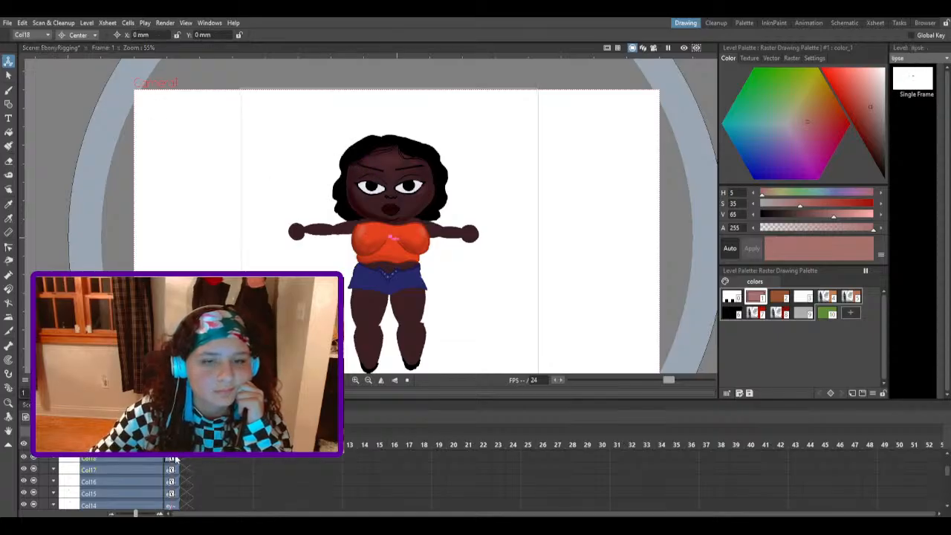
pyautogui.click(89, 63)
pyautogui.moveTo(397, 127)
pyautogui.mouseDown()
pyautogui.moveTo(414, 132)
pyautogui.moveTo(396, 121)
pyautogui.mouseUp()
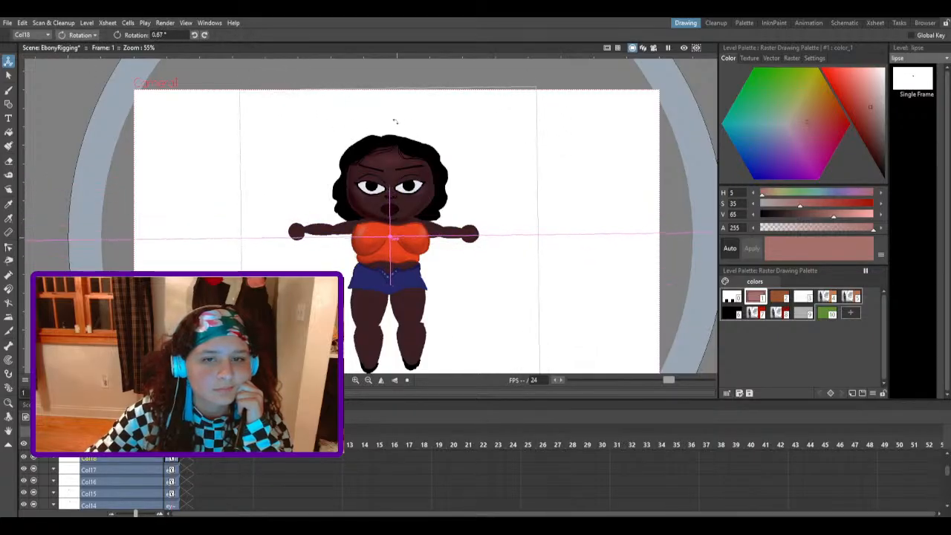
pyautogui.click(79, 35)
pyautogui.click(82, 87)
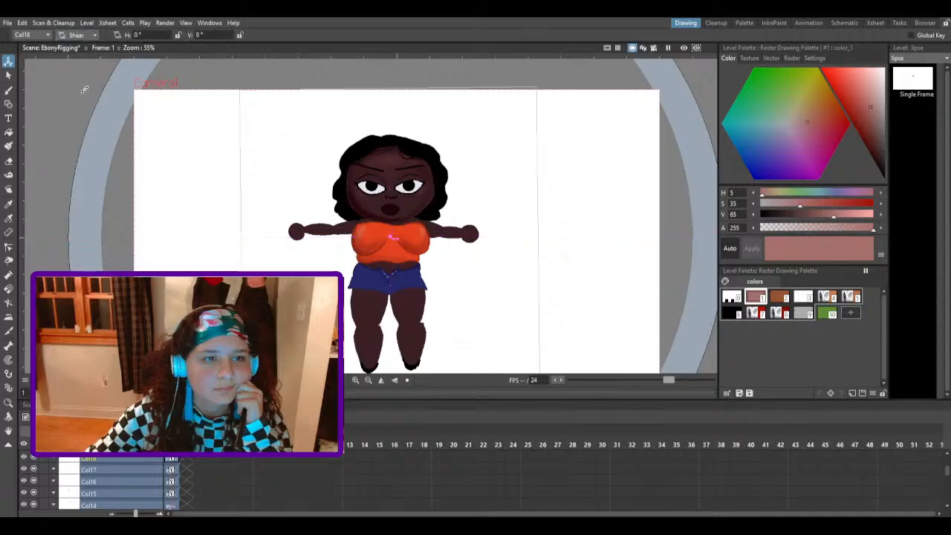
pyautogui.click(79, 35)
pyautogui.click(82, 98)
pyautogui.moveTo(368, 177); pyautogui.dragTo(365, 149)
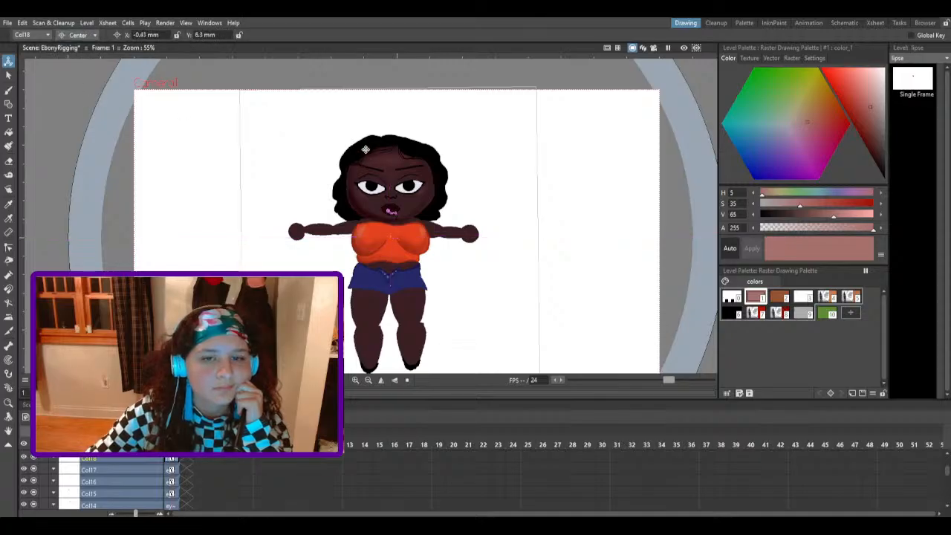
# Step: Set the centers on the pupils: pupil2e at about X 3.93 mm, Y 12.04 mm, and pupil1e at about X -4.6 mm, Y 12.02 mm
pyautogui.click(180, 460)
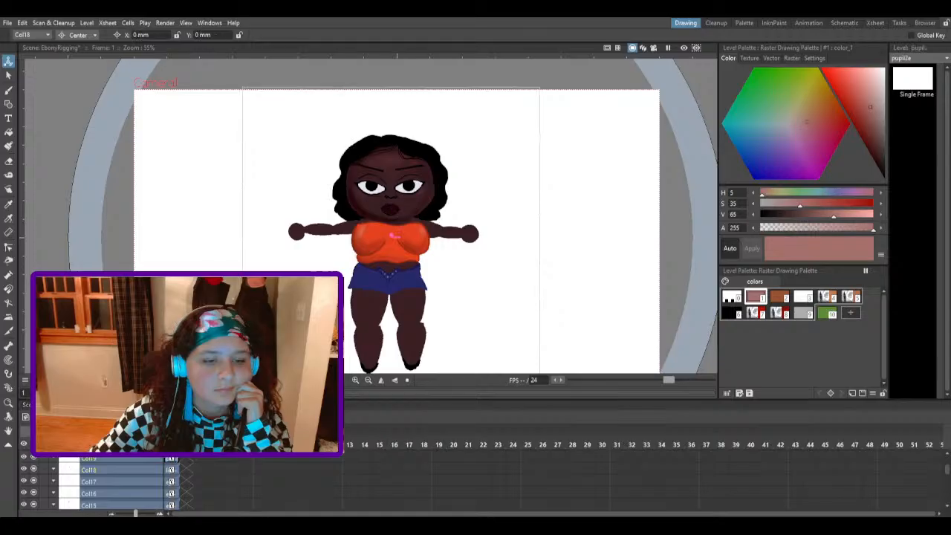
pyautogui.click(81, 68)
pyautogui.moveTo(379, 113)
pyautogui.mouseDown()
pyautogui.moveTo(395, 117)
pyautogui.moveTo(377, 111)
pyautogui.mouseUp()
pyautogui.click(82, 102)
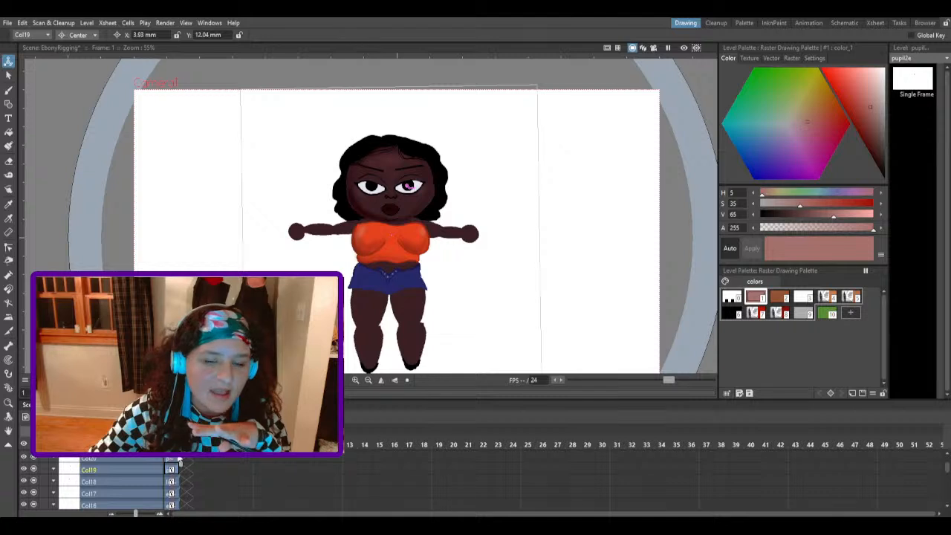
pyautogui.click(177, 459)
pyautogui.moveTo(359, 224); pyautogui.dragTo(346, 190)
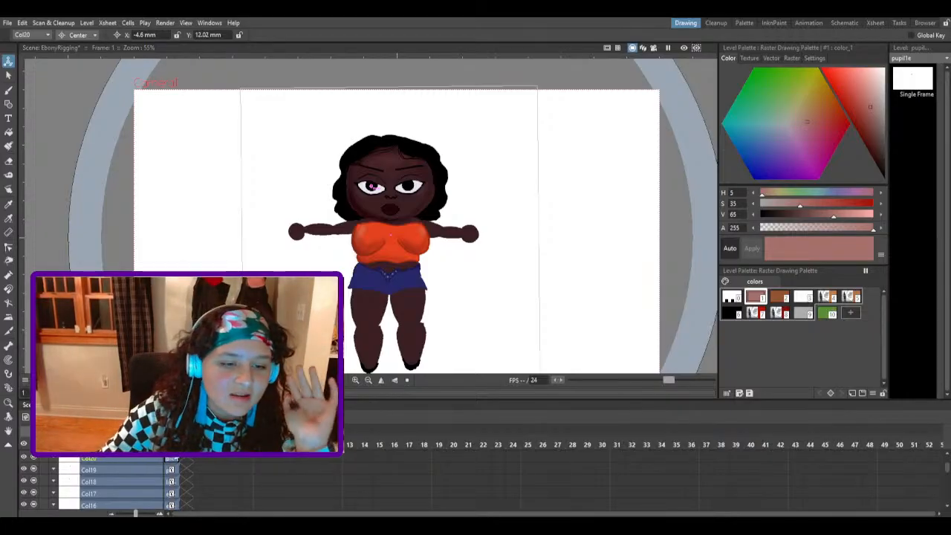
# Step: Set the center of the hair2e drawing in Col21 at the hairline, at about X 0.36 mm, Y 21.41 mm
pyautogui.scroll(2, 181, 470)
pyautogui.click(172, 469)
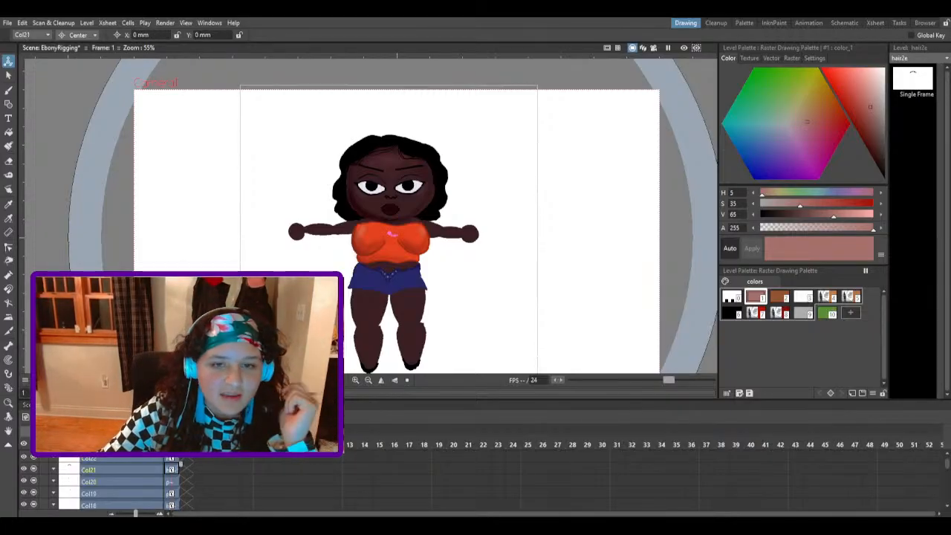
pyautogui.moveTo(397, 191); pyautogui.dragTo(397, 192)
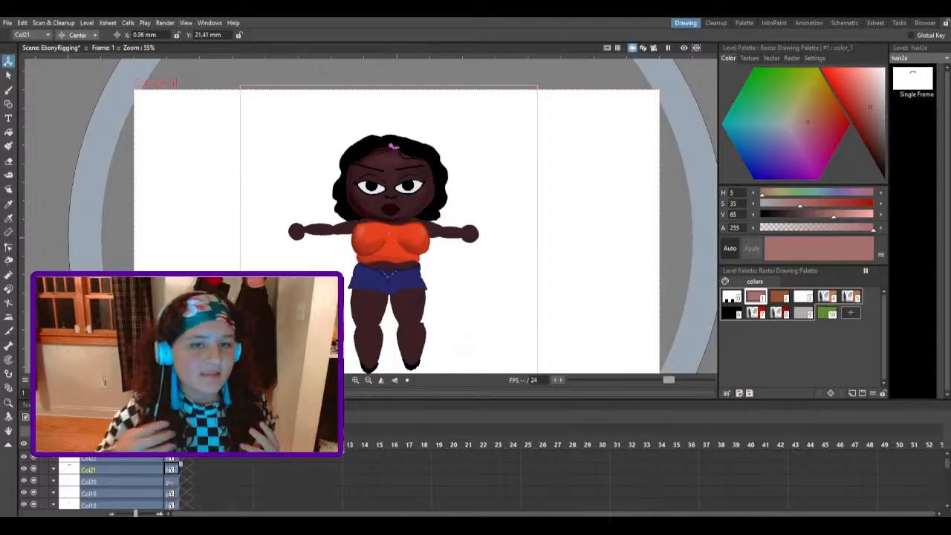
# Step: Identify the nose2e drawing by rotating it, leave it at about -0.14°, and set its center on the nose, at about X 0.34 mm, Y 9.2 mm
pyautogui.click(176, 458)
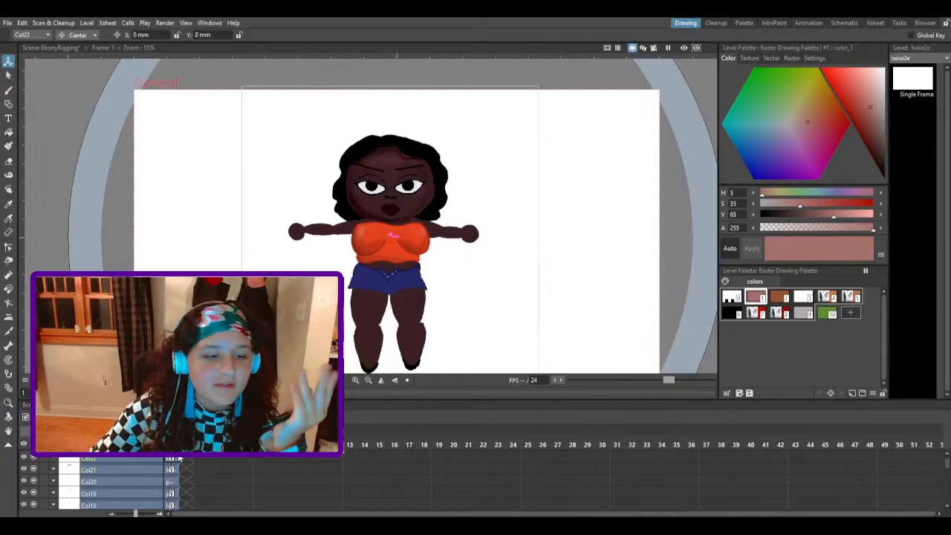
pyautogui.click(96, 34)
pyautogui.click(93, 54)
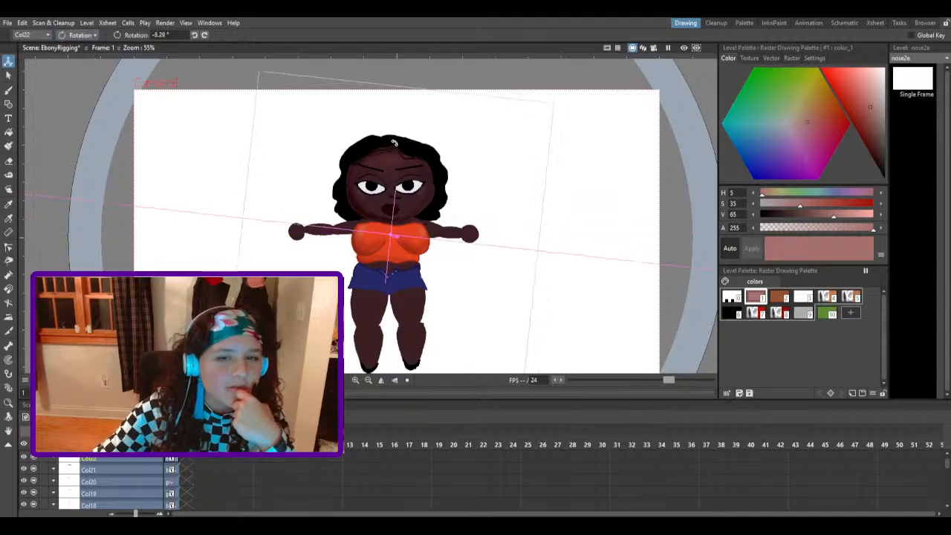
pyautogui.moveTo(373, 139); pyautogui.dragTo(374, 139)
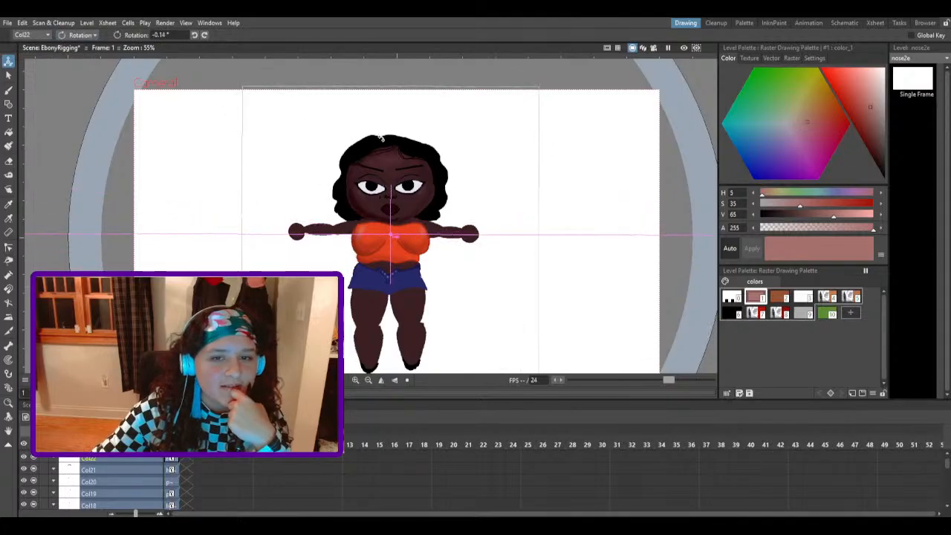
pyautogui.click(81, 35)
pyautogui.click(76, 91)
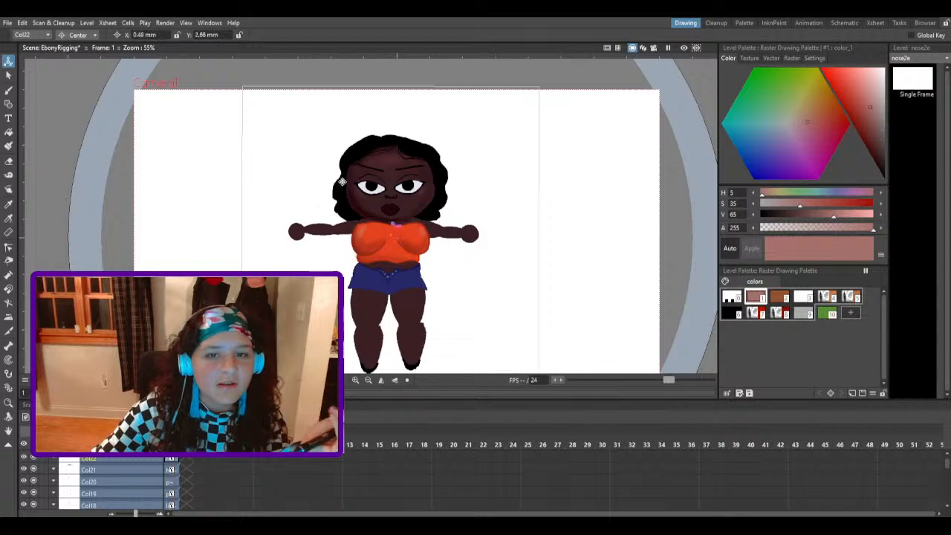
pyautogui.moveTo(333, 159); pyautogui.dragTo(342, 162)
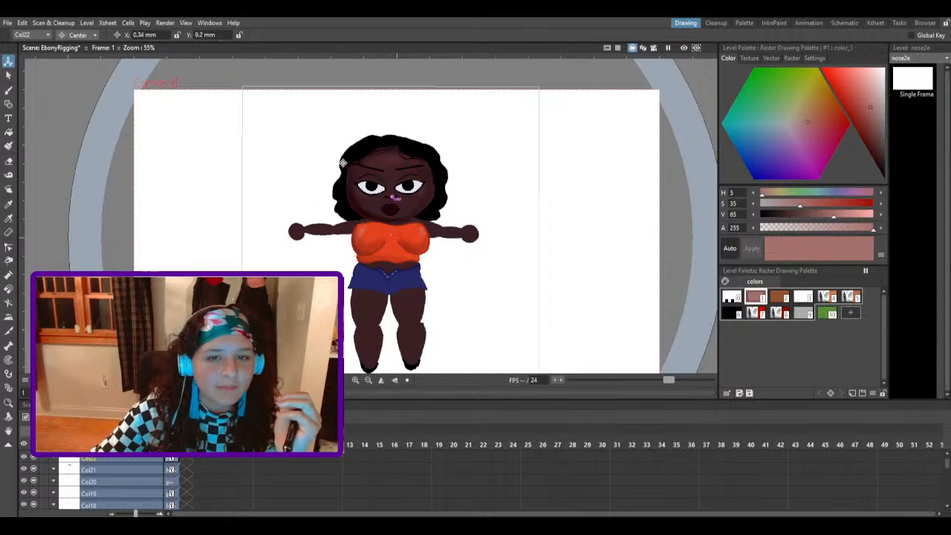
# Step: Identify the eyelid1ee drawing with a rotation of about -2.35° and set its center between the eyes, at about X 0.1 mm, Y 12.35 mm
pyautogui.scroll(1, 194, 464)
pyautogui.click(179, 458)
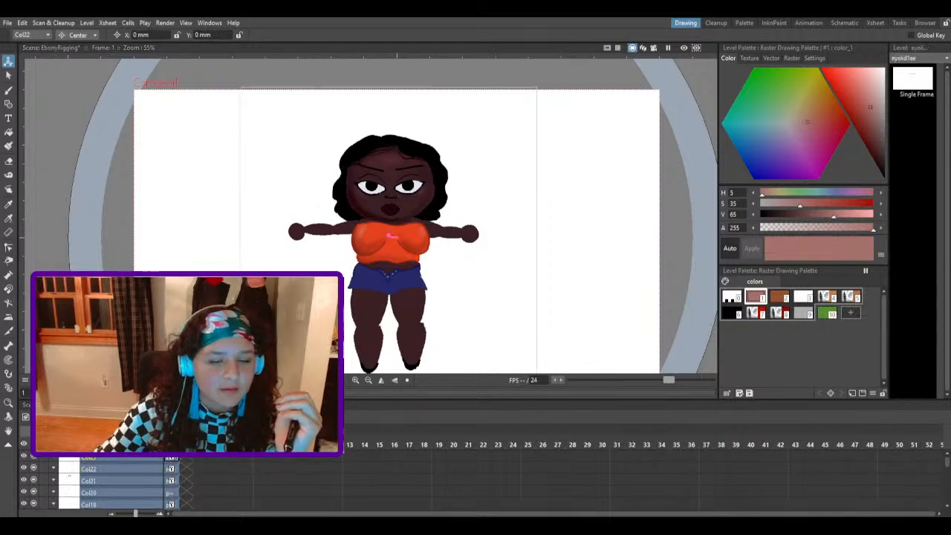
pyautogui.click(81, 60)
pyautogui.moveTo(320, 110)
pyautogui.mouseDown()
pyautogui.moveTo(355, 108)
pyautogui.moveTo(332, 107)
pyautogui.mouseUp()
pyautogui.moveTo(326, 106); pyautogui.dragTo(324, 101)
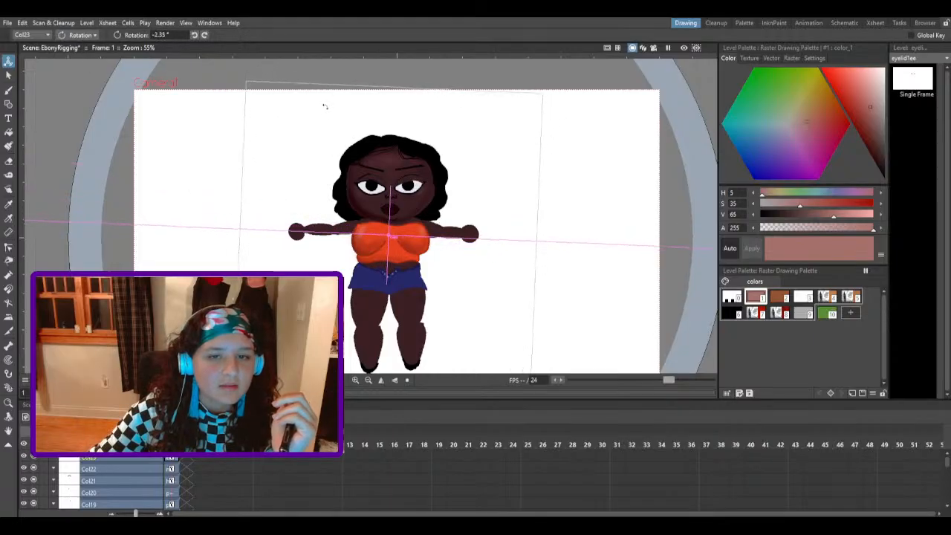
pyautogui.click(75, 92)
pyautogui.moveTo(340, 162); pyautogui.dragTo(339, 108)
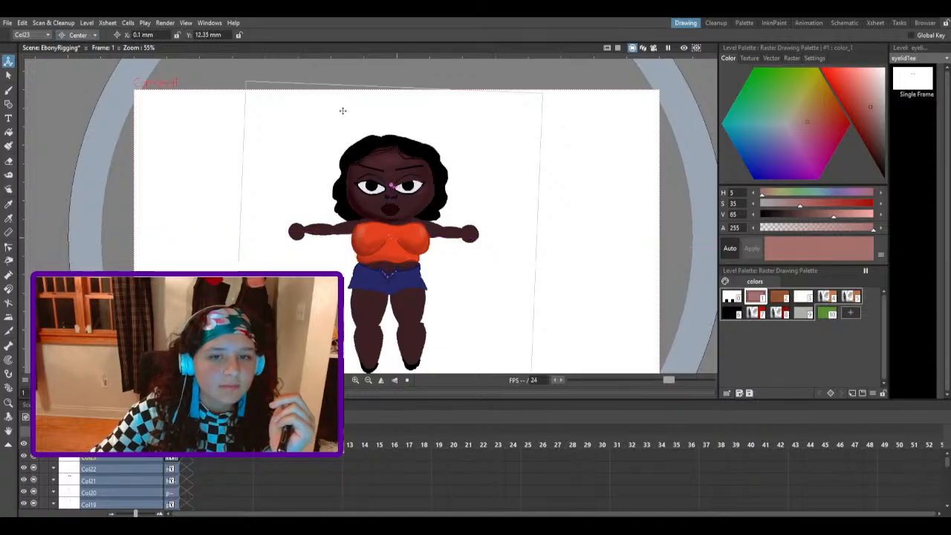